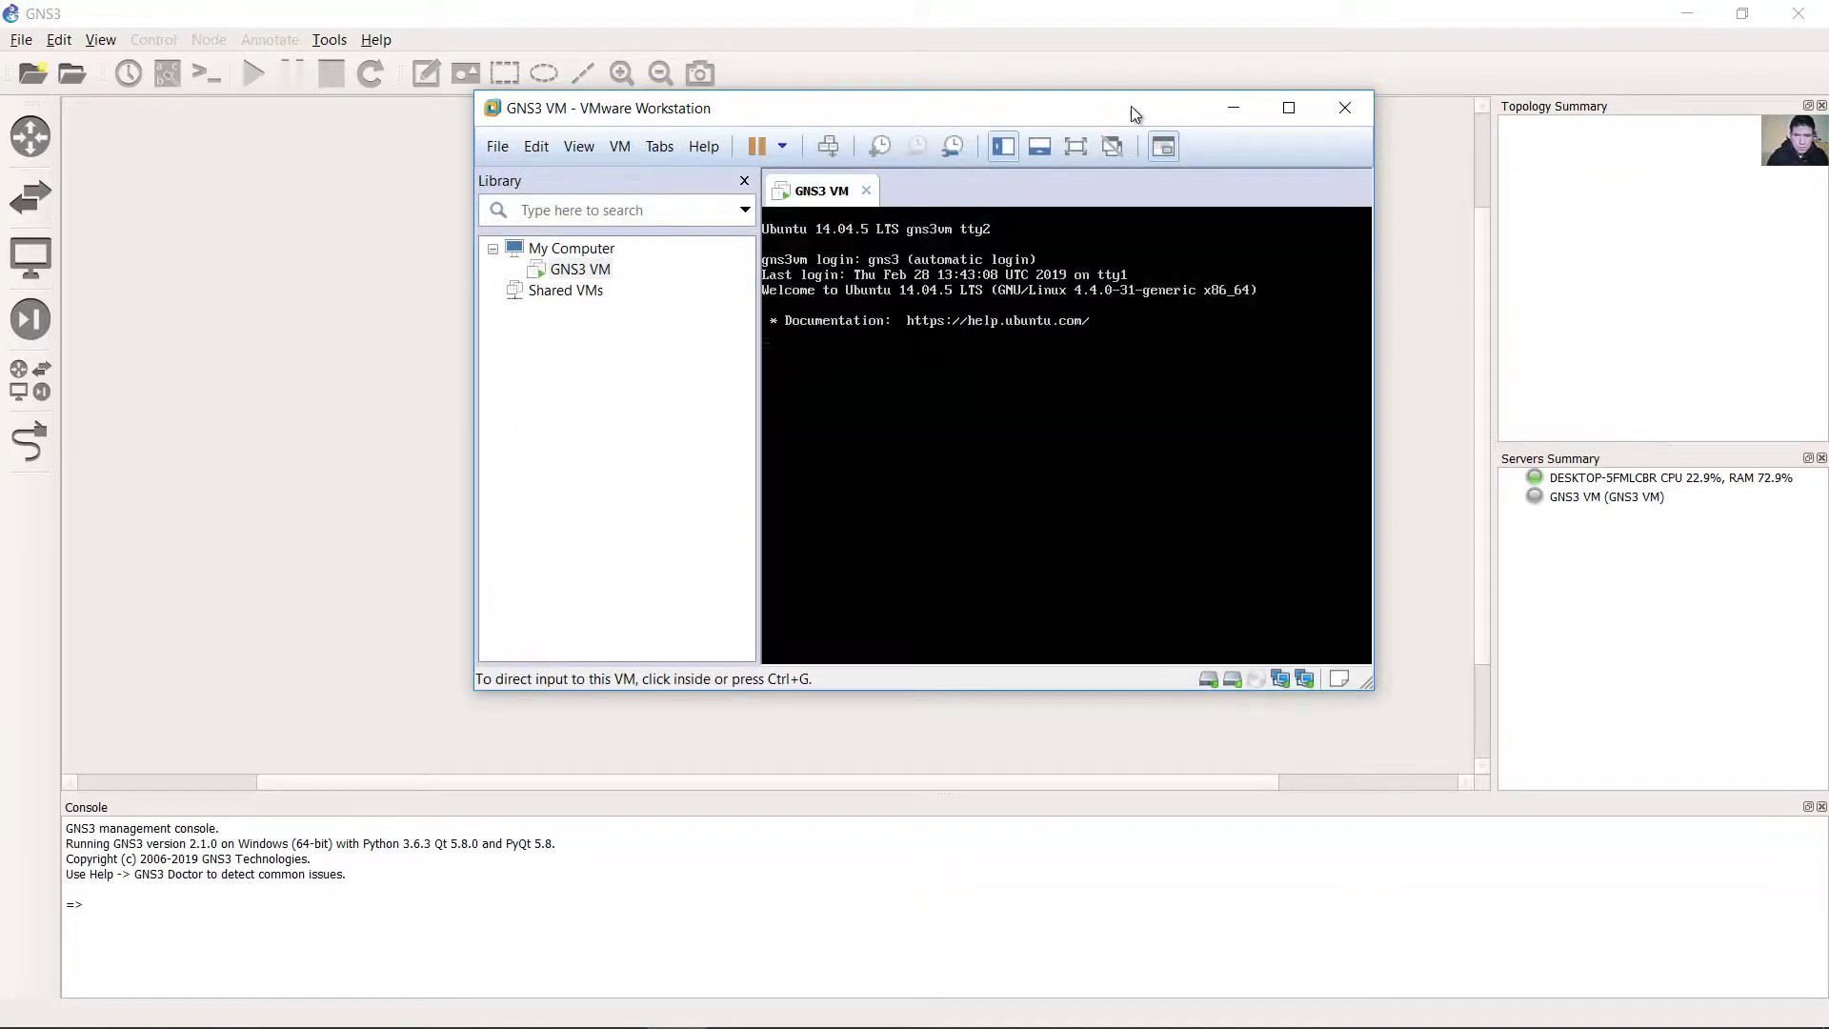
Minimize the virtual machine window and create a new project named mikrotik-ipv6-delegation.
click(1232, 106)
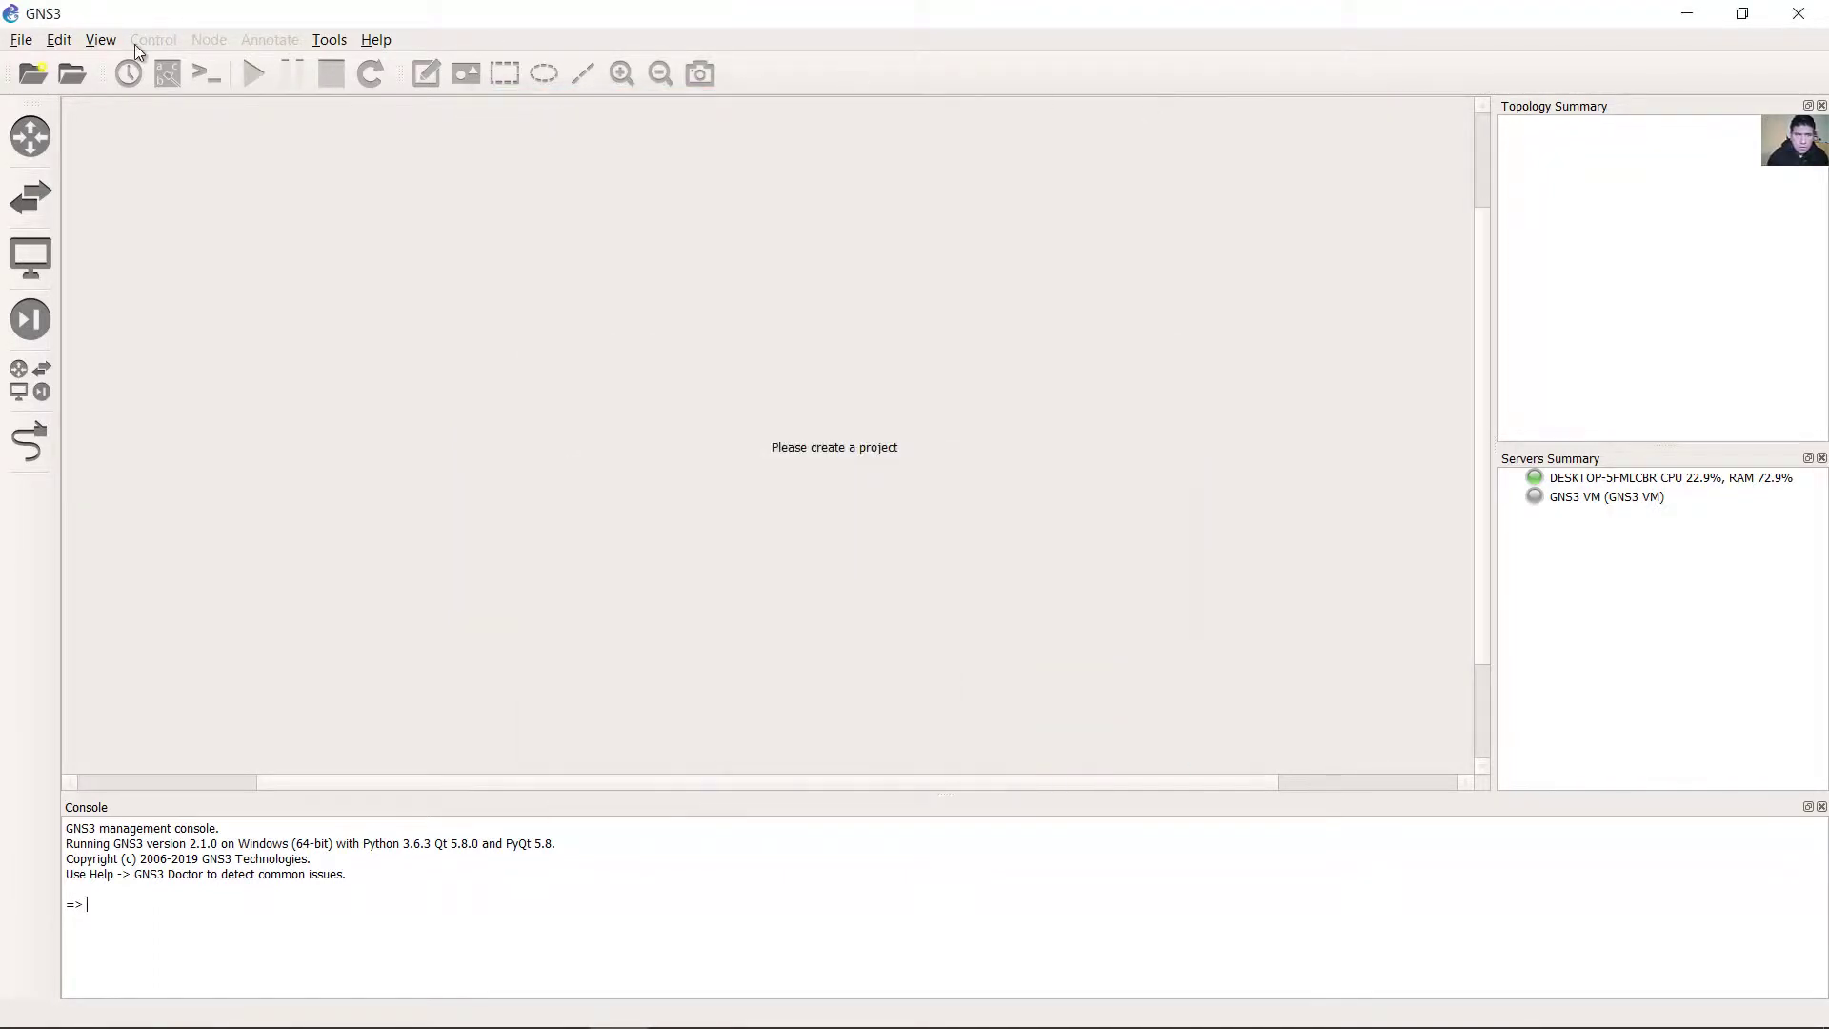
click(29, 78)
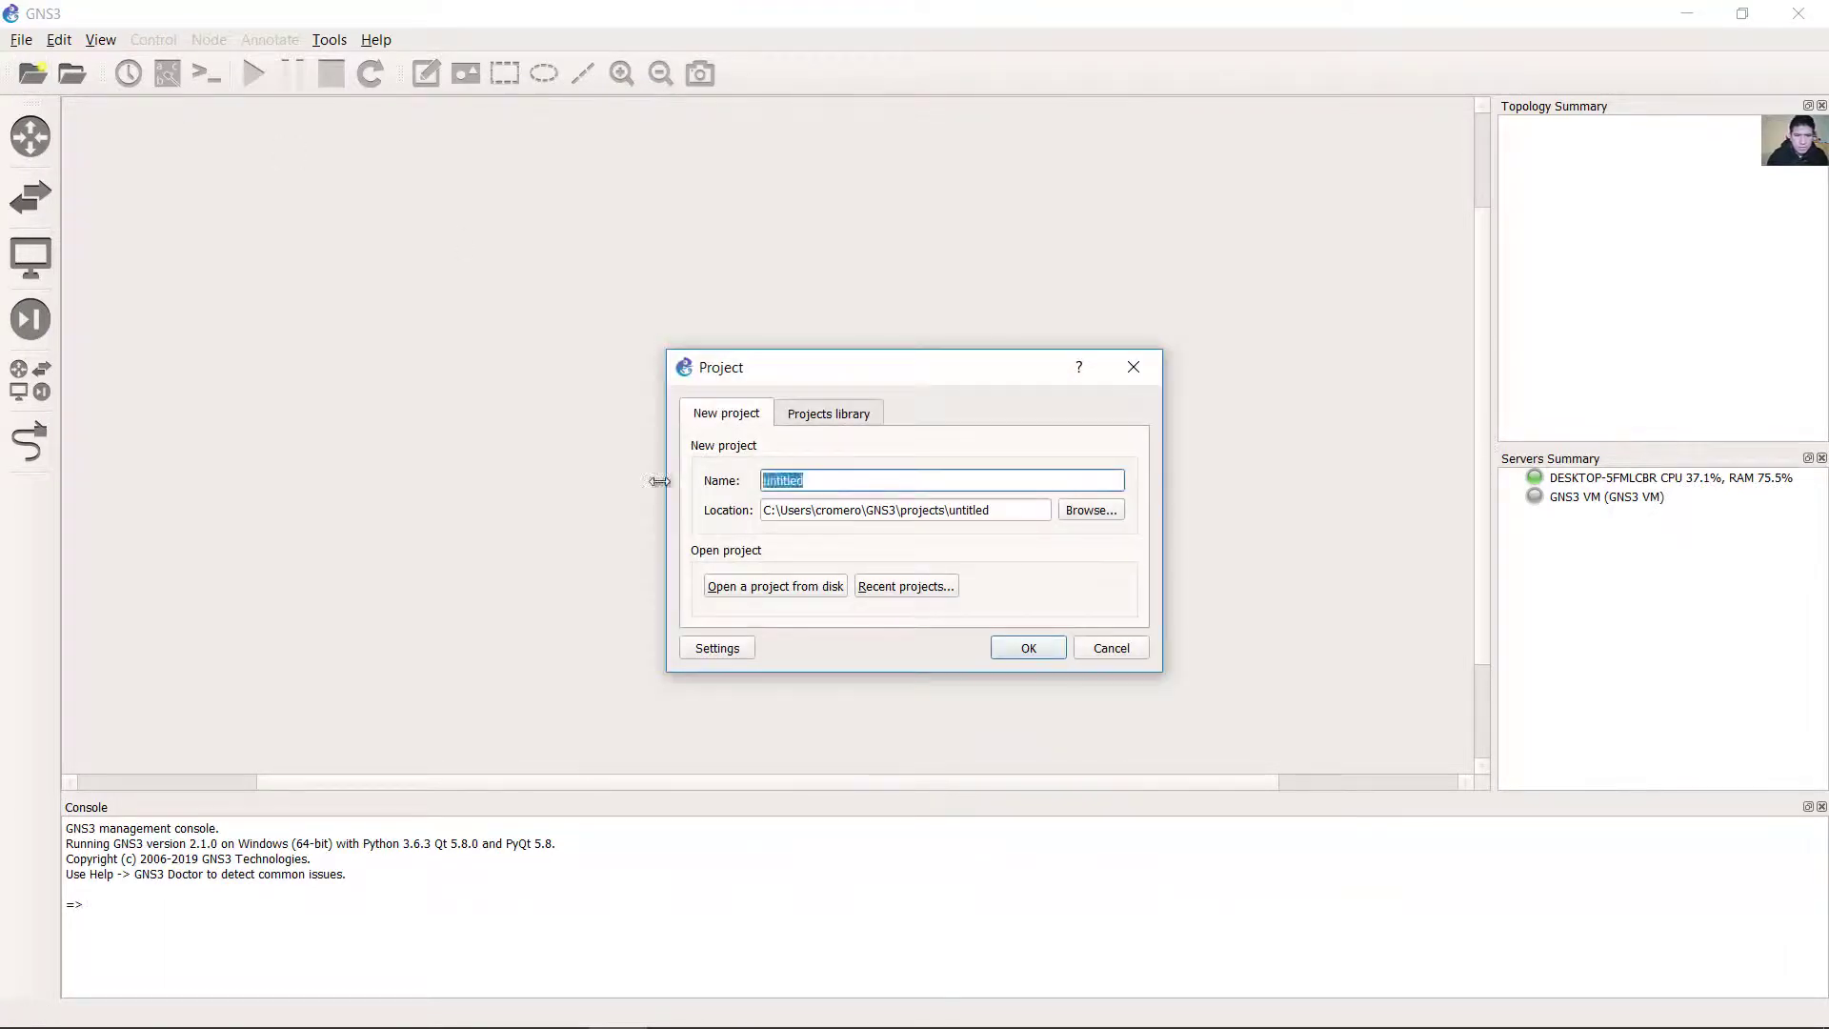
text(mikrotik-ipv6-delegation)
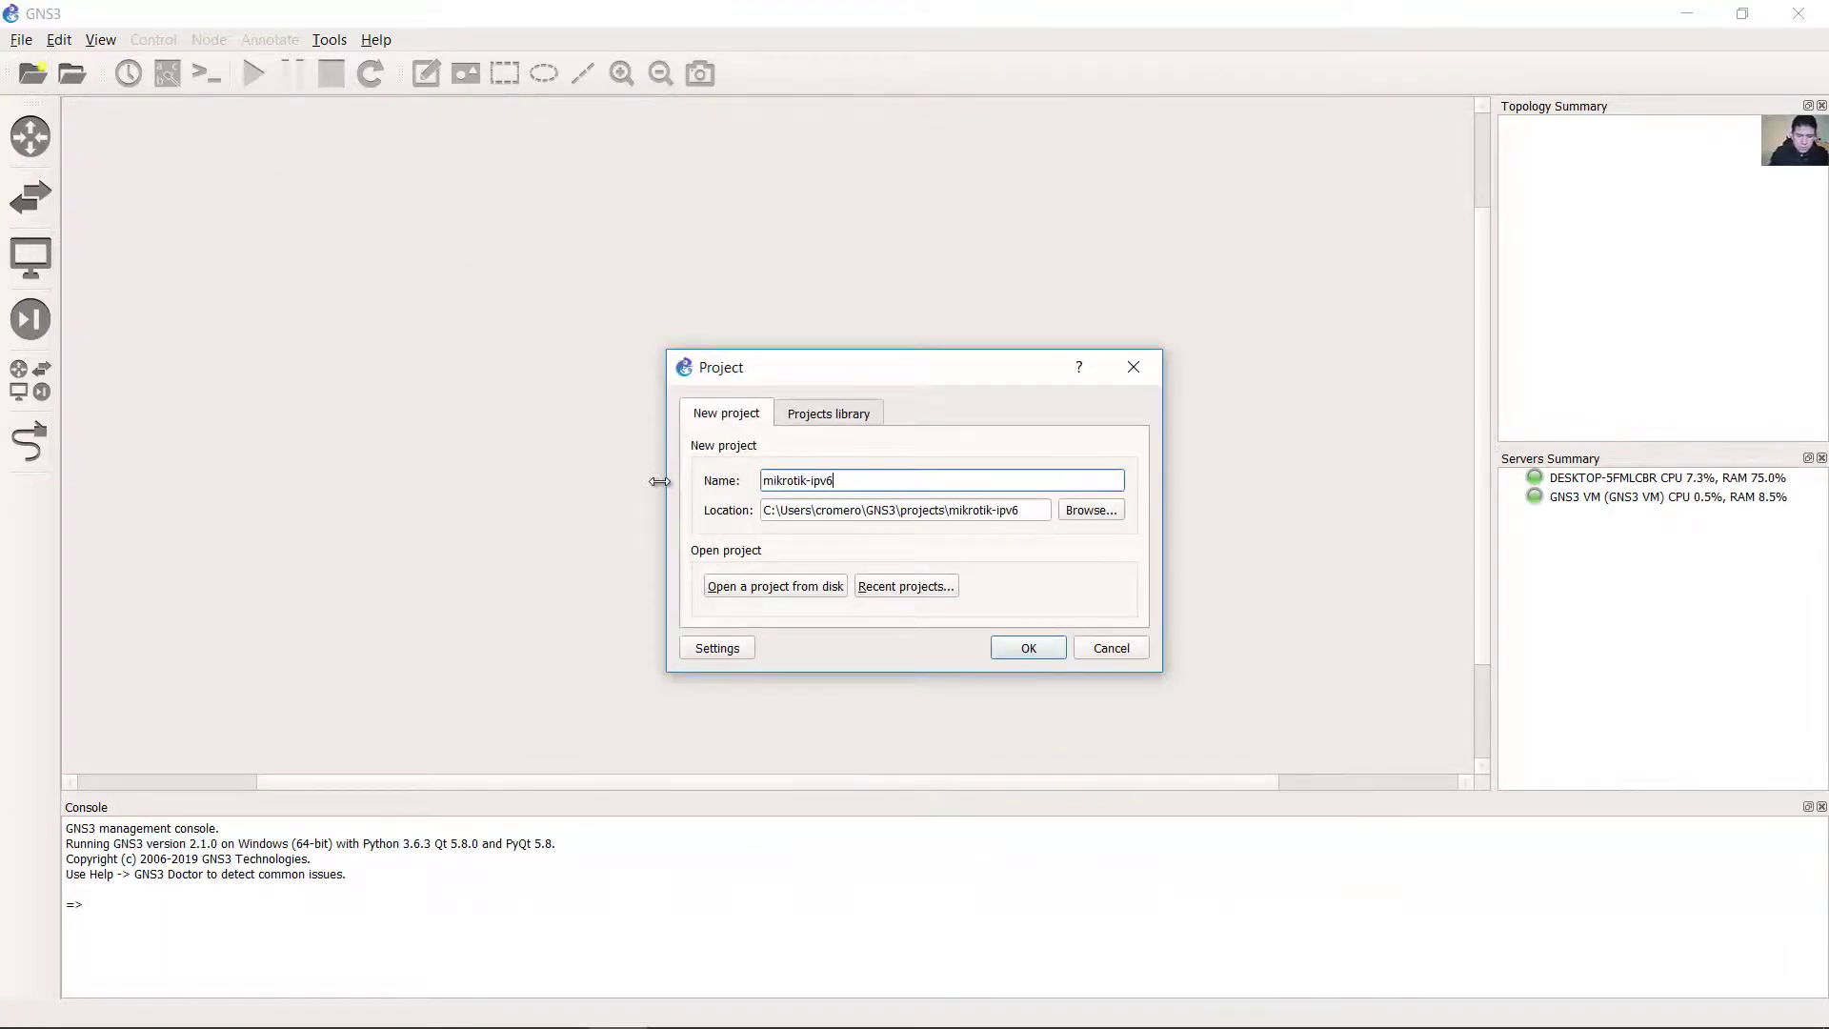
click(1014, 659)
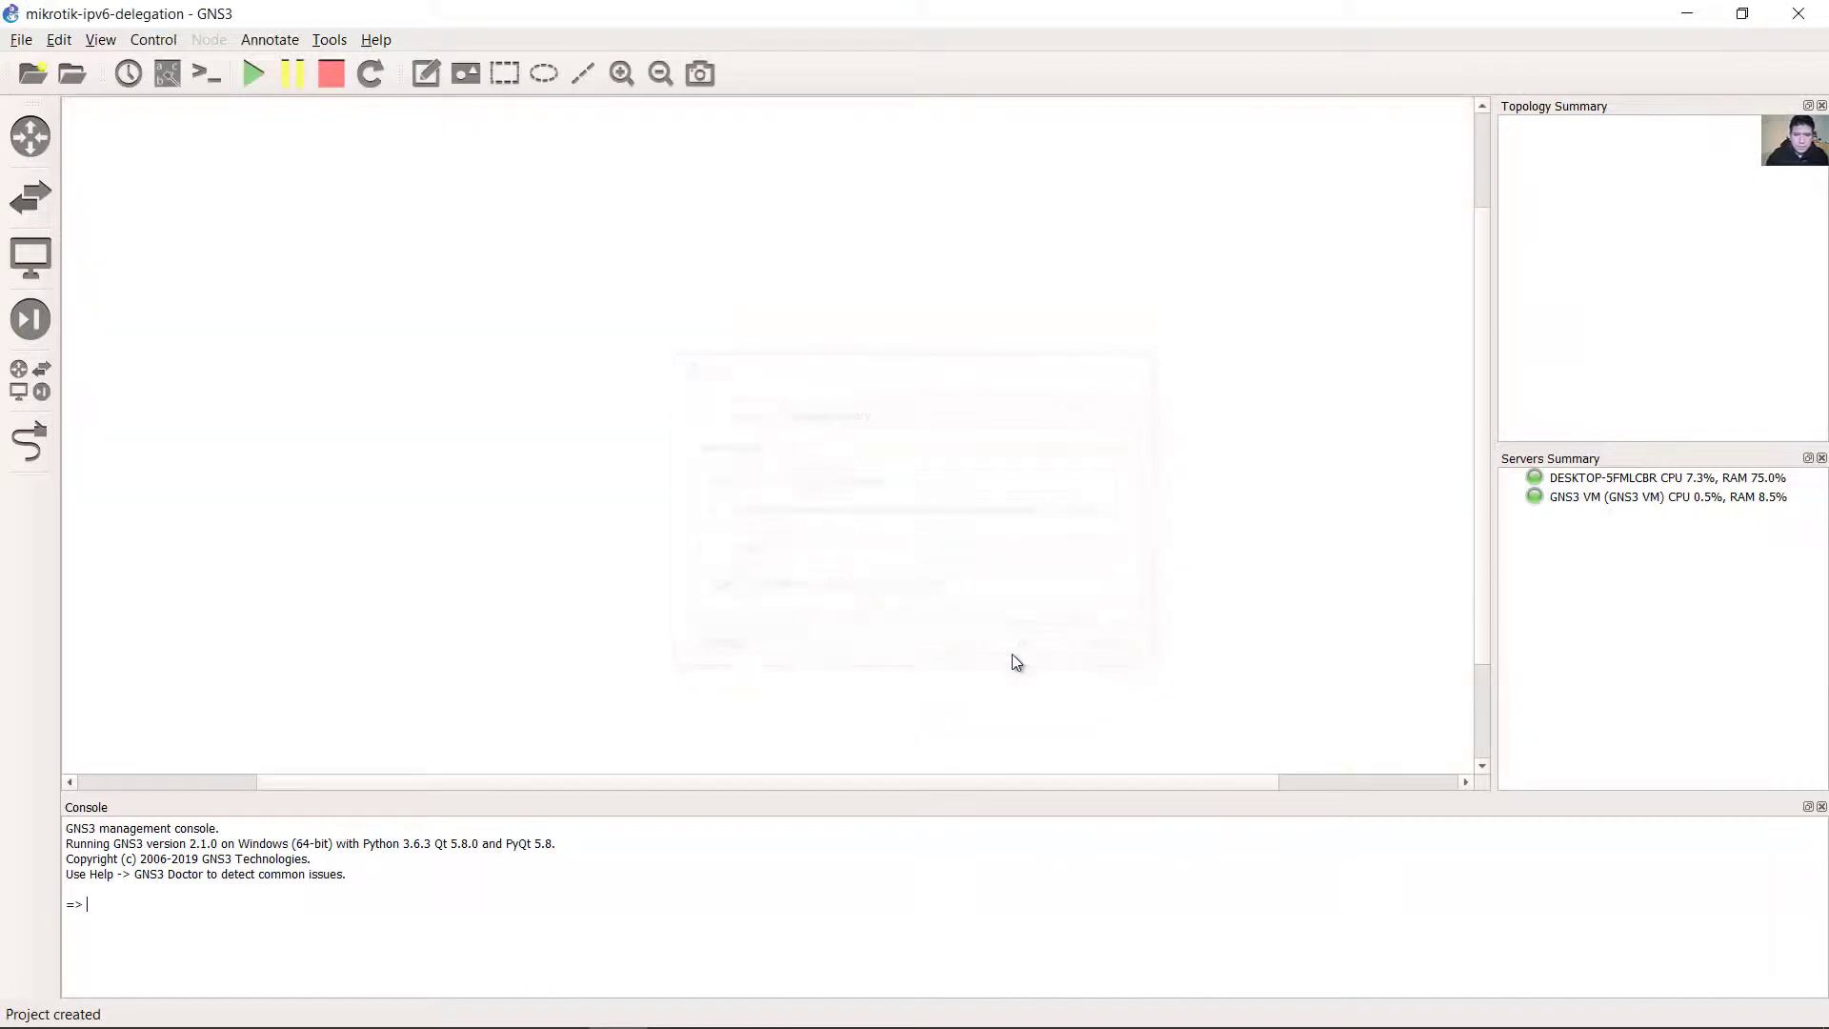
Add two MikroTik CHR 6.43.8 routers to the workspace, one above the other.
click(35, 145)
drag(270, 396, 266, 733)
click(162, 529)
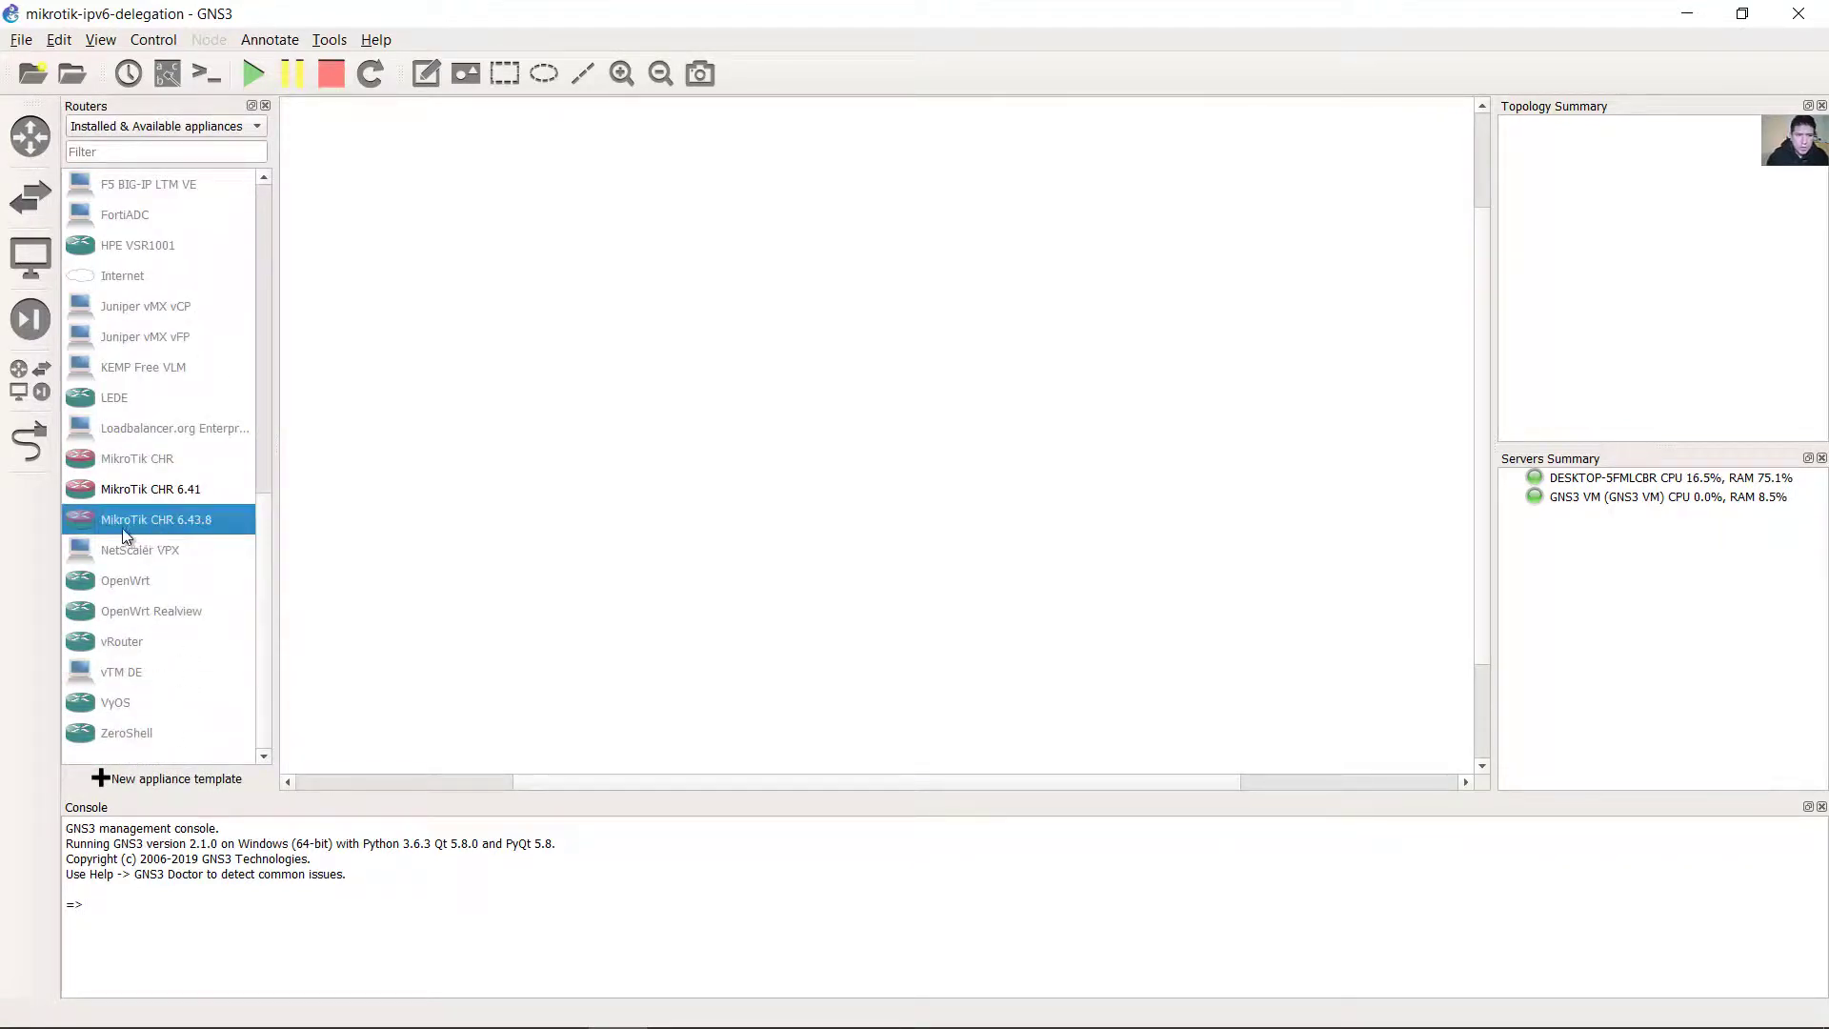
drag(122, 528, 831, 252)
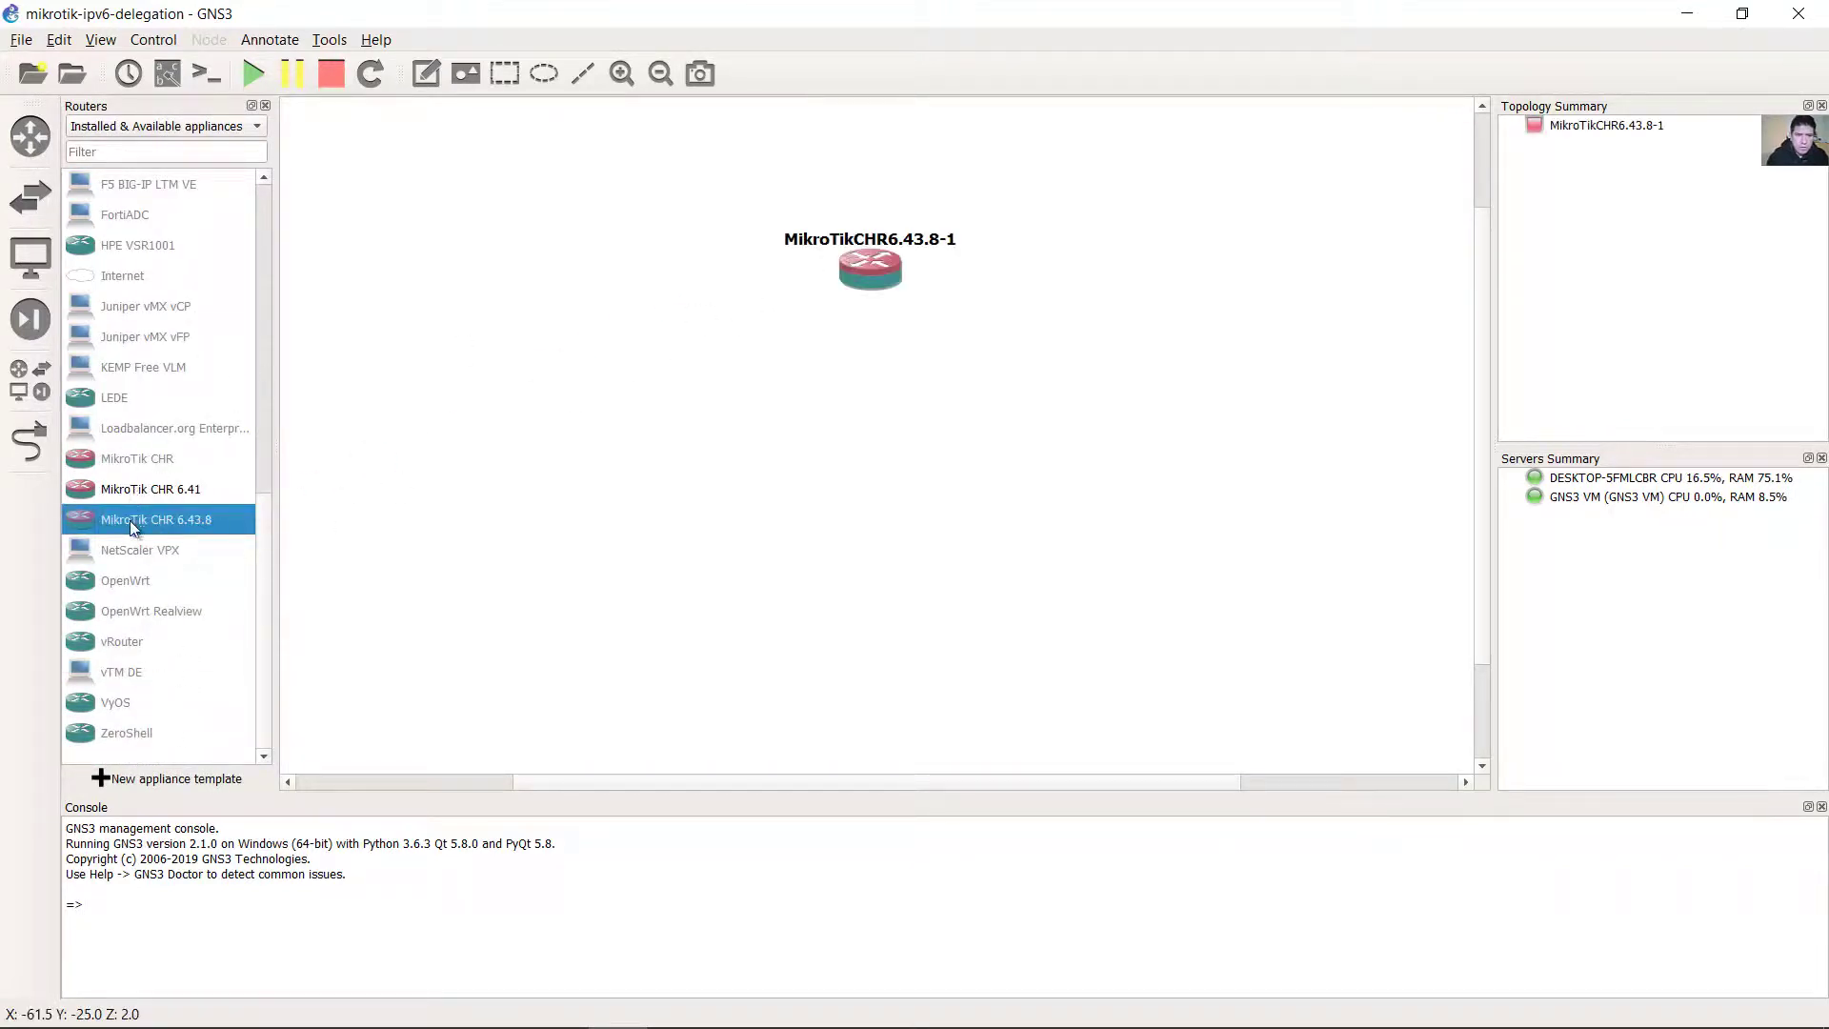
drag(801, 461, 838, 446)
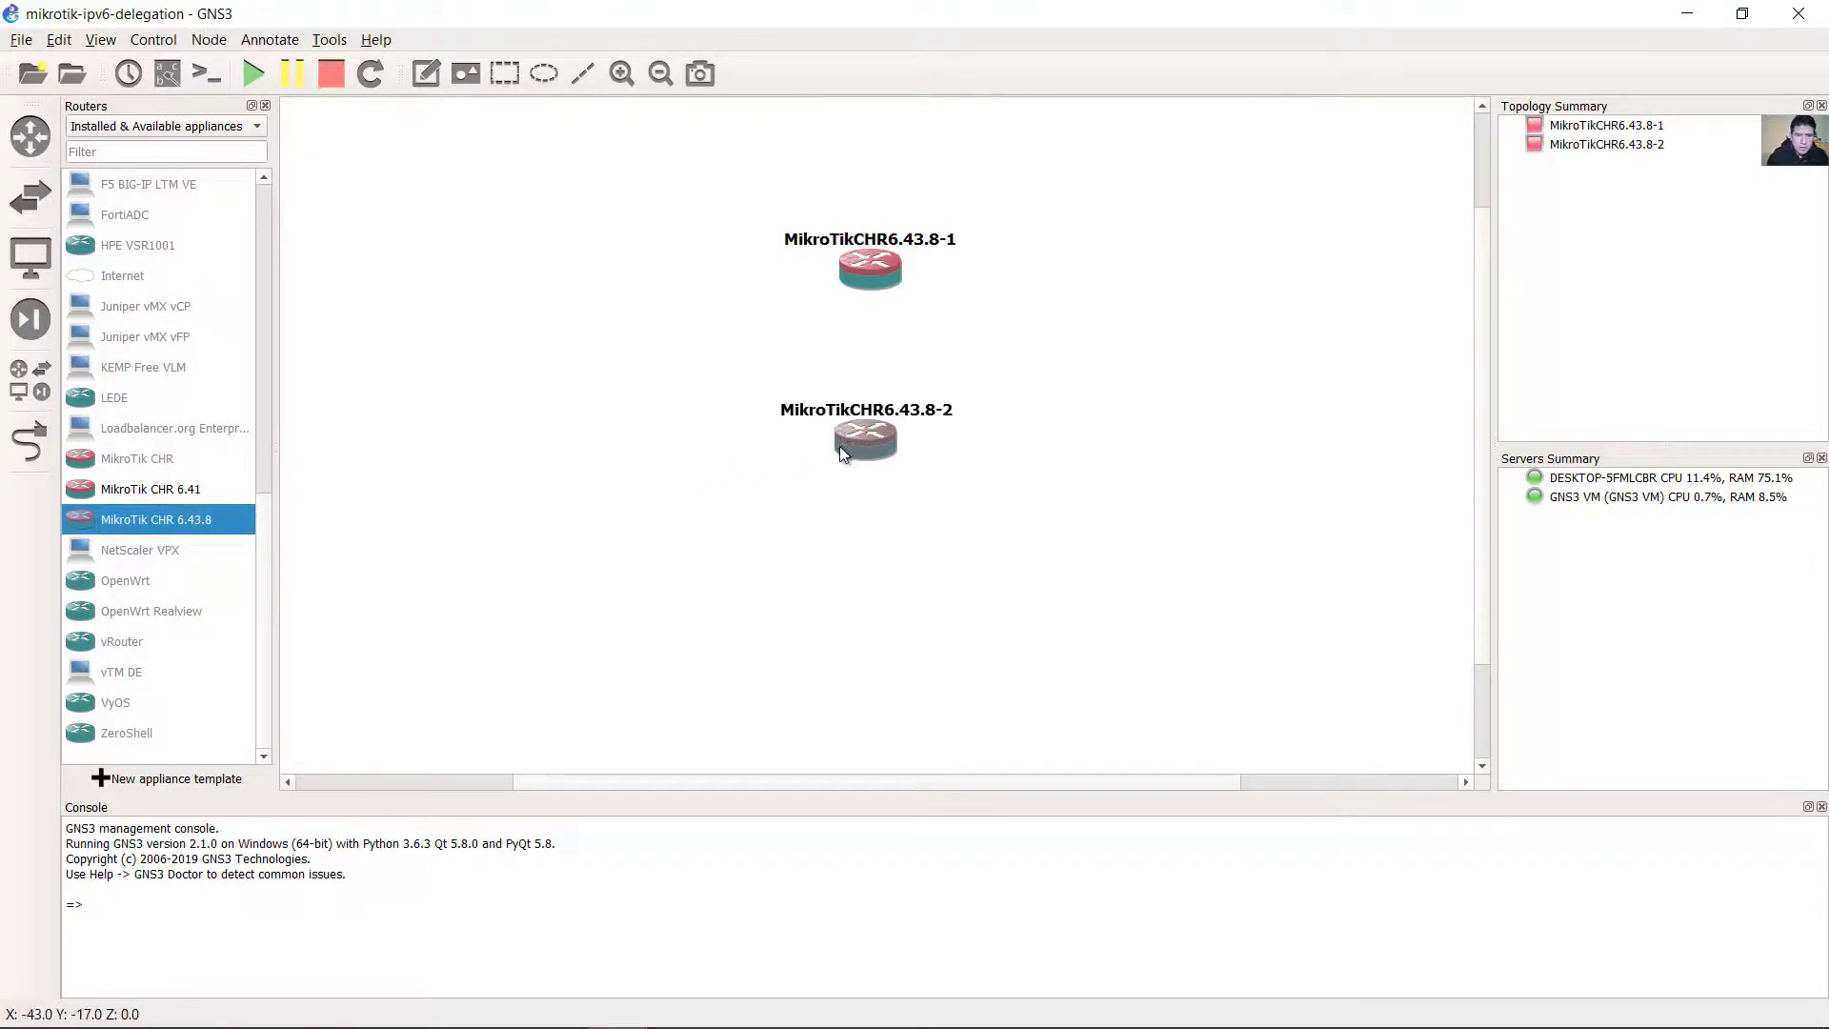
Add the Windows-10 and Windows-10-2 end devices side by side below the two routers.
click(38, 260)
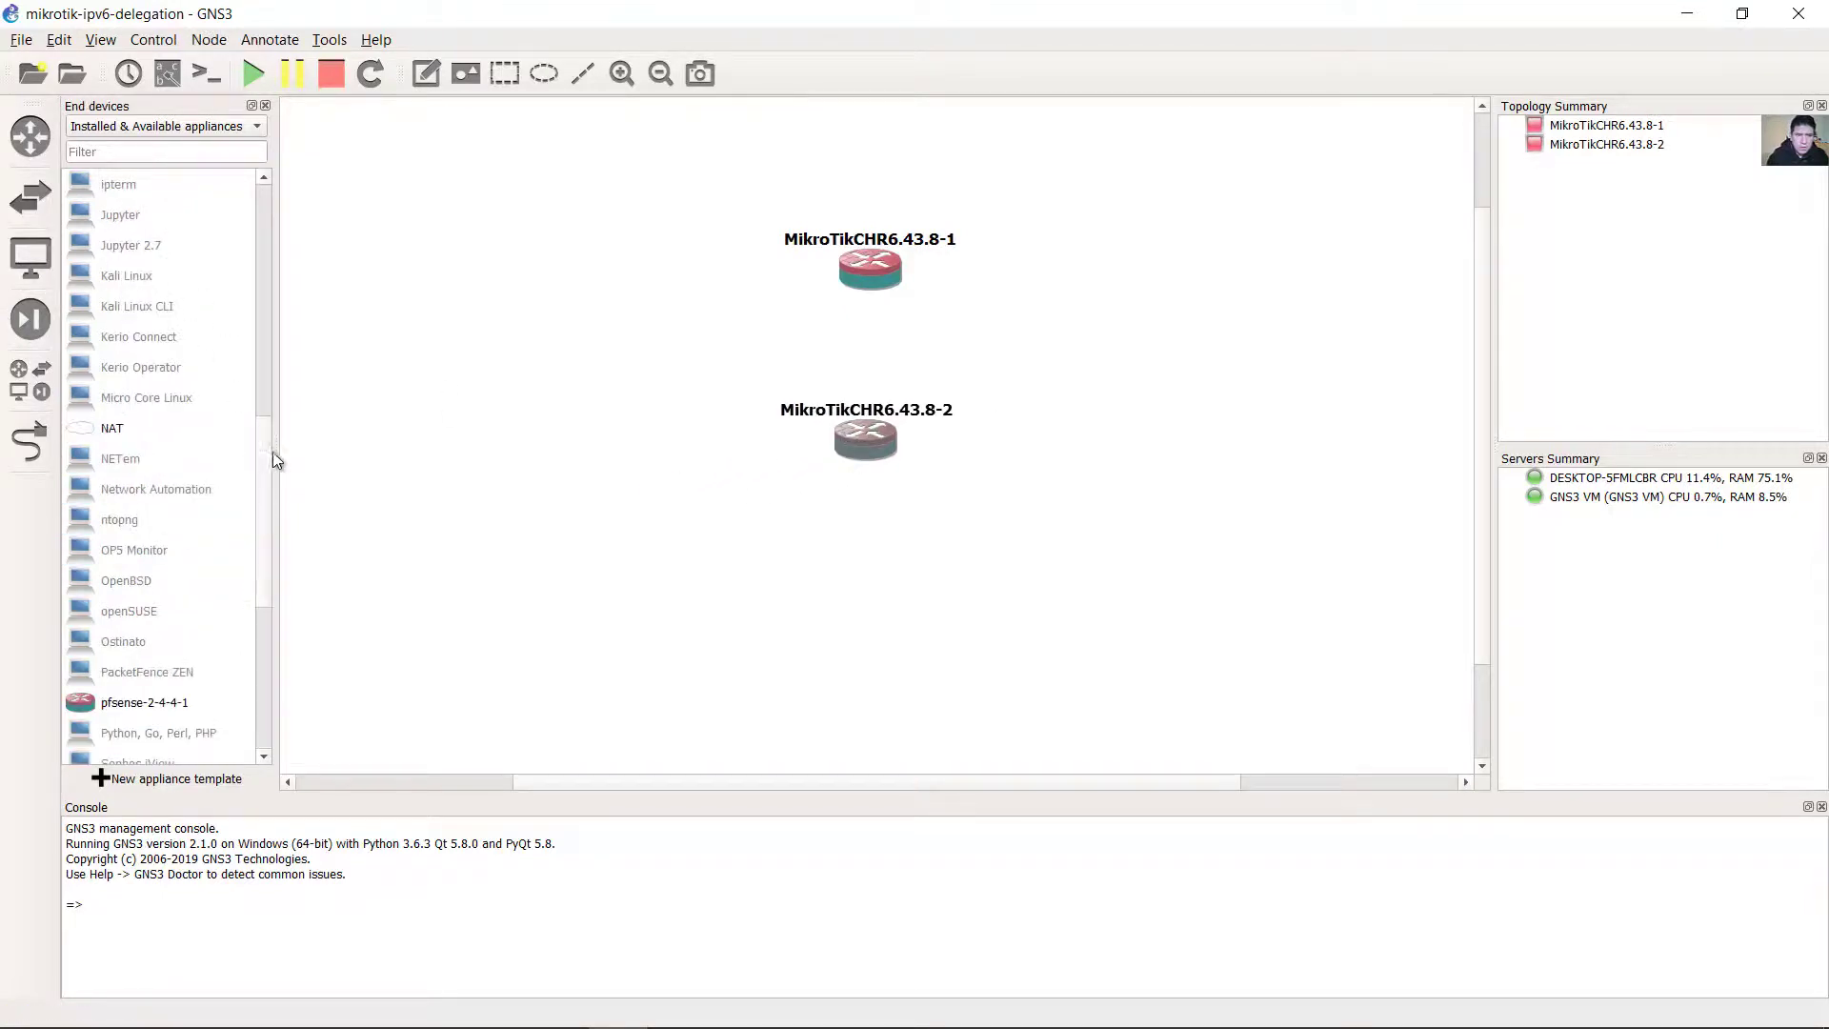
drag(270, 486, 602, 583)
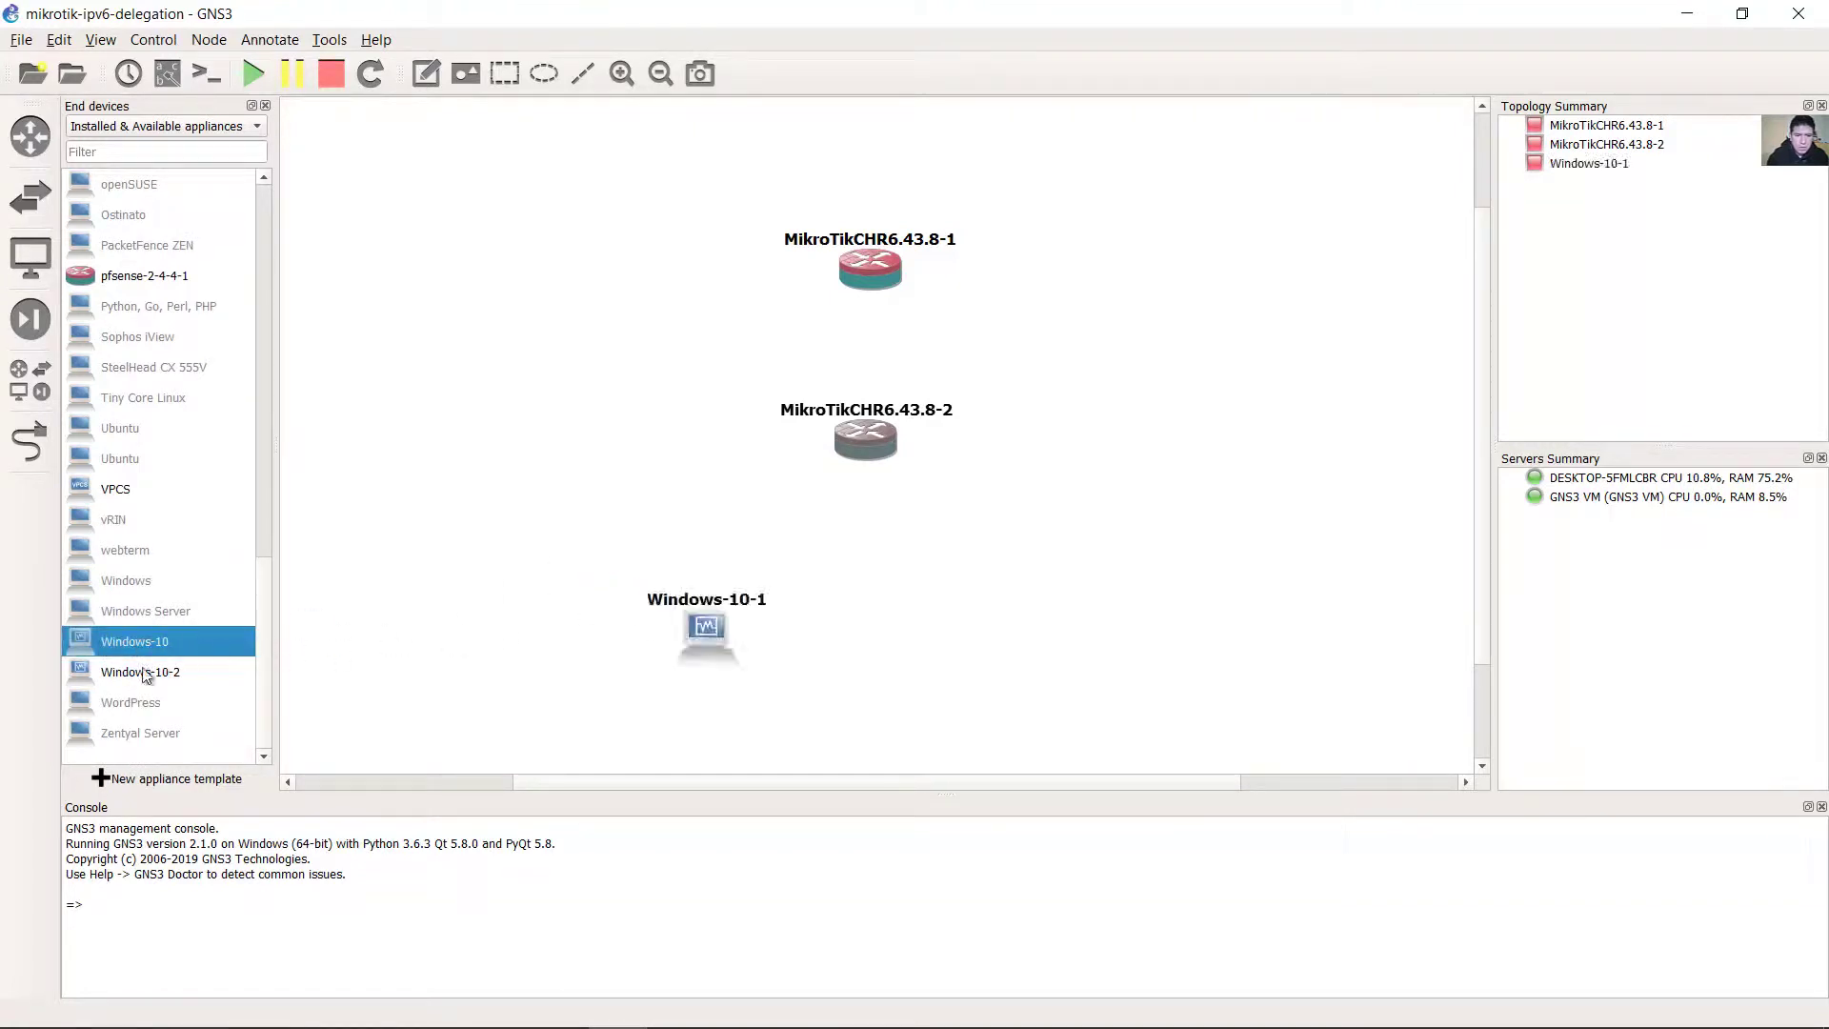
drag(139, 671, 883, 678)
drag(1060, 650, 1065, 650)
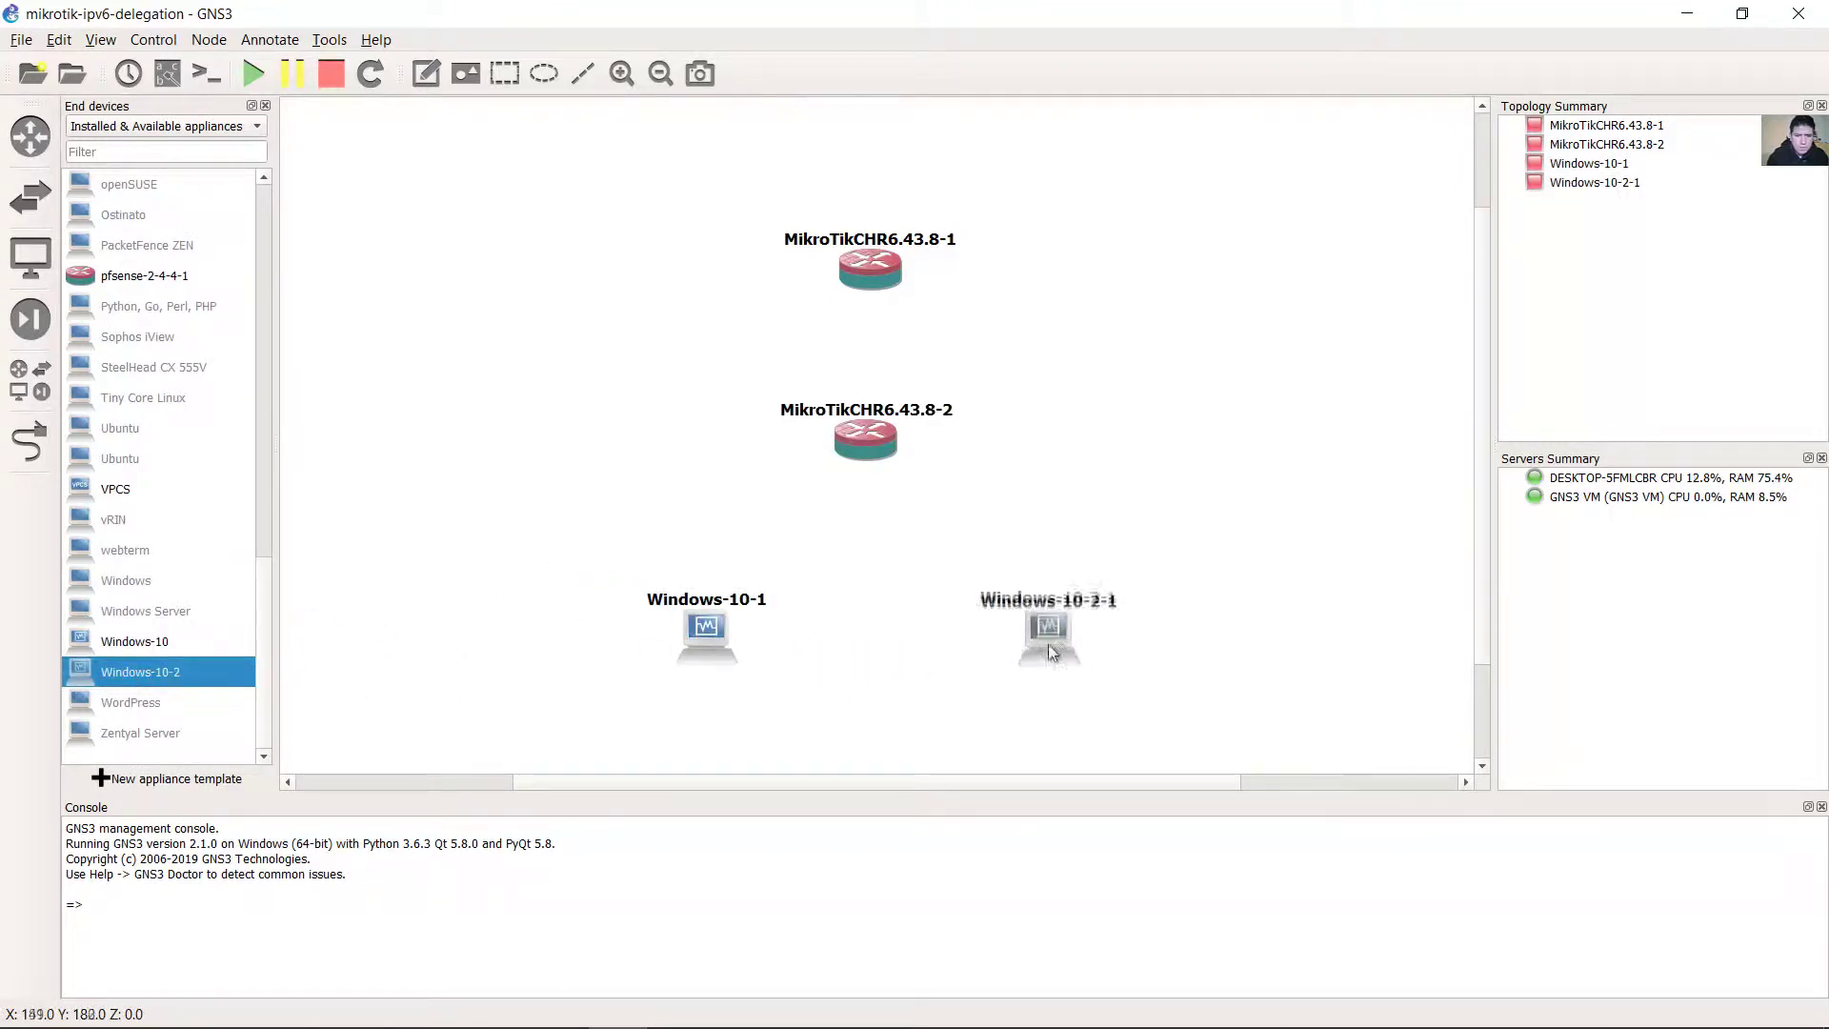
Rename the upper router MikroTik-Server and the lower one MikroTik-Client, and line up the two Windows nodes.
double_click(877, 288)
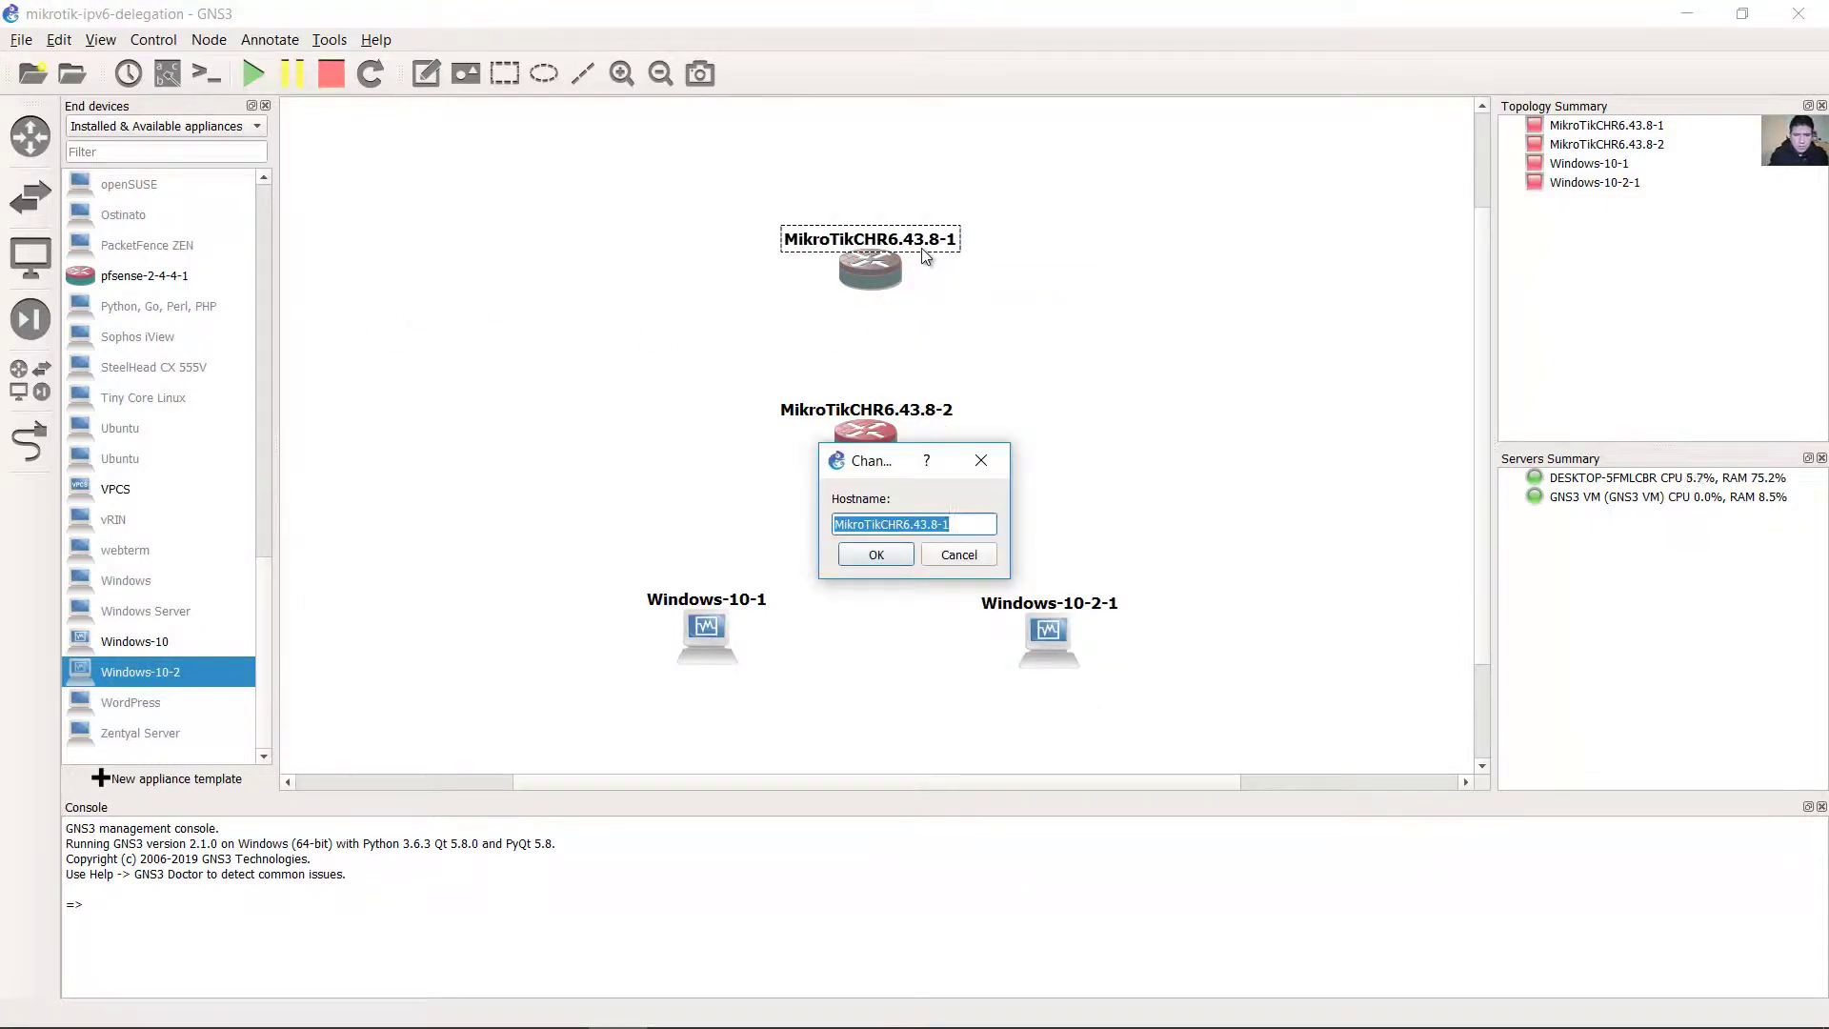
text(MikroTik-Server)
key(Return)
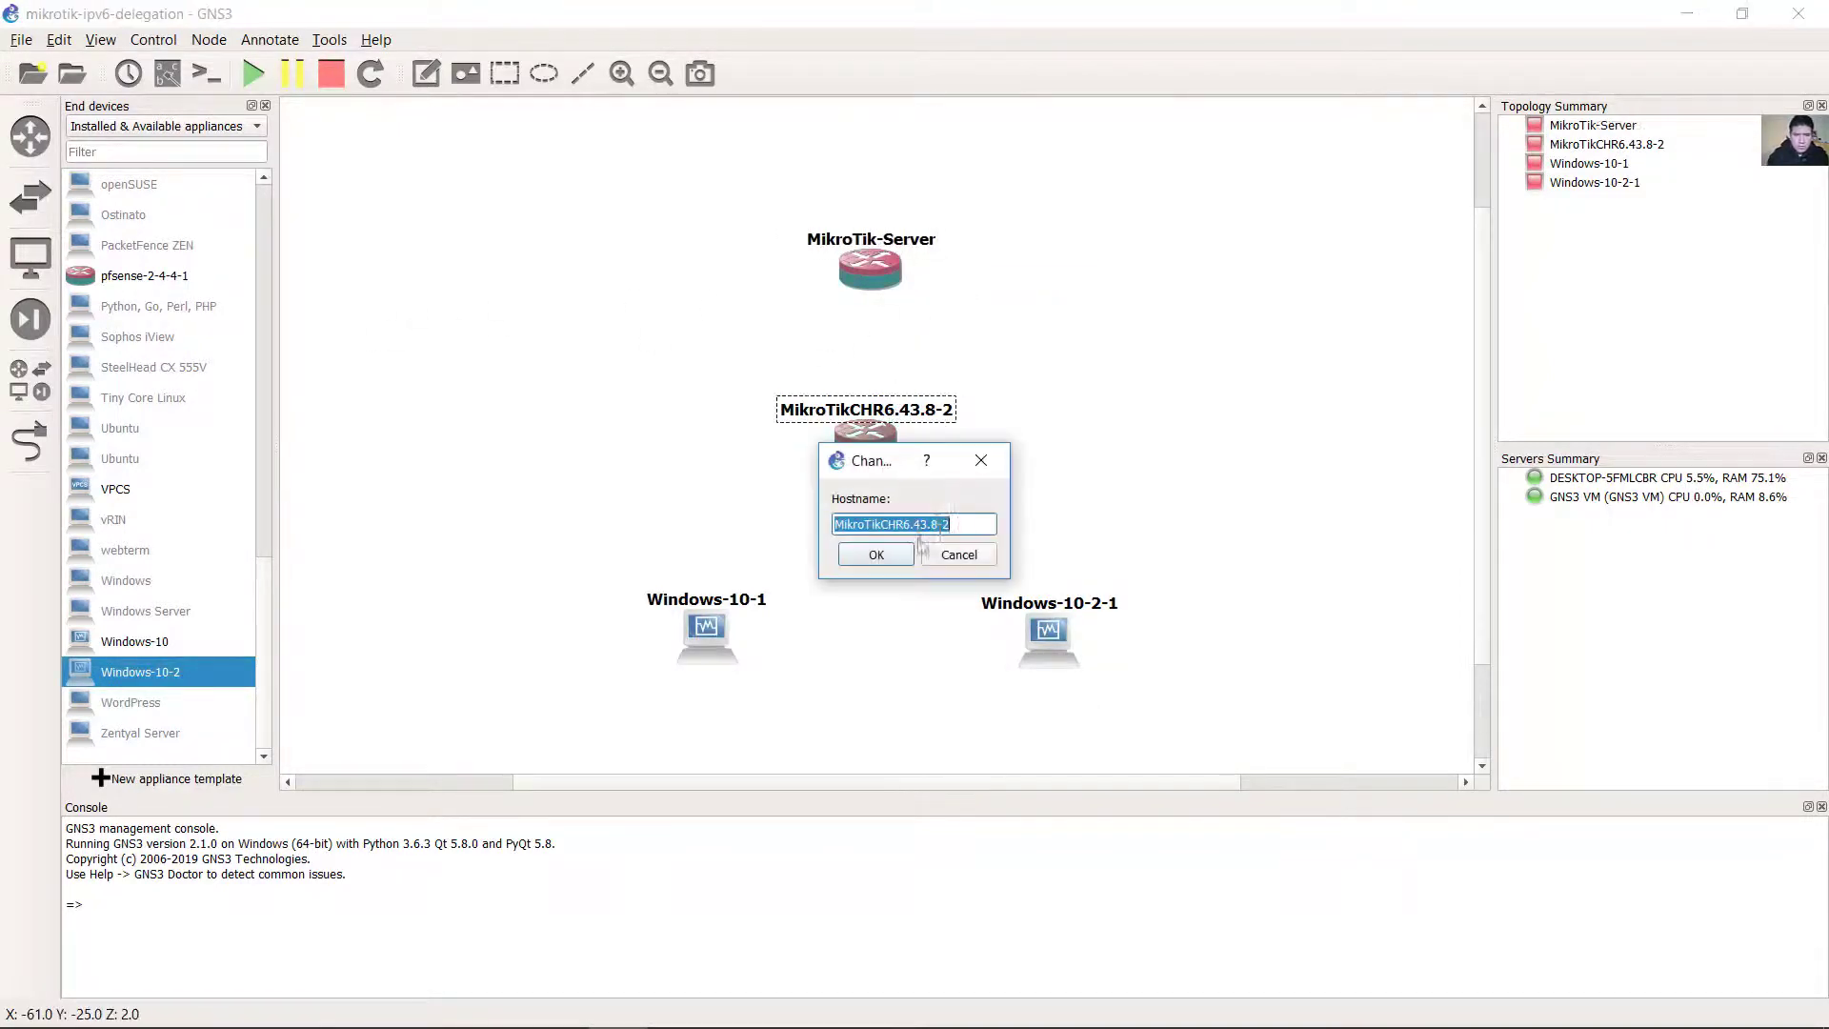
text(MikroTik-Client)
key(Return)
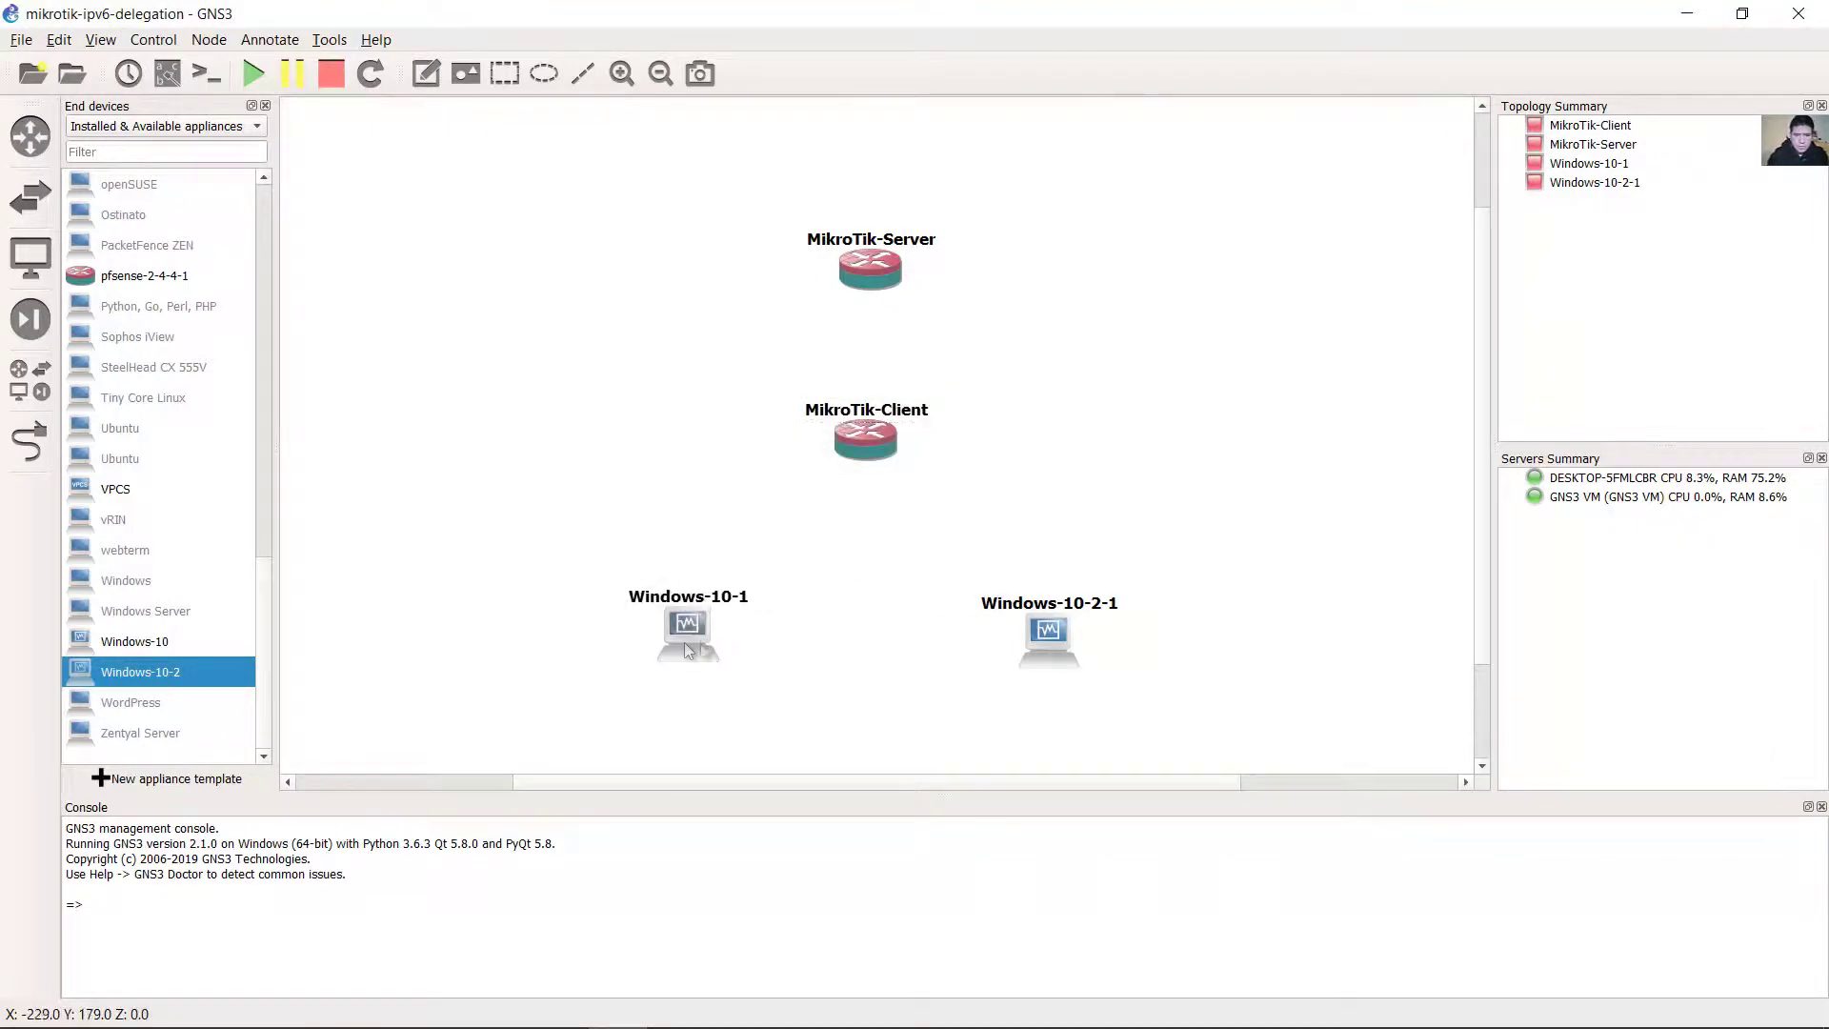
drag(1050, 658, 1044, 649)
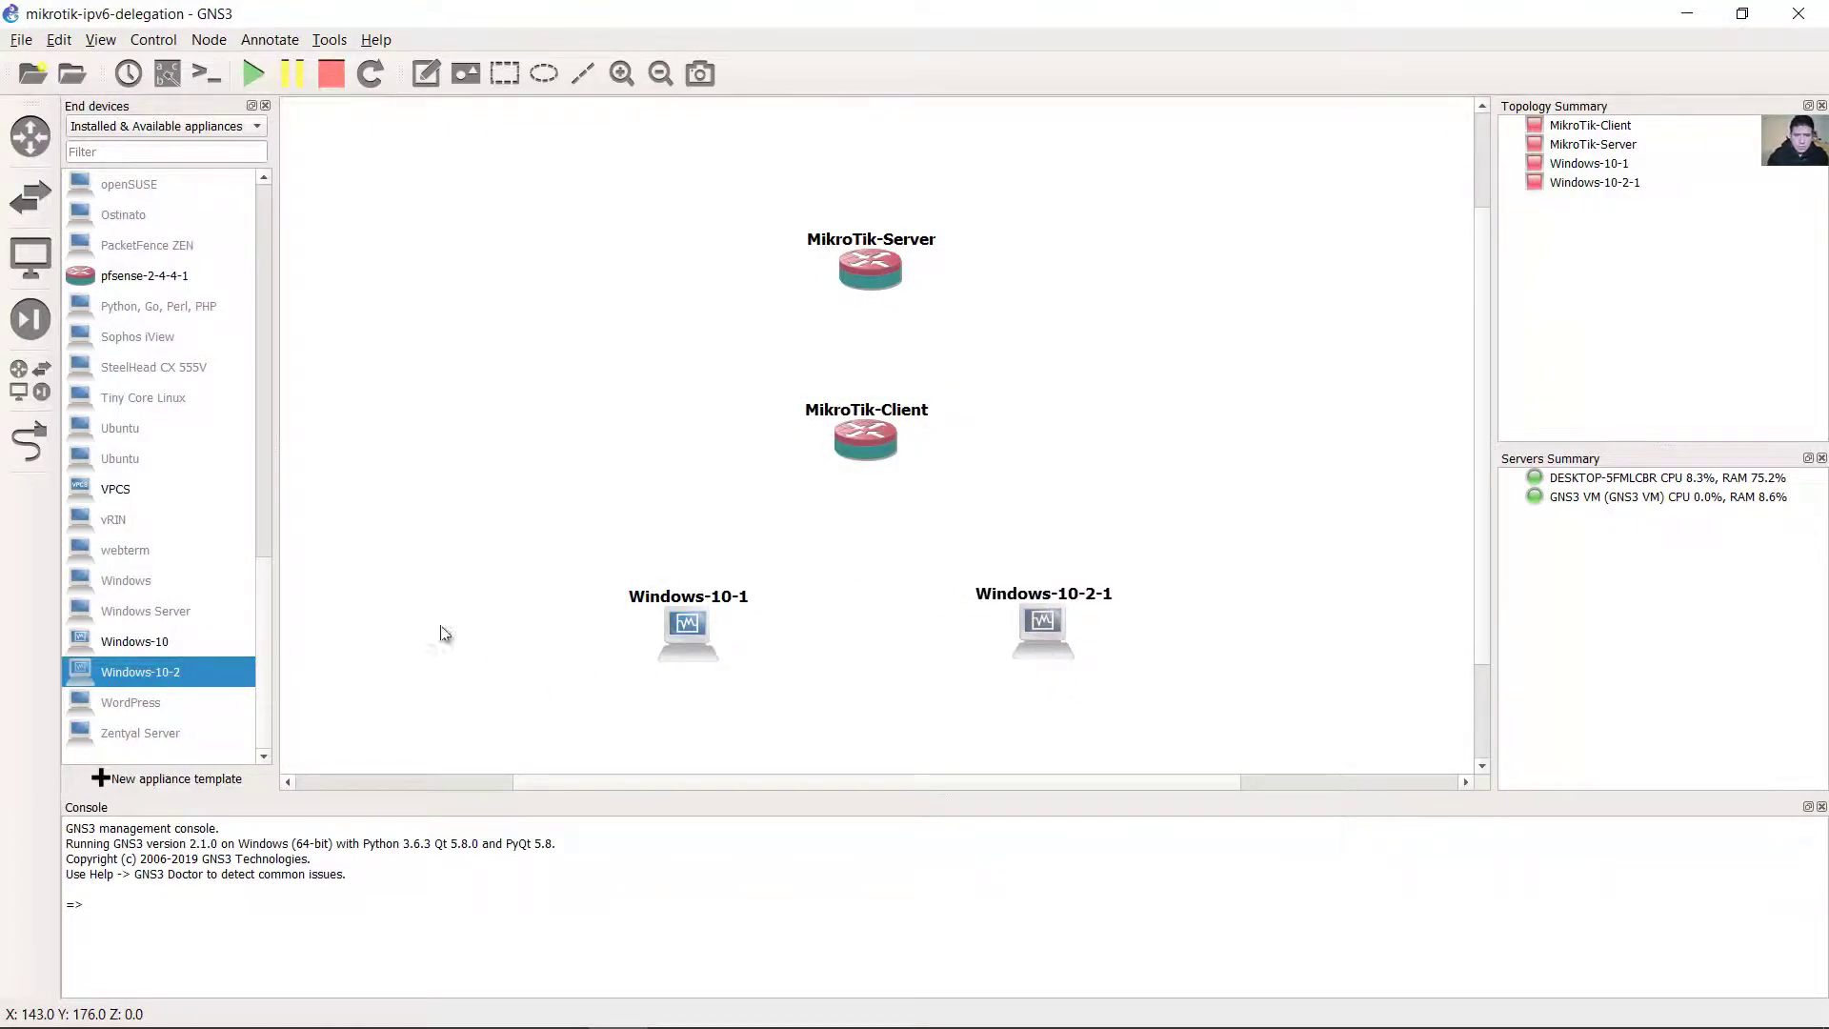
Link ether1 of MikroTik-Server to ether1 of MikroTik-Client.
click(29, 440)
click(867, 274)
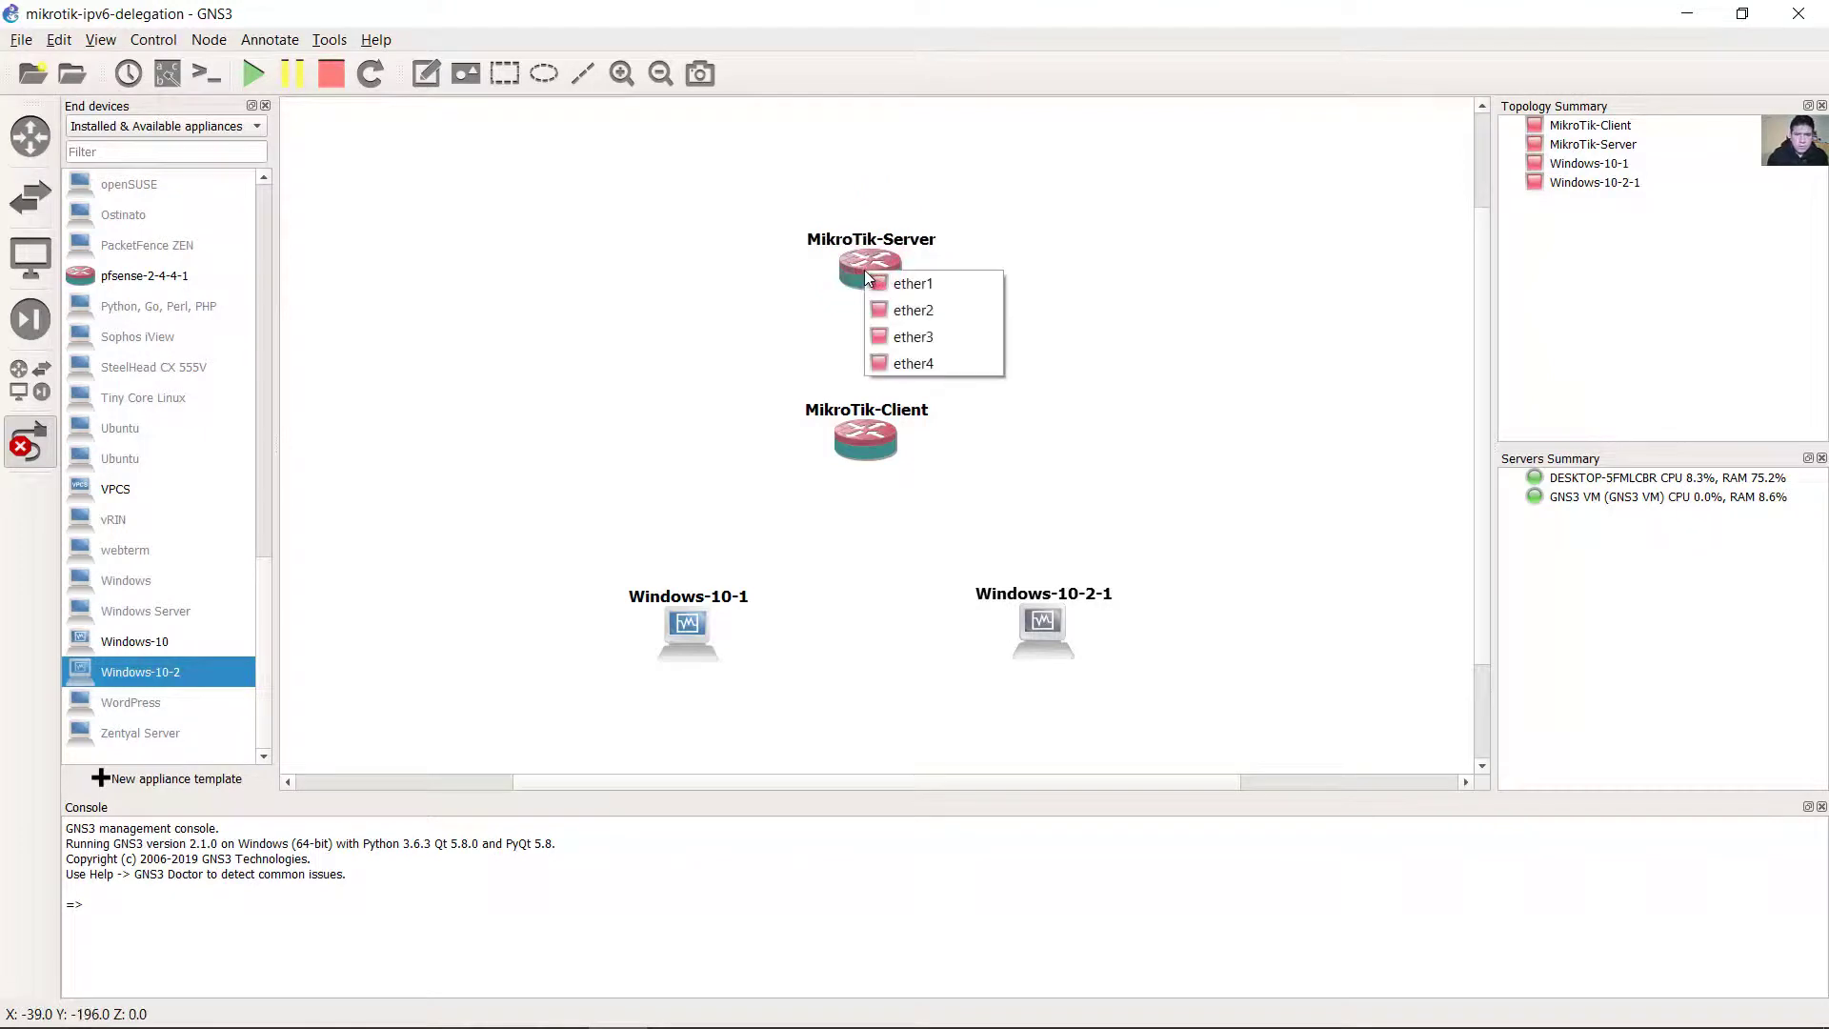
click(885, 283)
click(869, 437)
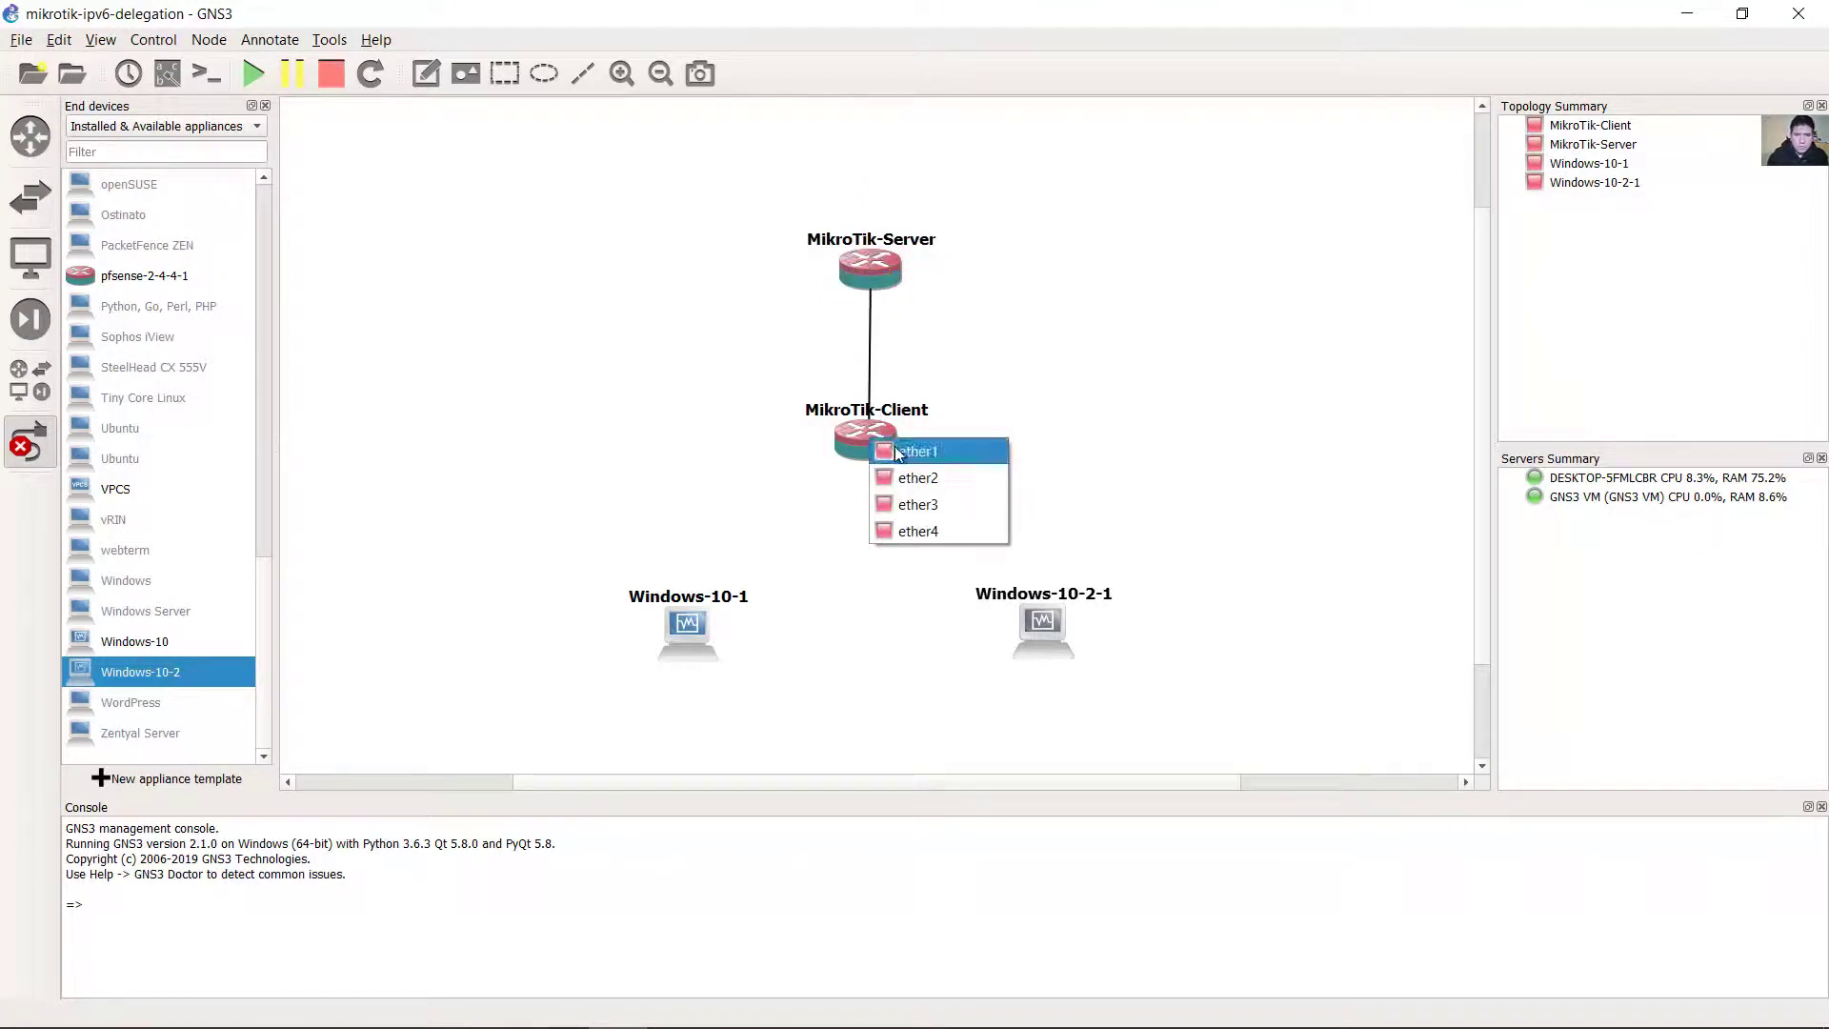
click(896, 452)
Link ether2 of MikroTik-Client to the network adapter of Windows-10-1.
click(858, 440)
click(900, 477)
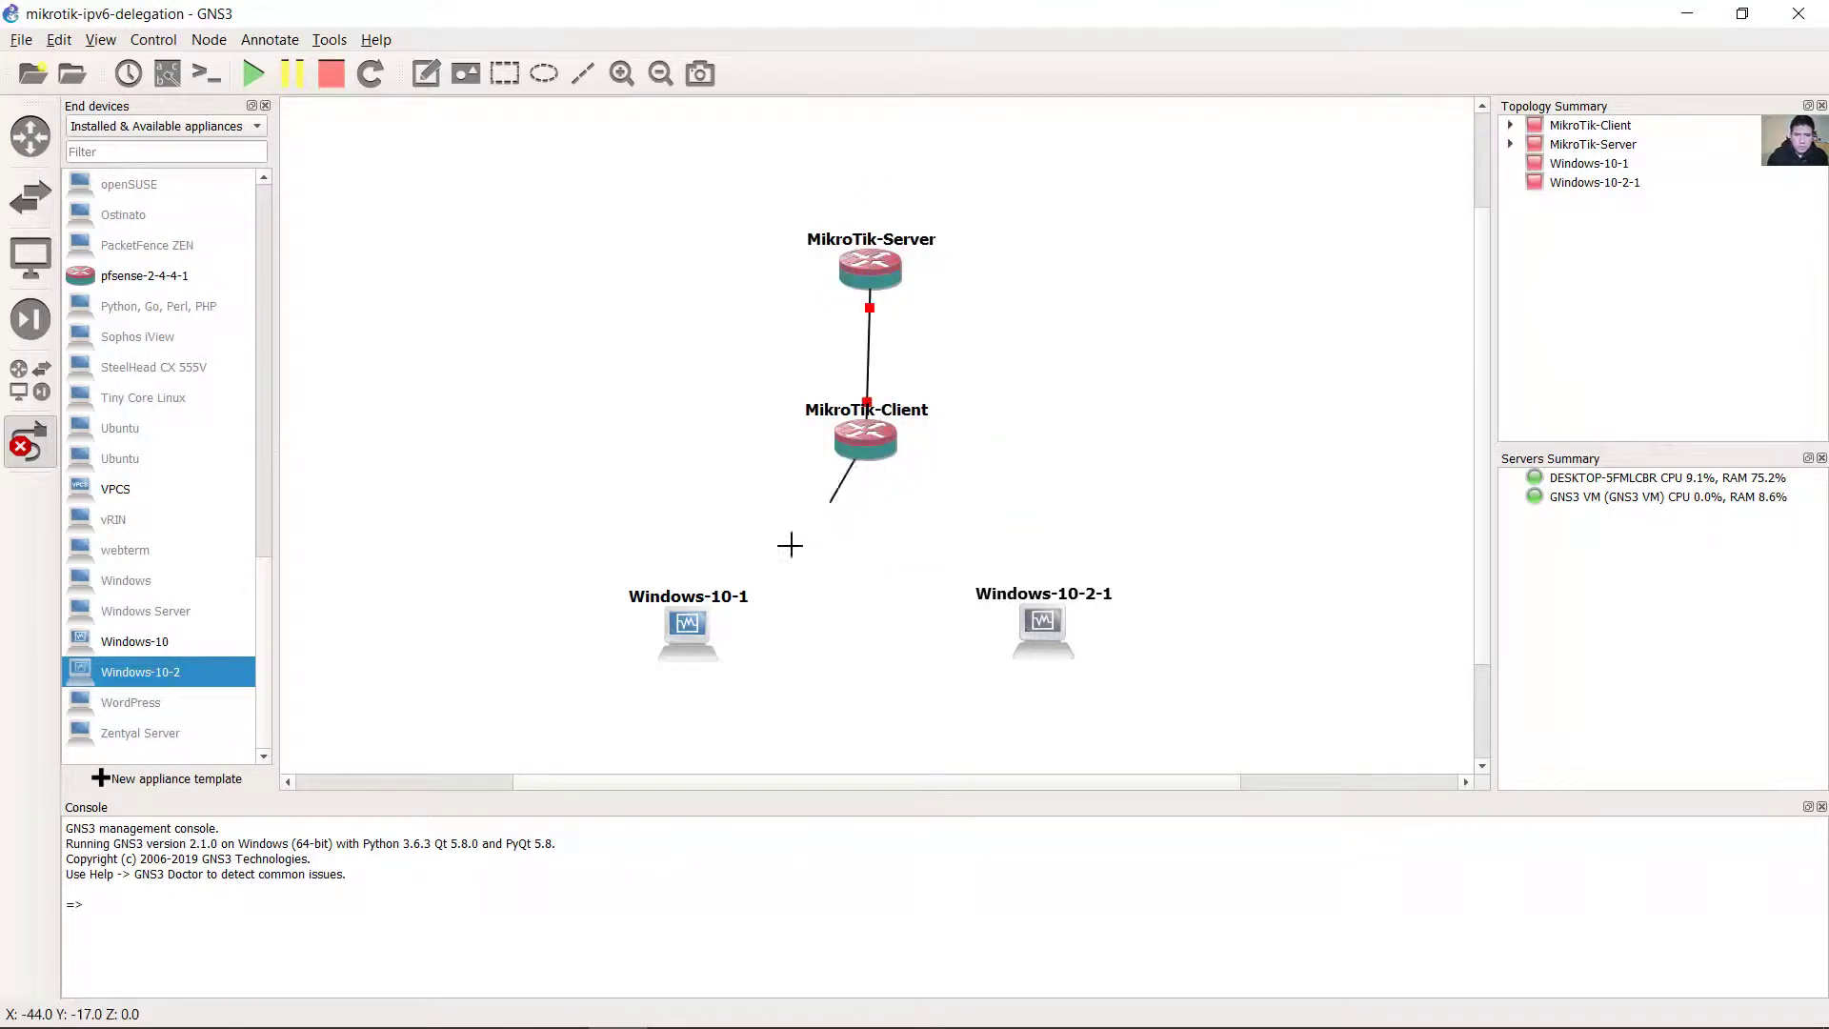
click(692, 641)
click(752, 645)
Link the next free port of MikroTik-Client to Windows-10-2-1, then align the client router and Windows-10-2-1.
click(878, 450)
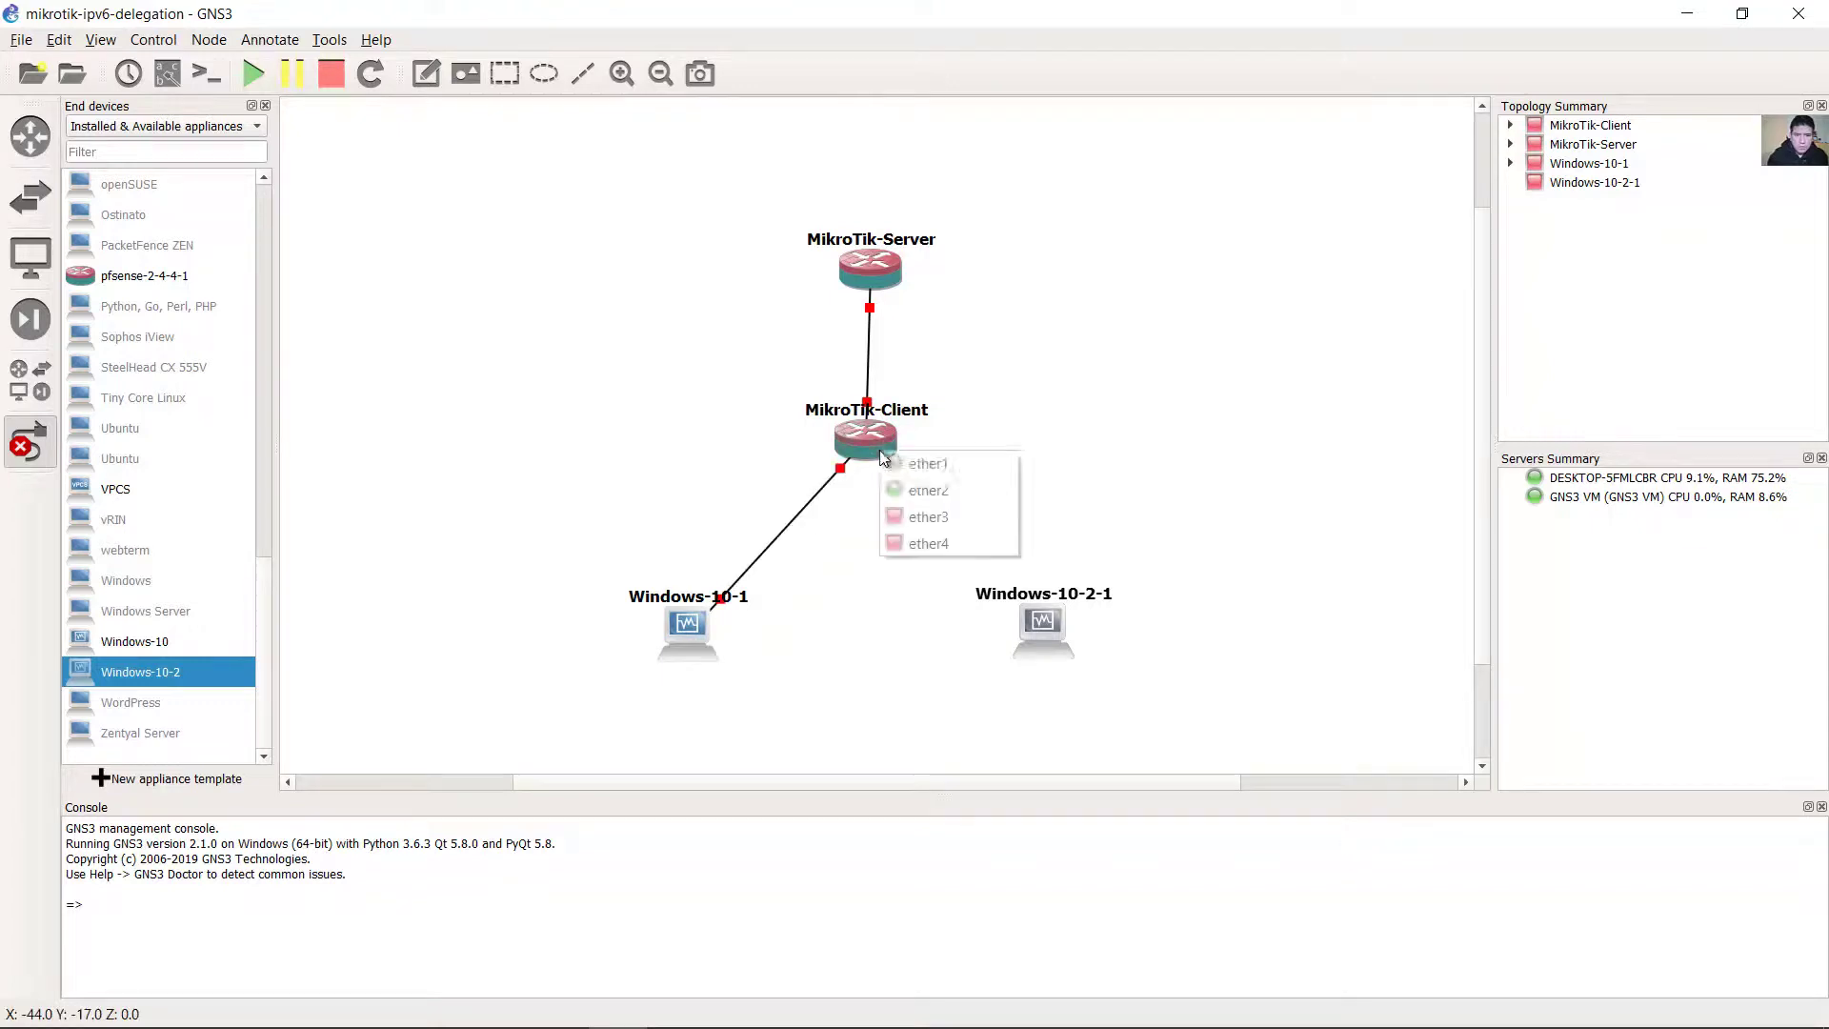
click(926, 490)
click(1040, 624)
click(1085, 634)
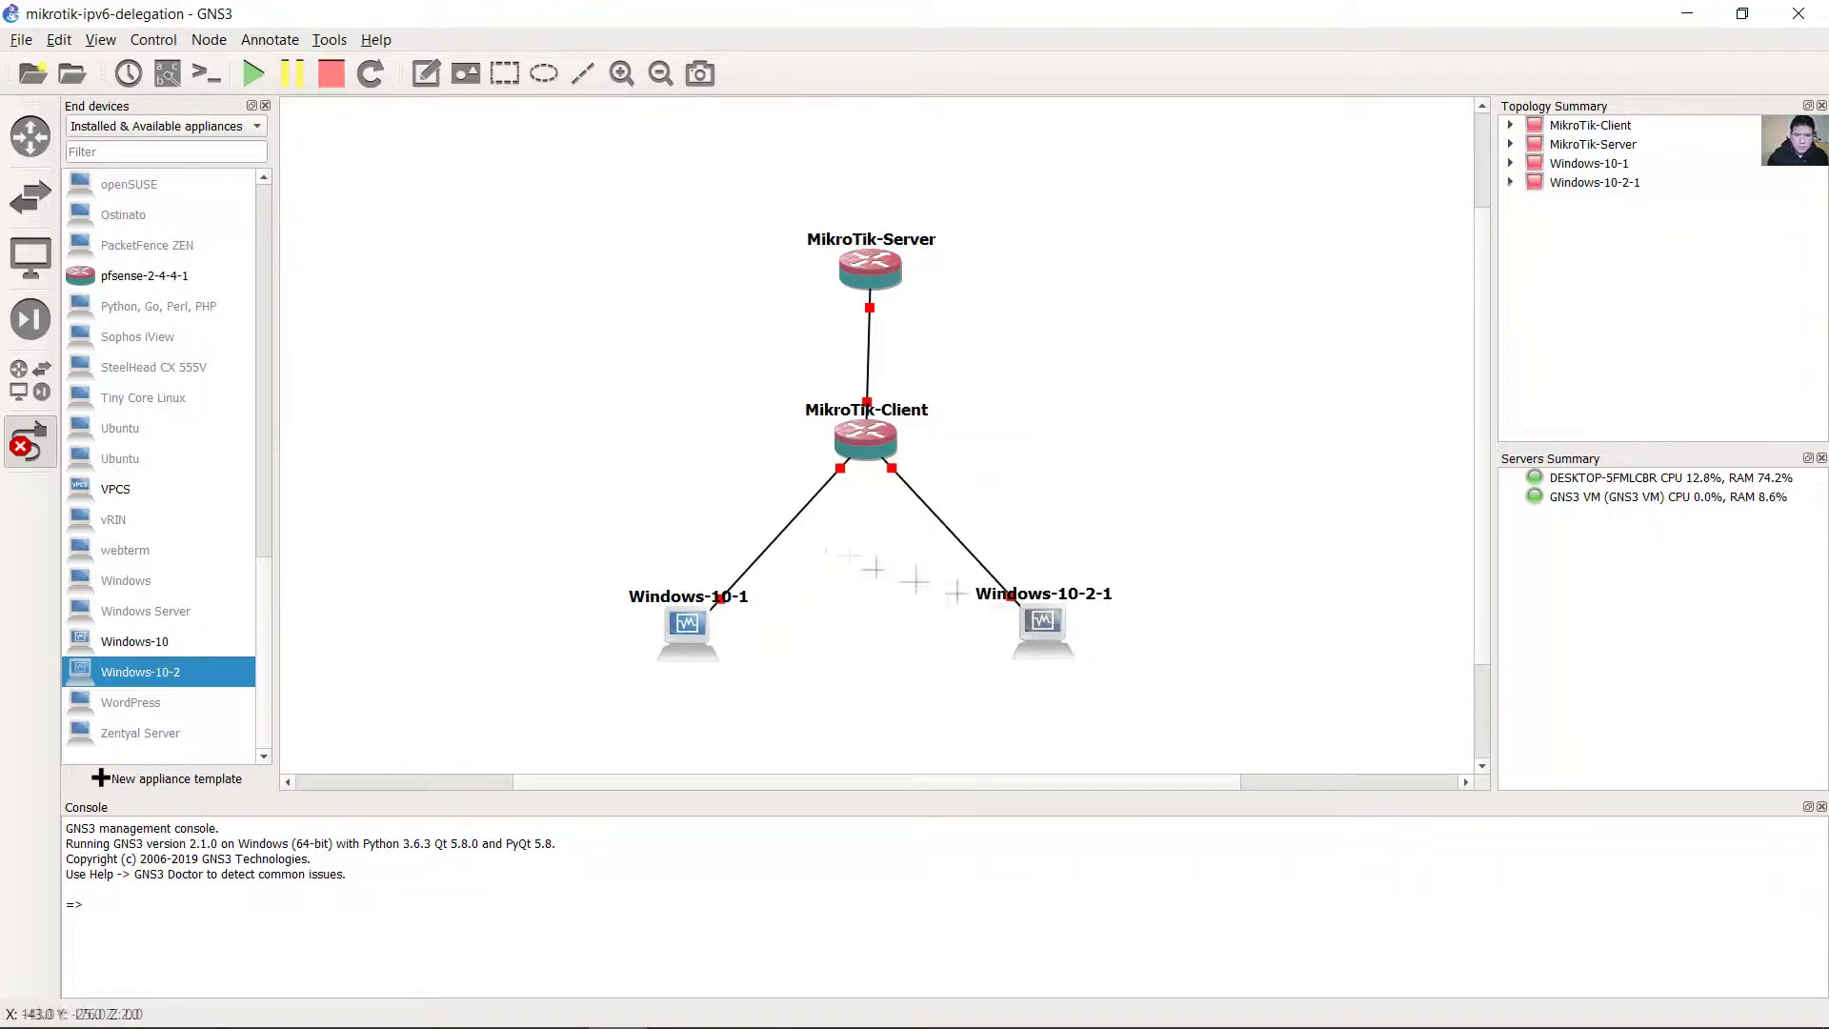
key(Escape)
drag(866, 438, 871, 457)
drag(1060, 634, 1064, 636)
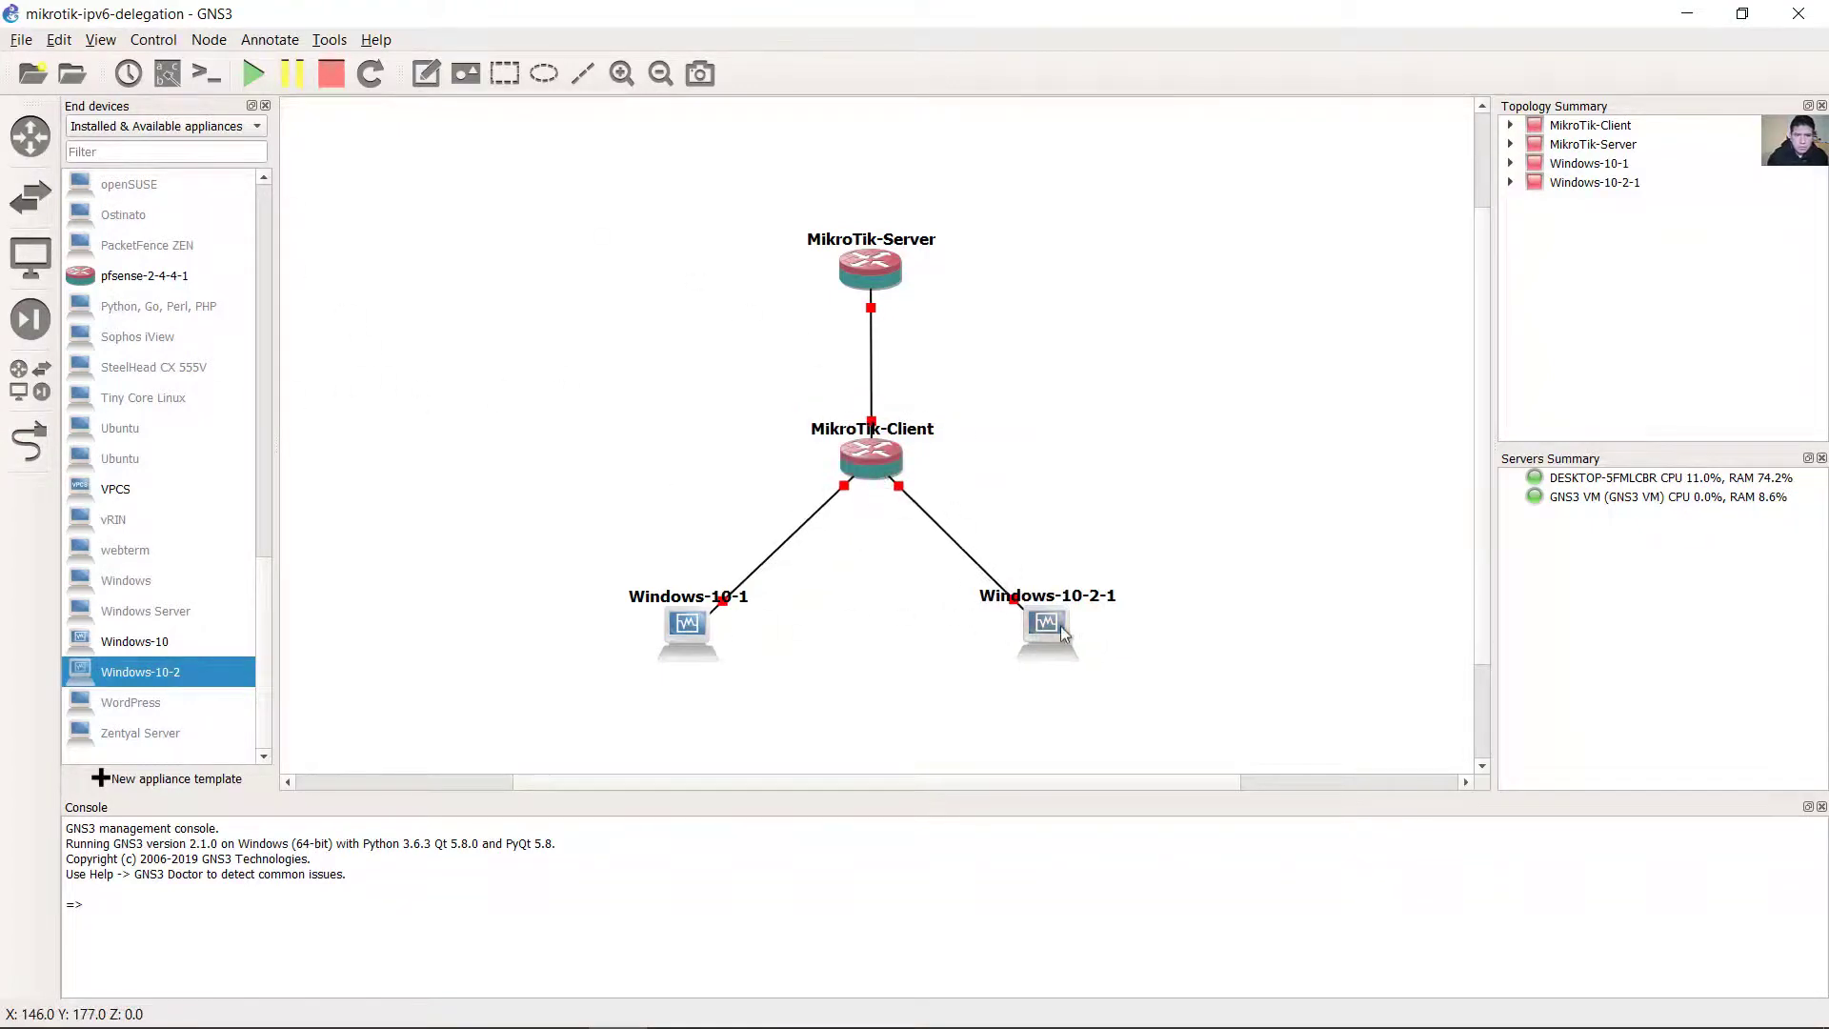
Add a two-line note beside MikroTik-Server reading "Prefix Delegation" and "2001:1200:1100::/48".
click(426, 73)
click(980, 245)
text(Prefix Dele)
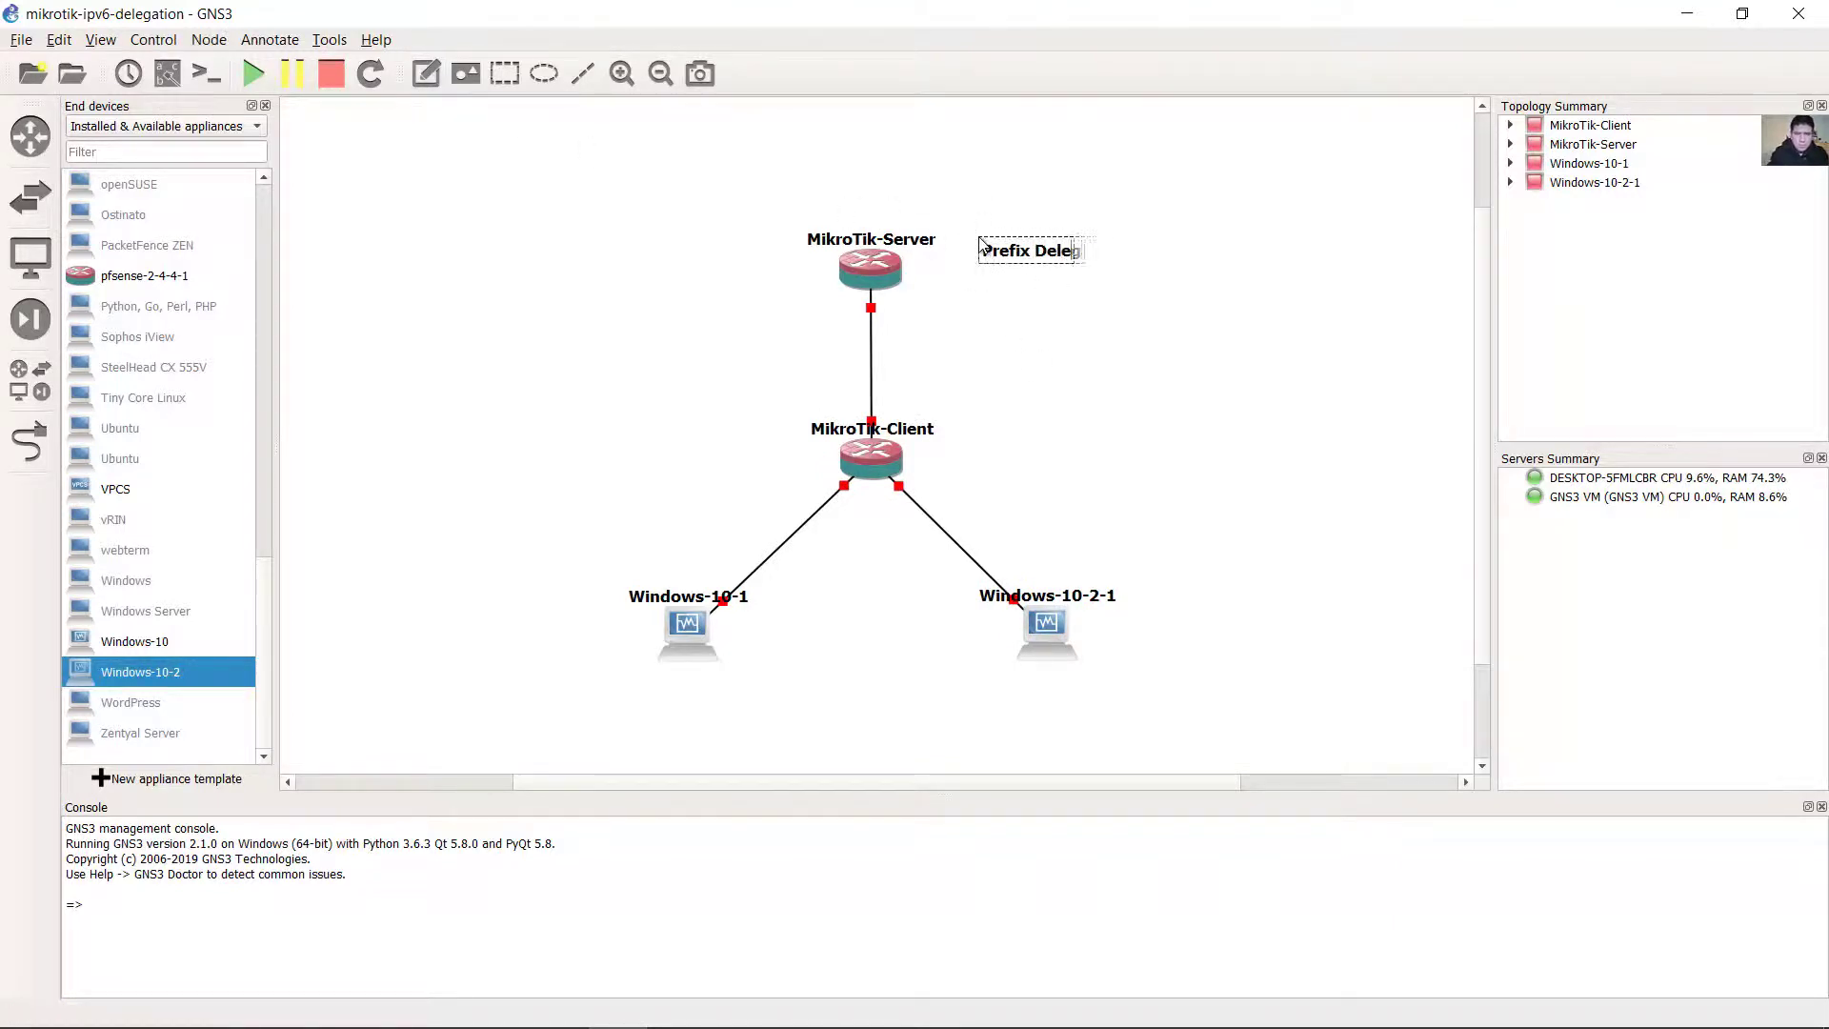
text(gation)
key(Return)
text(2001:1200:1100::)
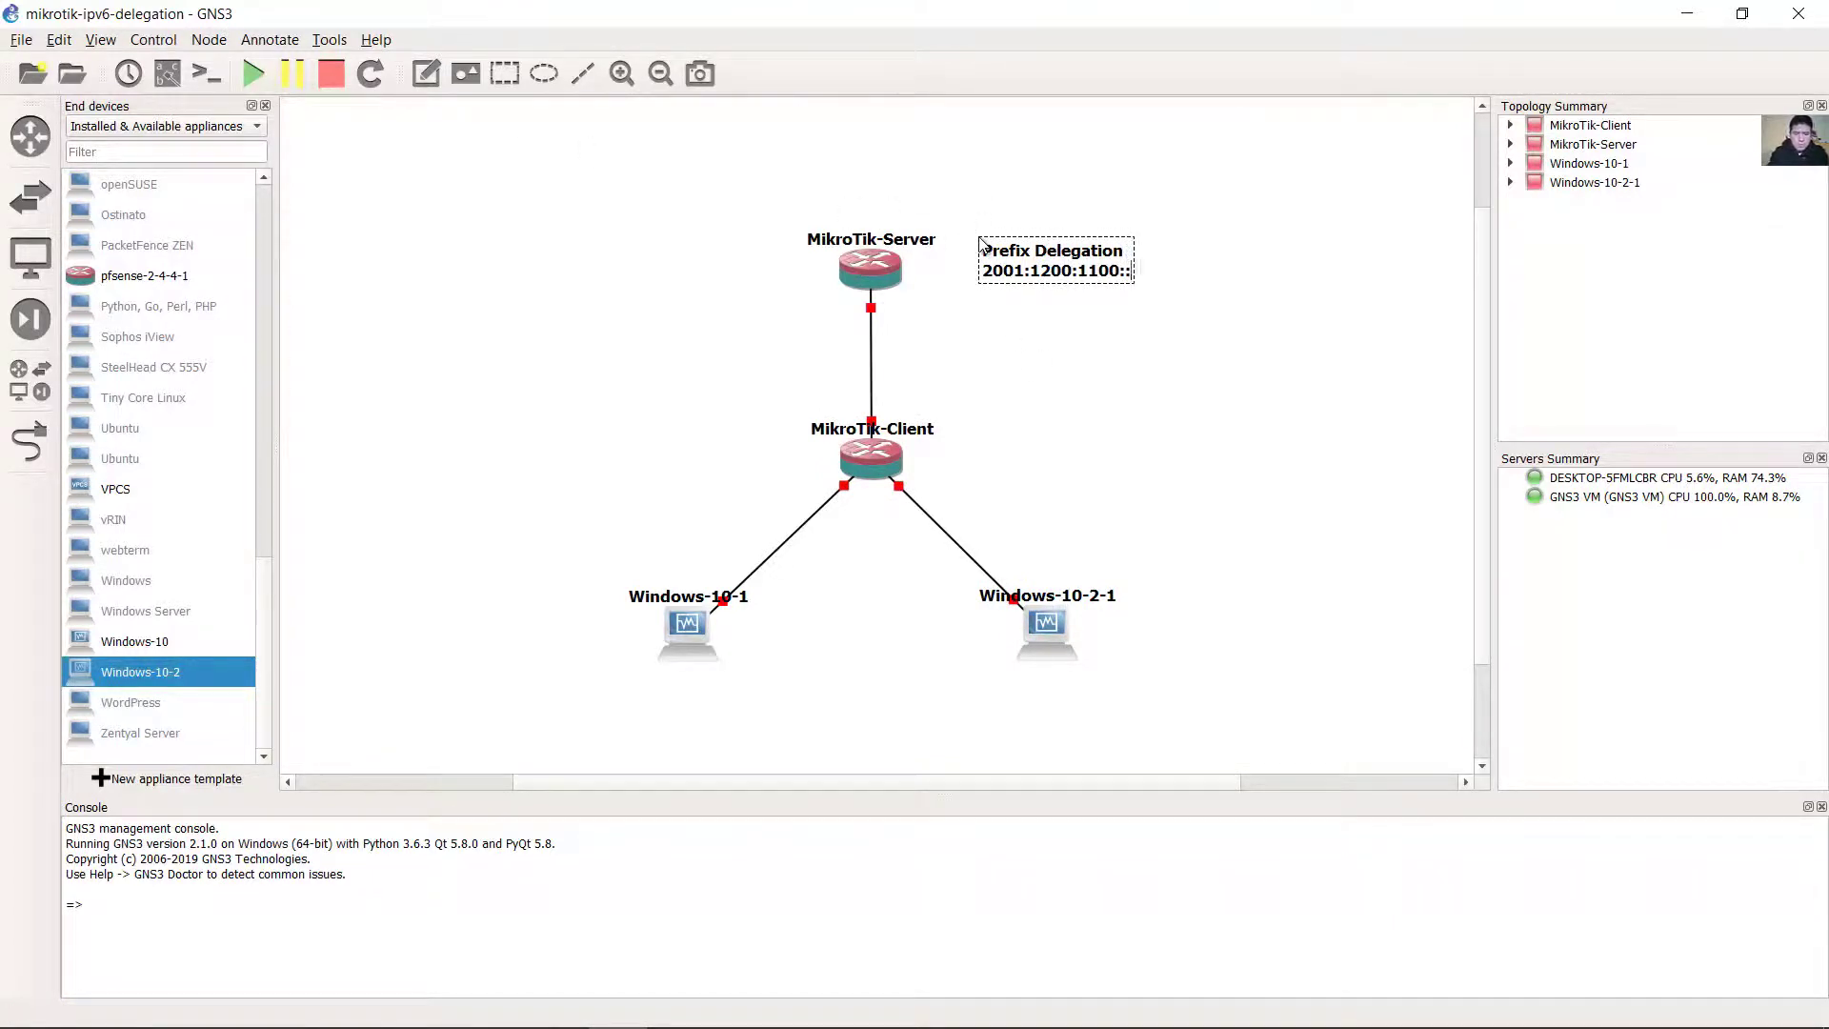
text(/48)
drag(1062, 277, 1031, 276)
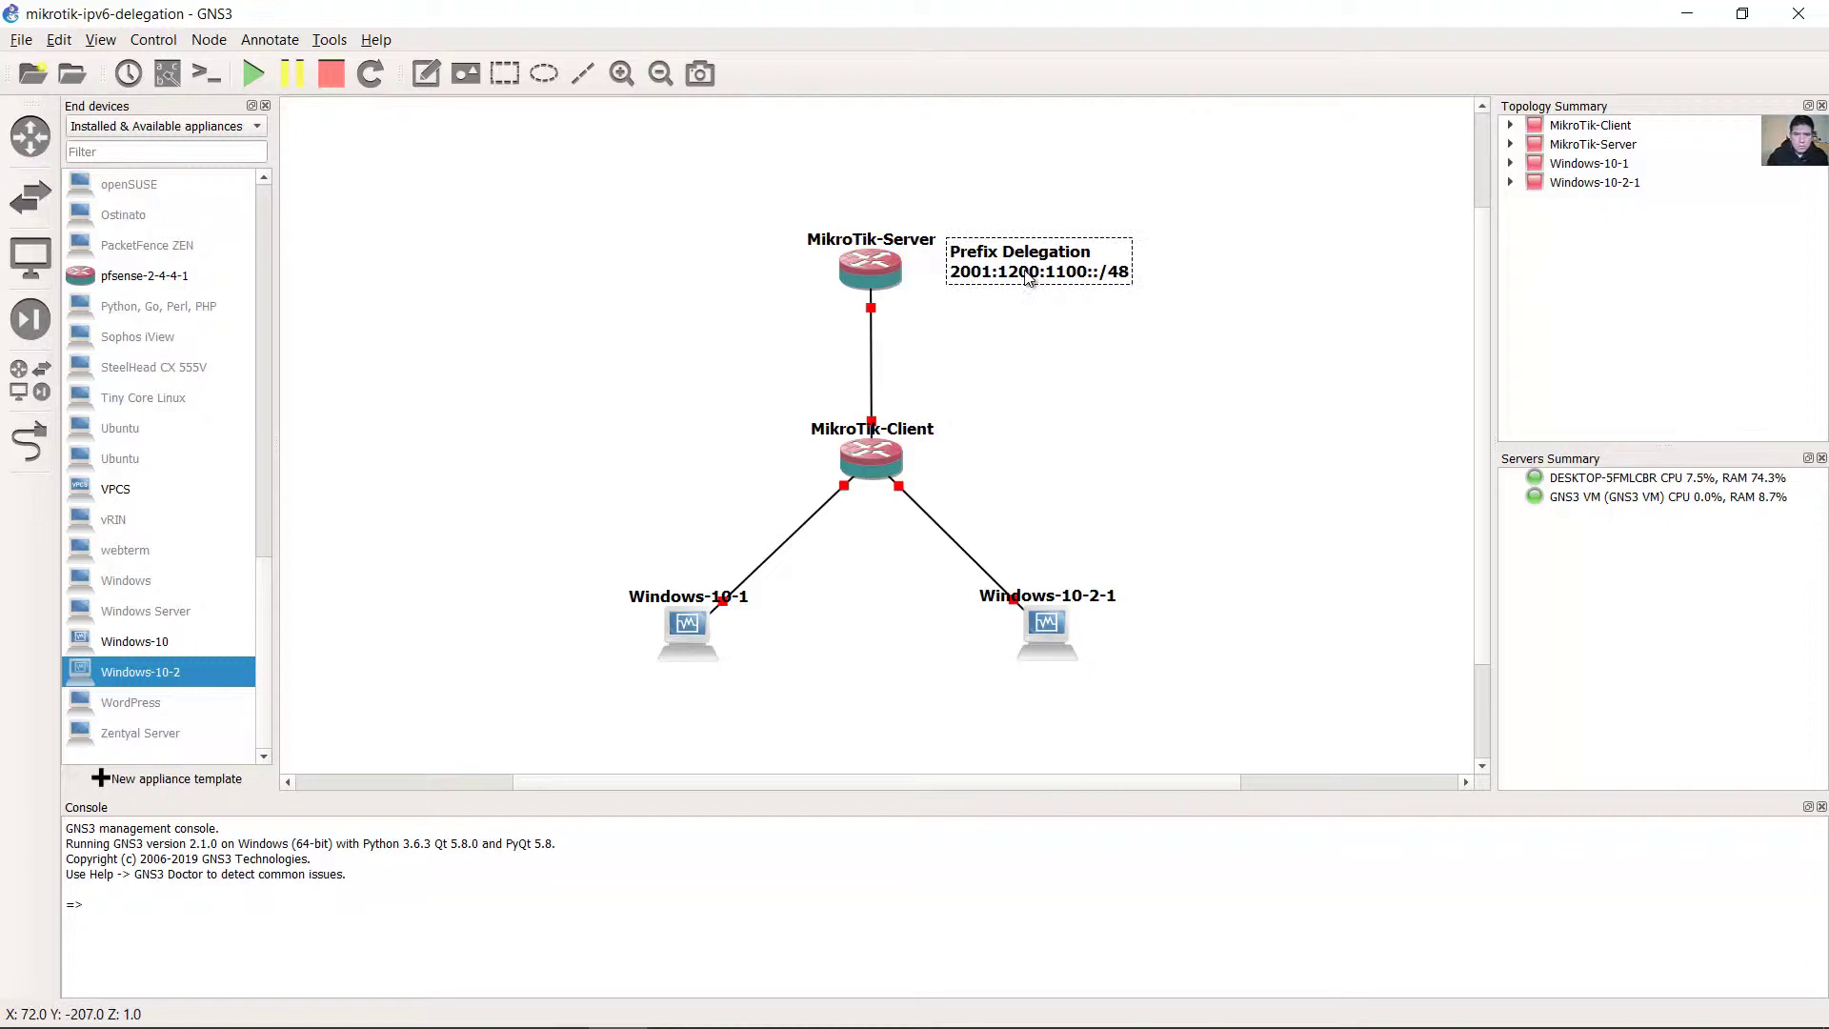
Label the link between the two routers with the note "2001:1200:FFFF:ABCD::/64", placed to its left.
click(905, 360)
text(200)
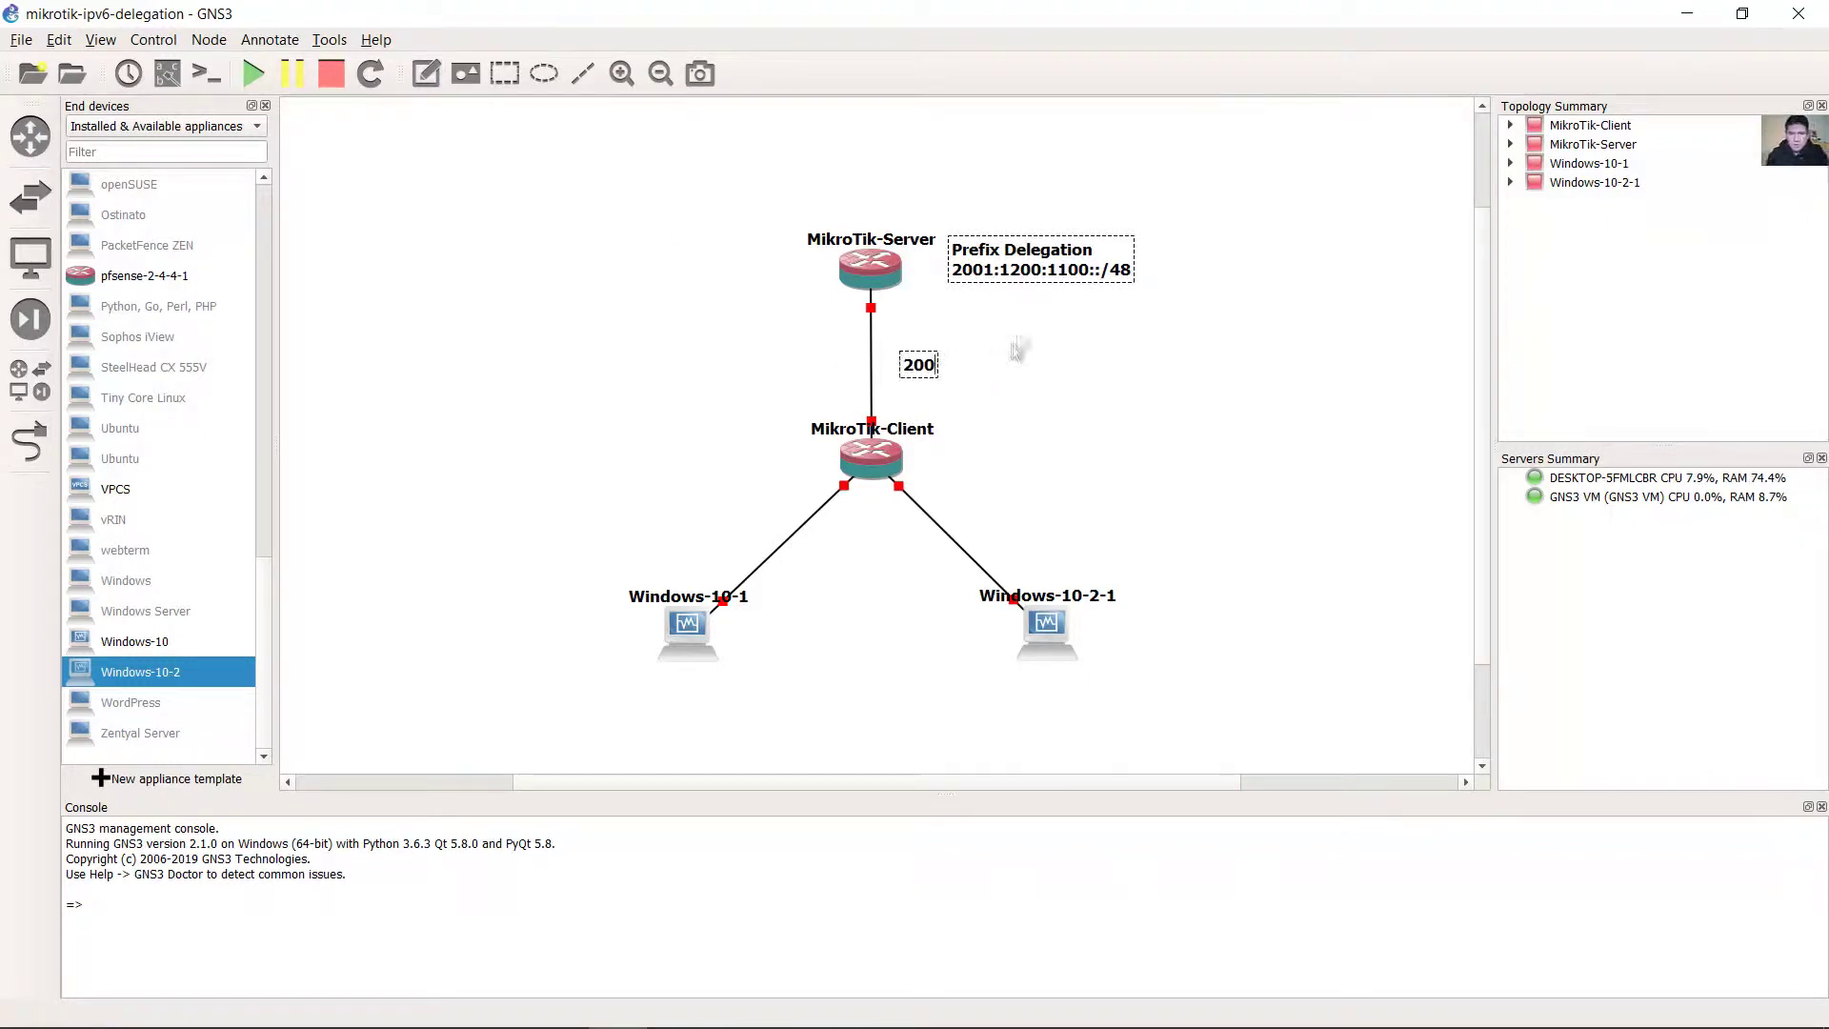
drag(1098, 270, 693, 270)
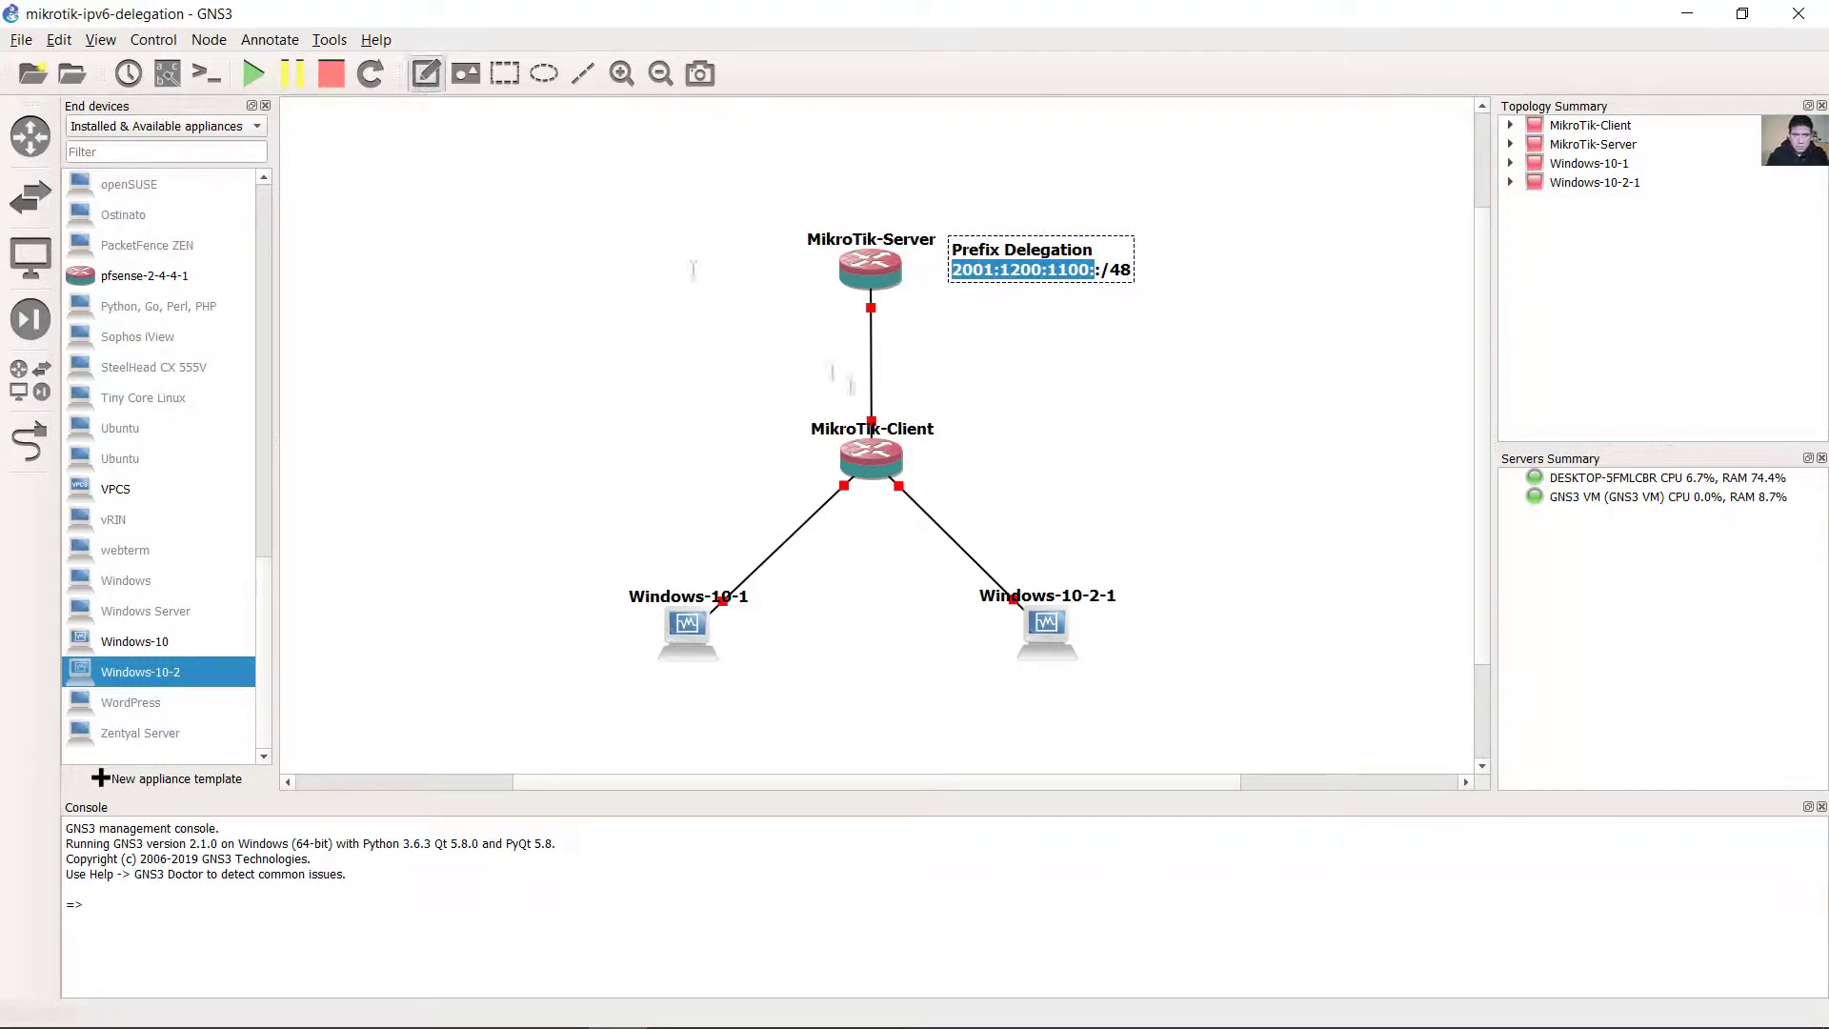
key(ctrl+c)
click(900, 362)
key(ctrl+v)
key(BackSpace)
key(BackSpace)
key(BackSpace)
key(BackSpace)
key(BackSpace)
text(FFFF:A)
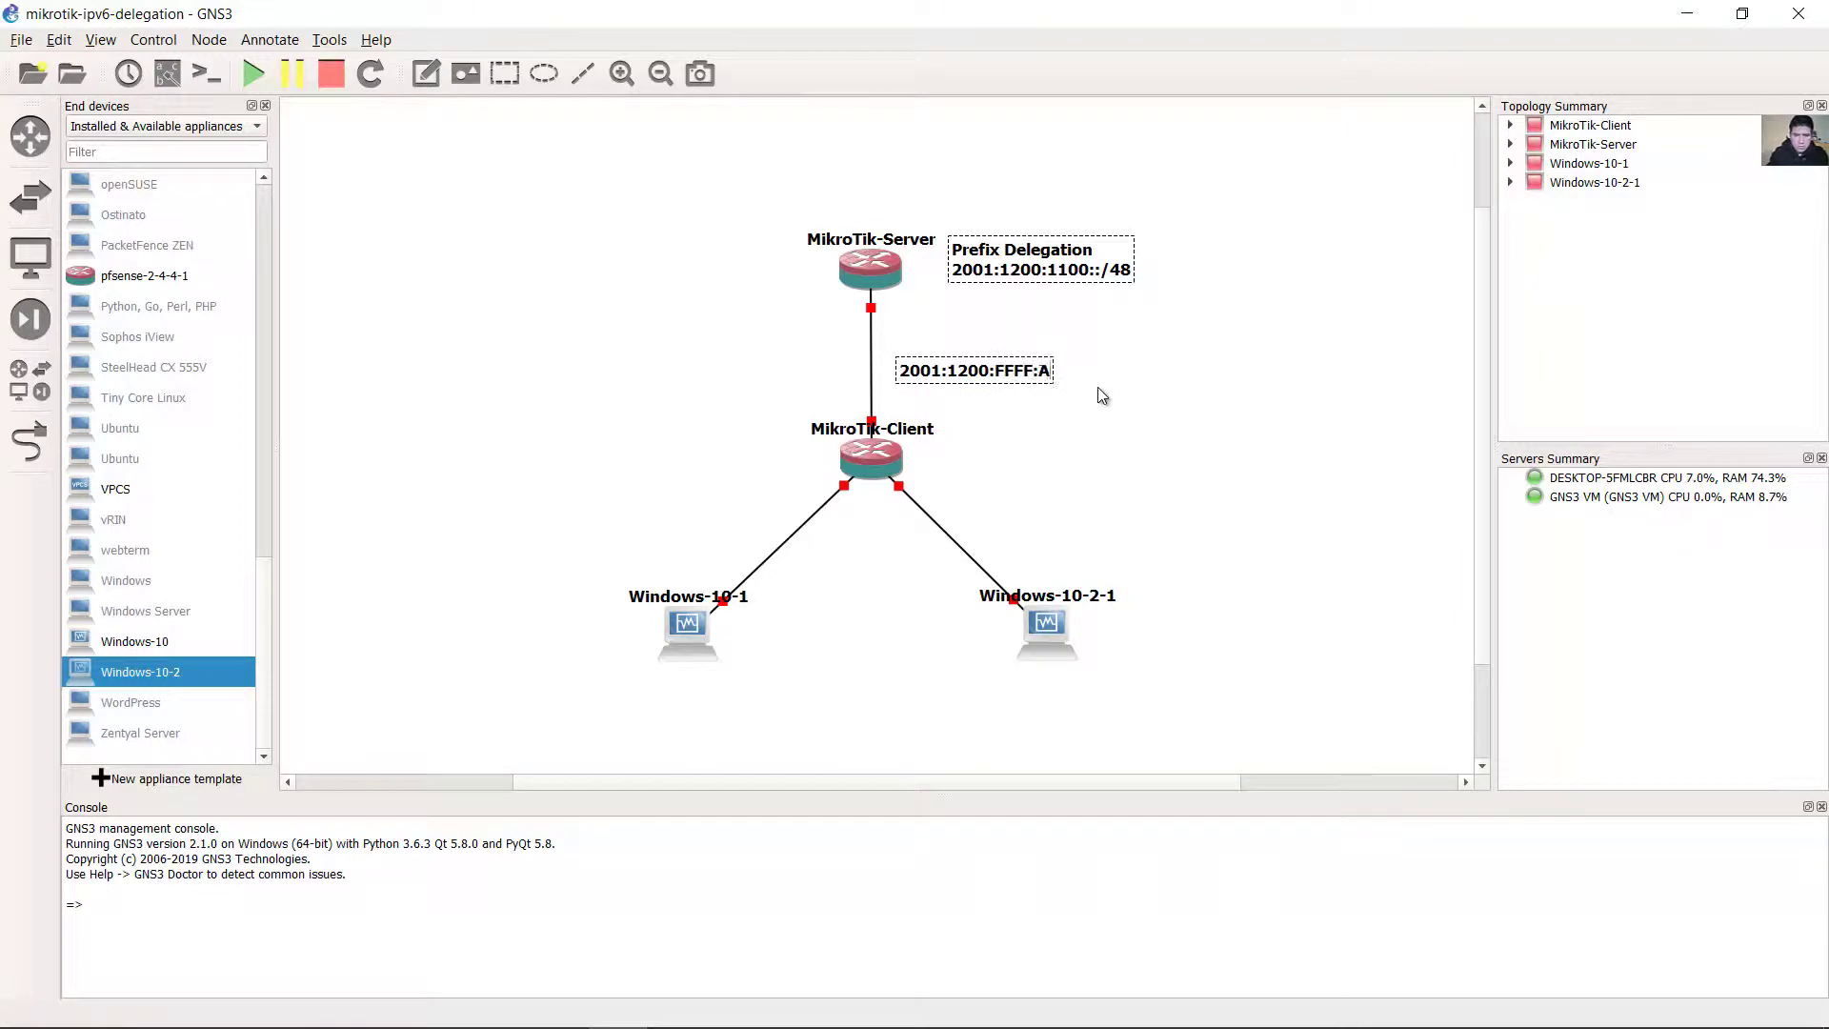
text(BCD::/64)
drag(1010, 373, 739, 362)
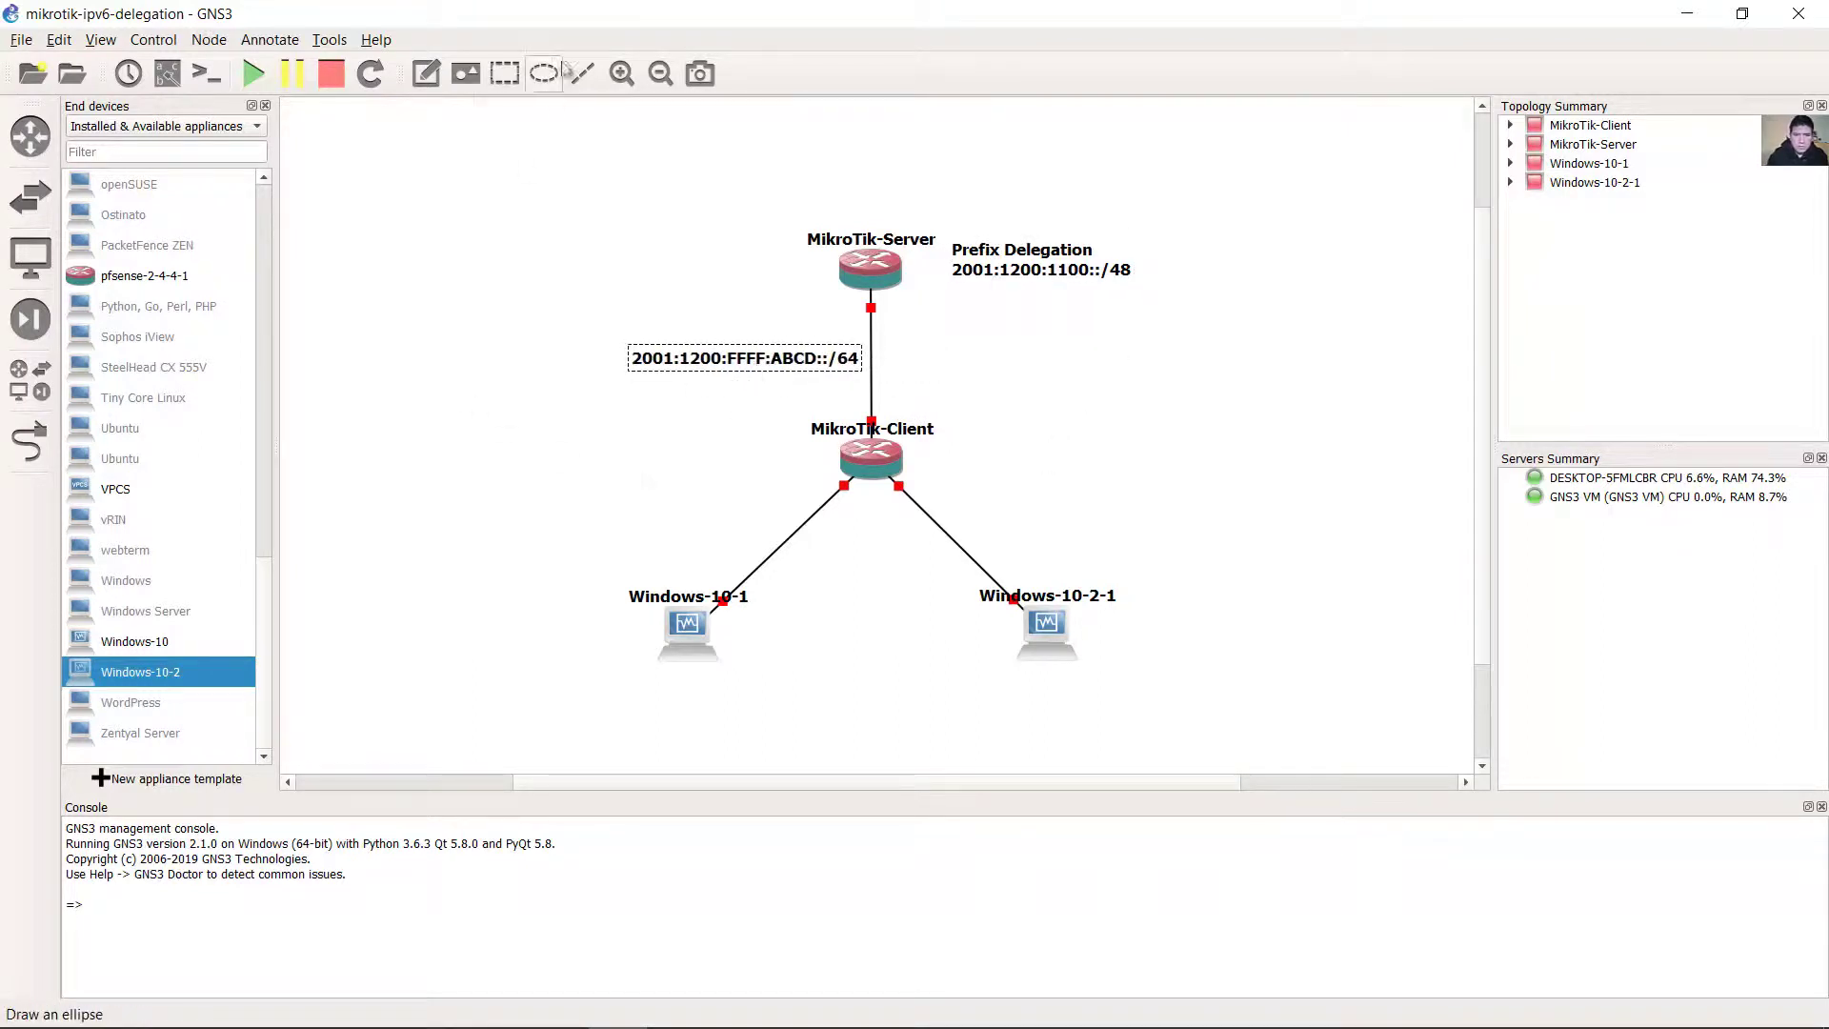
Label the link between MikroTik-Client and Windows-10-1 with the note "2001:1200:1100:0000::/64".
click(426, 74)
click(558, 514)
key(ctrl+v)
text(0000::/64)
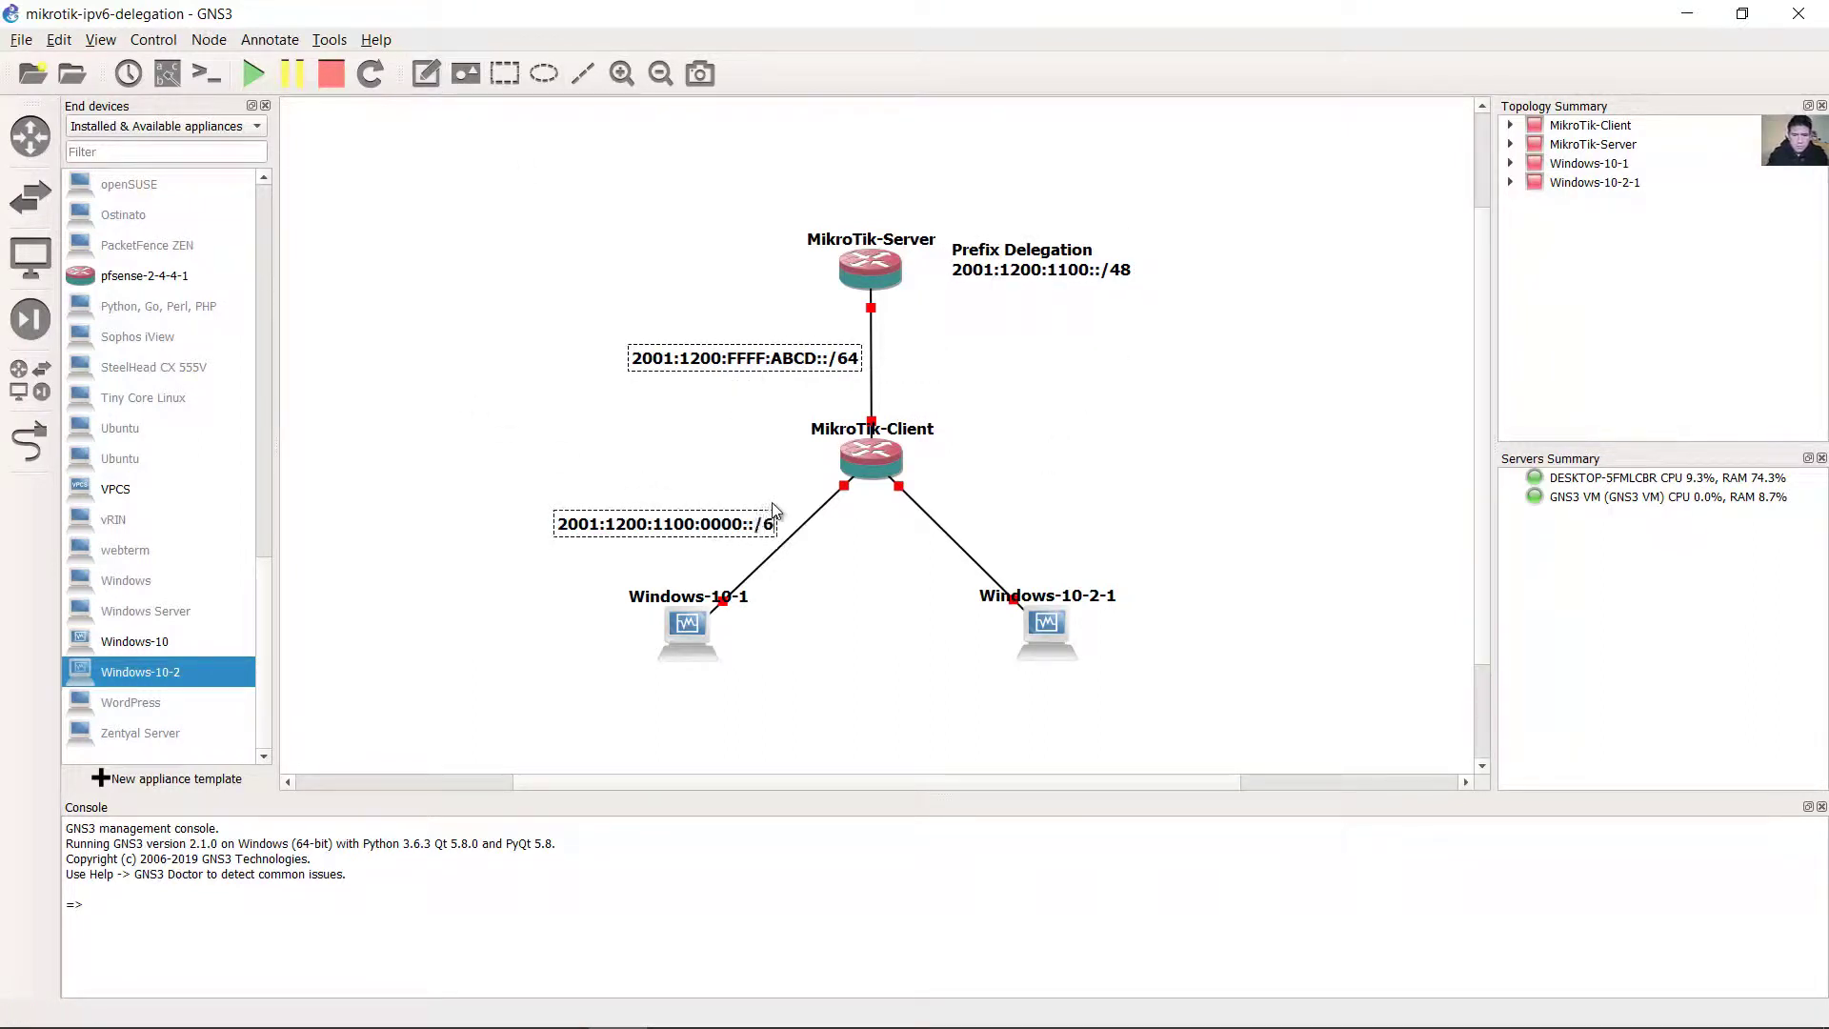
Duplicate the Windows-10-1 link note beside the Windows-10-2-1 link and change the copy to "2001:1200:1100:0001::/64".
click(667, 522)
key(ctrl+c)
key(ctrl+v)
drag(765, 548, 1173, 534)
double_click(1174, 533)
click(1174, 533)
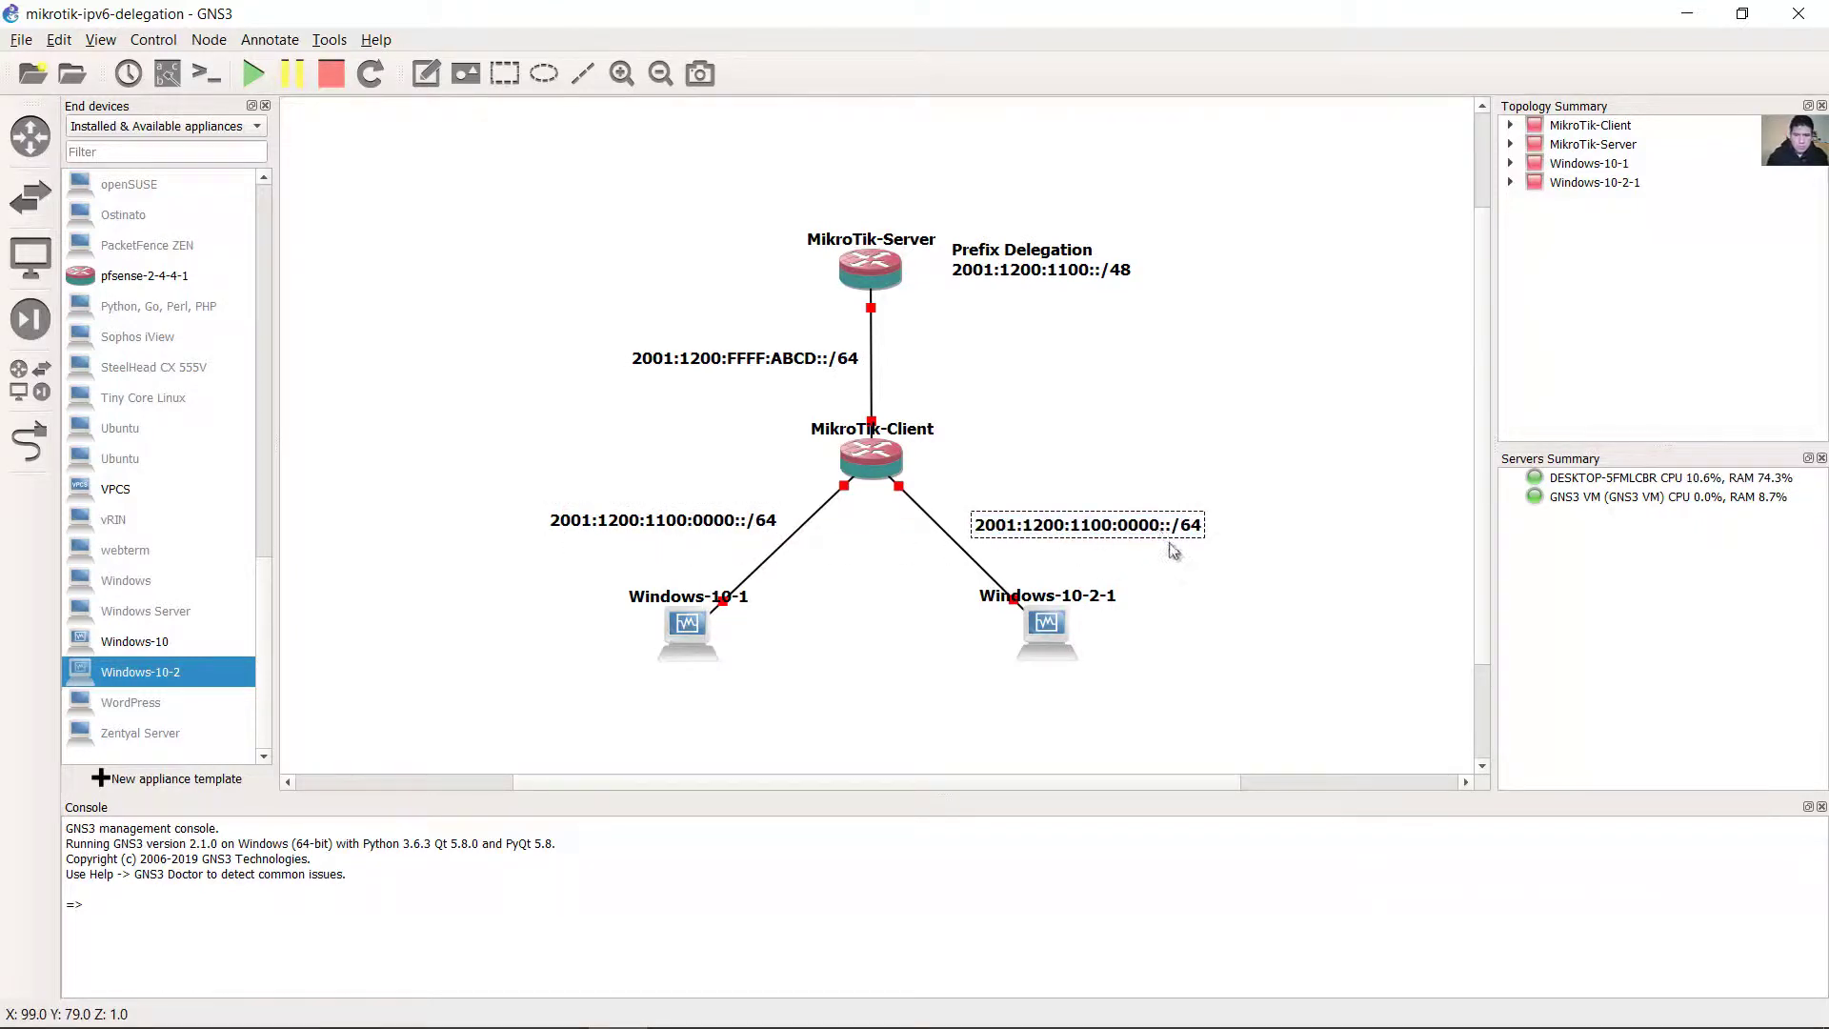
key(Left)
key(Left)
key(BackSpace)
text(1)
click(1082, 506)
drag(667, 520, 672, 519)
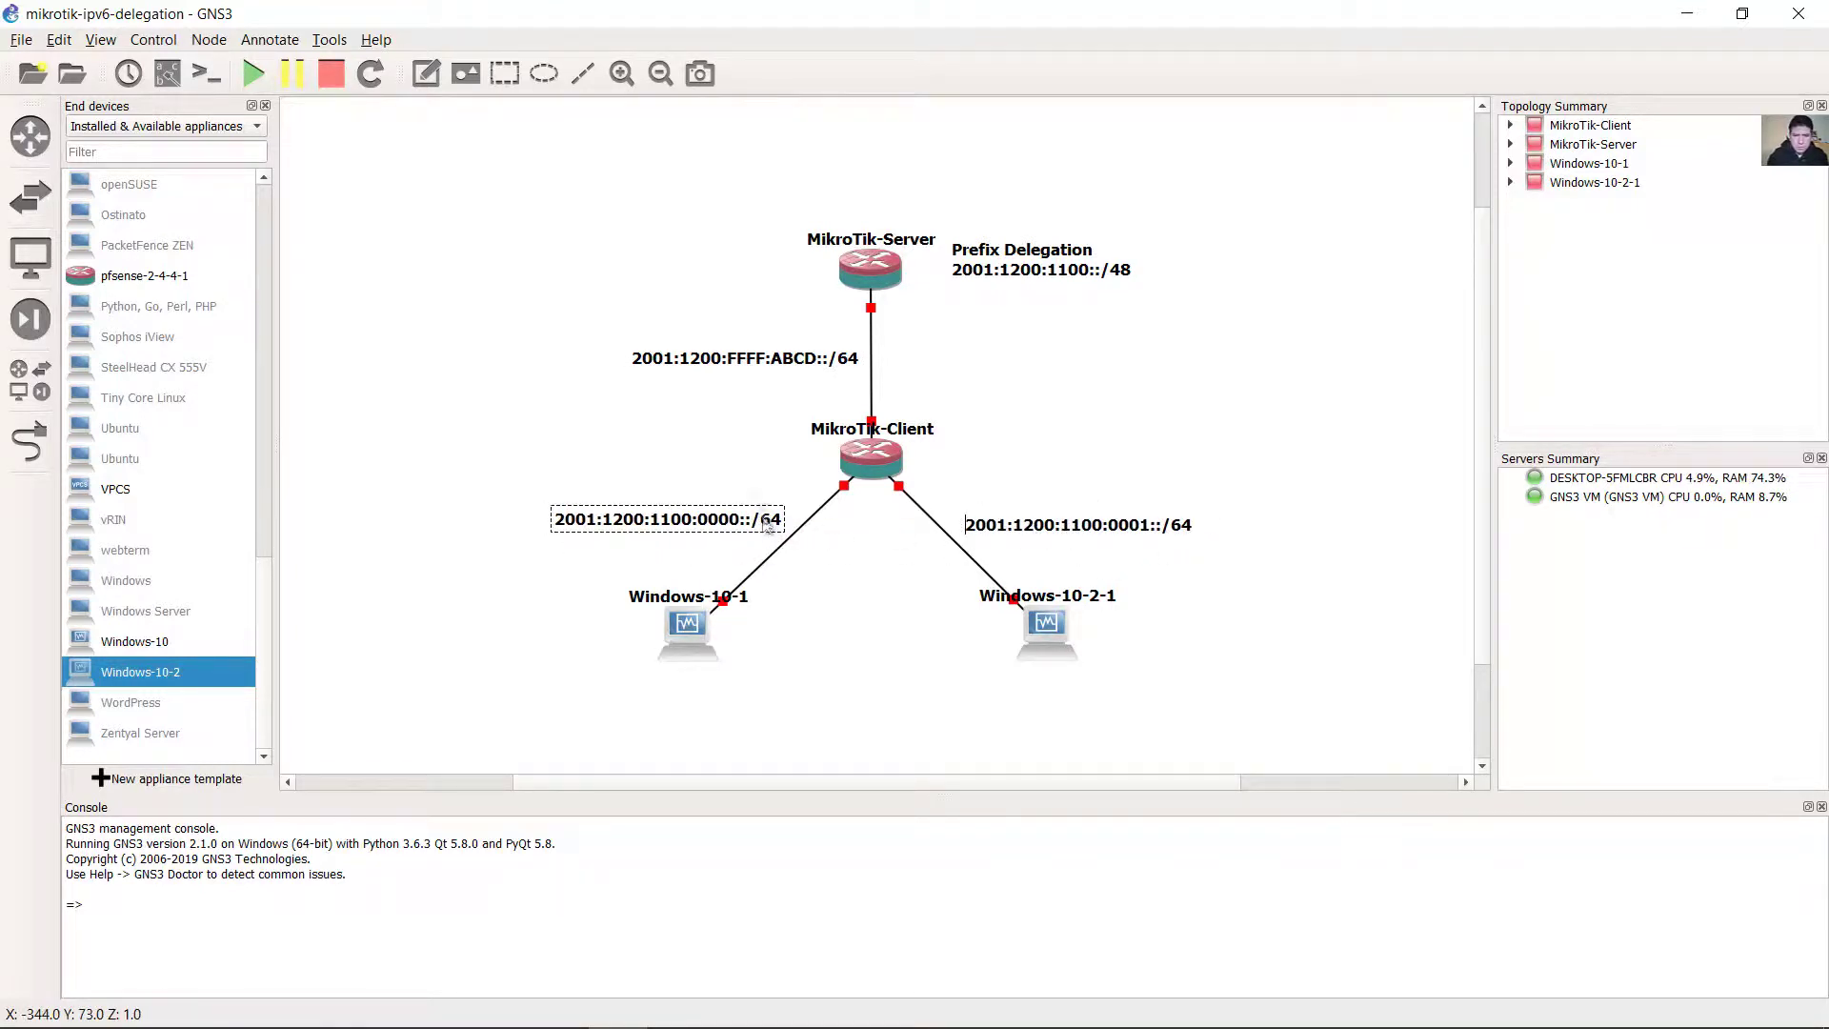
click(720, 422)
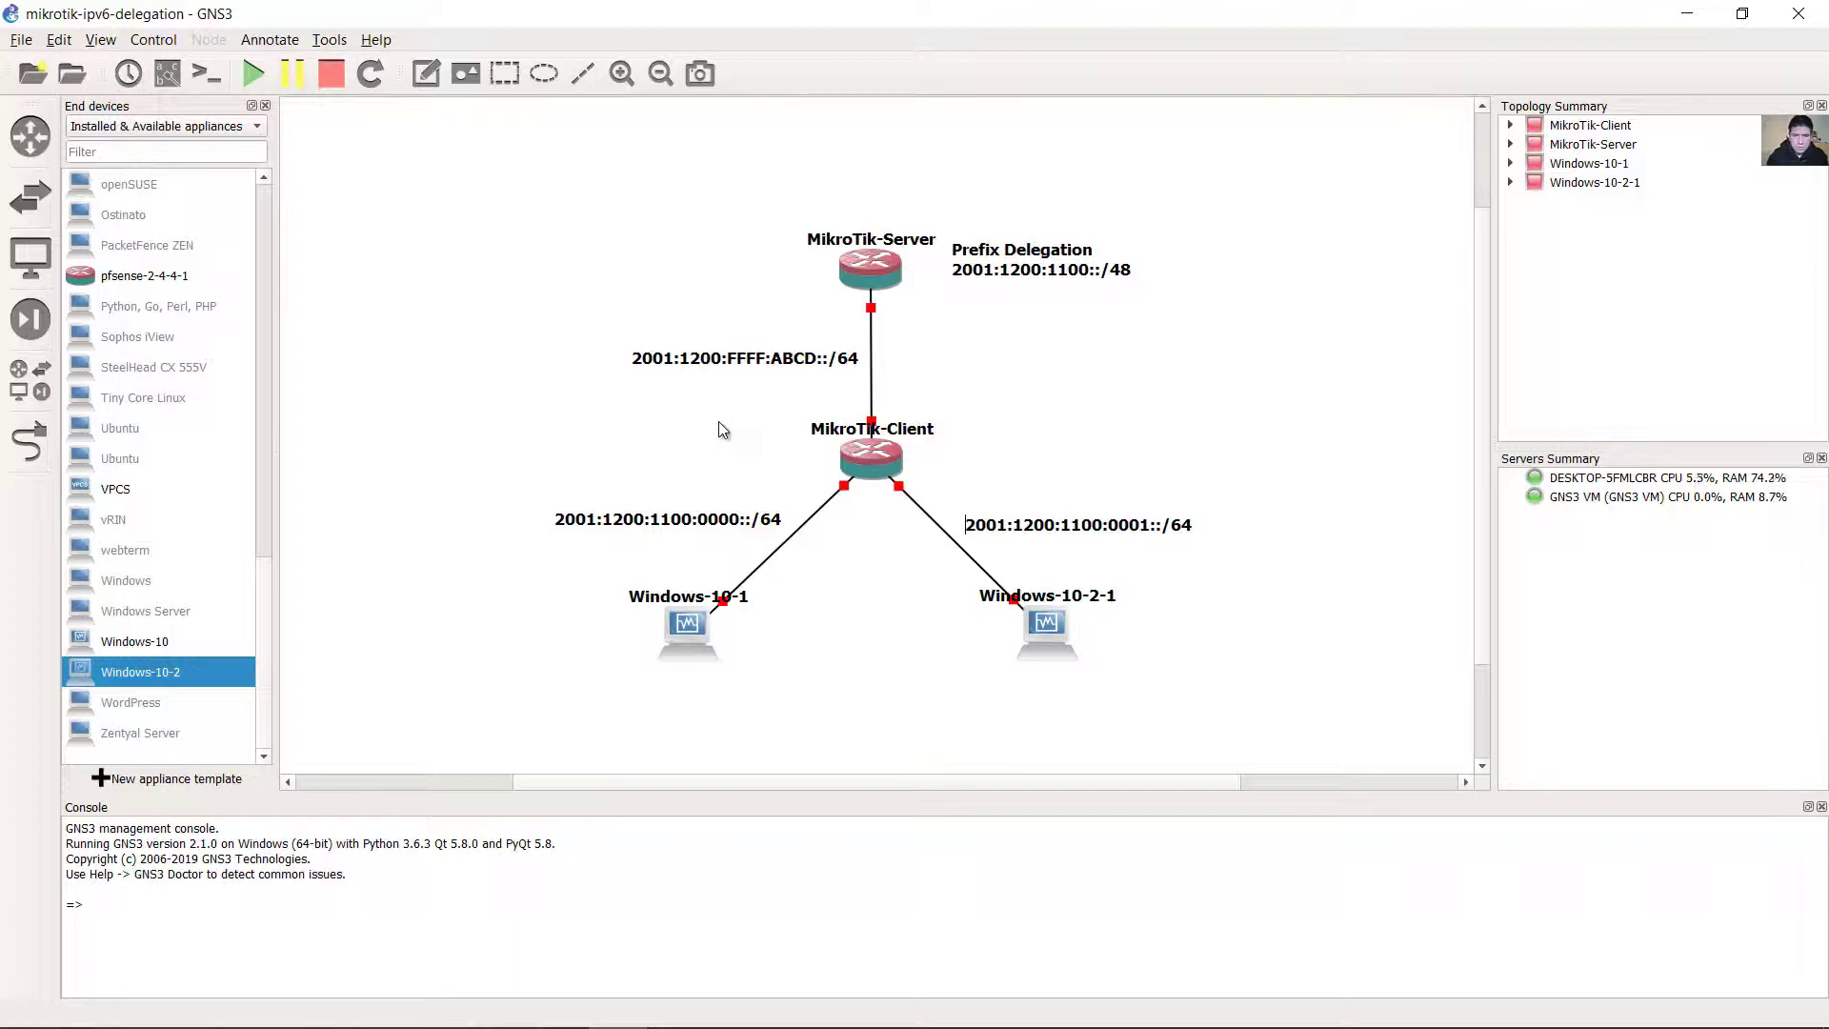
drag(1018, 249, 1028, 251)
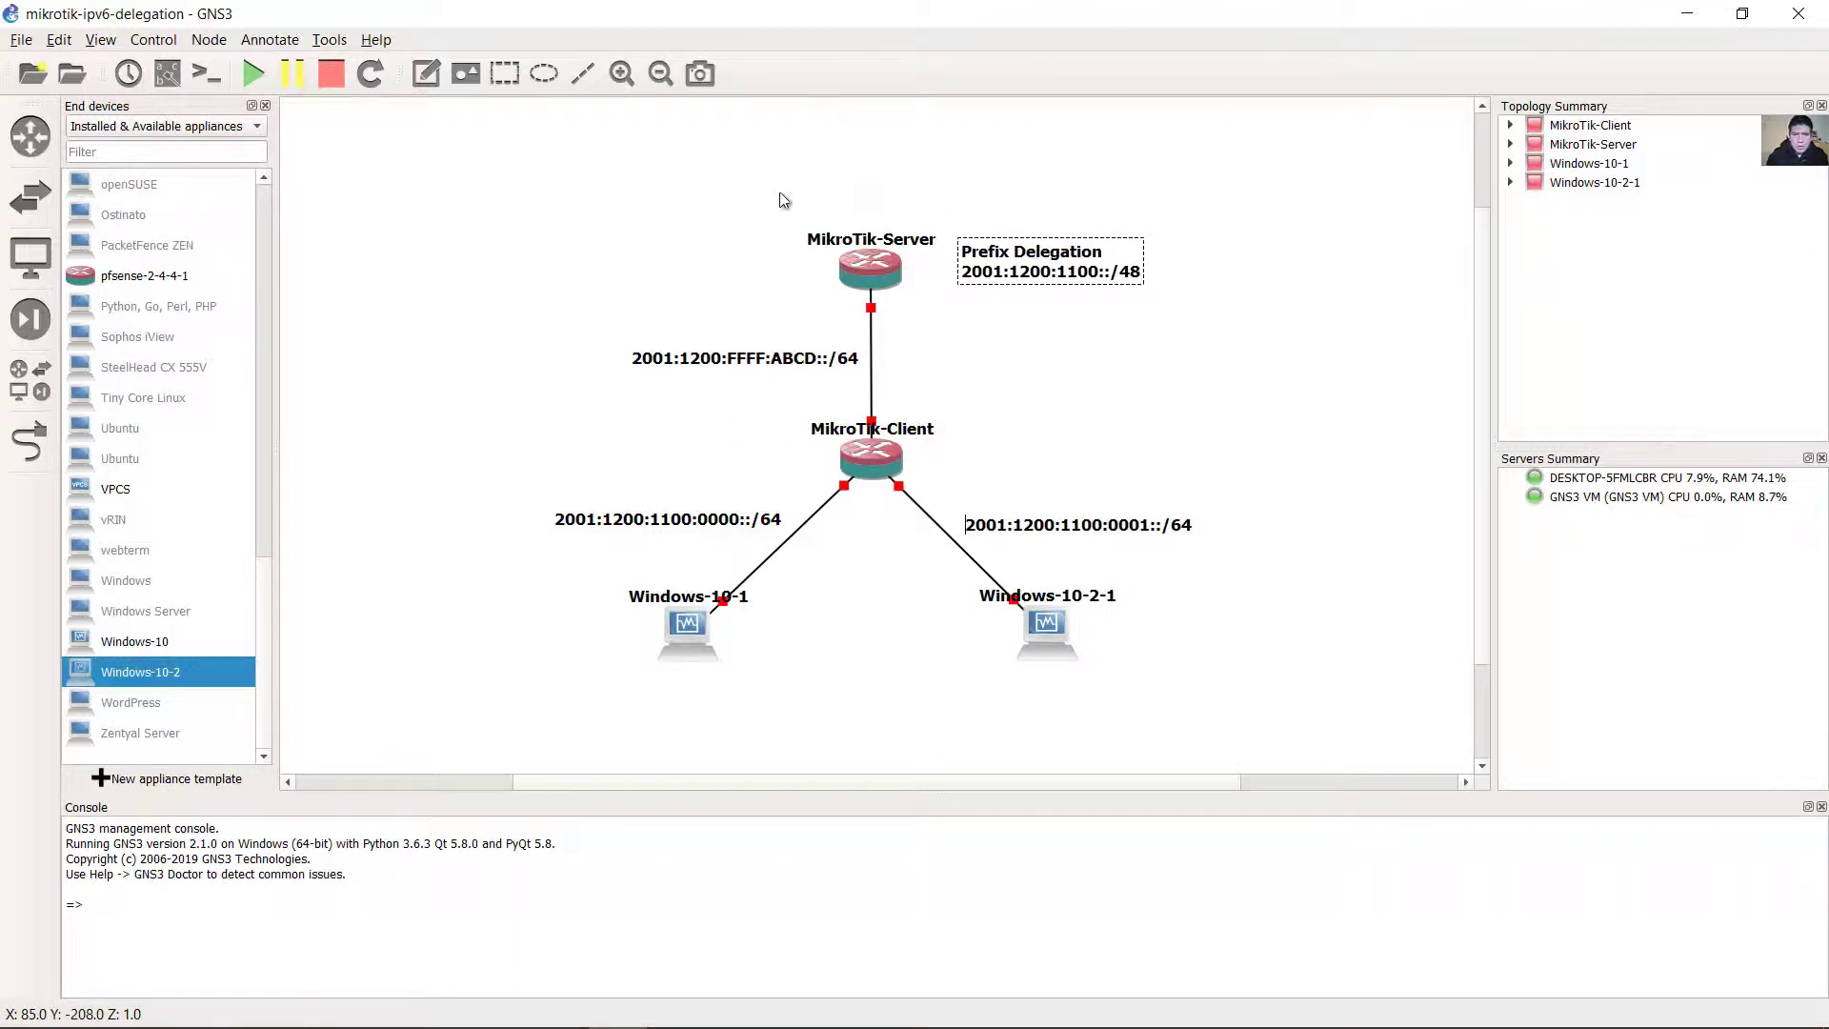
drag(743, 166, 1203, 294)
drag(1031, 259, 1034, 259)
click(1034, 190)
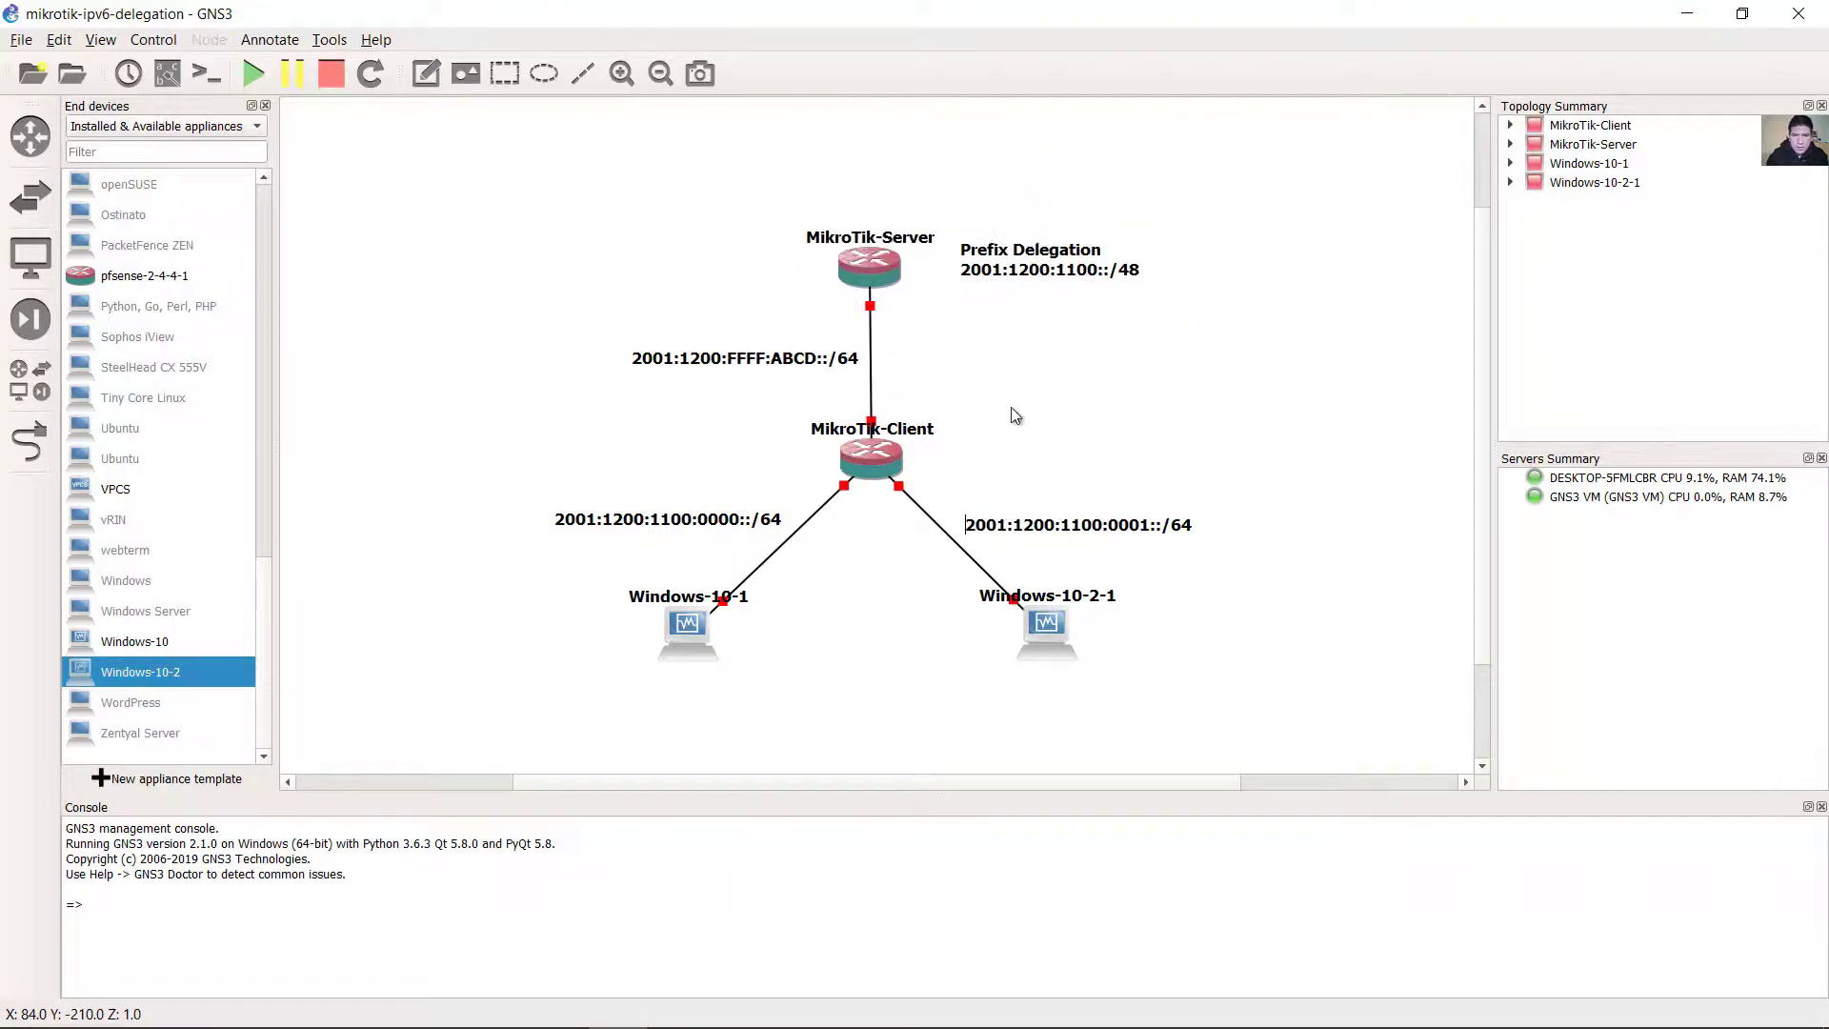
drag(1012, 409, 796, 496)
drag(1031, 404, 795, 471)
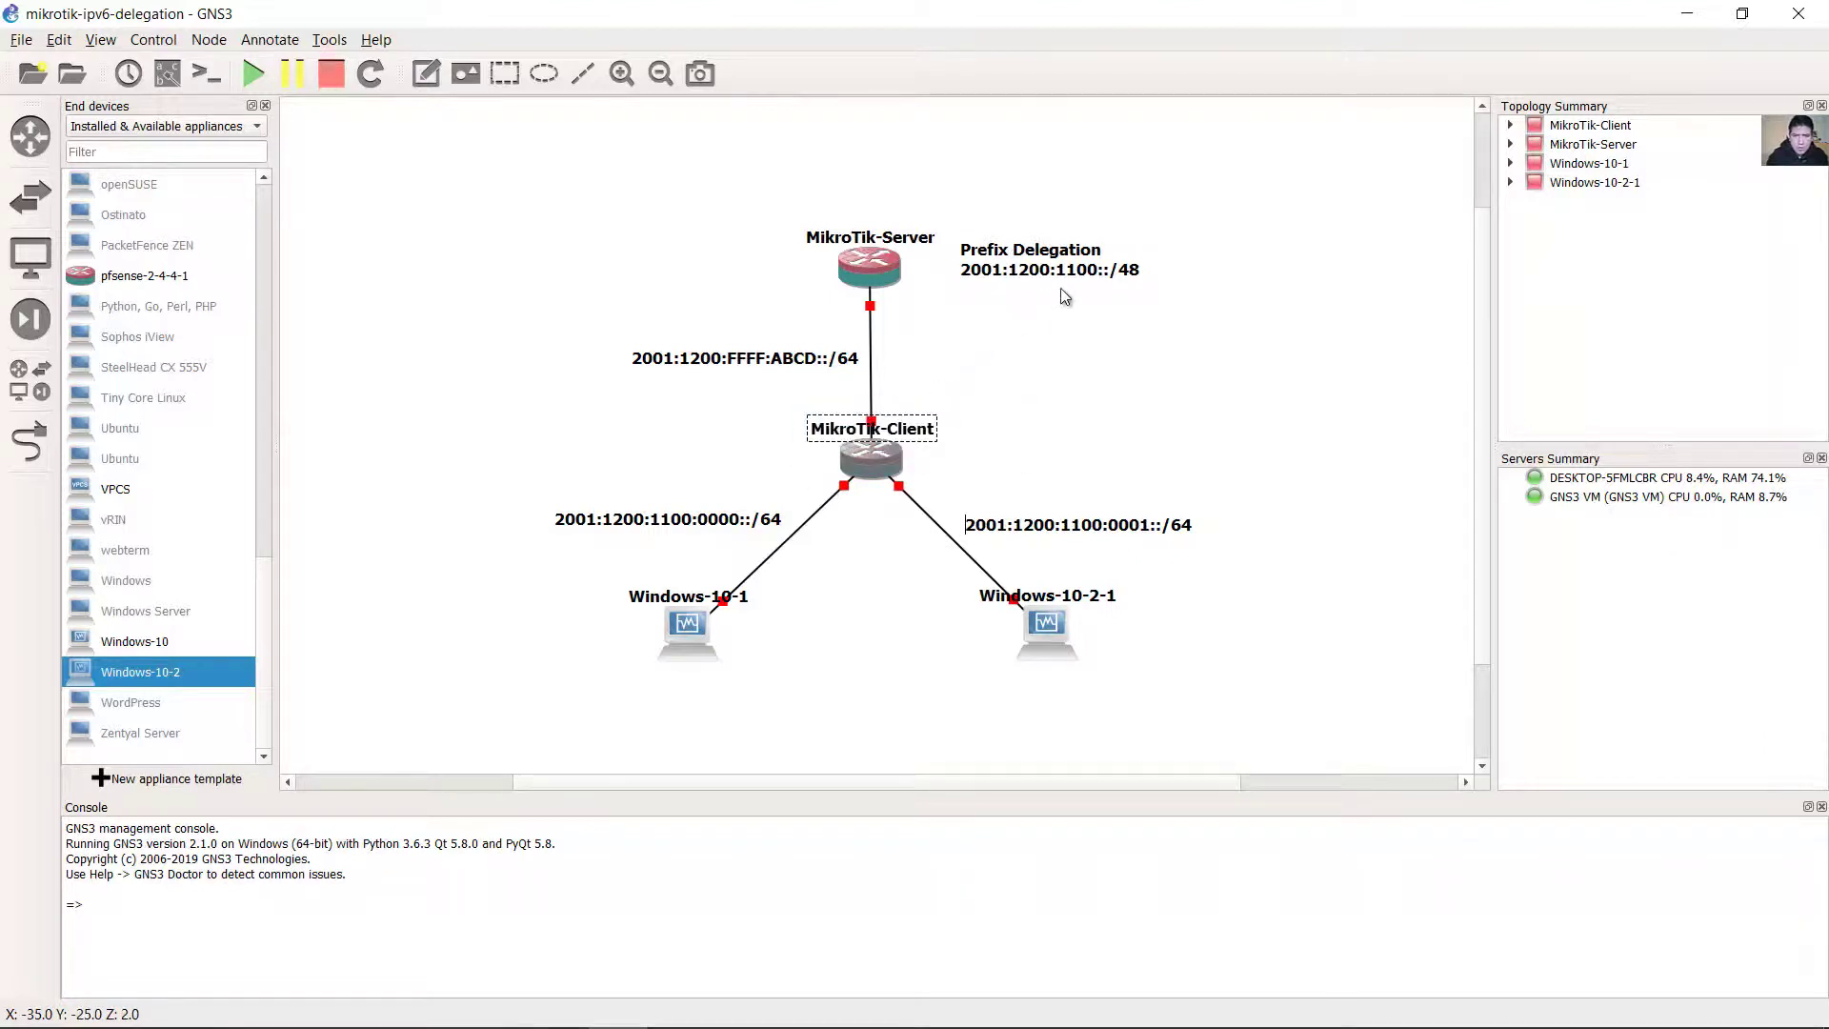
drag(1063, 280, 1082, 275)
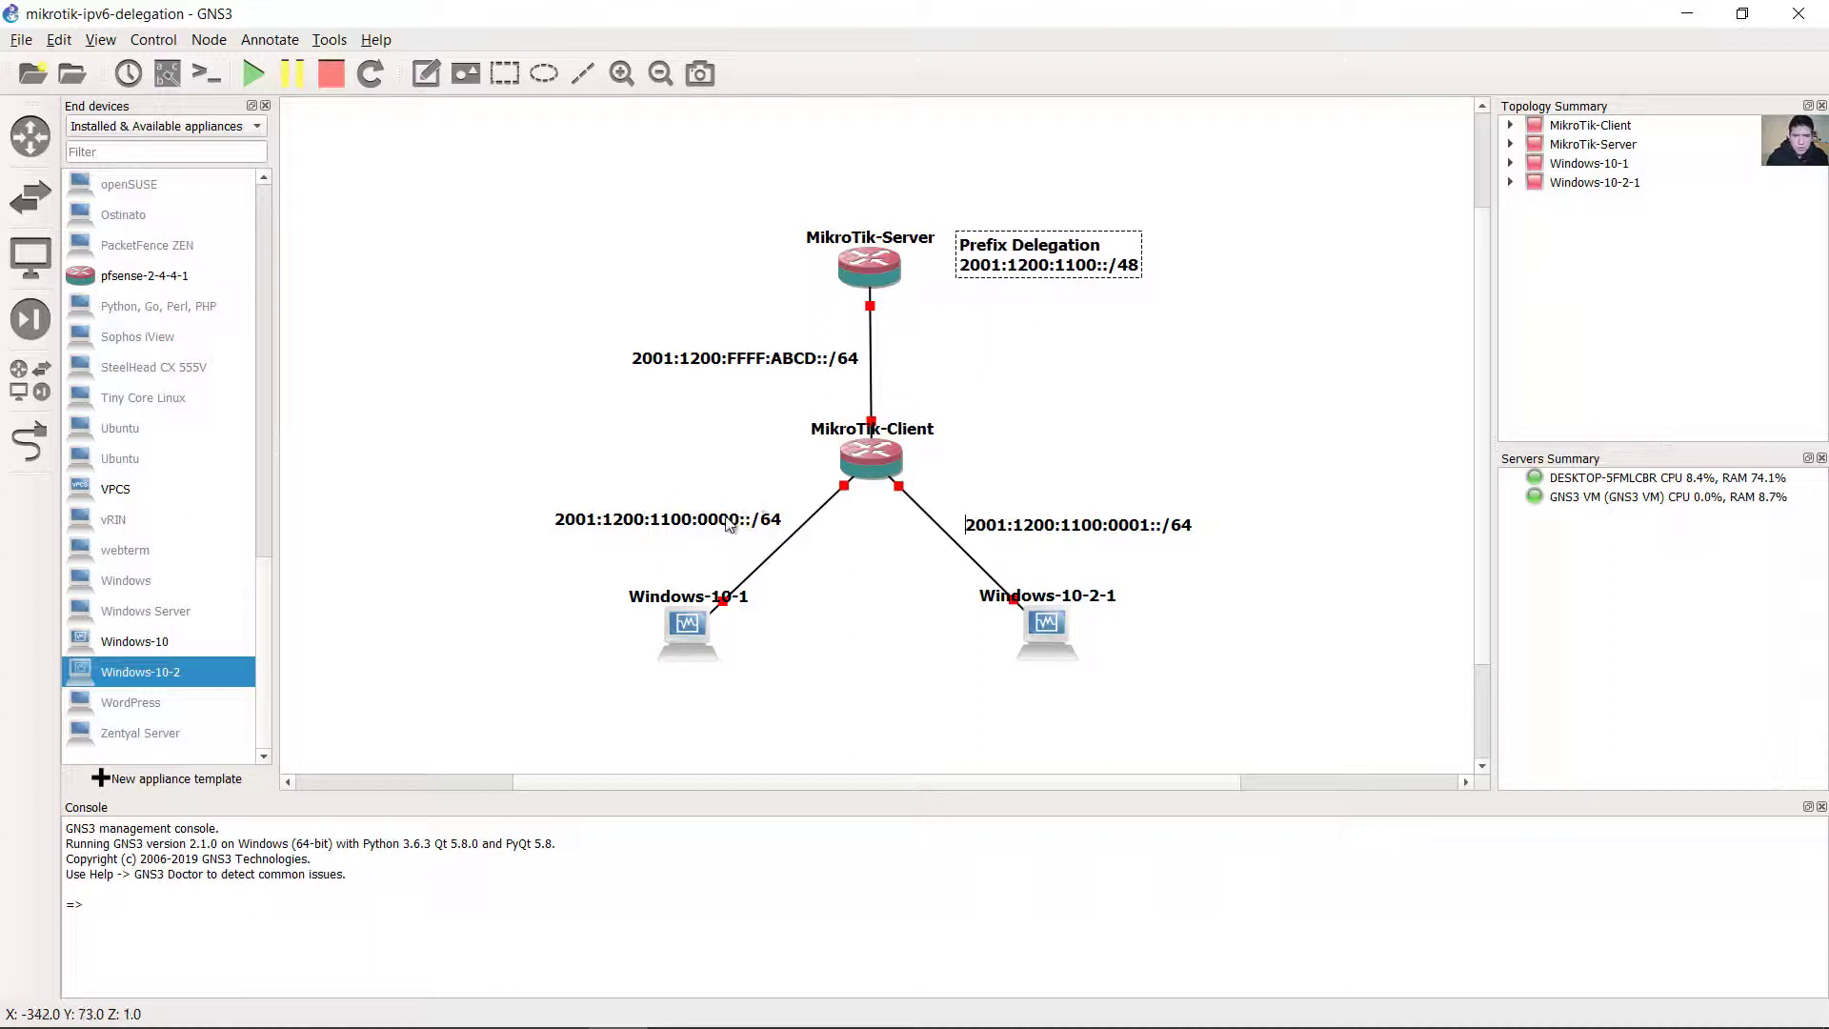
Align the "2001:1200:1100:0000::/64" and "2001:1200:1100:0001::/64" notes at the same height on either side of the two Windows host links.
drag(709, 523, 699, 522)
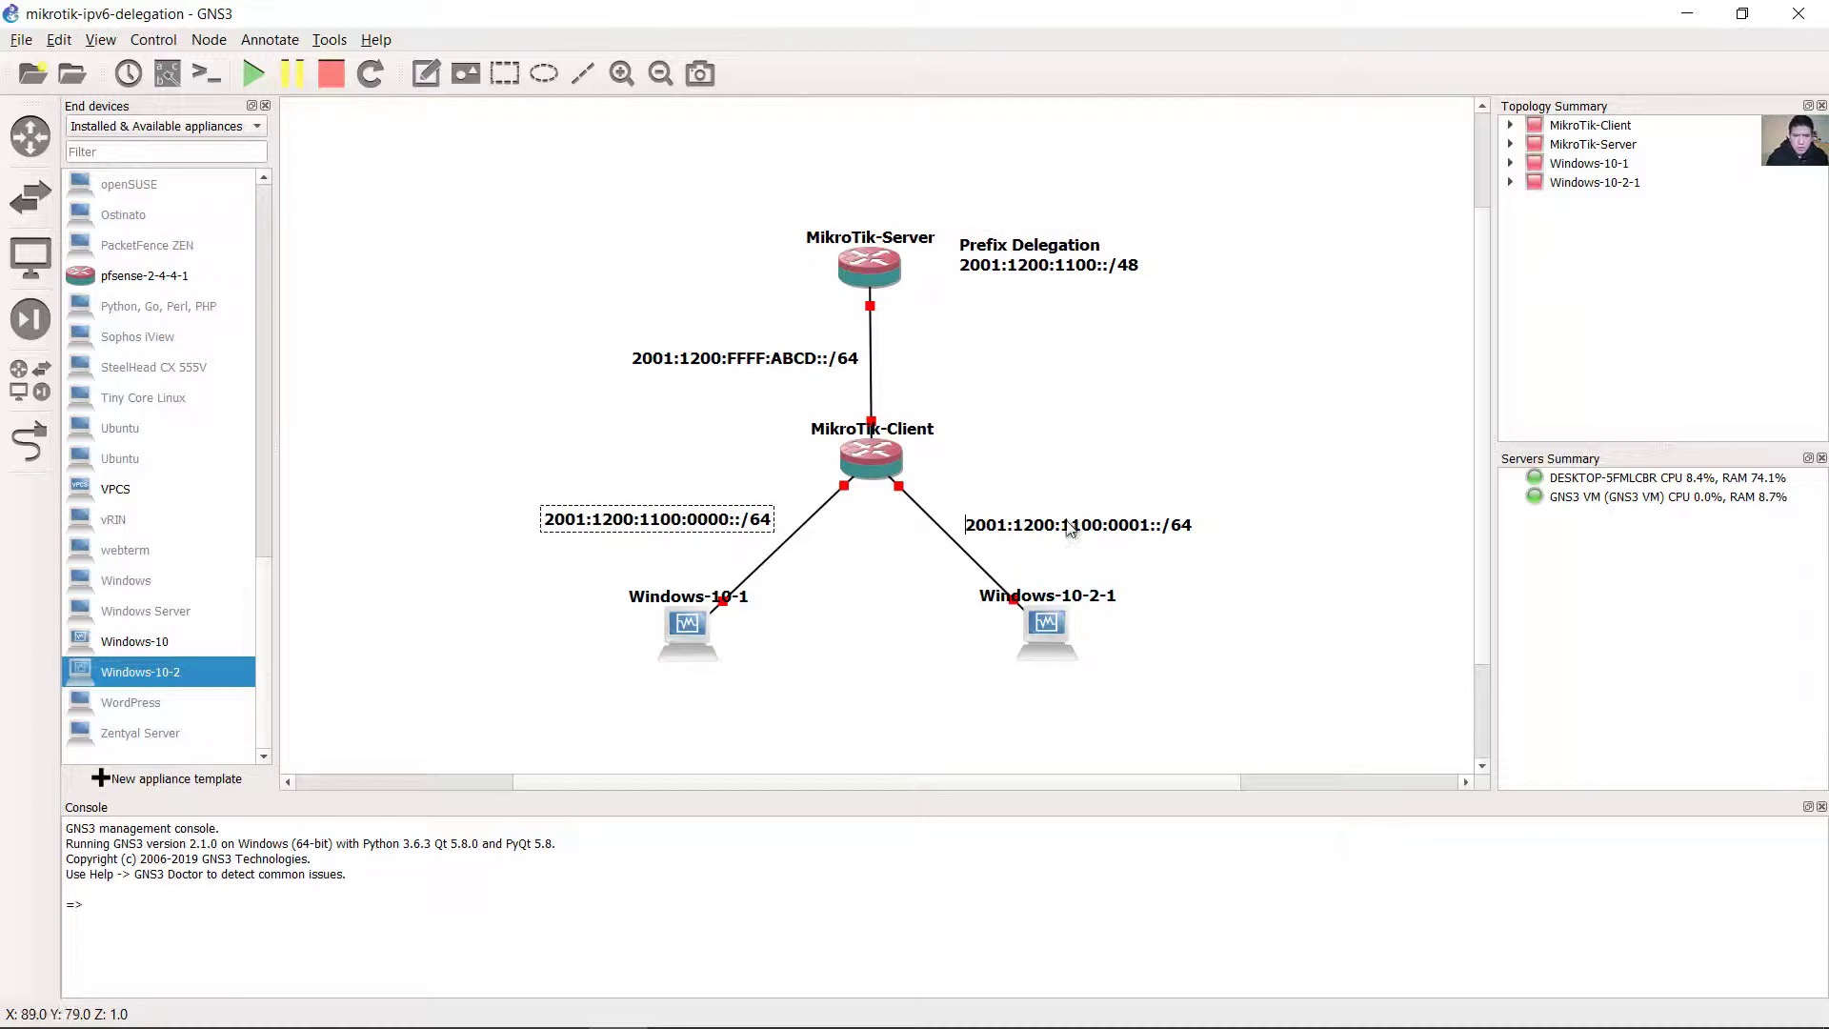
drag(1069, 530, 1060, 525)
click(716, 525)
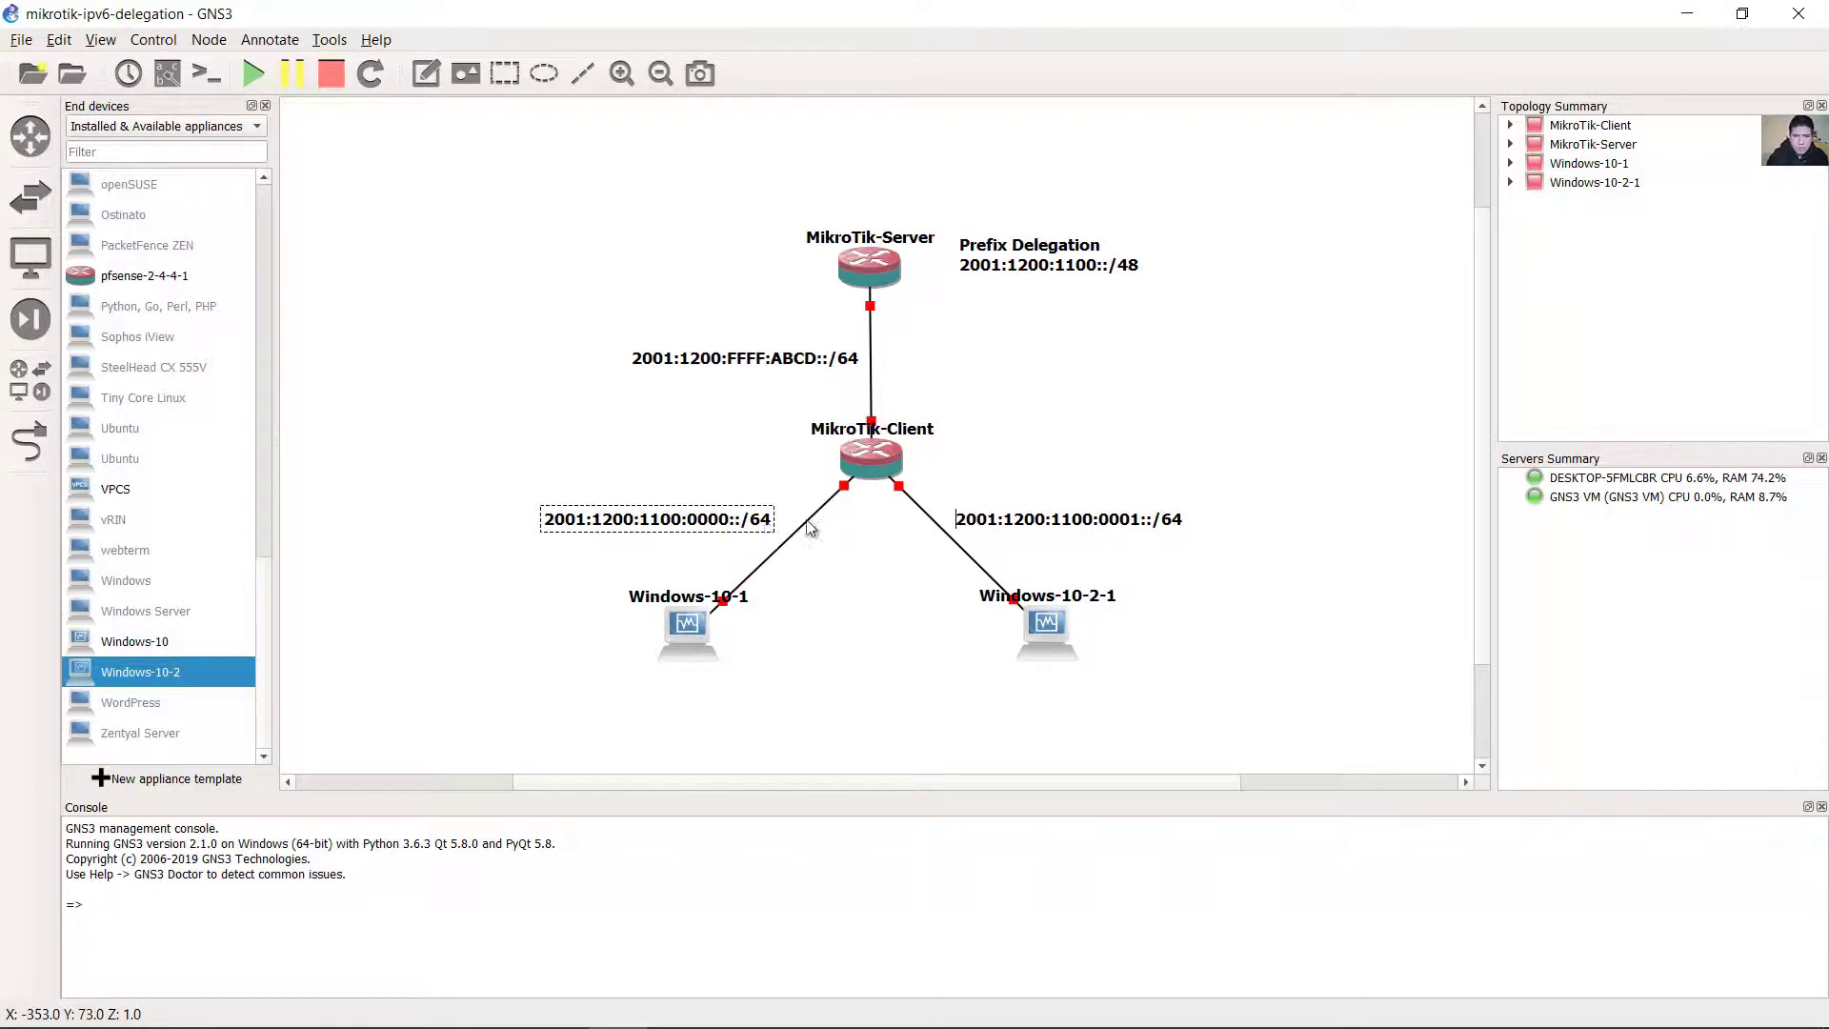
click(1035, 526)
click(719, 523)
click(1048, 526)
click(1095, 379)
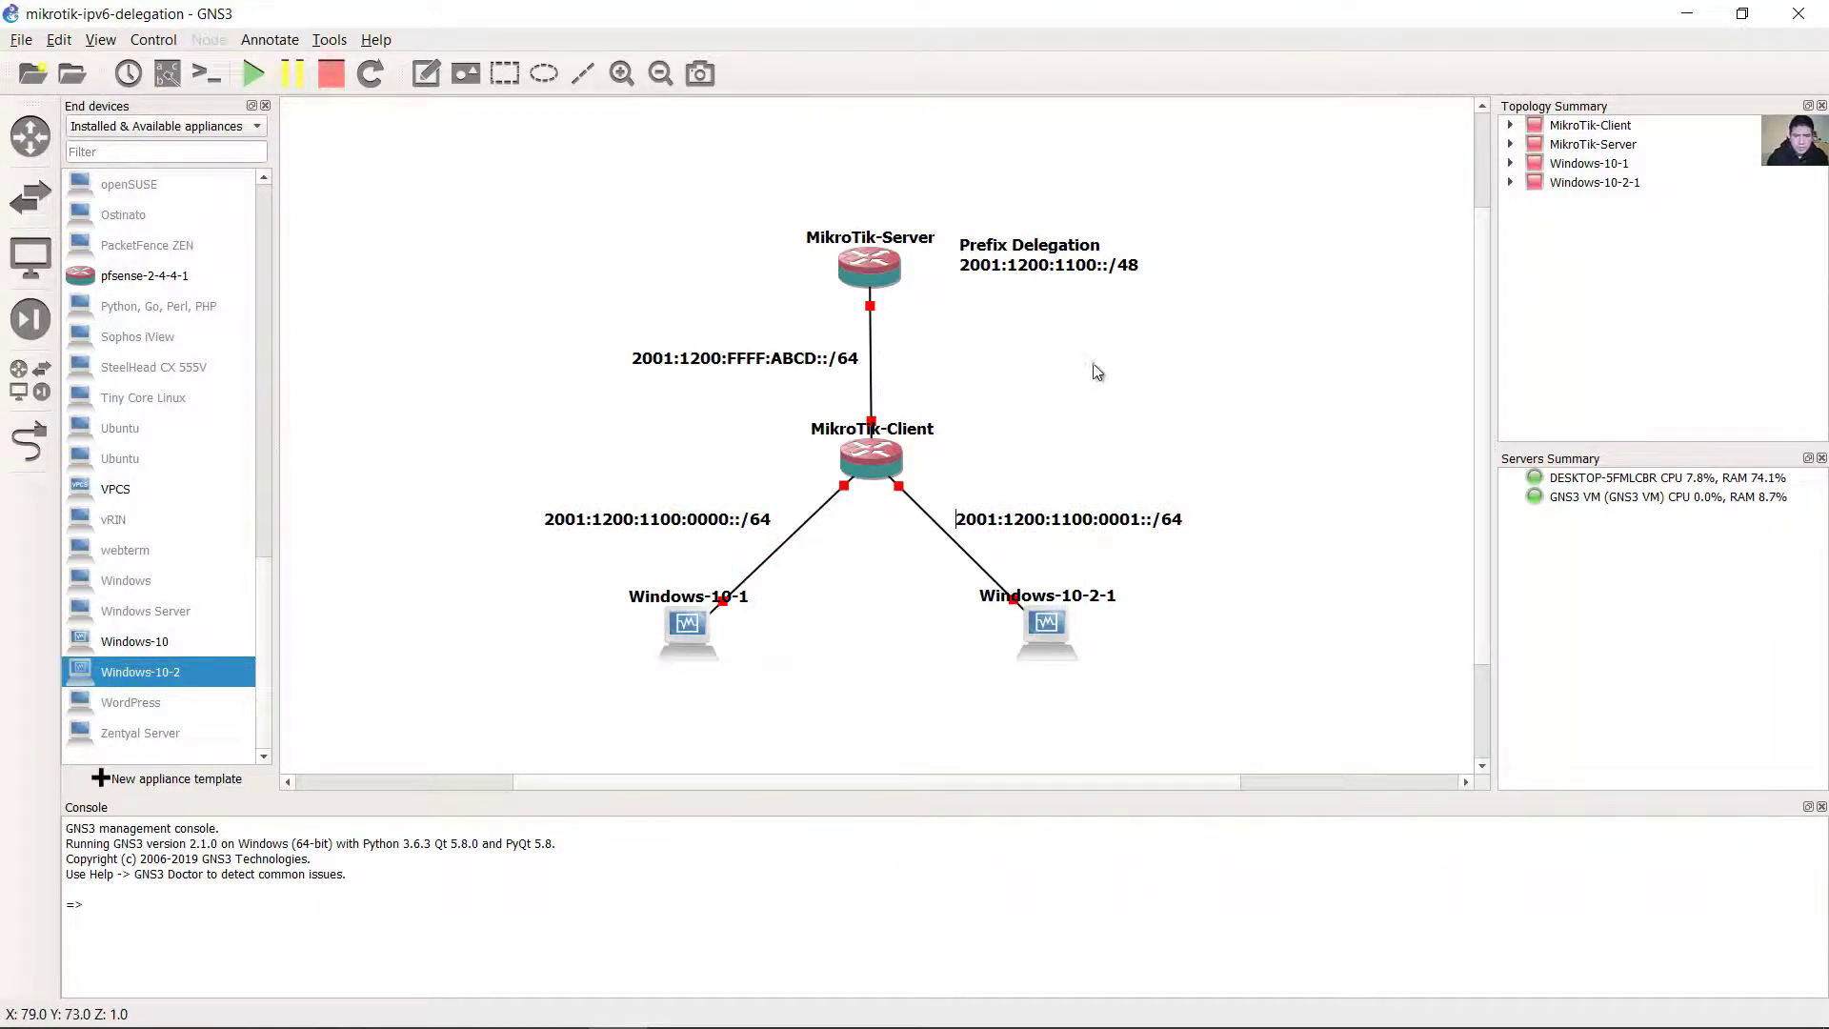
Start all nodes in the topology and dismiss the notices in the Windows-10 virtual machine window.
click(254, 74)
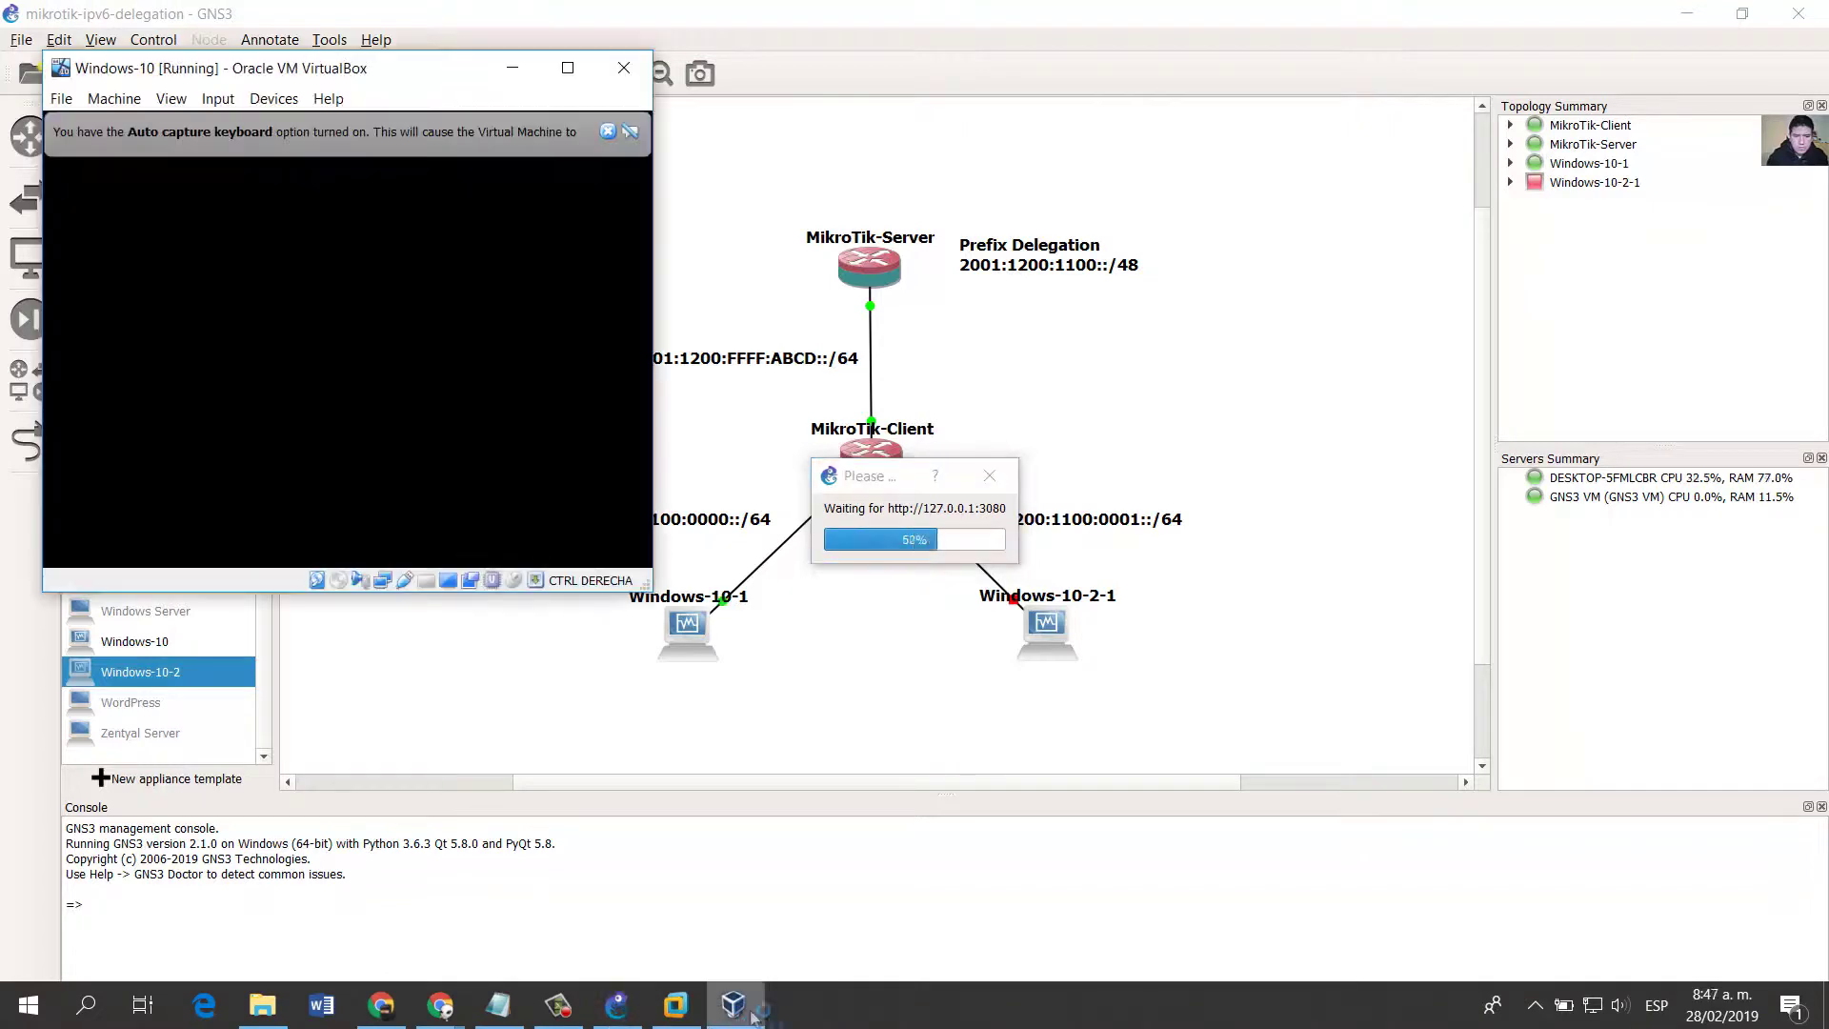
mouse_move(730, 1015)
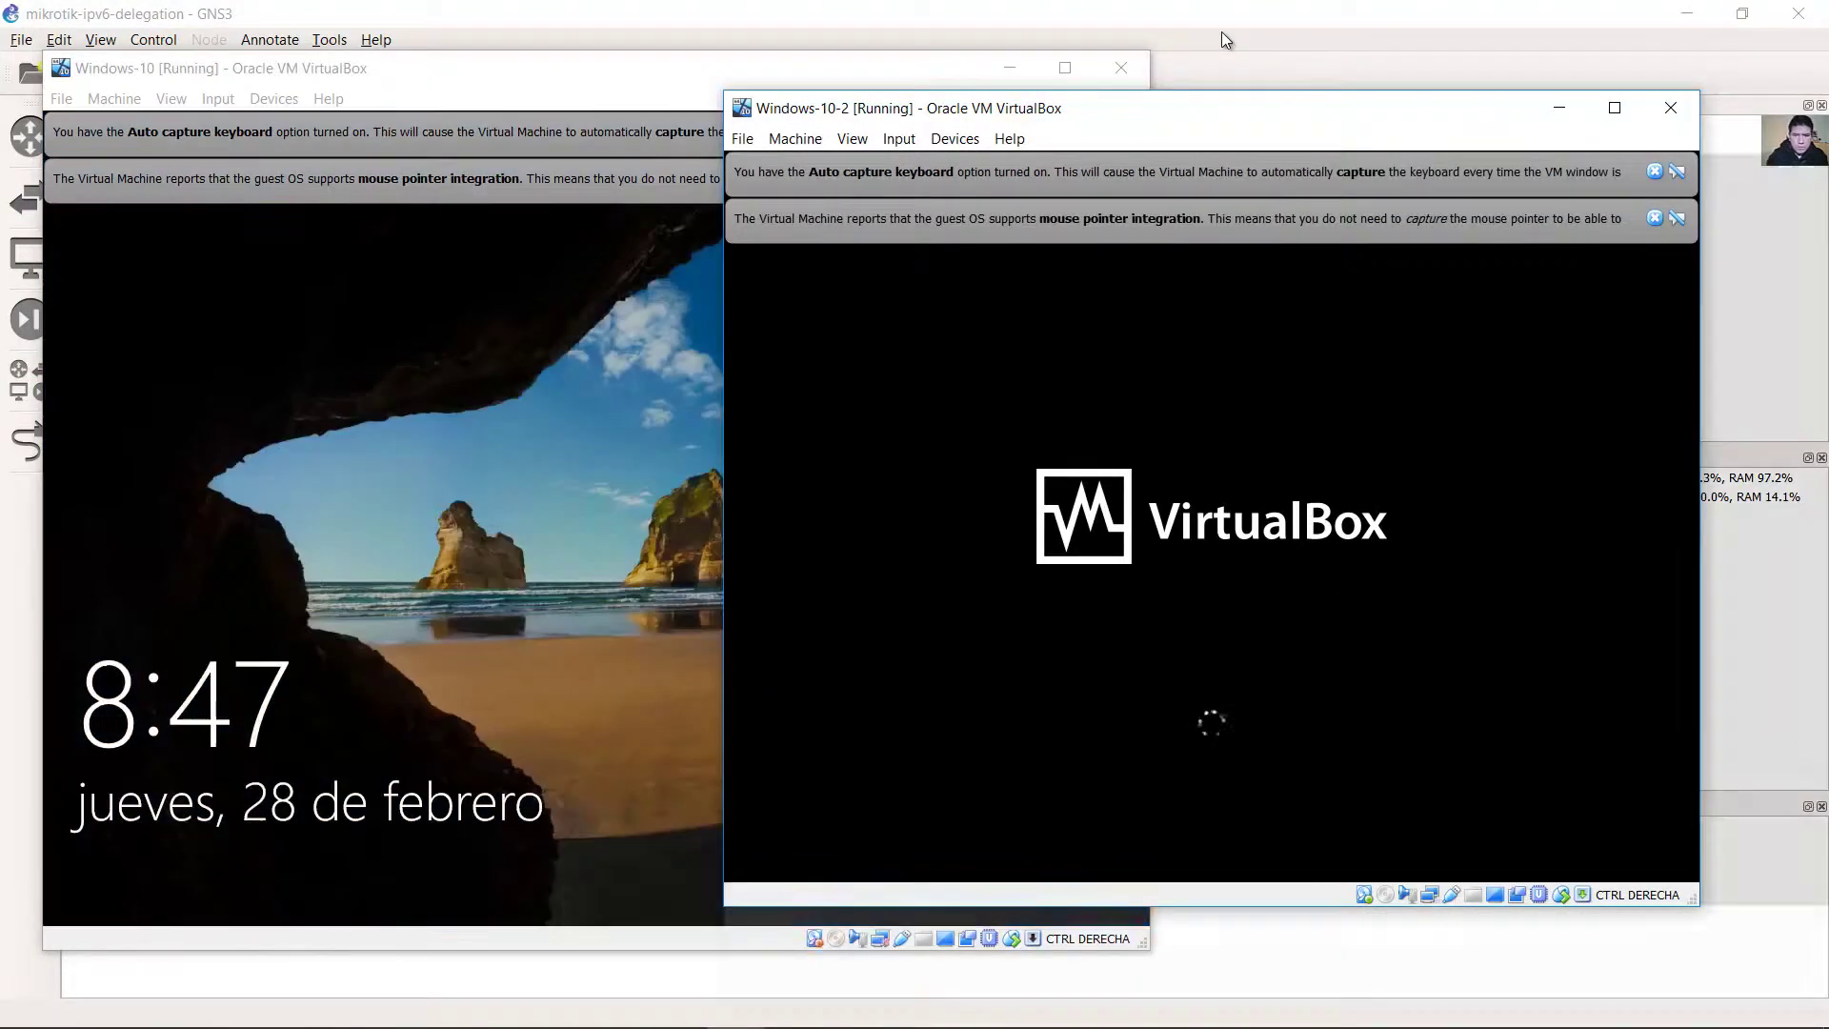
click(1105, 131)
click(1105, 131)
Sign in to the Windows-10 virtual machine with the account password.
click(899, 431)
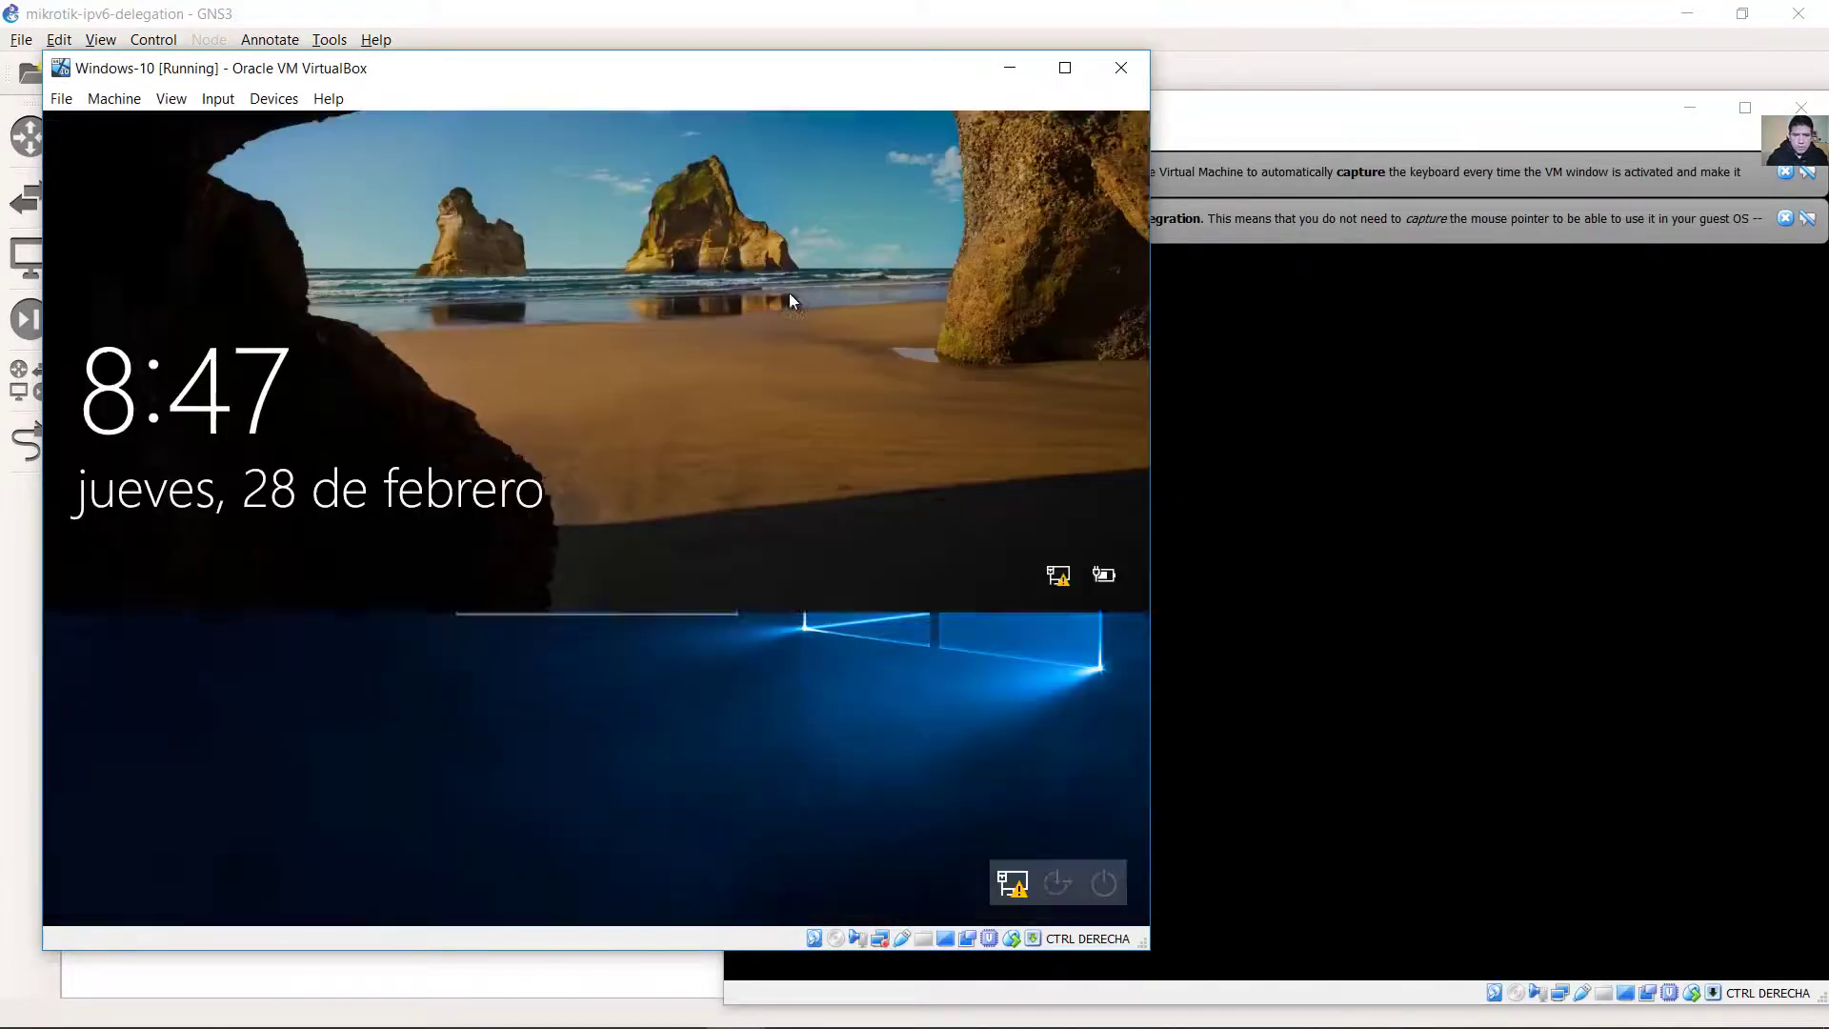
click(635, 602)
text(a)
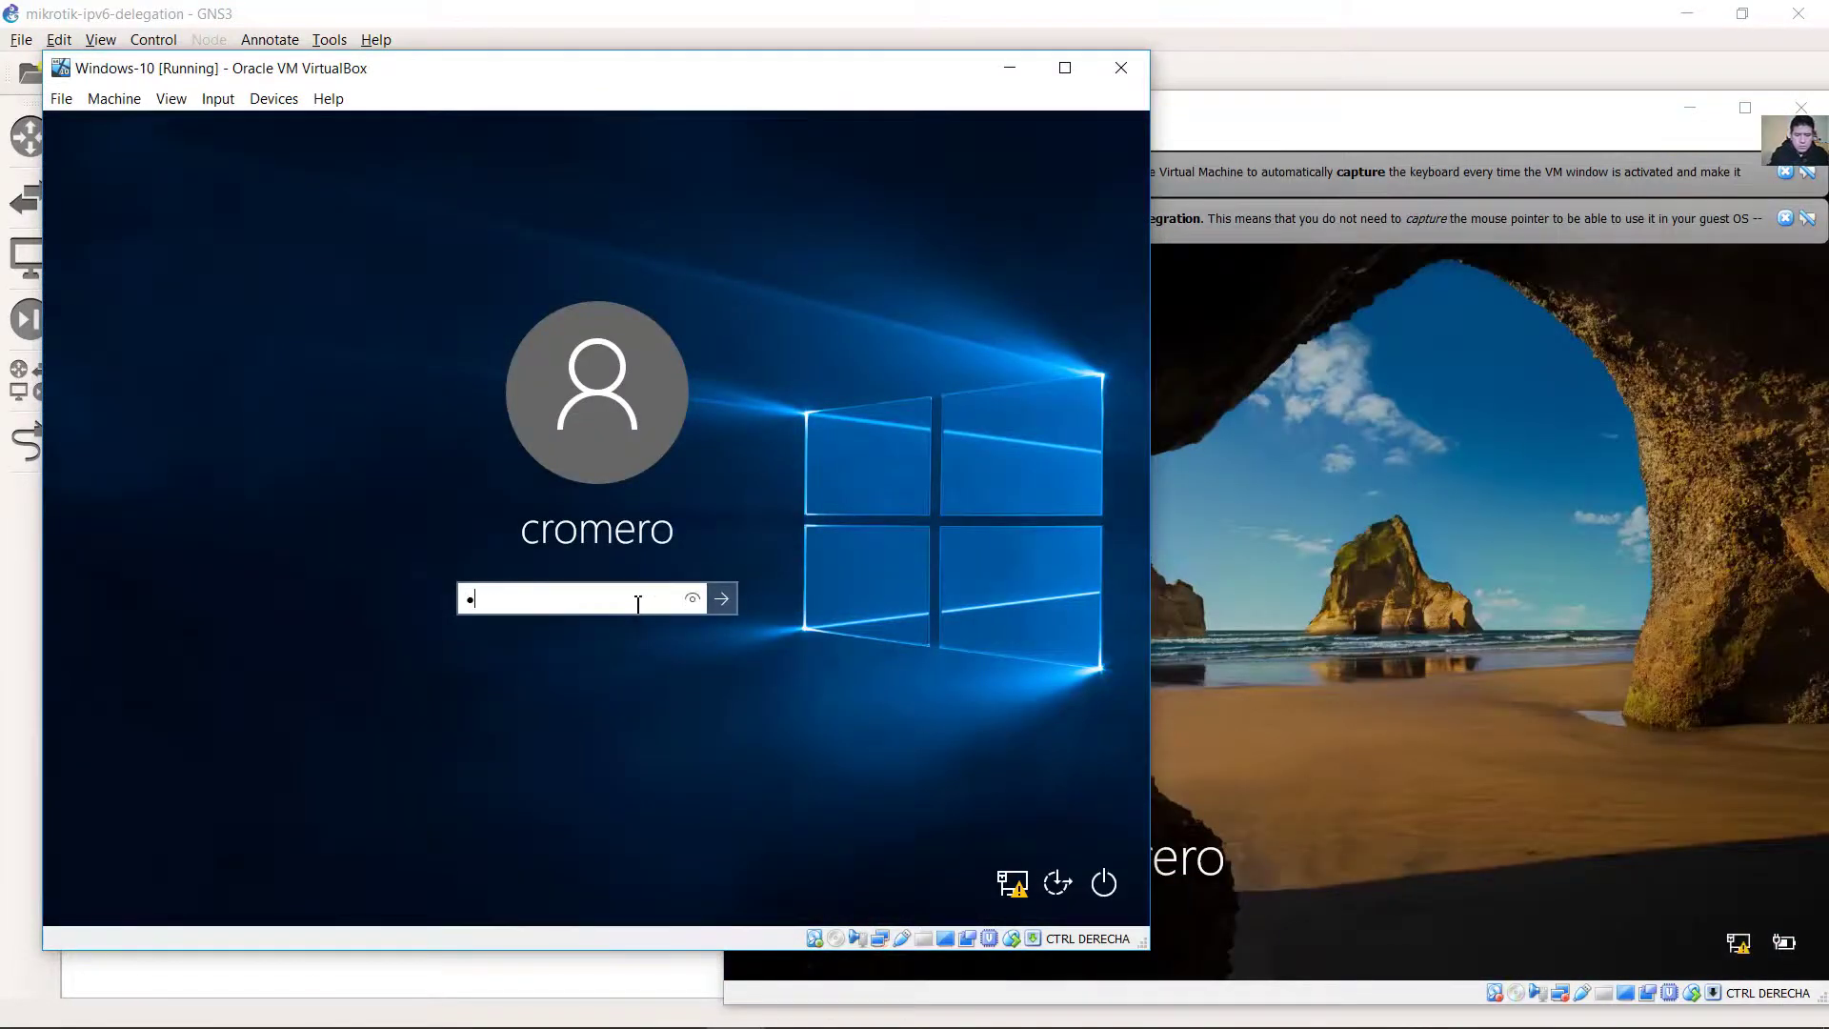
key(Return)
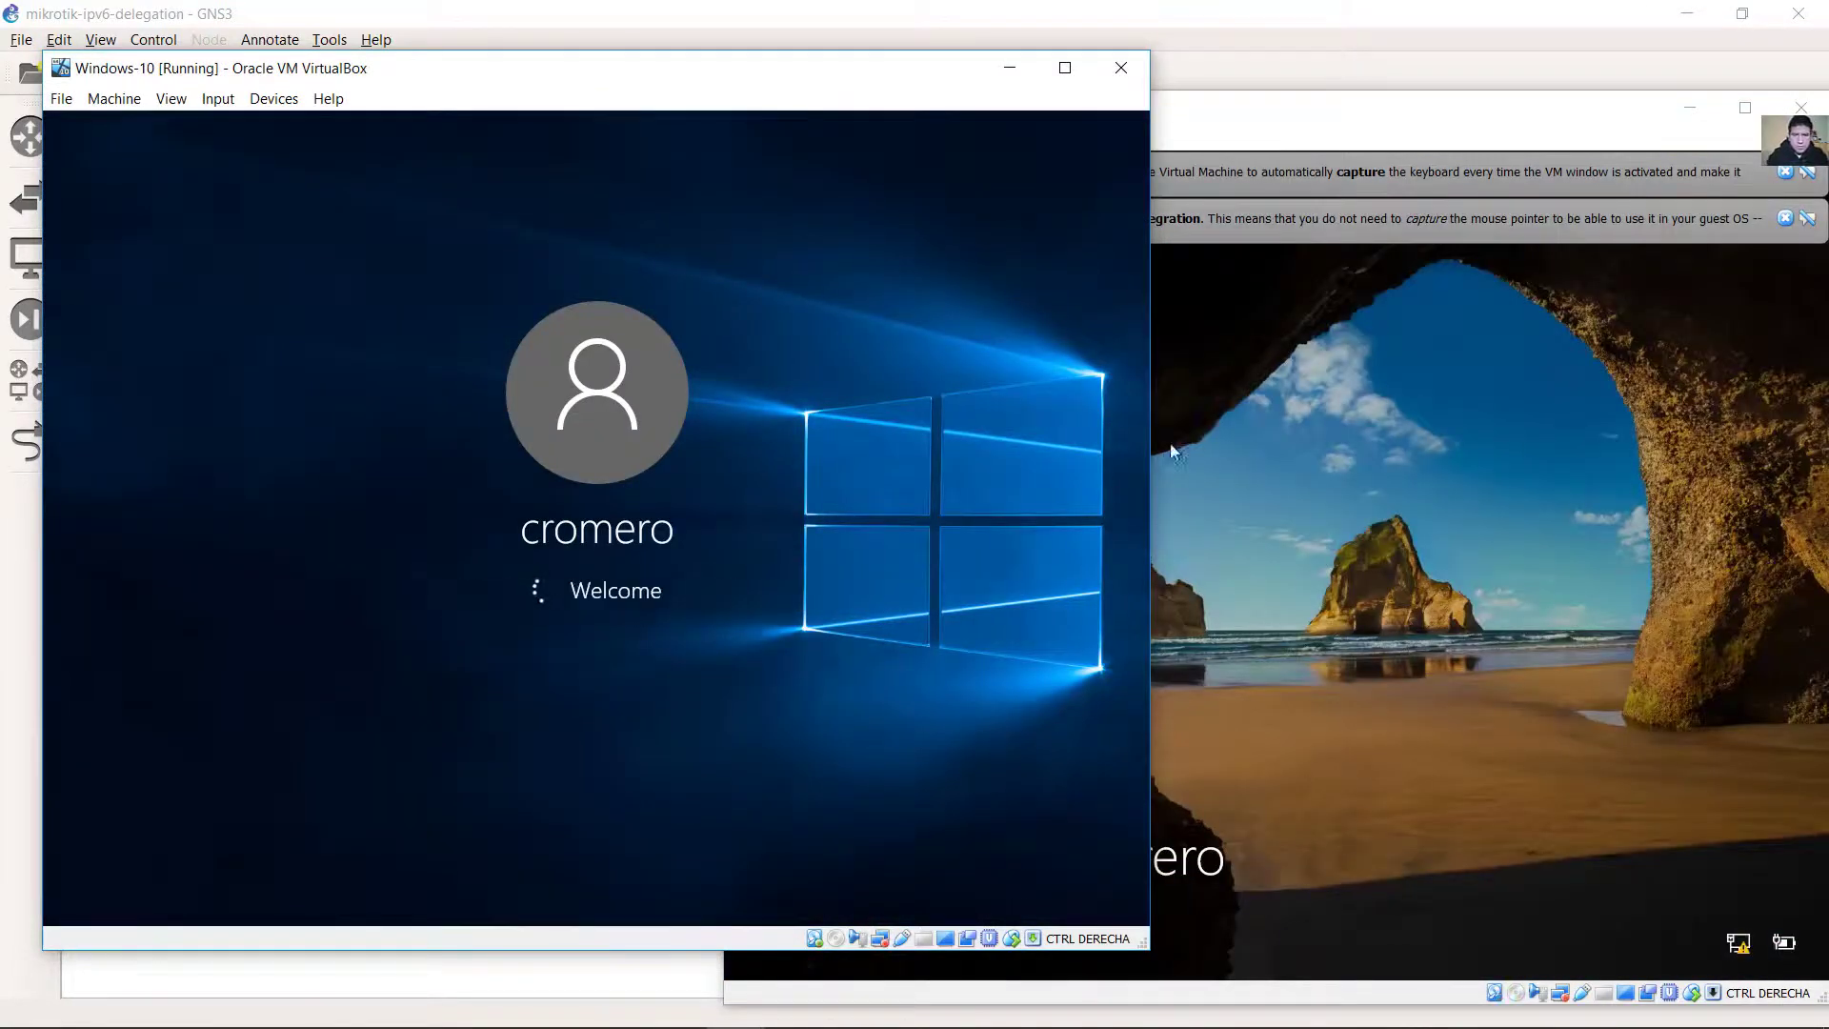
Dismiss the notices in the Windows-10-2 virtual machine and sign in with the account password.
click(1514, 122)
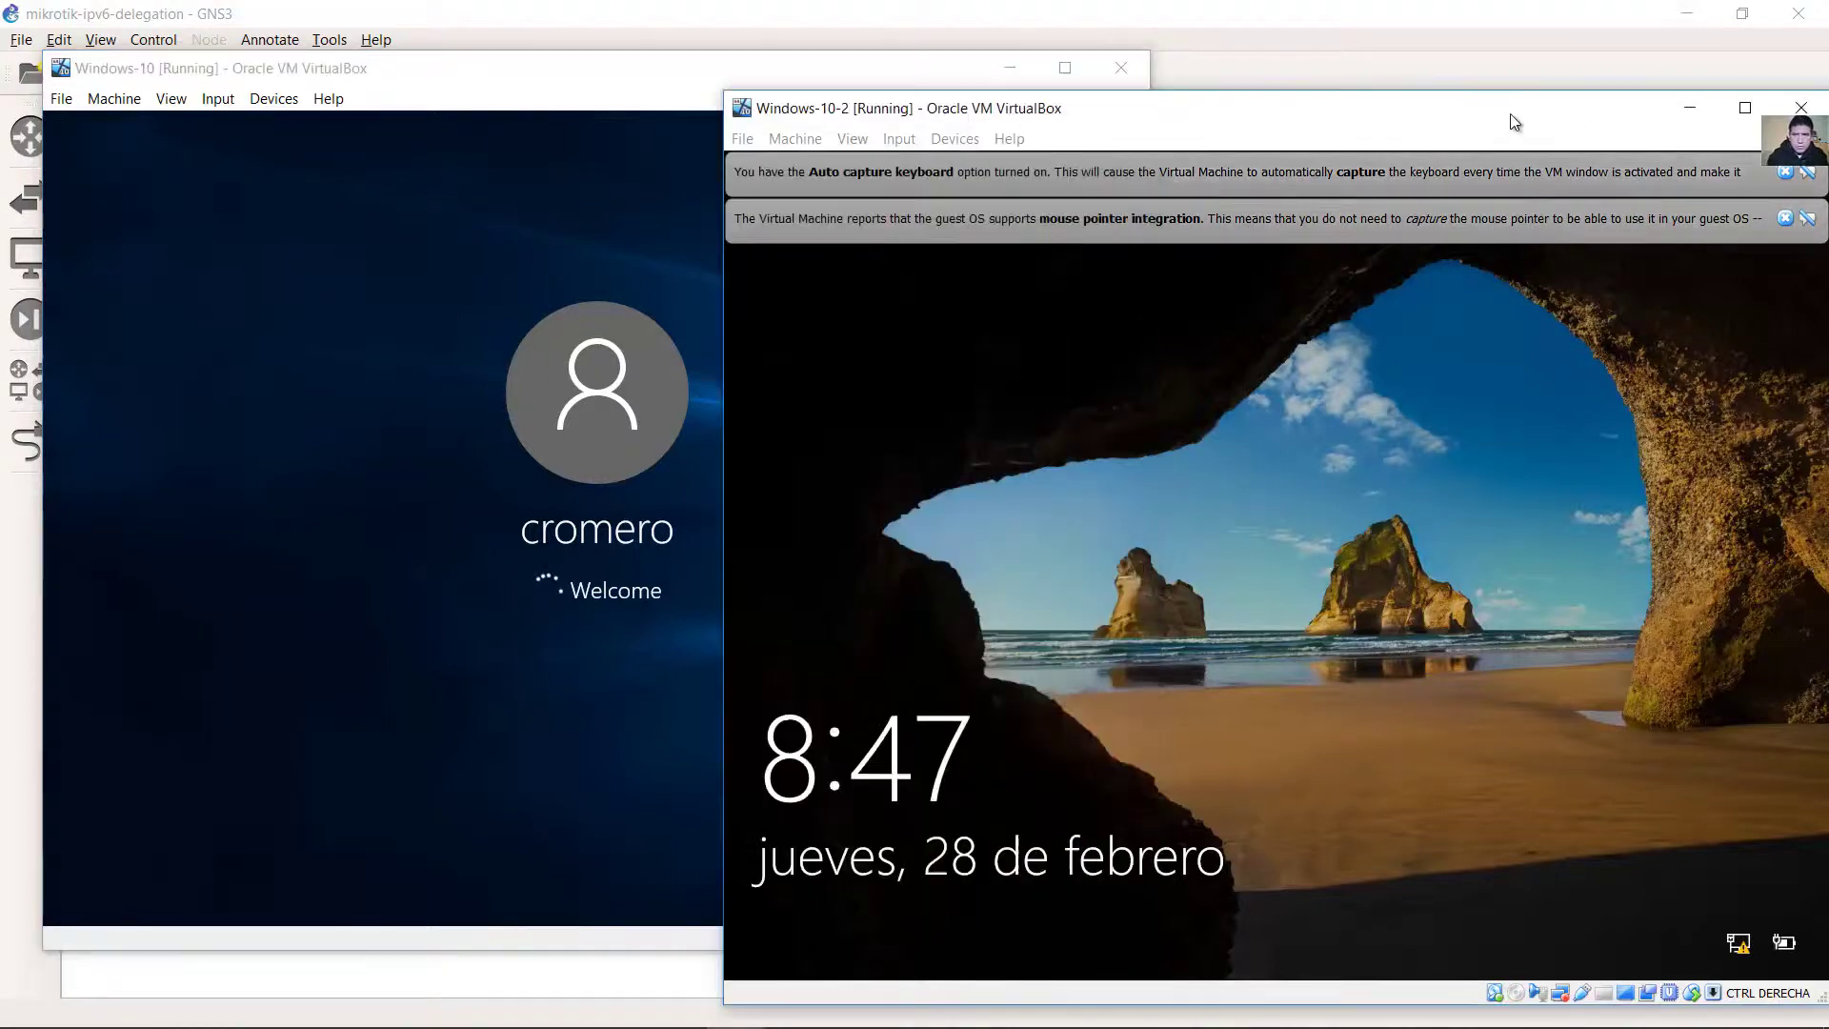
click(1784, 174)
click(1784, 174)
drag(1386, 471, 1306, 141)
click(1223, 655)
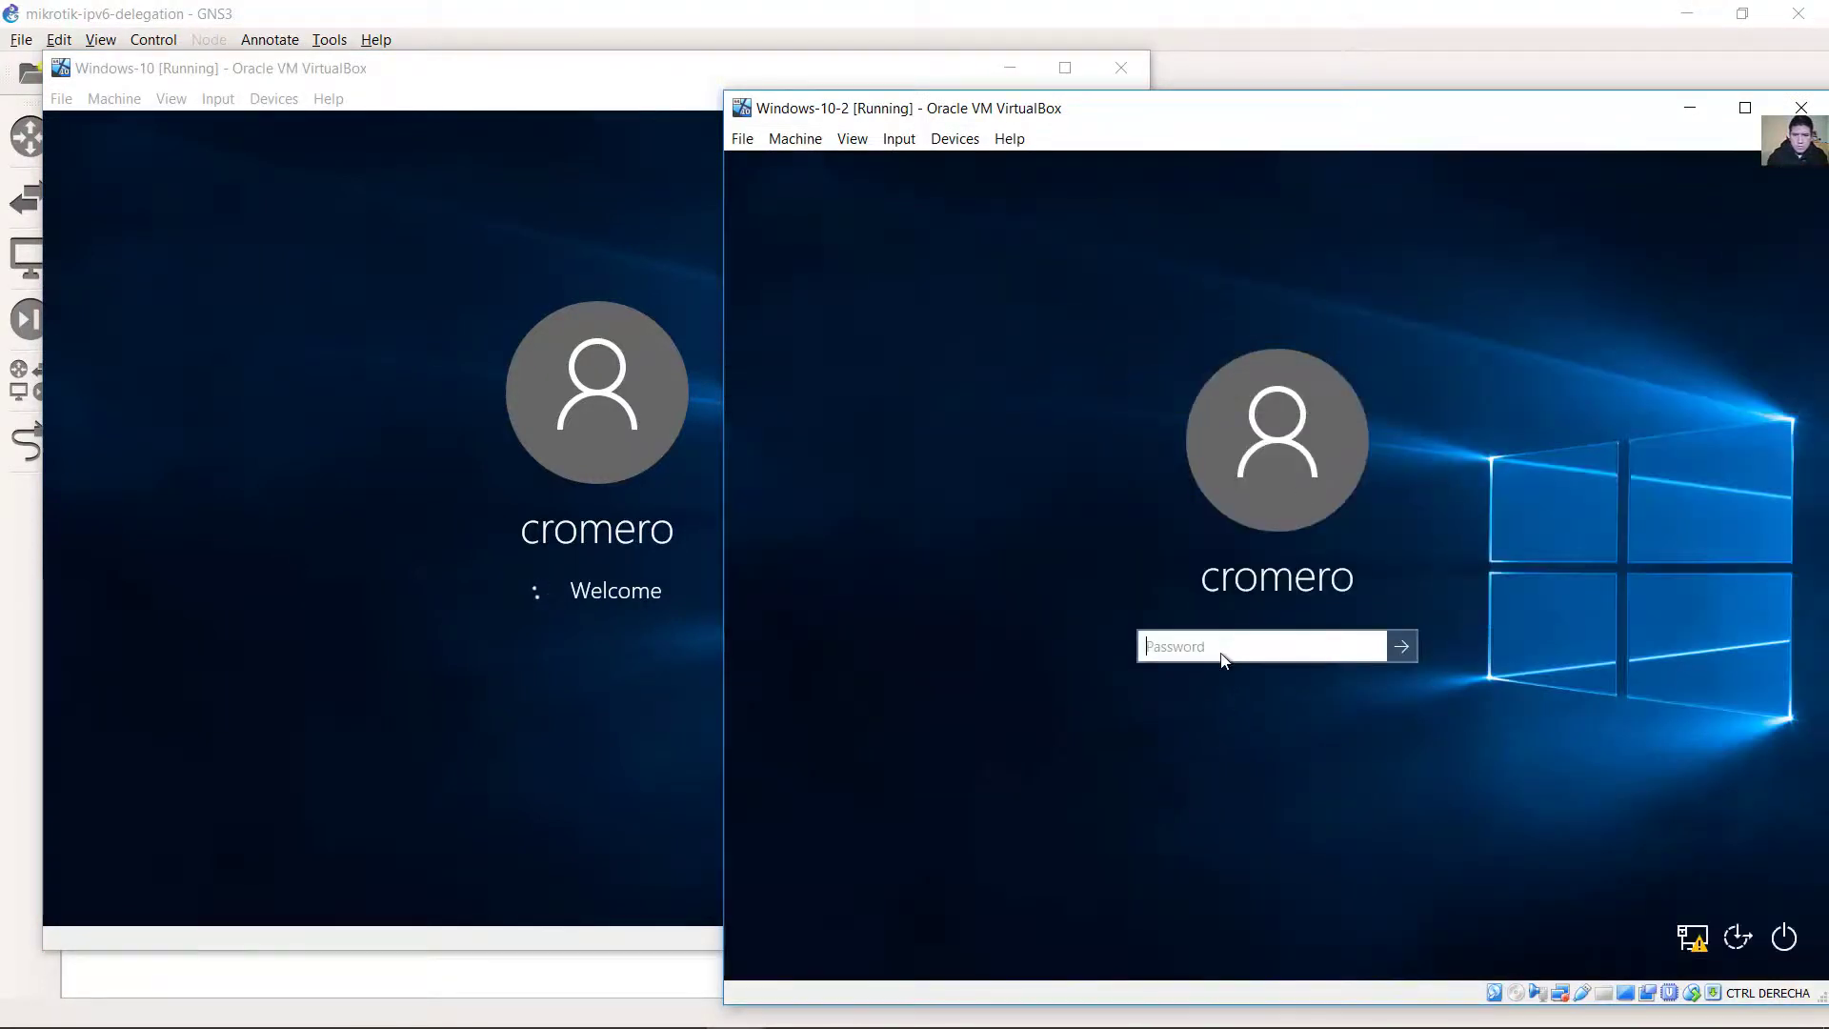
text(••••••)
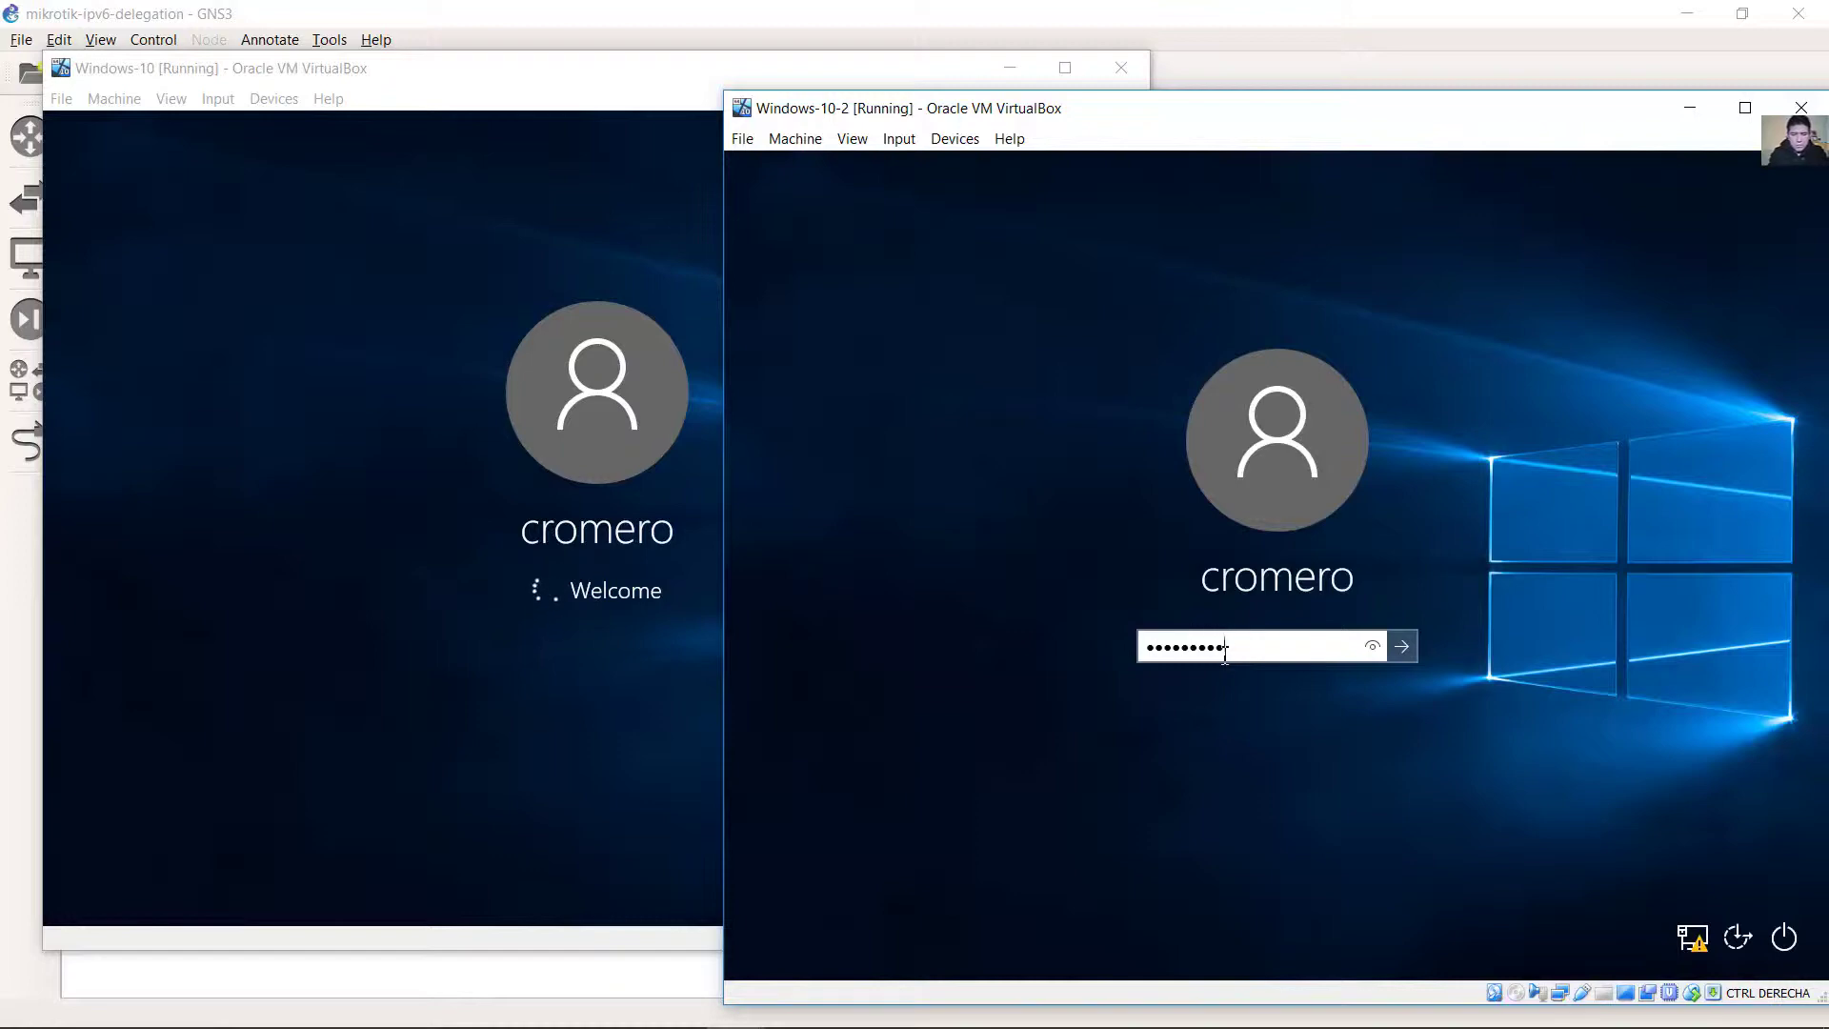
text(••••)
key(Return)
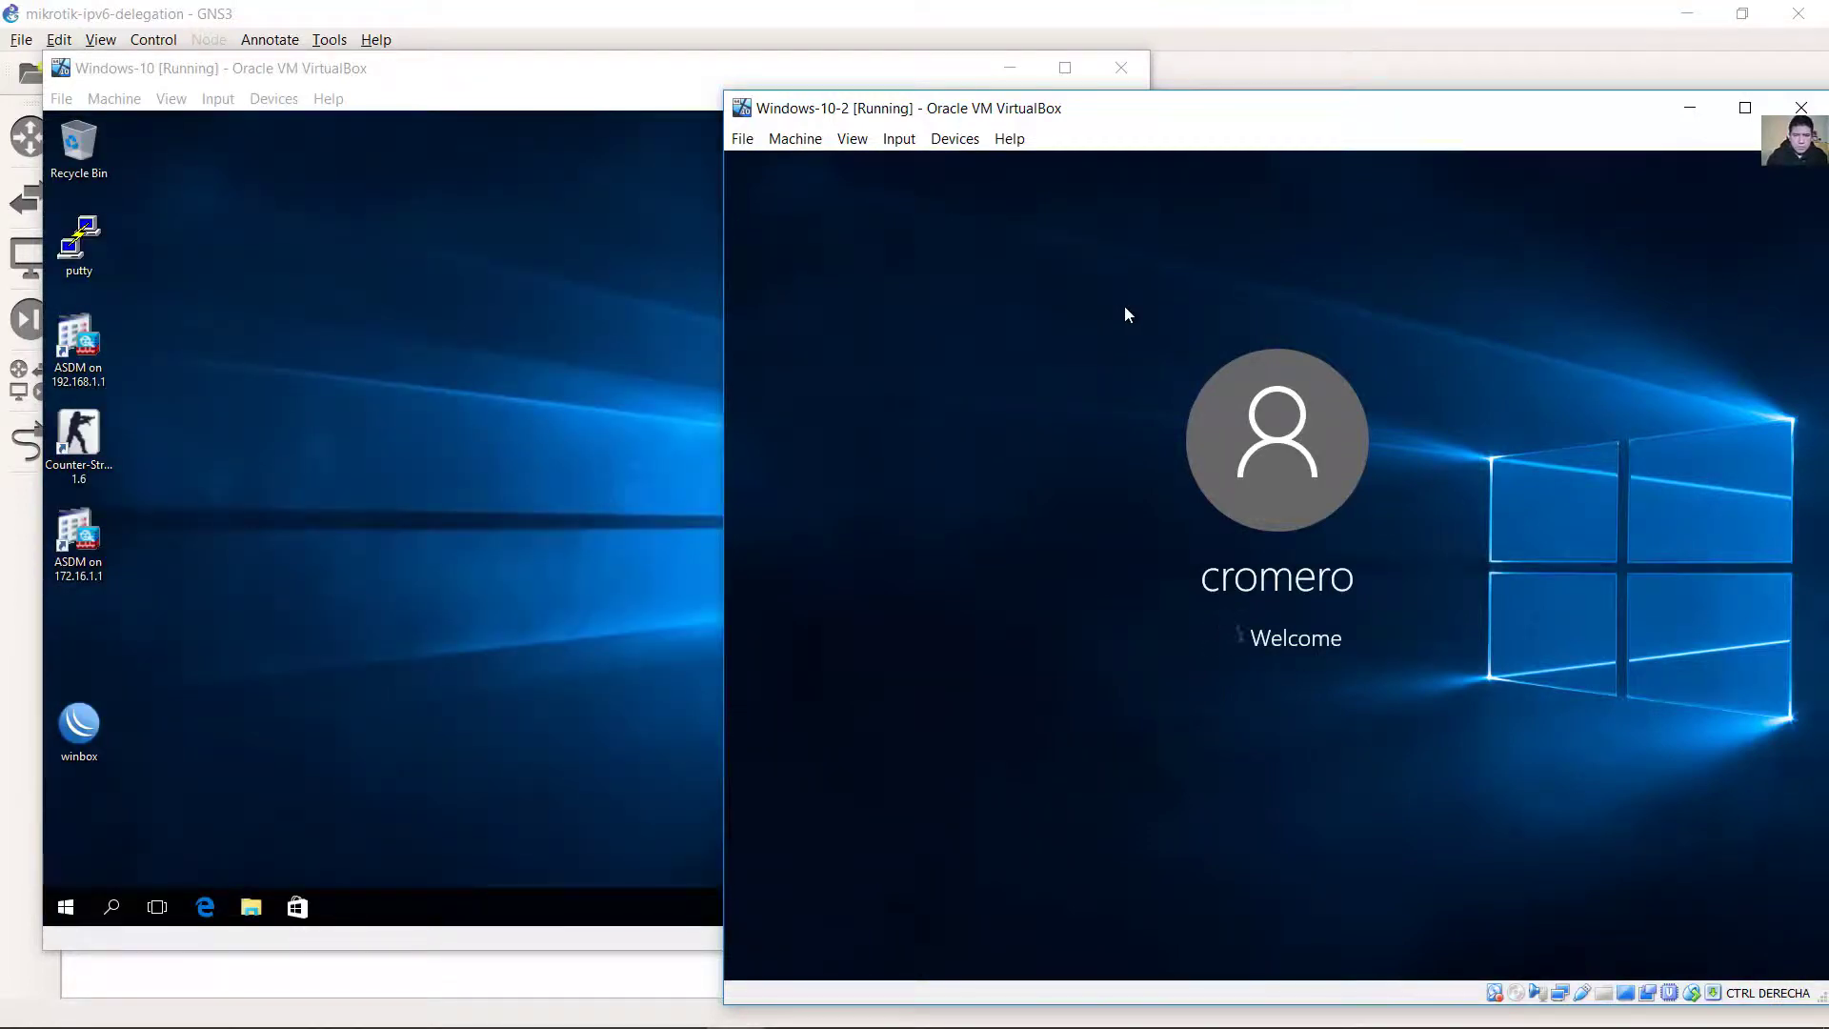
Switch back to GNS3 and show the interface labels on the topology.
key(alt+Tab)
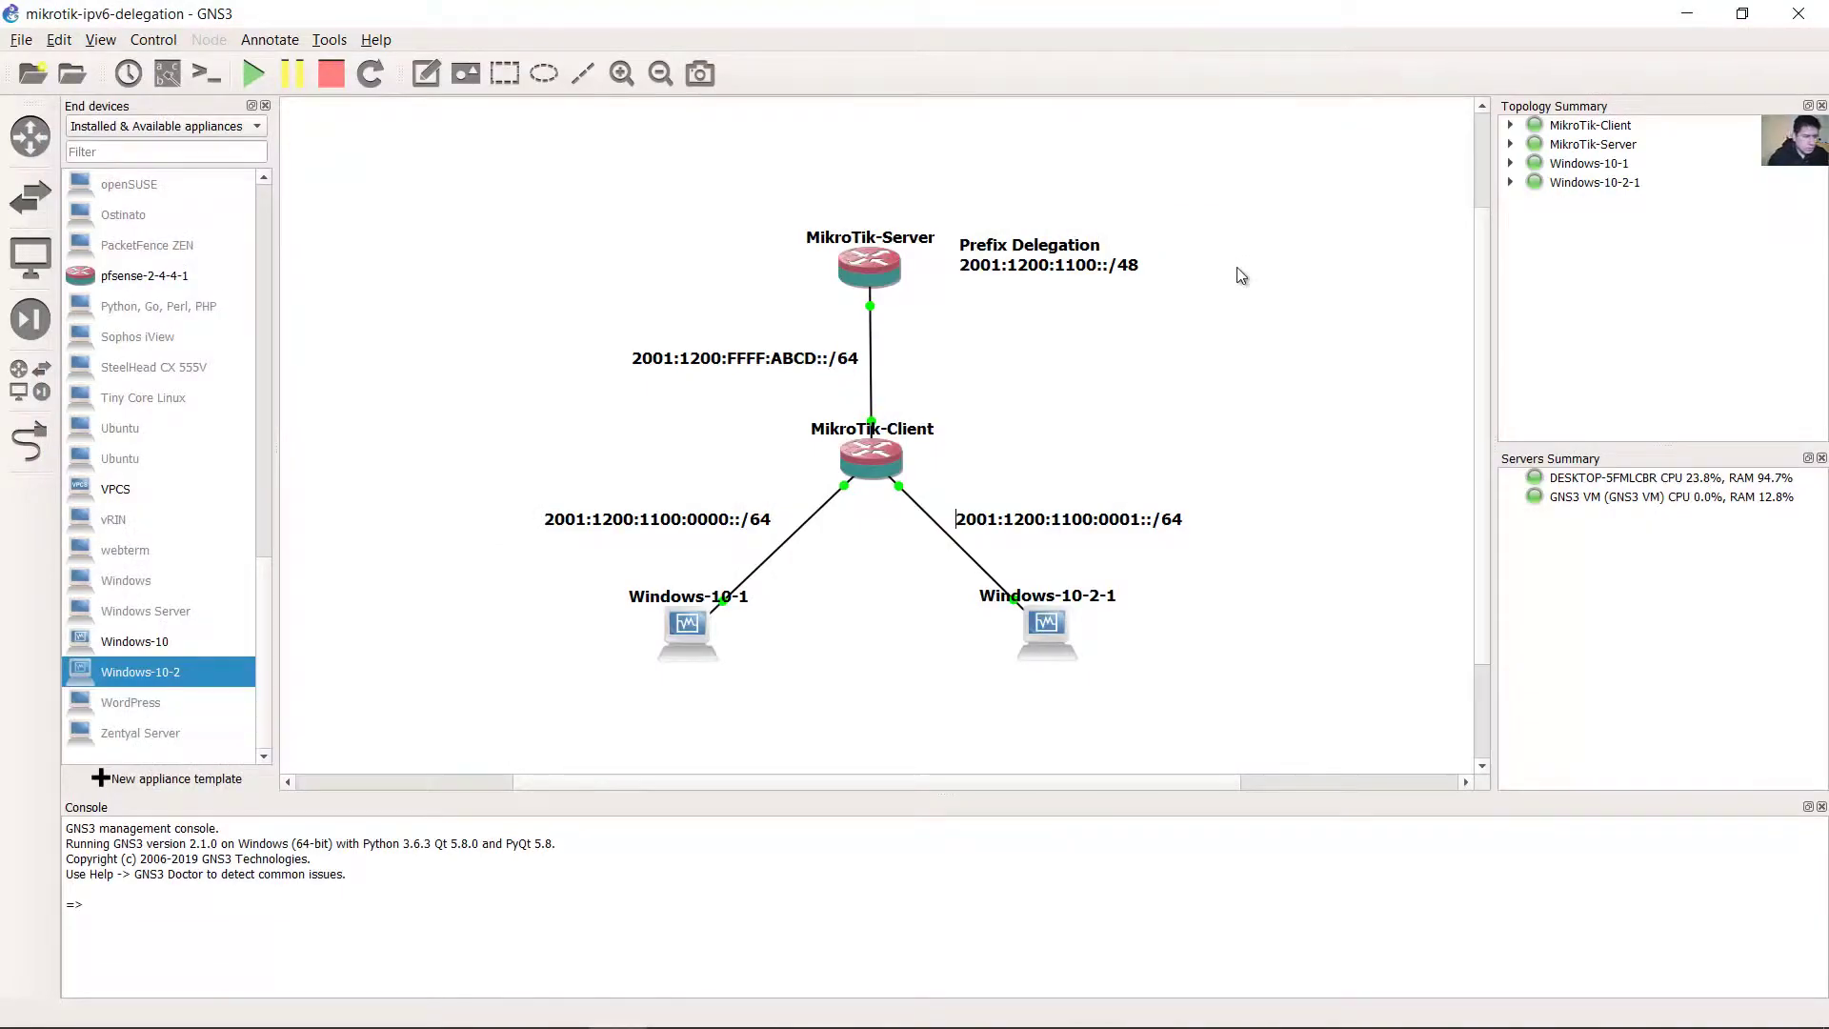
click(100, 39)
click(152, 303)
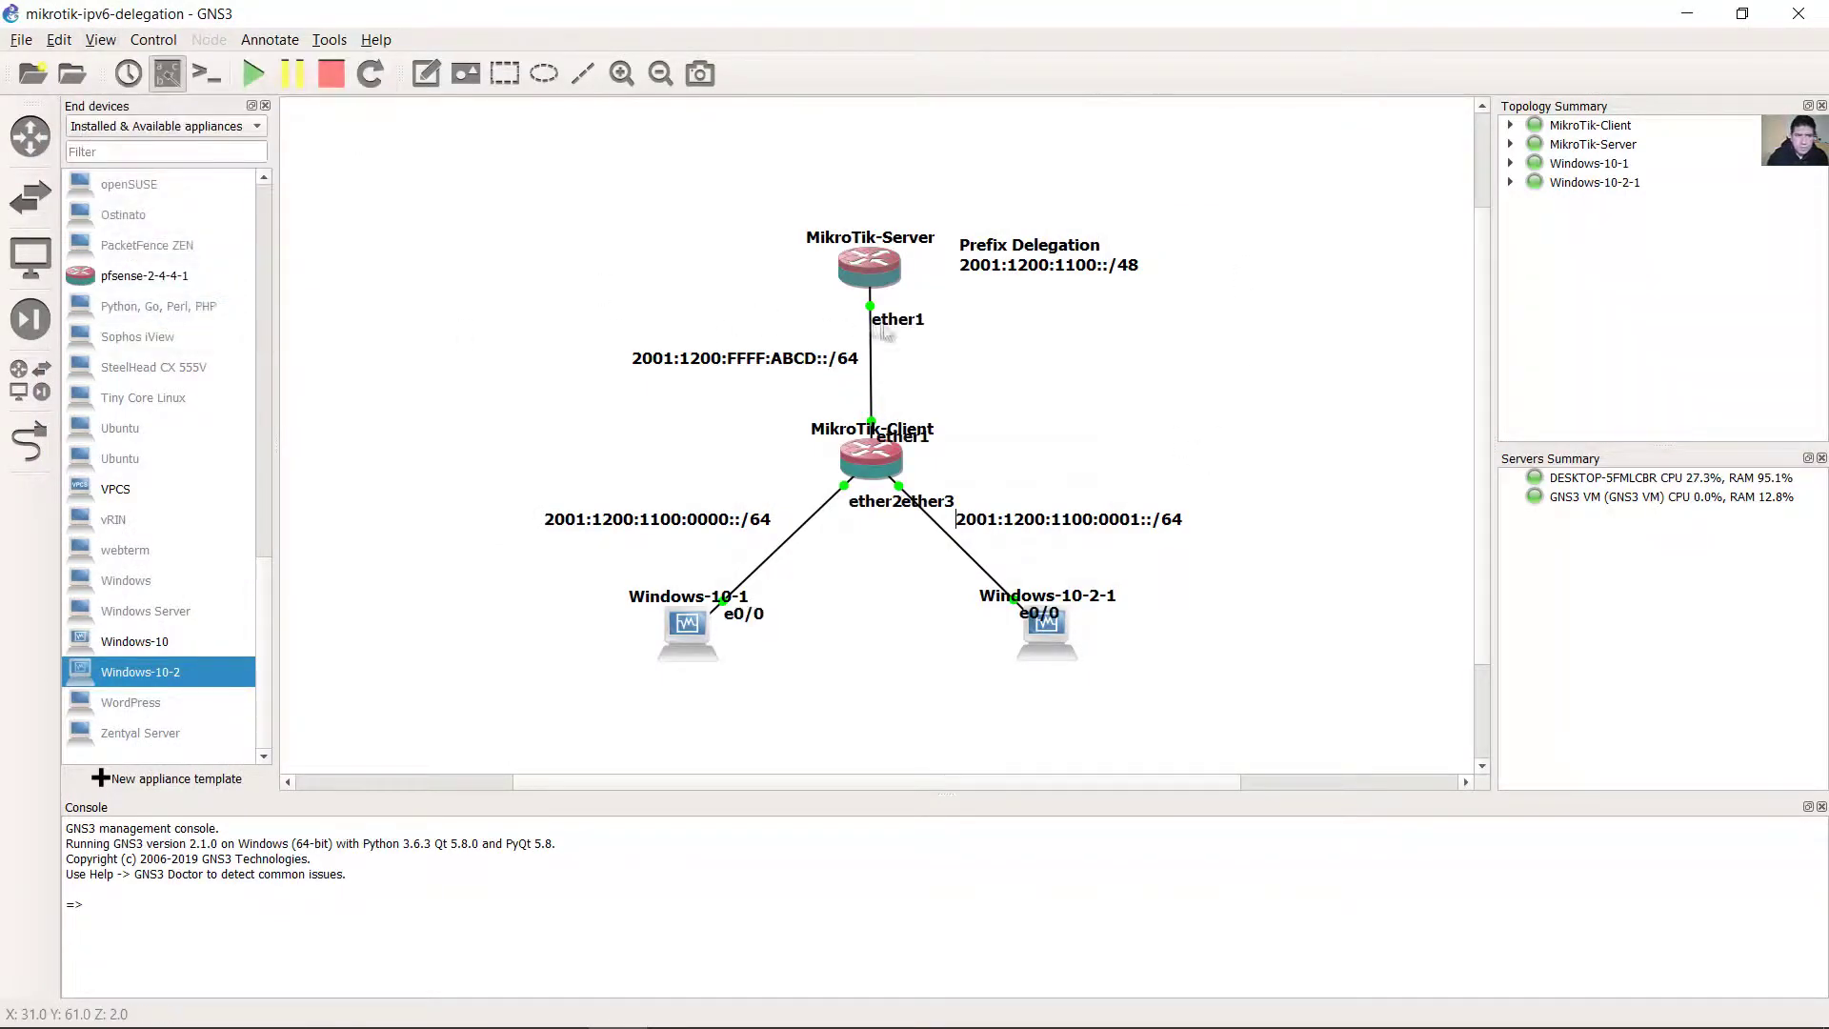
Move the ether1, ether2, ether3 and e0/0 interface labels clear of the links, device icons and device names.
drag(884, 331, 906, 324)
drag(900, 436, 916, 404)
drag(862, 502, 772, 492)
drag(938, 502, 960, 485)
drag(743, 614, 758, 619)
drag(1038, 613, 985, 621)
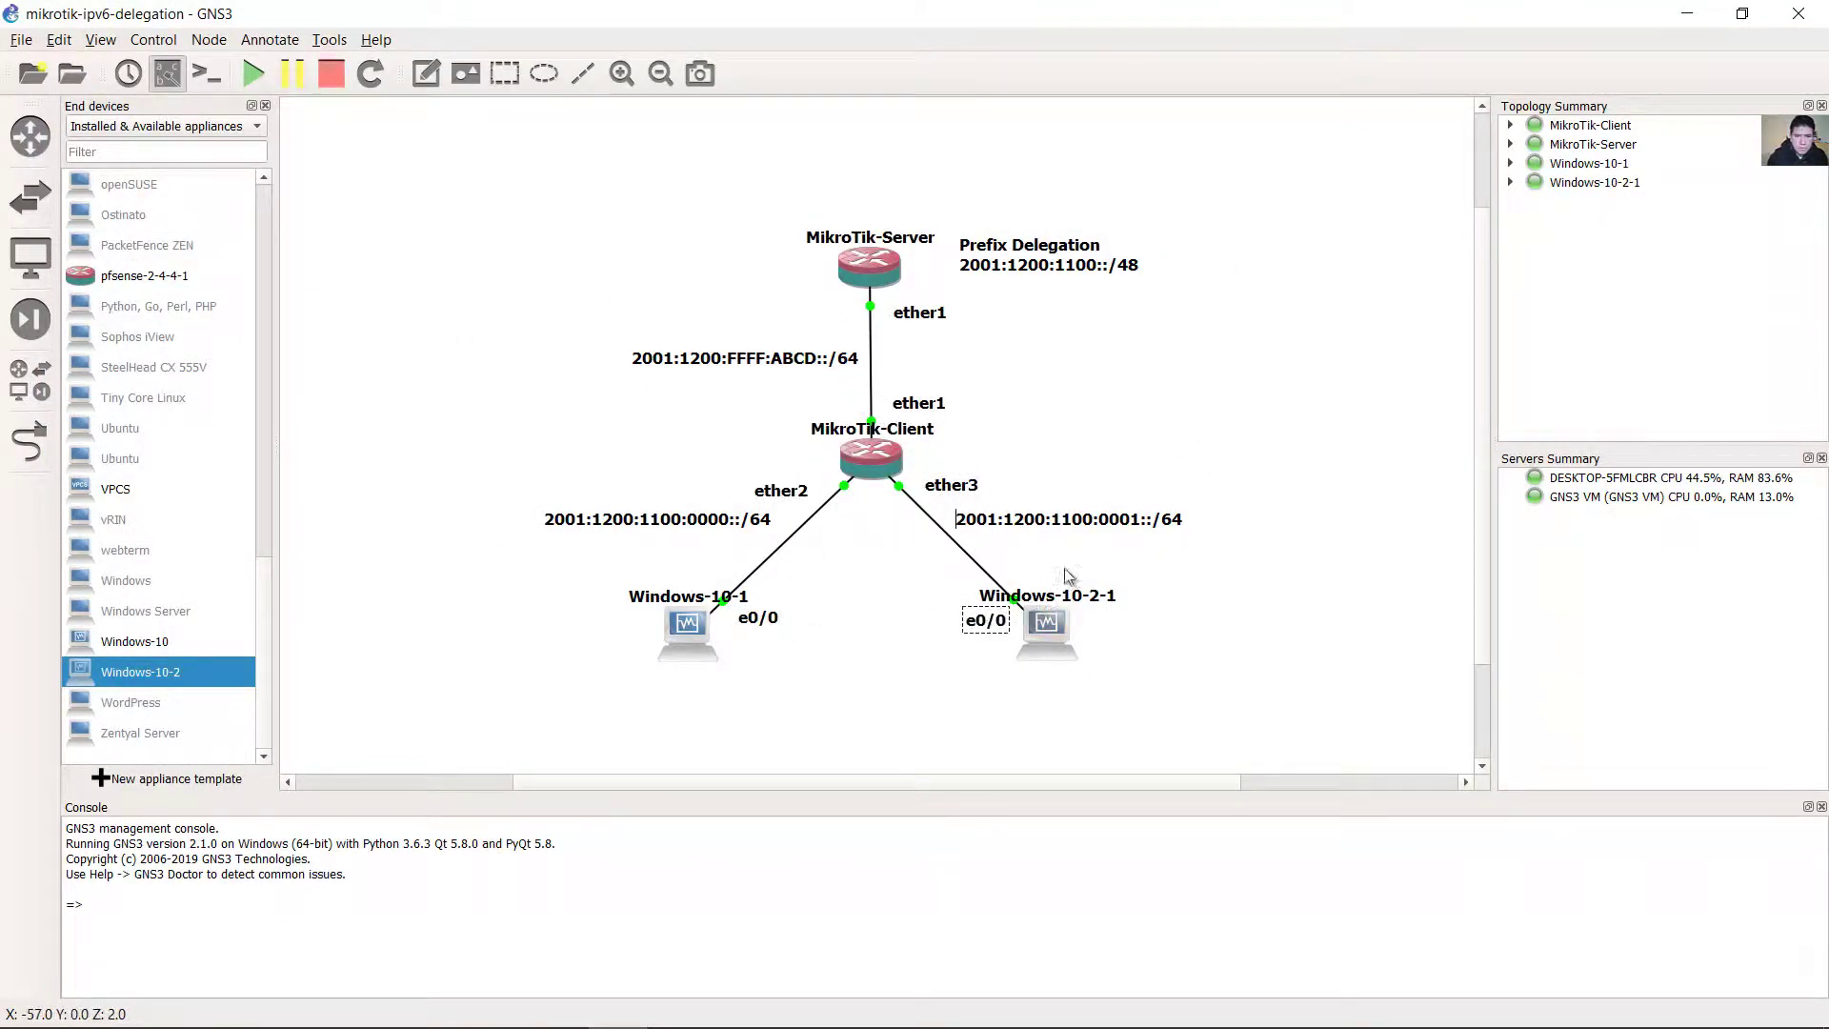
click(1068, 575)
drag(1089, 147, 706, 318)
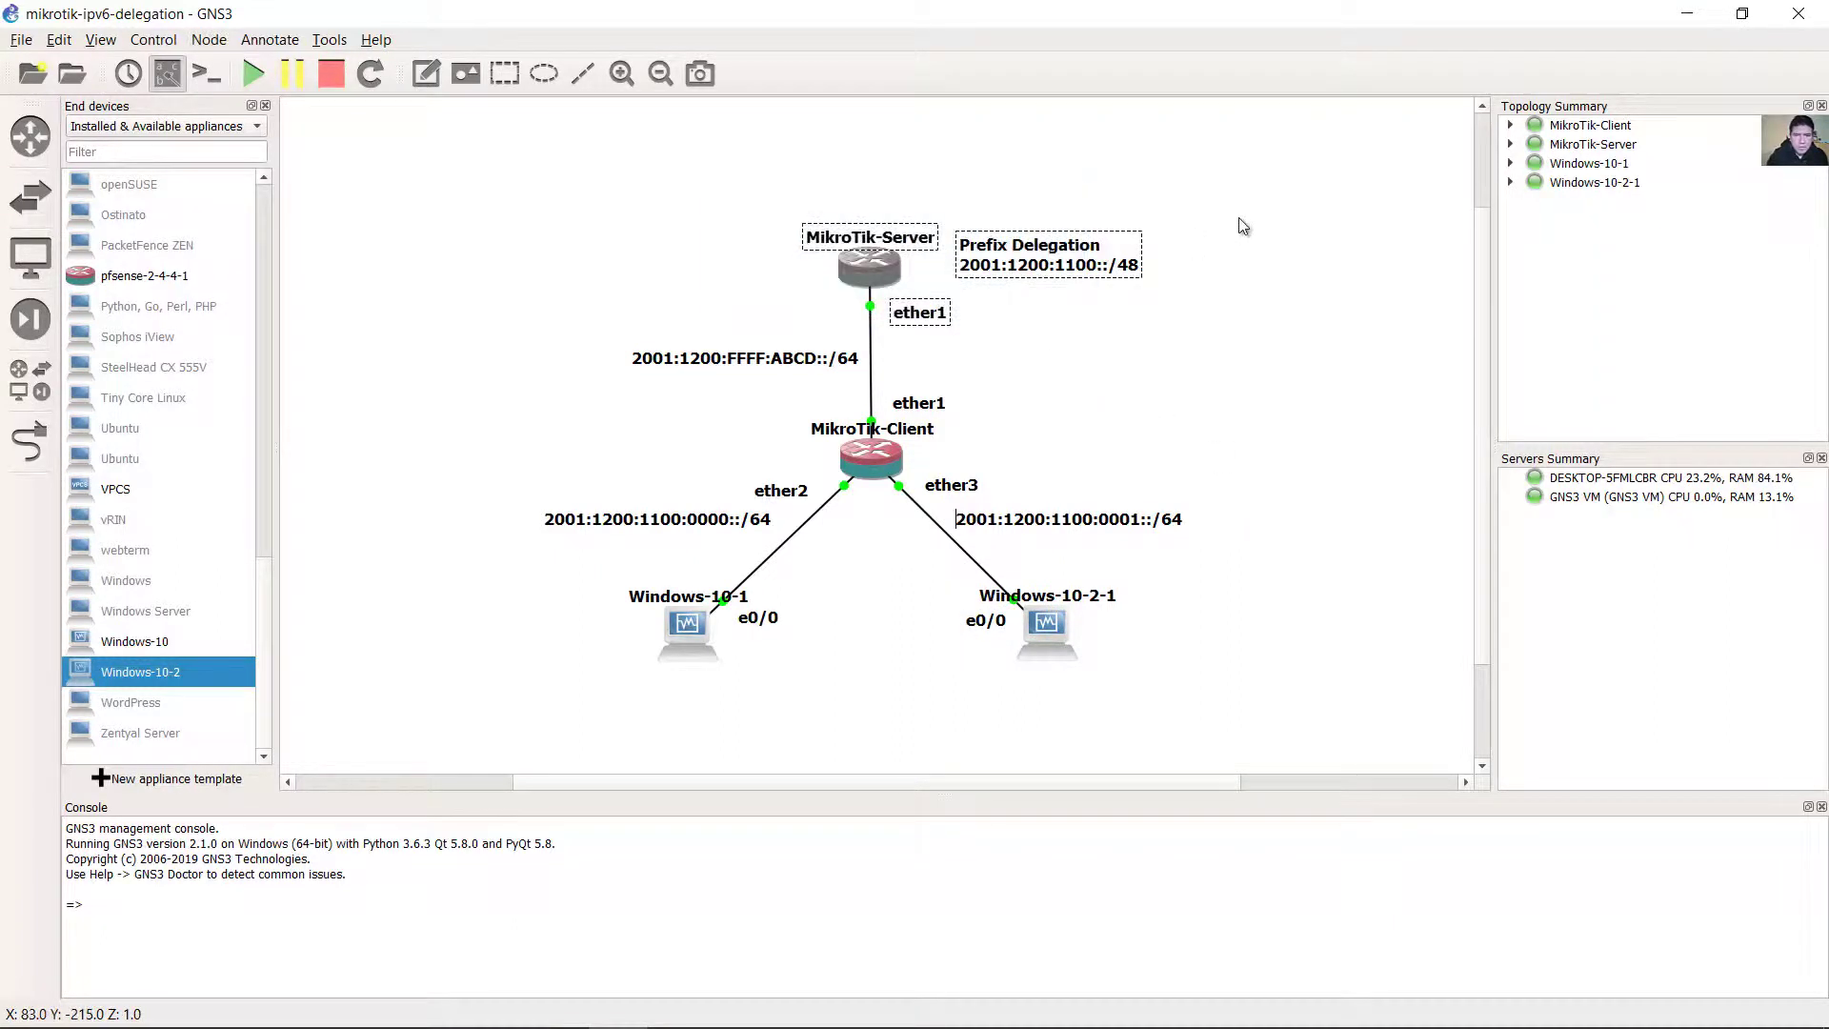
click(1292, 202)
drag(1163, 719, 920, 583)
drag(1179, 724, 952, 603)
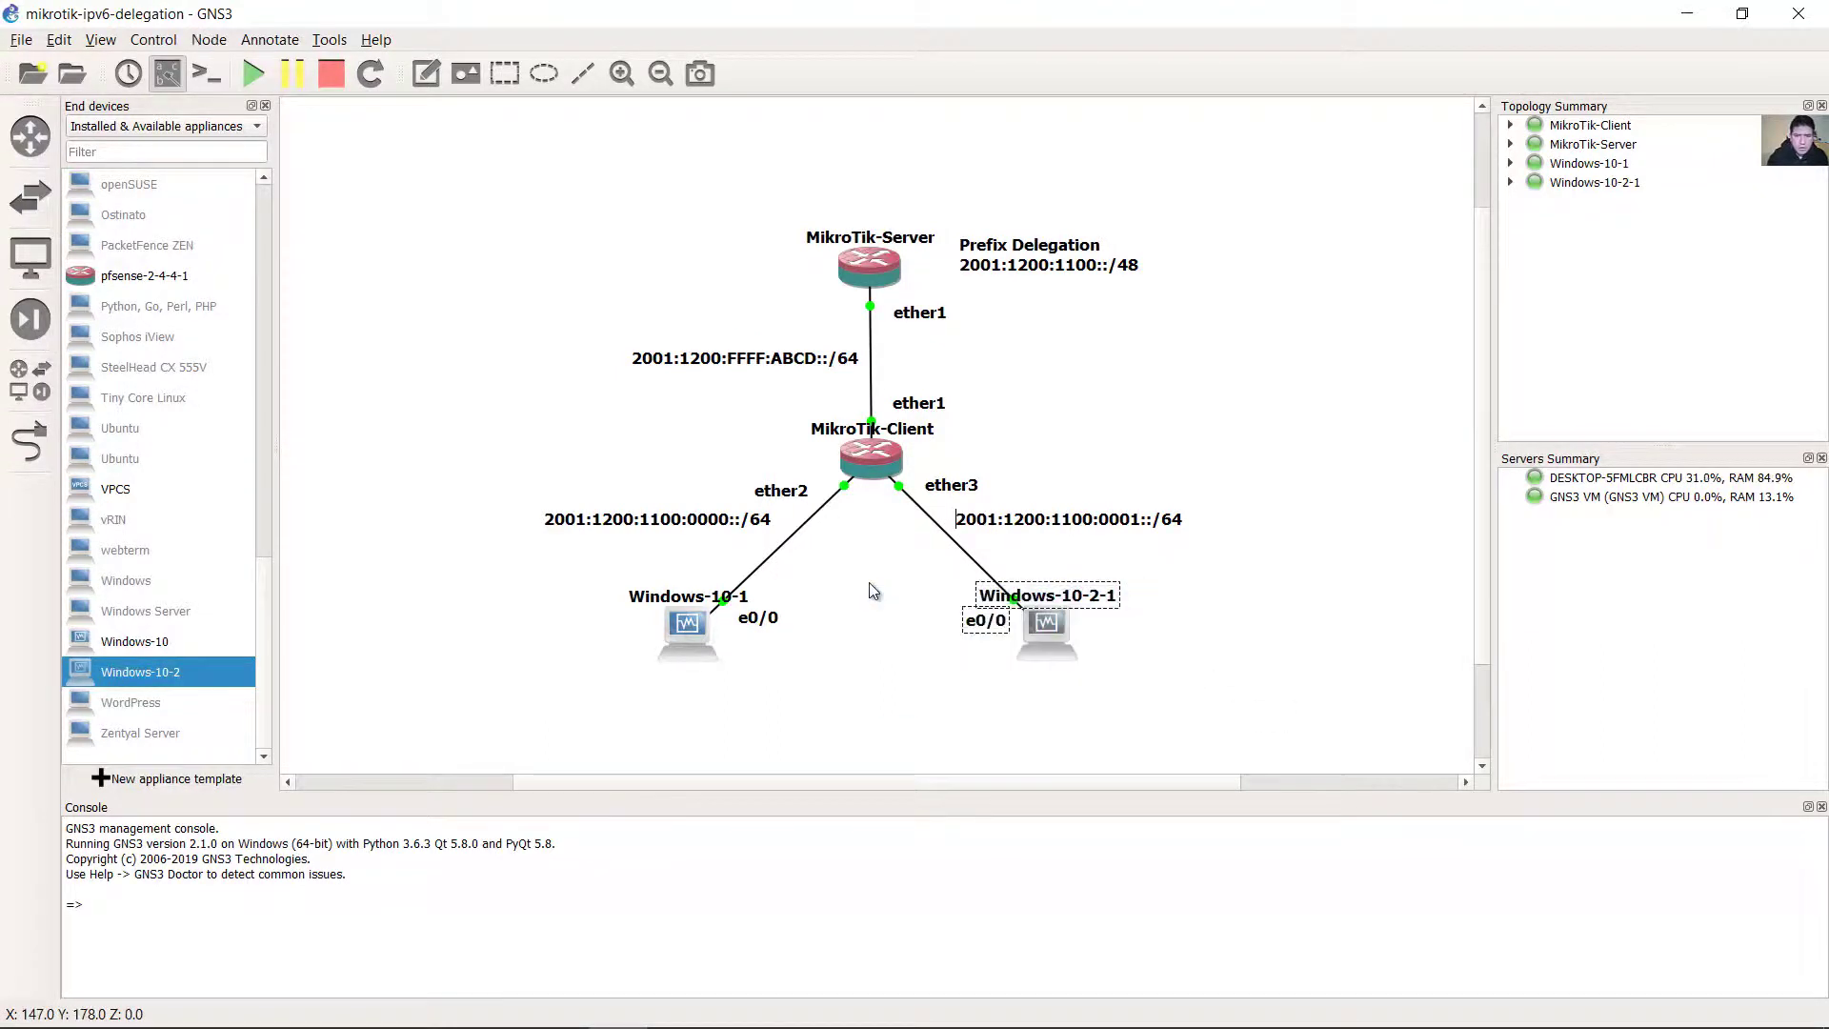
click(823, 141)
drag(743, 170, 1036, 325)
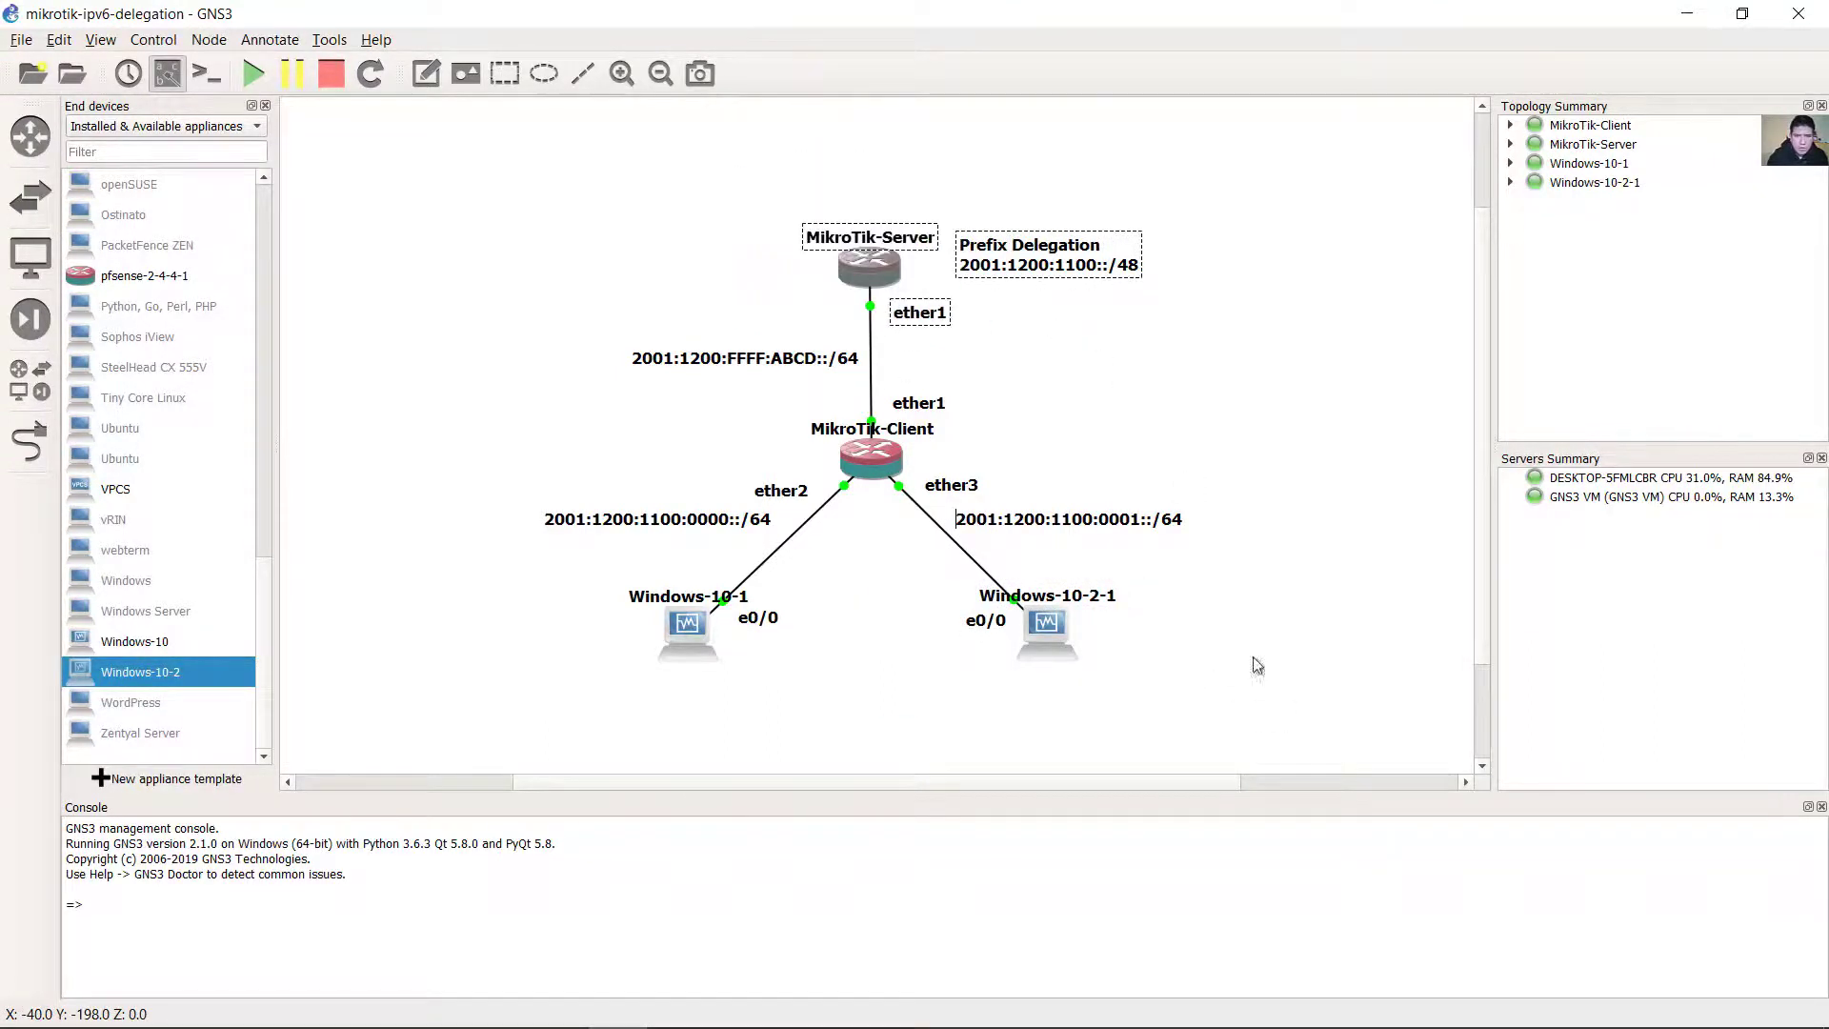
click(1259, 705)
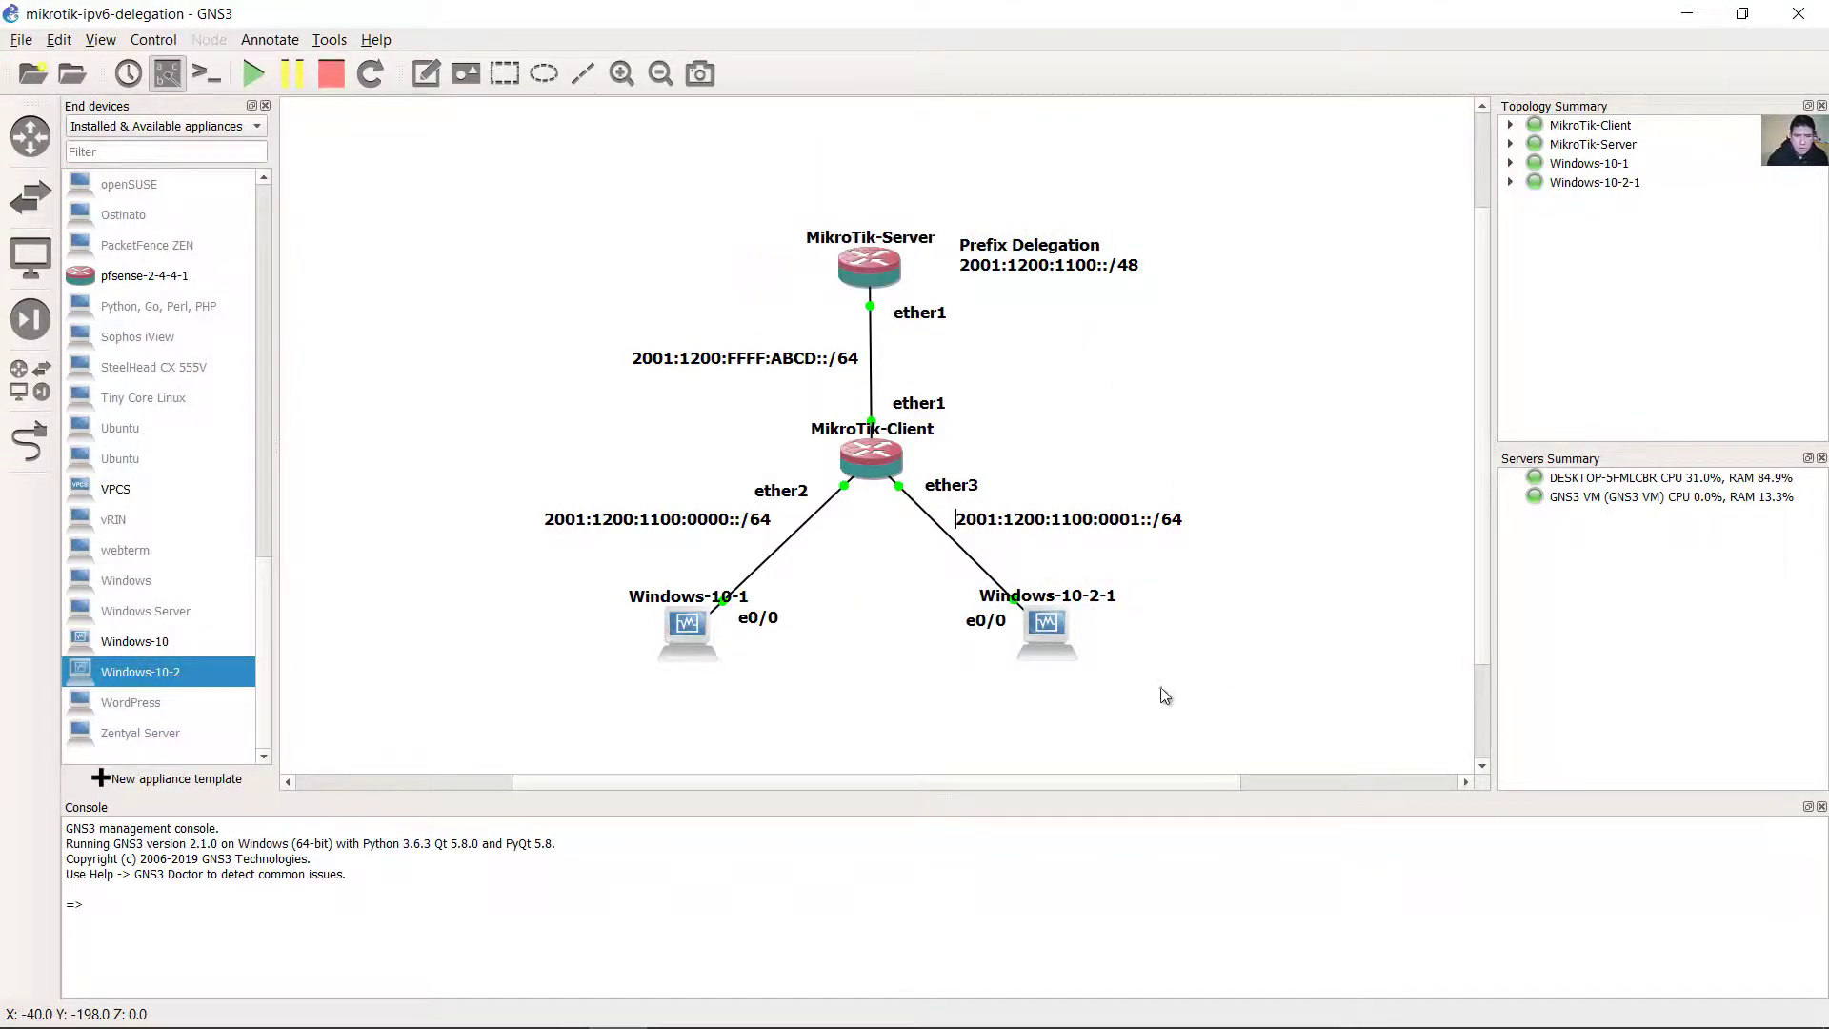
Delete the link between MikroTik-Client and Windows-10-2-1 and connect MikroTik-Server's ether2 to Windows-10-2-1 instead.
right_click(965, 553)
click(1063, 647)
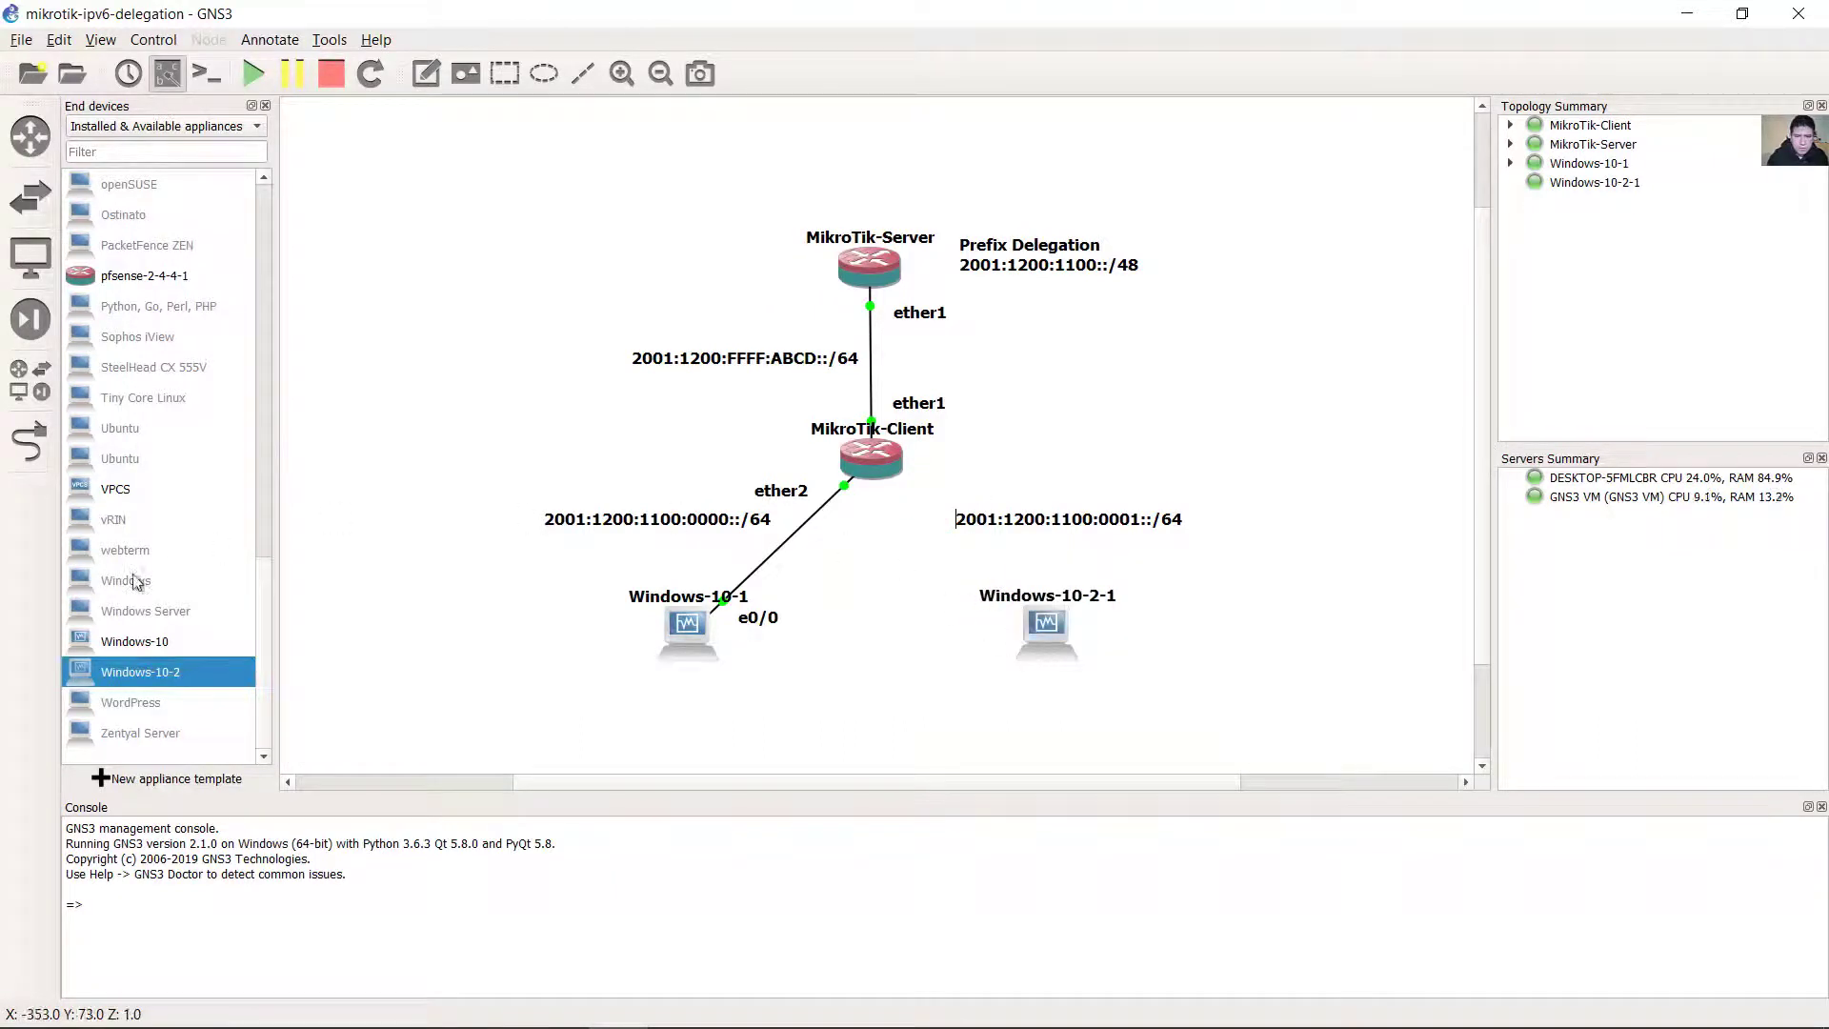
click(29, 441)
click(884, 278)
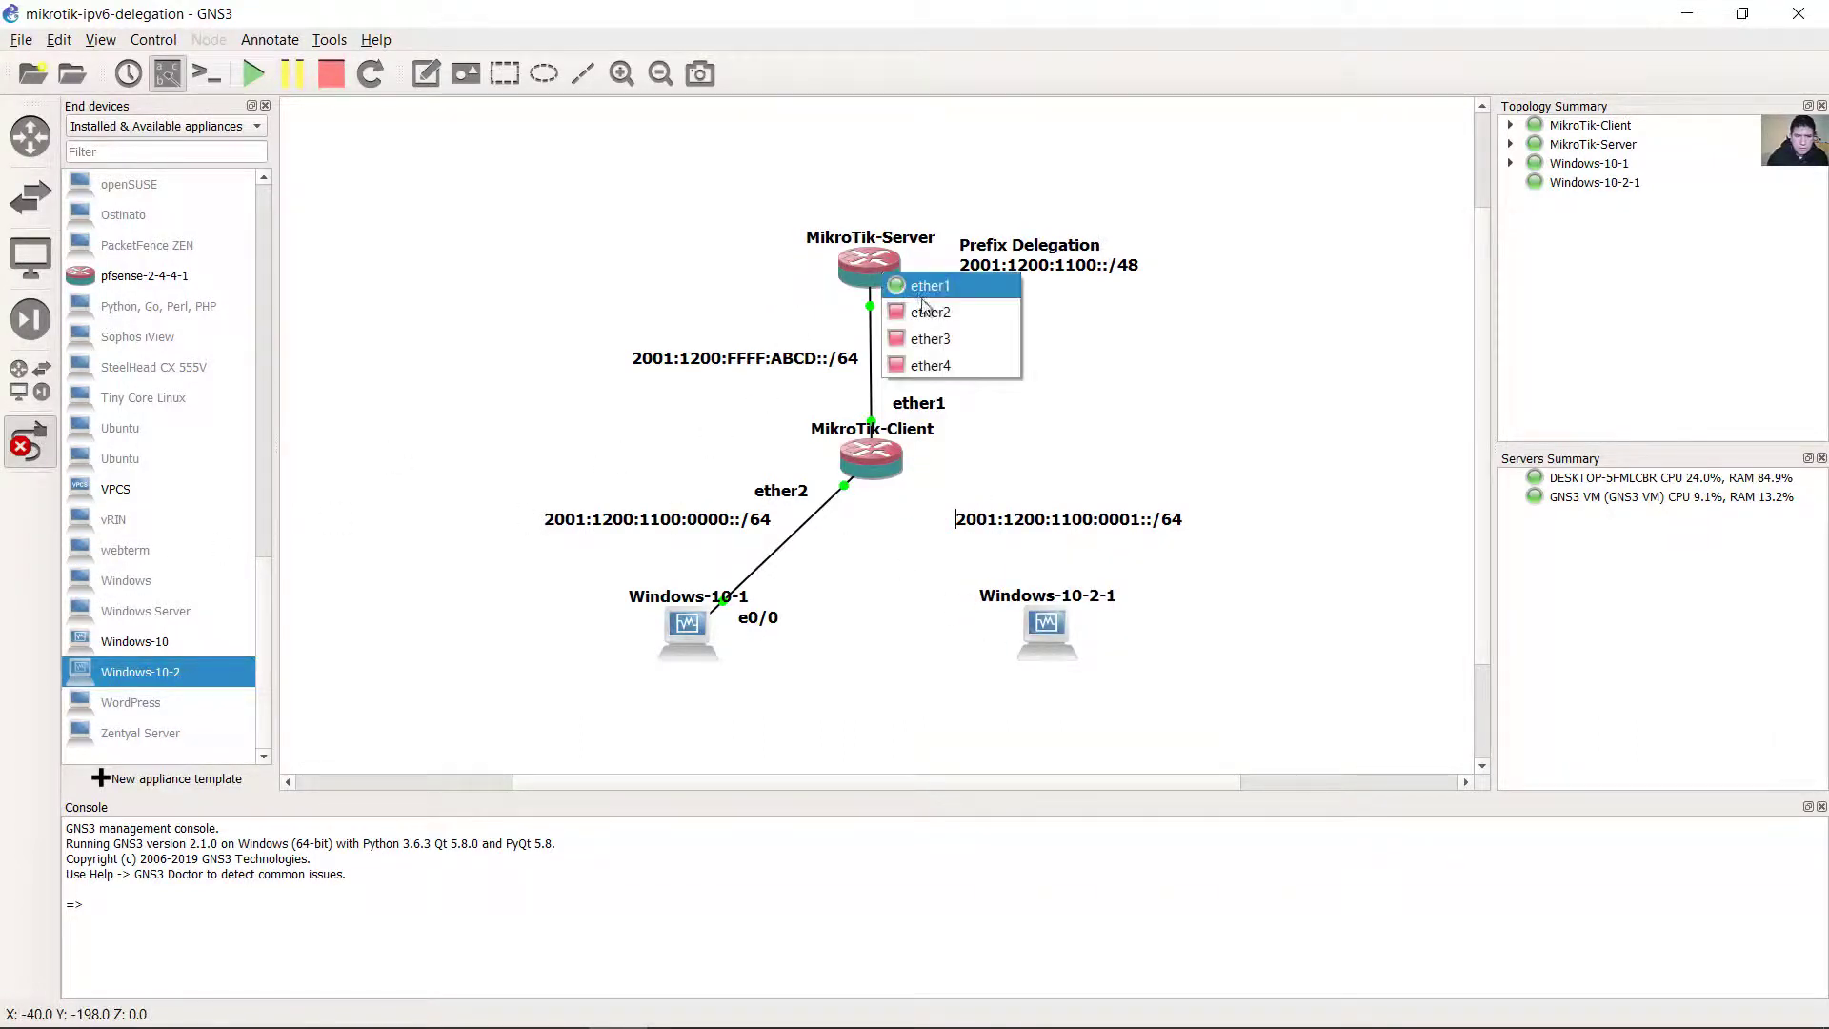
click(924, 329)
click(1043, 637)
click(1072, 653)
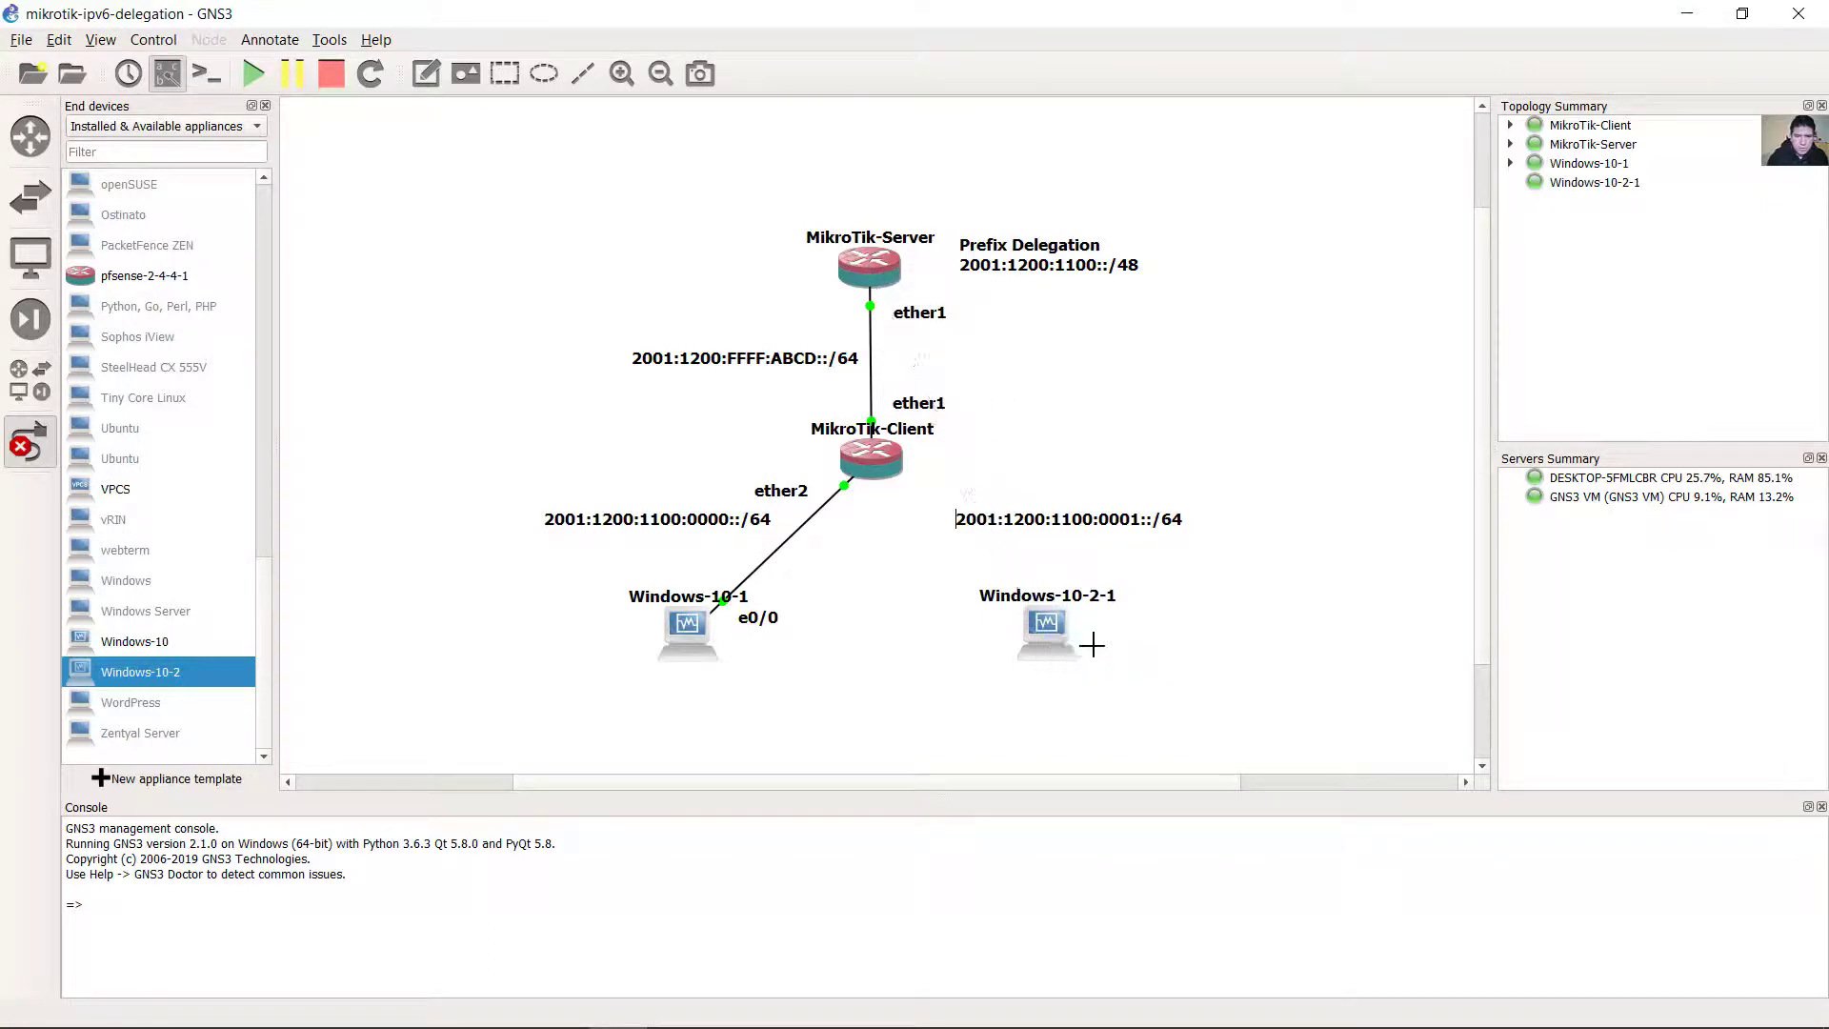
click(30, 446)
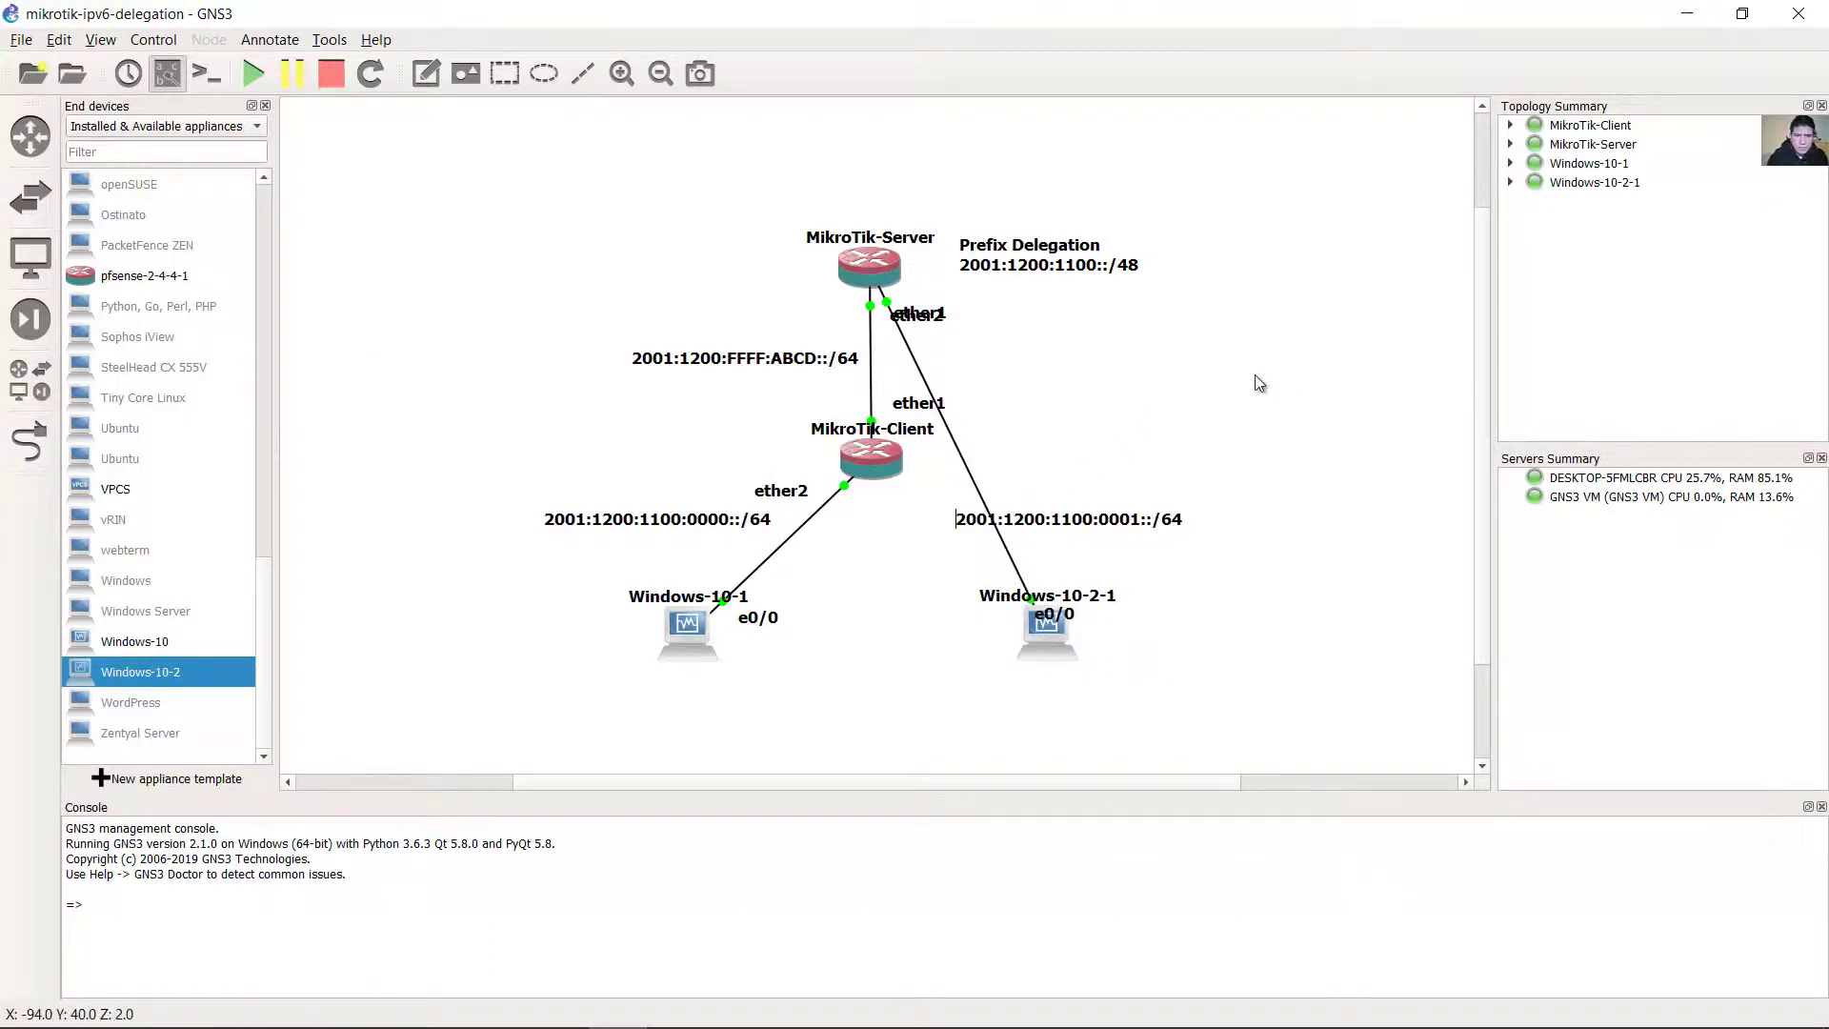
Rearrange the router-link and Windows-10-2-1 interface labels around the new link, moving the "2001:1200:FFFF:ABCD::/64" note farther left.
drag(924, 329, 816, 322)
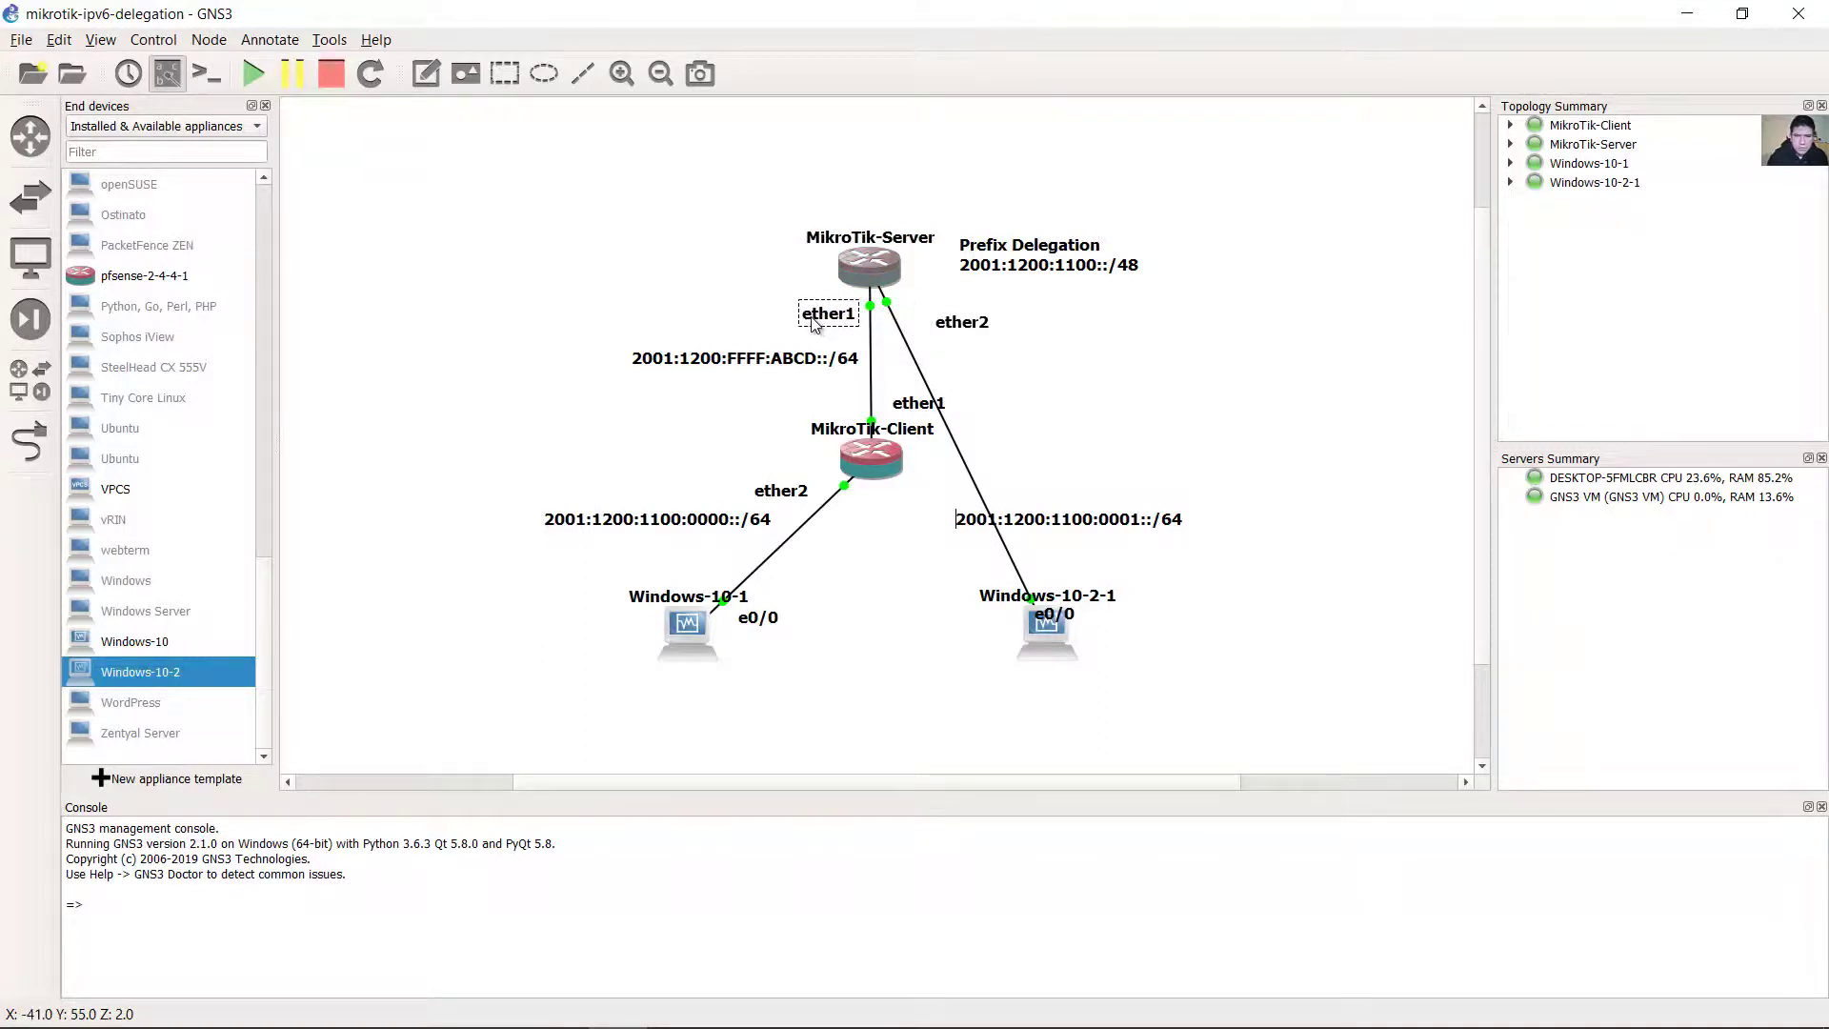
drag(900, 406, 761, 360)
click(1065, 343)
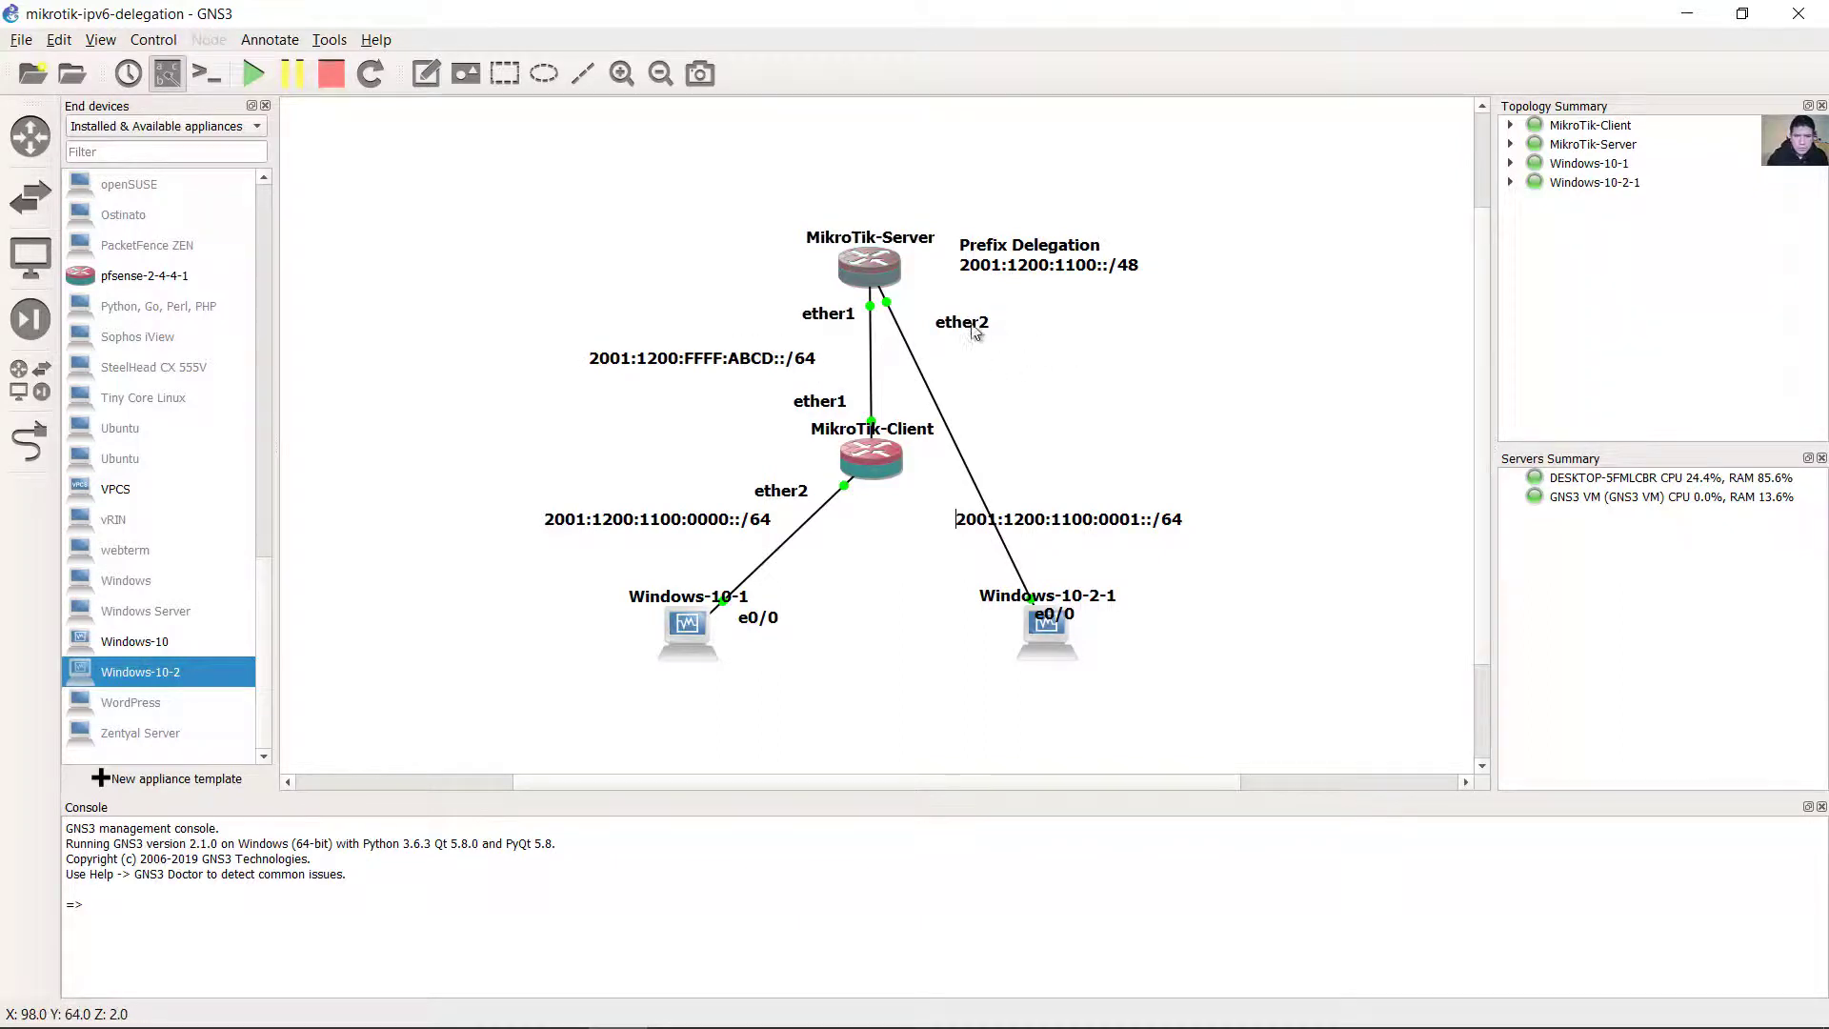
drag(967, 324, 941, 314)
click(1210, 358)
drag(1054, 614, 989, 619)
drag(1236, 582, 958, 670)
Switch to the Windows-10-2 virtual machine, maximize its window and launch WinBox.
mouse_move(625, 970)
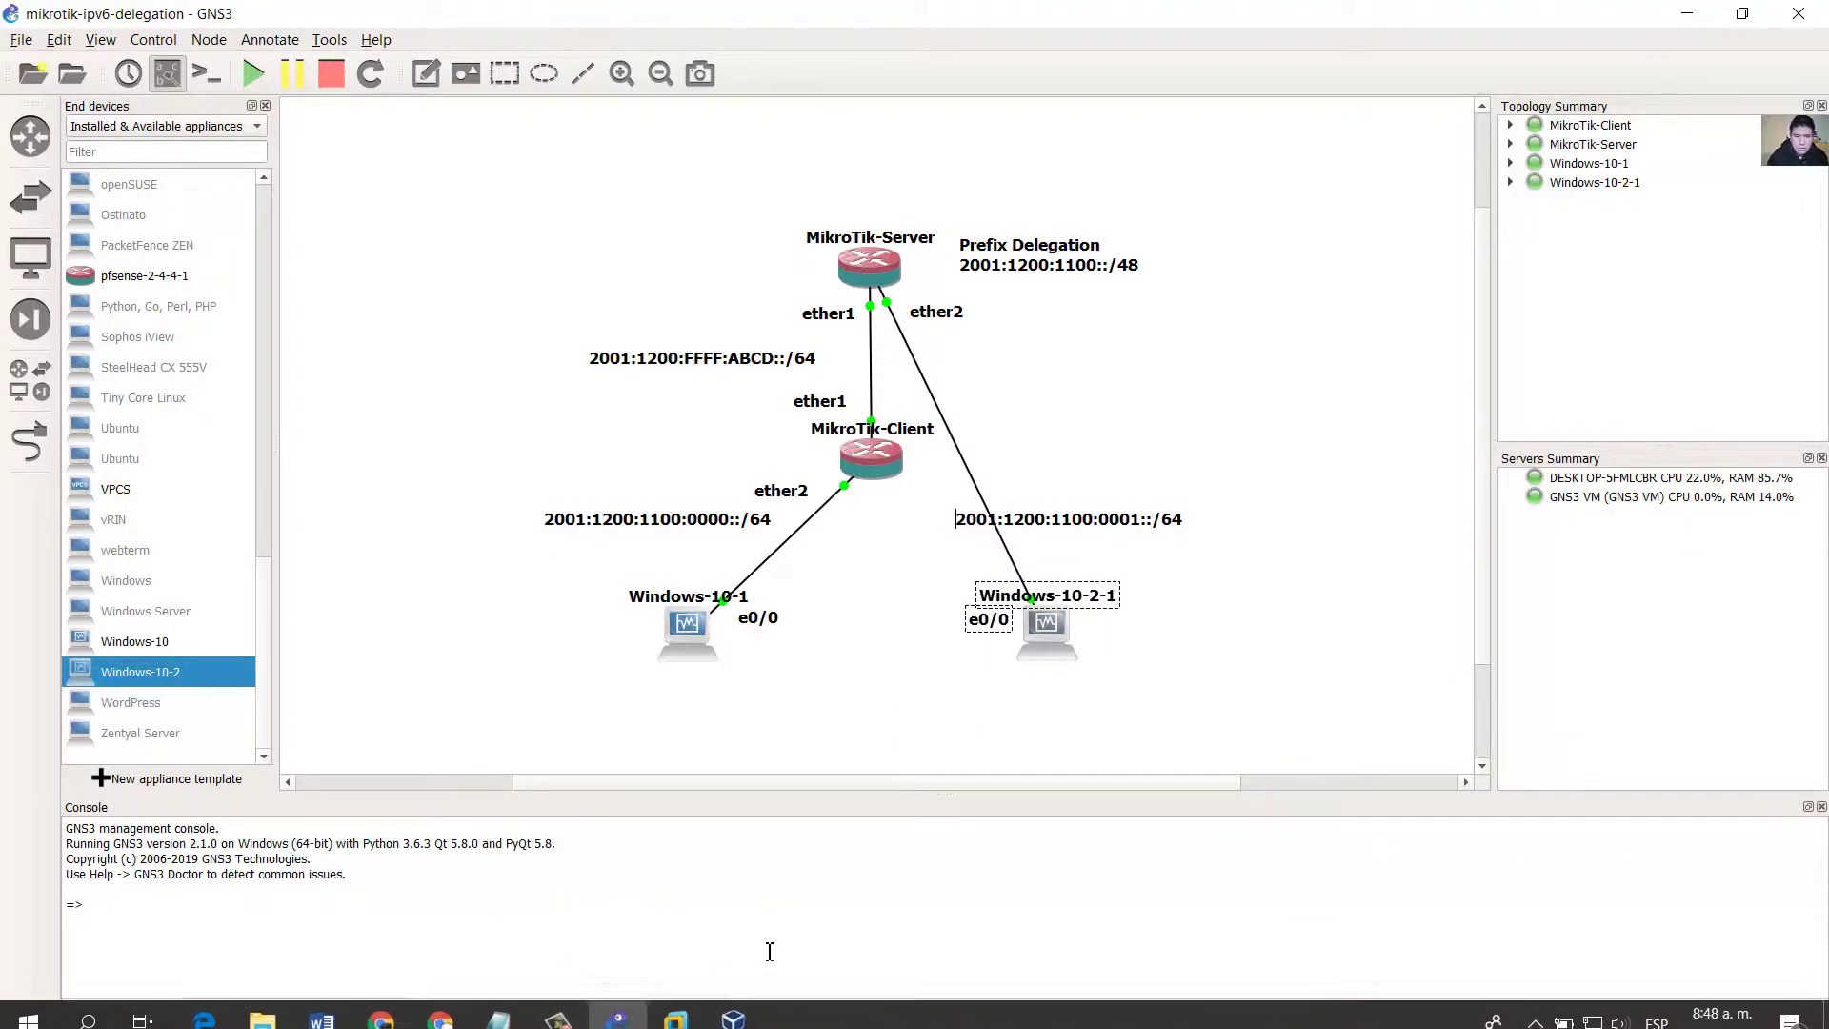
mouse_move(733, 1004)
click(836, 889)
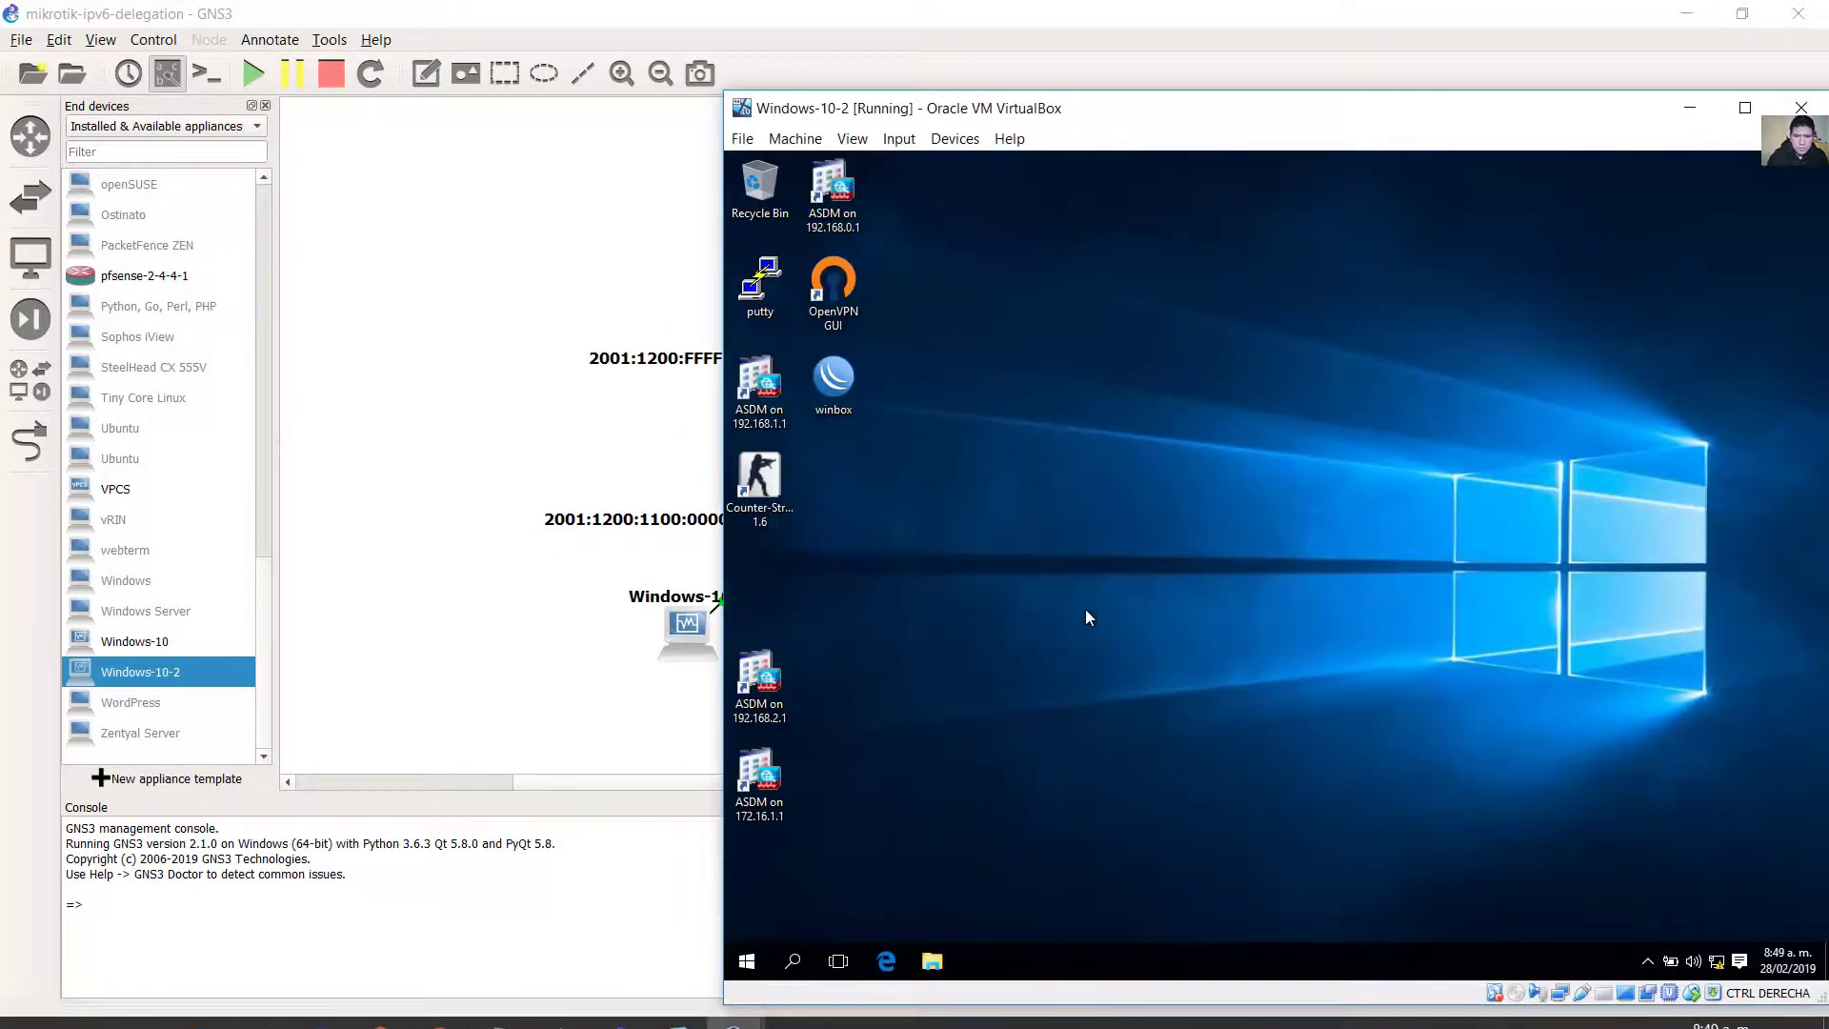
drag(1332, 130, 1270, 105)
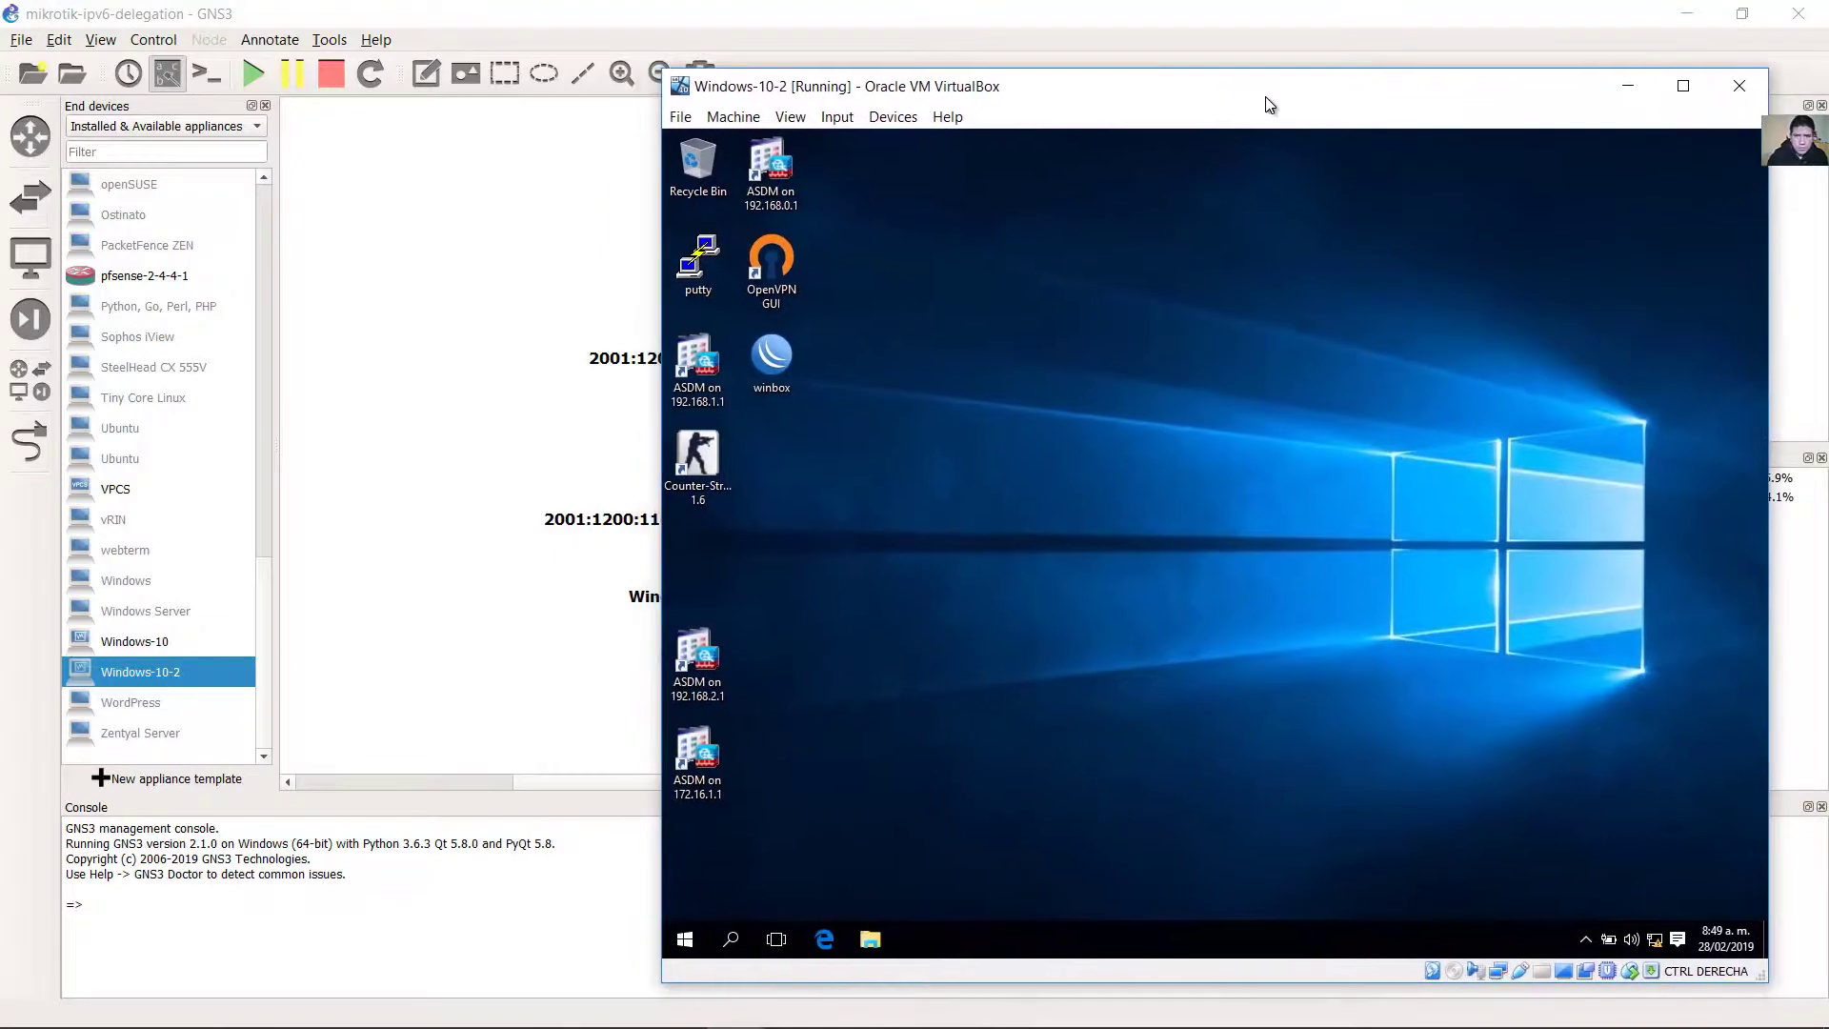
click(1683, 96)
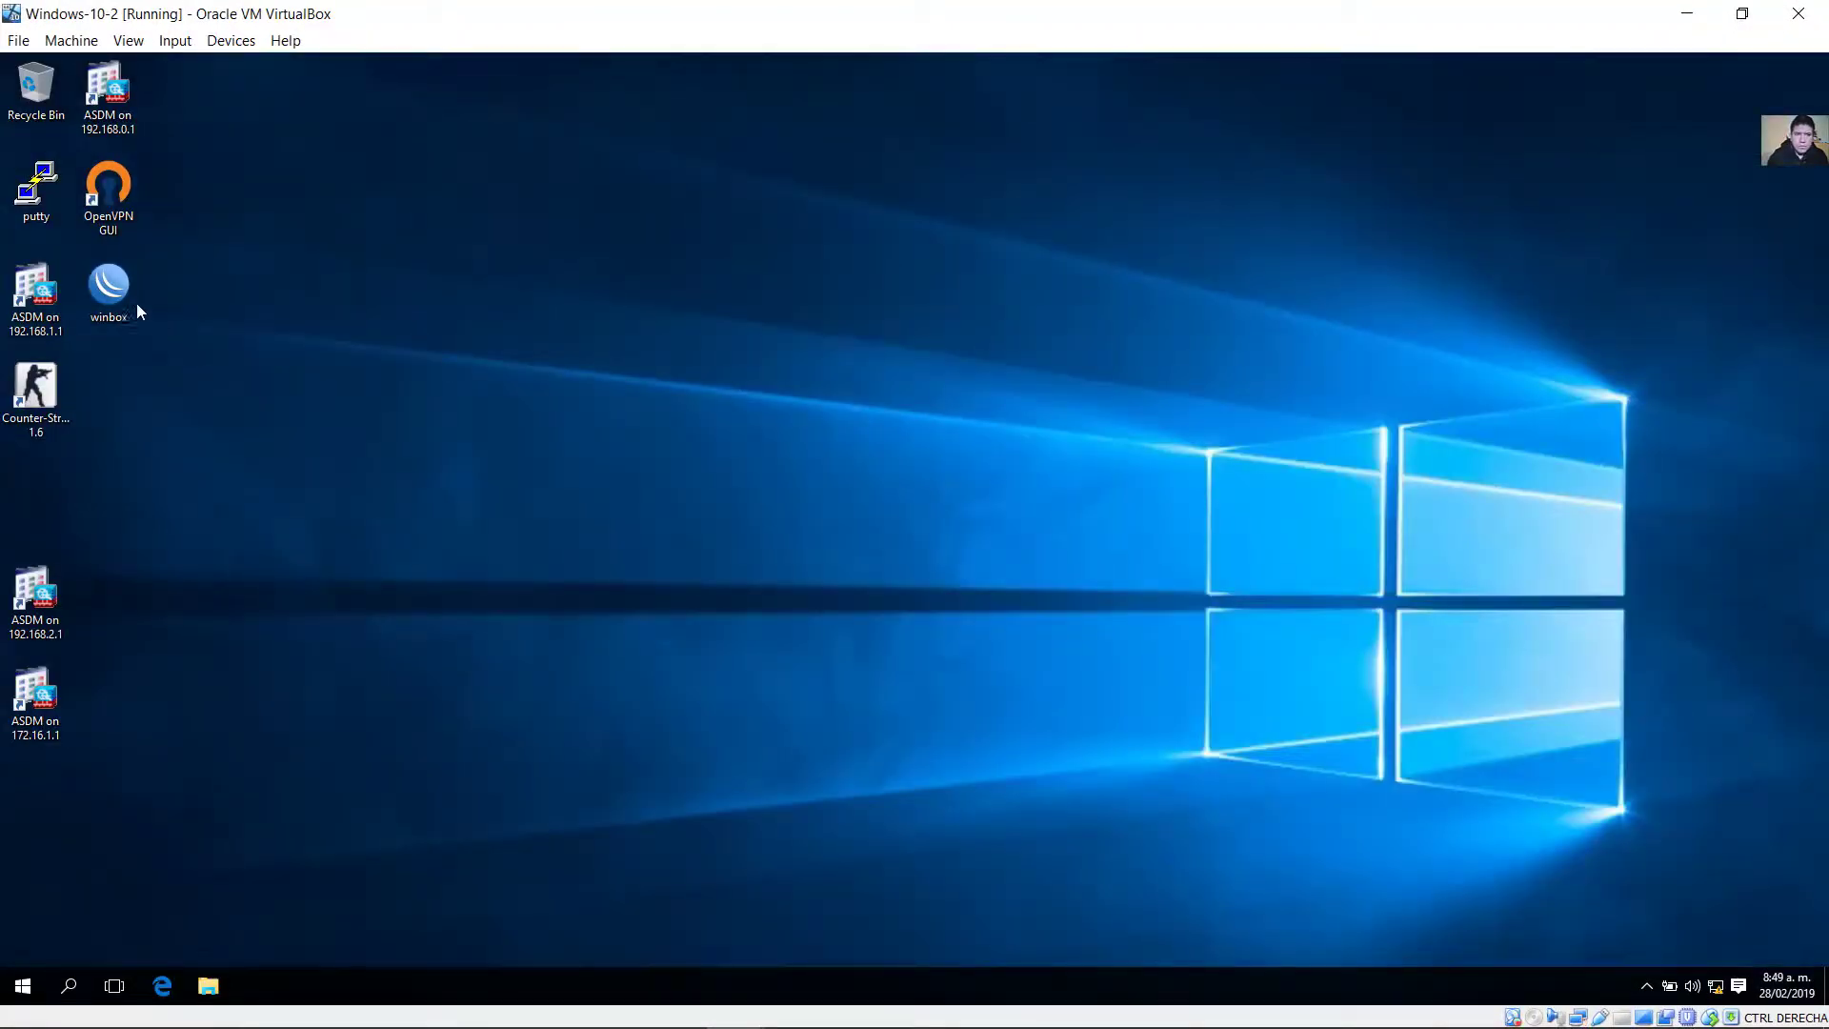
double_click(121, 294)
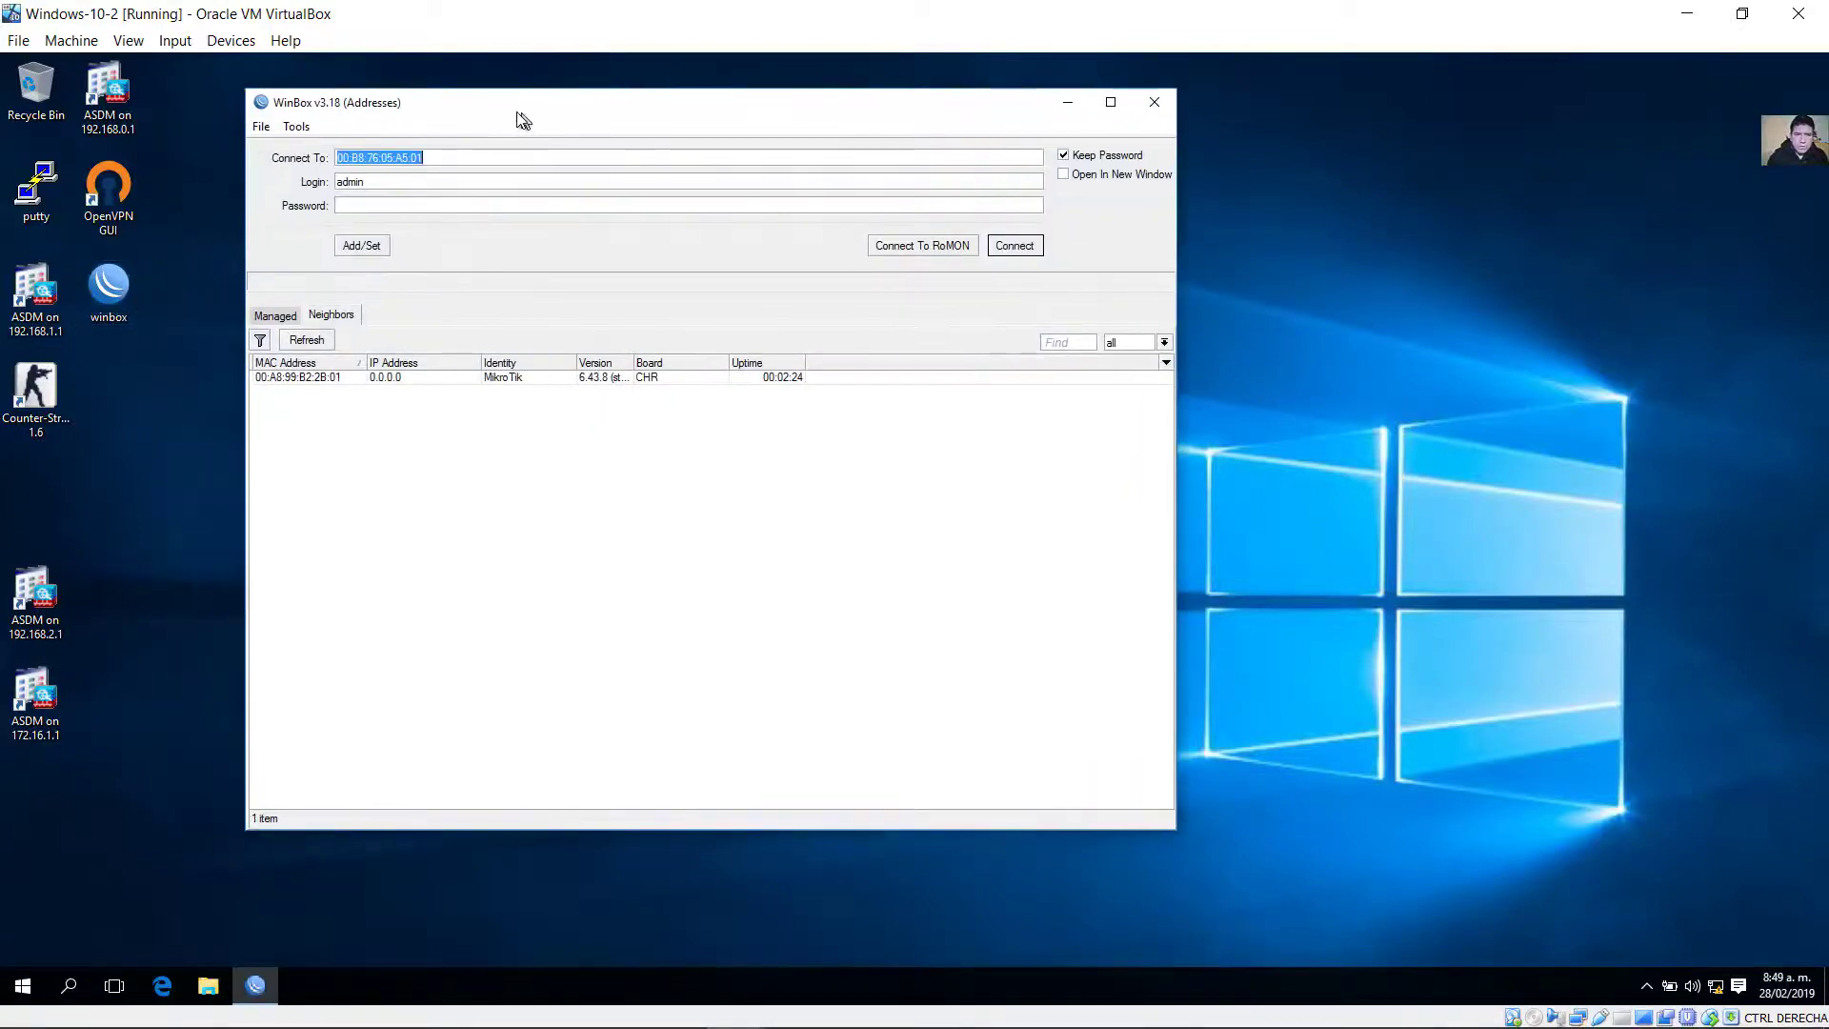
Connect WinBox to the neighboring MikroTik router 00:A8:99:B2:2B:01 with the admin login.
click(335, 322)
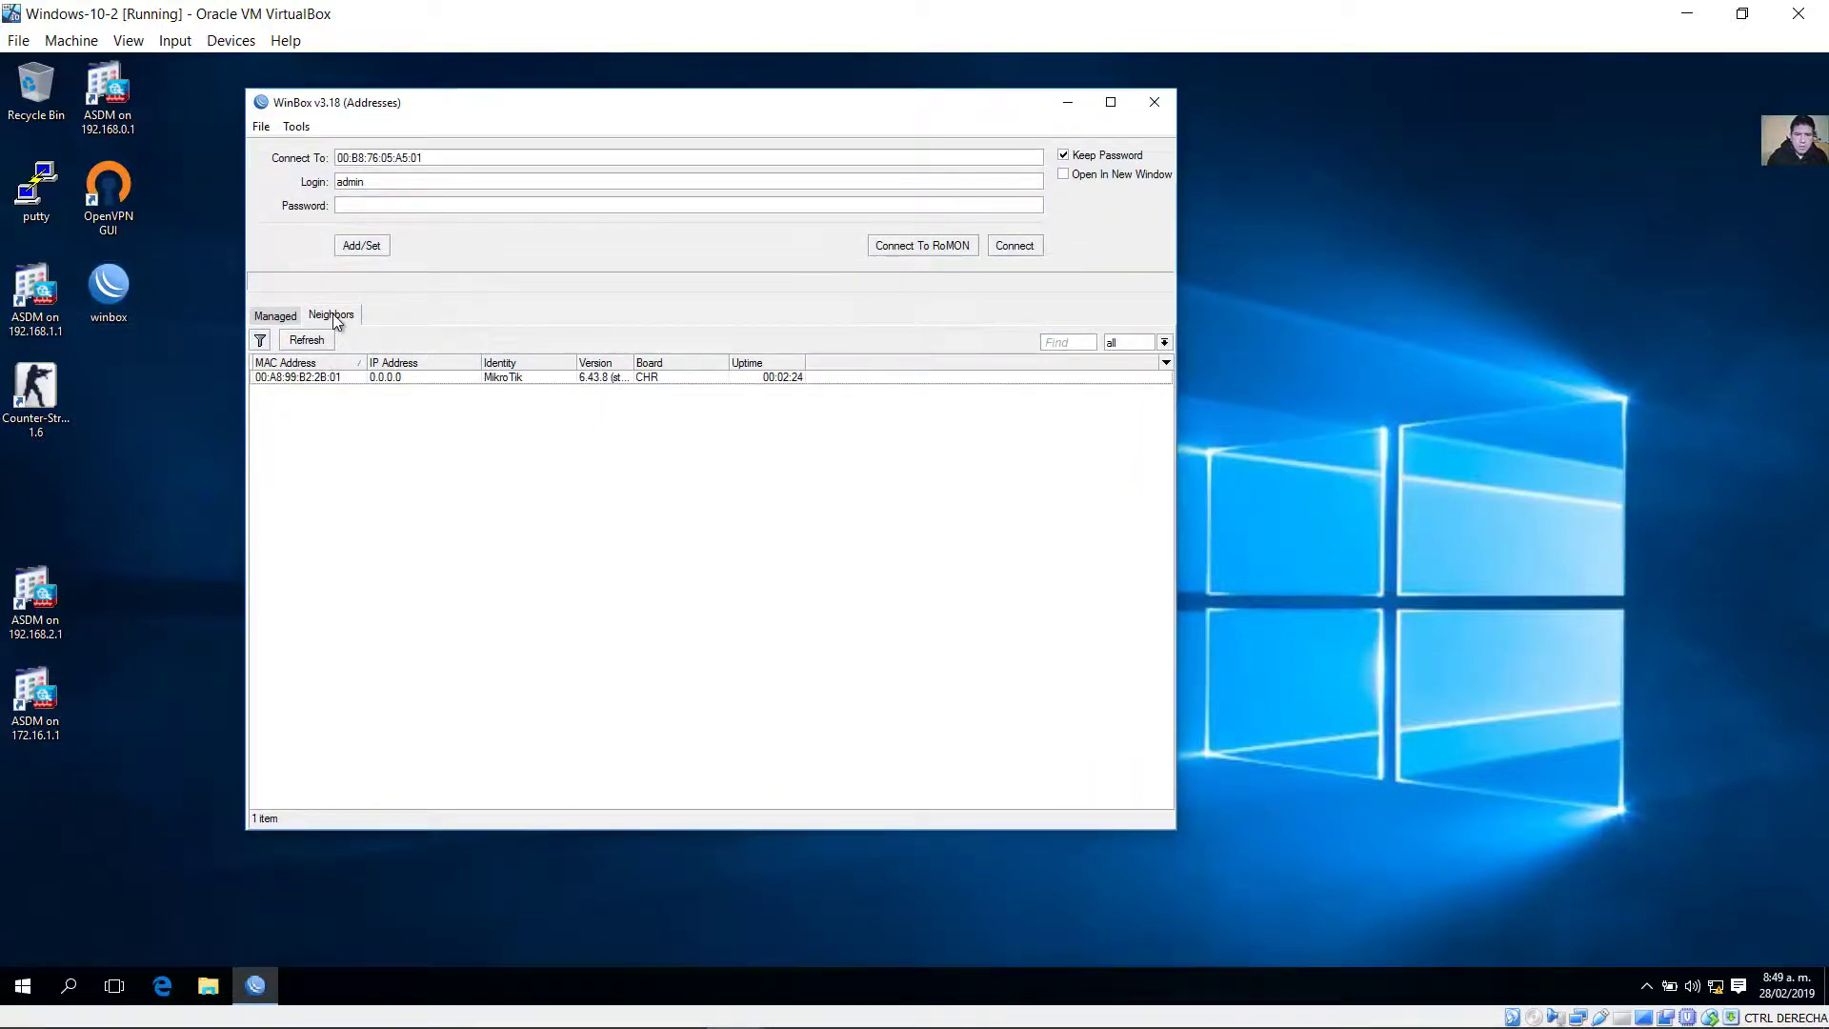
click(313, 379)
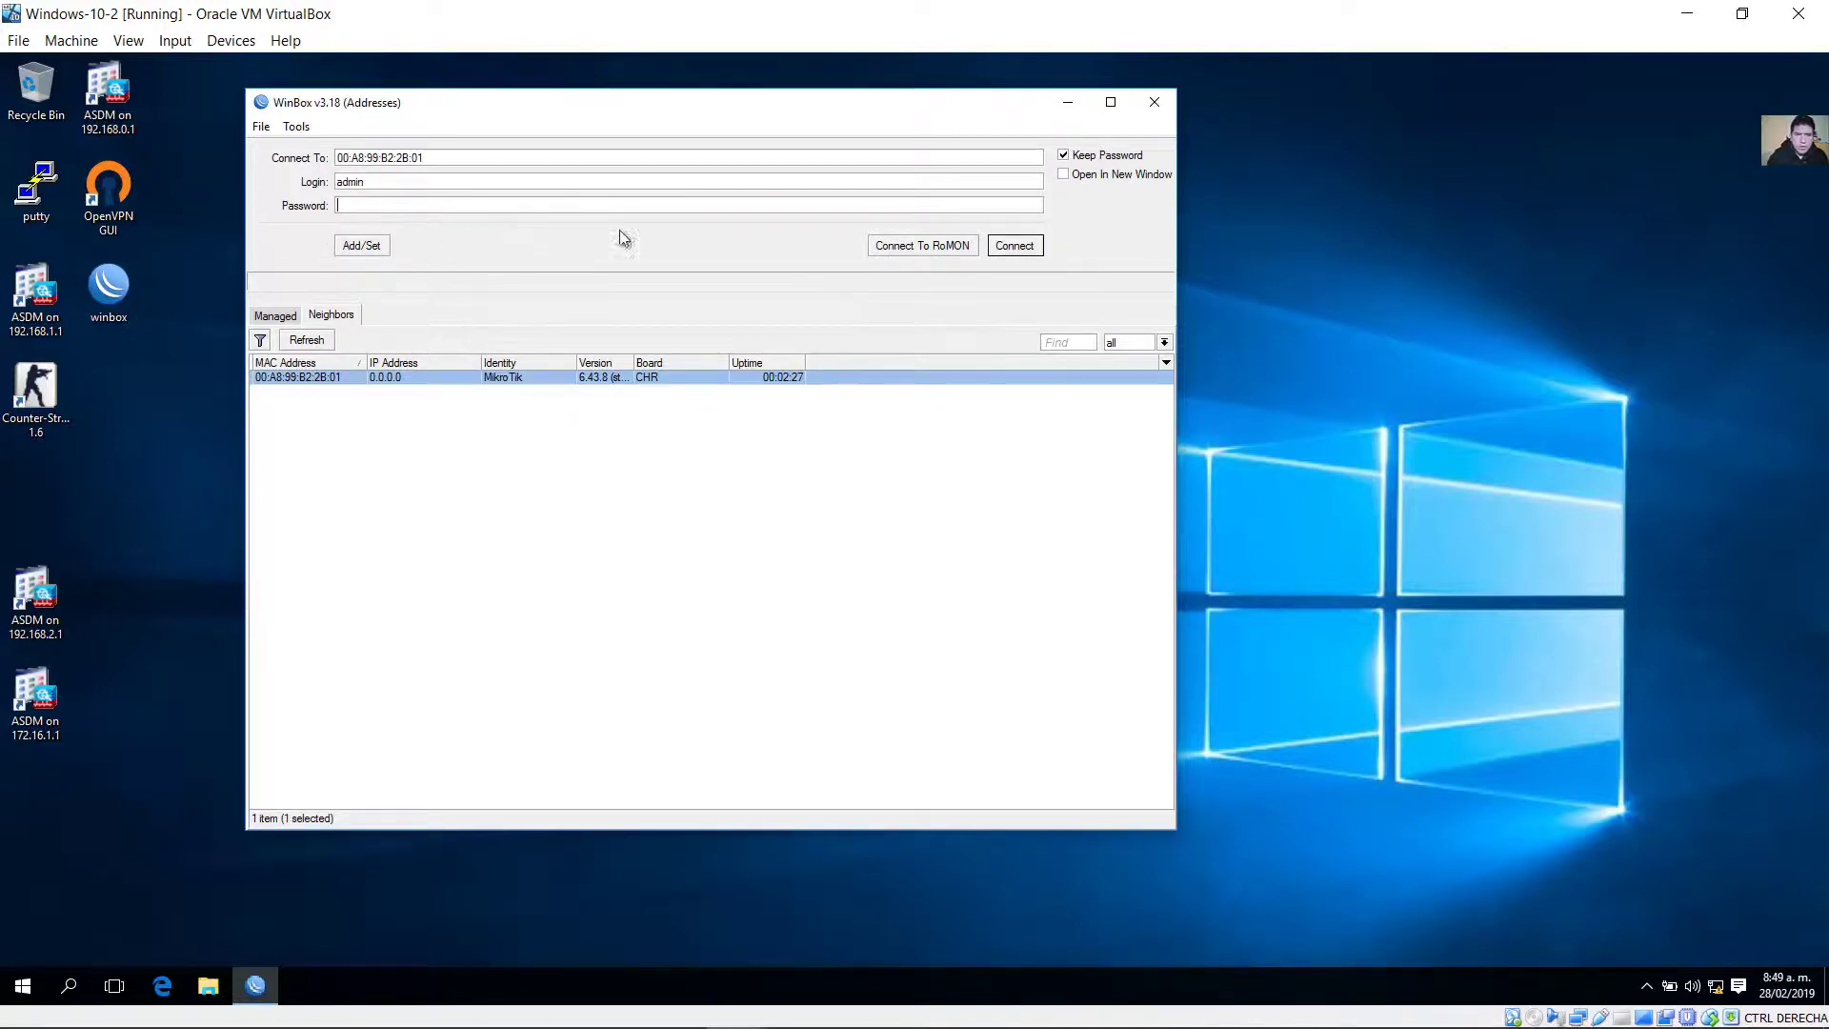
click(1015, 245)
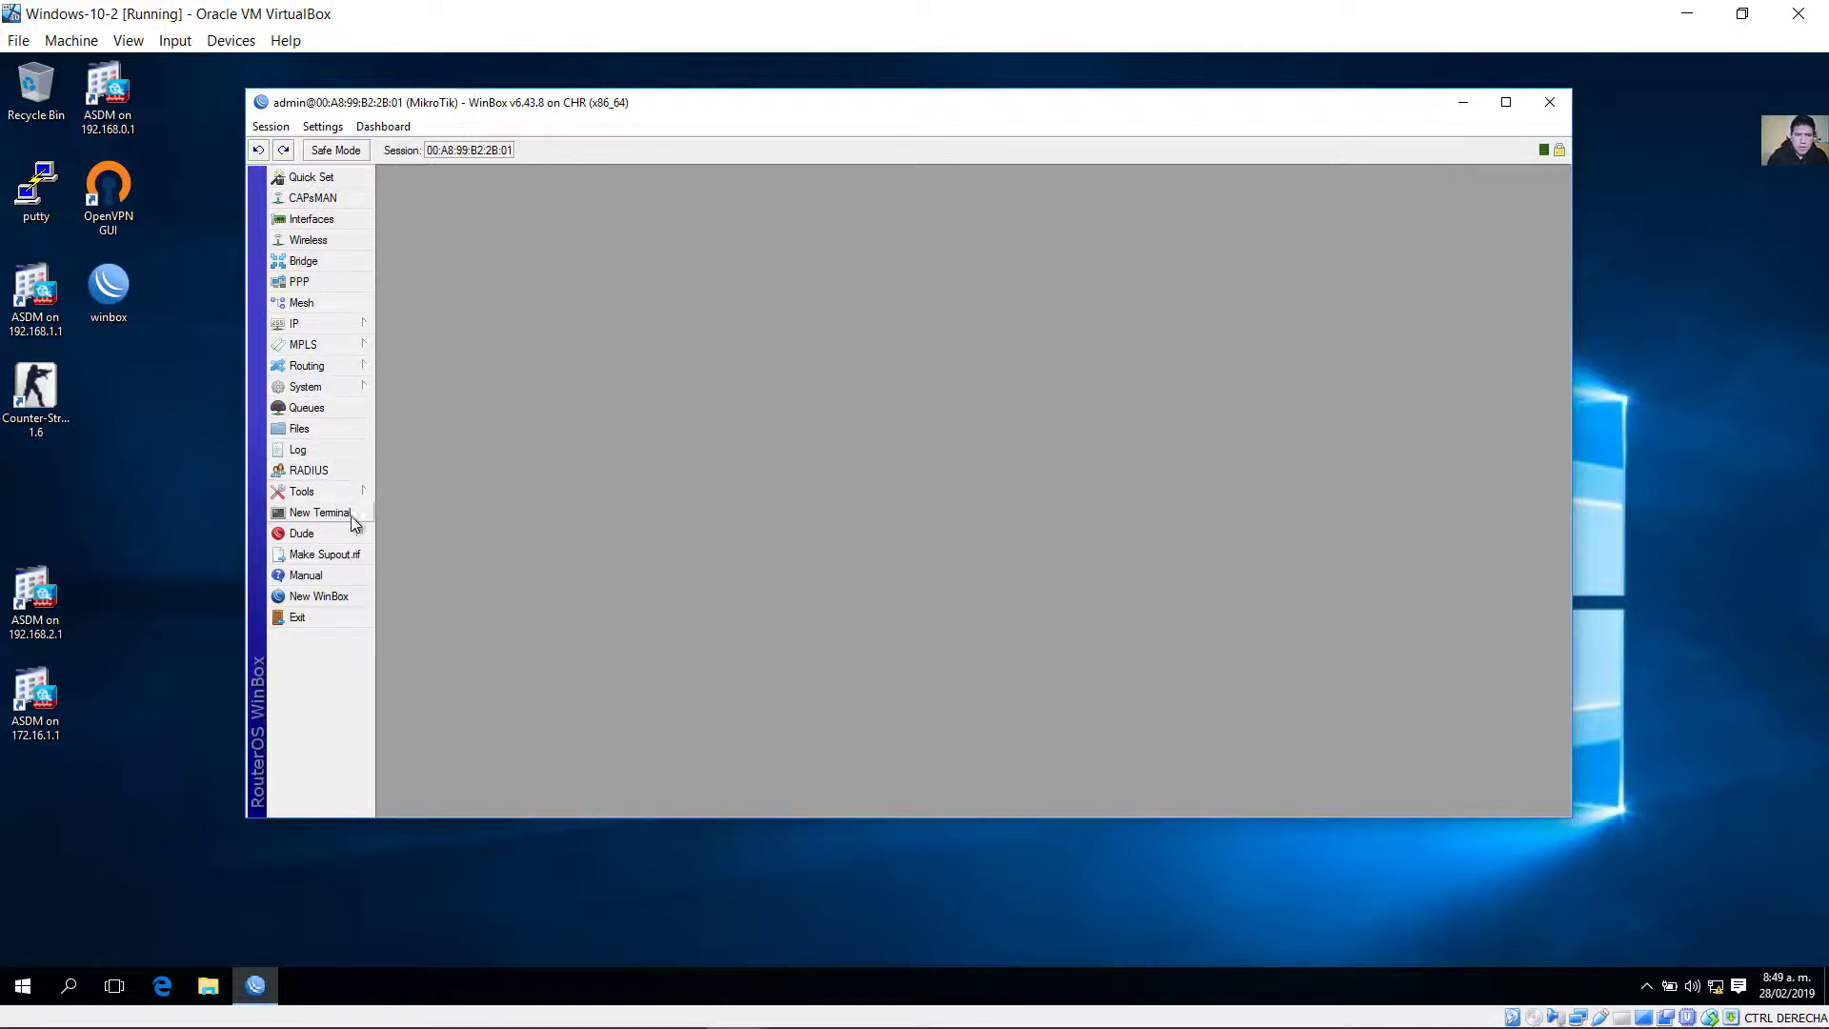
Enable the ipv6 package on the router 00:A8:99:B2:2B:01 and close the package list.
click(340, 390)
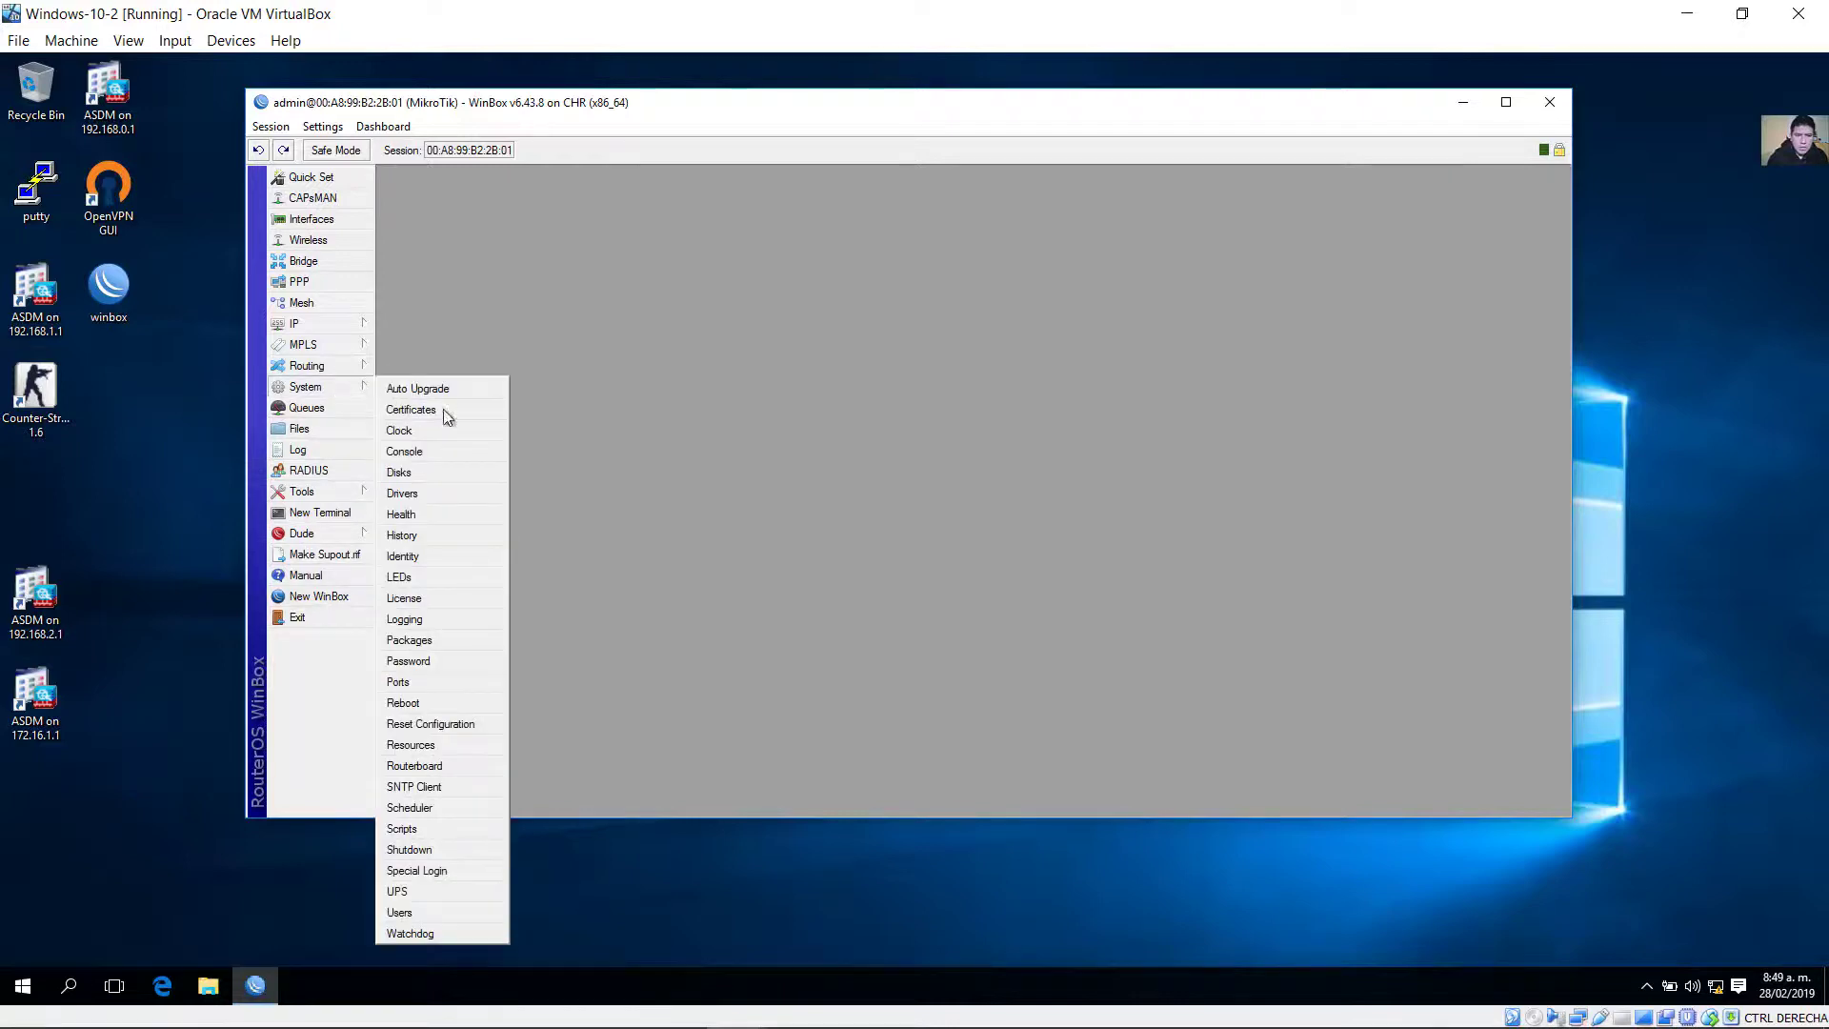
click(440, 644)
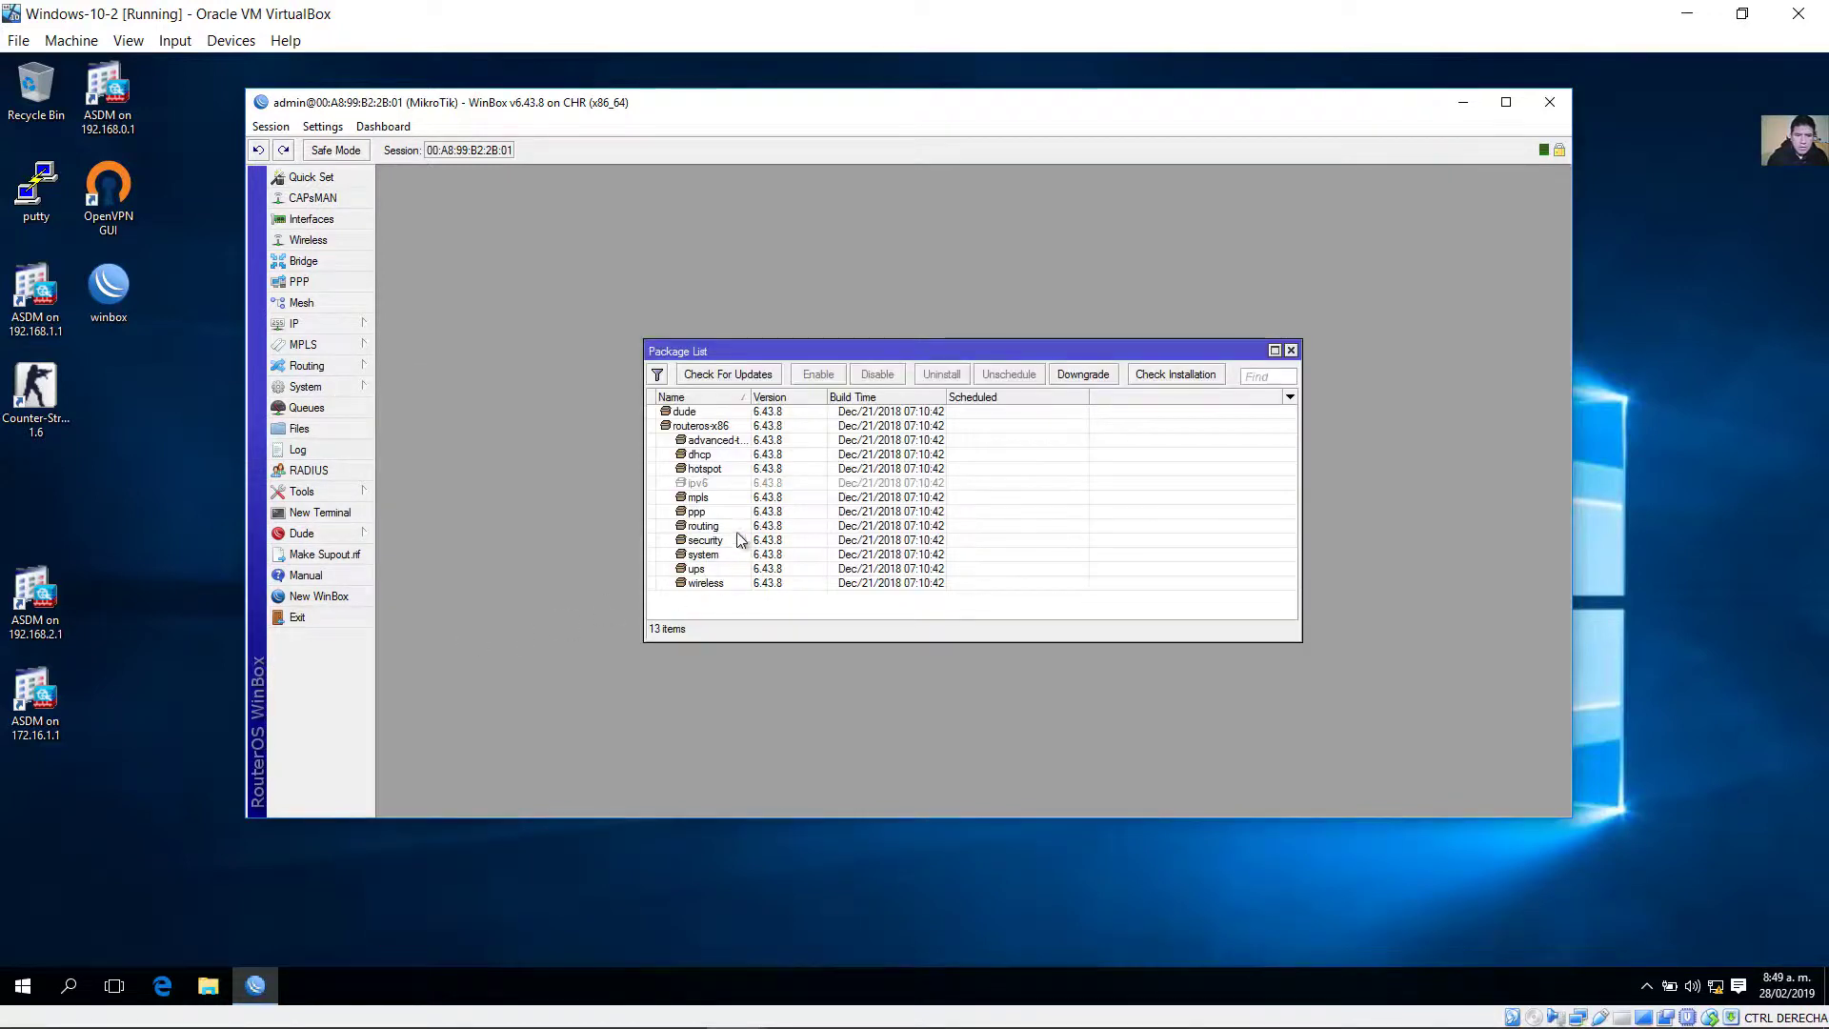
click(797, 484)
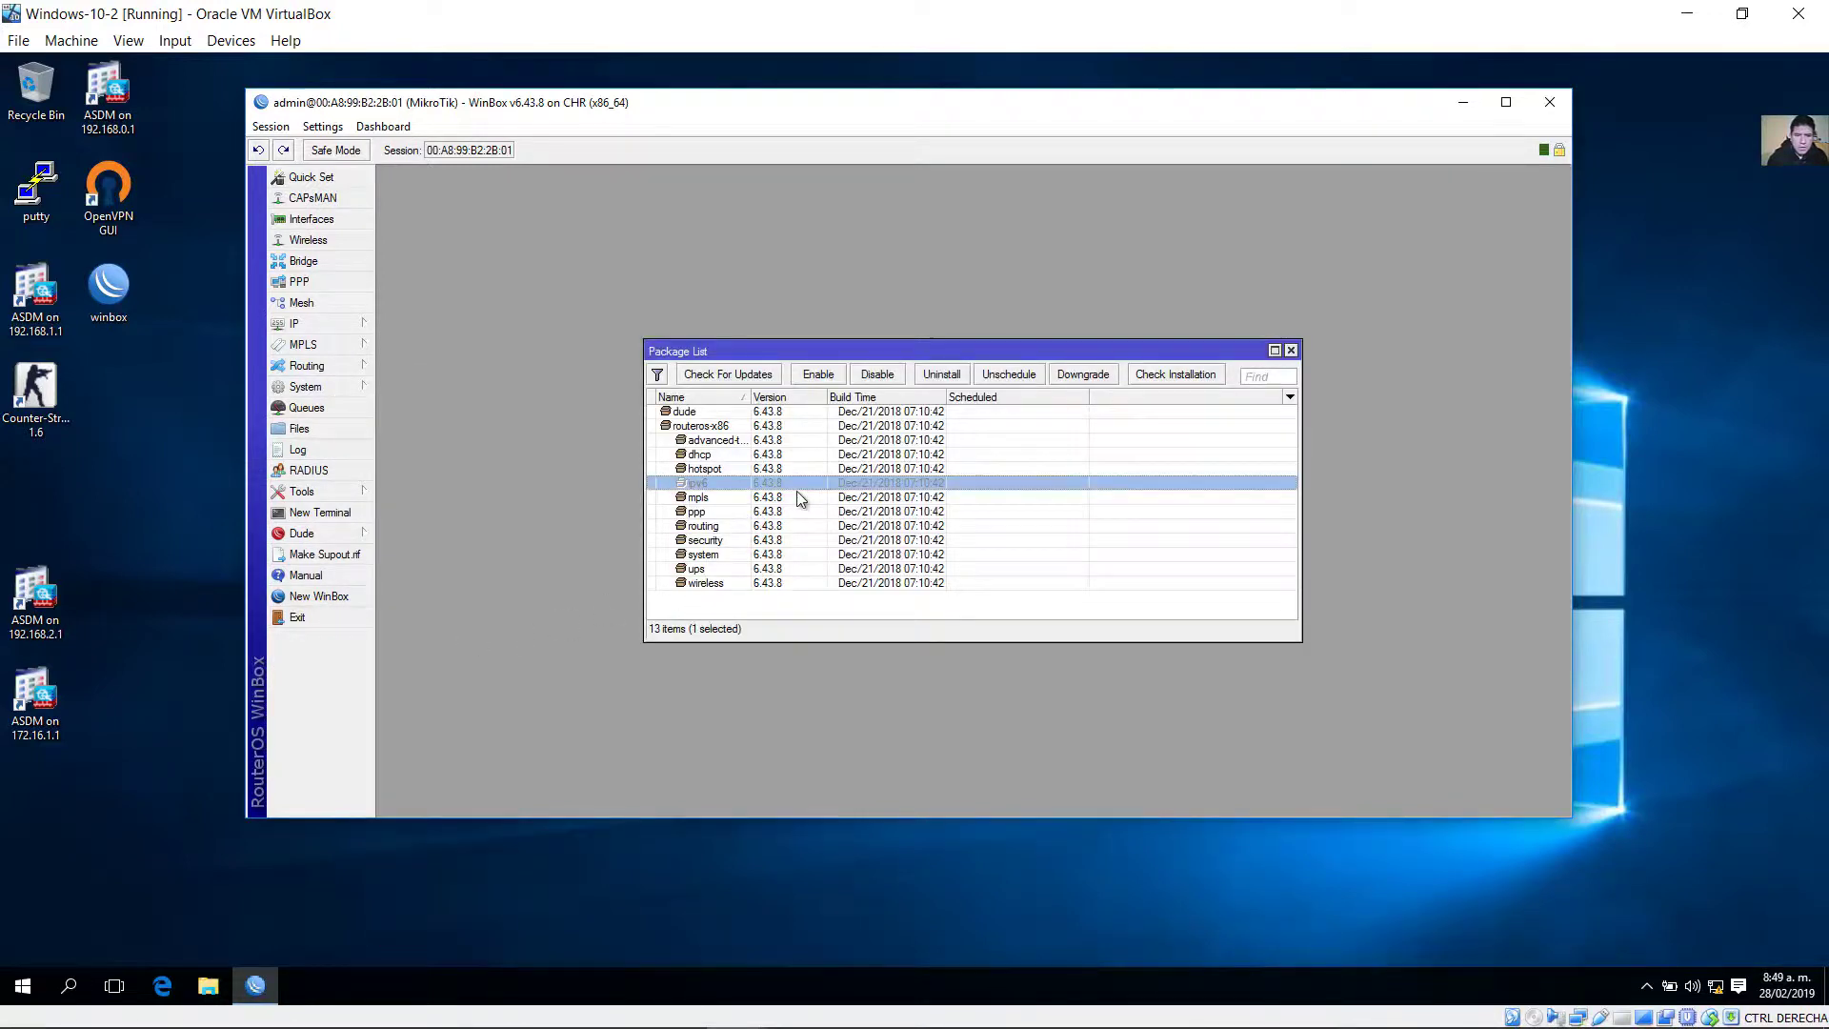
double_click(739, 490)
click(1072, 459)
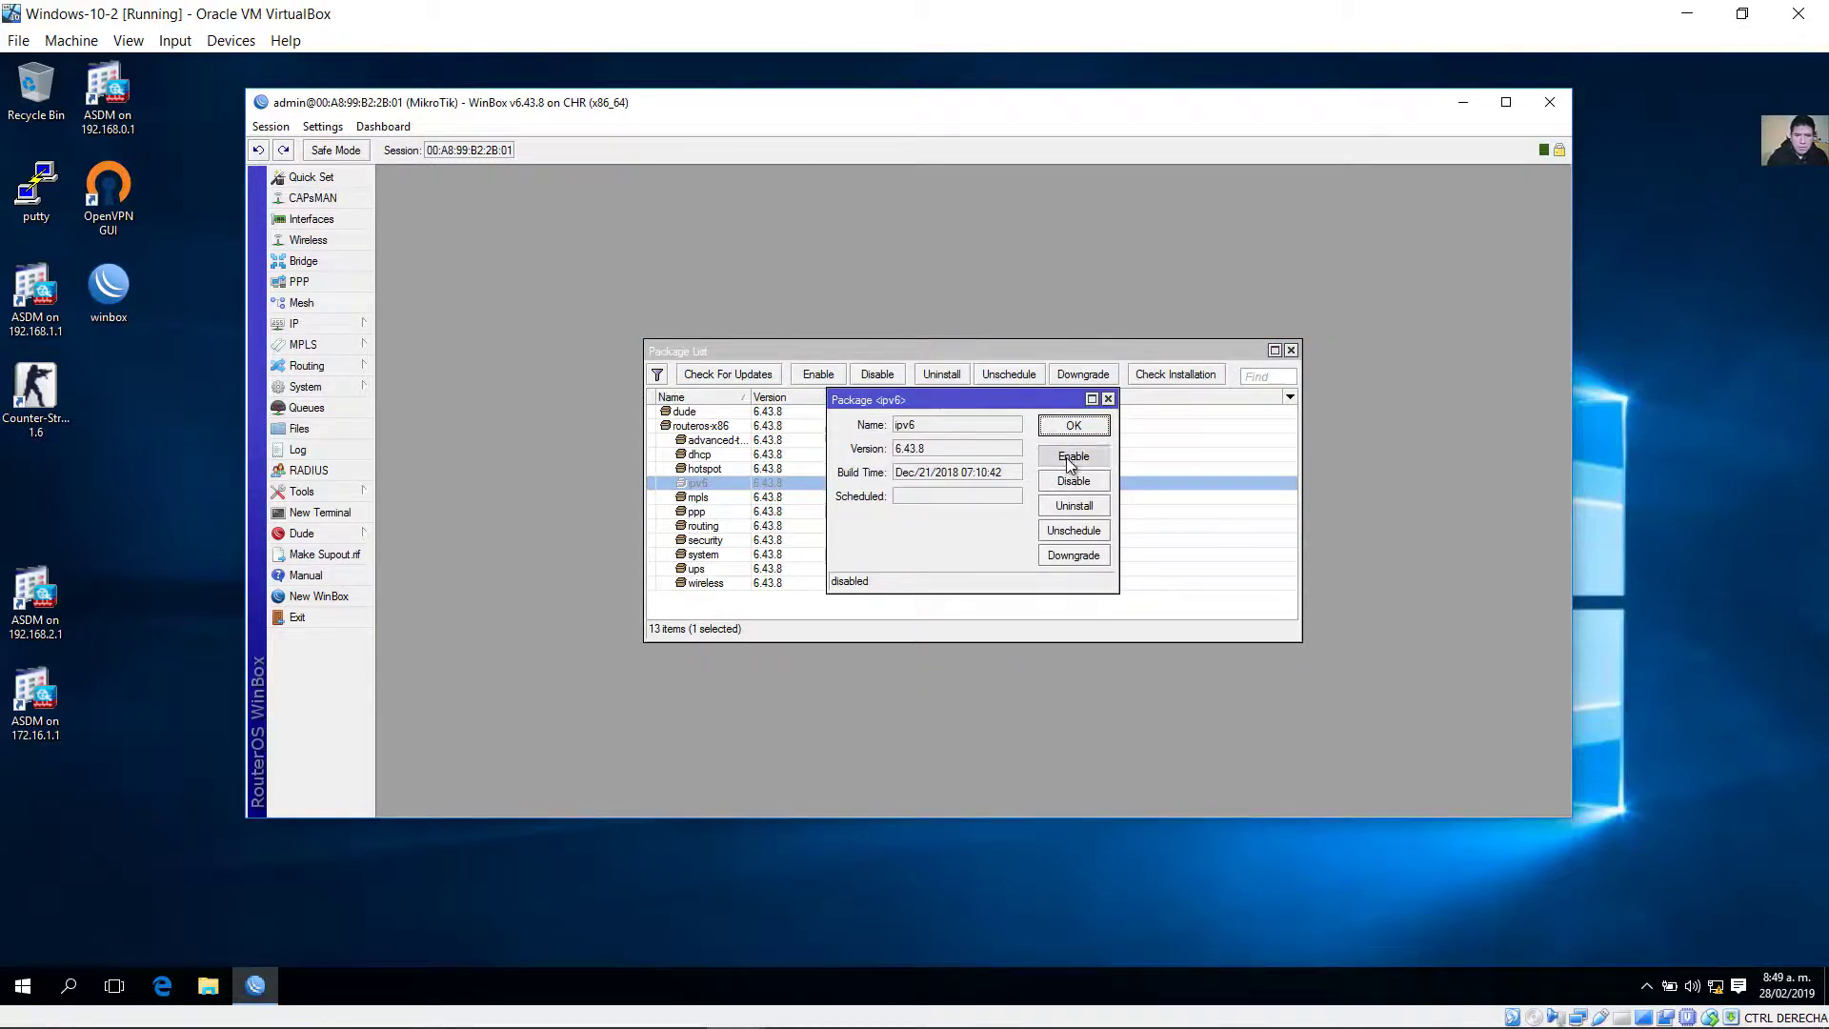
click(1073, 426)
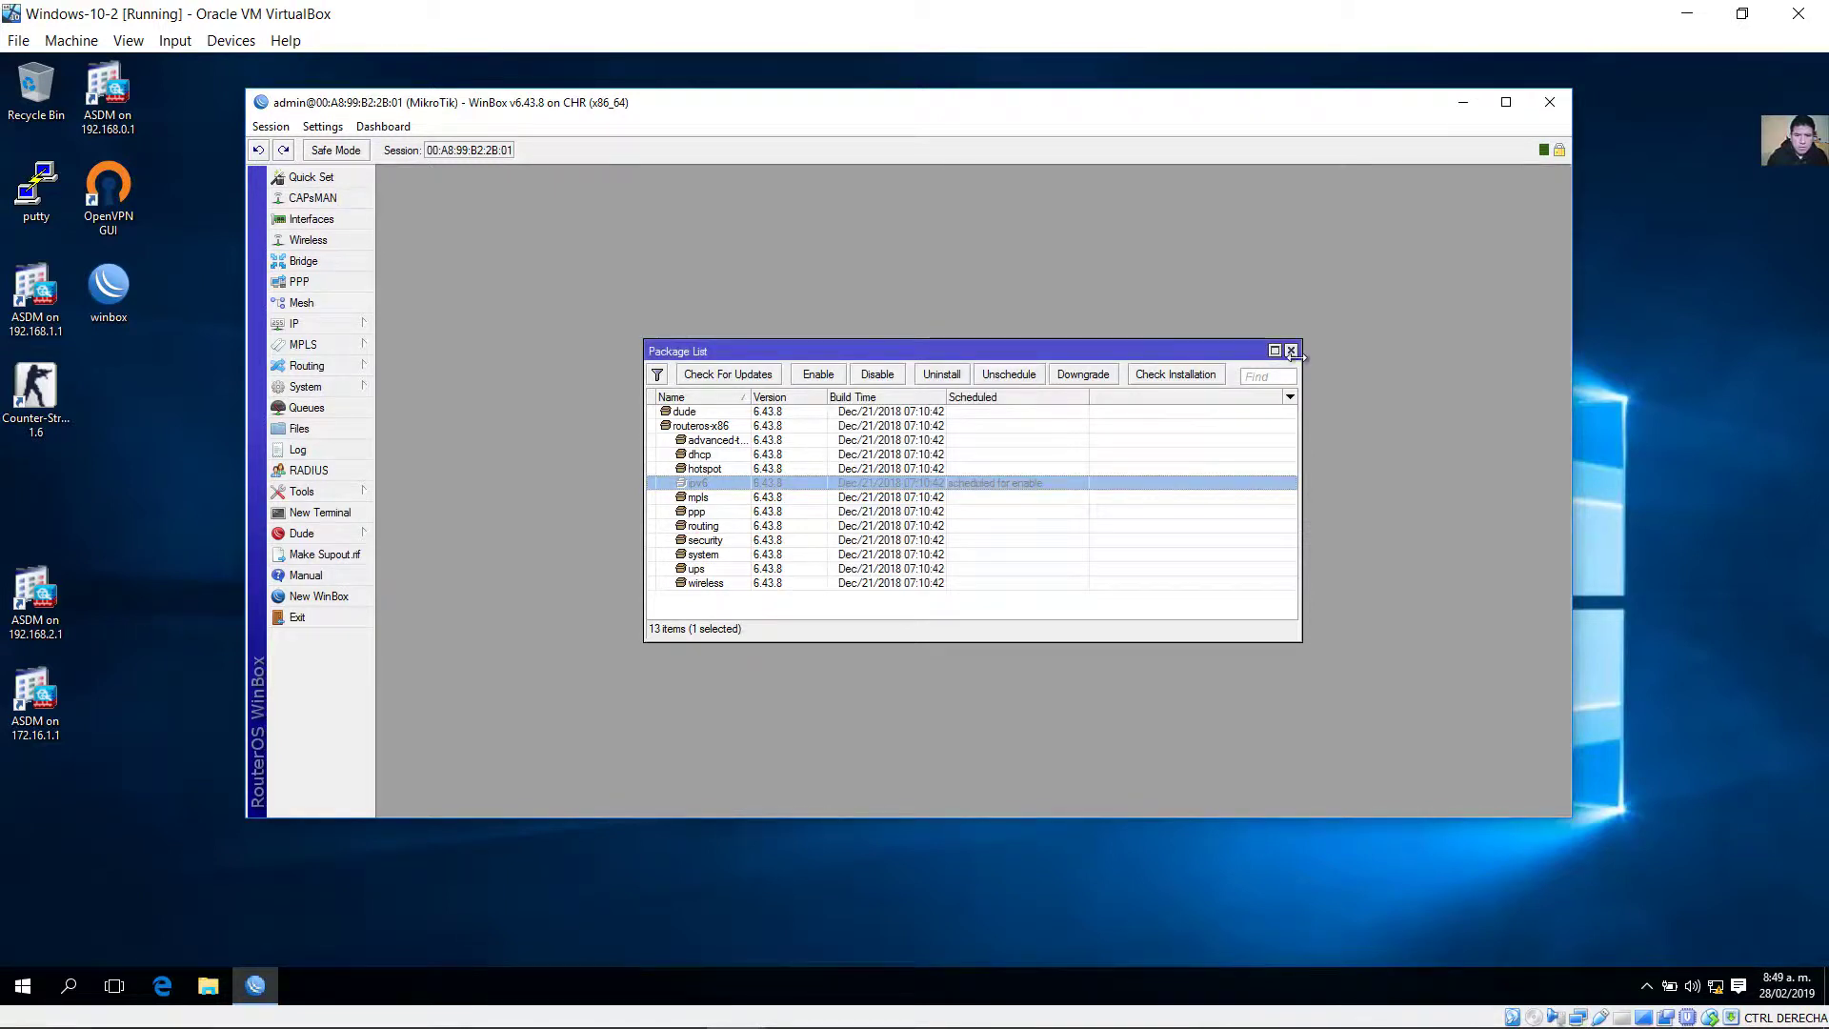
click(1079, 467)
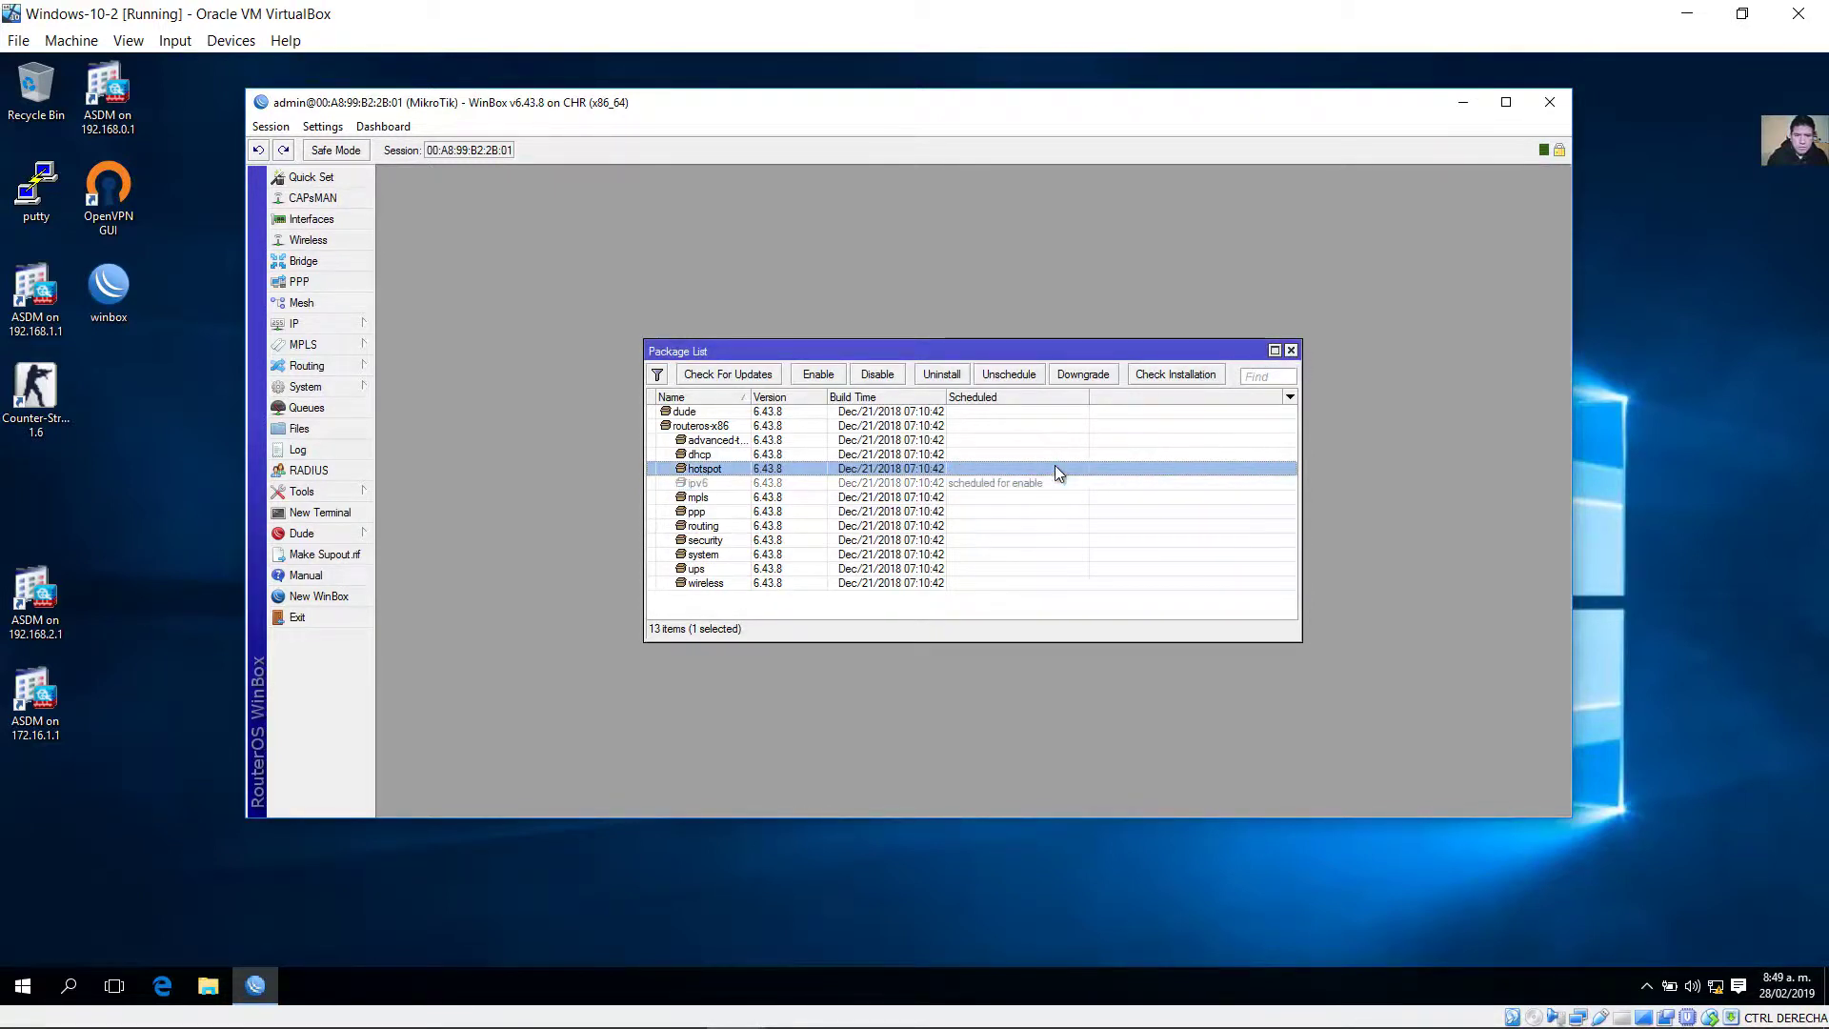
click(1291, 352)
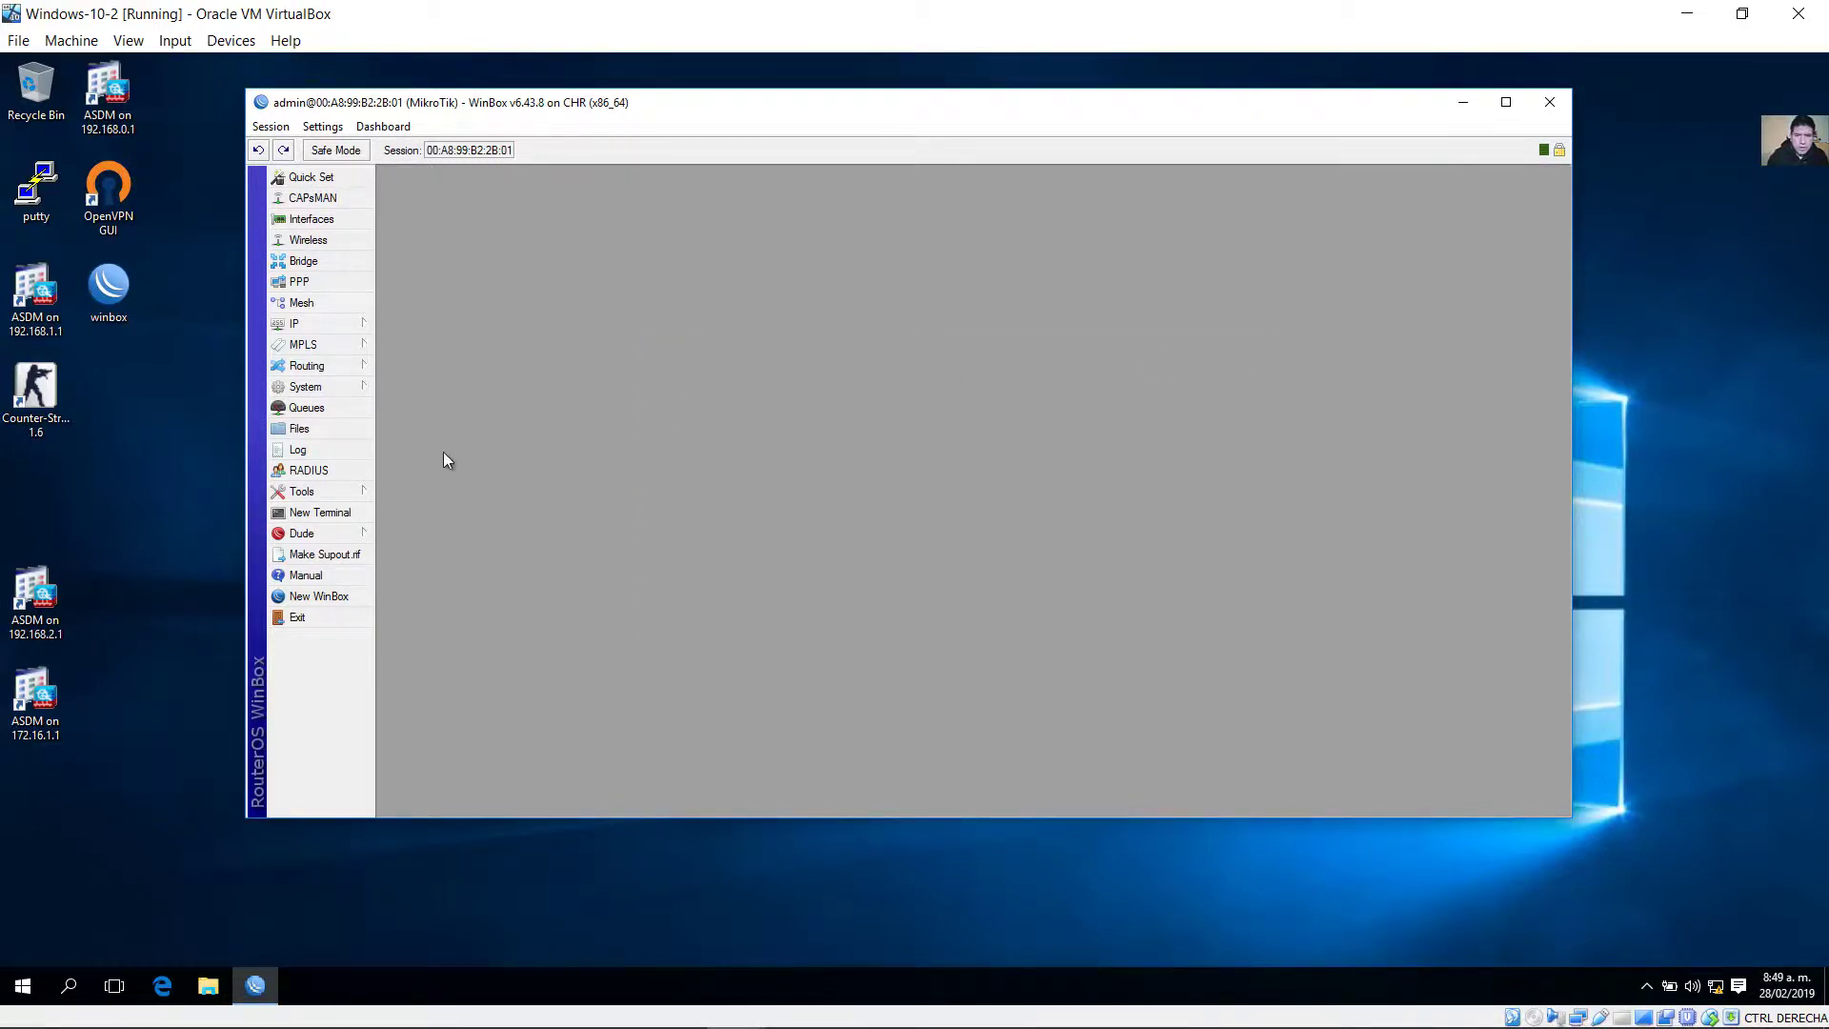
Reboot the router to apply the package change and minimize the Windows-10-2 virtual machine.
click(346, 386)
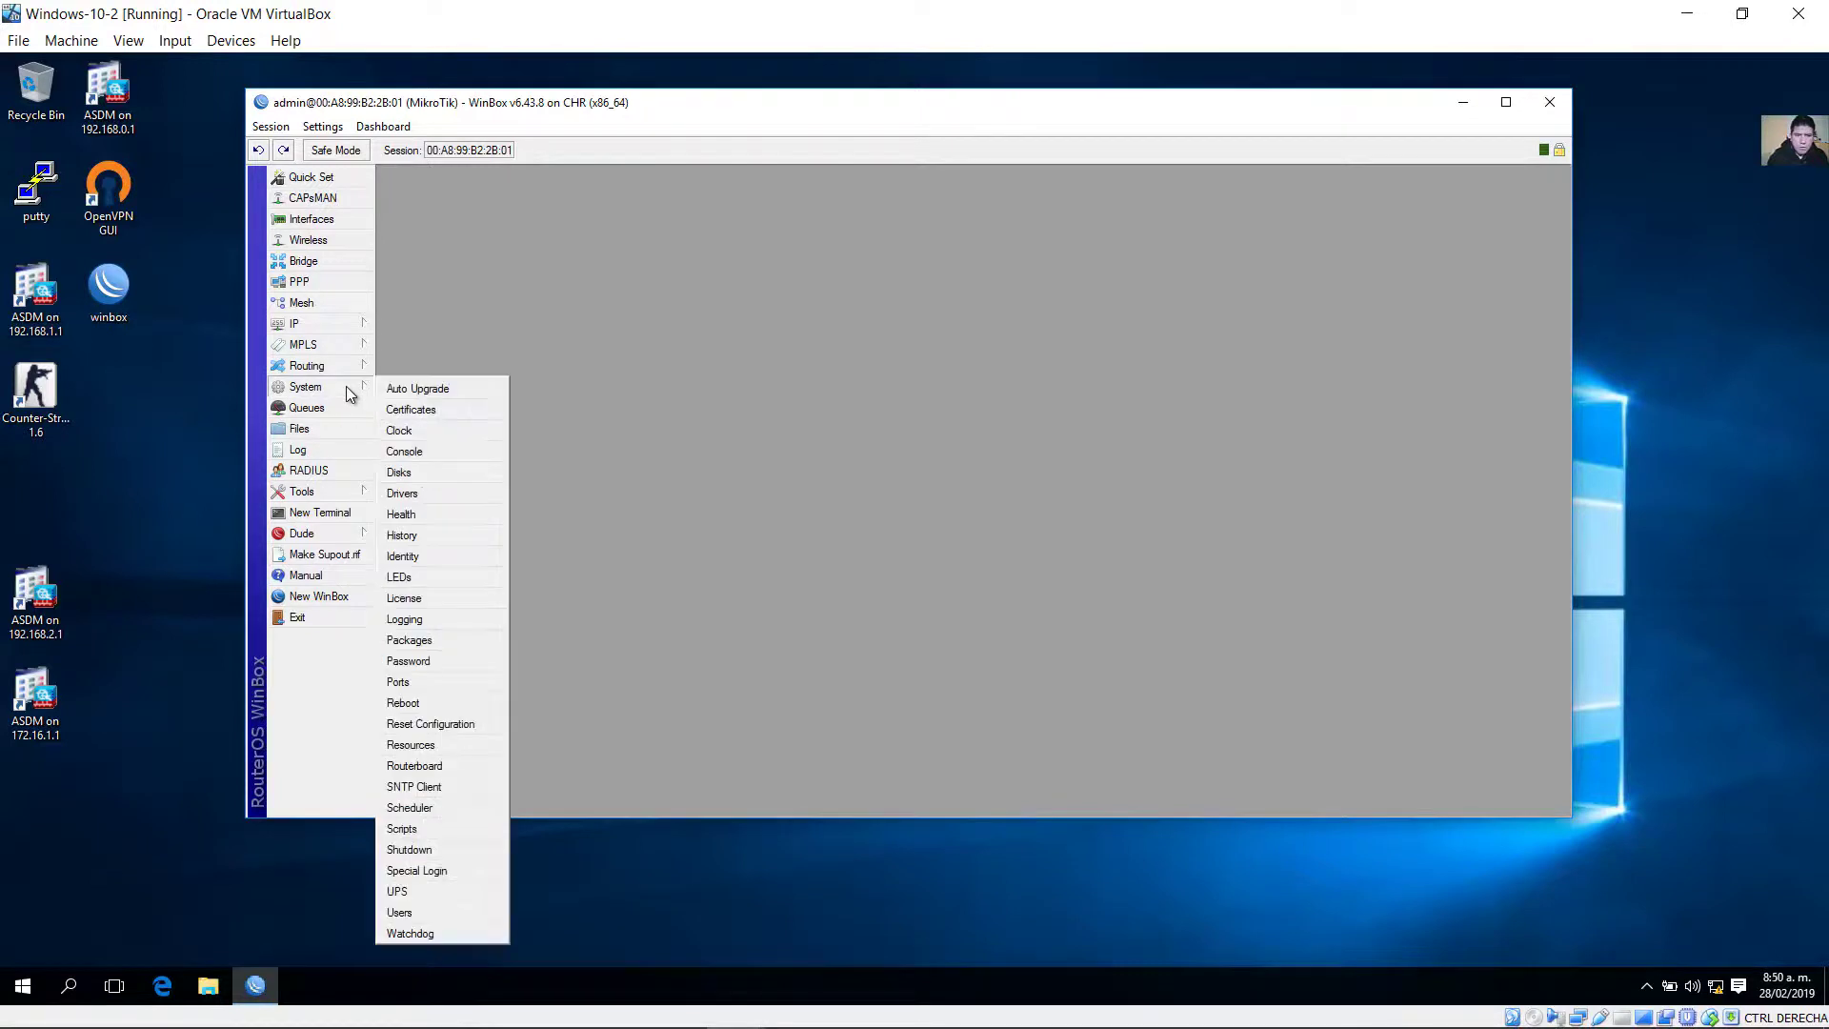
click(423, 705)
click(900, 485)
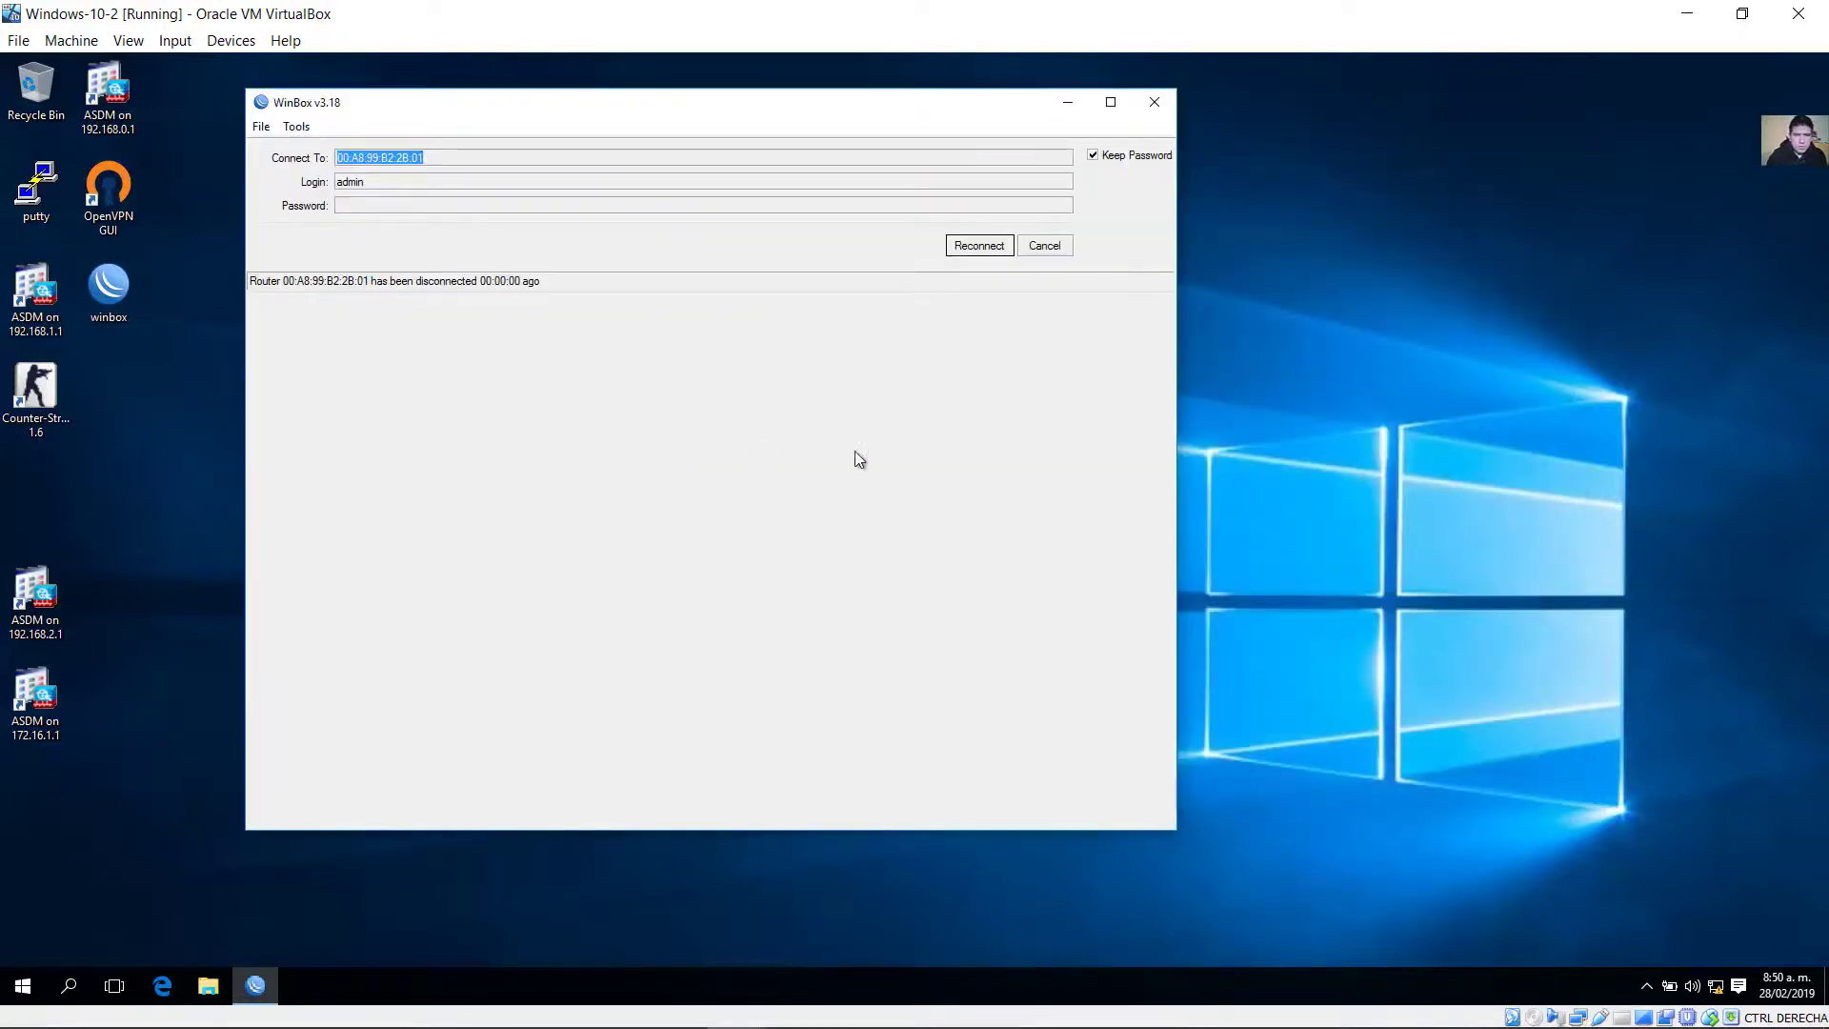
click(1687, 14)
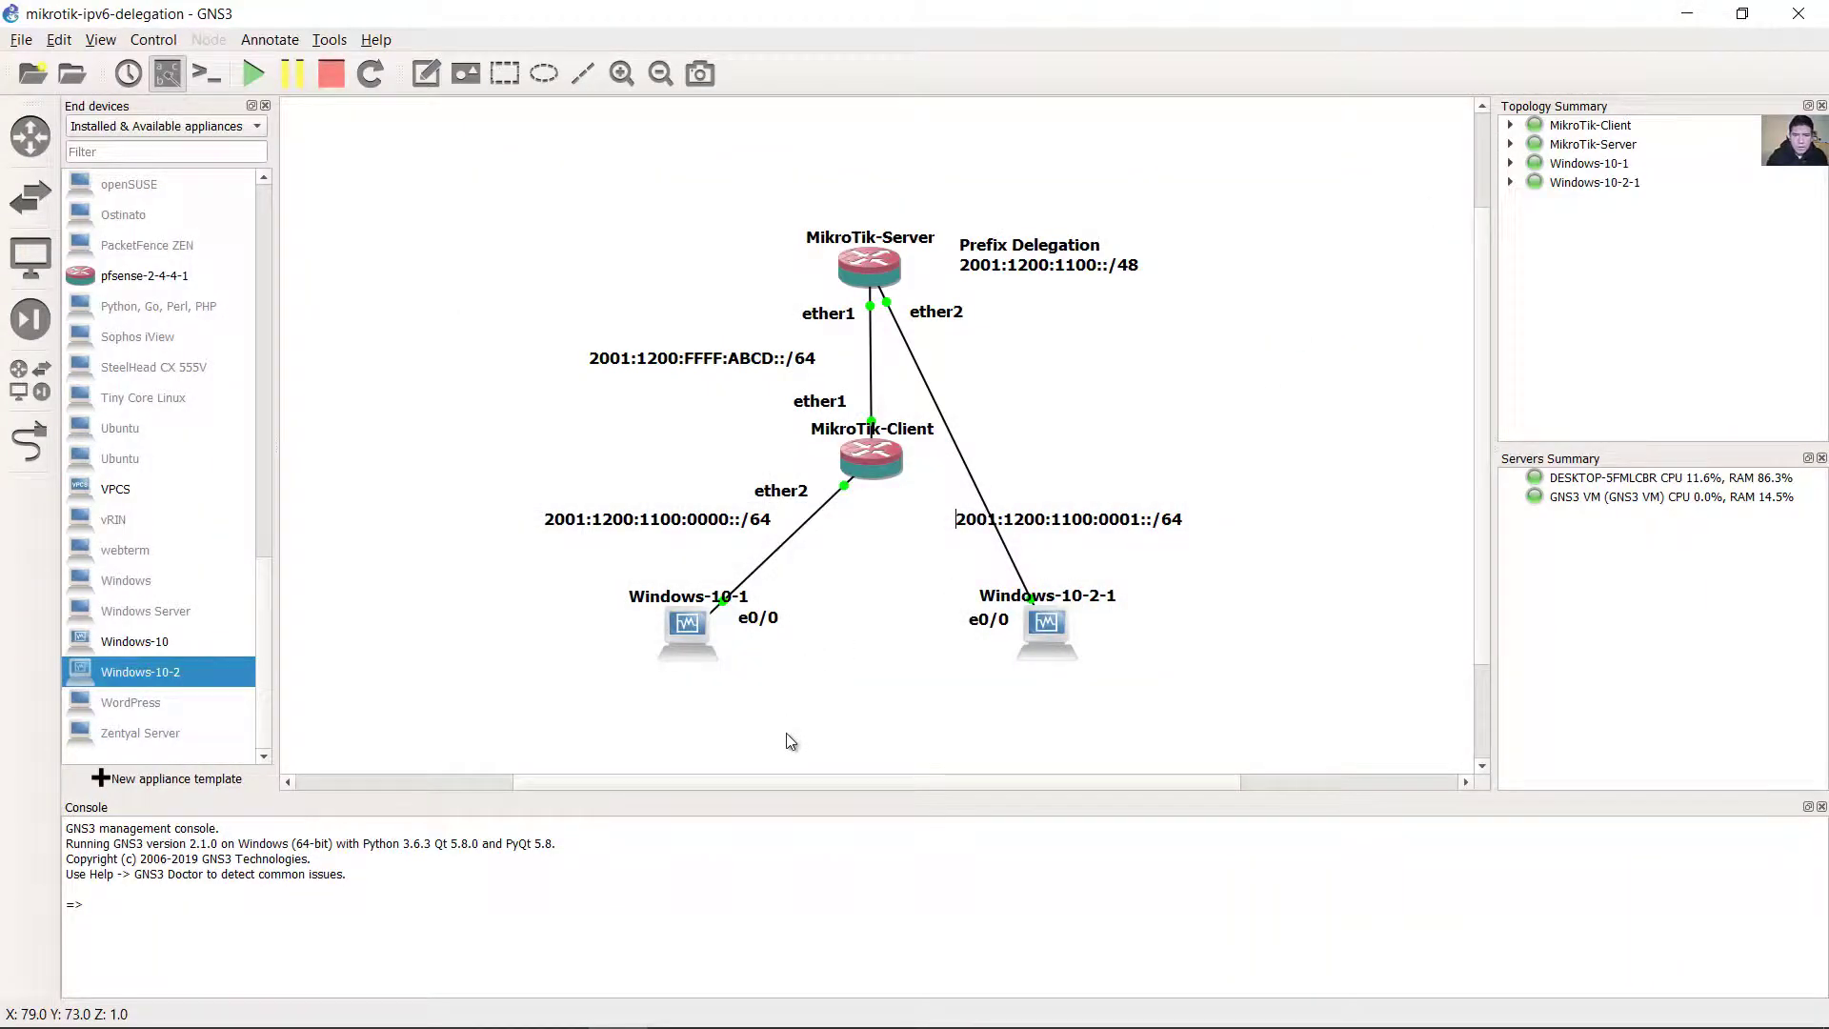
drag(887, 562, 802, 421)
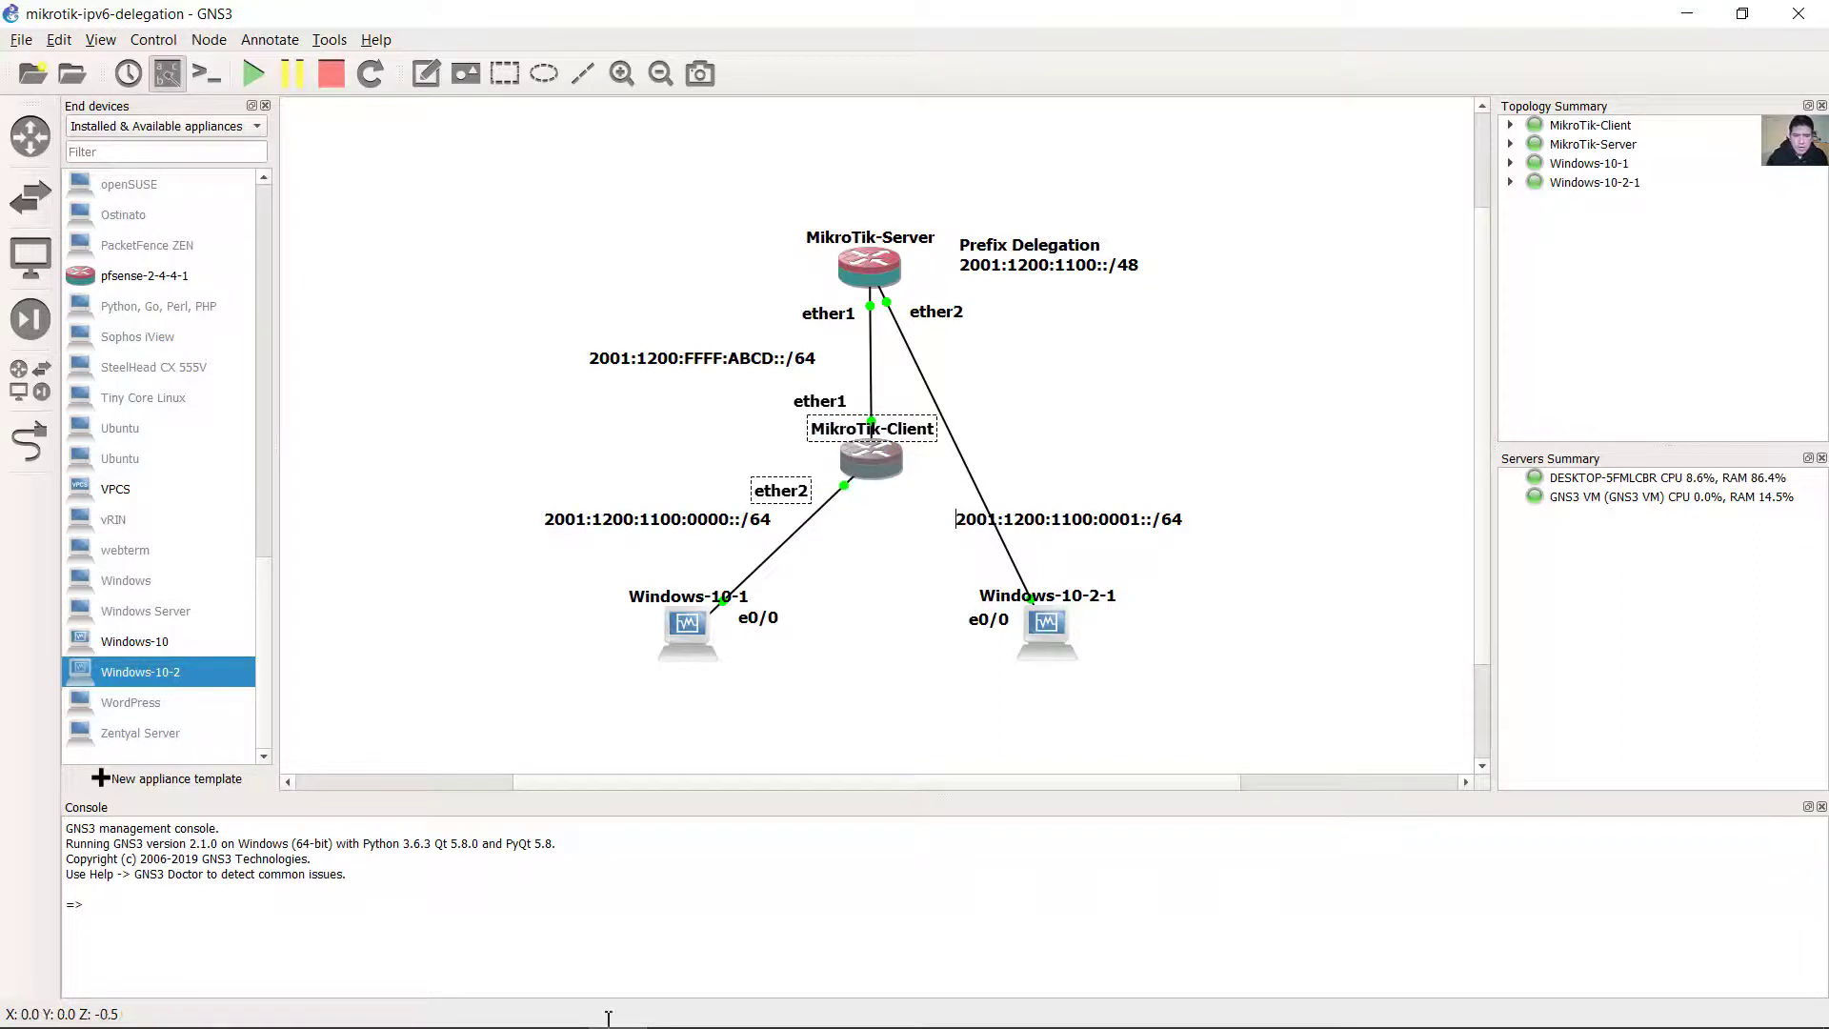
click(735, 1011)
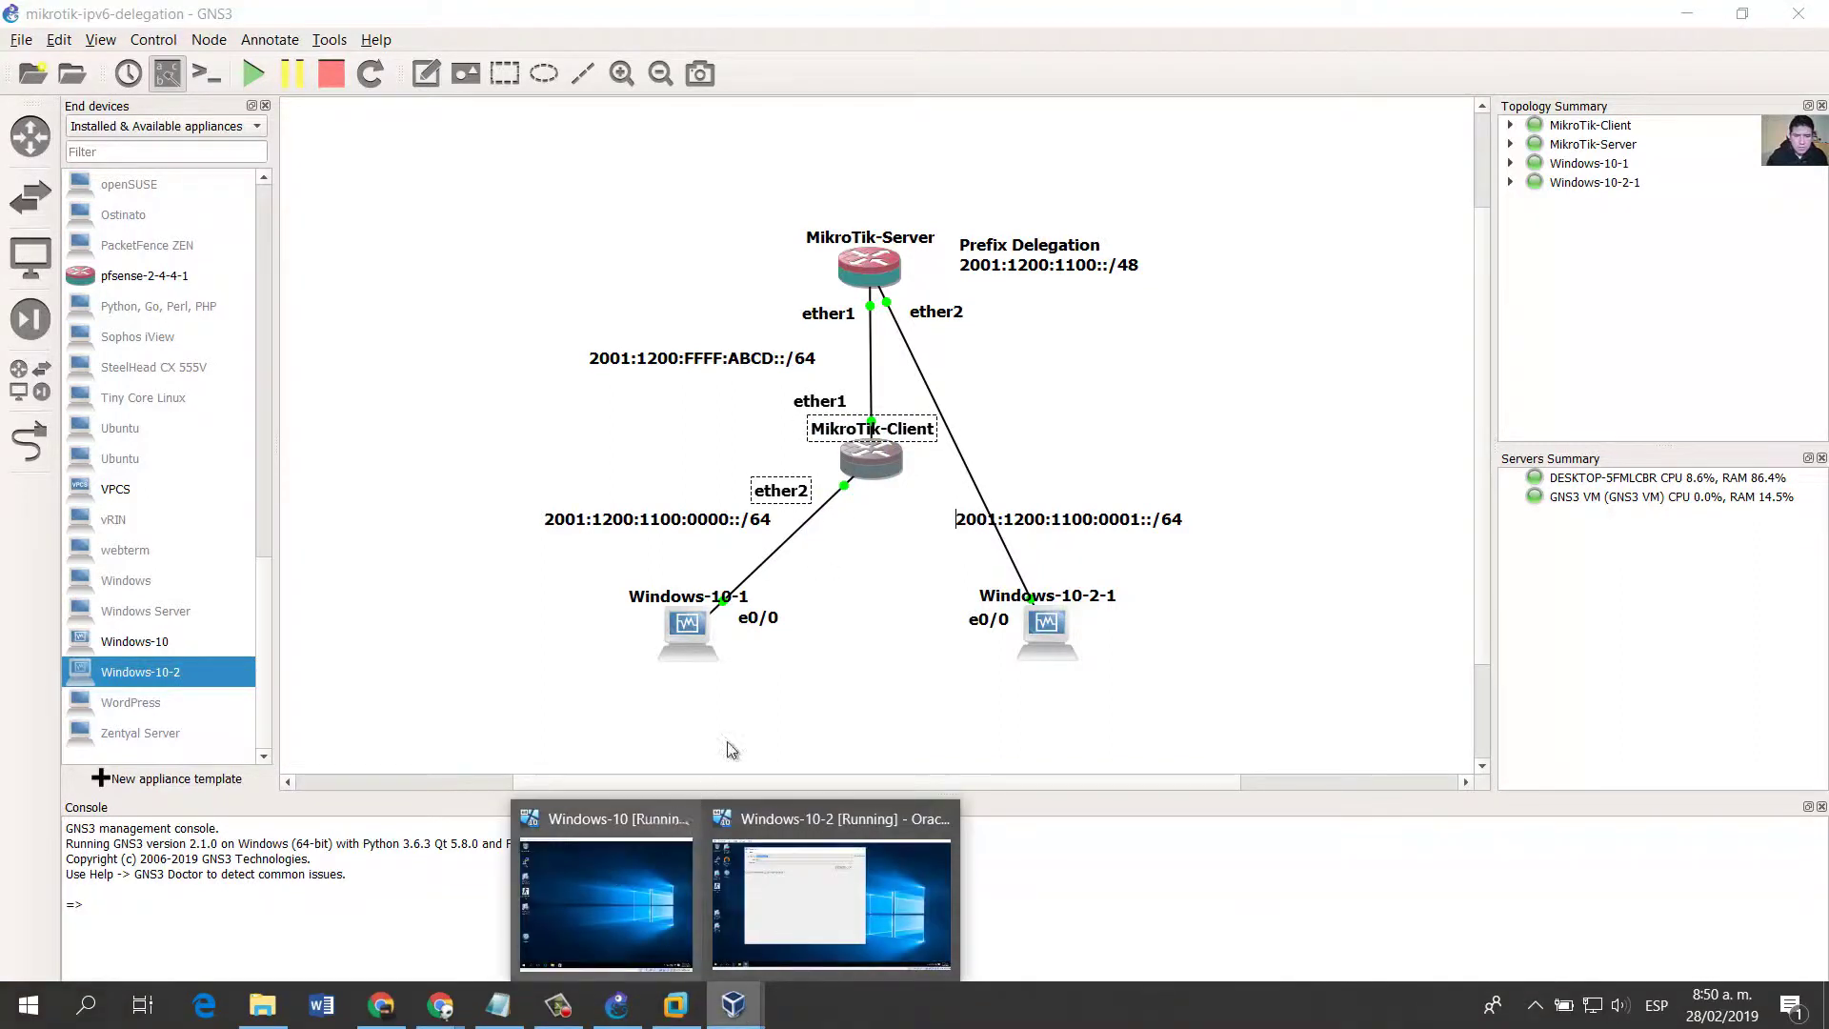
drag(802, 707, 524, 569)
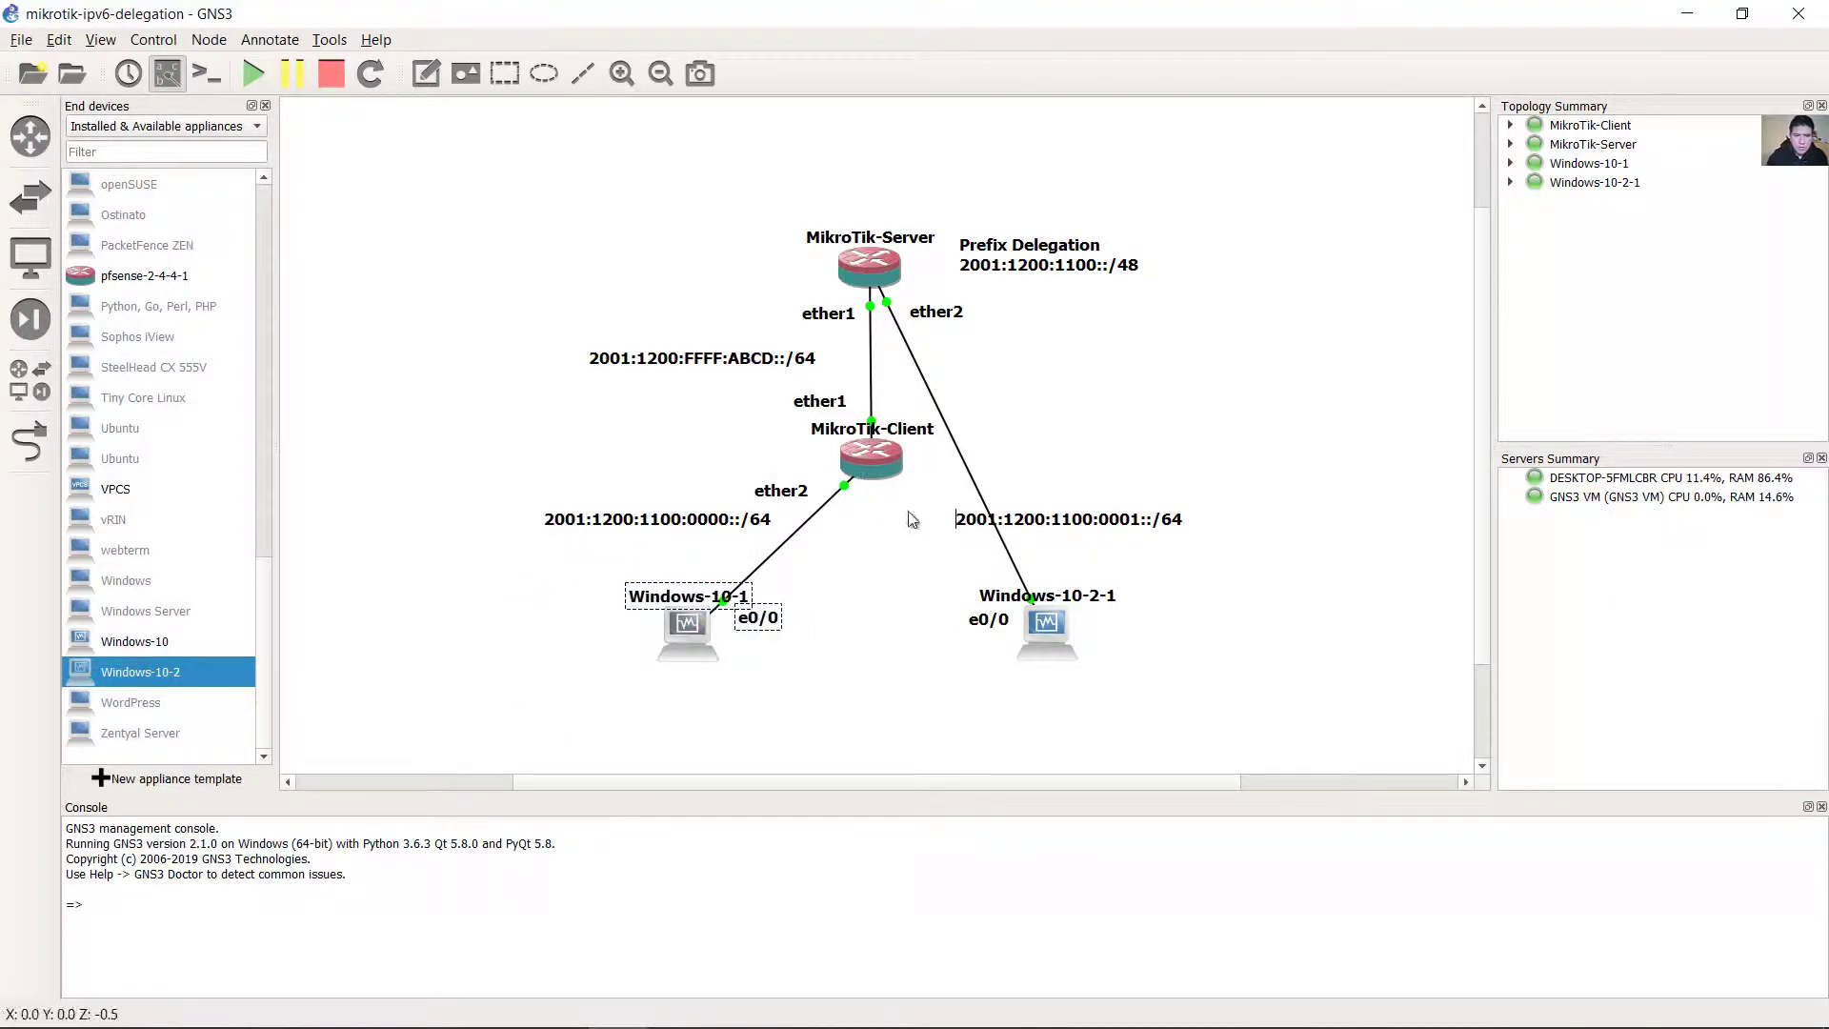
click(879, 539)
click(870, 459)
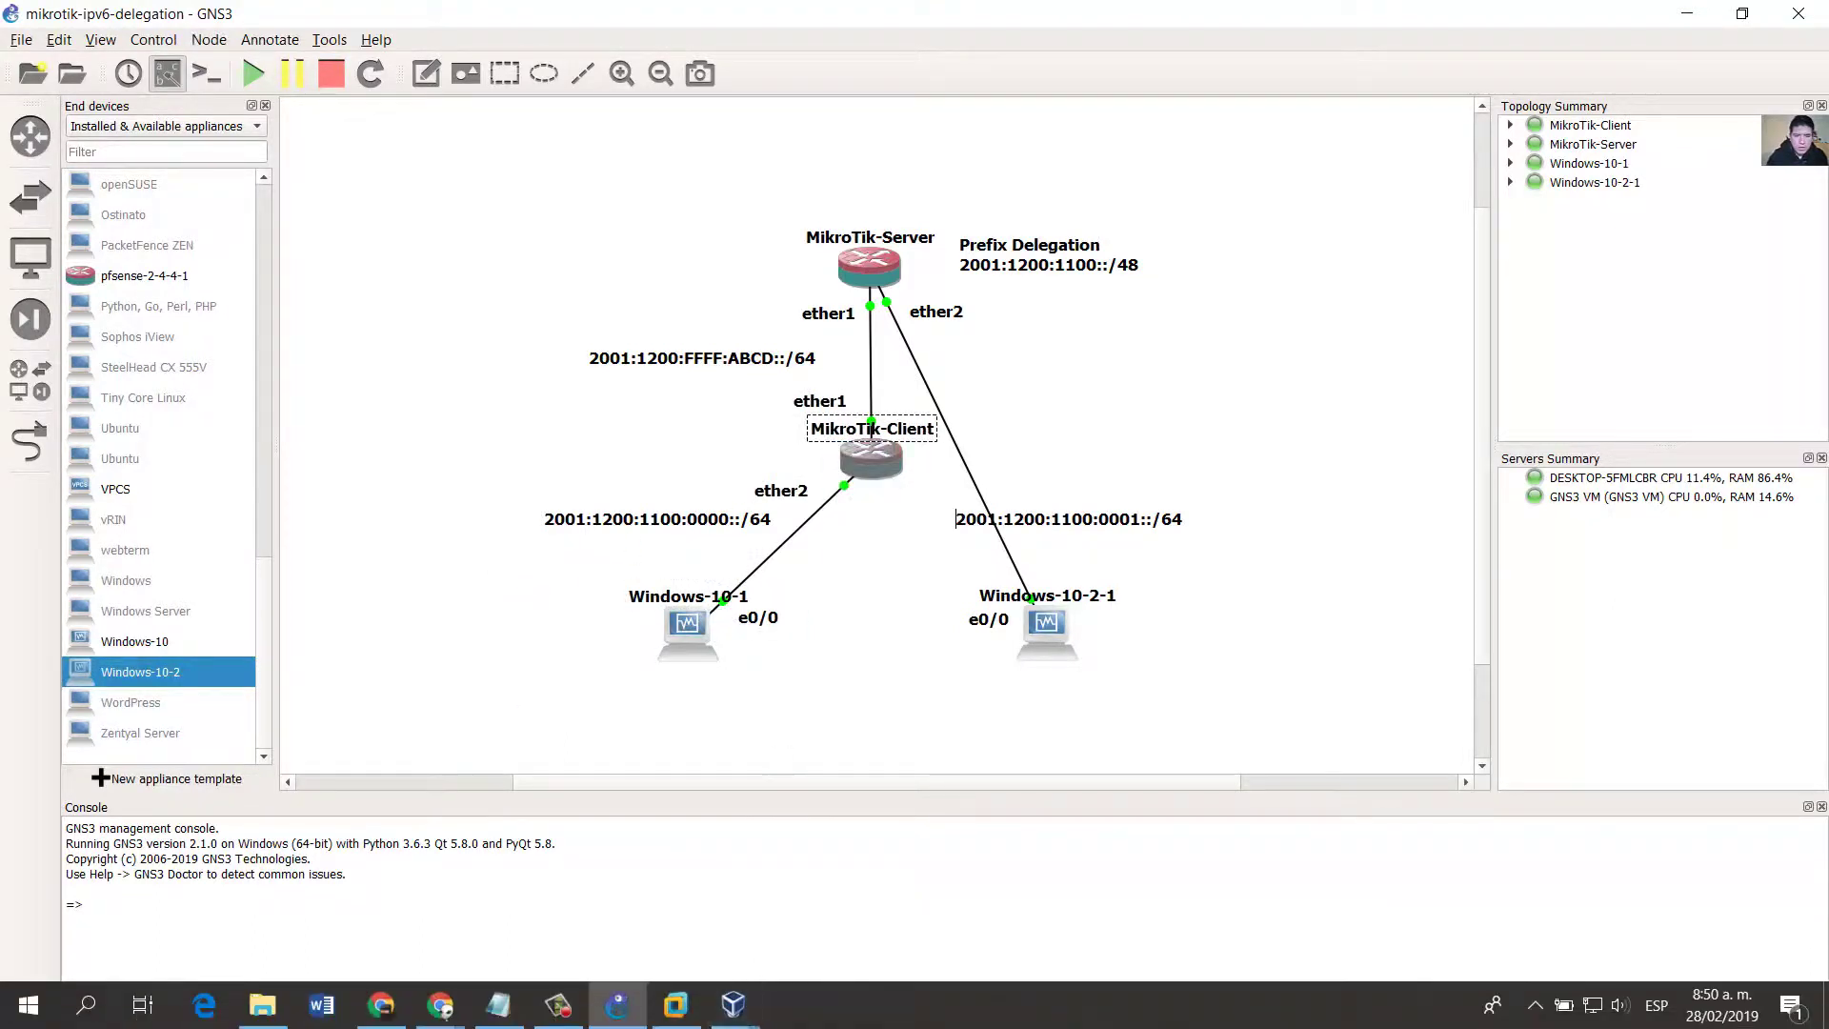
Switch to the Windows-10 virtual machine, maximize its window and launch WinBox.
click(736, 1005)
click(606, 905)
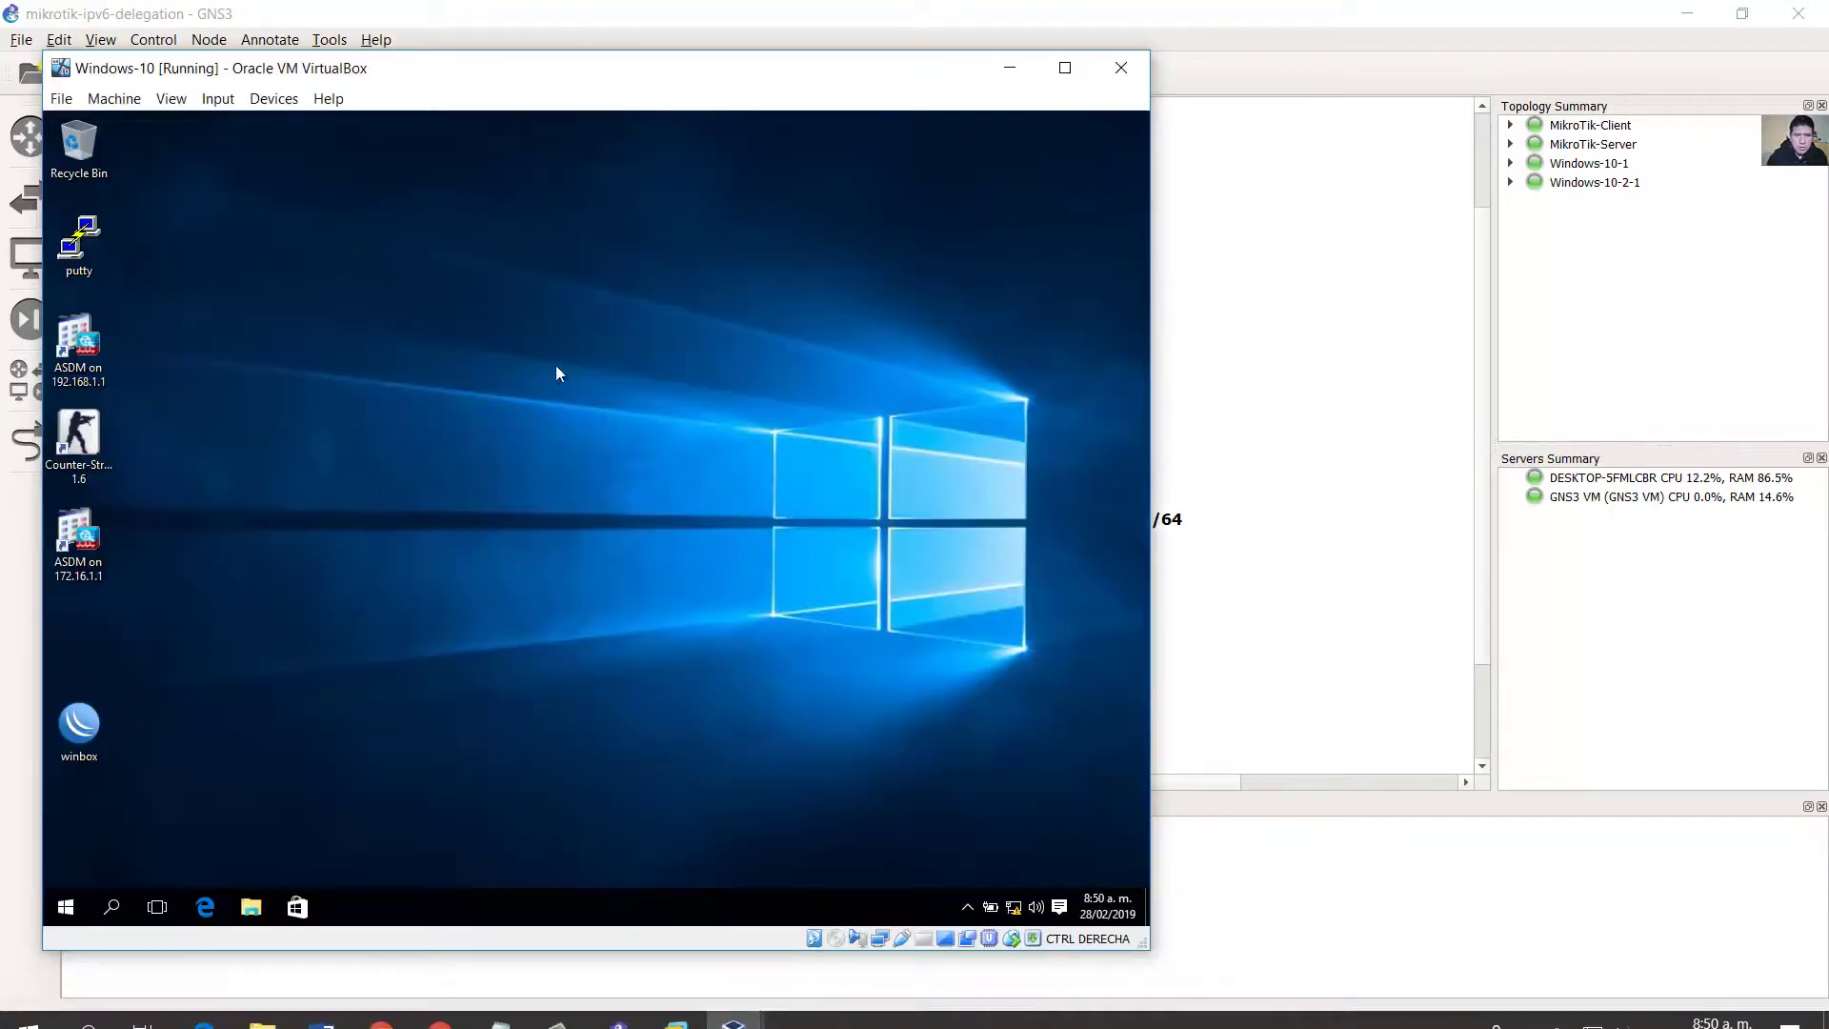
click(1065, 67)
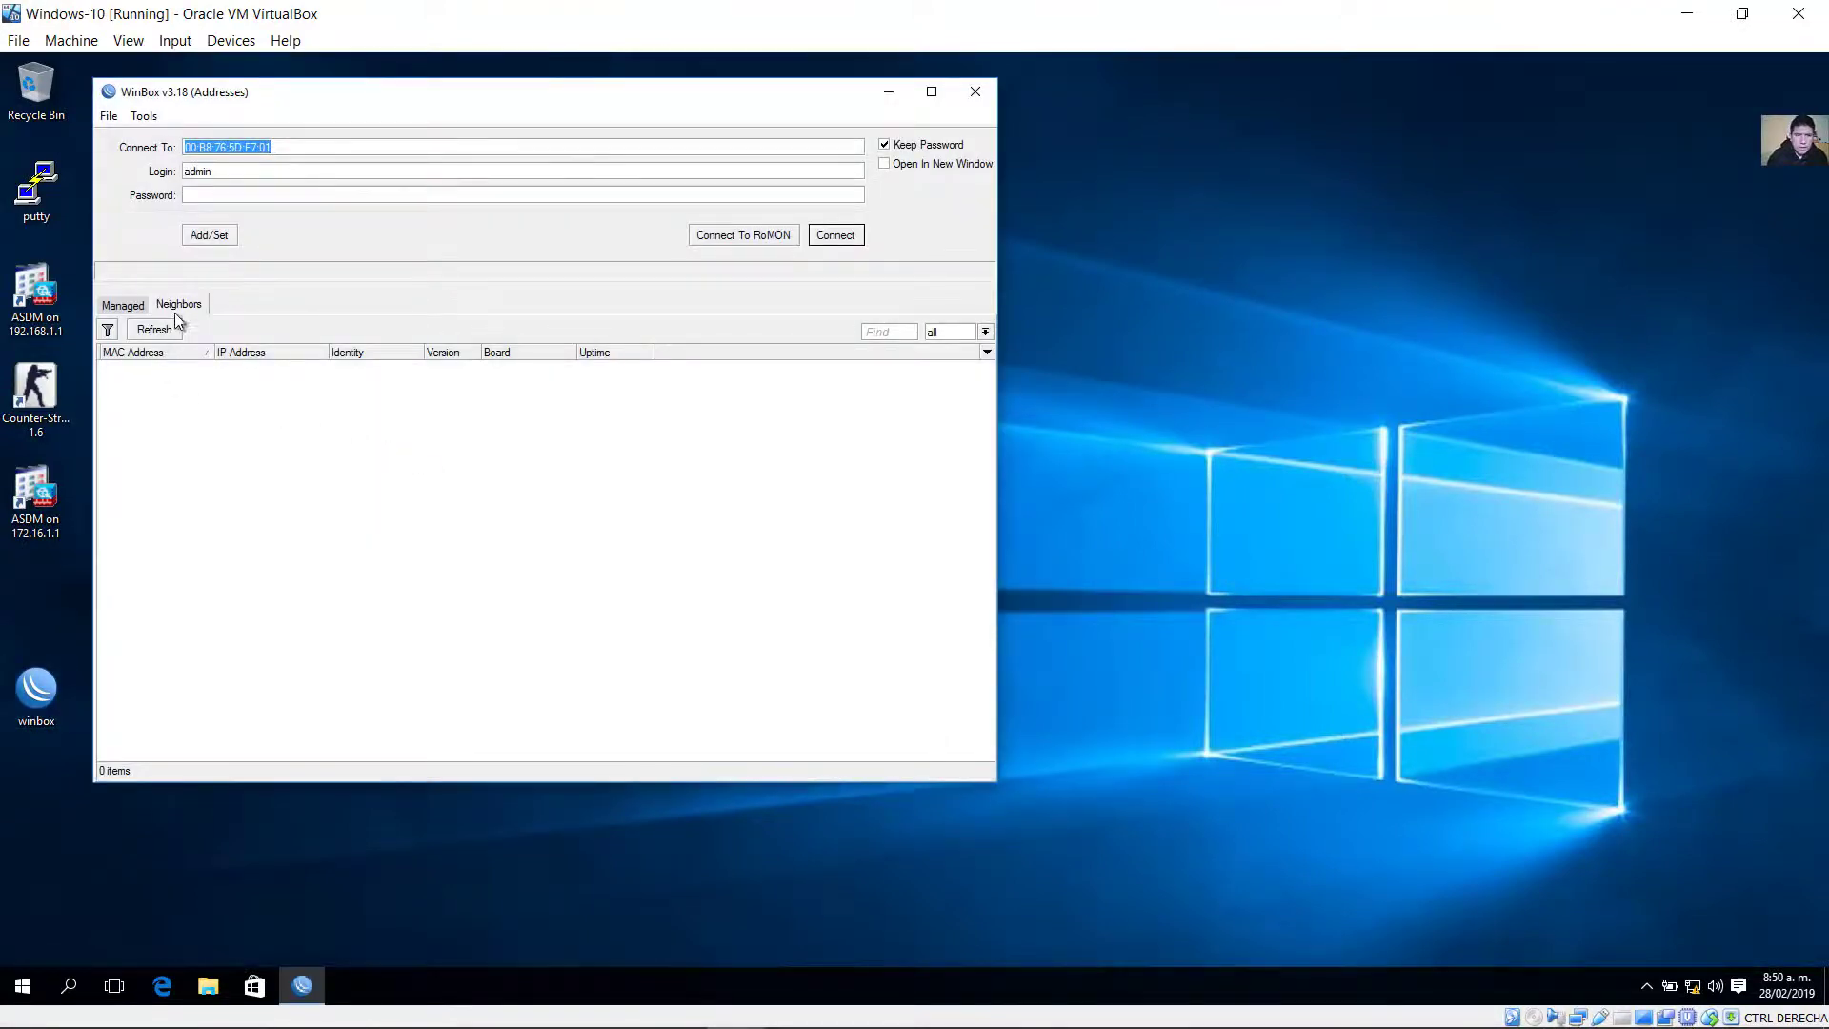
Connect WinBox to the neighboring router 00:A8:99:3C:5B:01 with the admin login and enlarge the session window.
click(183, 303)
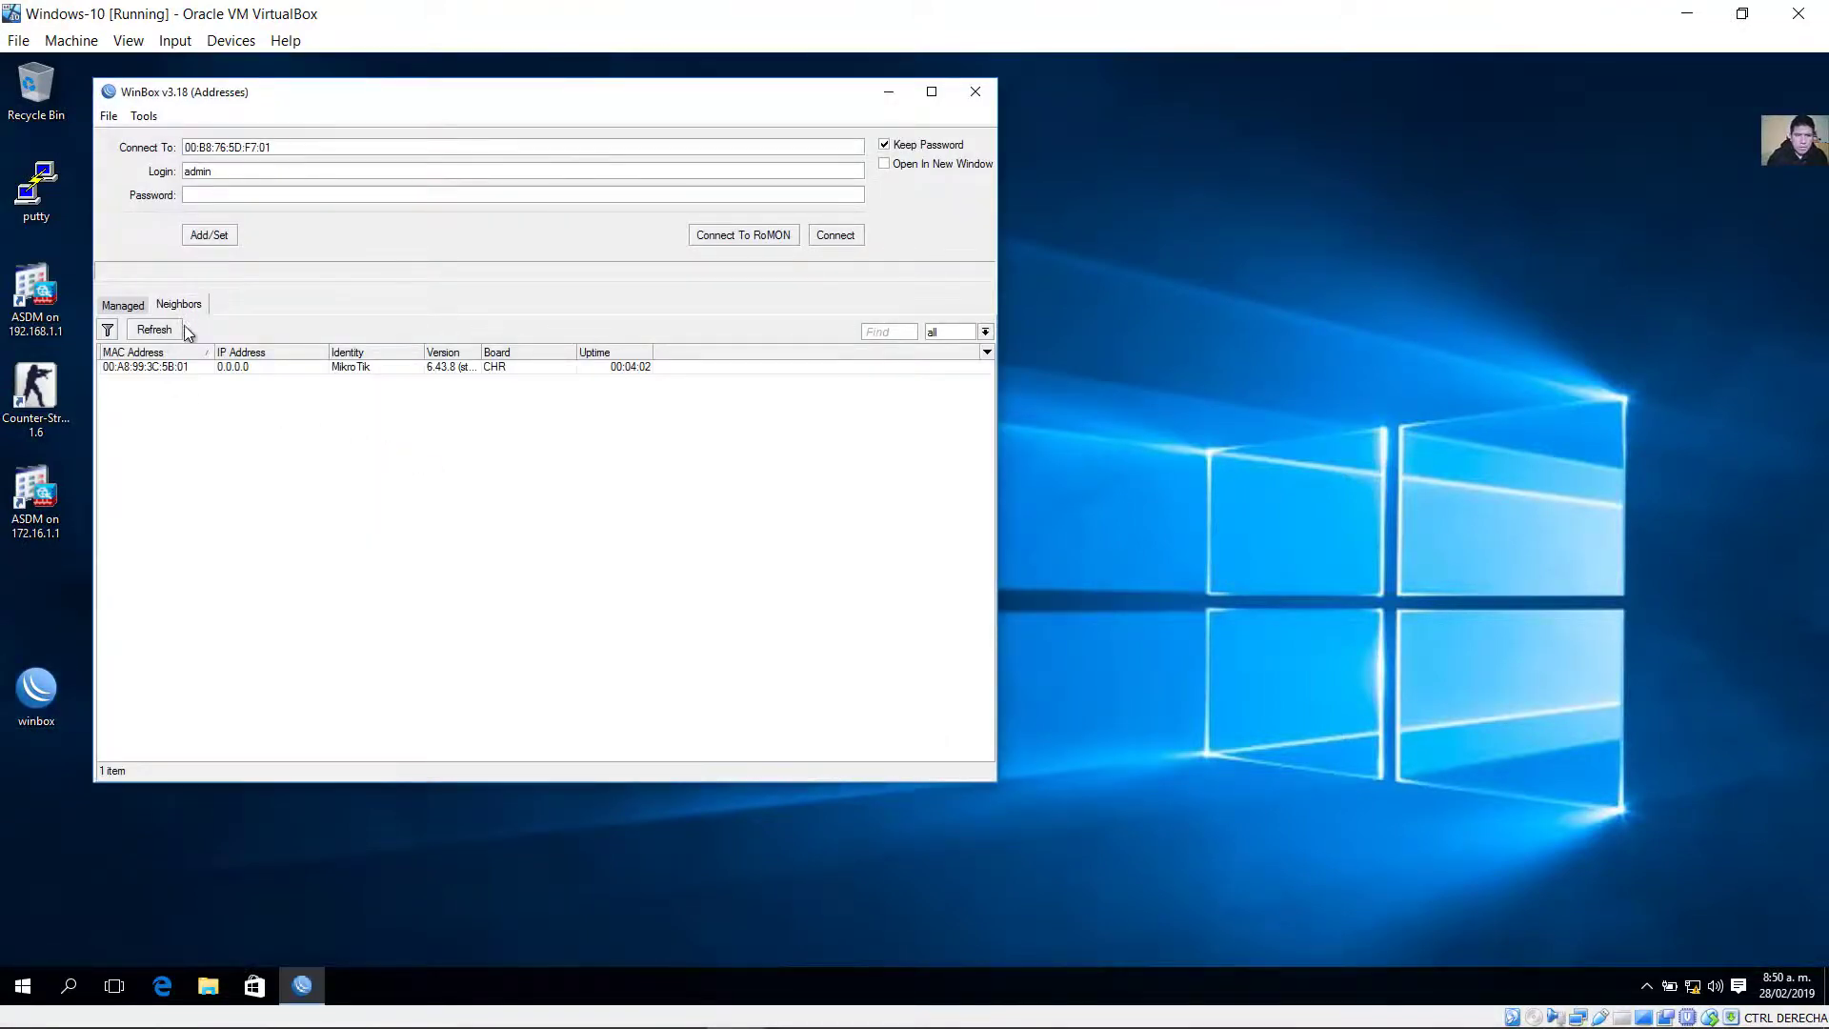
click(179, 367)
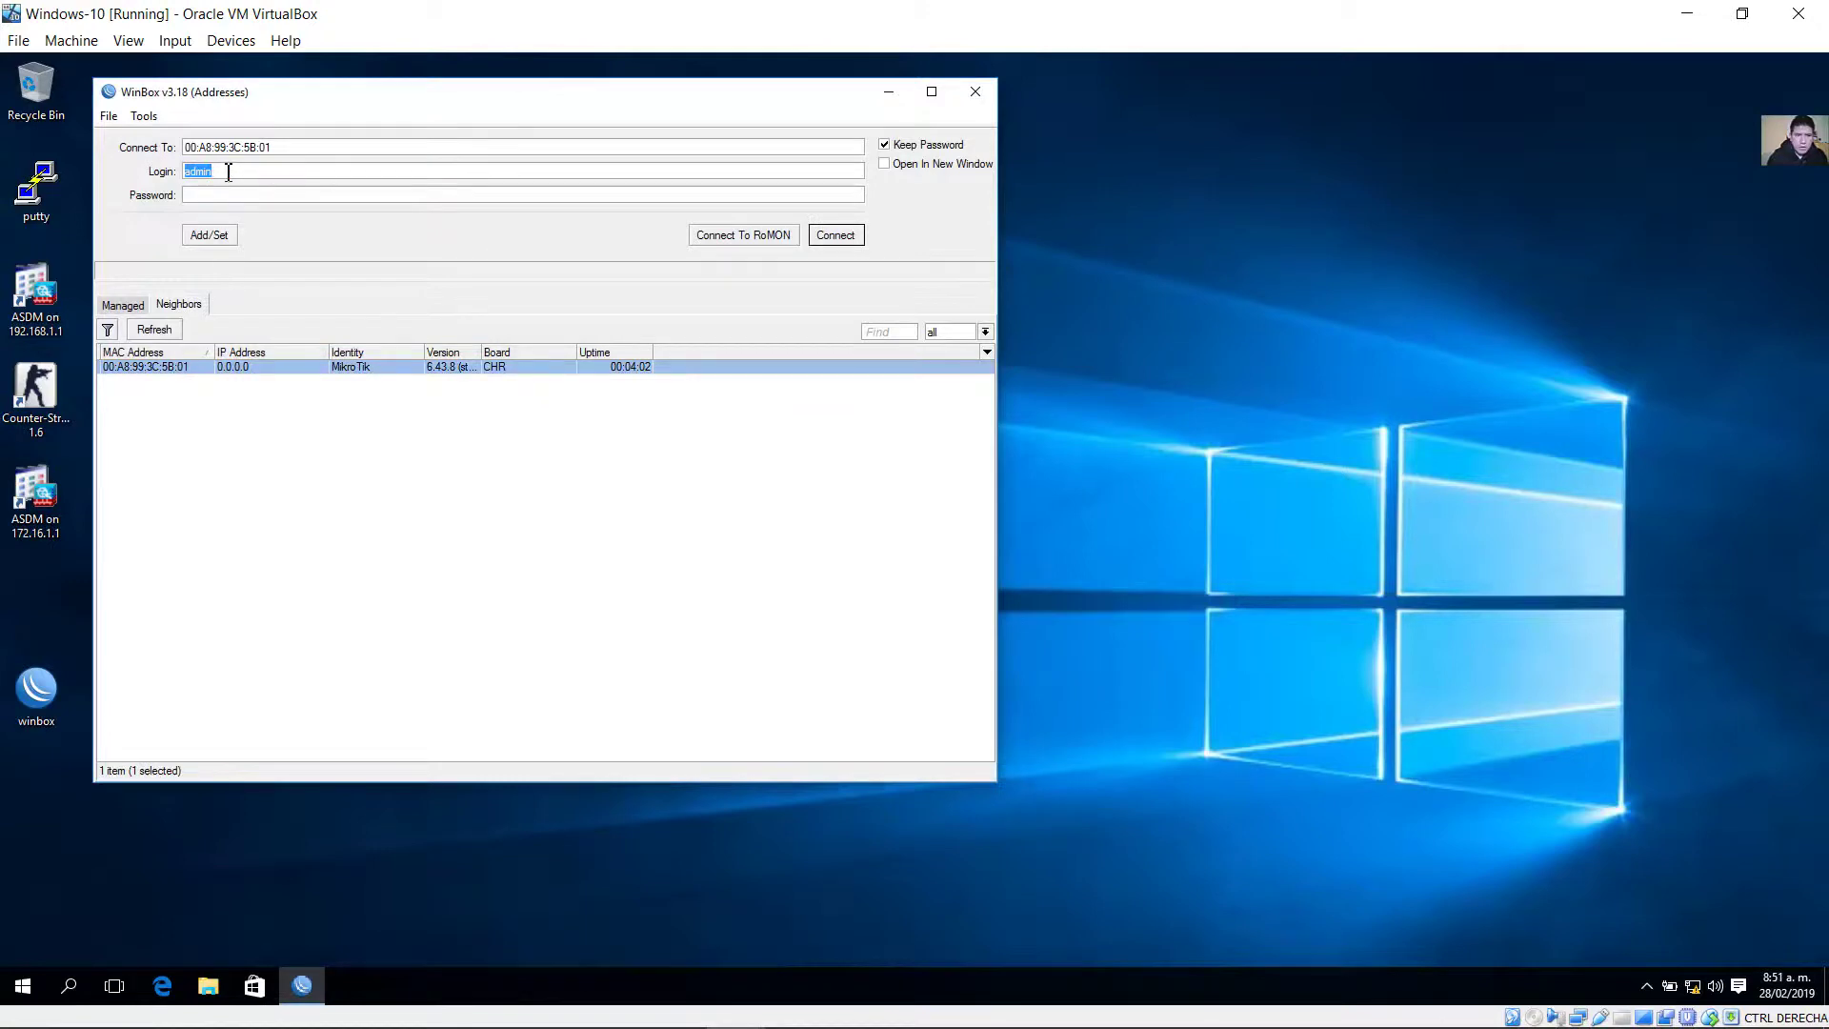
click(836, 235)
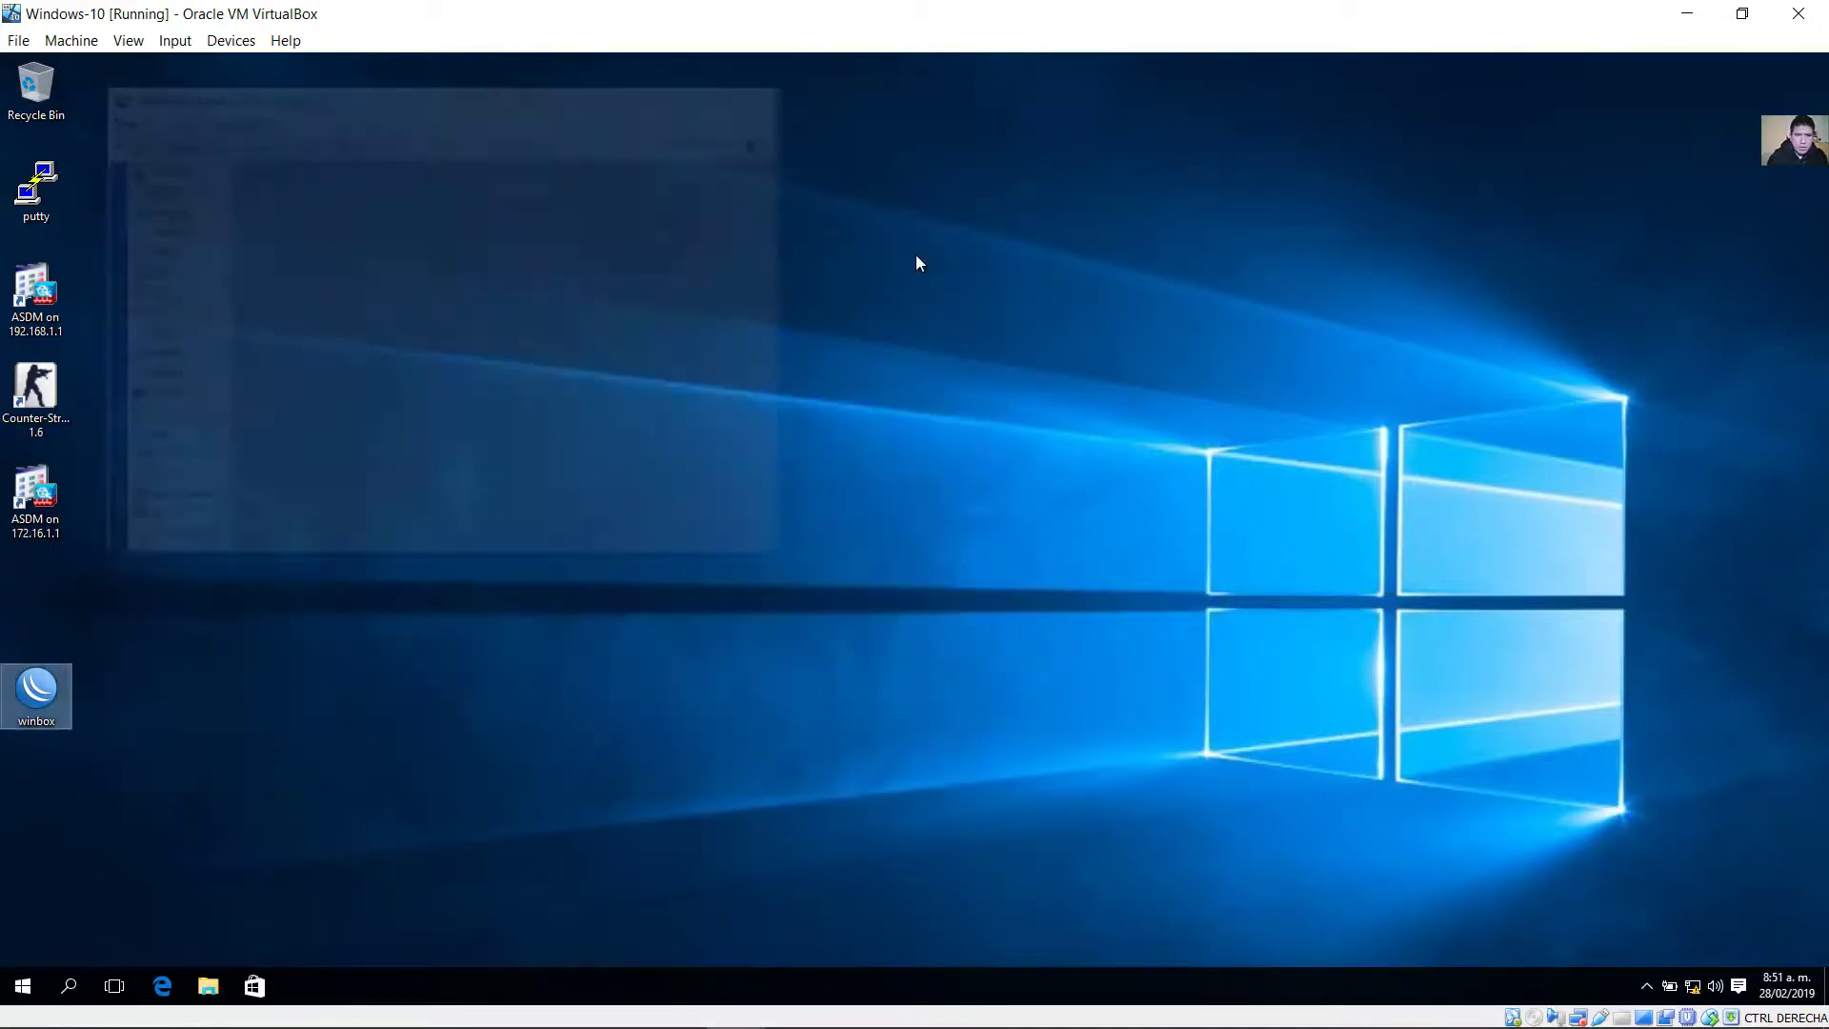
drag(793, 567, 1520, 846)
Schedule the disabled ipv6 package for enabling on router 00:A8:99:3C:5B:01 and close the package list.
click(212, 378)
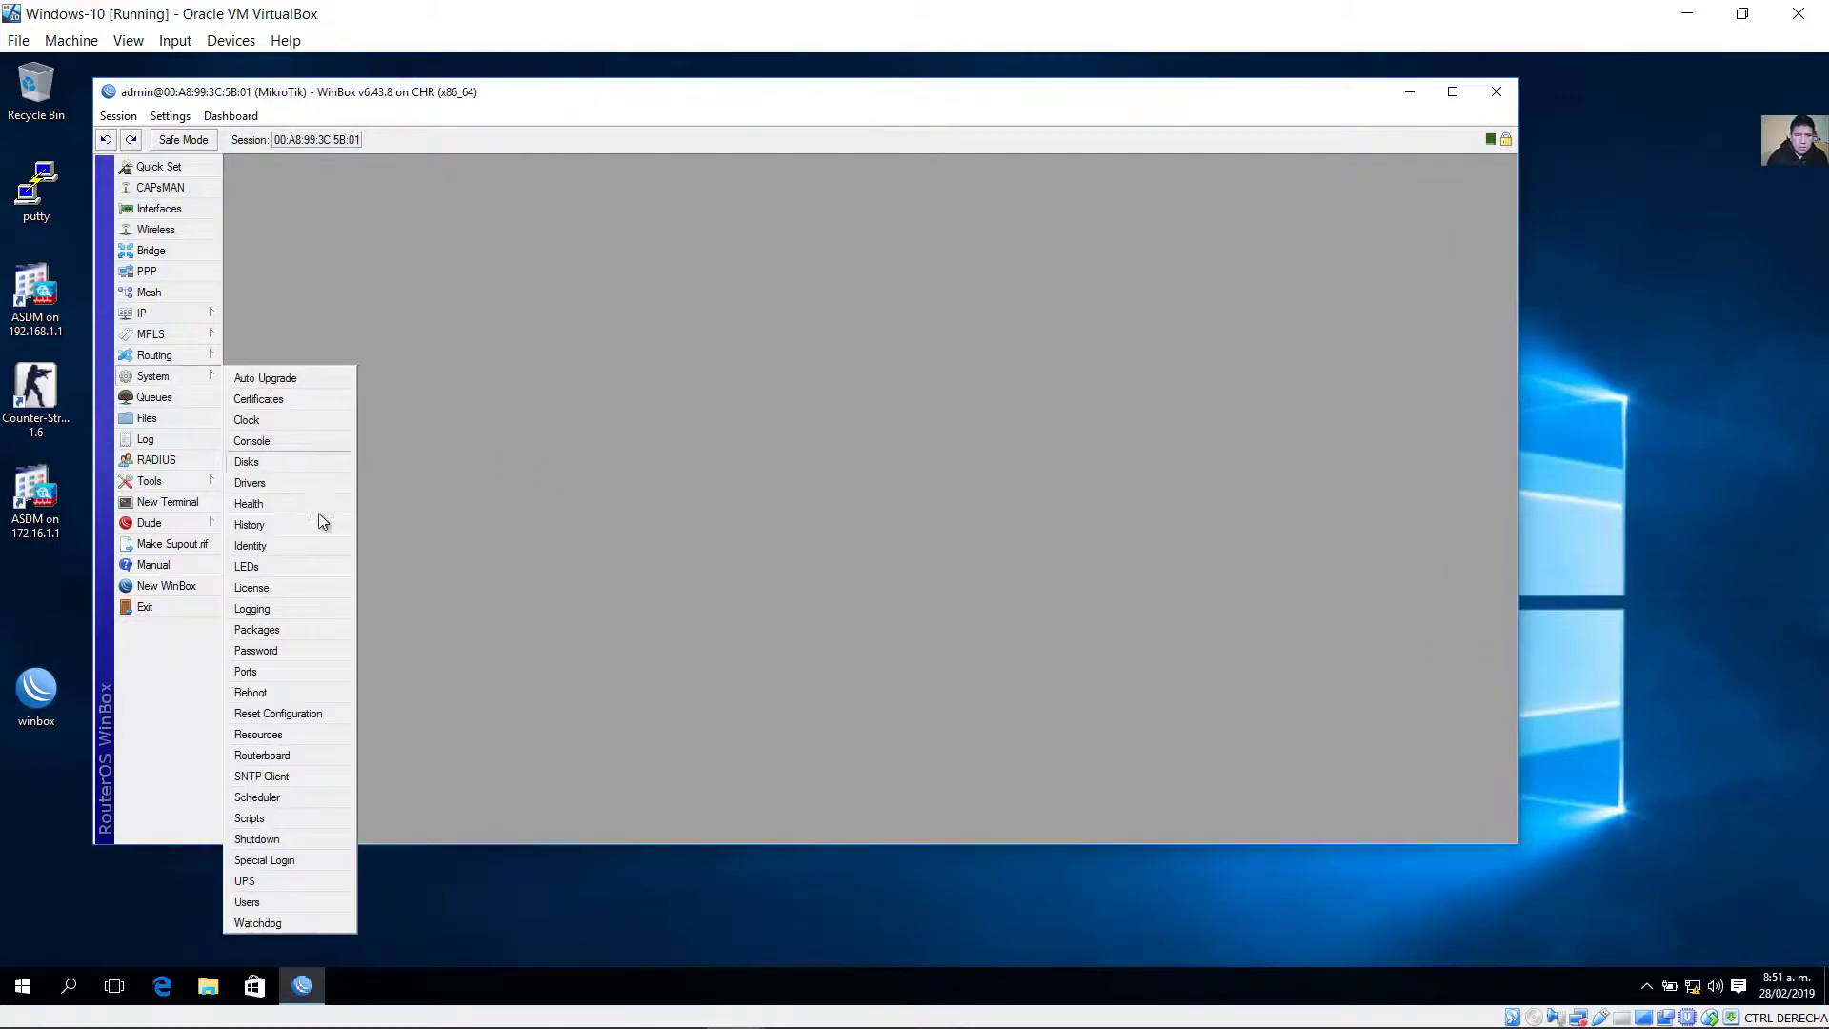
click(306, 629)
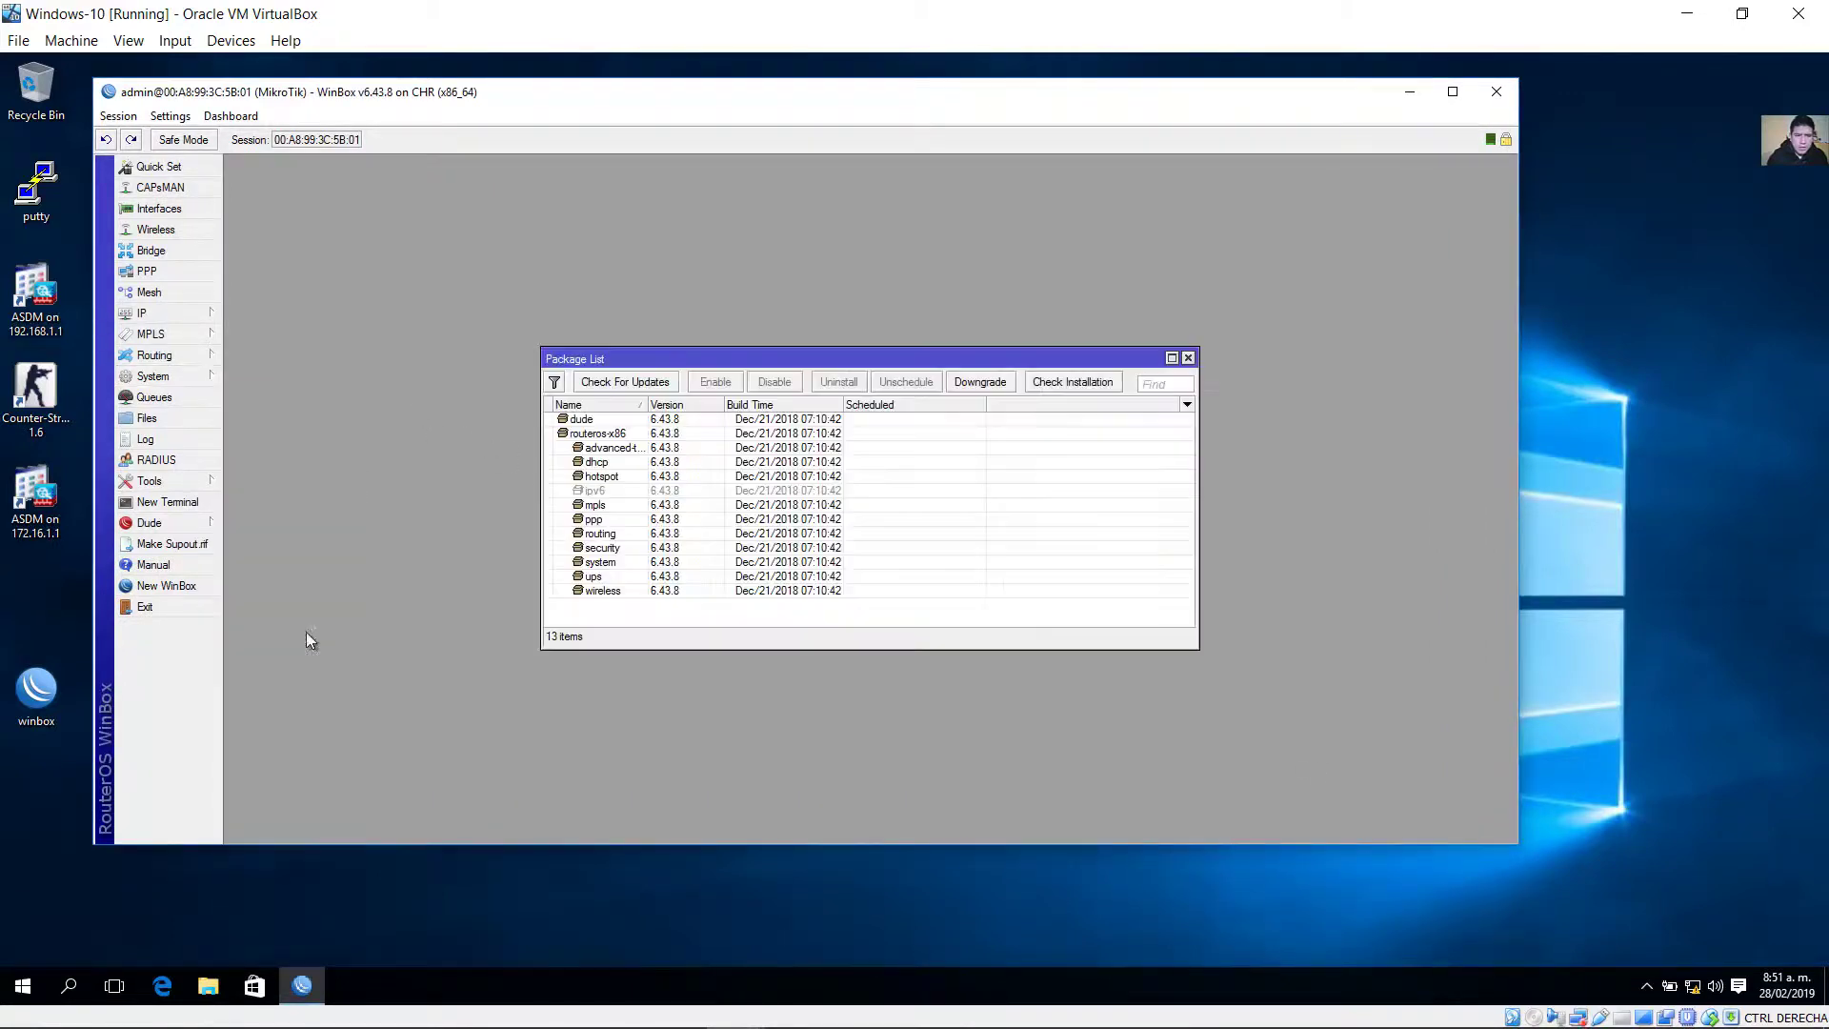
double_click(597, 490)
click(978, 463)
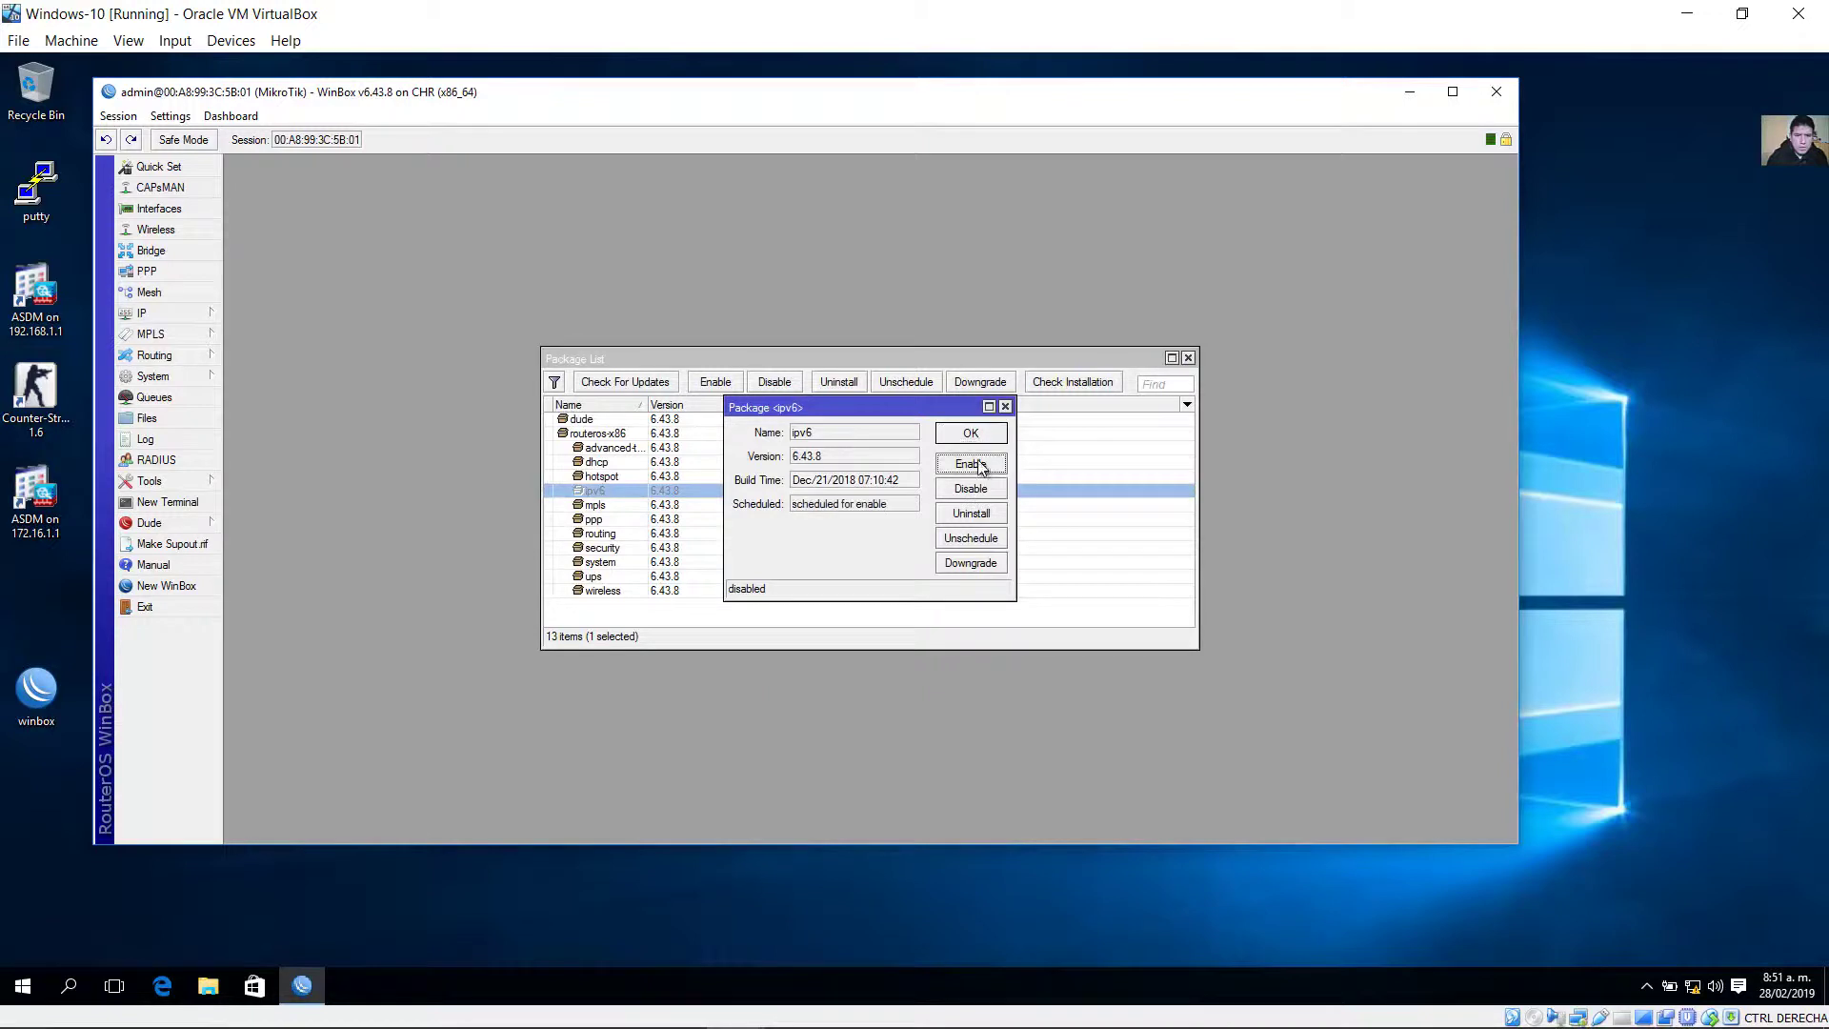
click(979, 433)
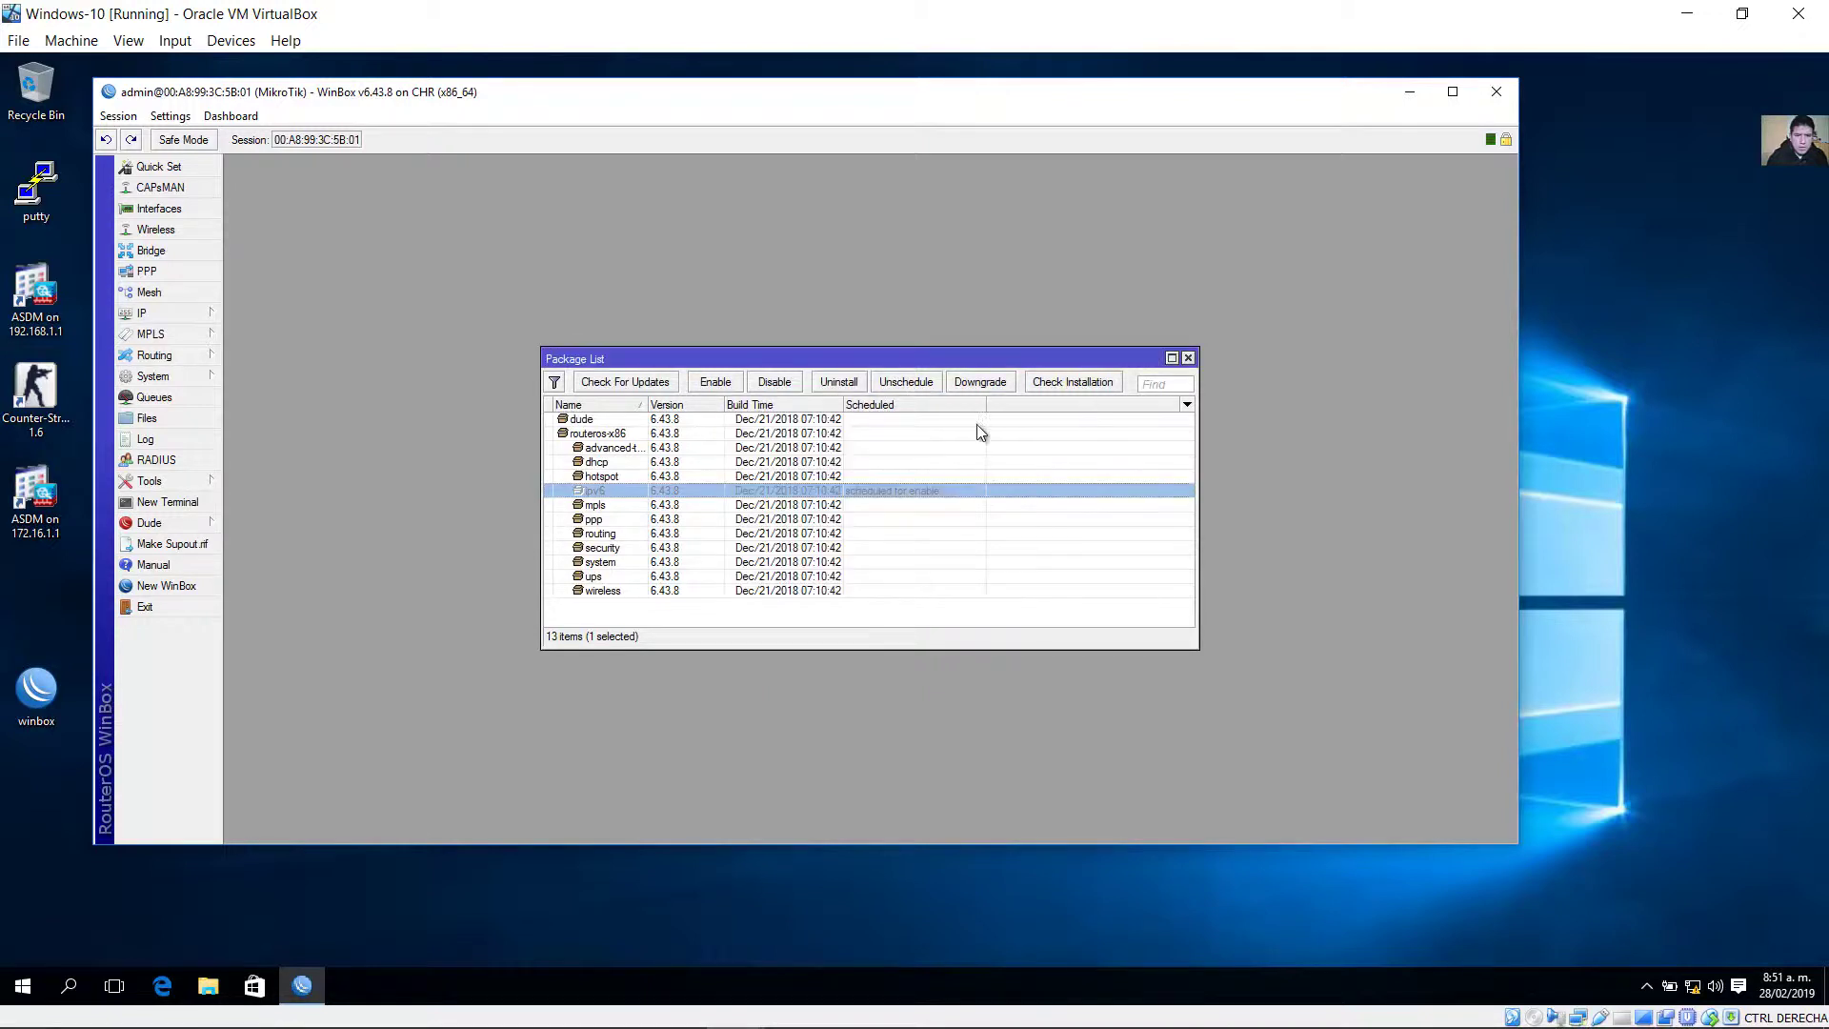
click(1187, 358)
Reboot the router 00:A8:99:3C:5B:01 so the scheduled ipv6 package takes effect.
mouse_move(217, 379)
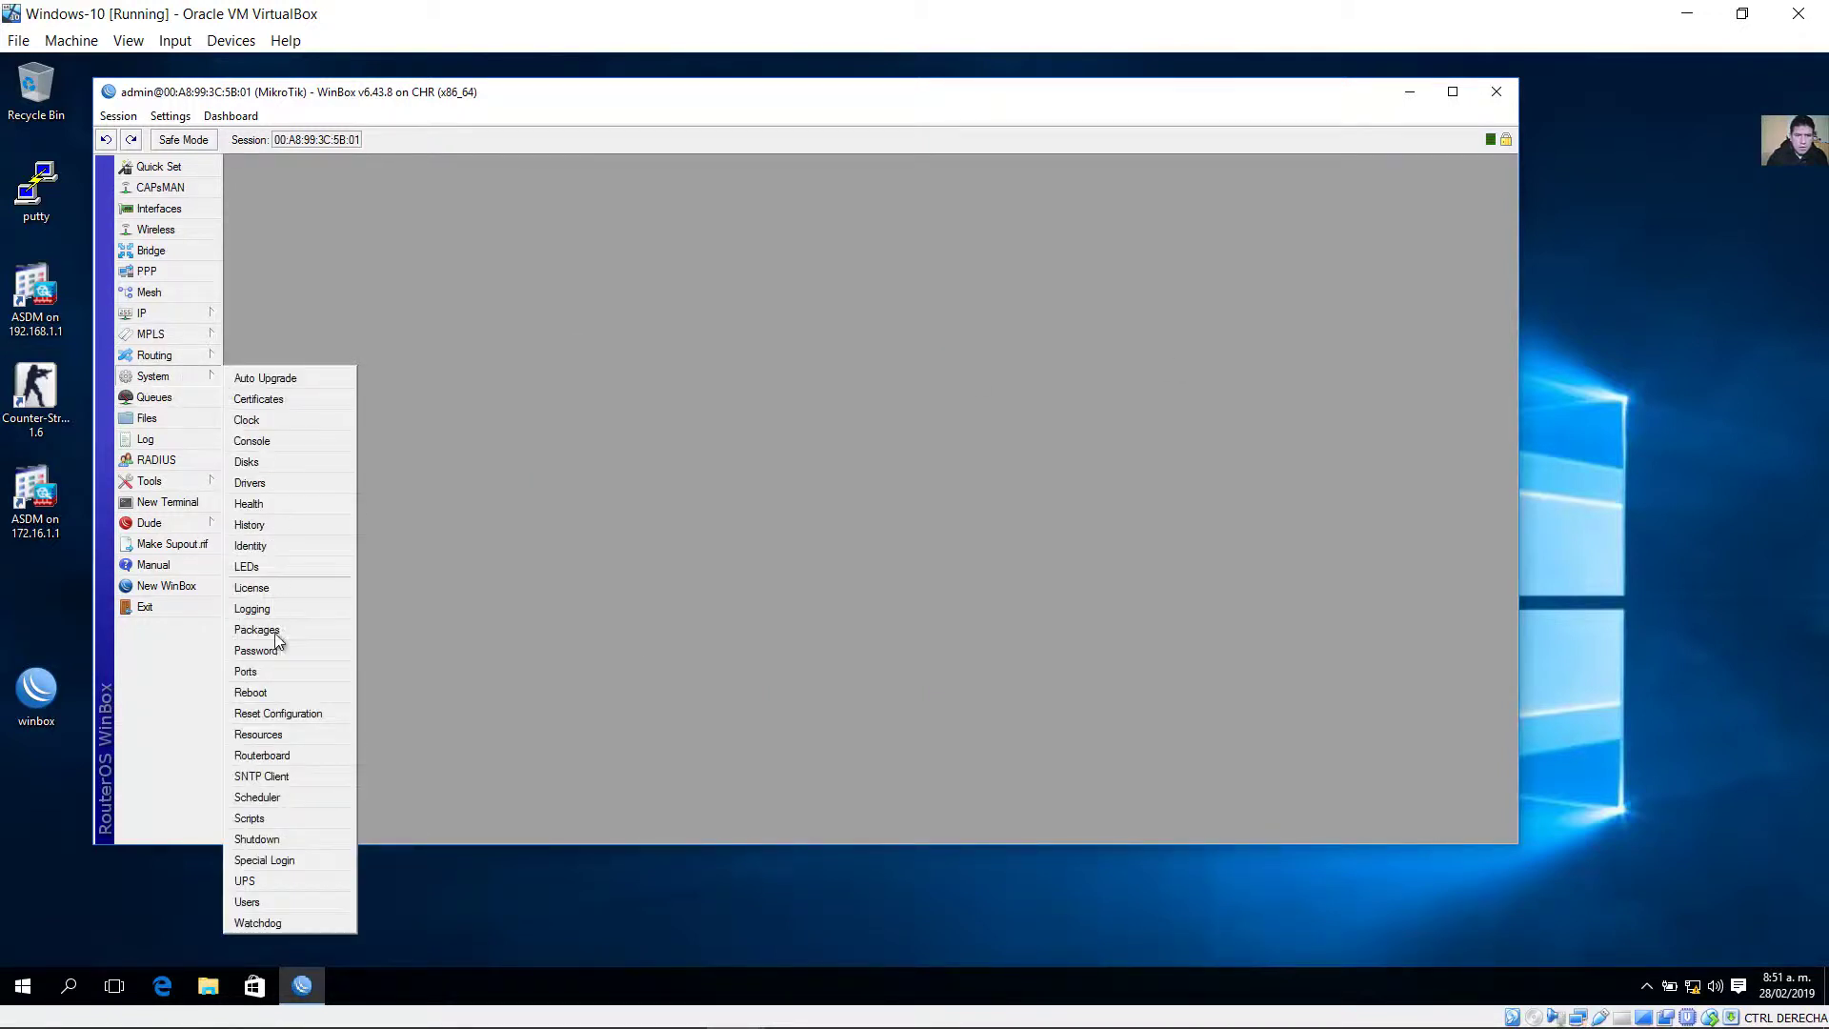
click(278, 688)
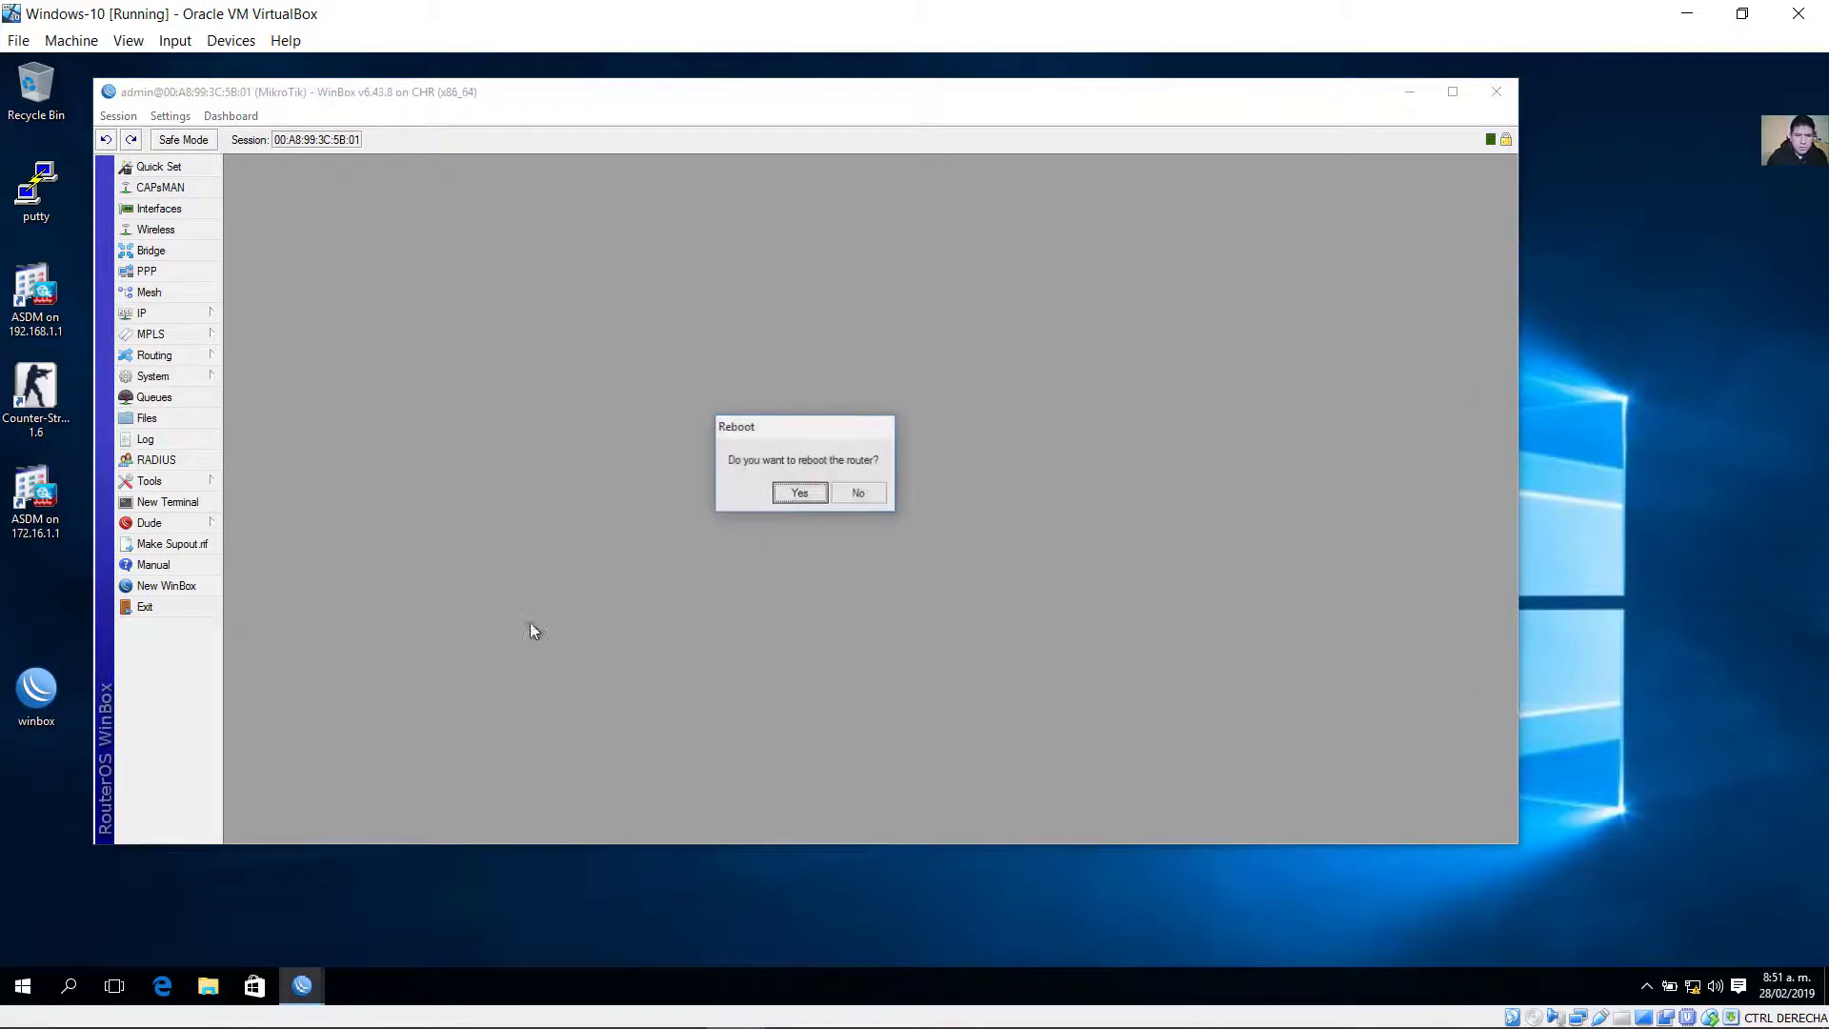
click(799, 494)
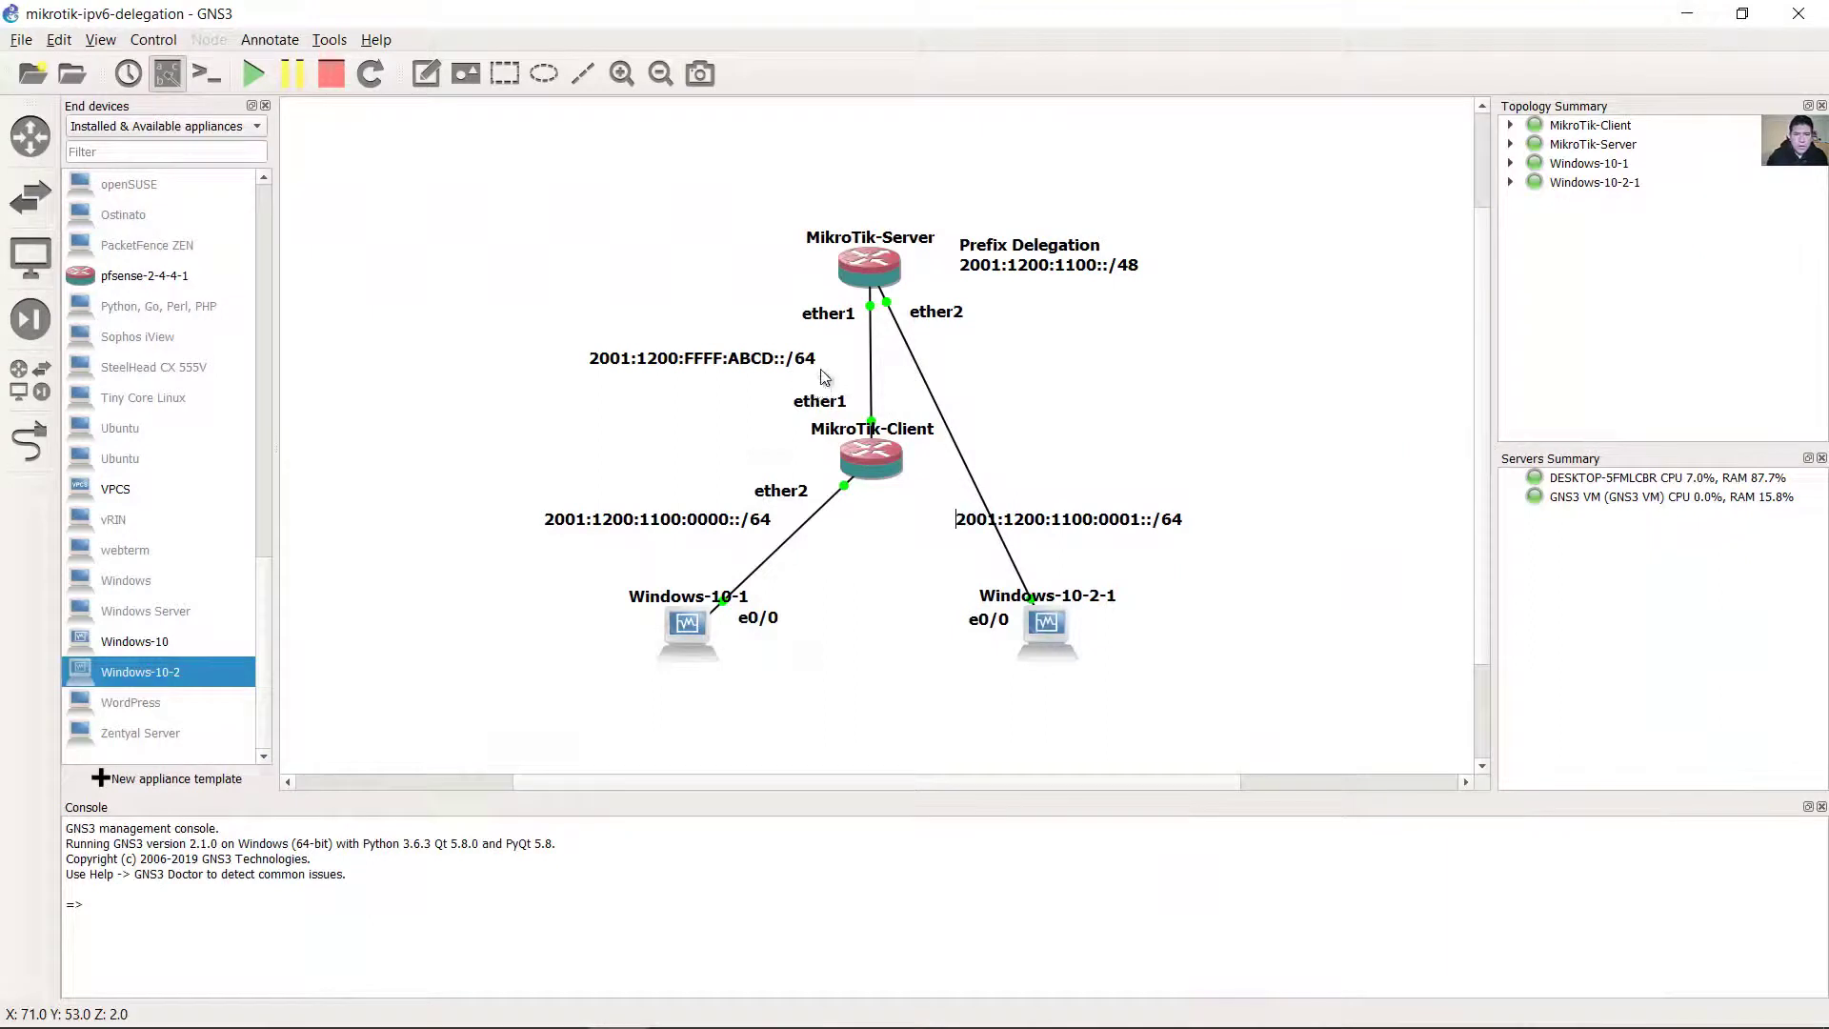
In the GNS3 topology, nudge the ether1 labels at both ends of the router-to-router link slightly left.
click(862, 286)
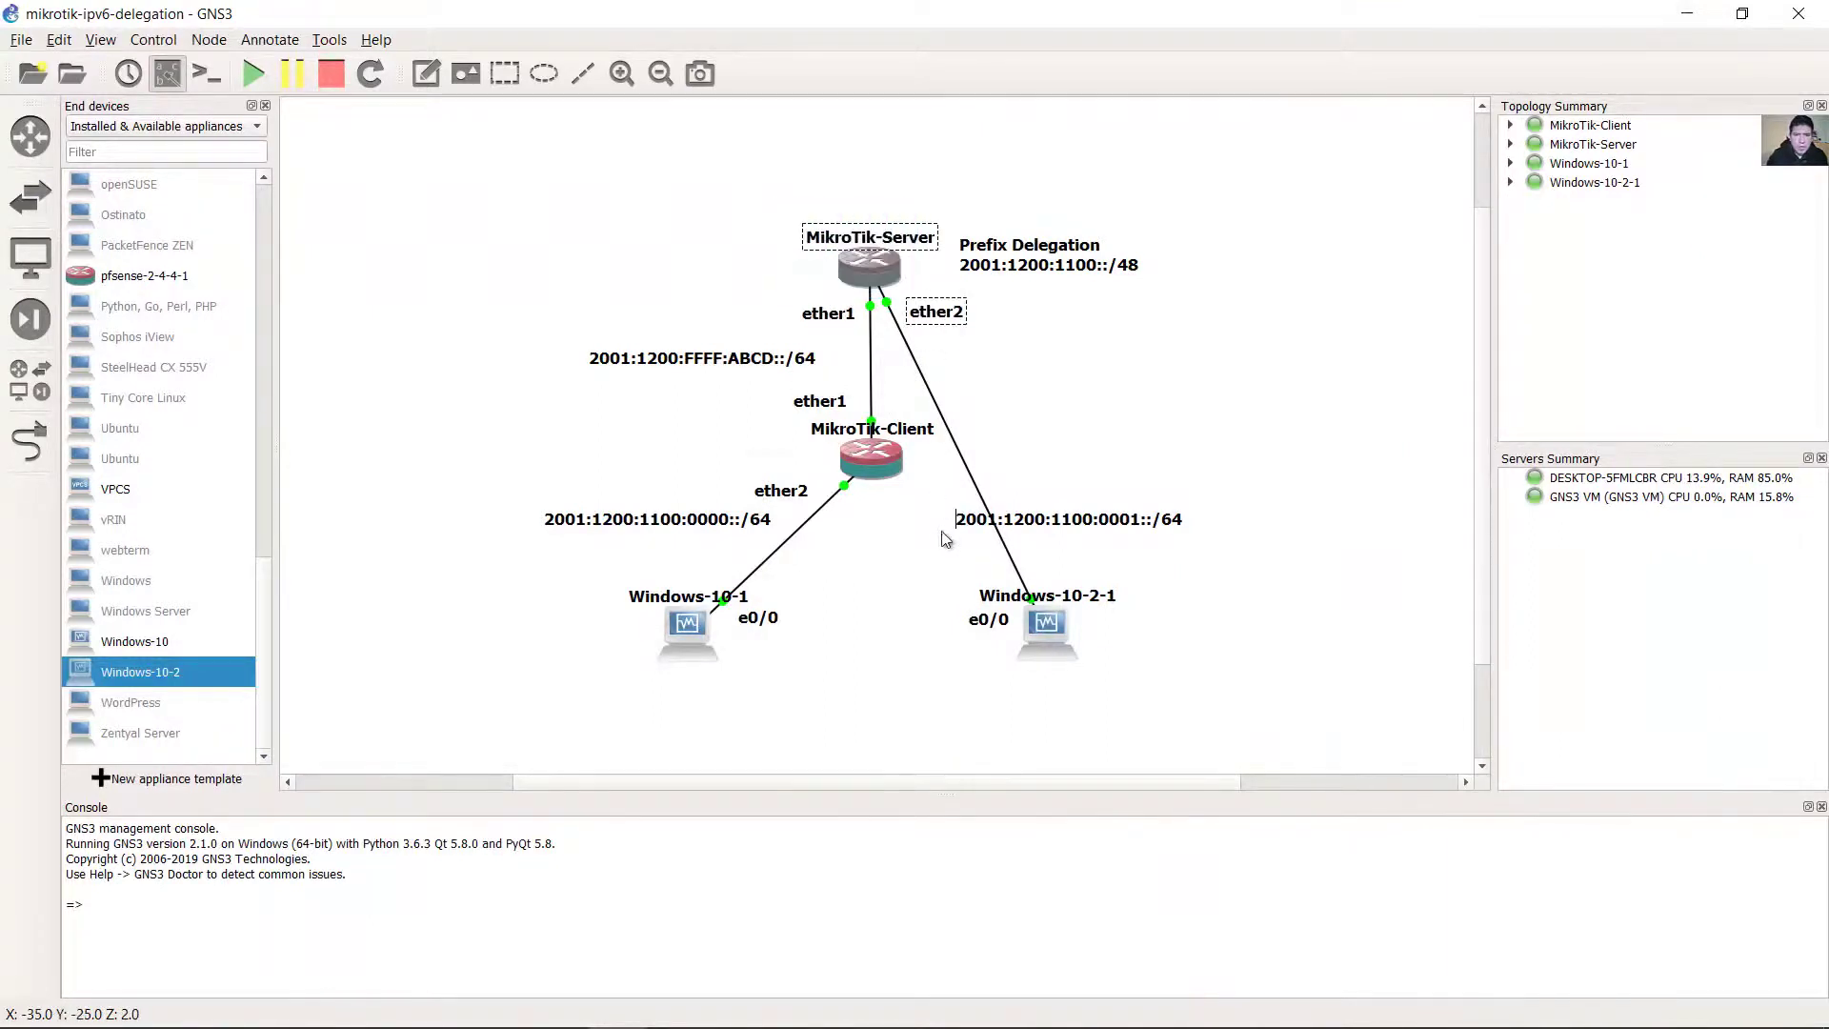
click(871, 460)
drag(834, 317, 829, 312)
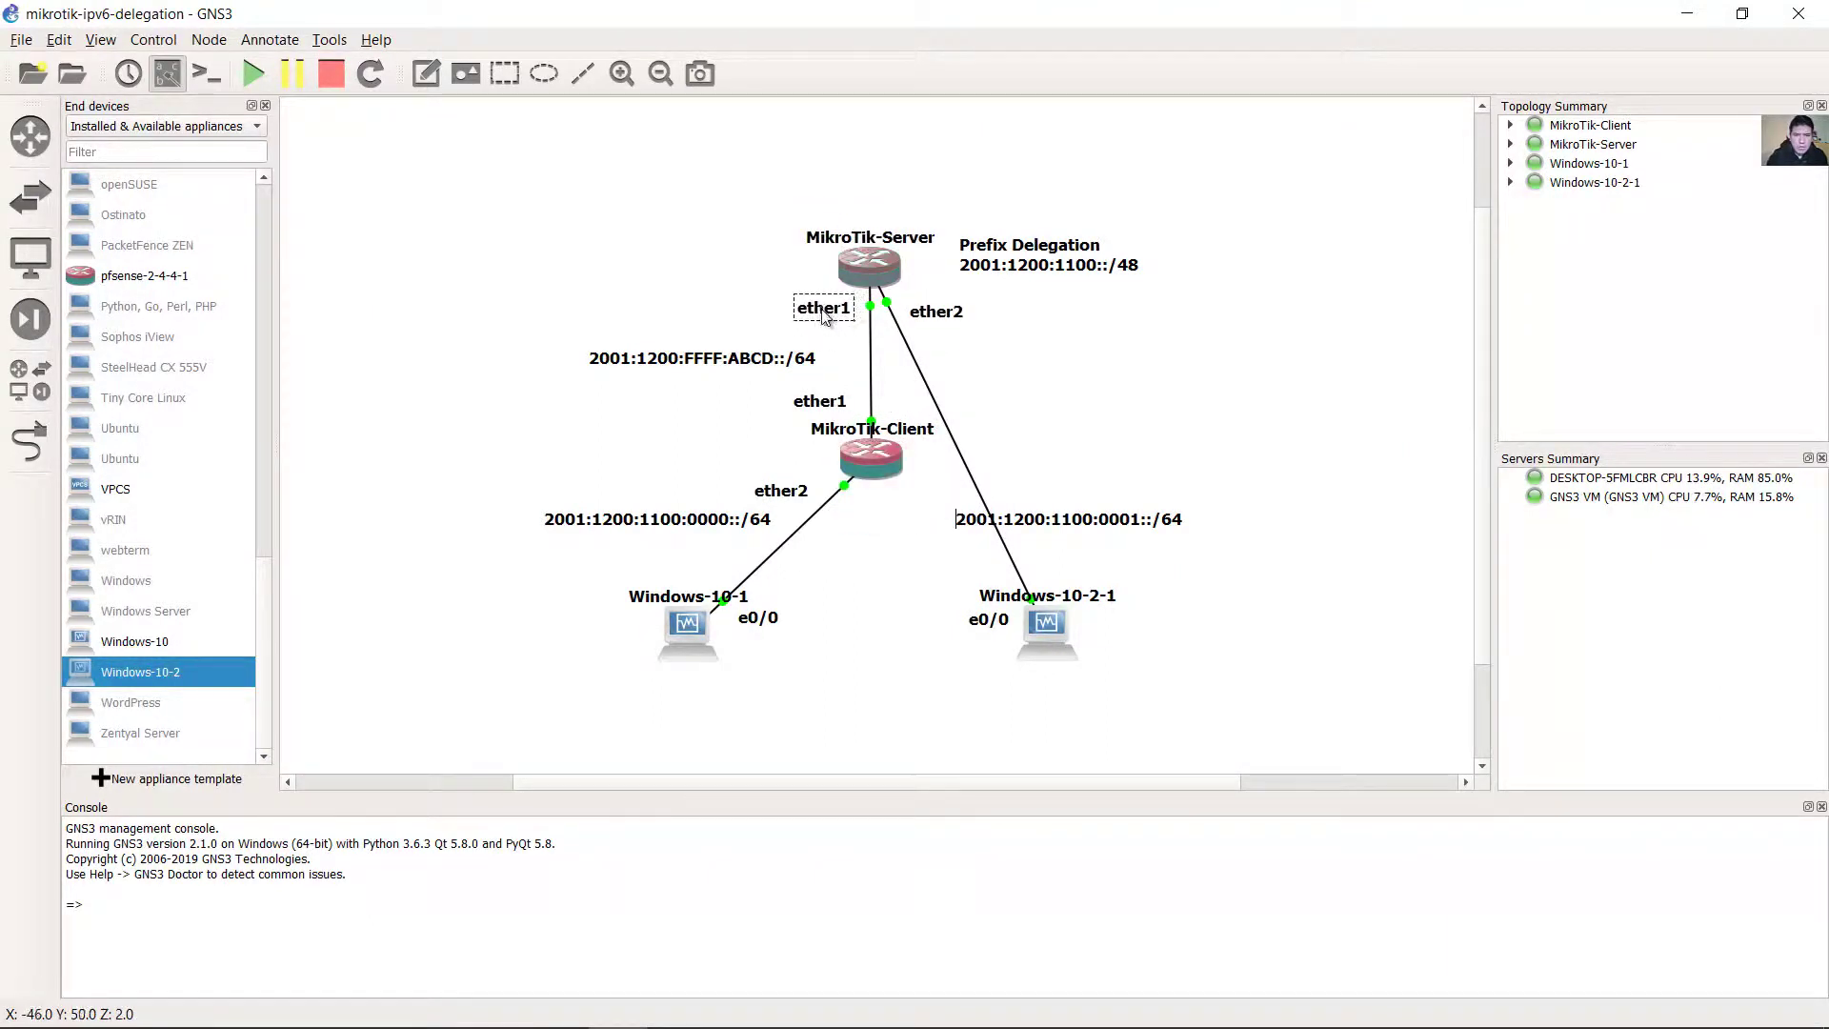
drag(844, 406, 838, 408)
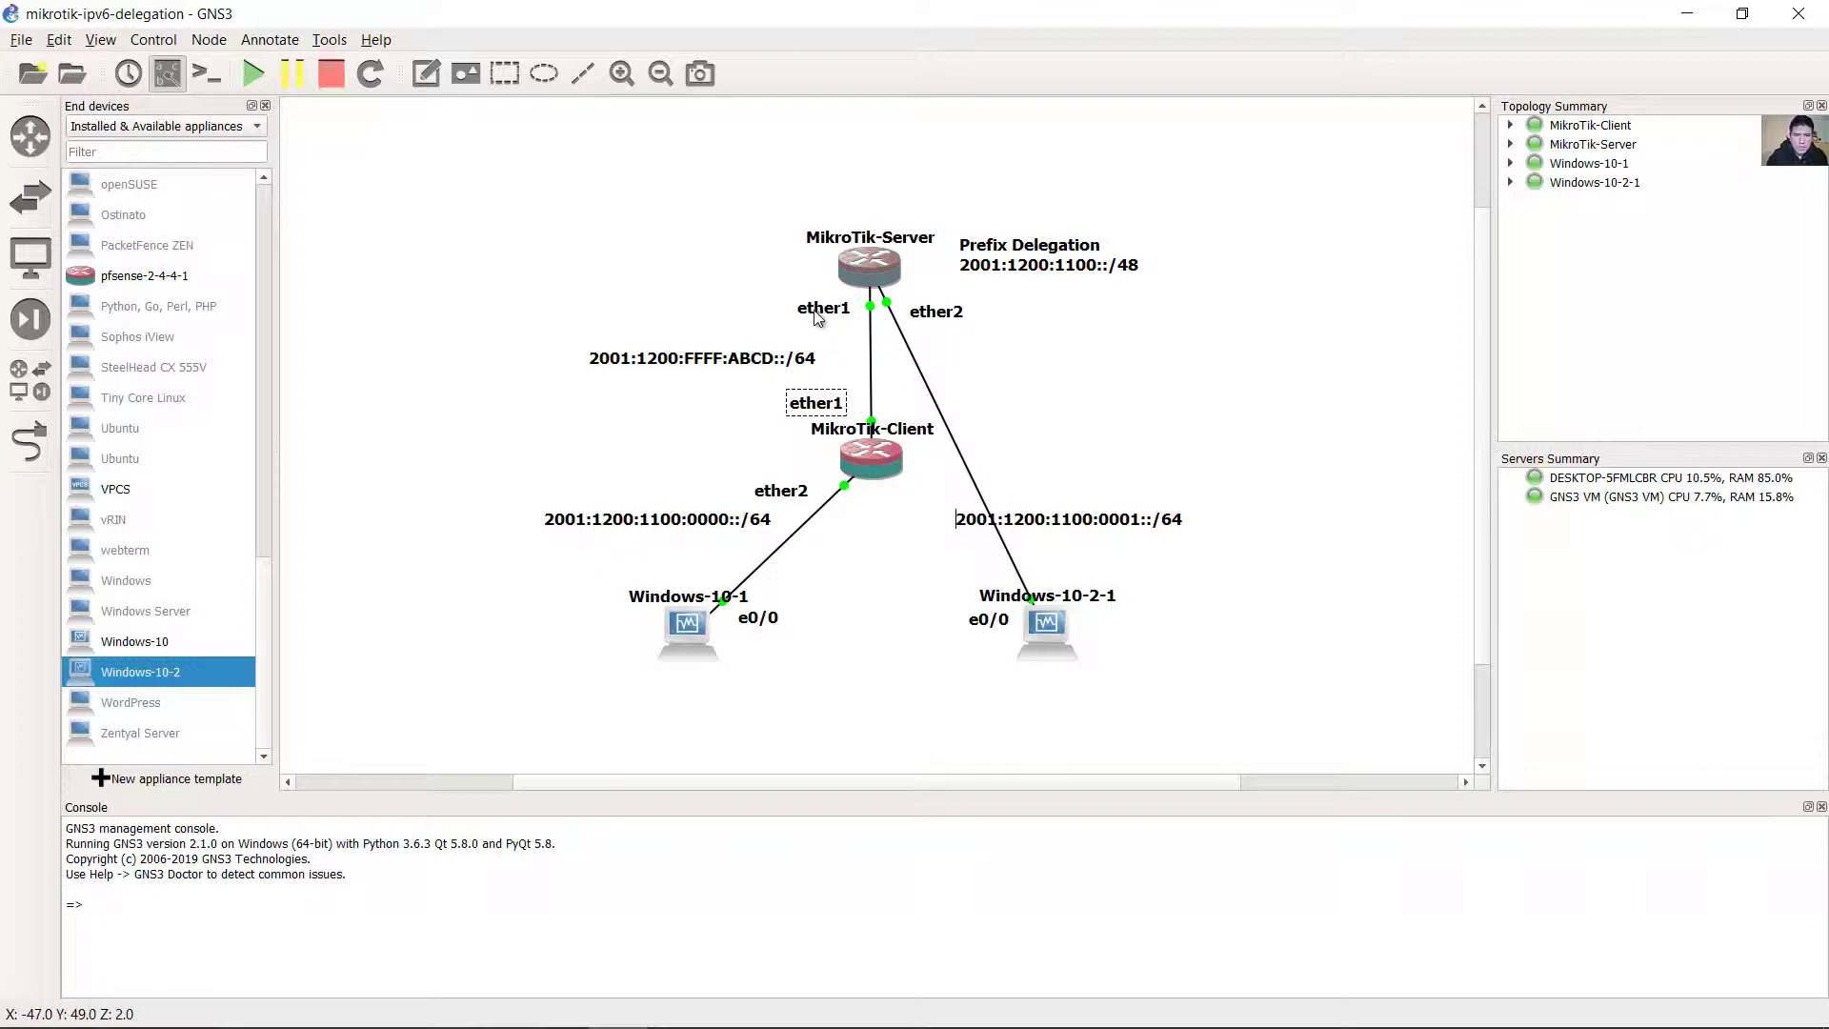
drag(829, 316, 824, 314)
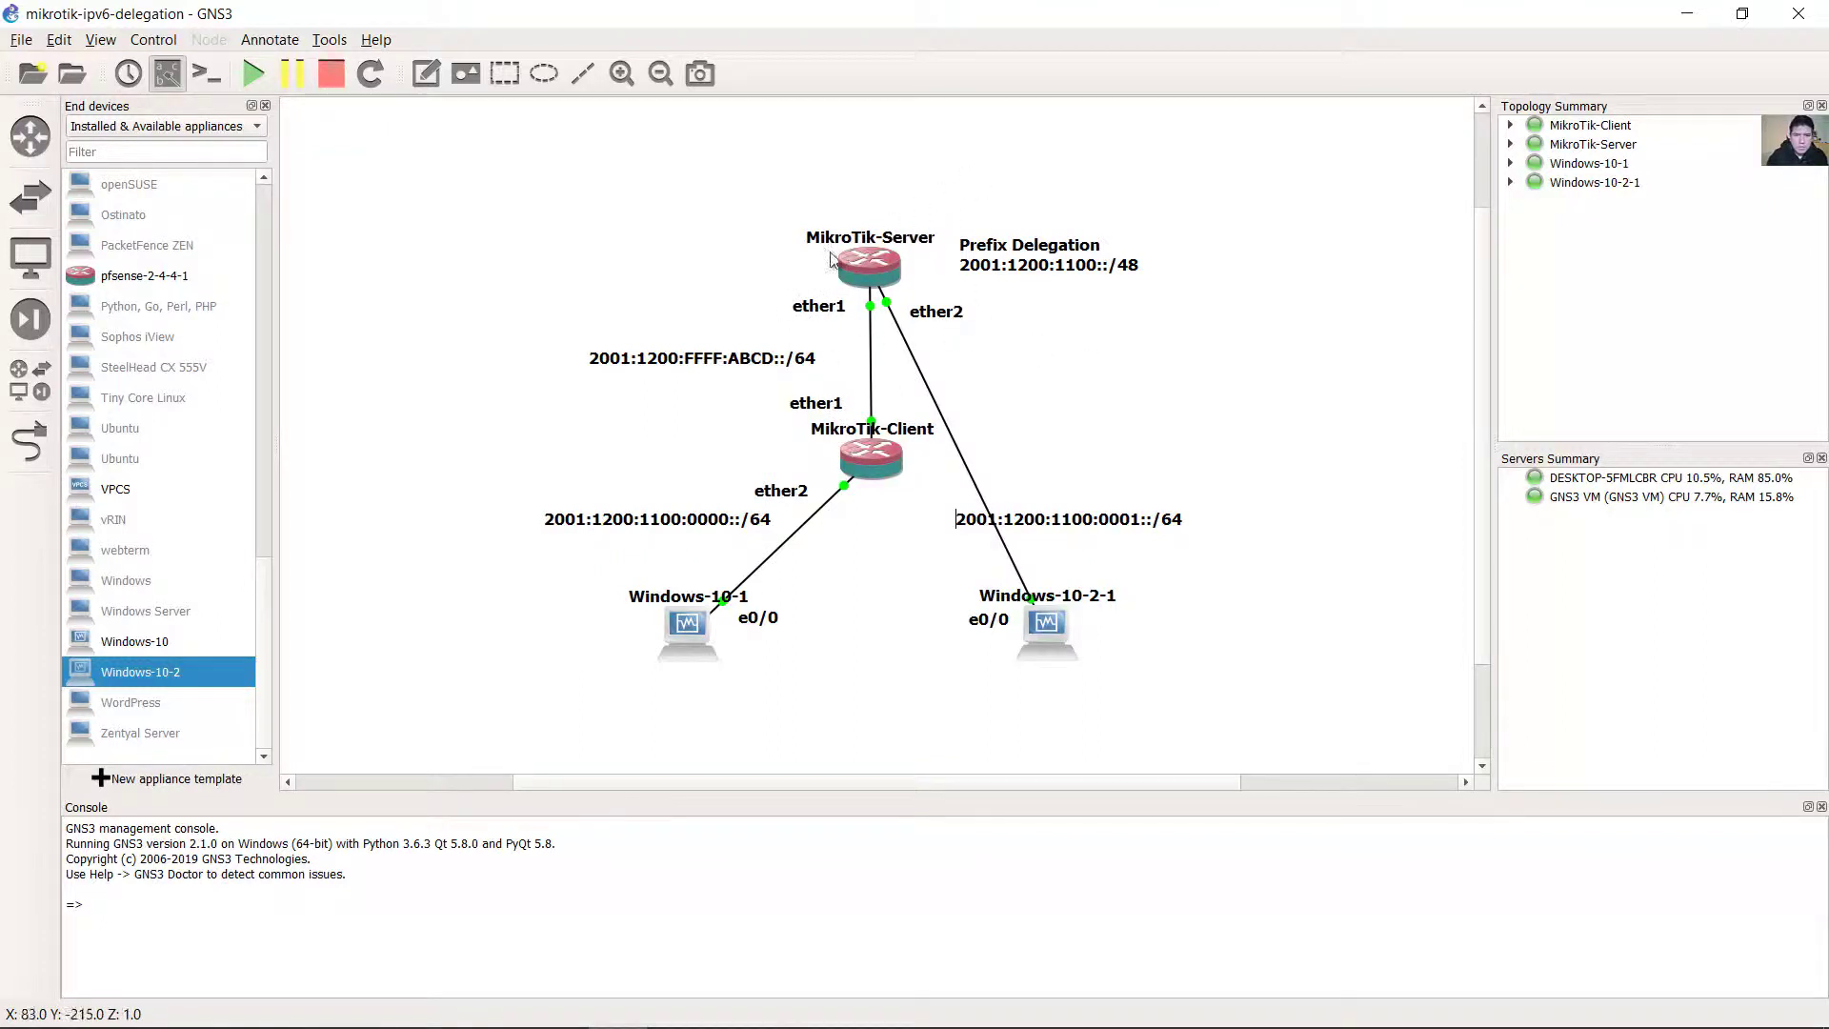
Move the "2001:1200:FFFF:ABCD::/64" note closer to the router-to-router link and fine-tune both ether1 label positions.
drag(973, 177, 748, 302)
click(748, 302)
drag(770, 370, 834, 310)
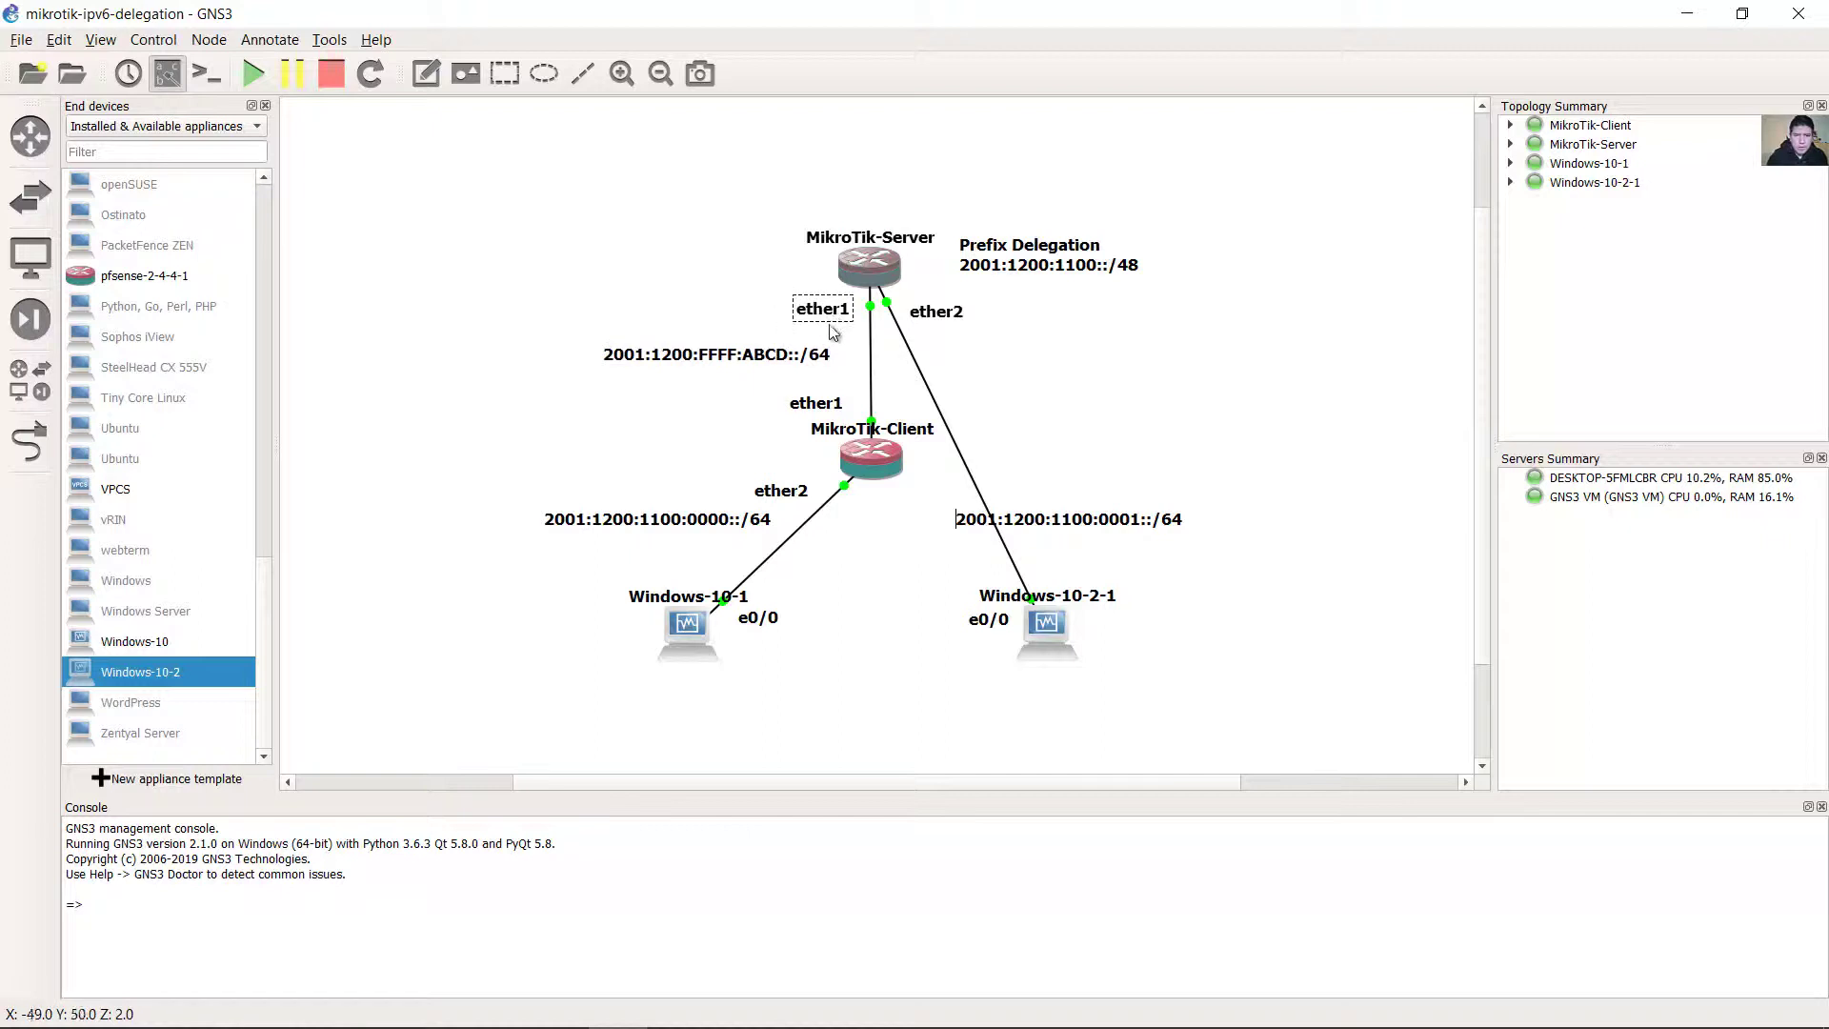
click(833, 404)
drag(831, 407, 836, 404)
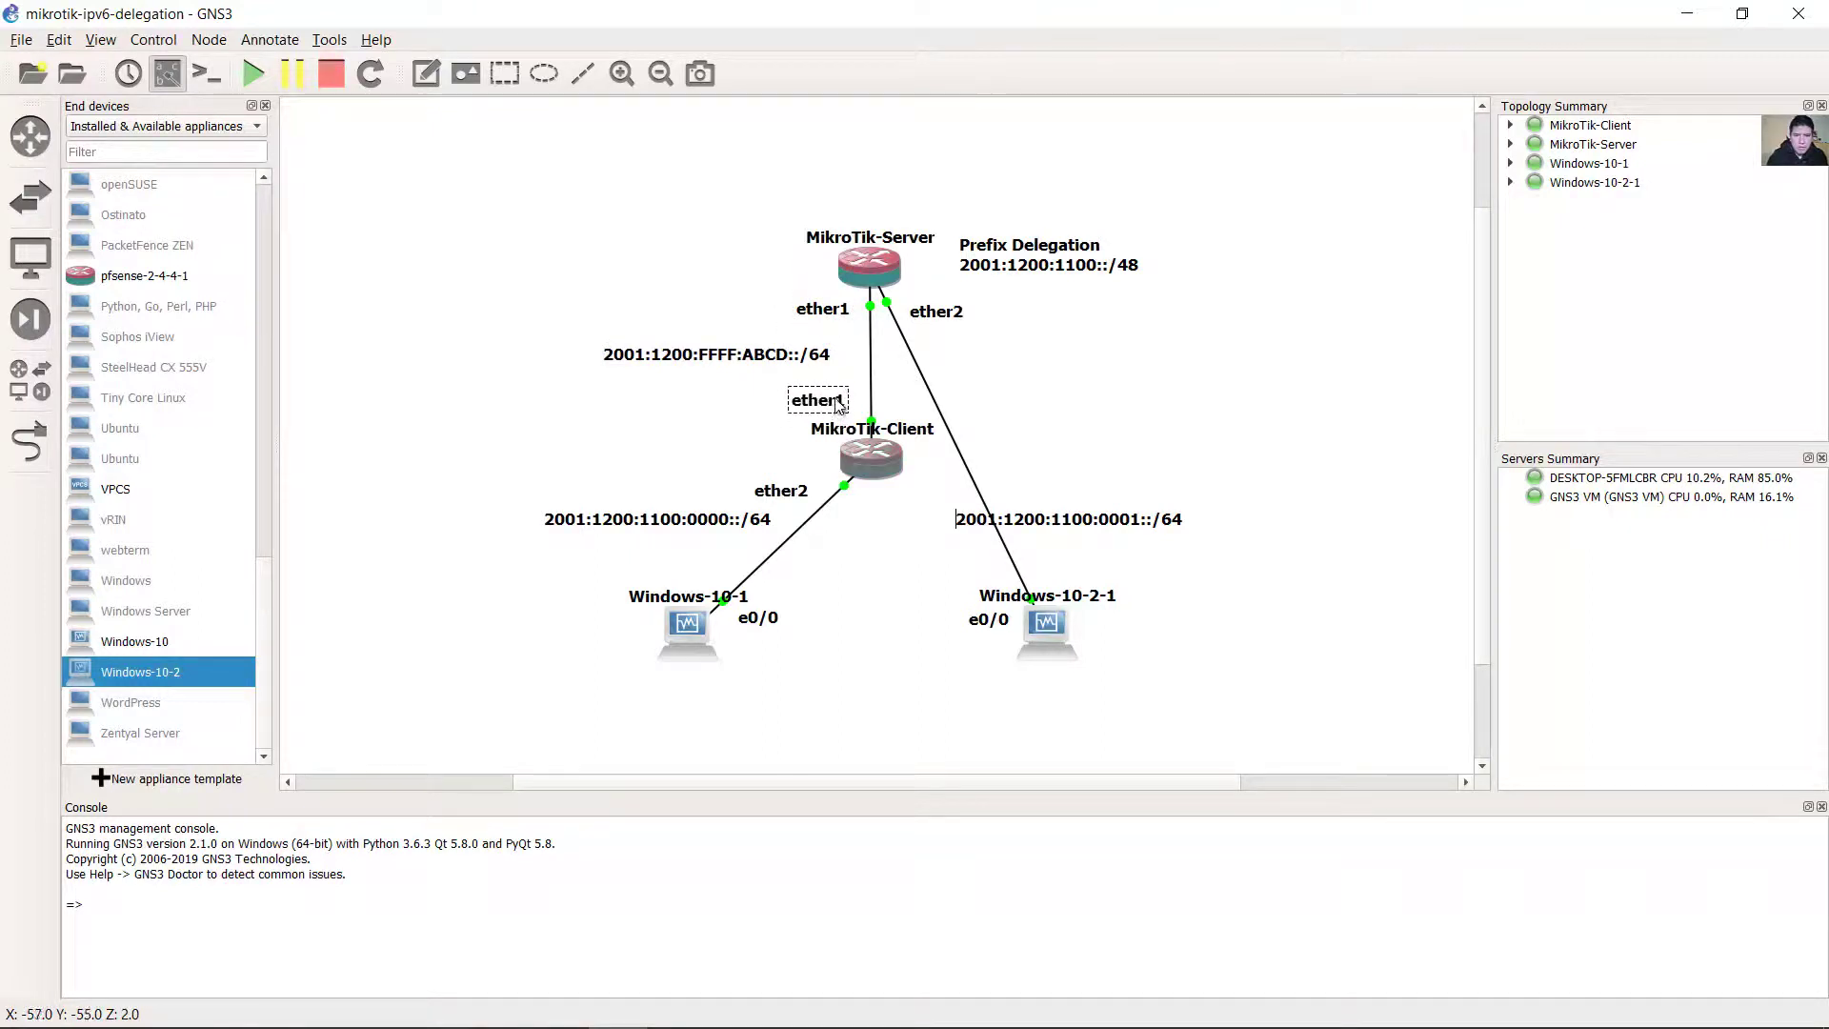
click(796, 280)
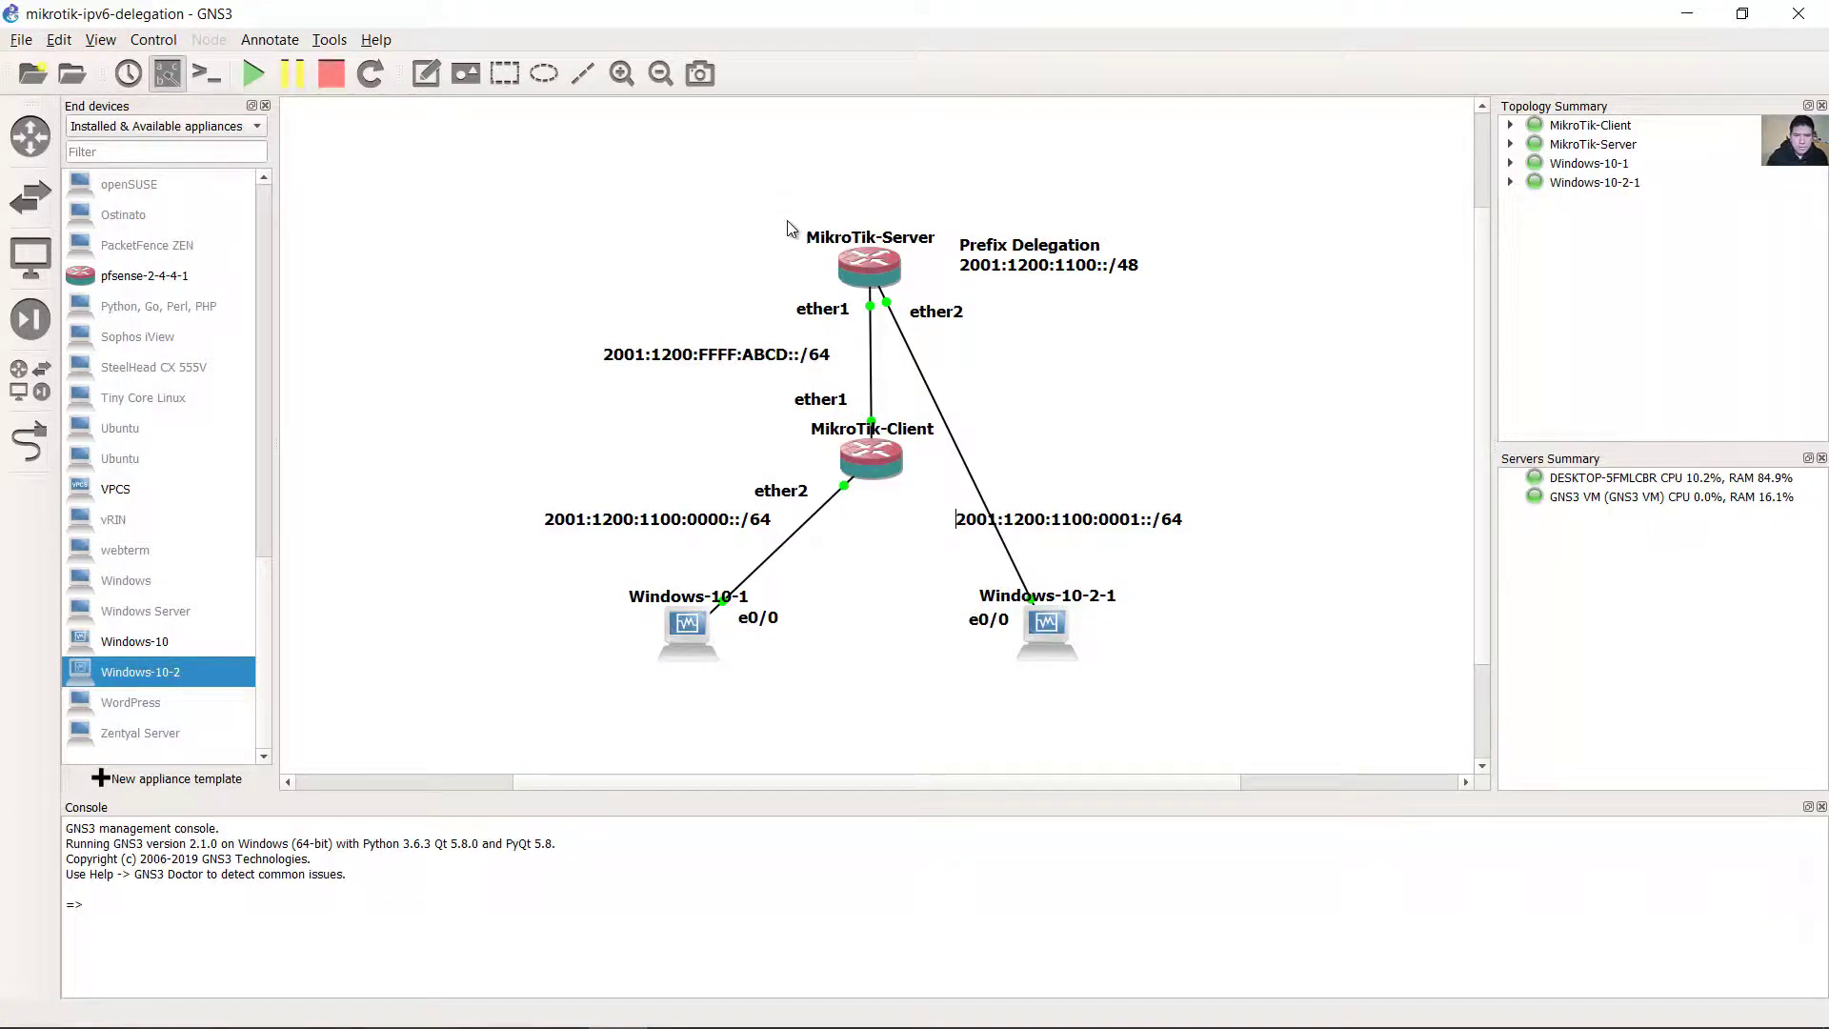
drag(829, 318, 827, 314)
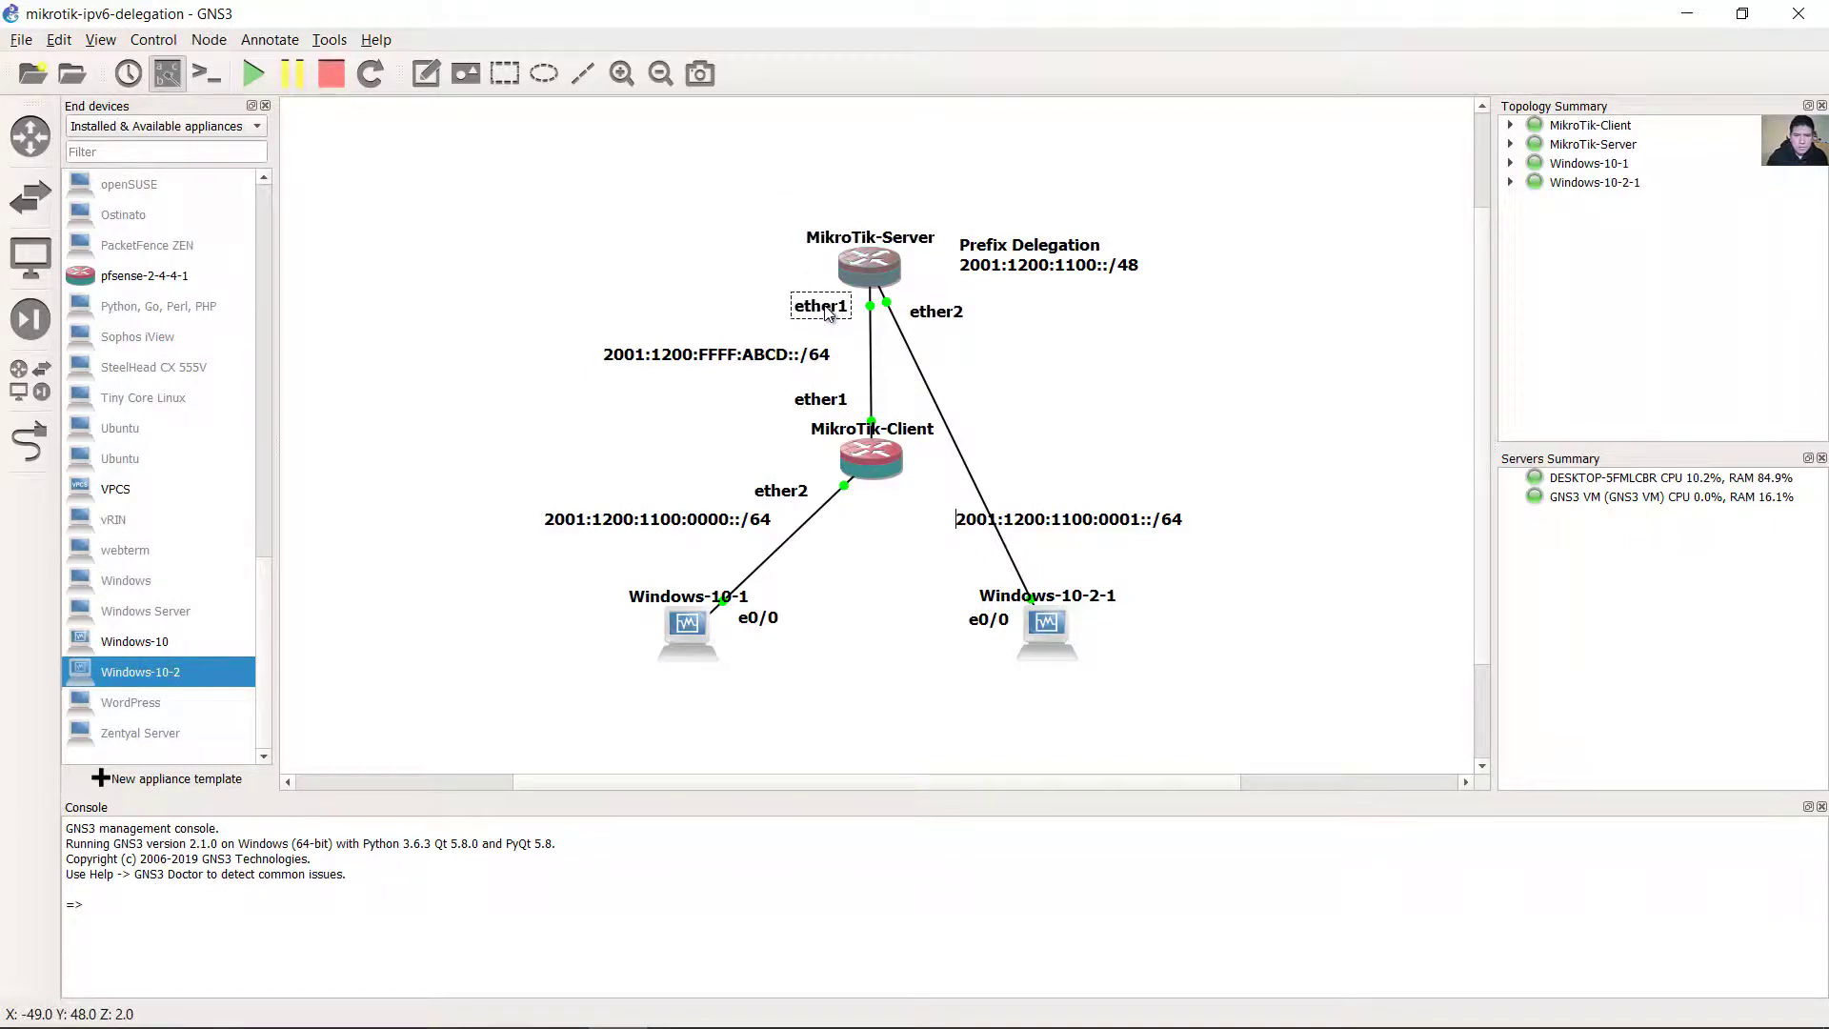
drag(1126, 713, 956, 575)
click(788, 163)
click(866, 266)
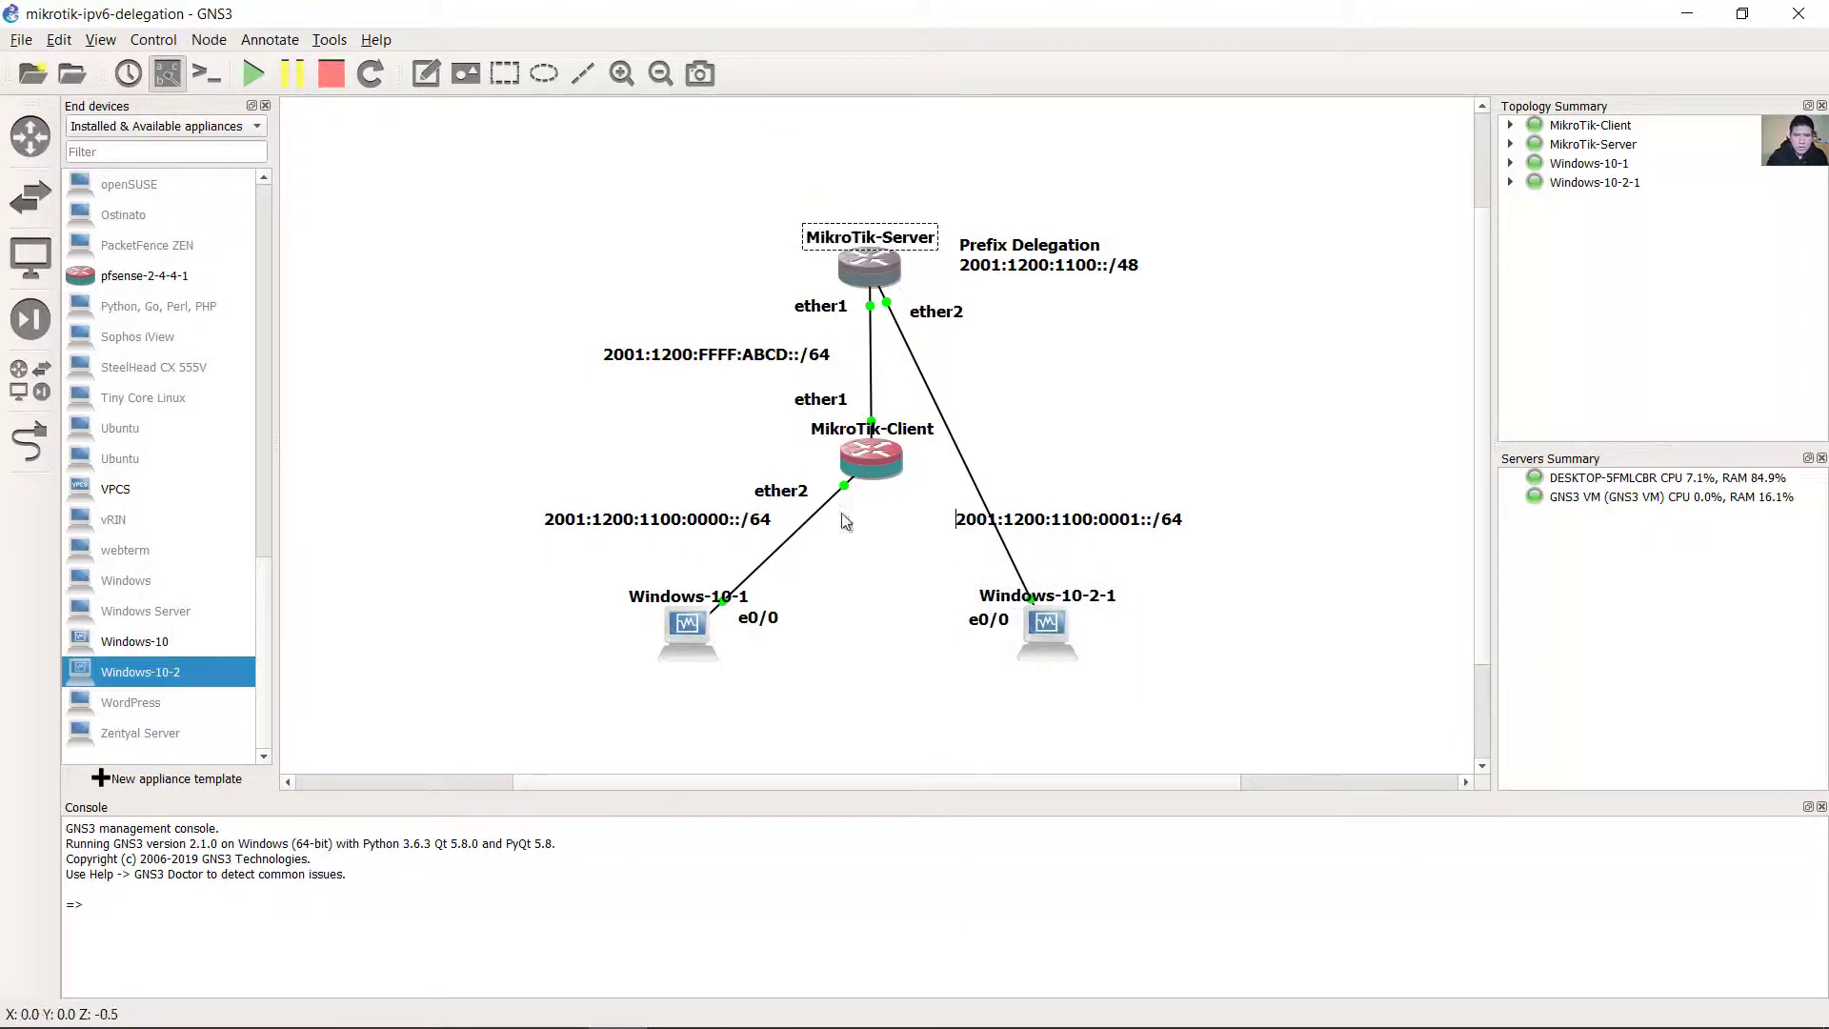
Switch to the Windows-10-2 VM and open the IPv6 address list on router 00:A8:99:B2:2B:01.
mouse_move(734, 1005)
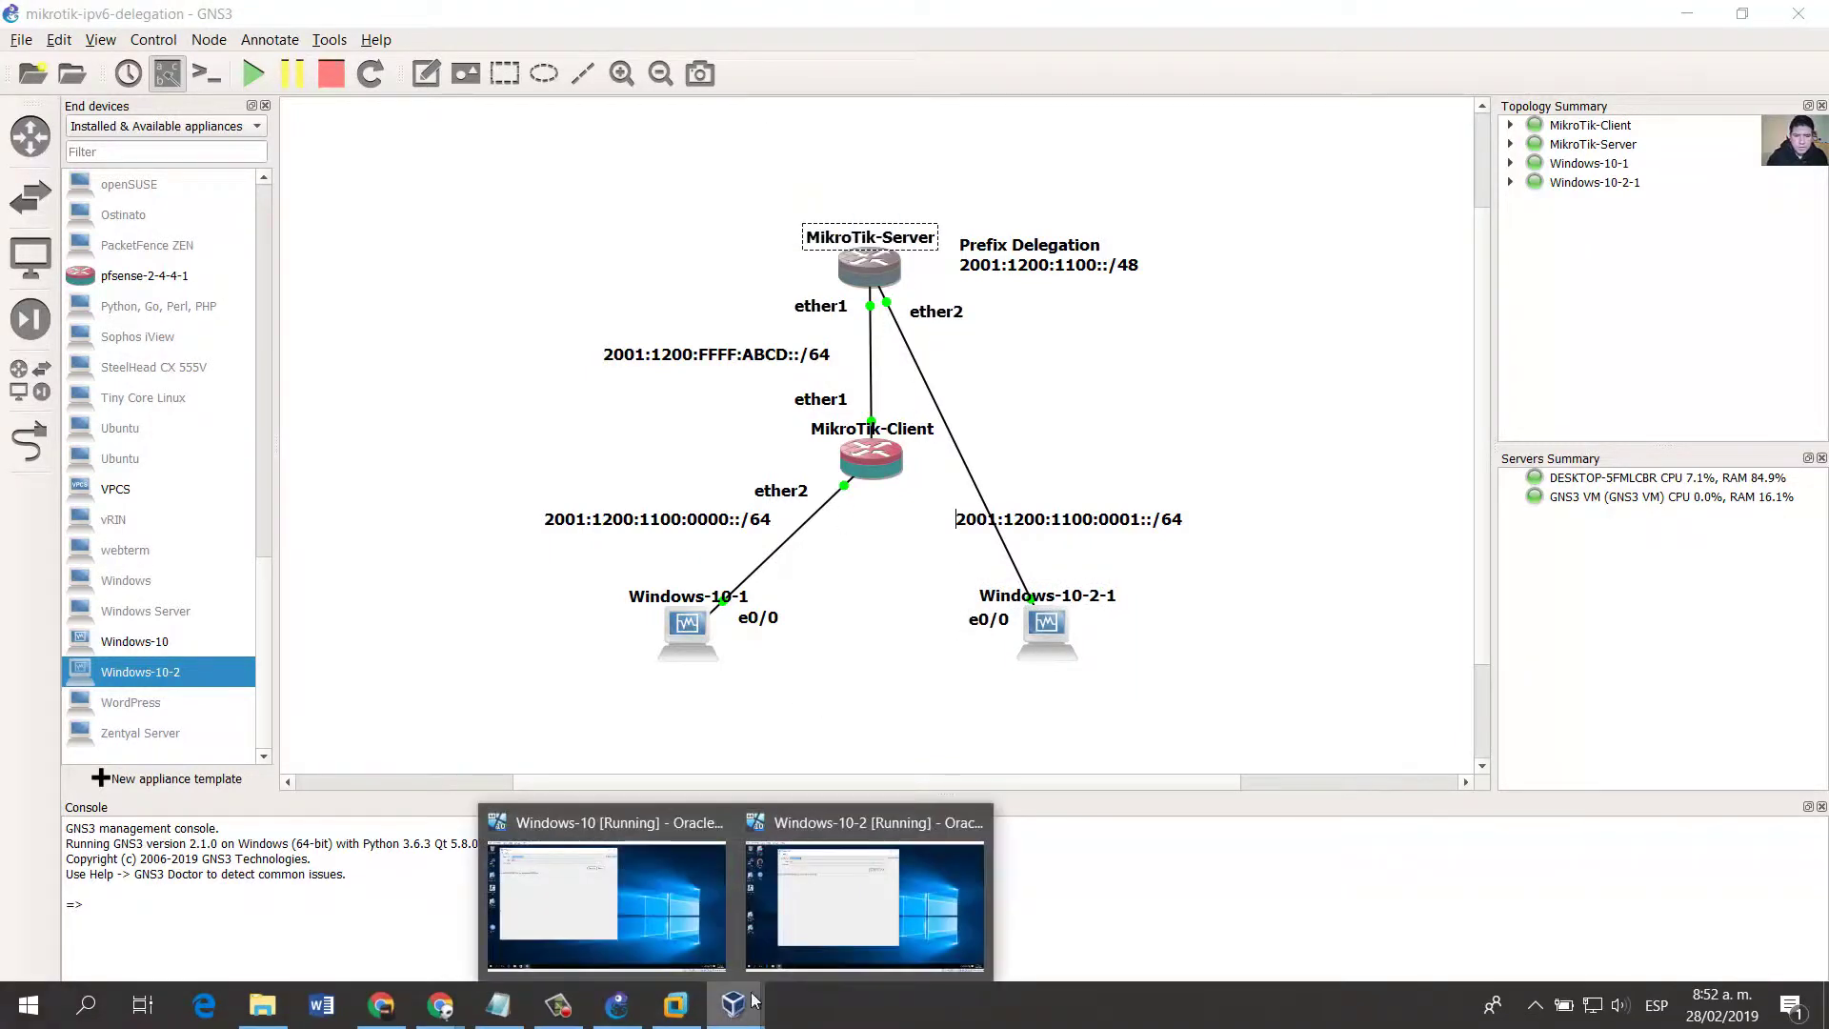
click(835, 908)
click(987, 259)
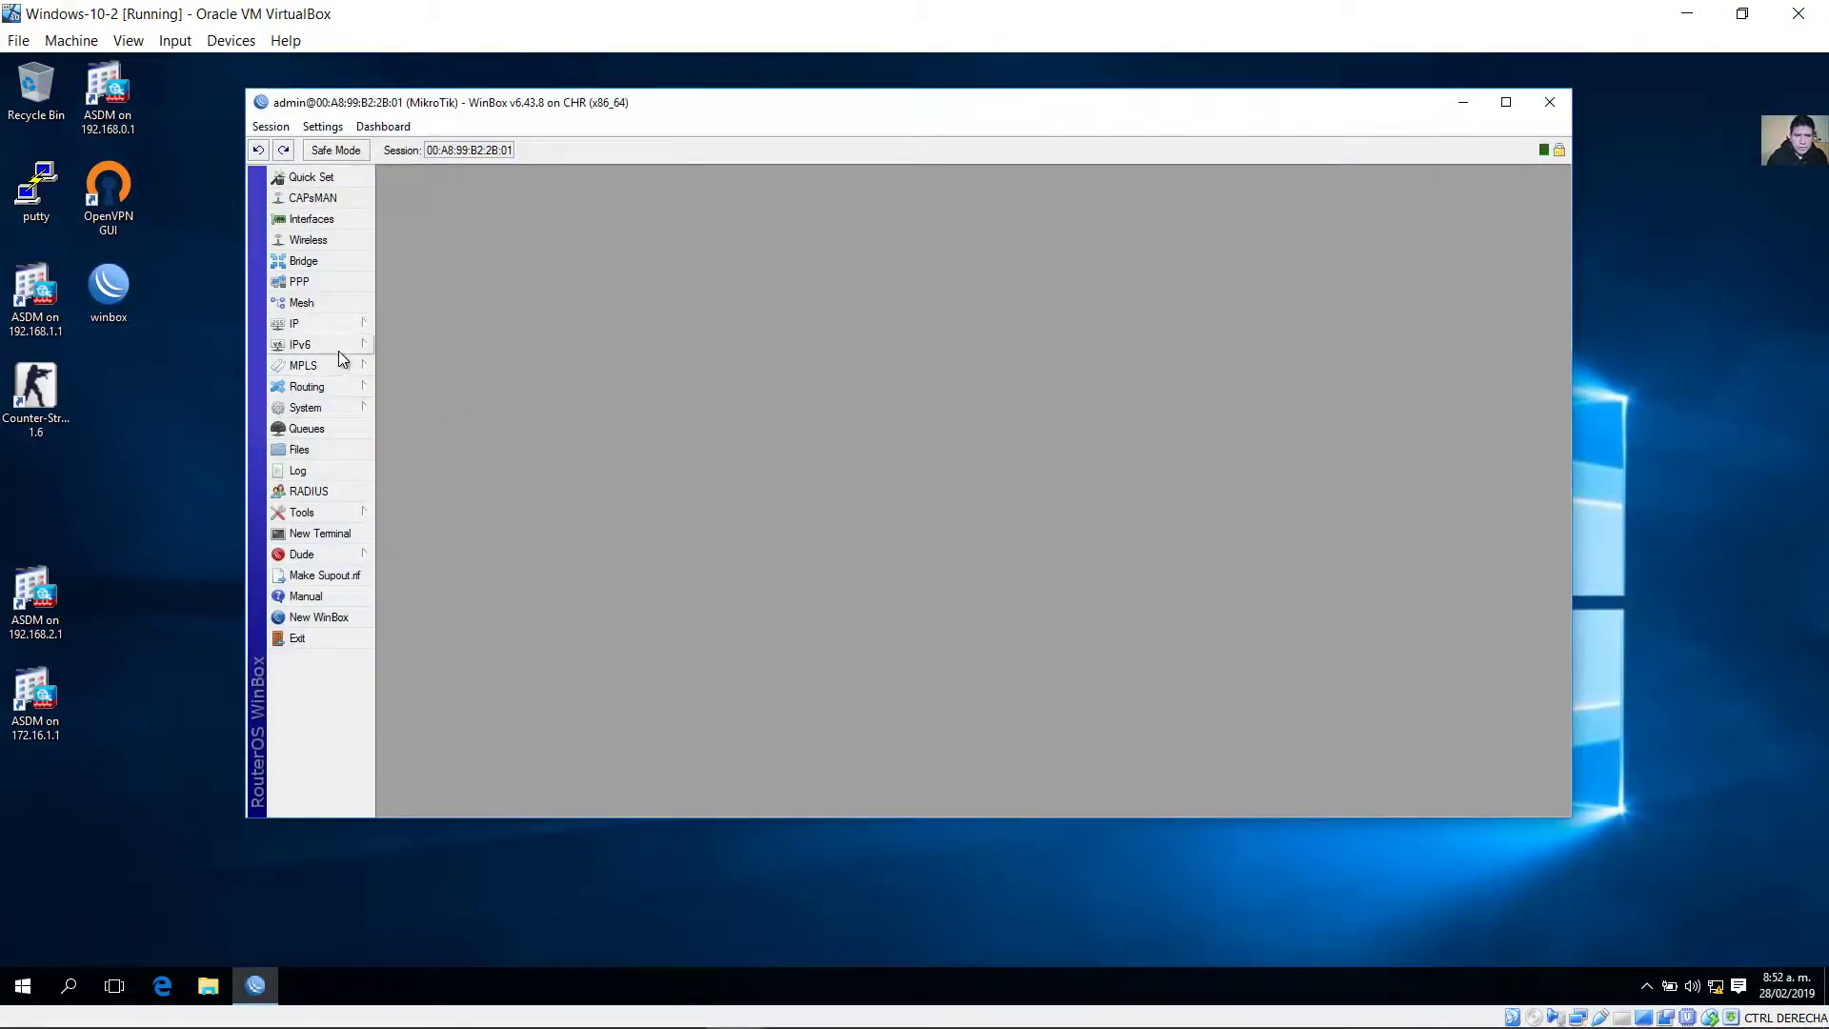
click(339, 349)
click(431, 358)
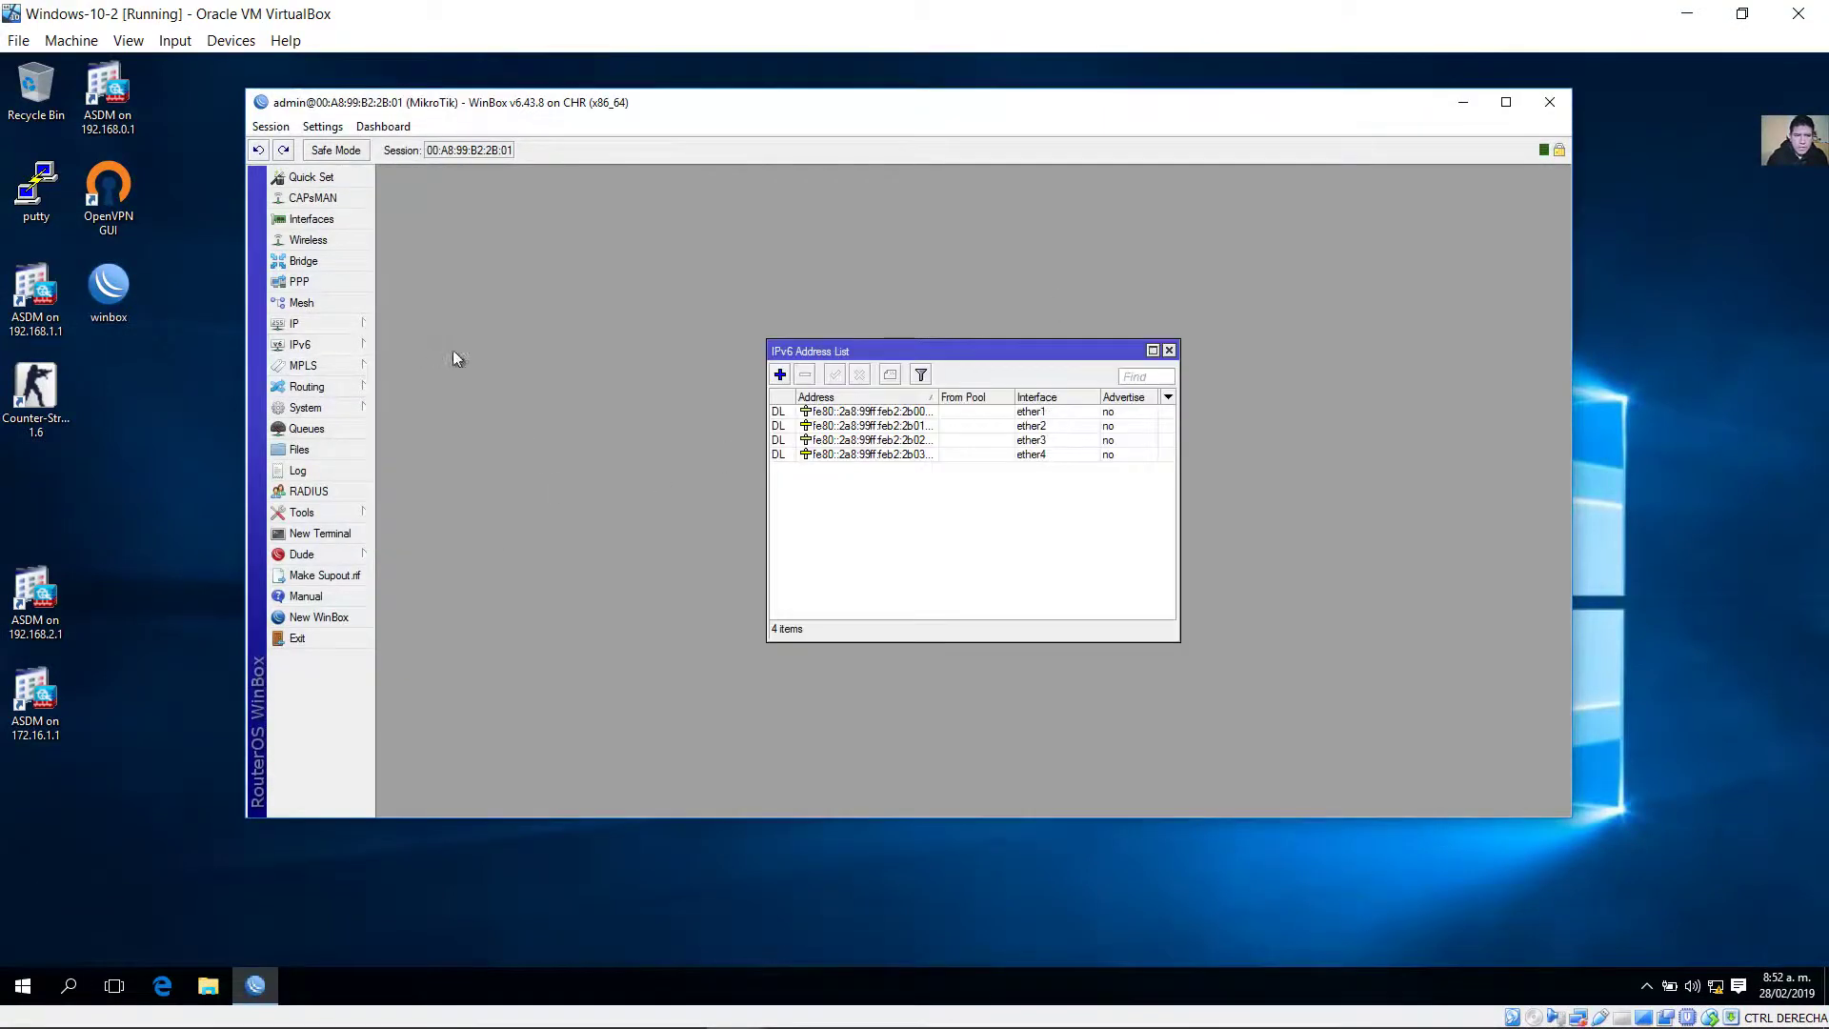
drag(834, 352, 616, 294)
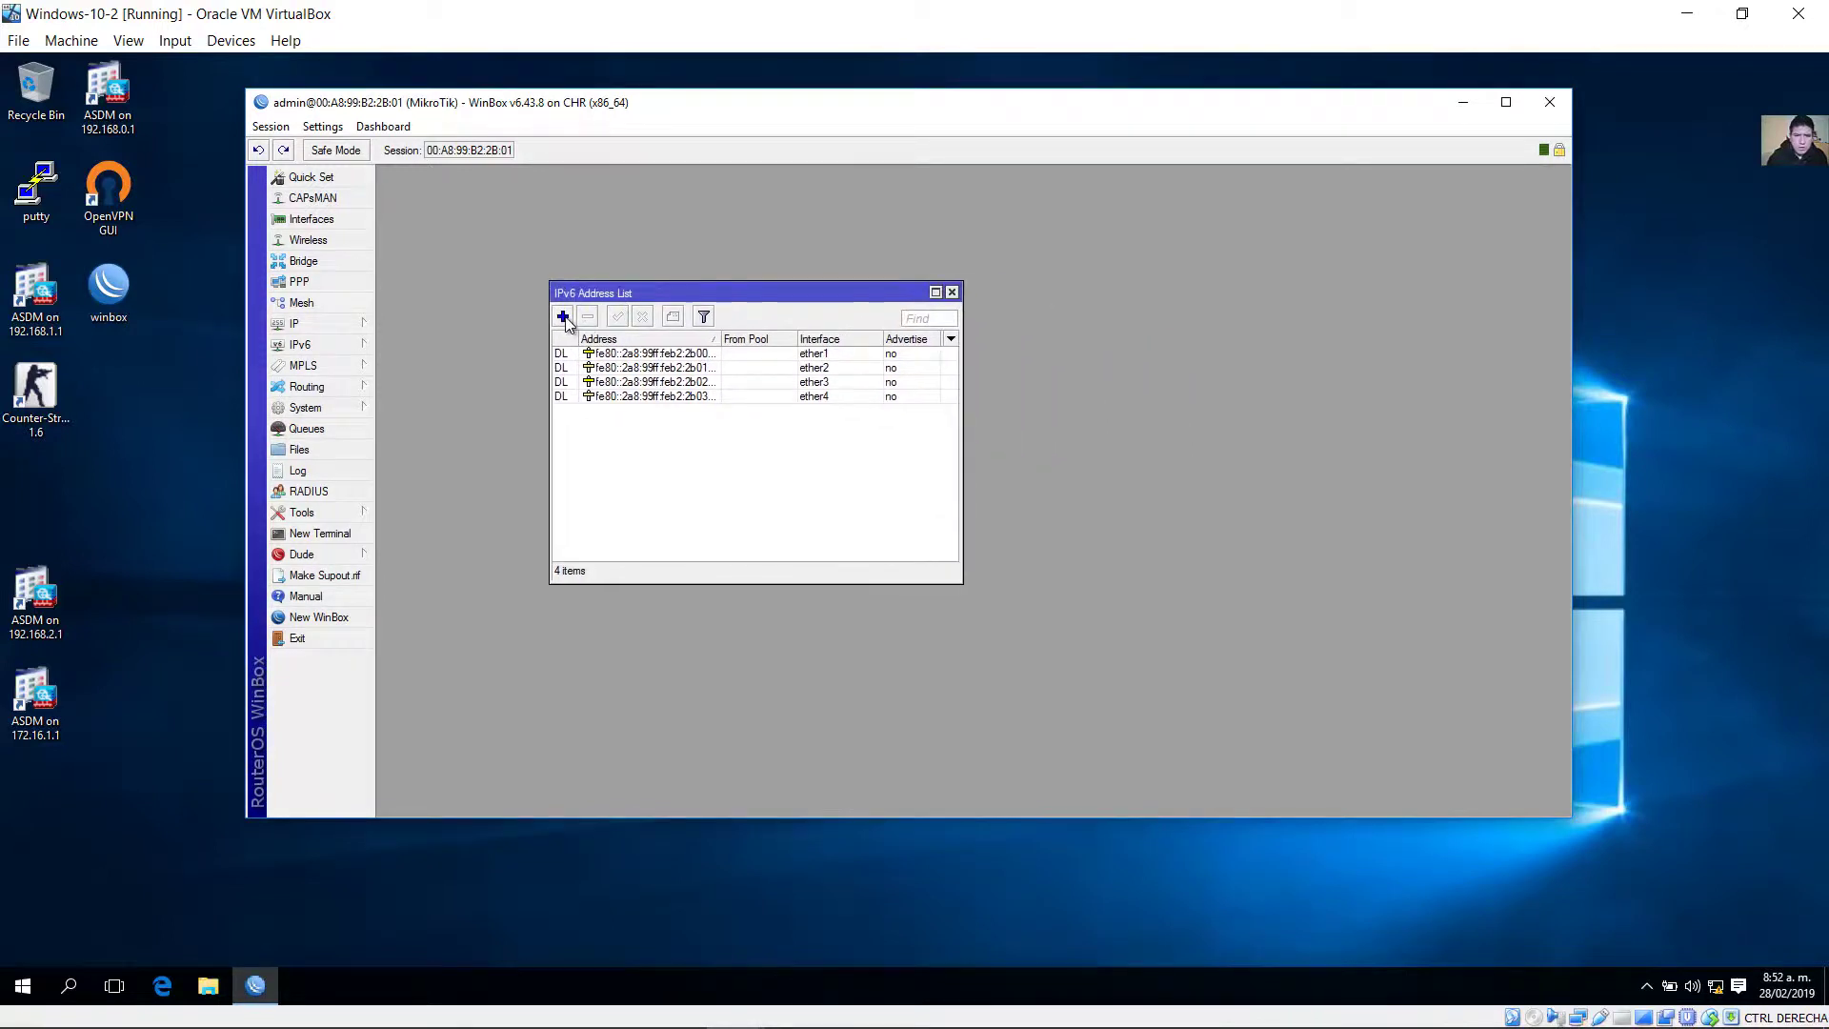
Add the IPv6 address 2001:1200:FFFF:ABCD::1/64 on interface ether1 with advertising left enabled.
click(563, 316)
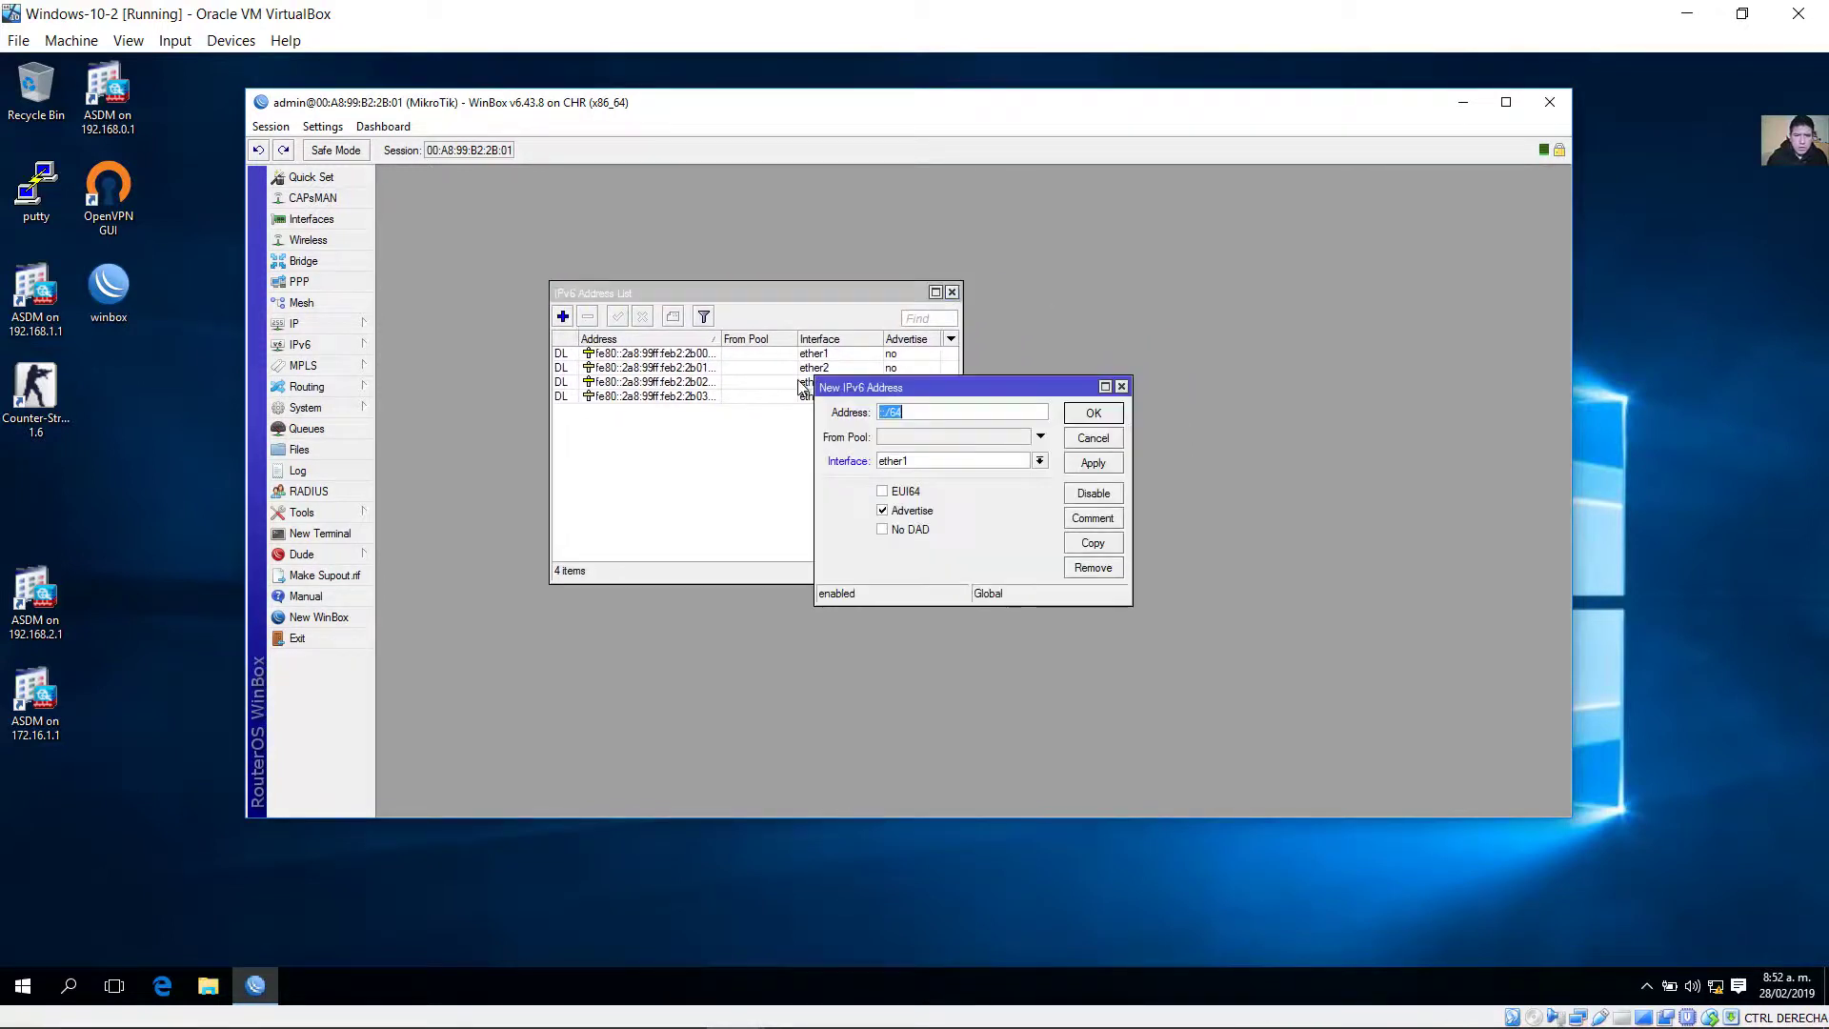
click(882, 412)
text(2001:1200:FFFF:)
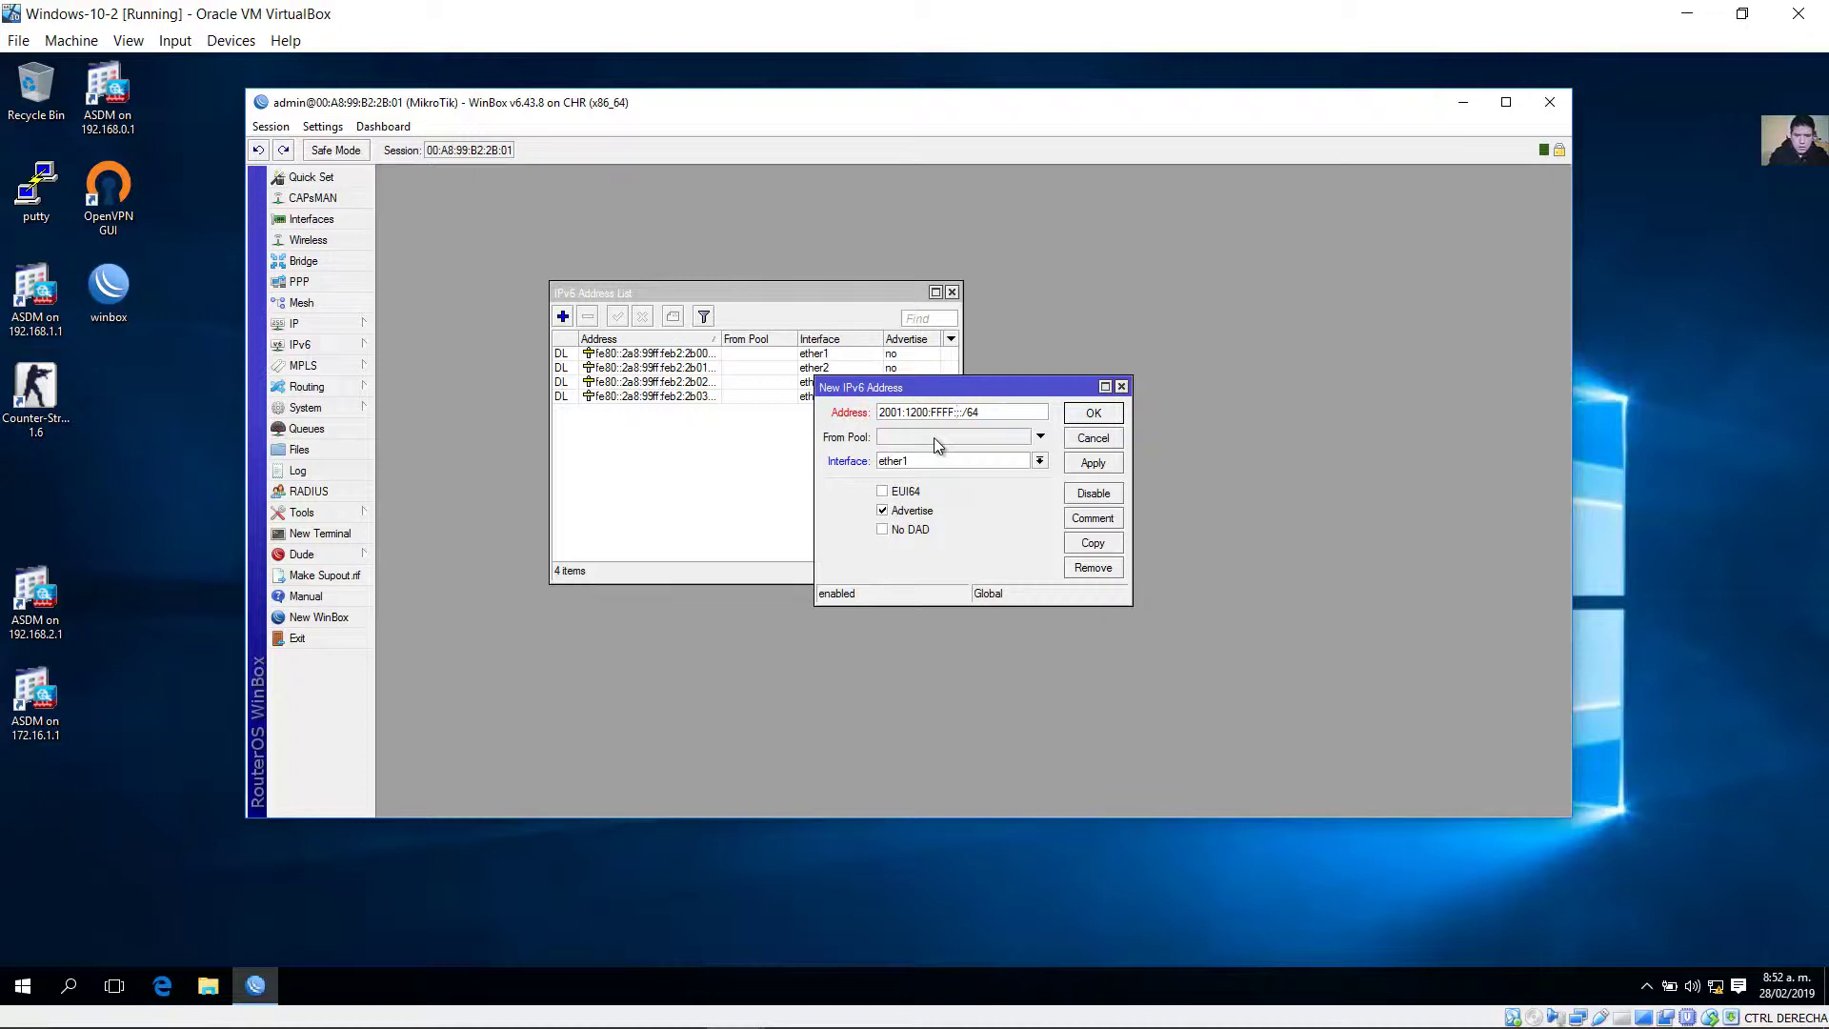
text(ABCD::1)
drag(1022, 410, 836, 431)
click(1027, 419)
click(1029, 464)
click(952, 475)
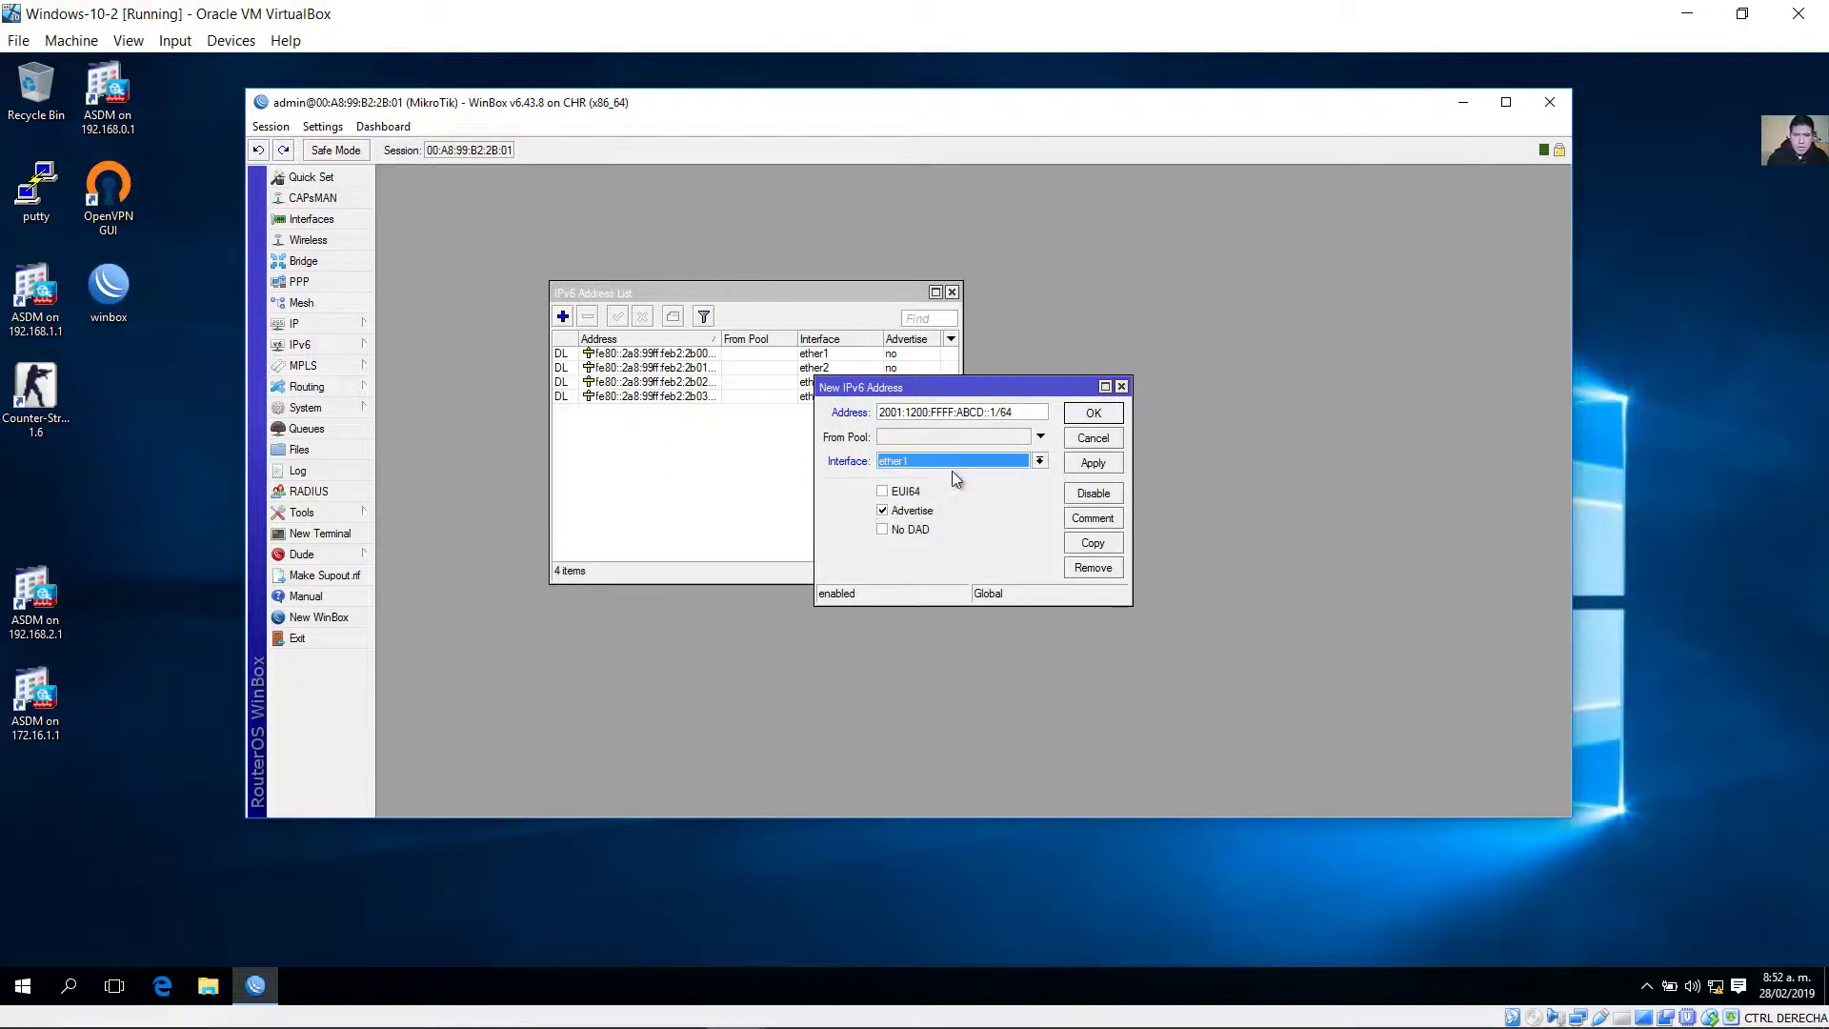
click(1098, 465)
click(1102, 417)
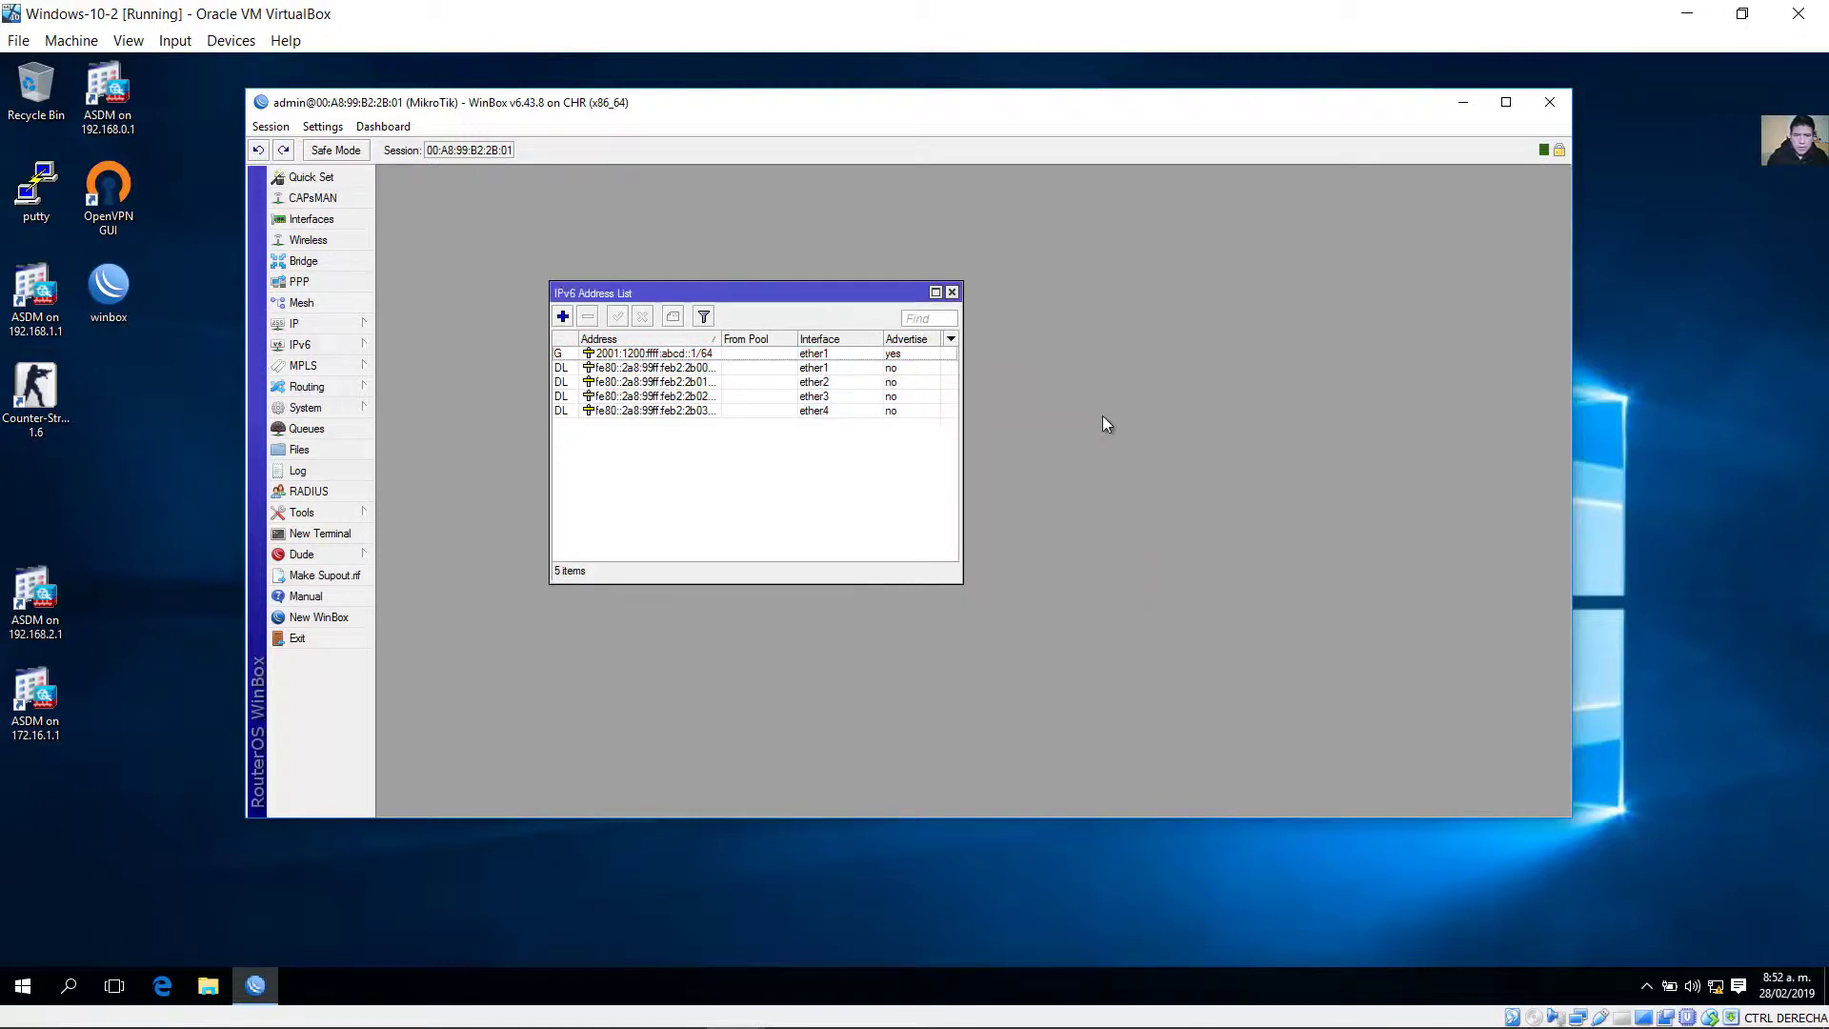
Return to the GNS3 topology and nudge MikroTik-Client's ether1 label slightly left.
click(1687, 13)
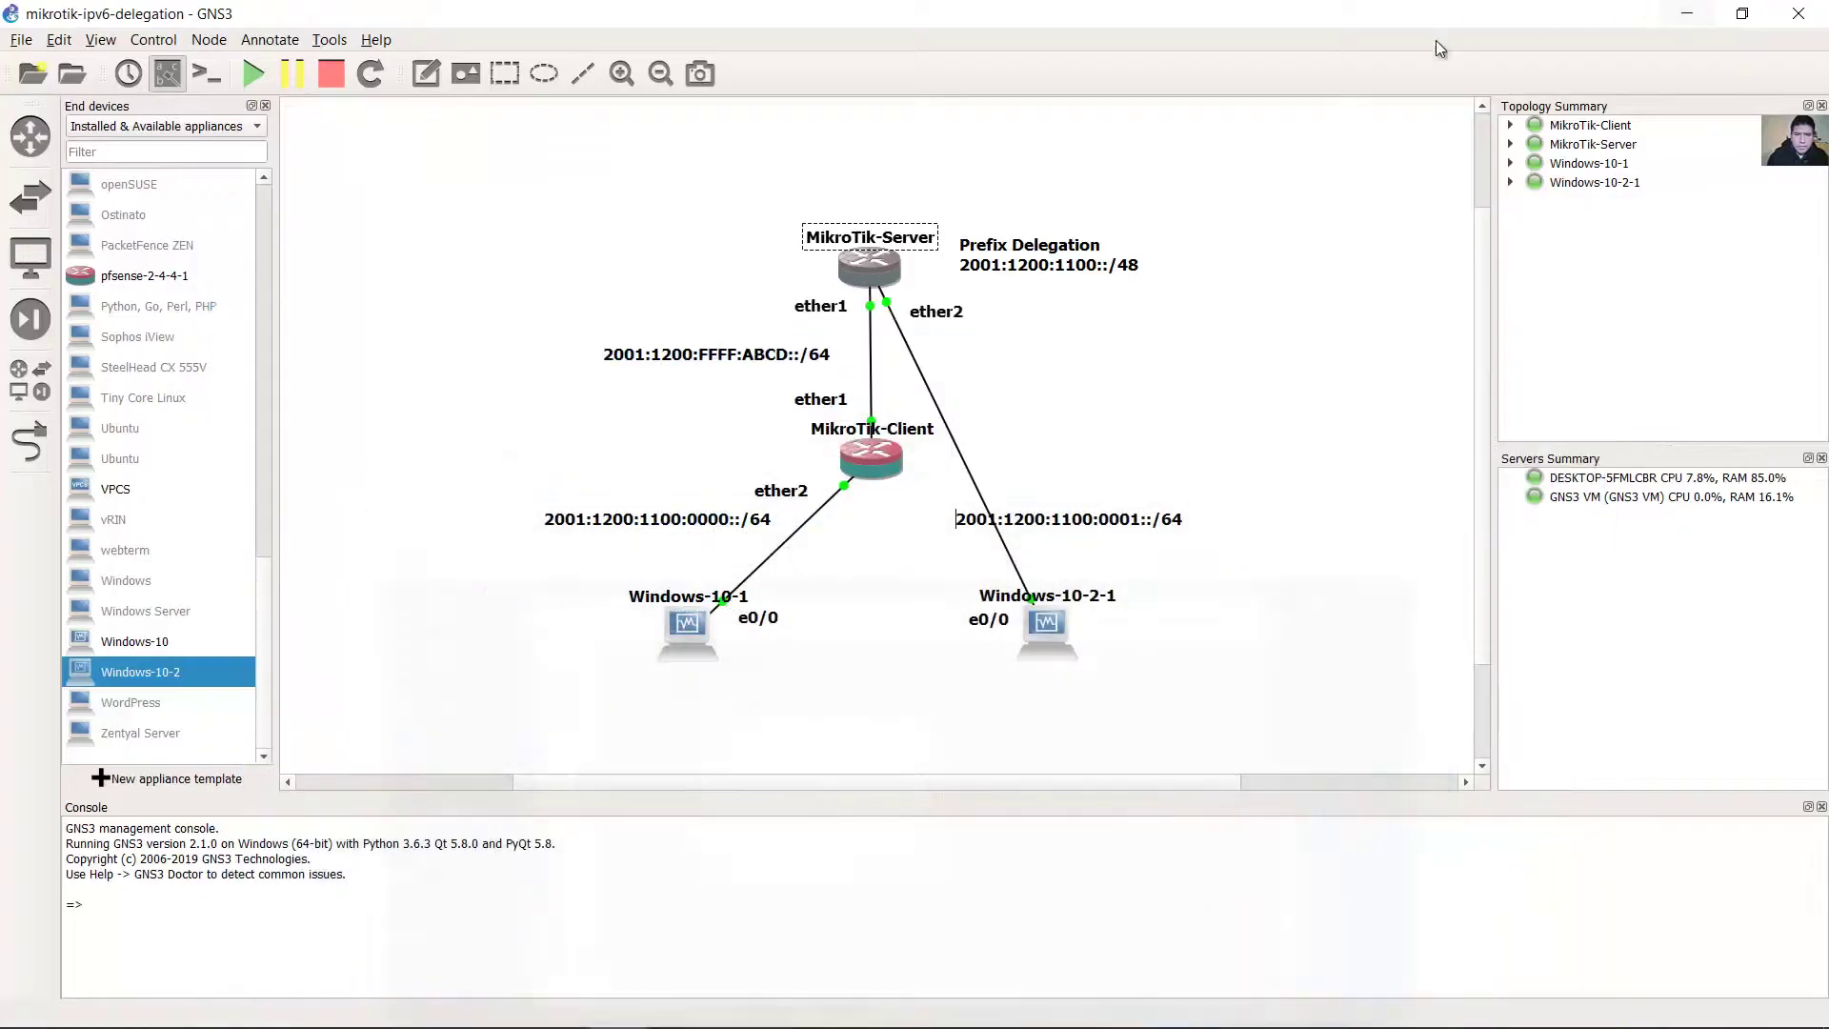
drag(829, 400, 820, 400)
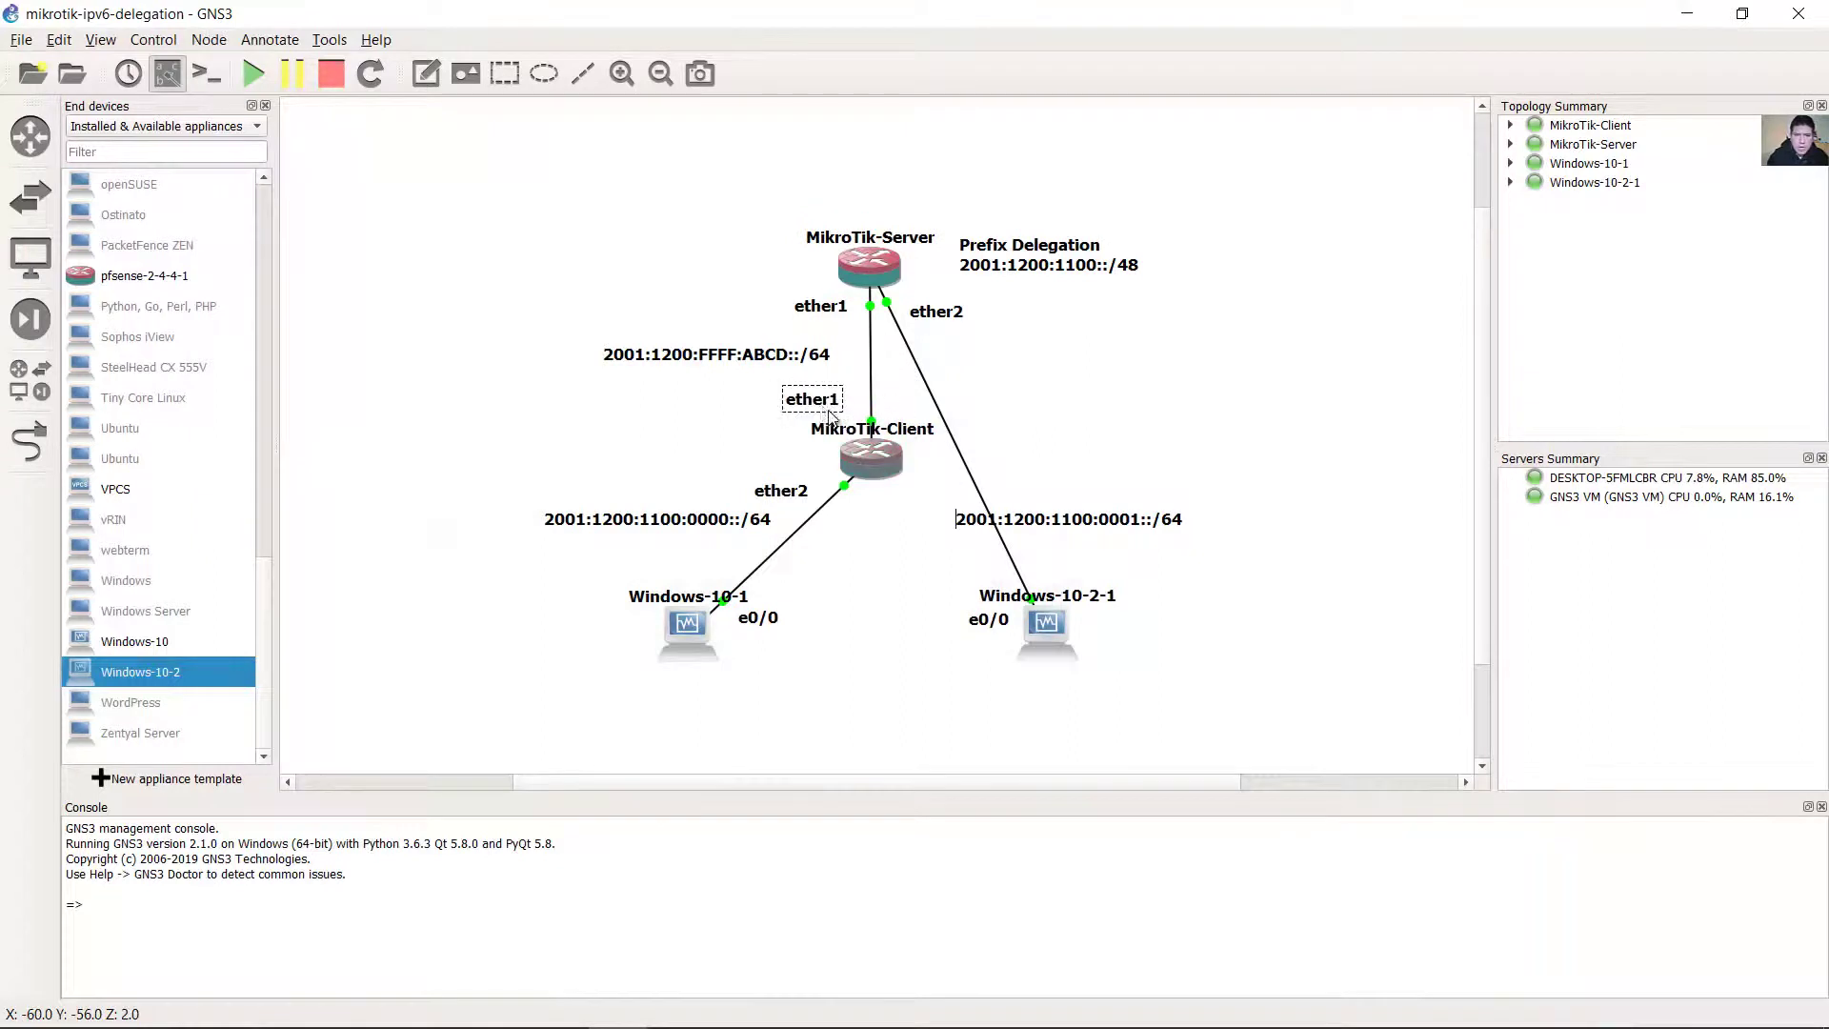
click(854, 451)
drag(596, 577, 814, 717)
Switch to the Windows-10 VM and open the IPv6 address list on router 00:A8:99:3C:5B:01.
mouse_move(727, 1012)
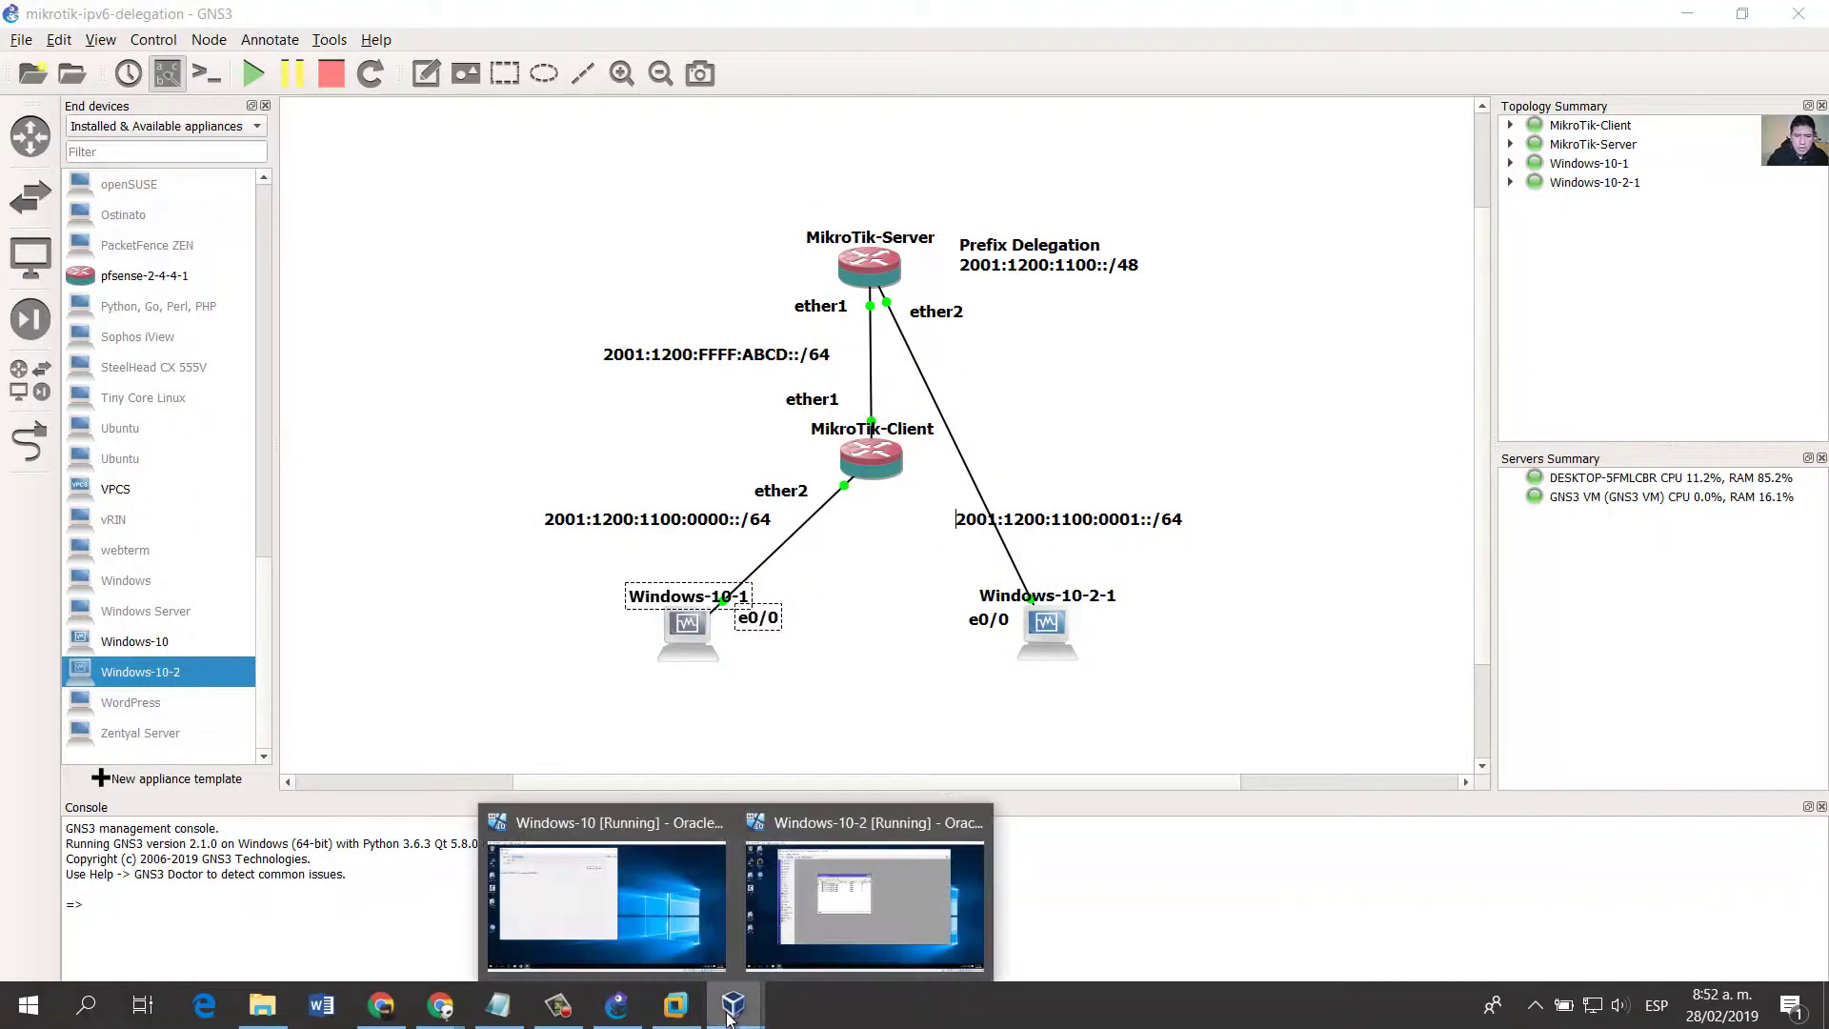
click(648, 891)
click(792, 237)
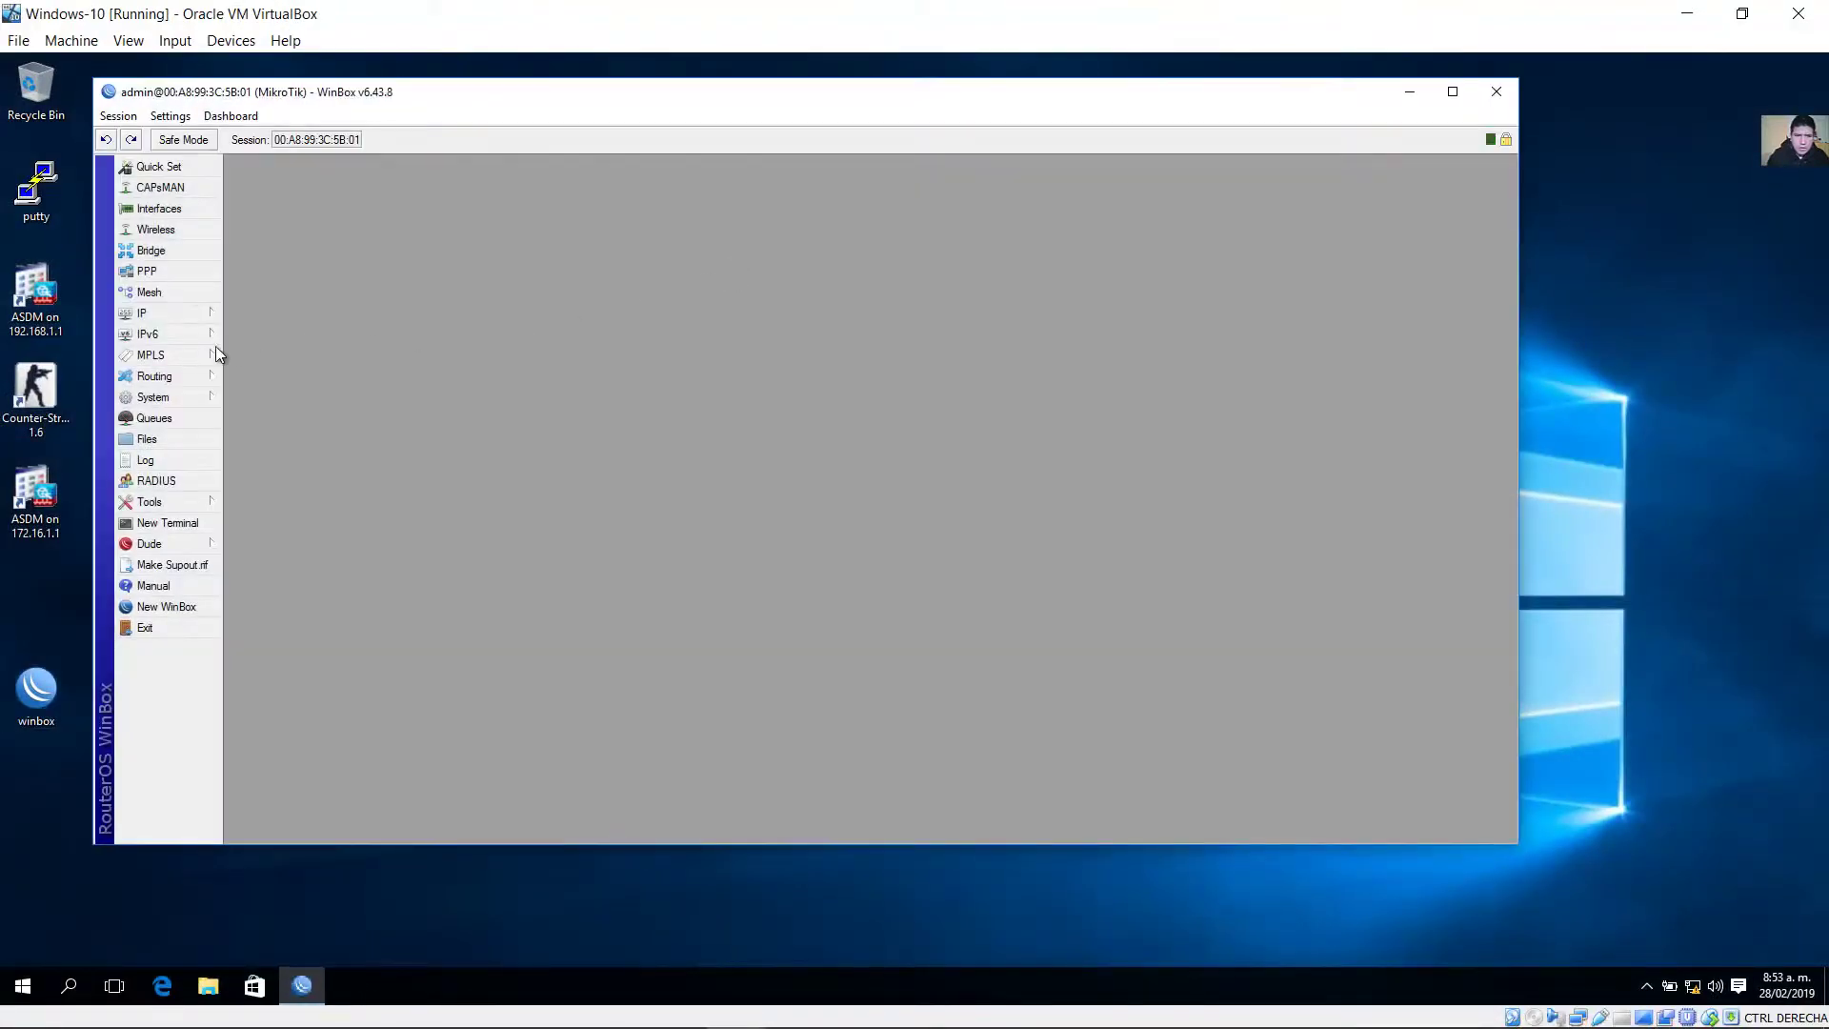
click(191, 333)
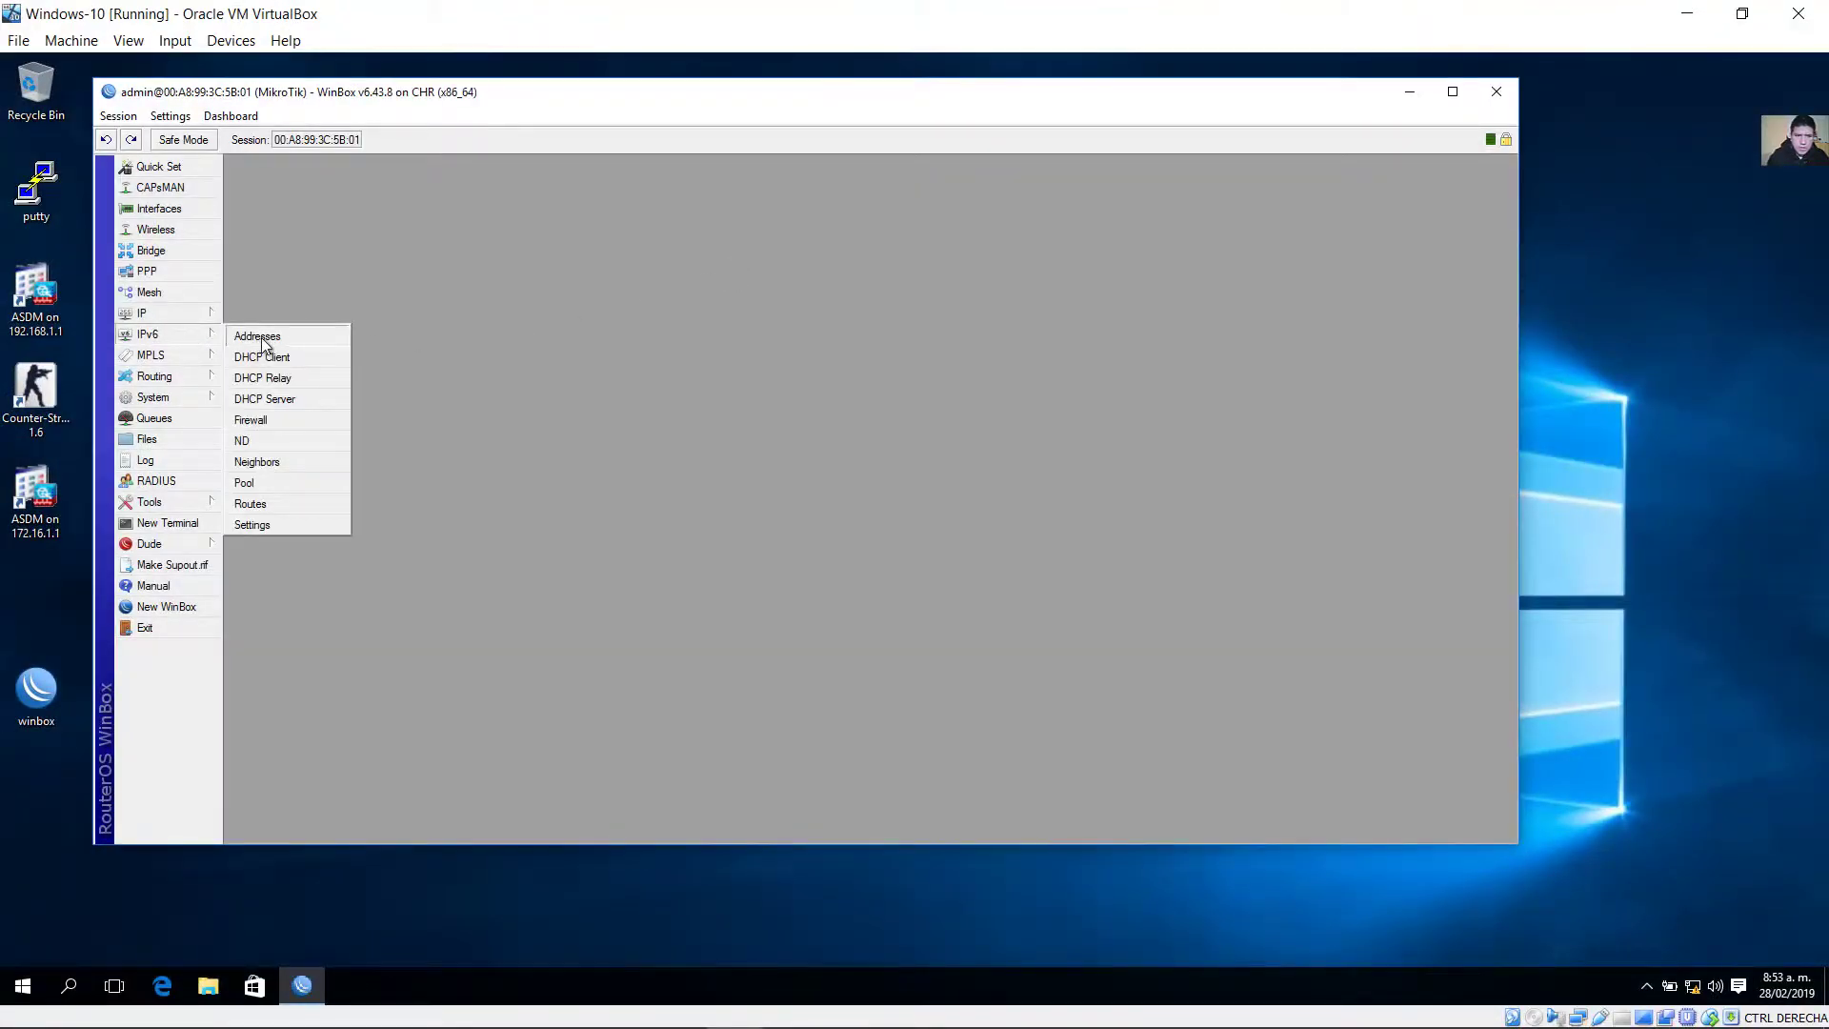
click(259, 336)
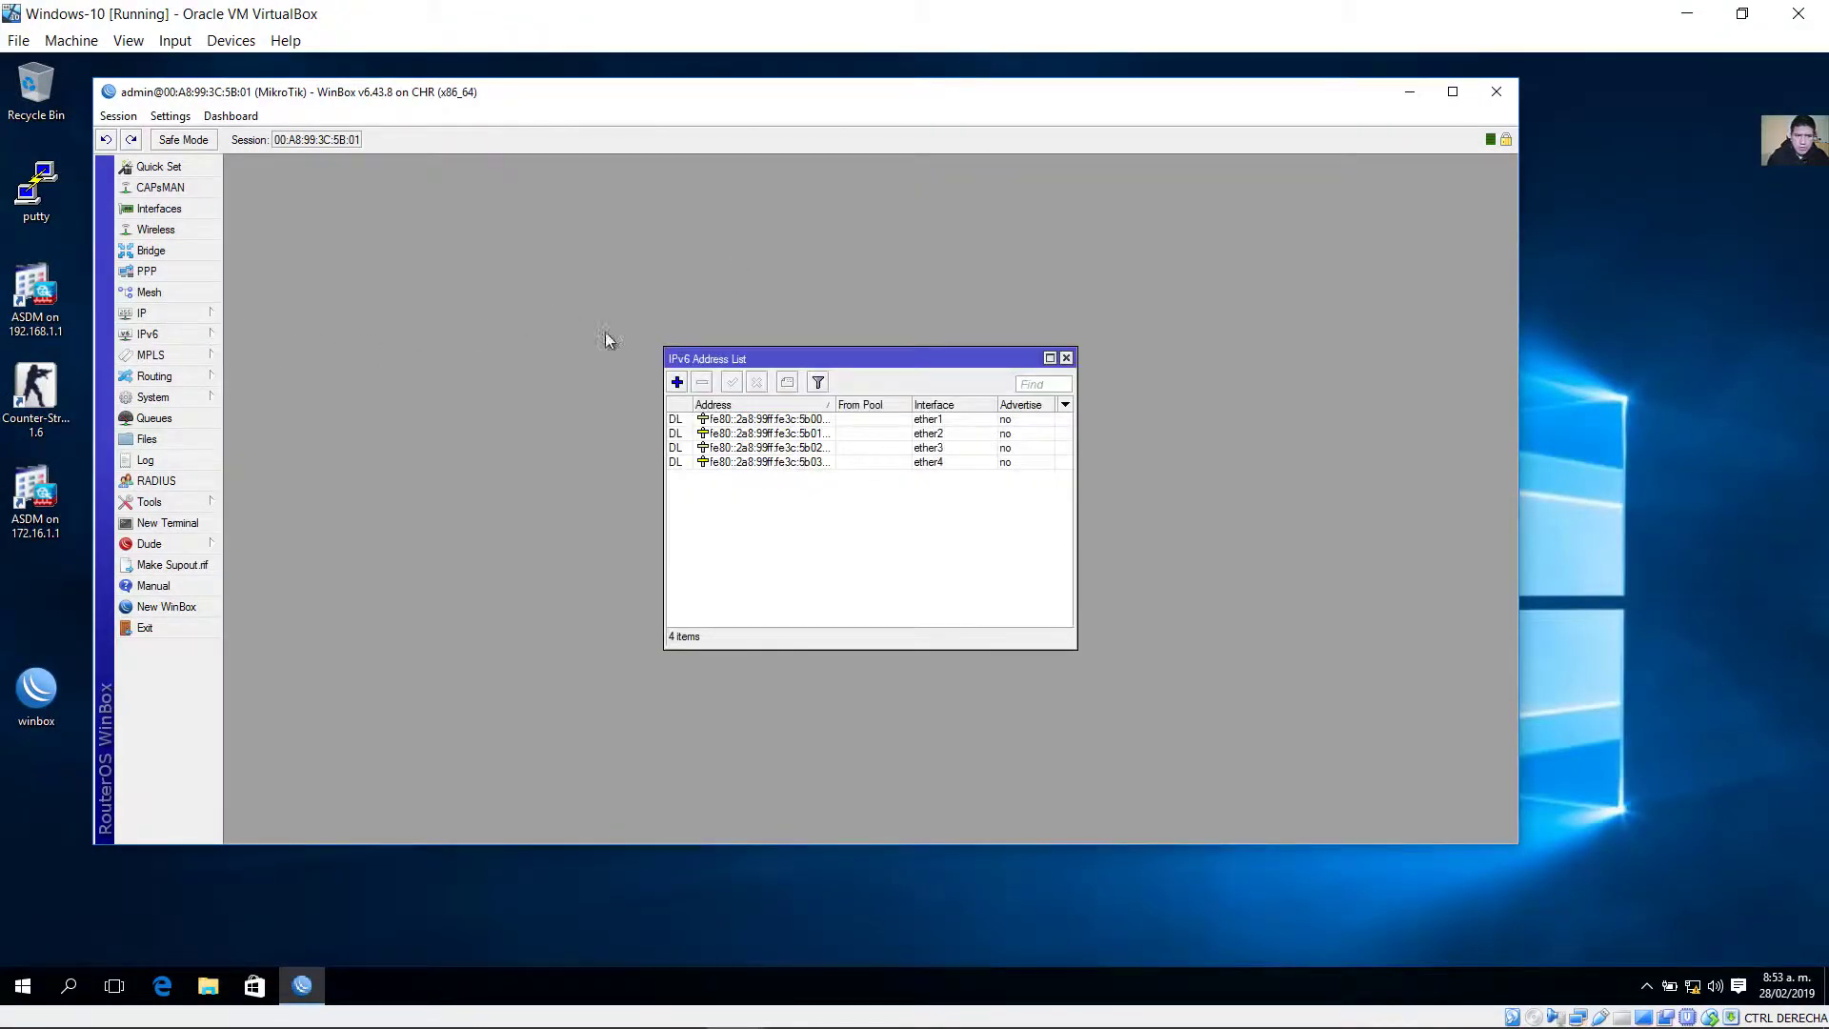
Add the IPv6 address 2001:1200:FFFF:ABCD::2/64 on interface ether1 of the client router.
click(675, 382)
click(781, 425)
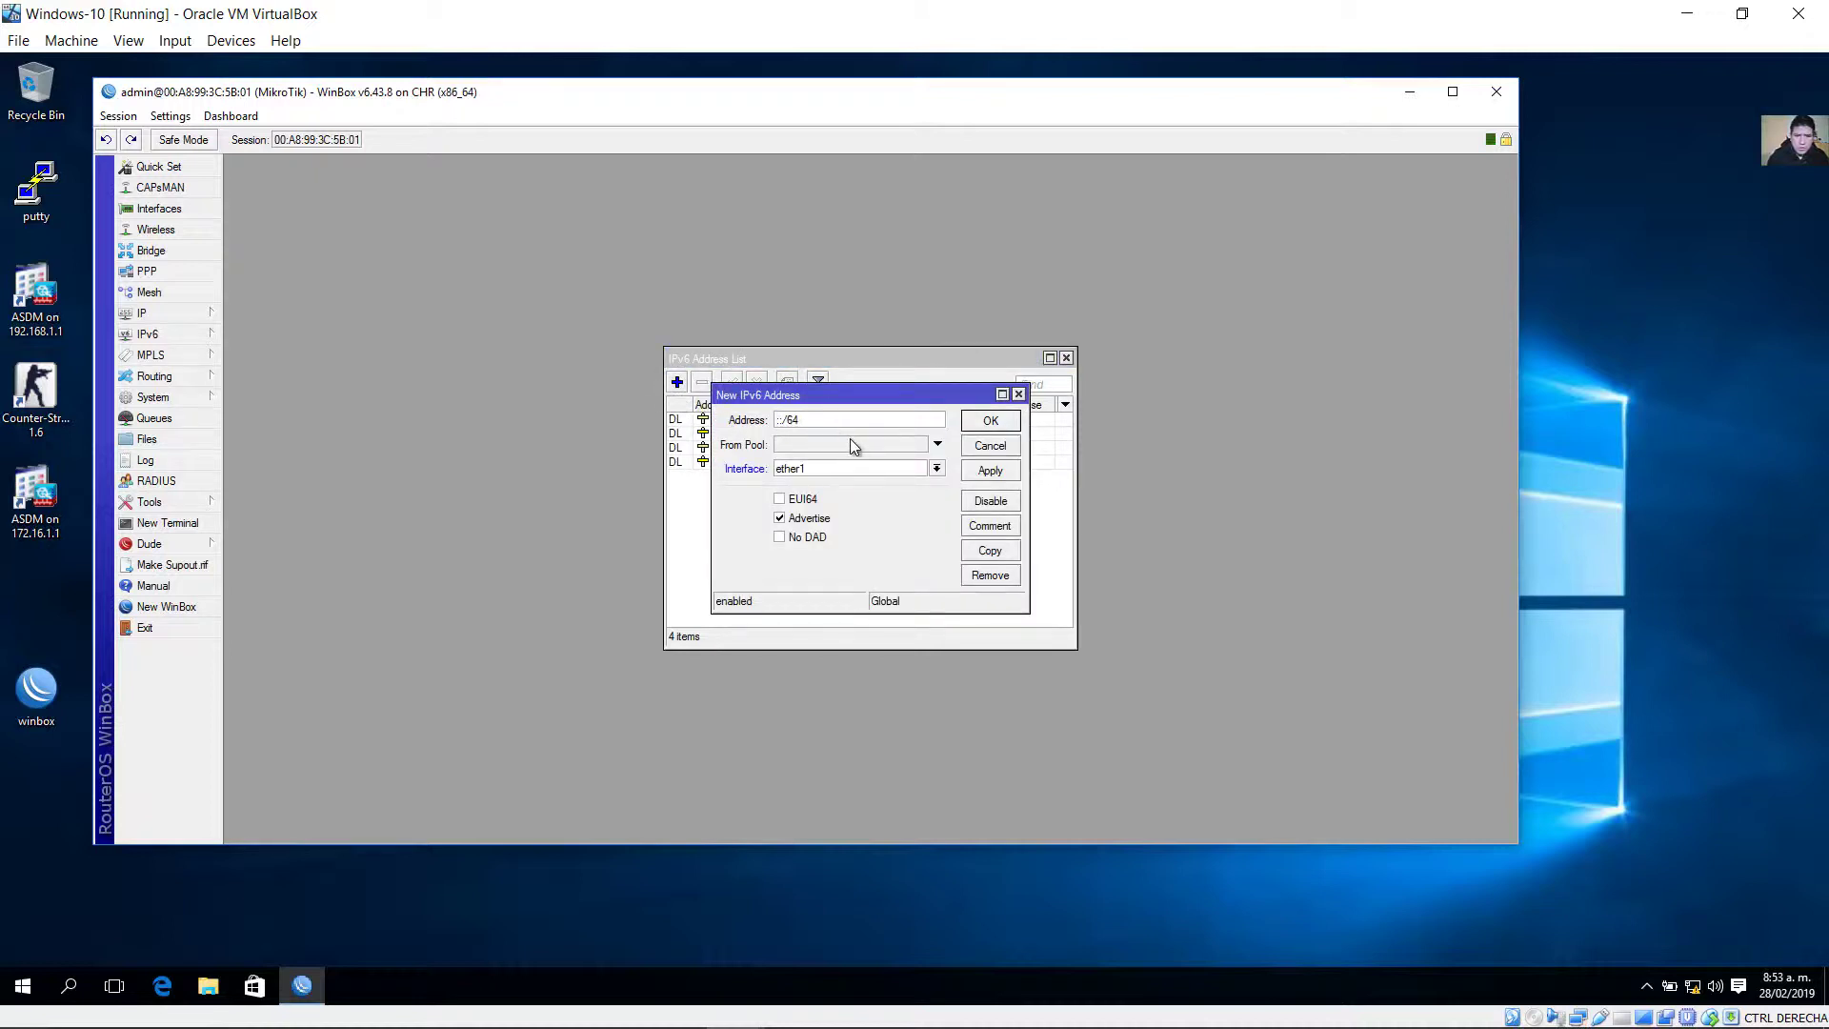
text(2001:1200:FFFF:ABCD::)
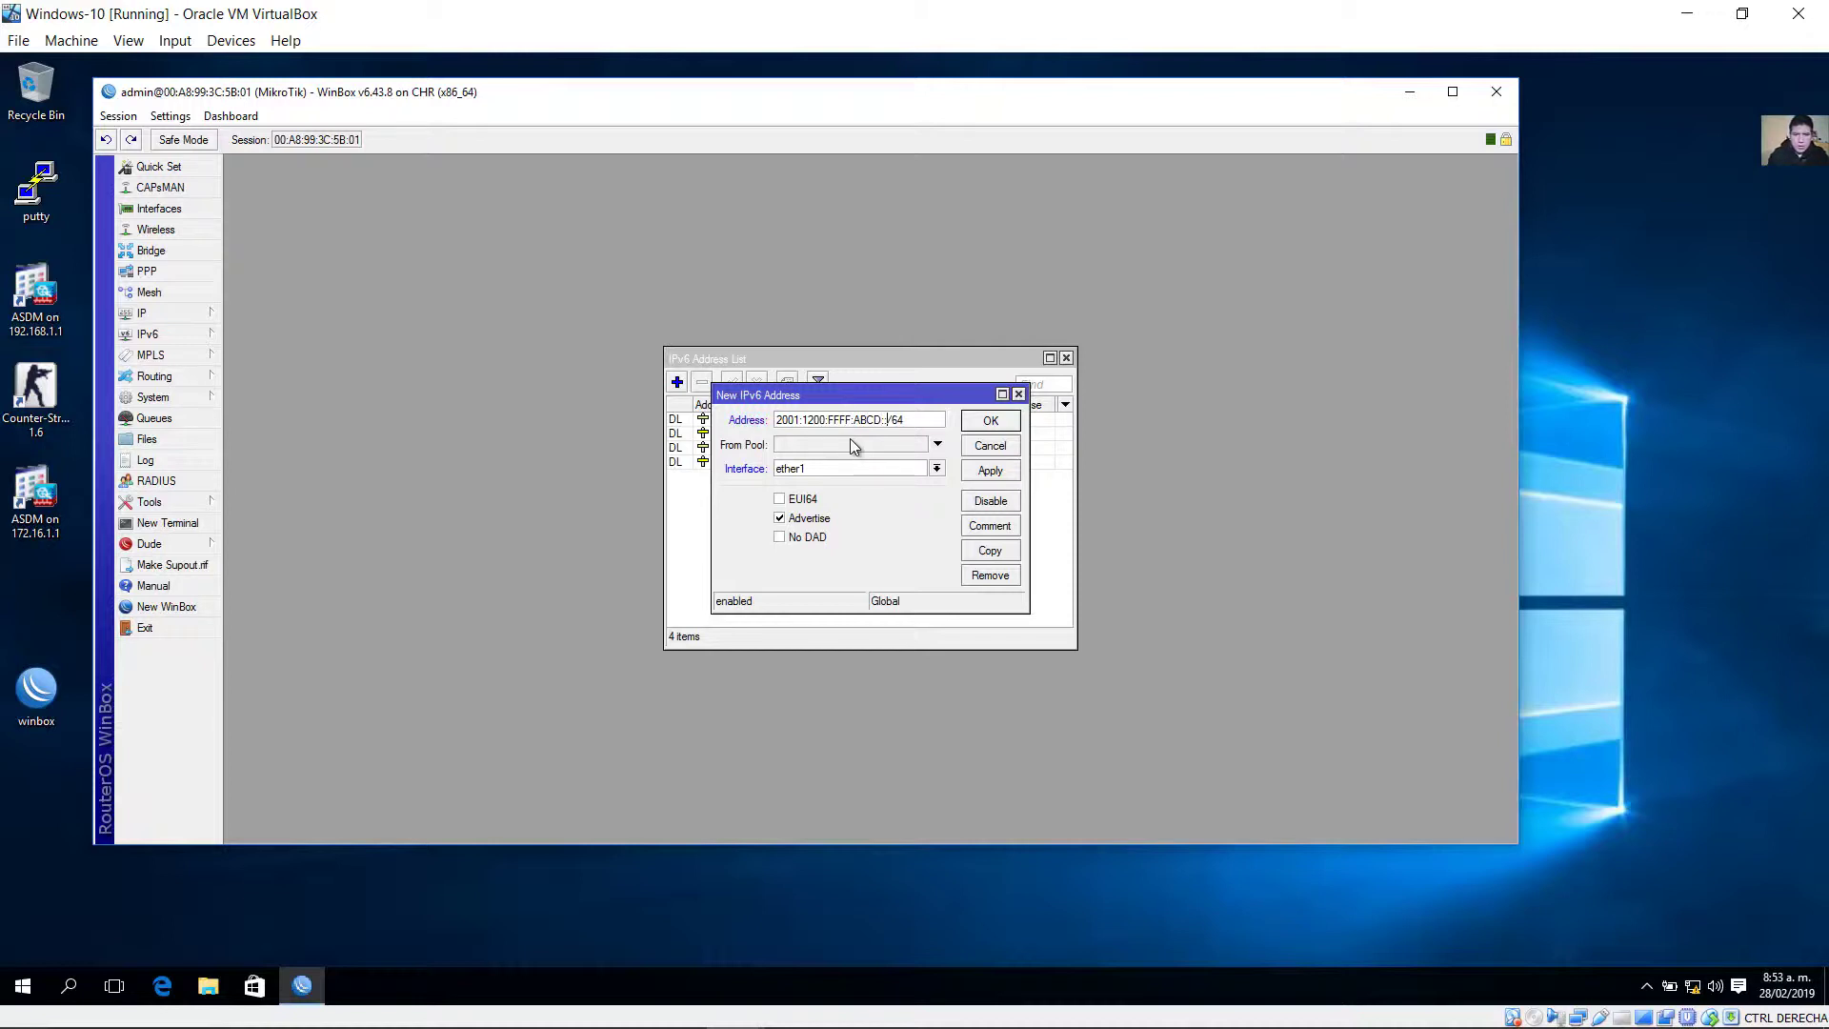
text(2)
click(937, 468)
click(891, 478)
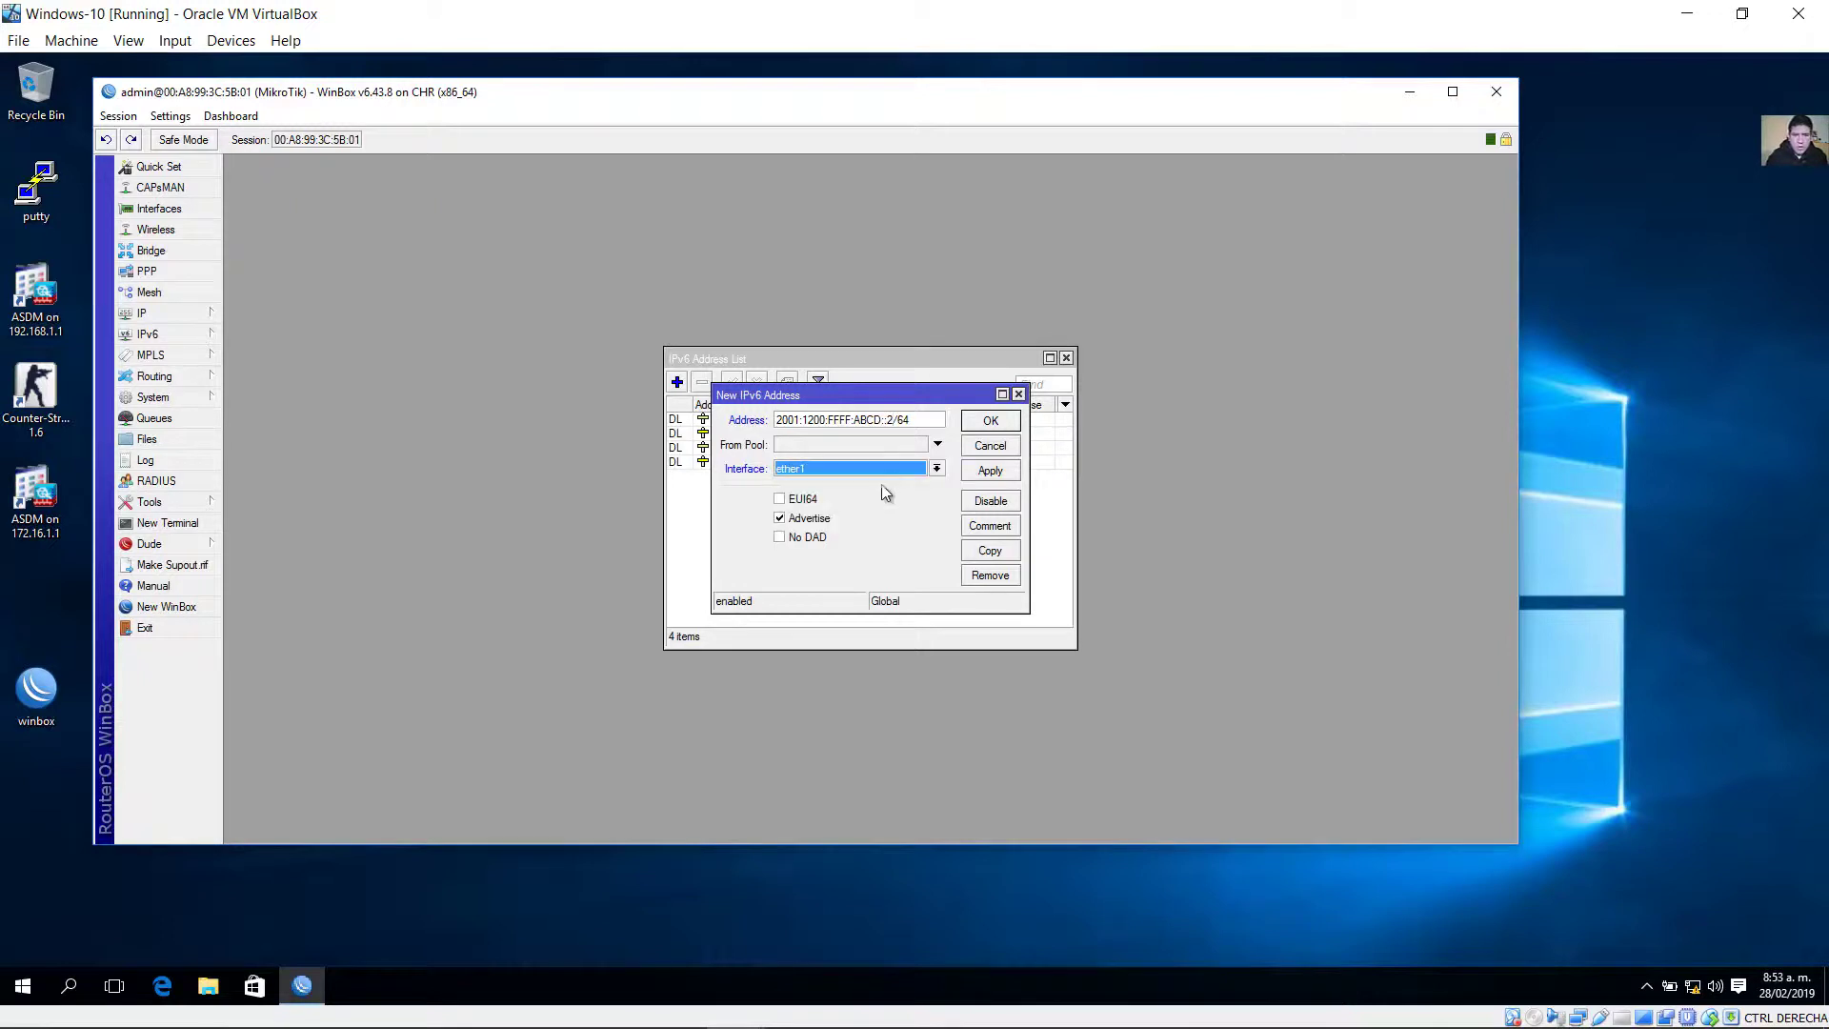
click(1003, 475)
click(1002, 424)
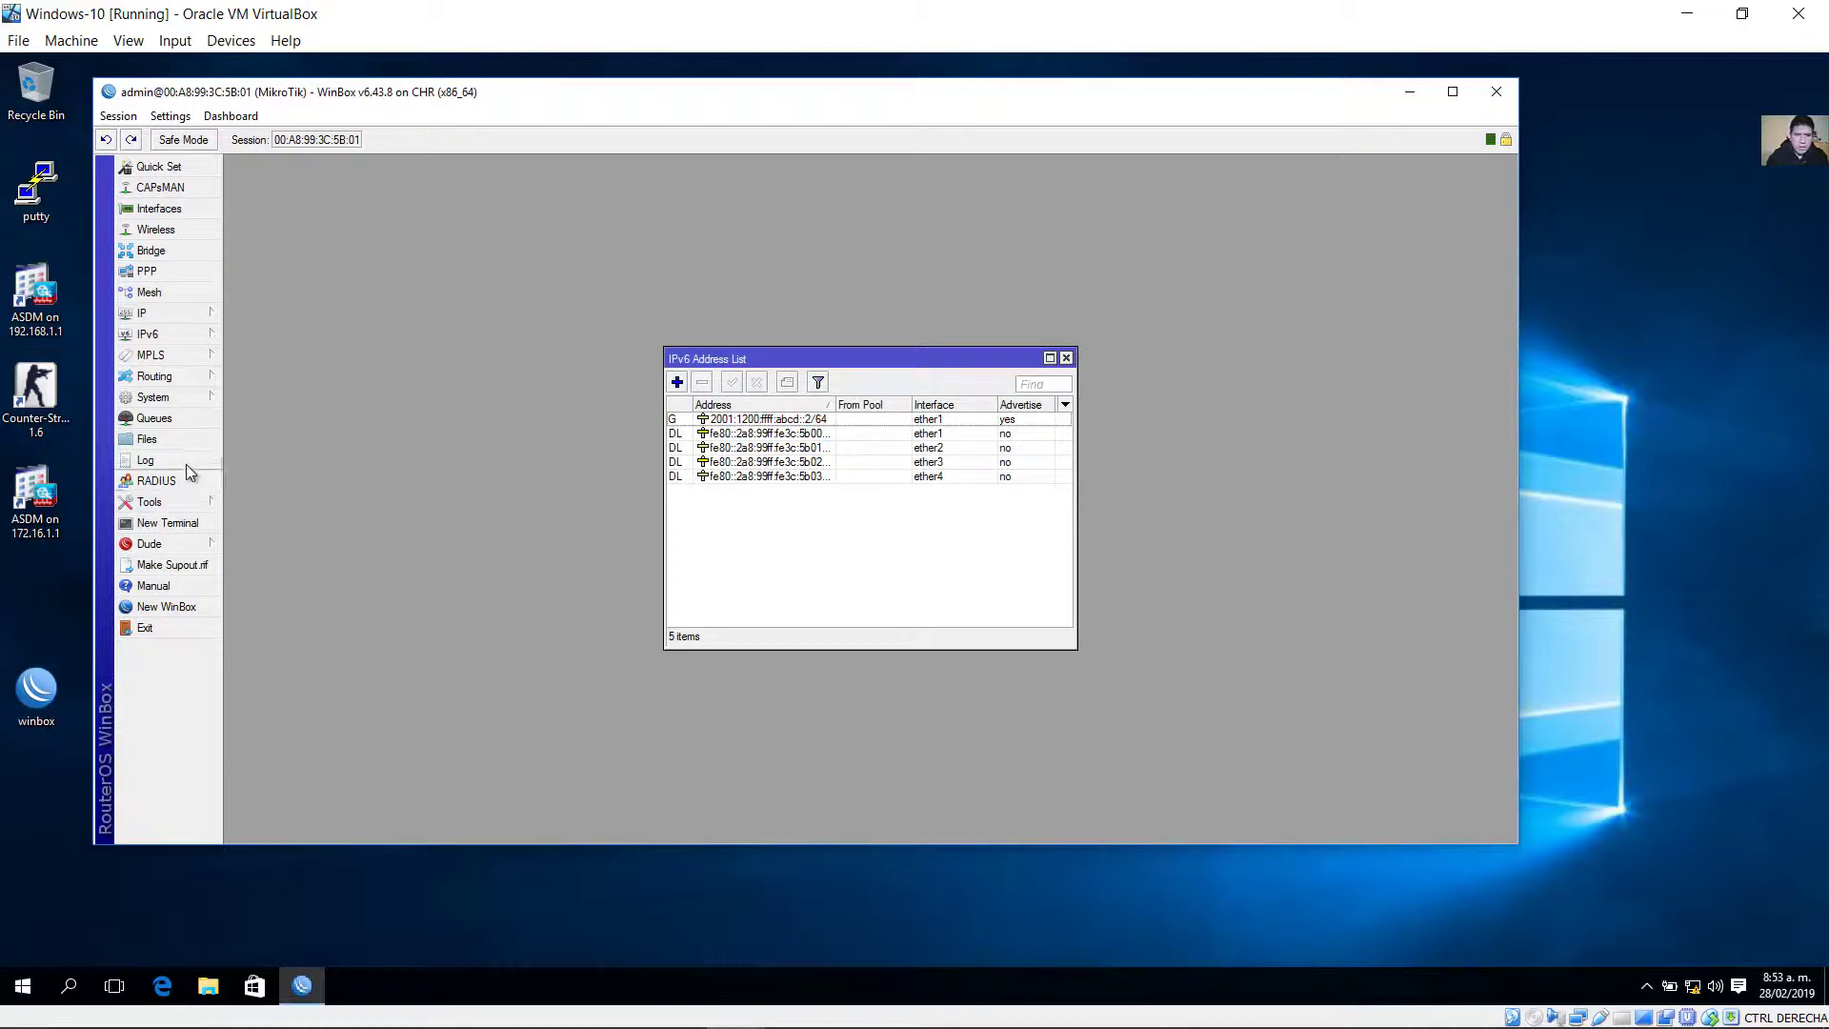
Open a terminal on the client router, move it clear of the address list and decline viewing the software license.
click(174, 520)
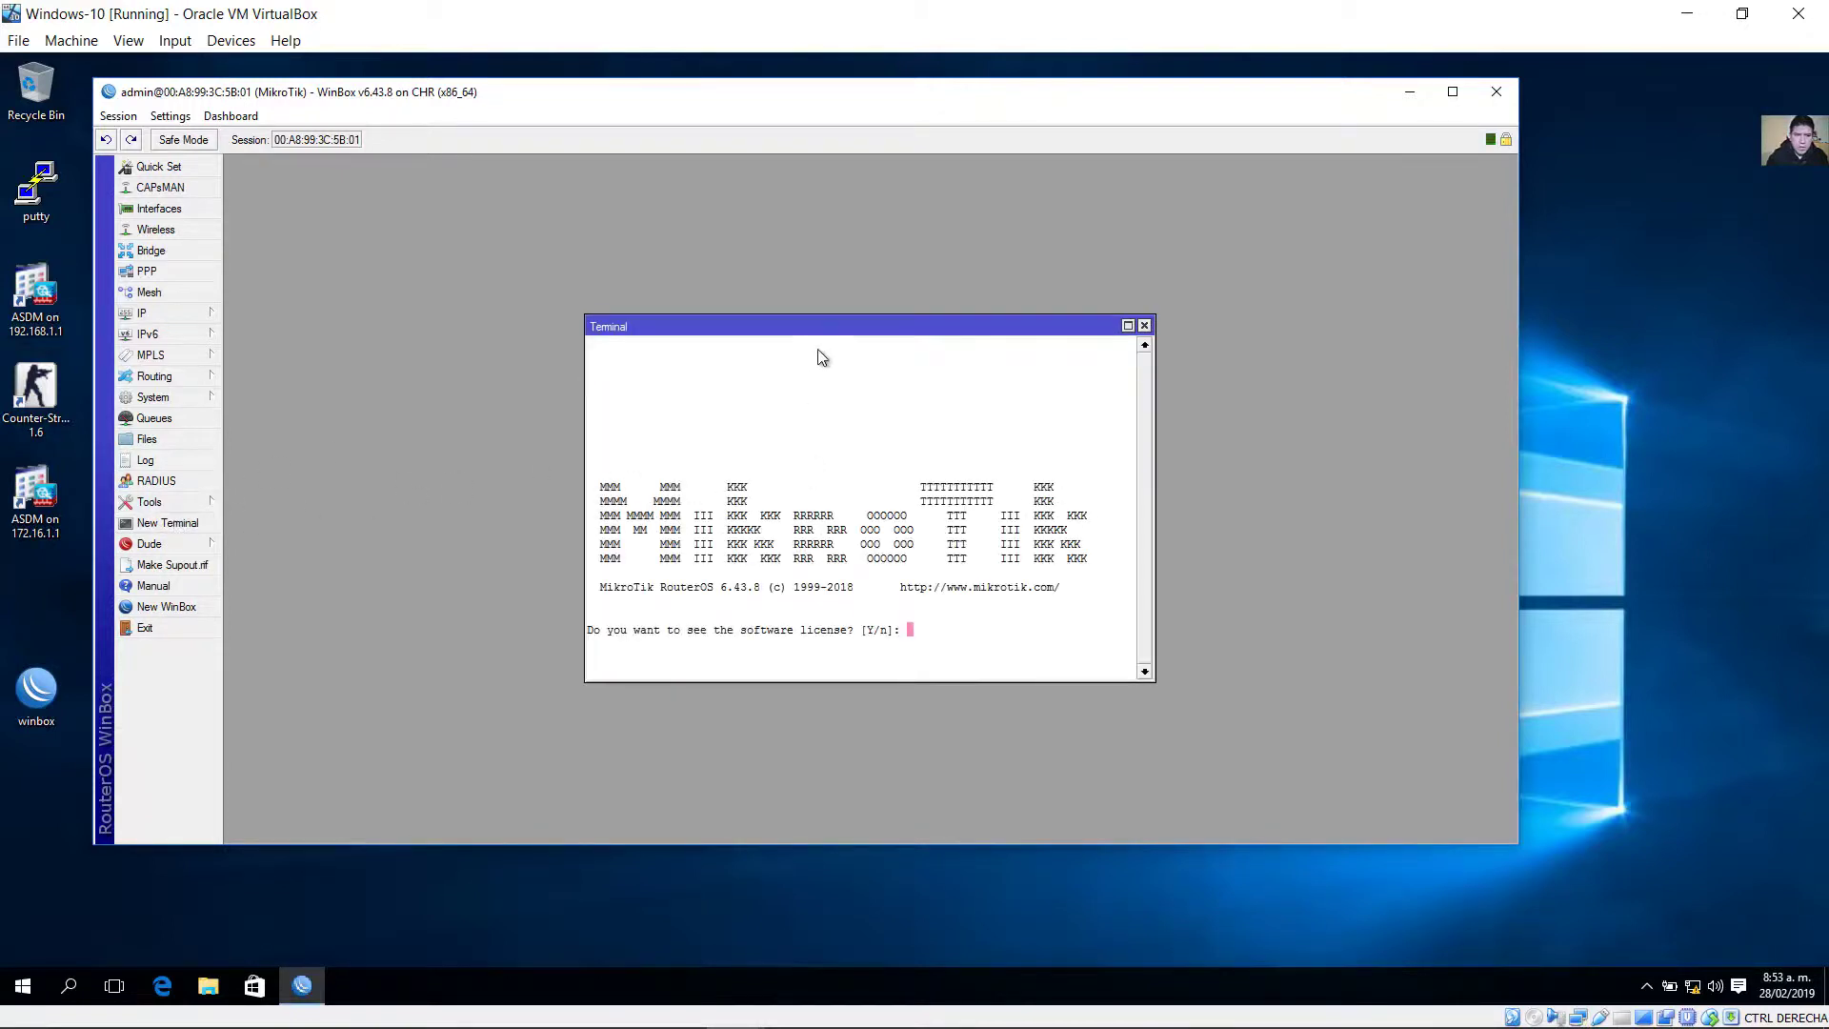
drag(817, 327, 460, 168)
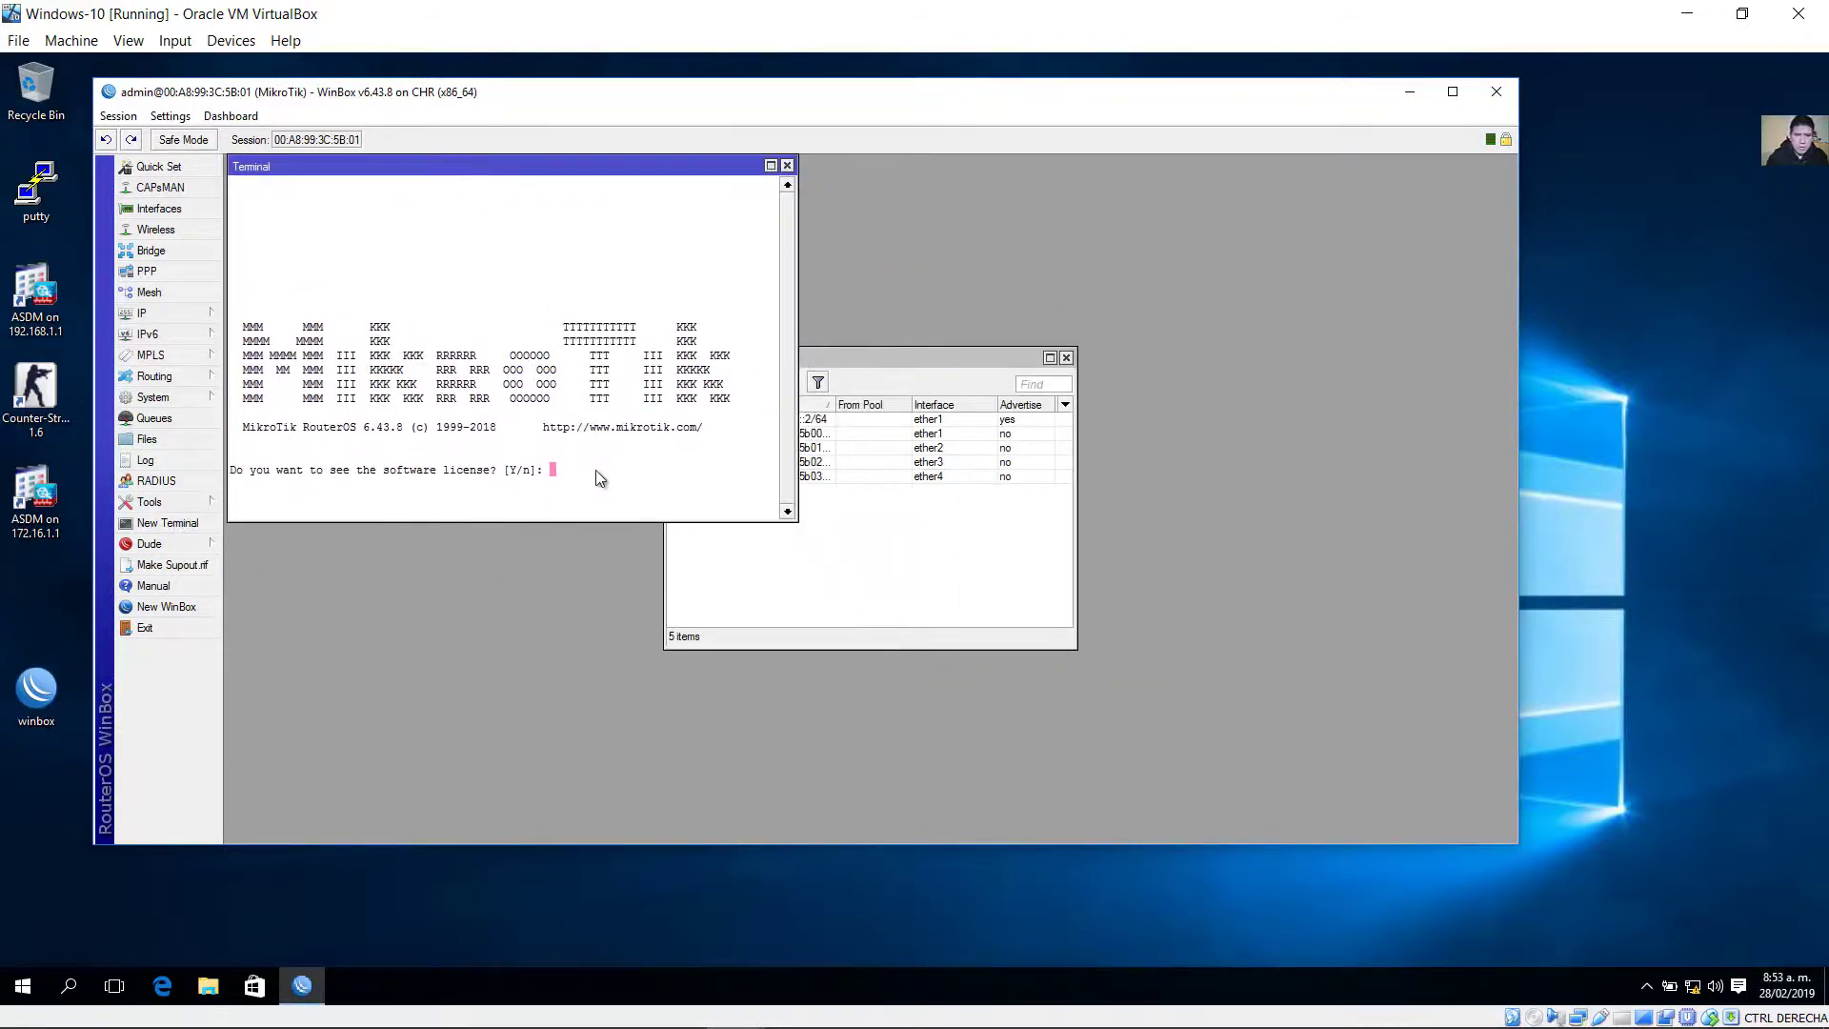
text(n)
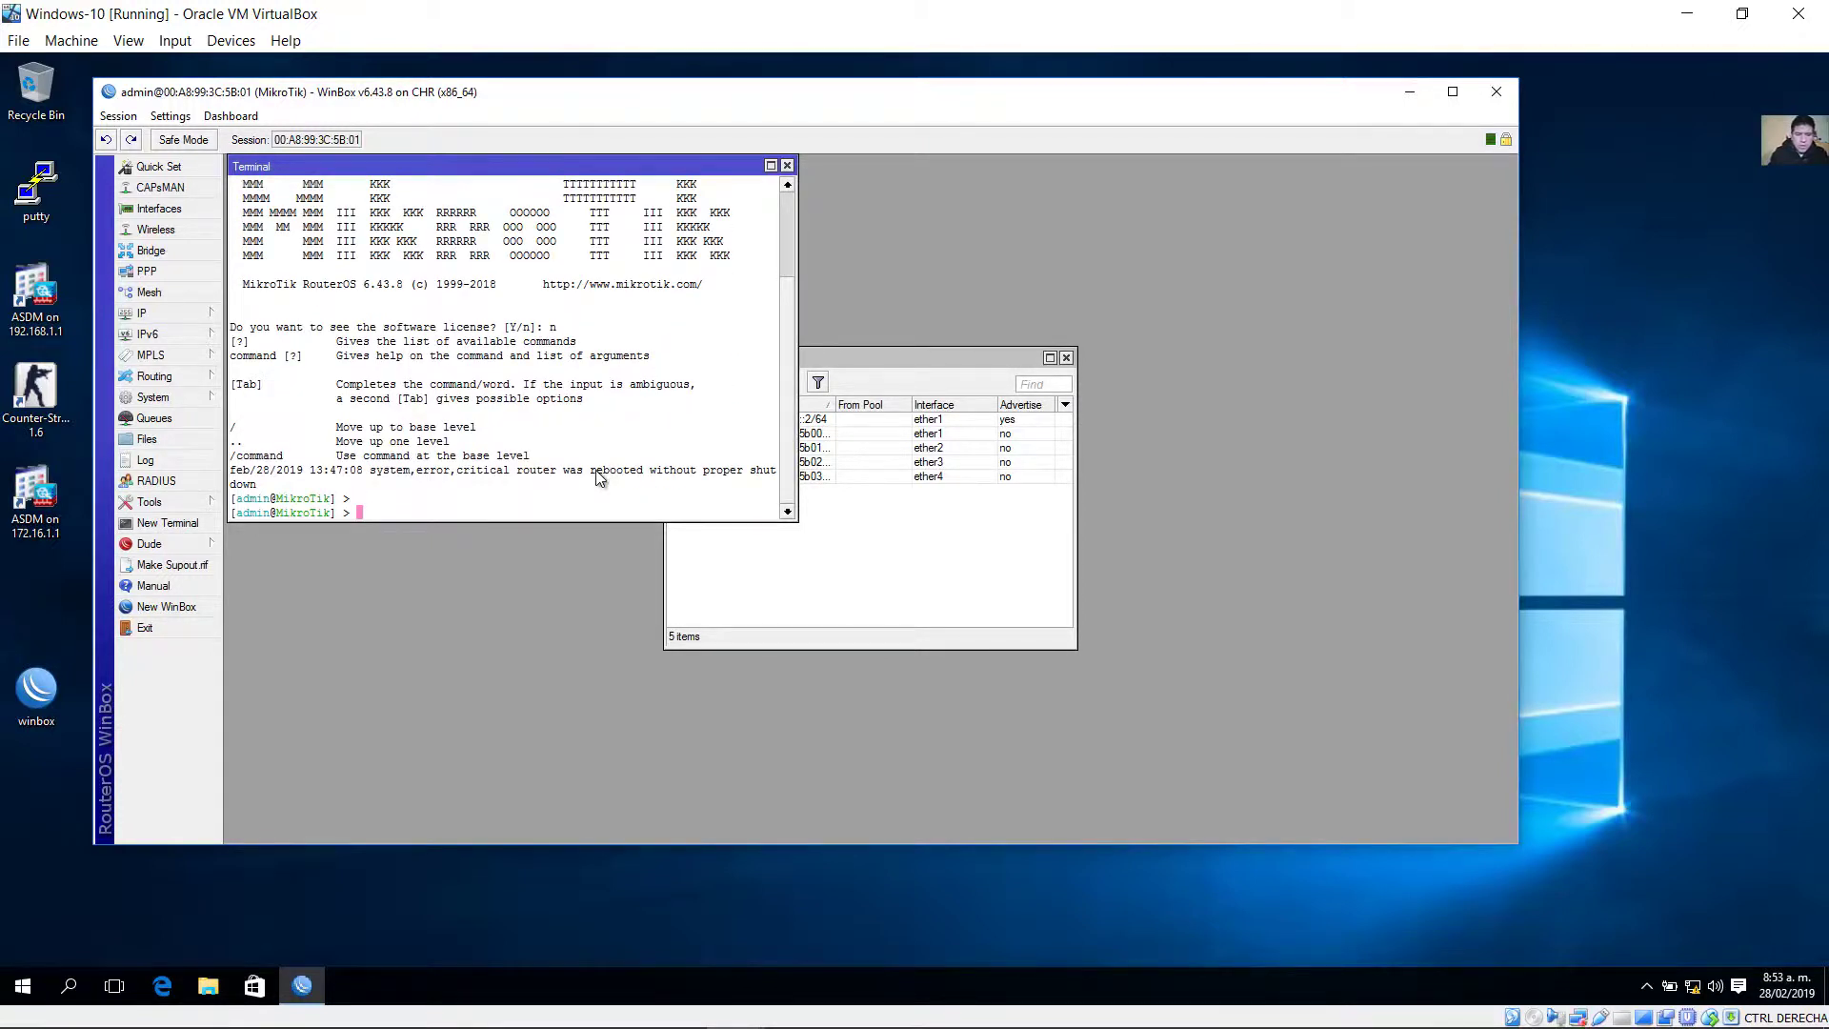
Ping the server router at 2001:1200:FFFF:ABCD::1 from the terminal and stop the ping after several replies.
text(ping 200)
text(1:)
text(001)
text(:1)
key(BackSpace)
text(FFFF:ABCD::1)
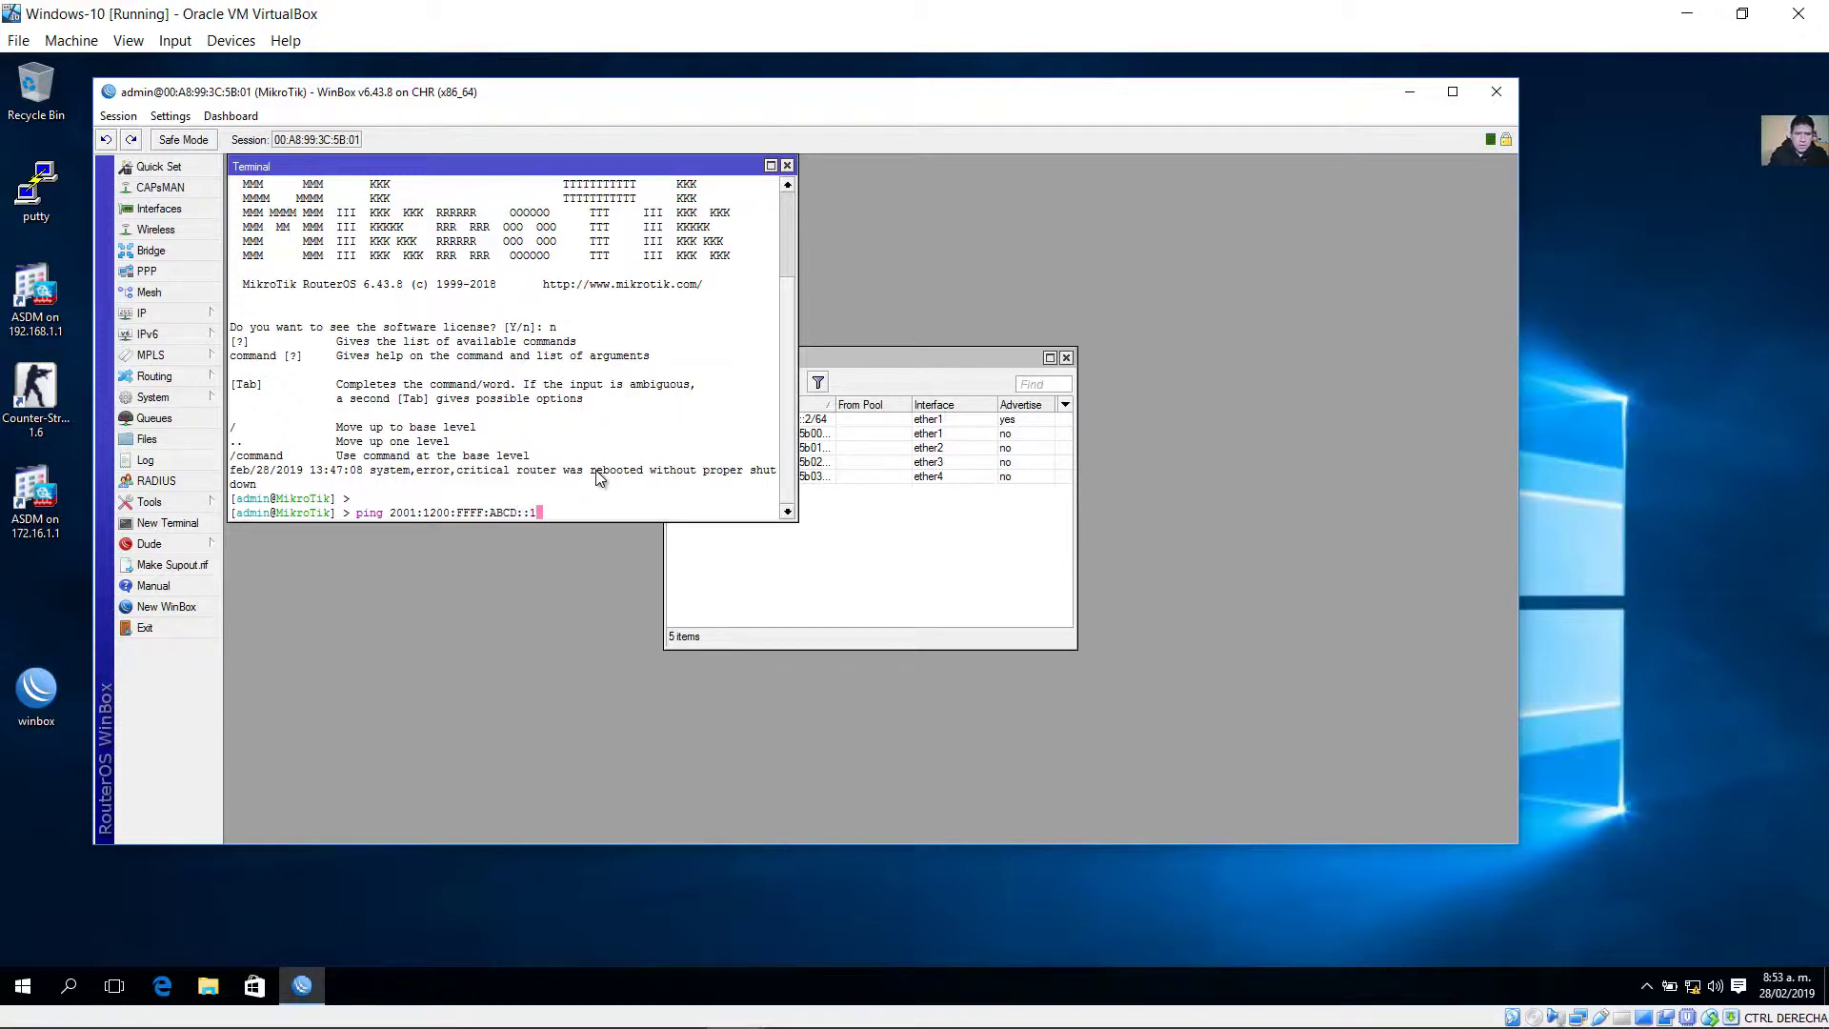
key(Return)
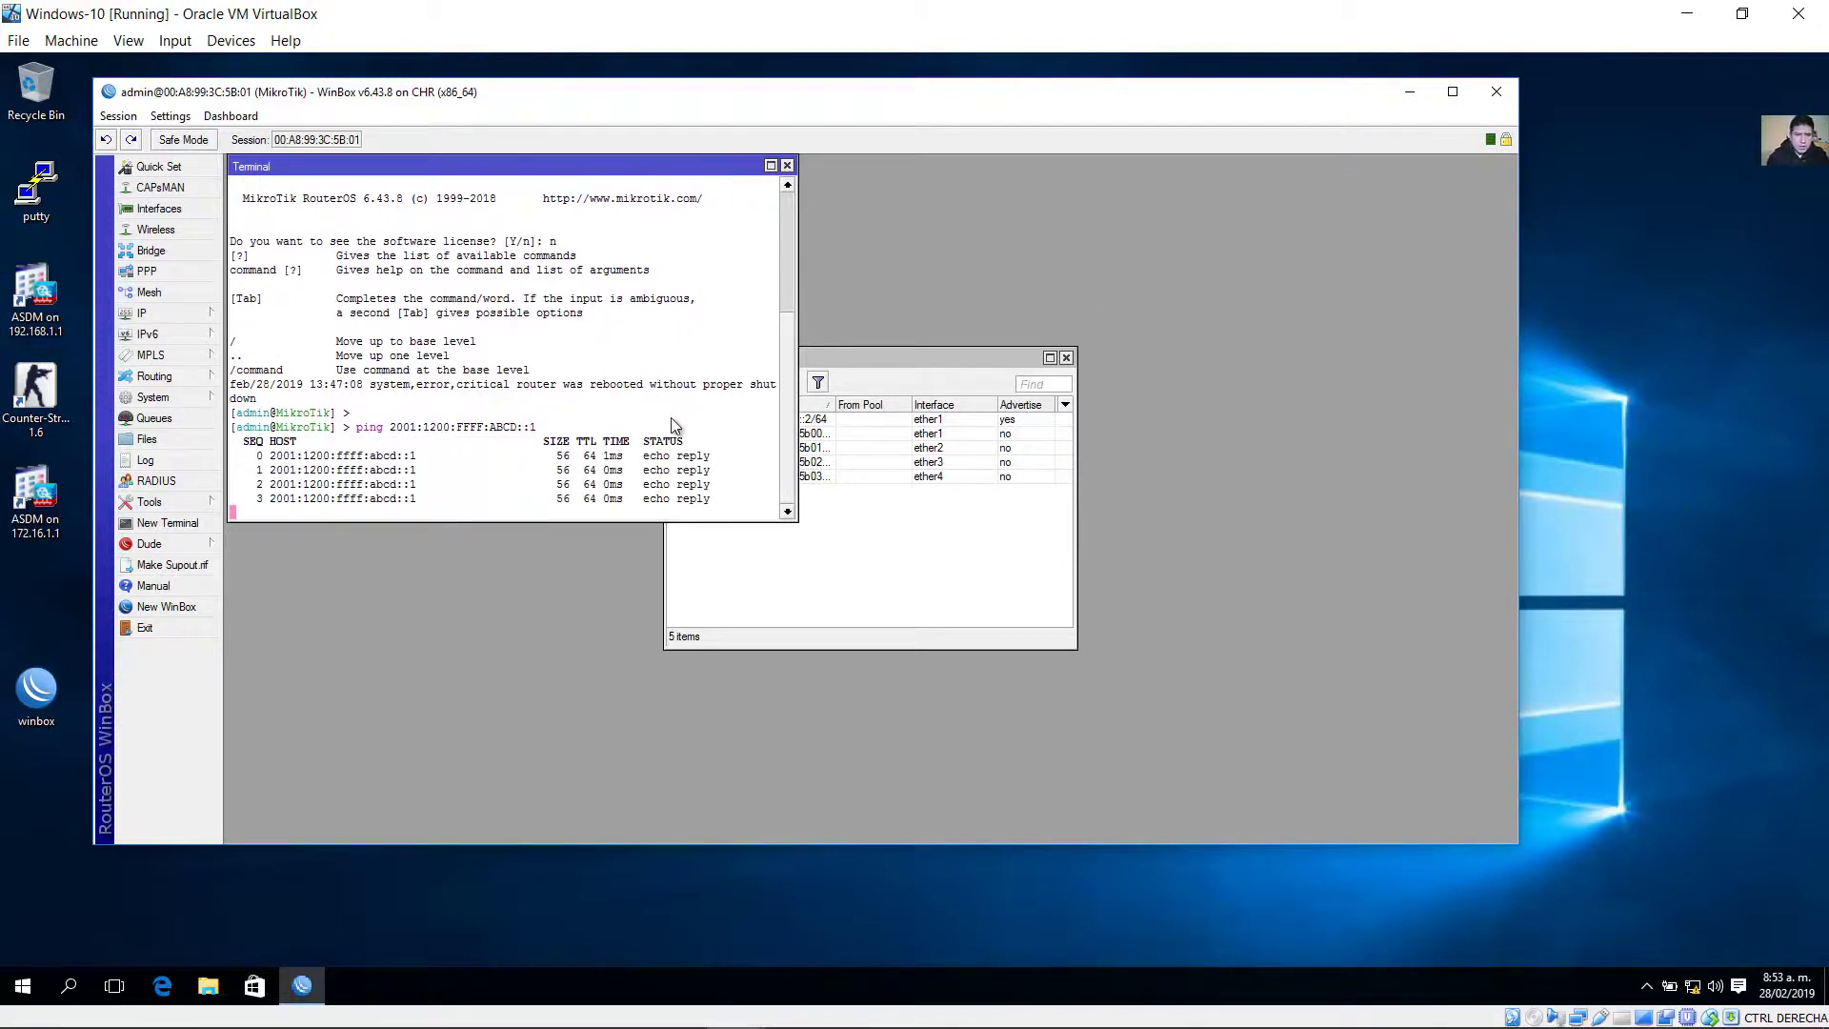
key(ctrl+c)
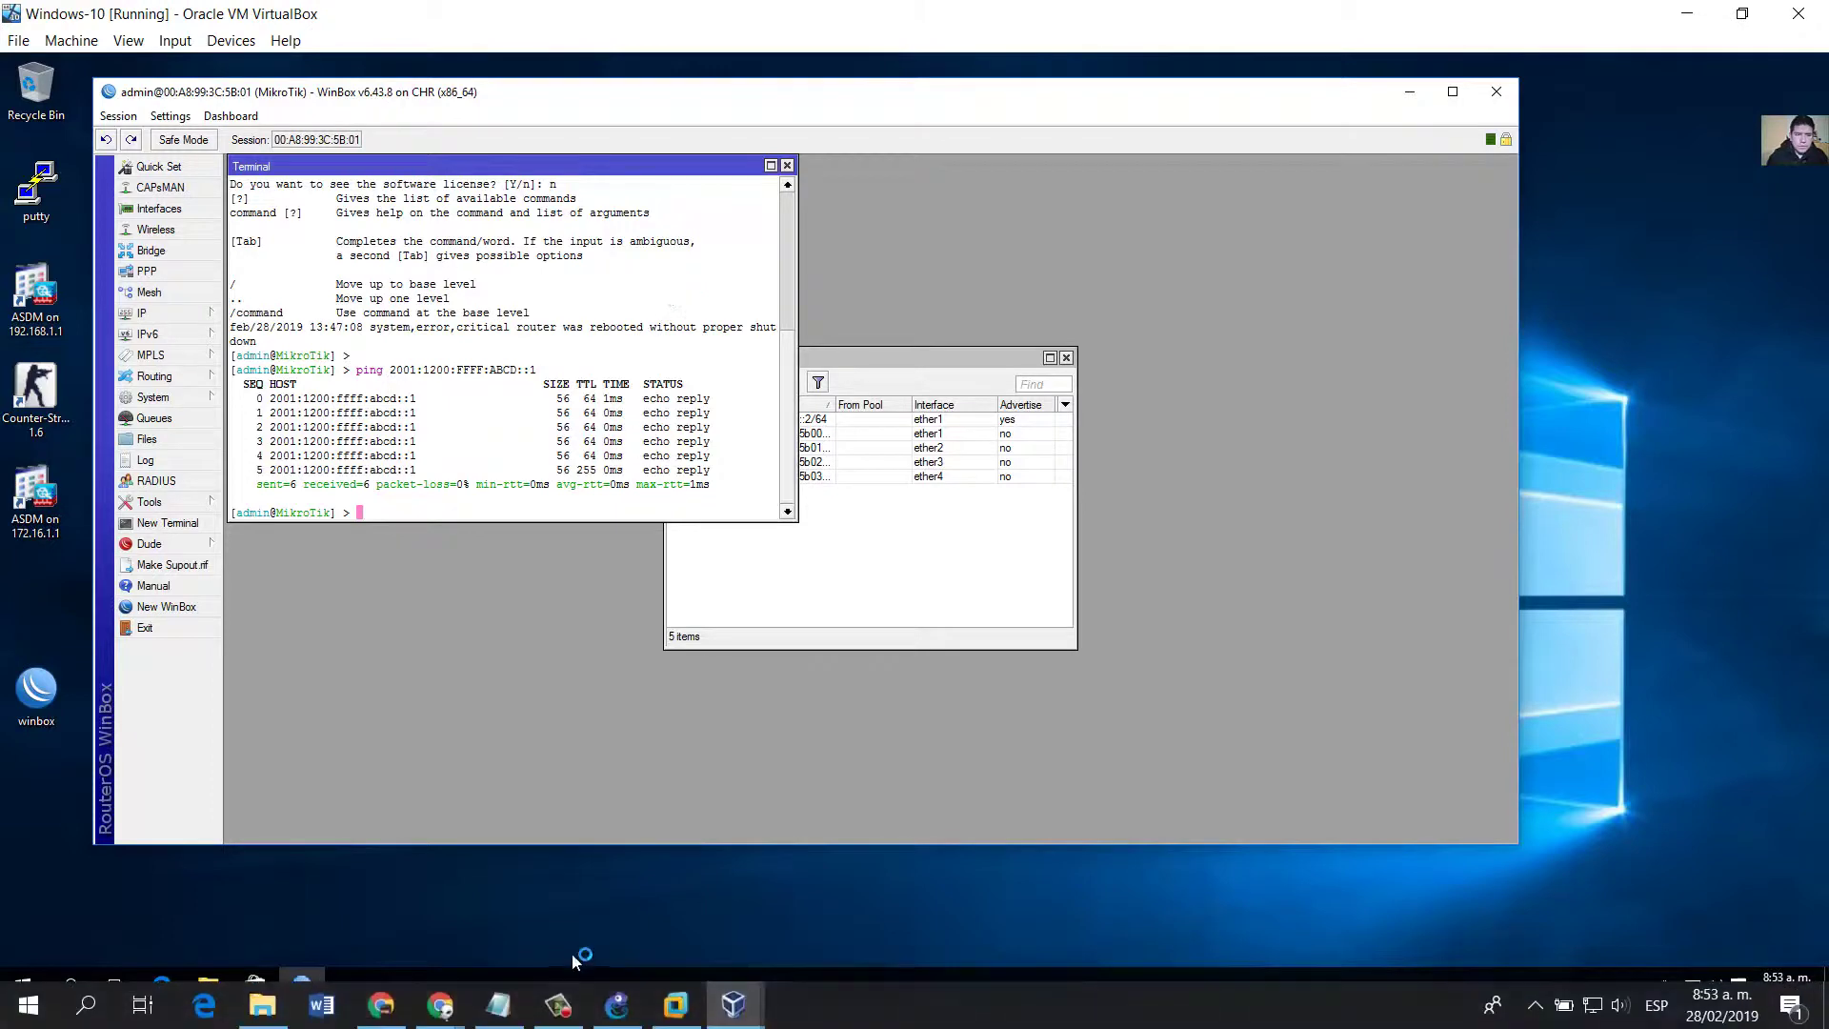
Return to GNS3 and shift the "Prefix Delegation 2001:1200:1100::/48" note slightly closer to MikroTik-Server.
click(559, 1004)
drag(987, 181, 802, 277)
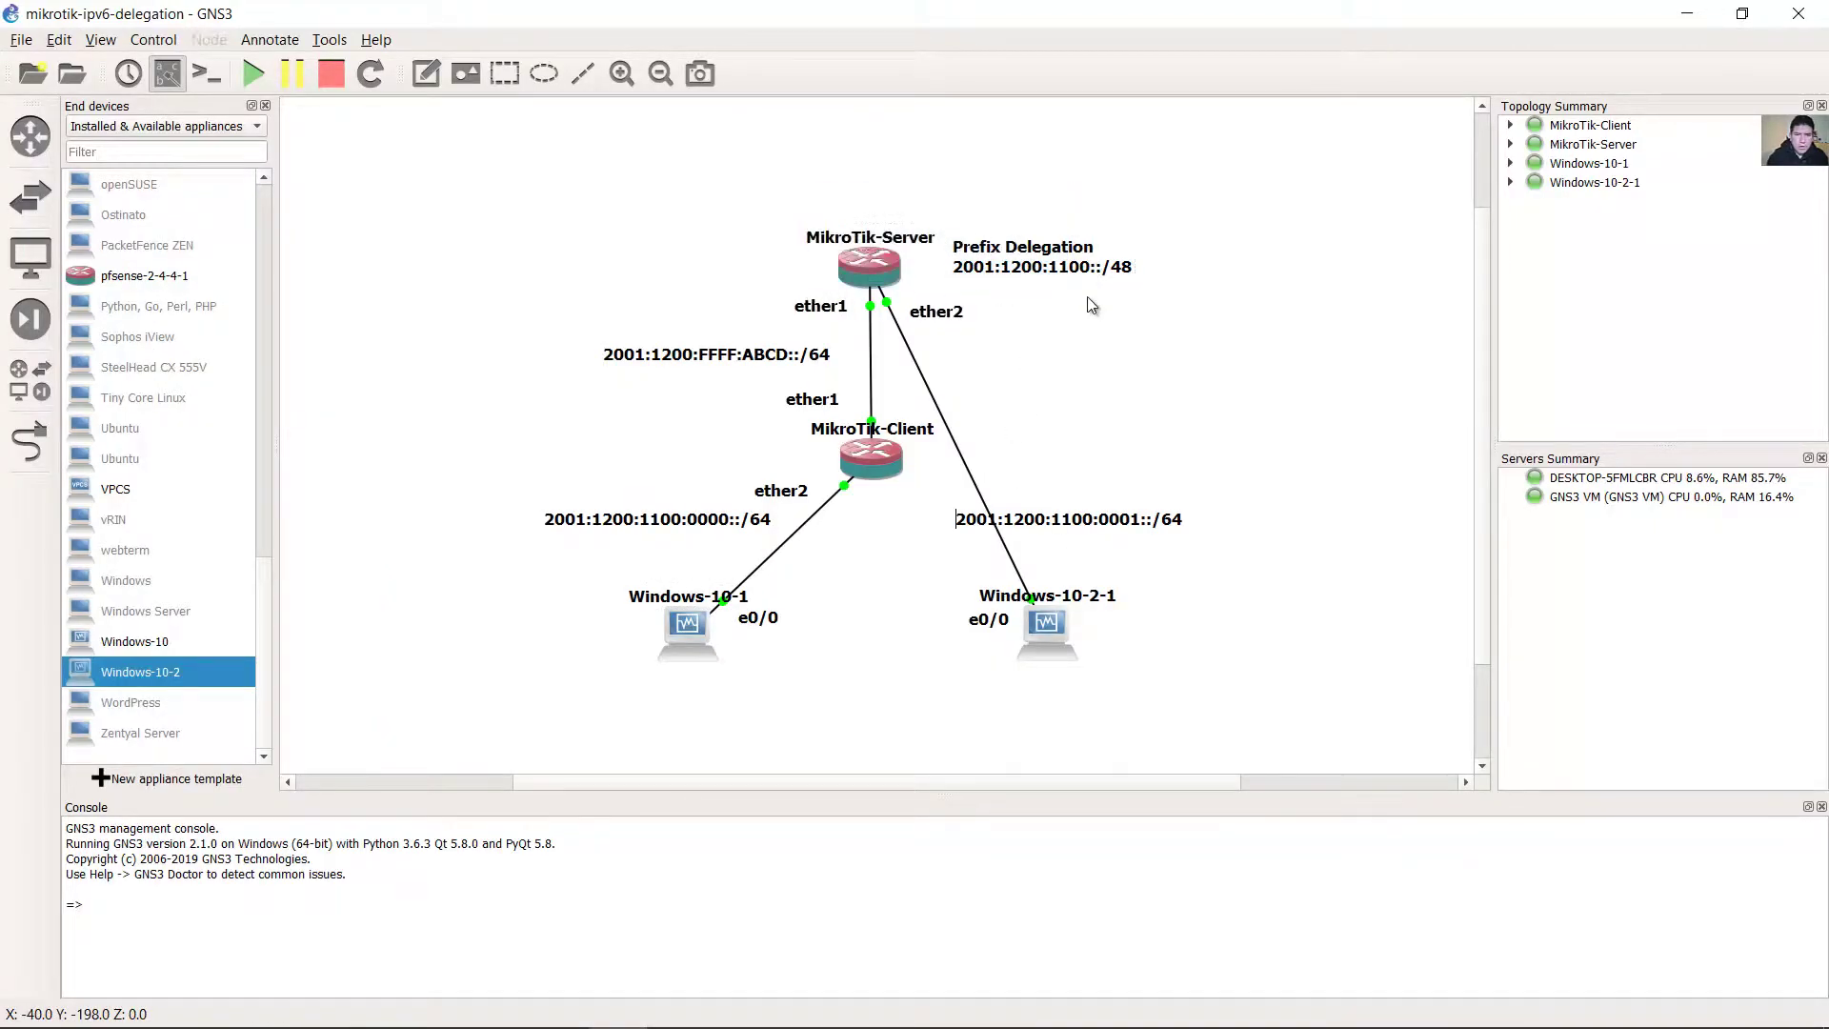
drag(1044, 275, 1045, 268)
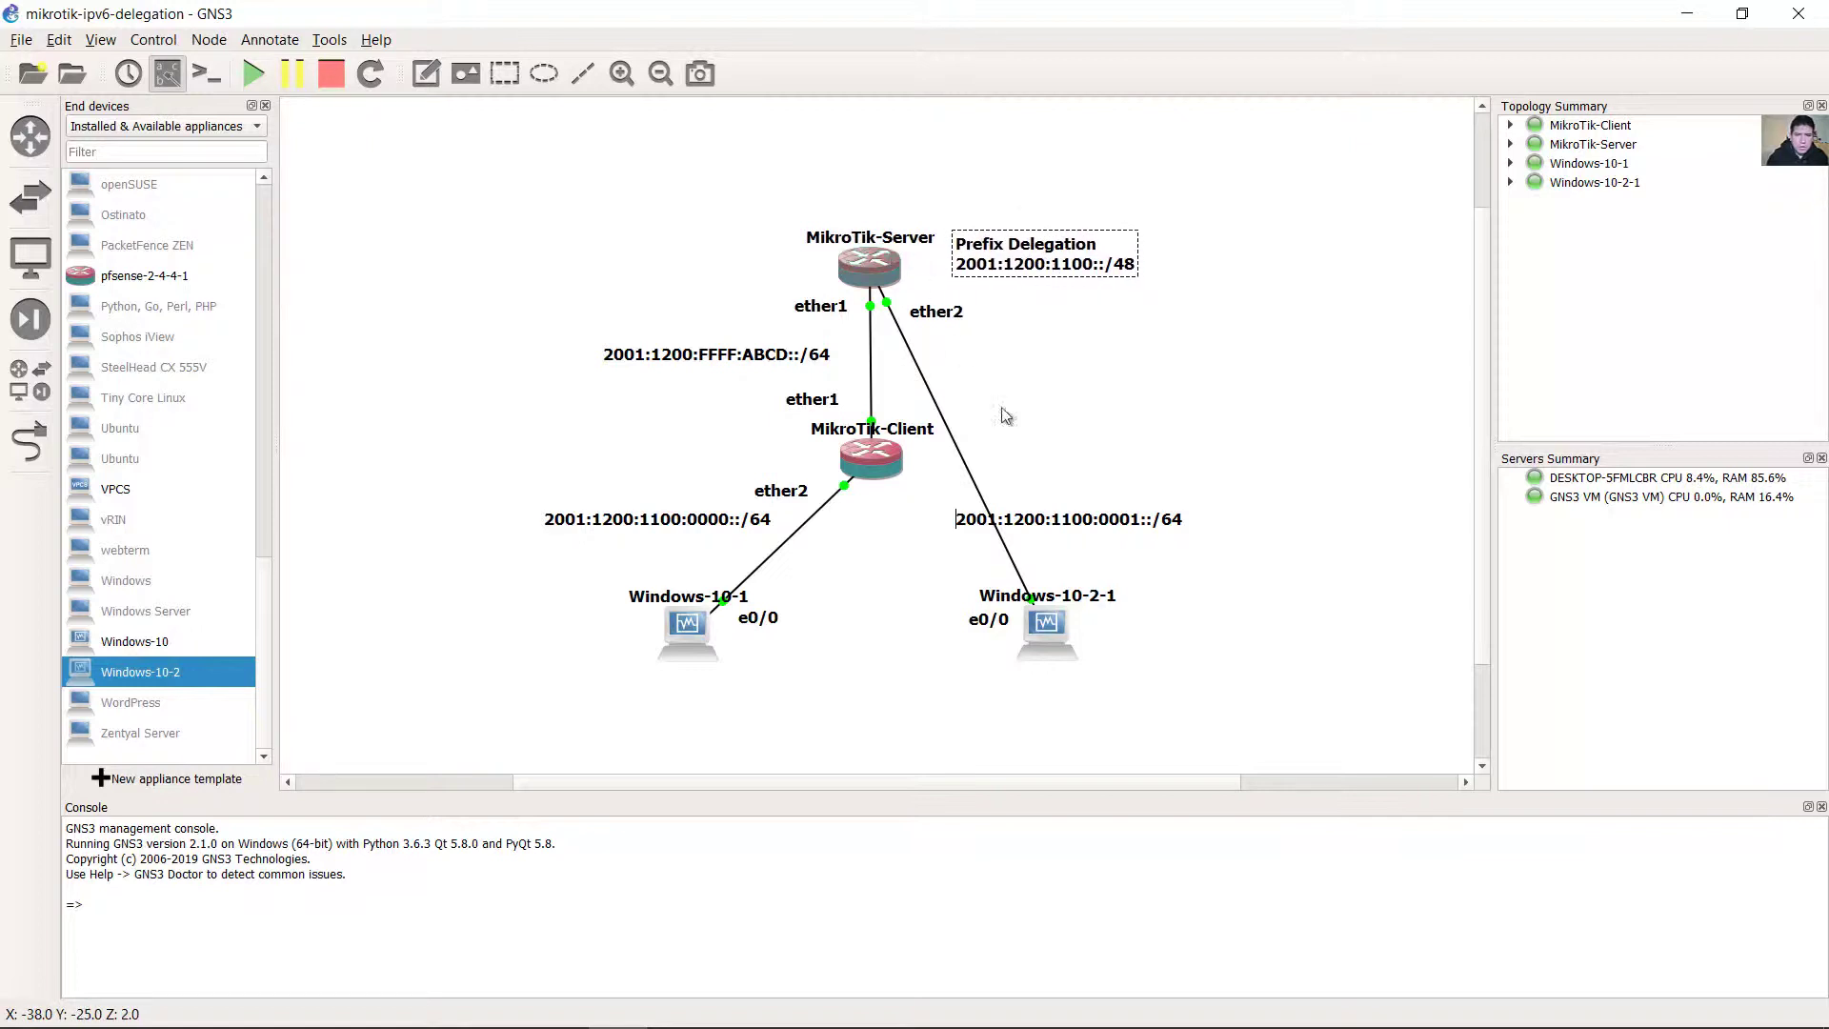
drag(1197, 705, 947, 583)
drag(940, 255, 802, 102)
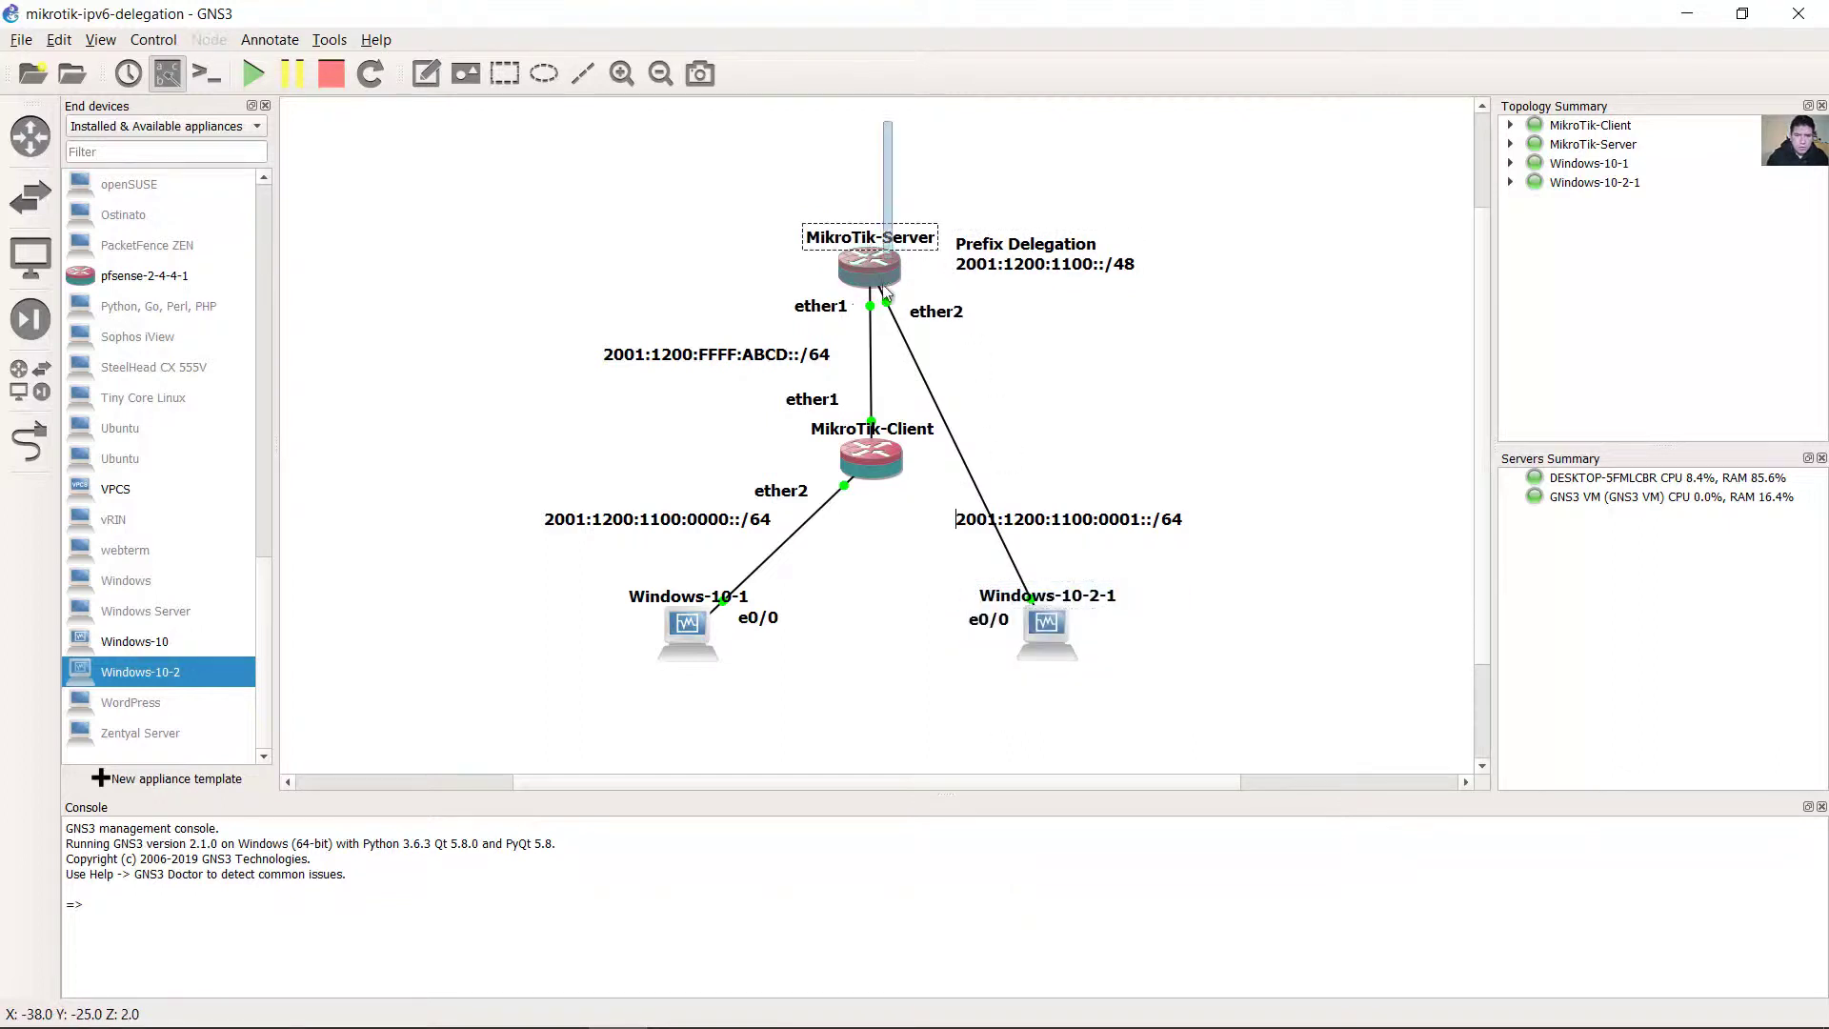
Switch to the Windows-10-2 VM, open the server router's IPv6 pool list and place it beside the address list.
mouse_move(730, 1014)
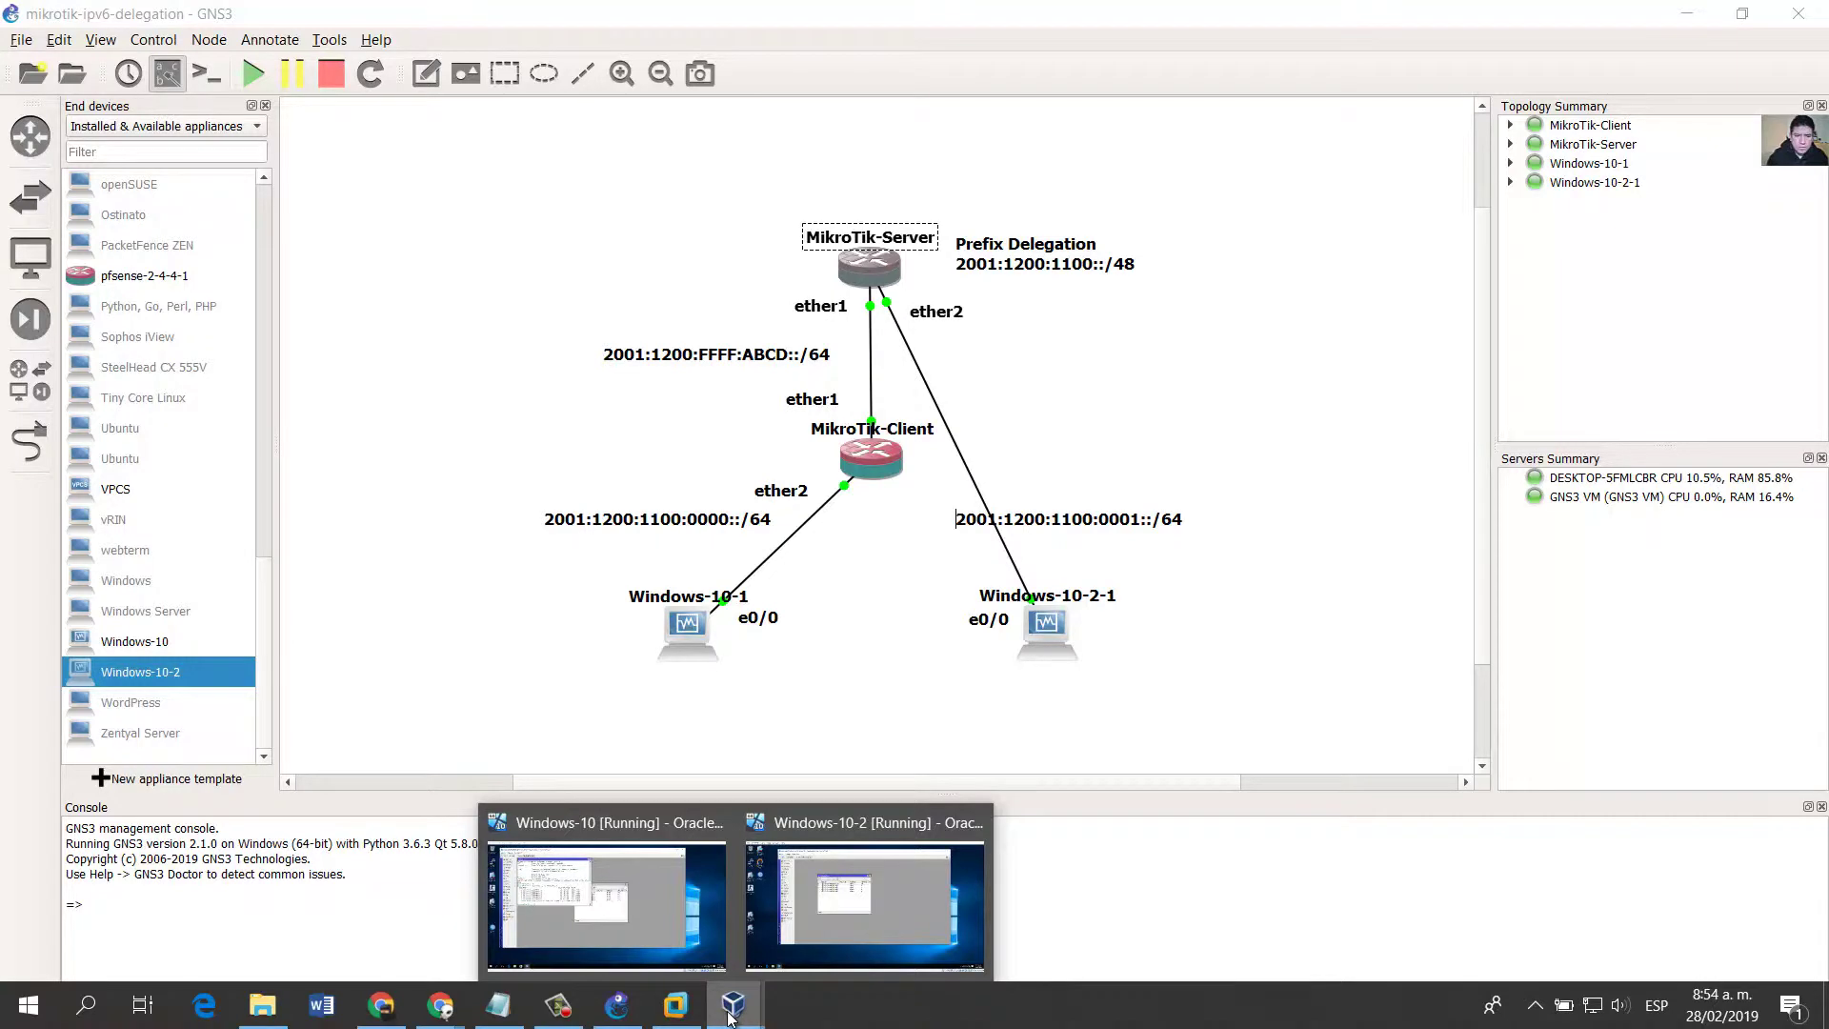
click(919, 934)
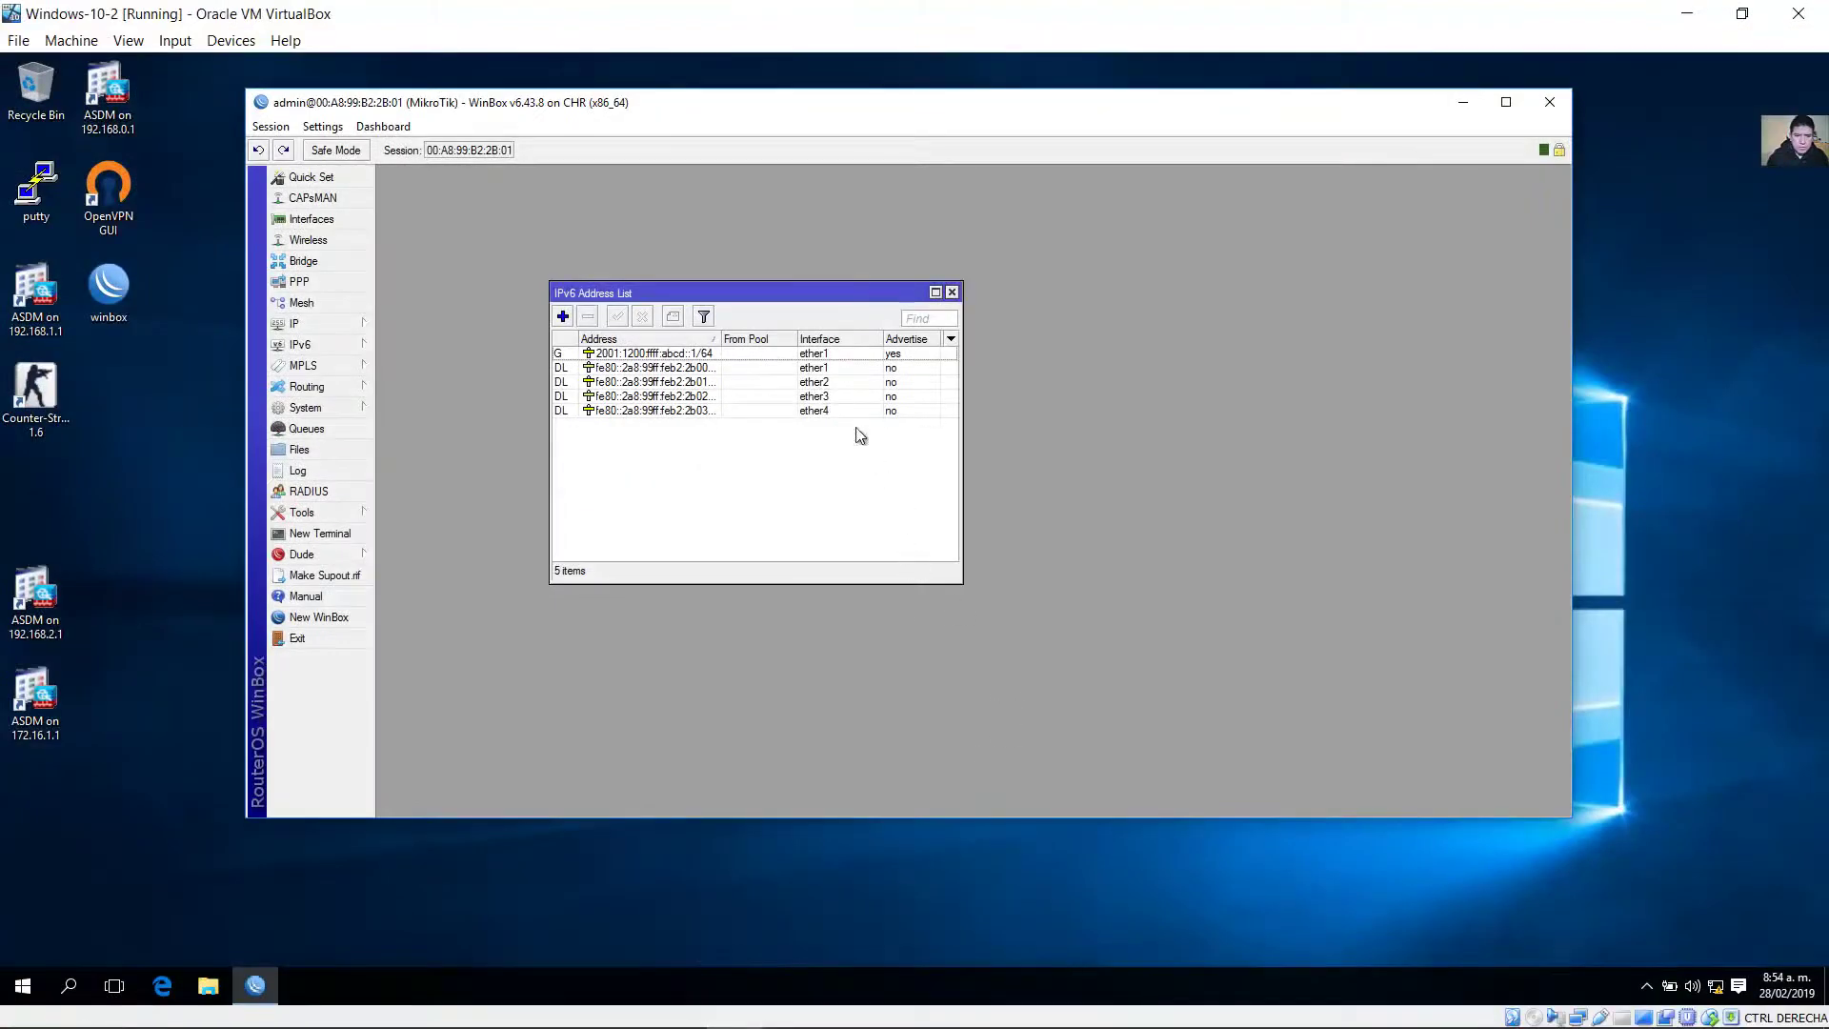
click(343, 345)
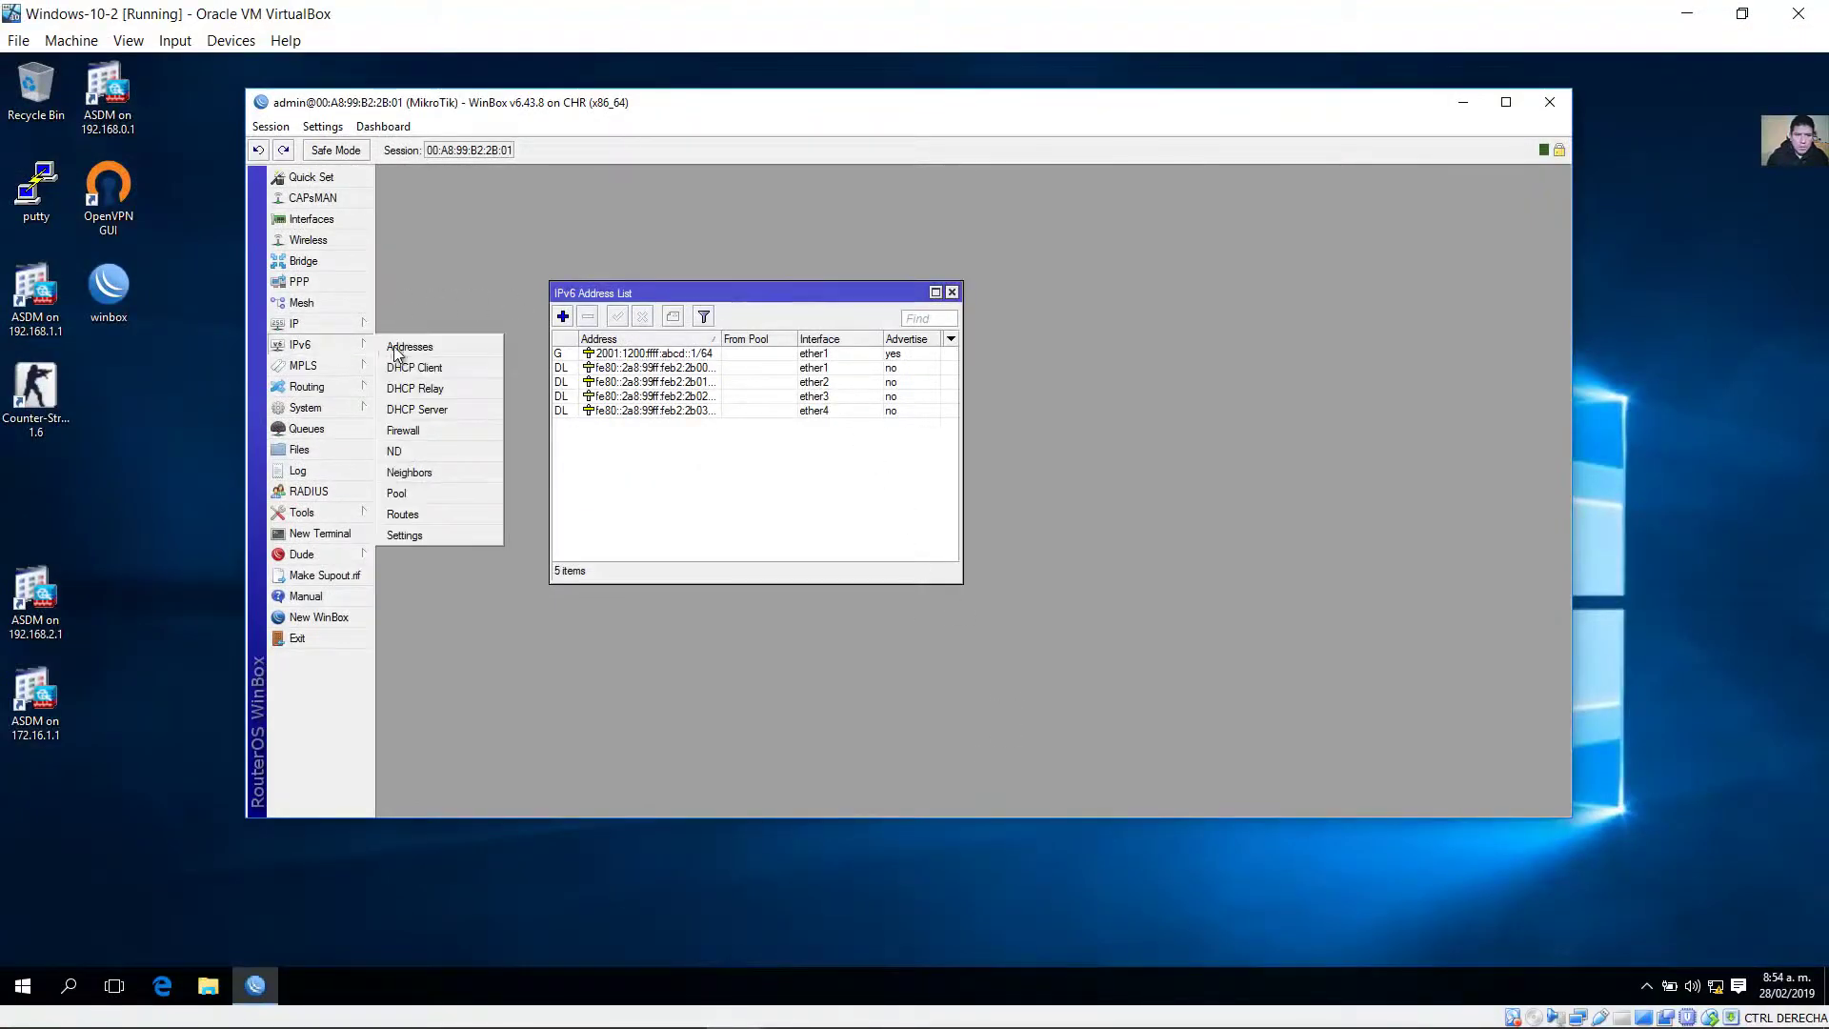
click(419, 495)
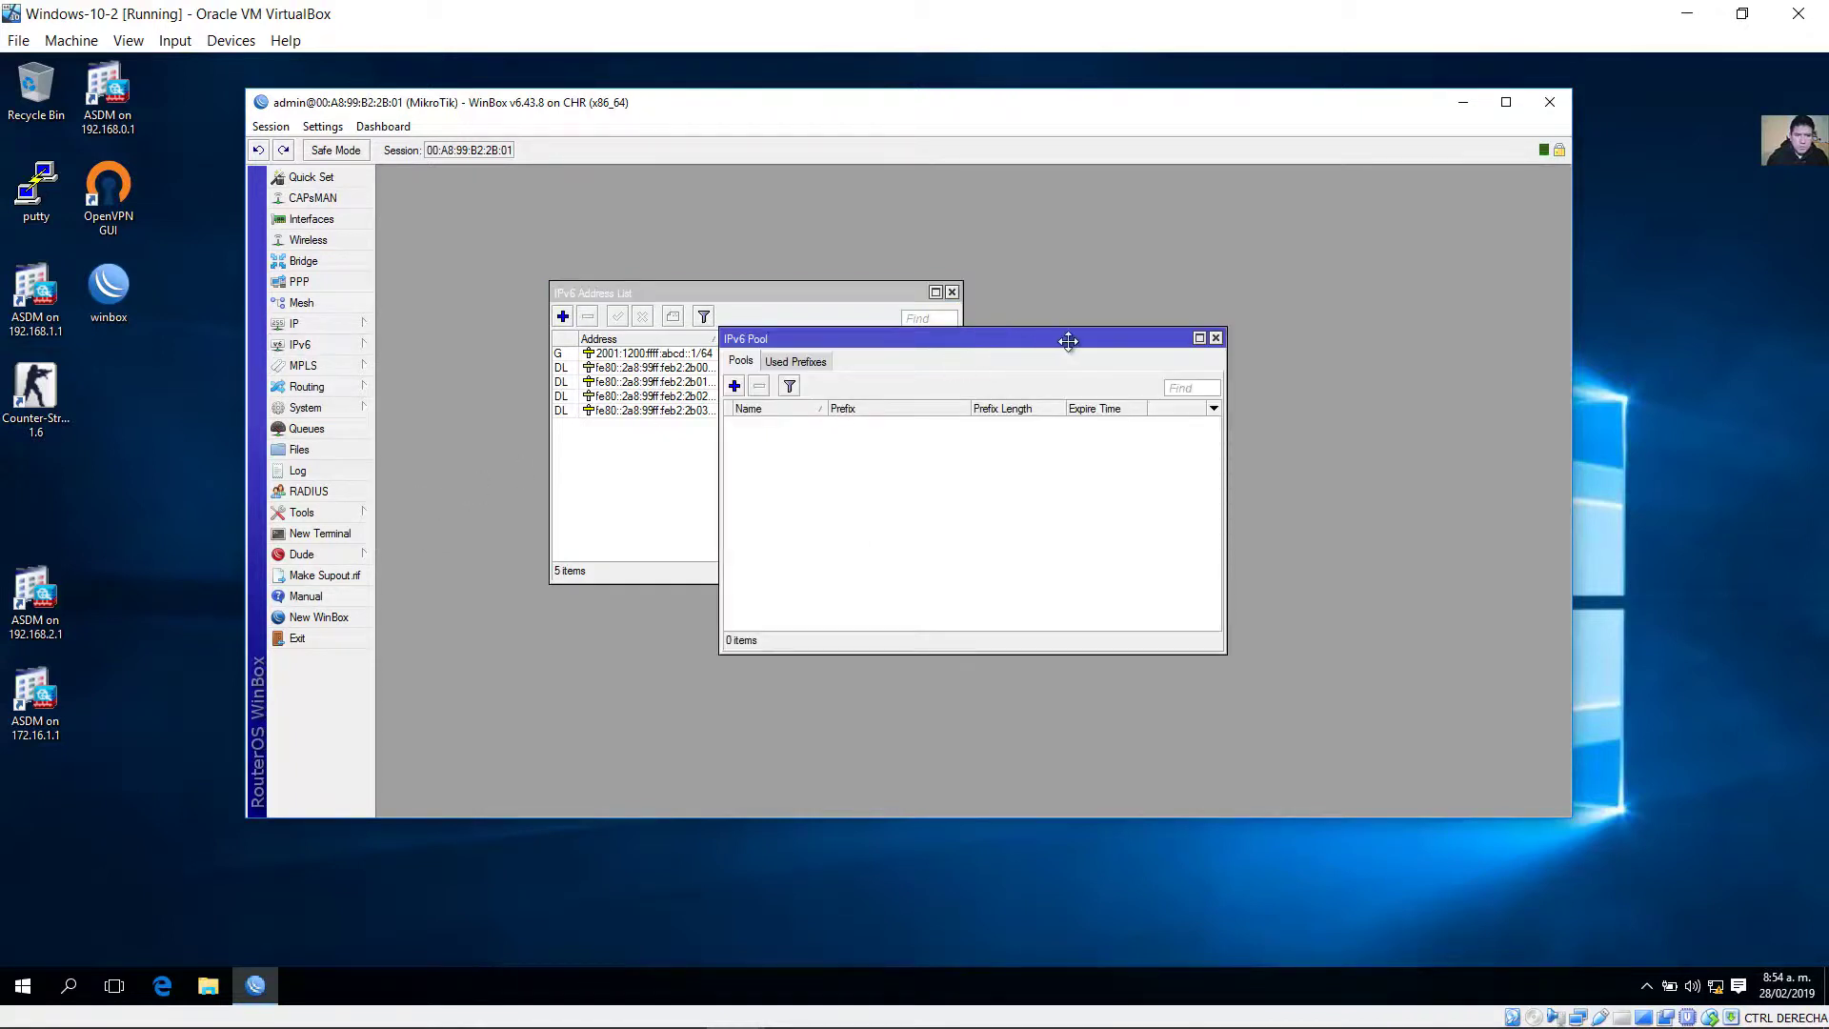
drag(1068, 341, 1216, 319)
Start a new IPv6 pool named POOL-1, check the delegated prefix in the GNS3 topology and return to the Windows-10-2 VM.
click(883, 363)
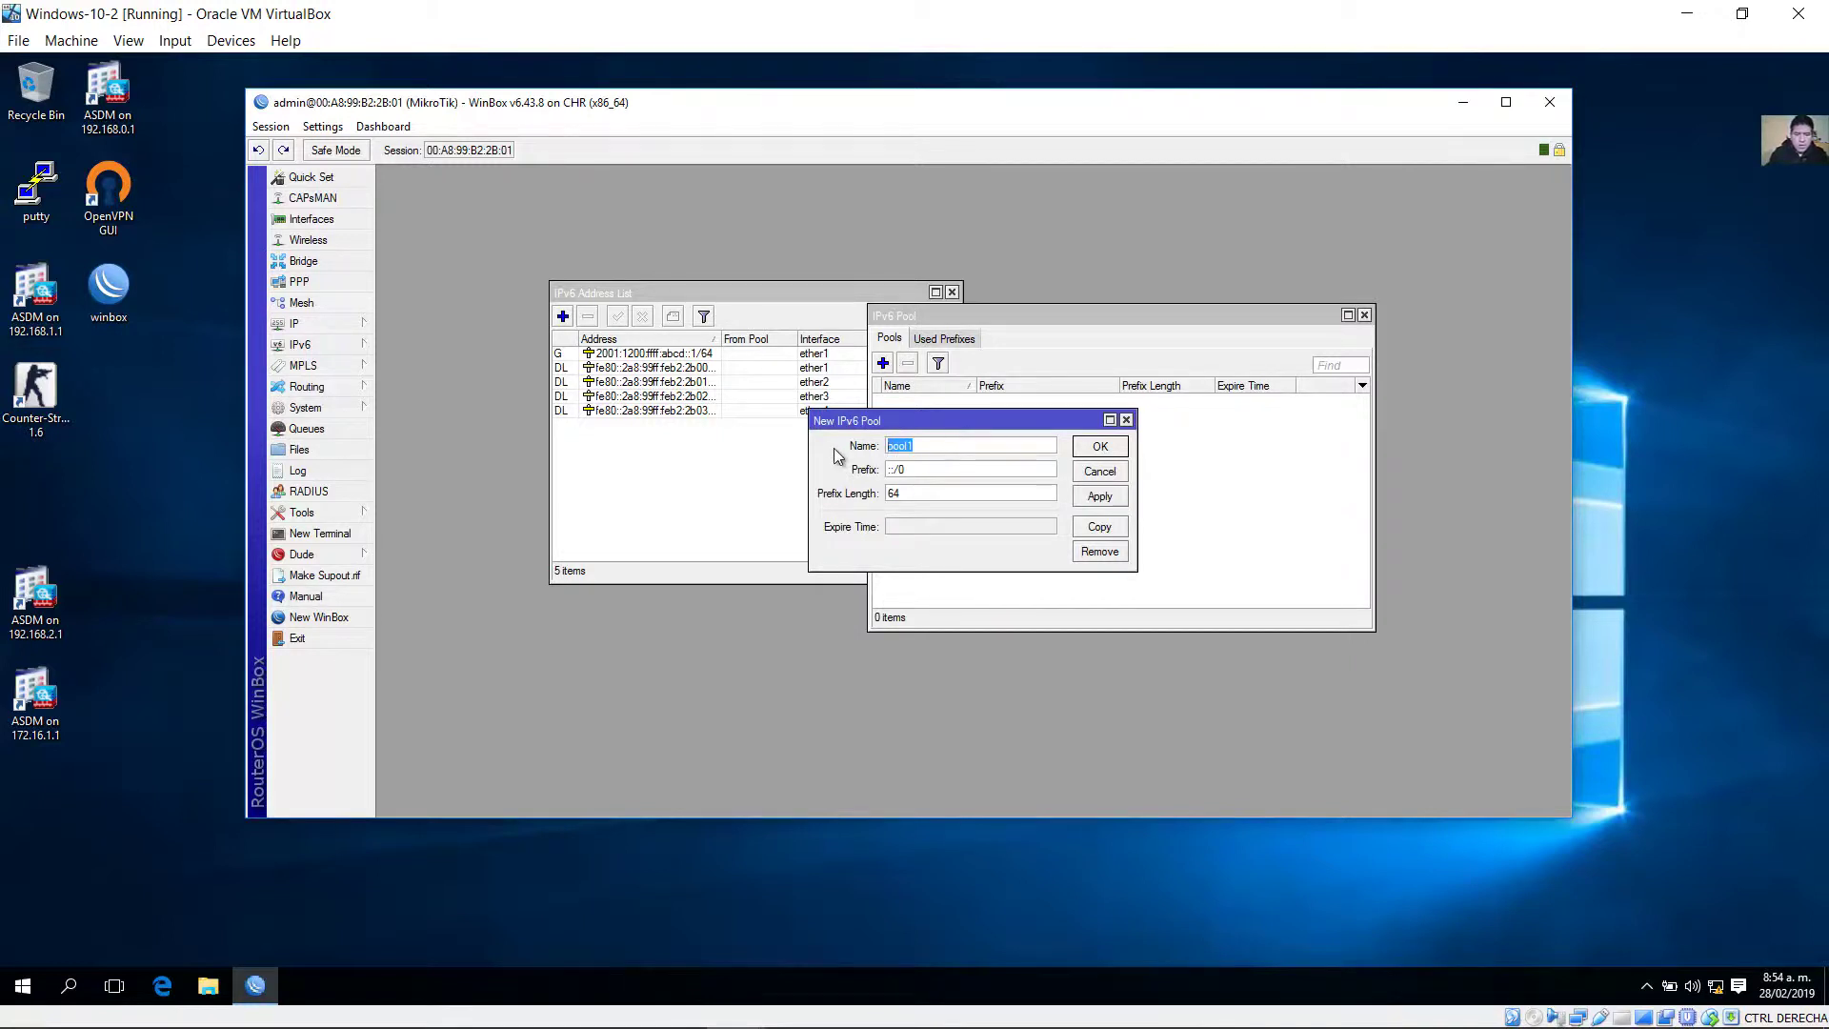
text(POOL-1)
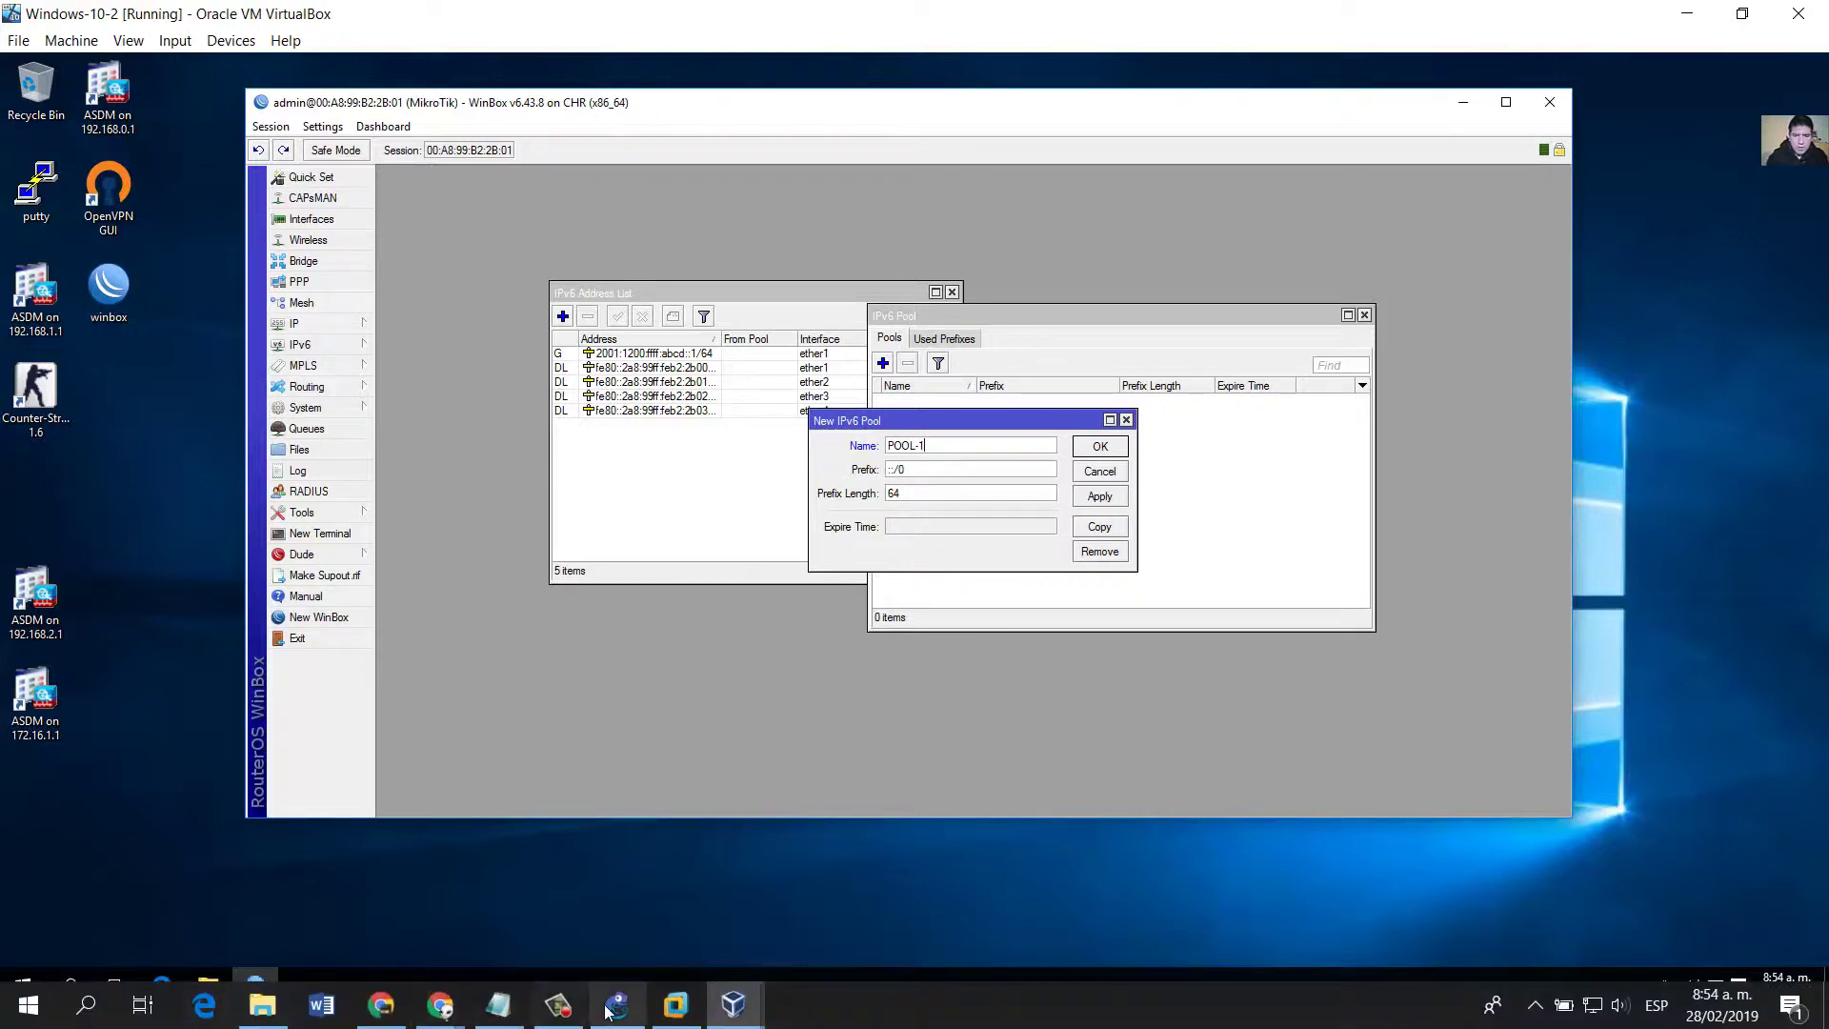
click(610, 1008)
click(1025, 273)
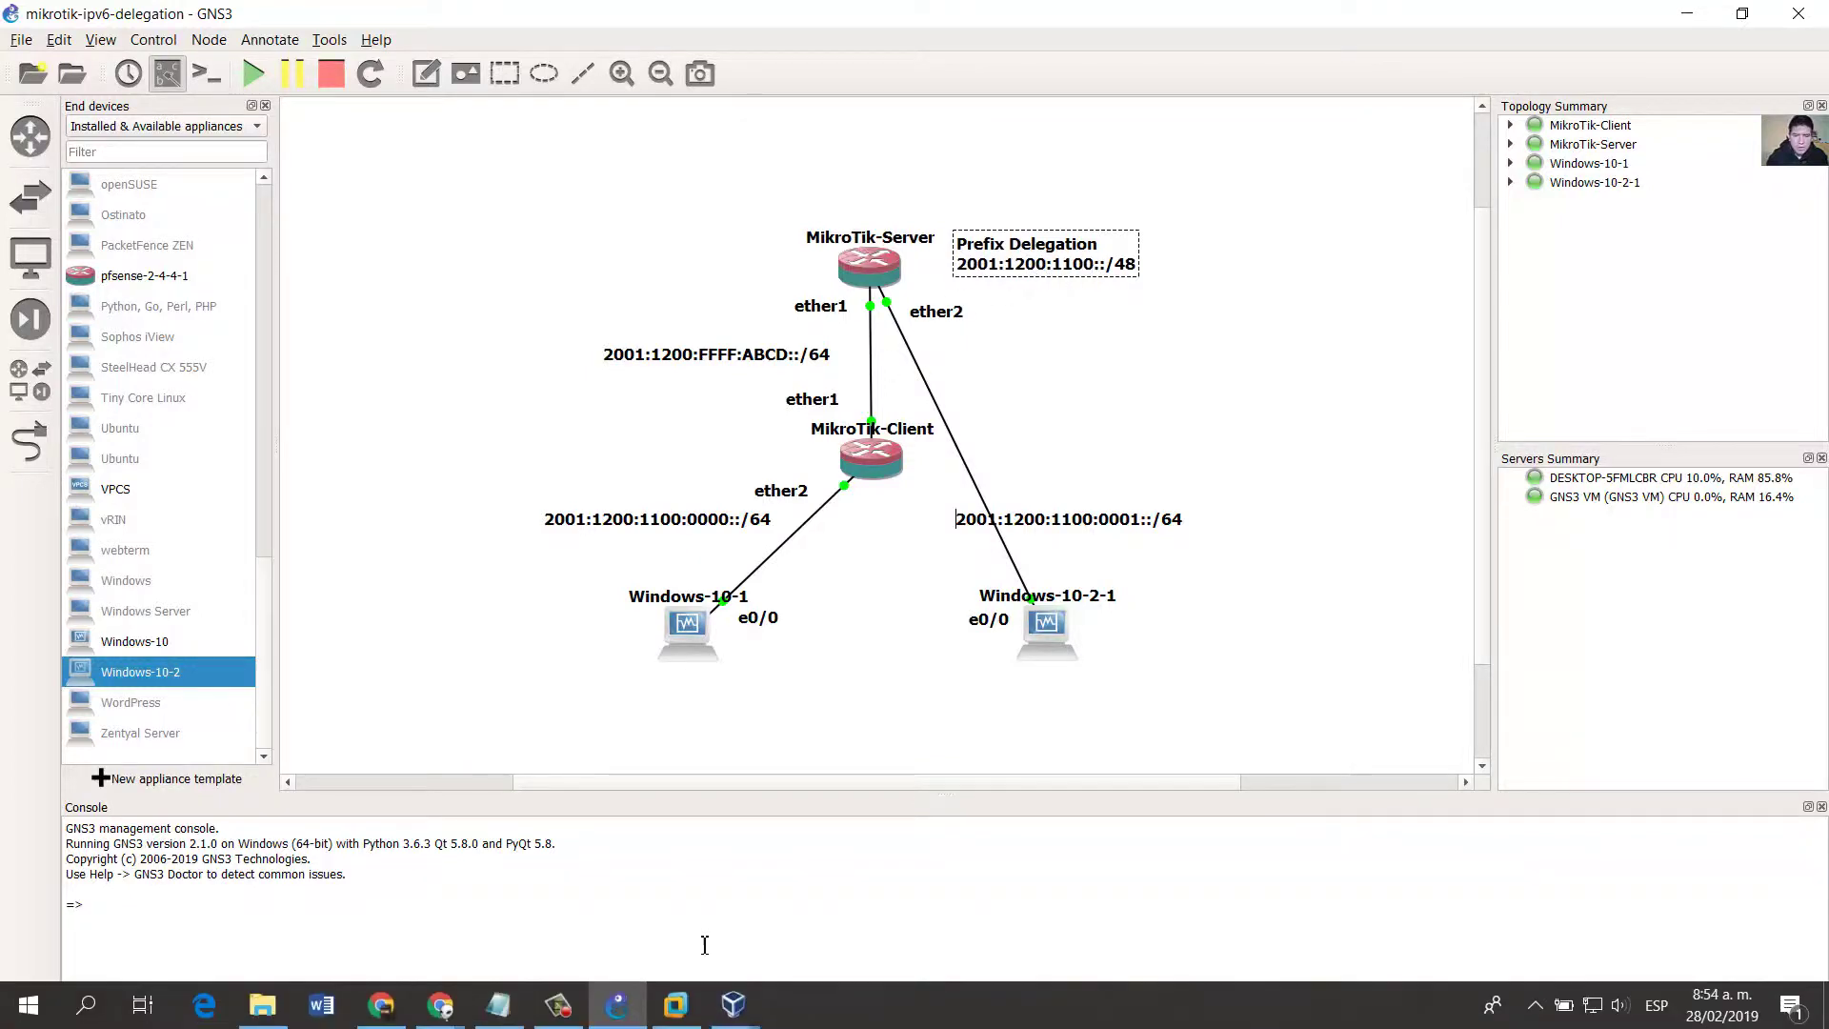
mouse_move(741, 1008)
click(854, 911)
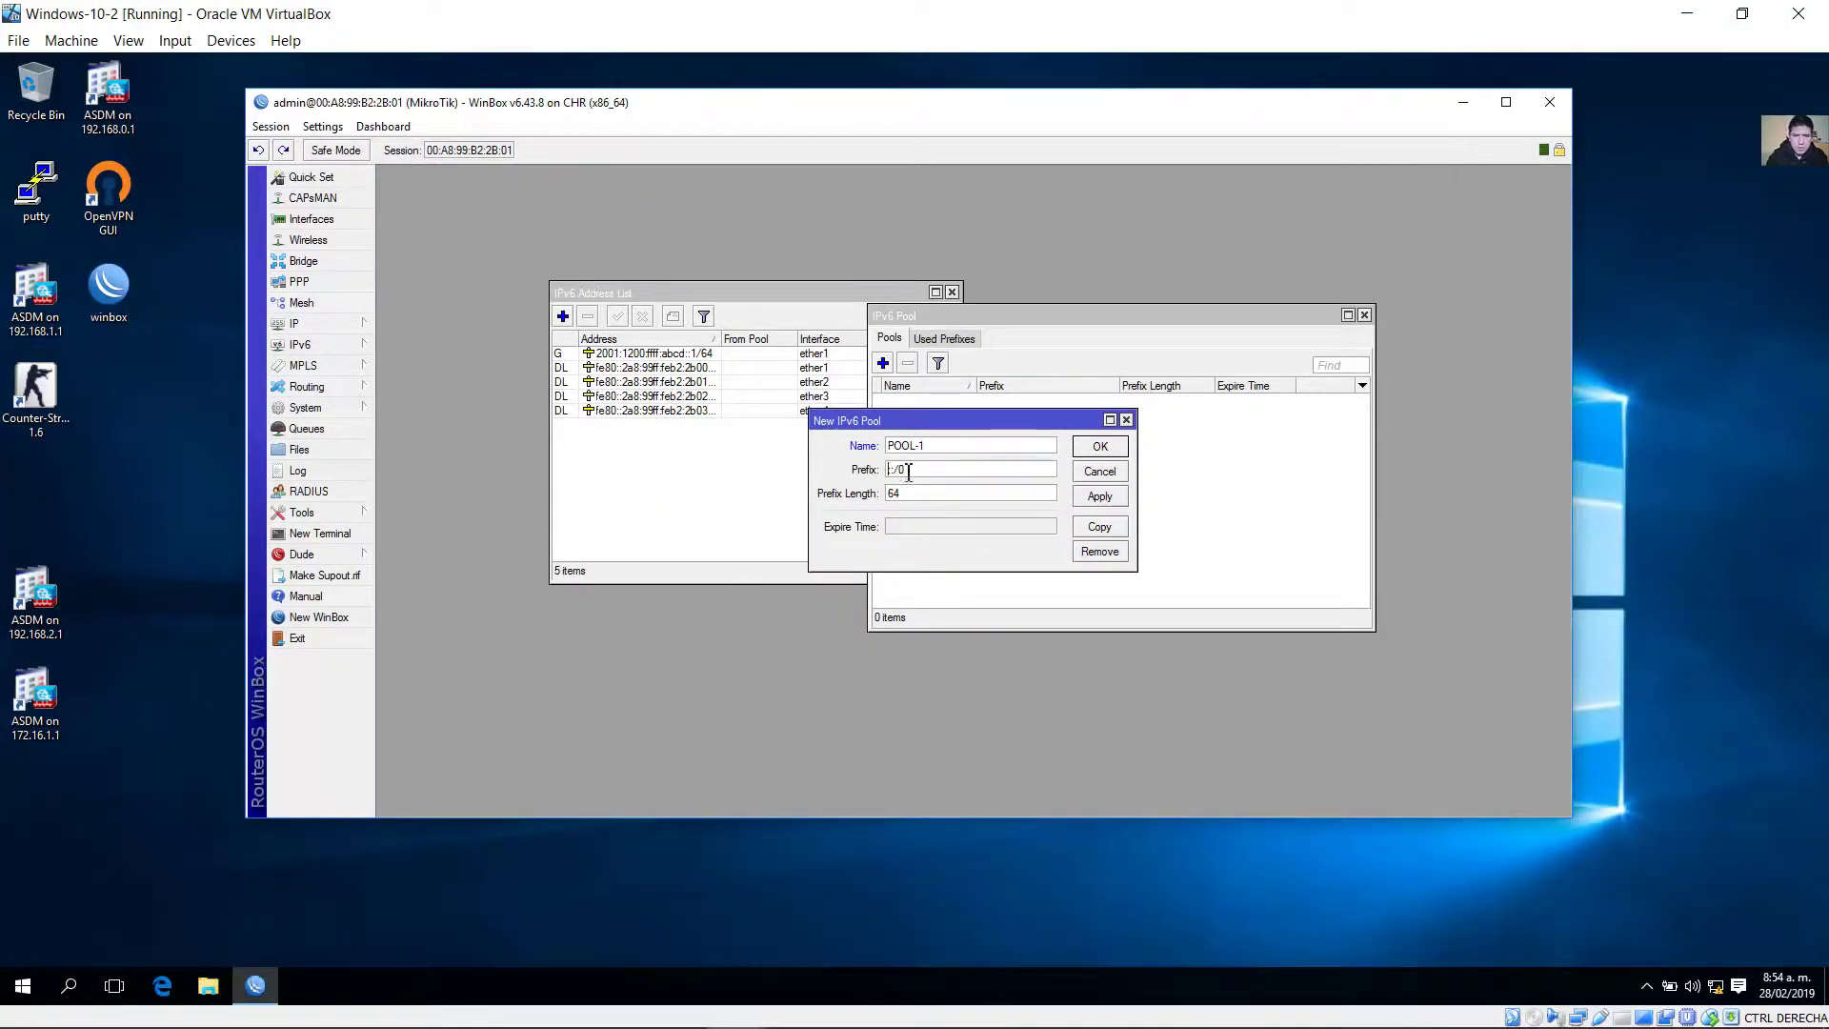
Set the prefix of POOL-1 to 2001:1200:1100::/48.
text(2001:1200:1)
key(BackSpace)
text(48)
click(936, 493)
double_click(898, 496)
double_click(981, 470)
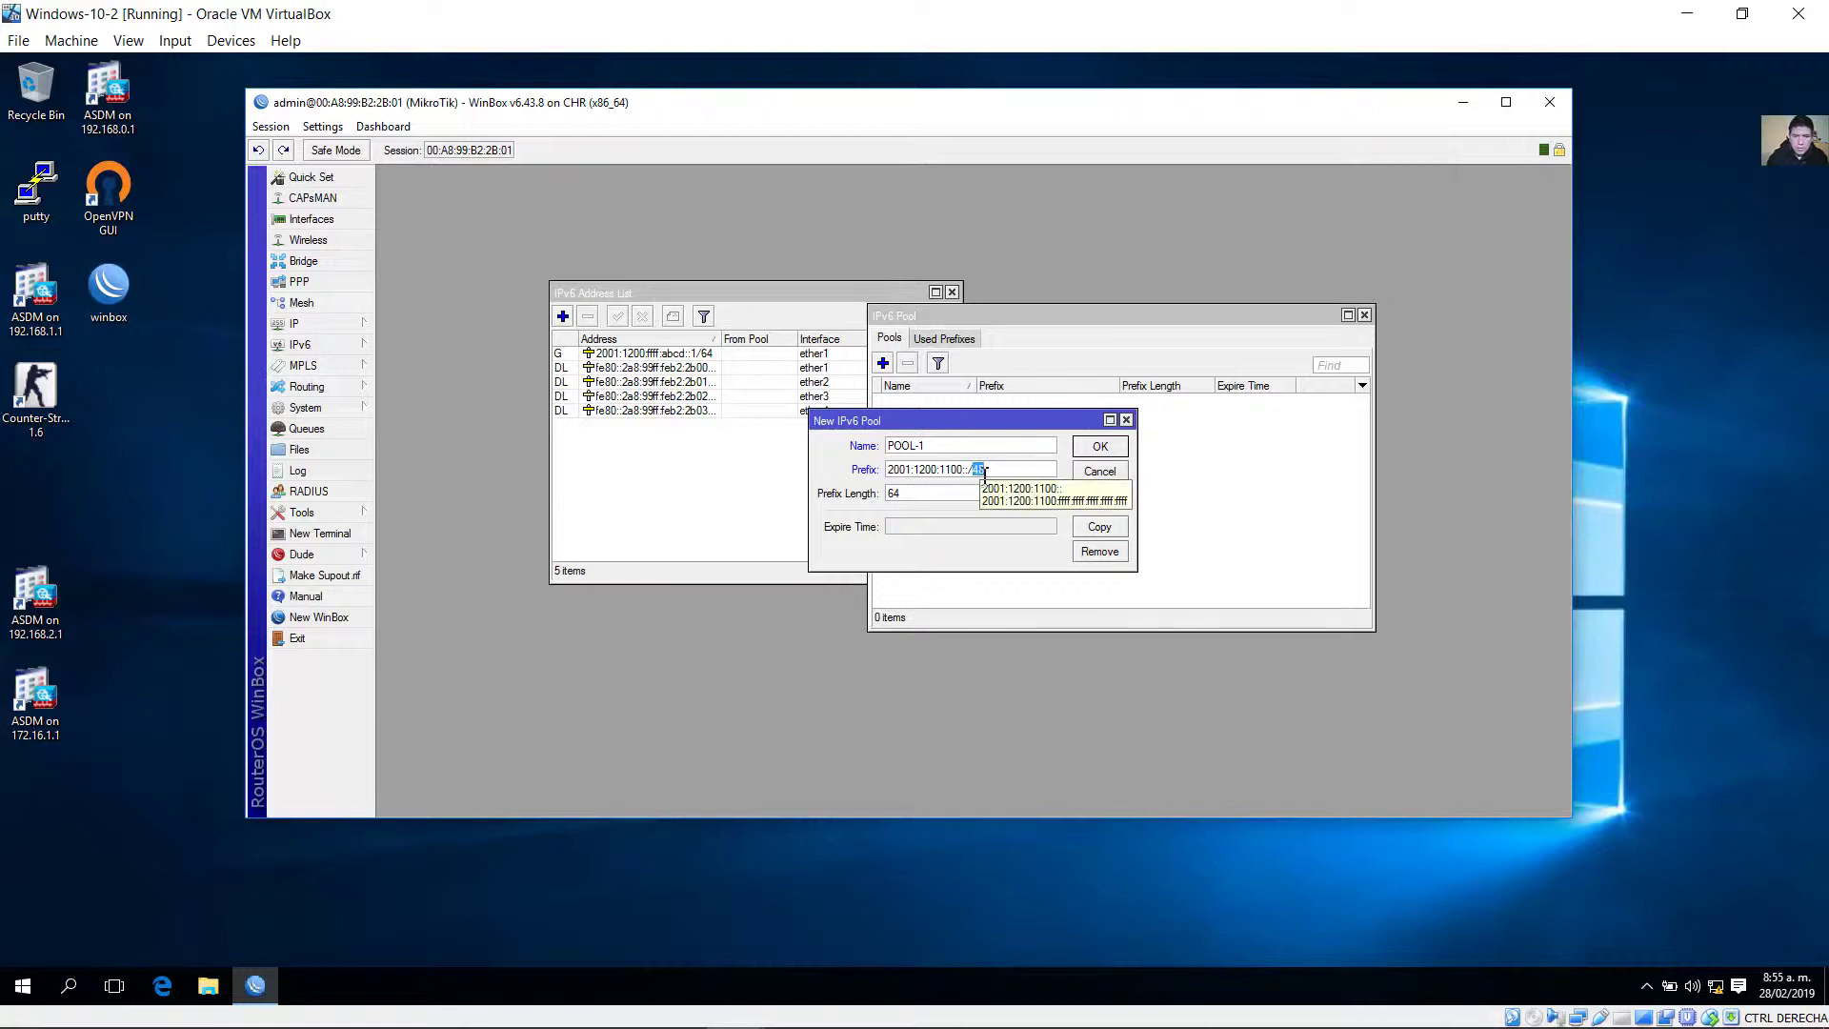
Set the prefix length of POOL-1 to 48 and save the pool.
click(911, 496)
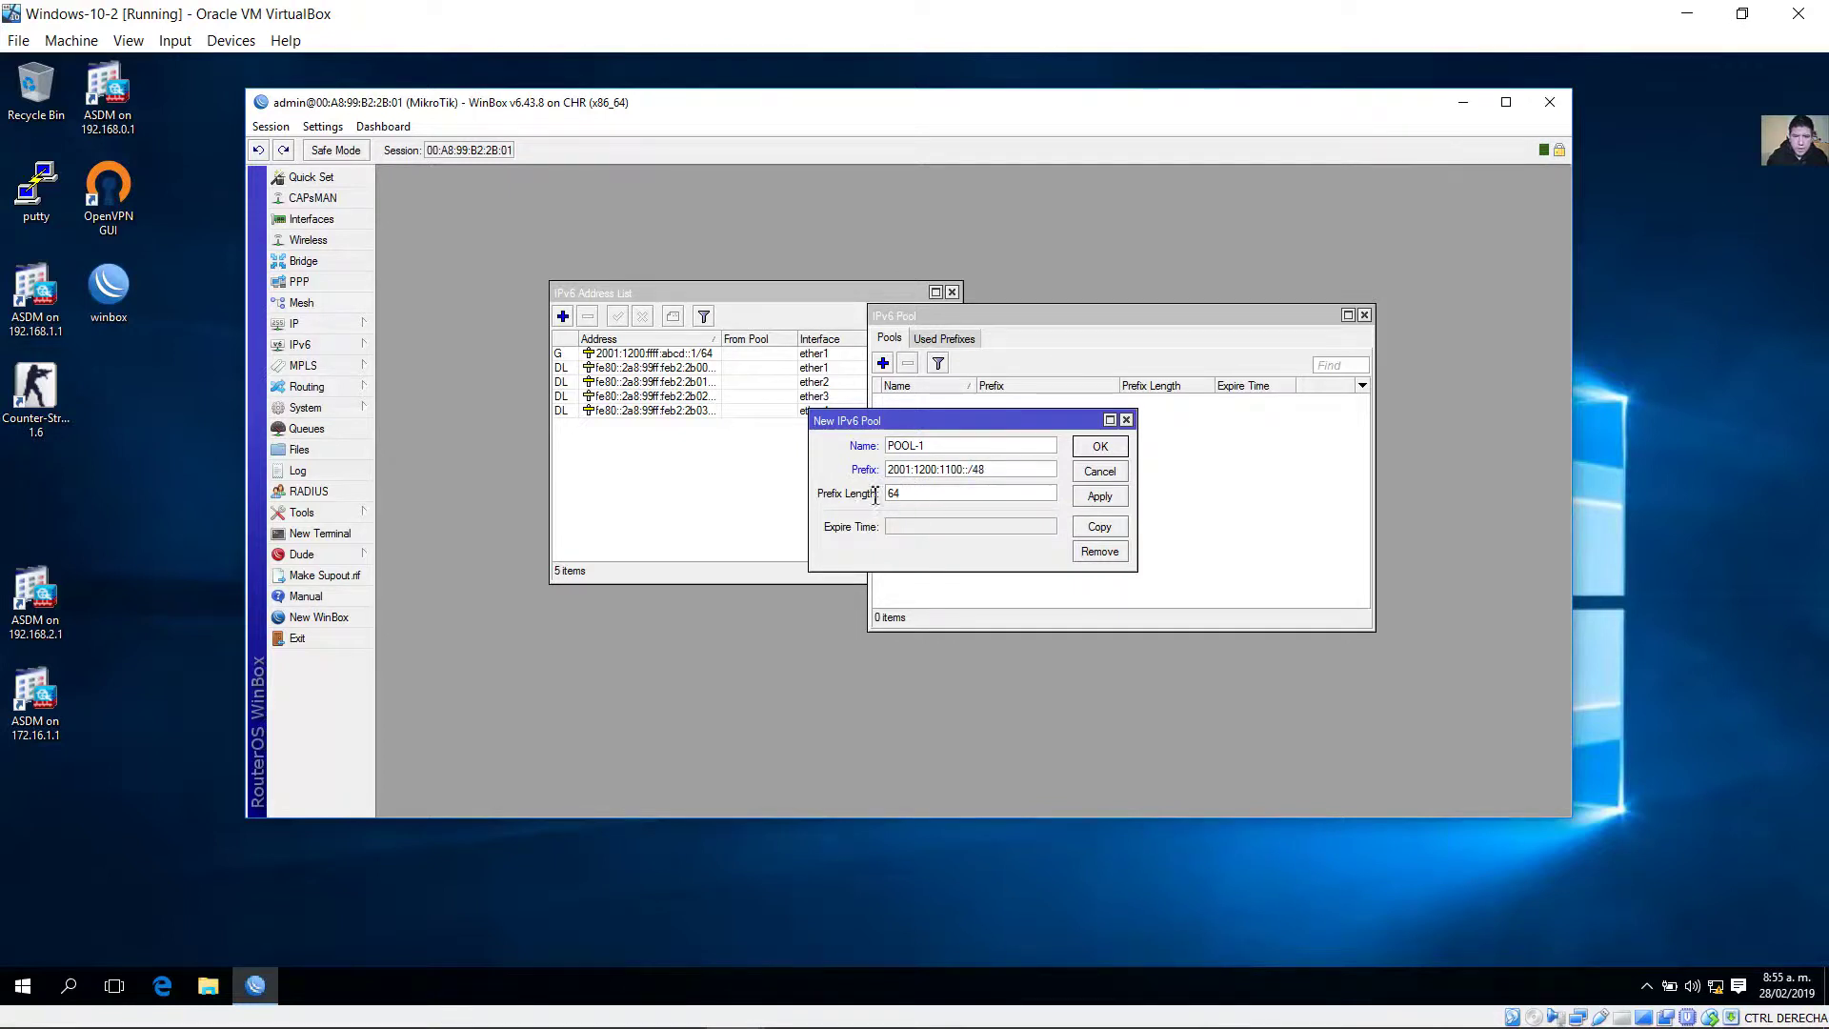
key(ctrl+a)
text(48)
click(1099, 496)
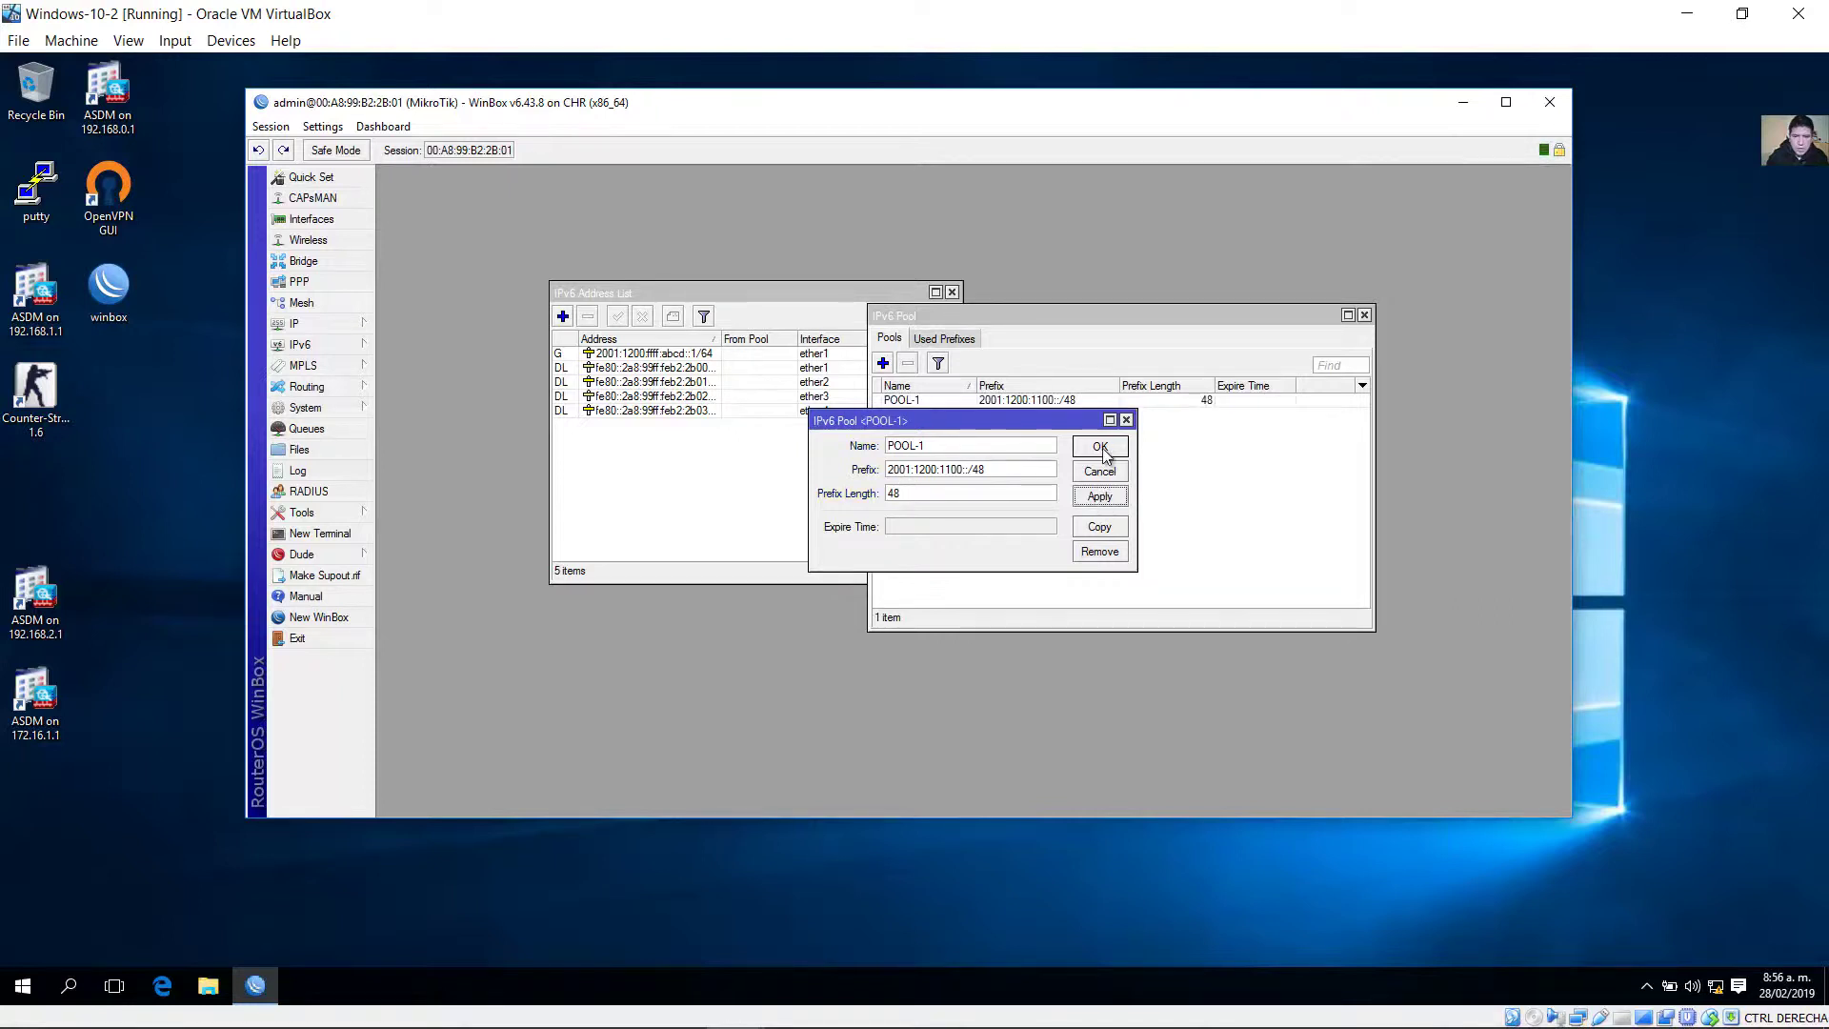
click(1101, 447)
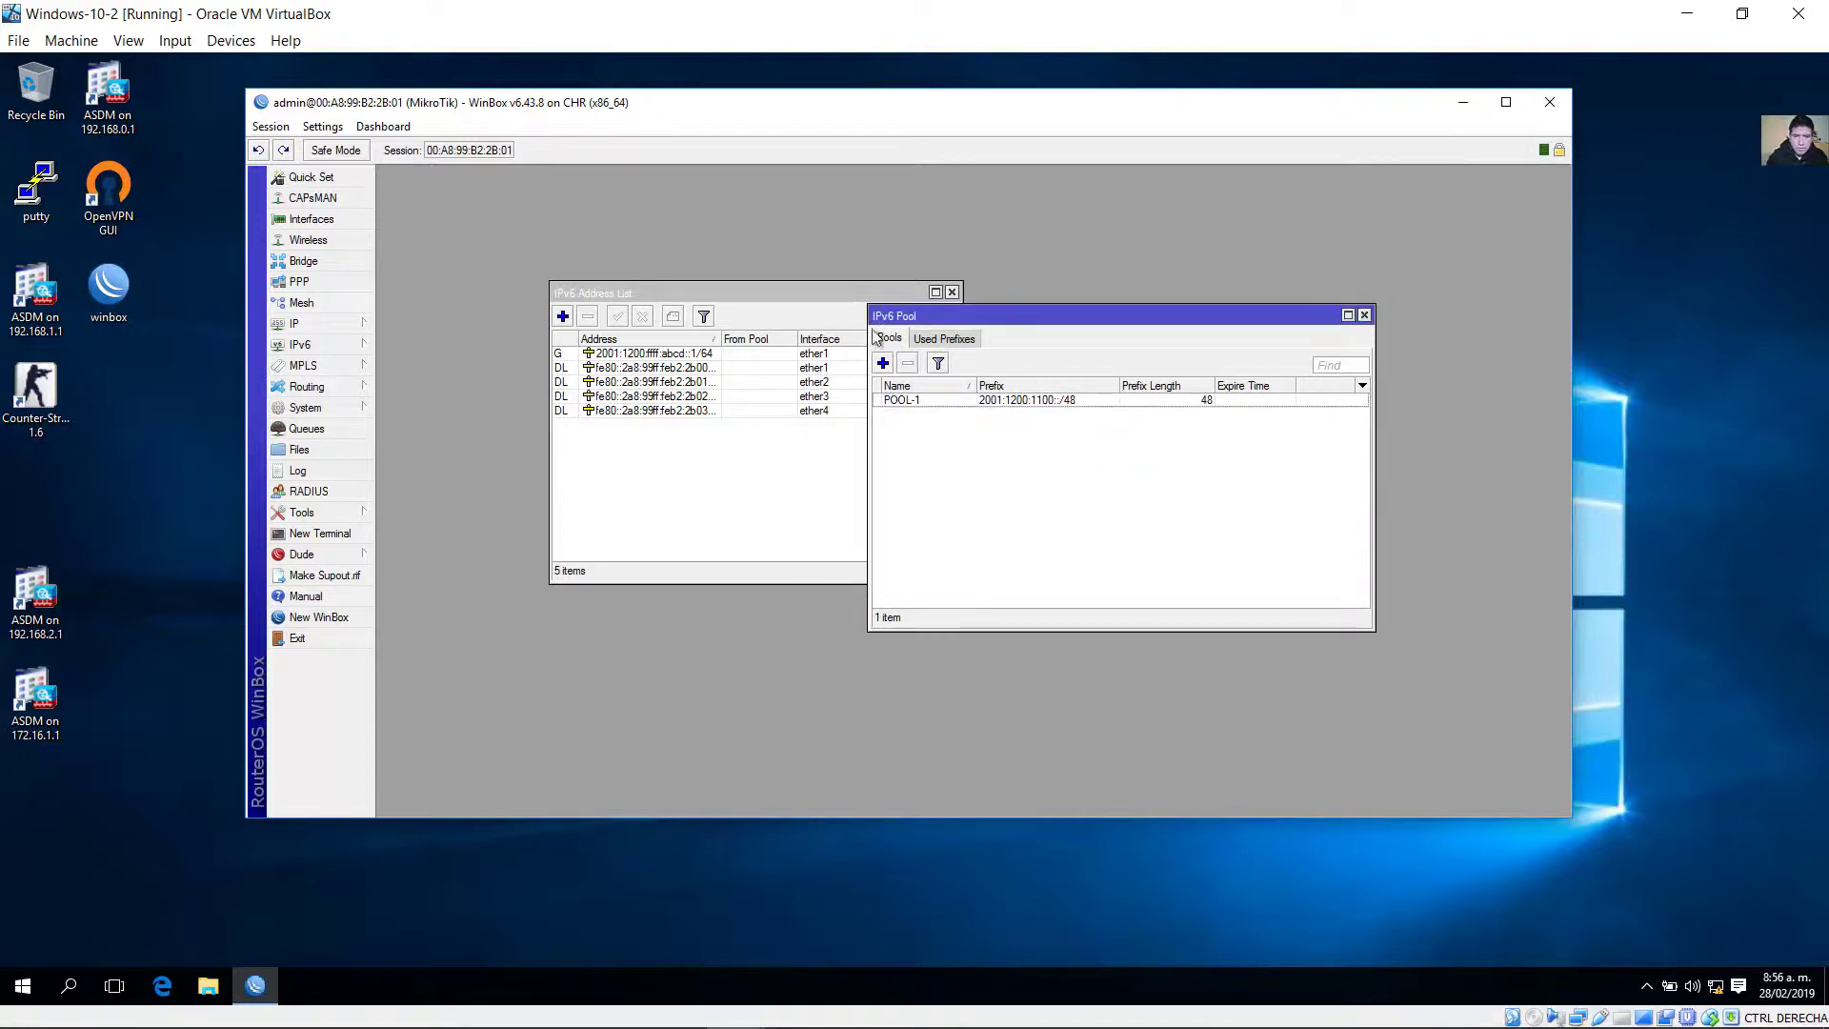
Start a new DHCPv6 server on the server router, named DHCP-1 and bound to interface ether1.
click(334, 345)
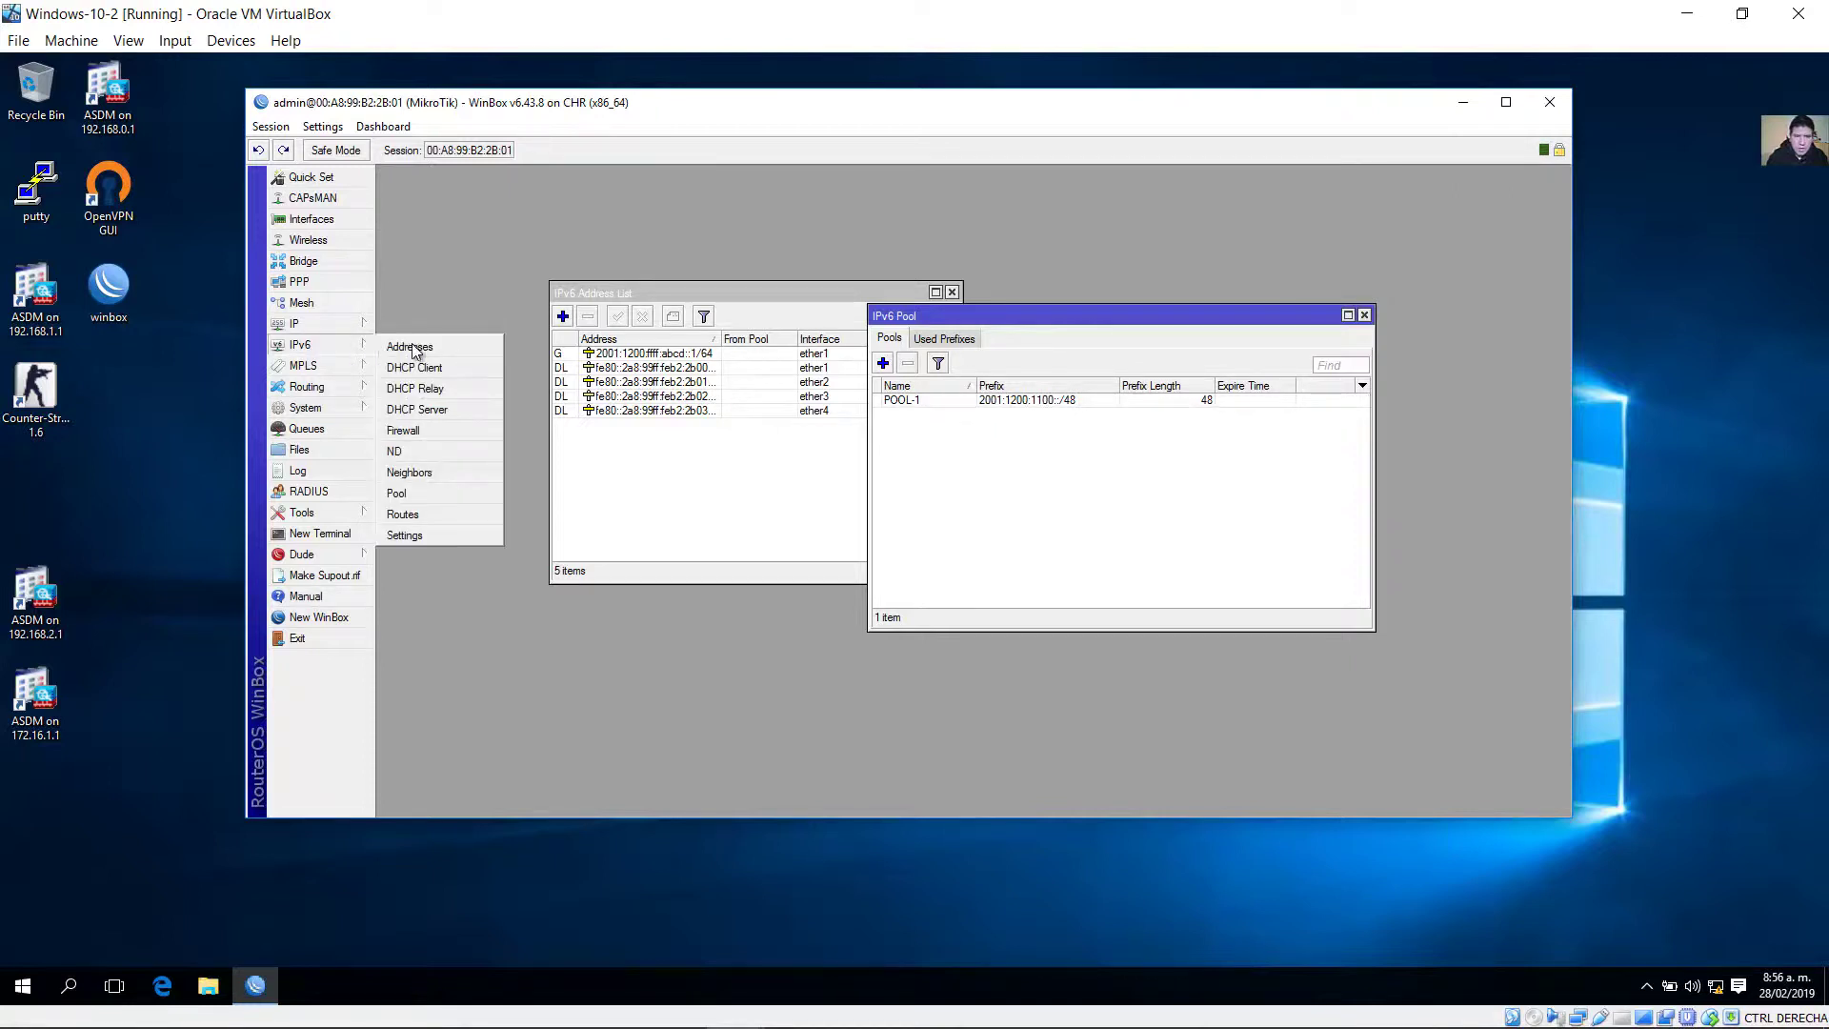
click(443, 410)
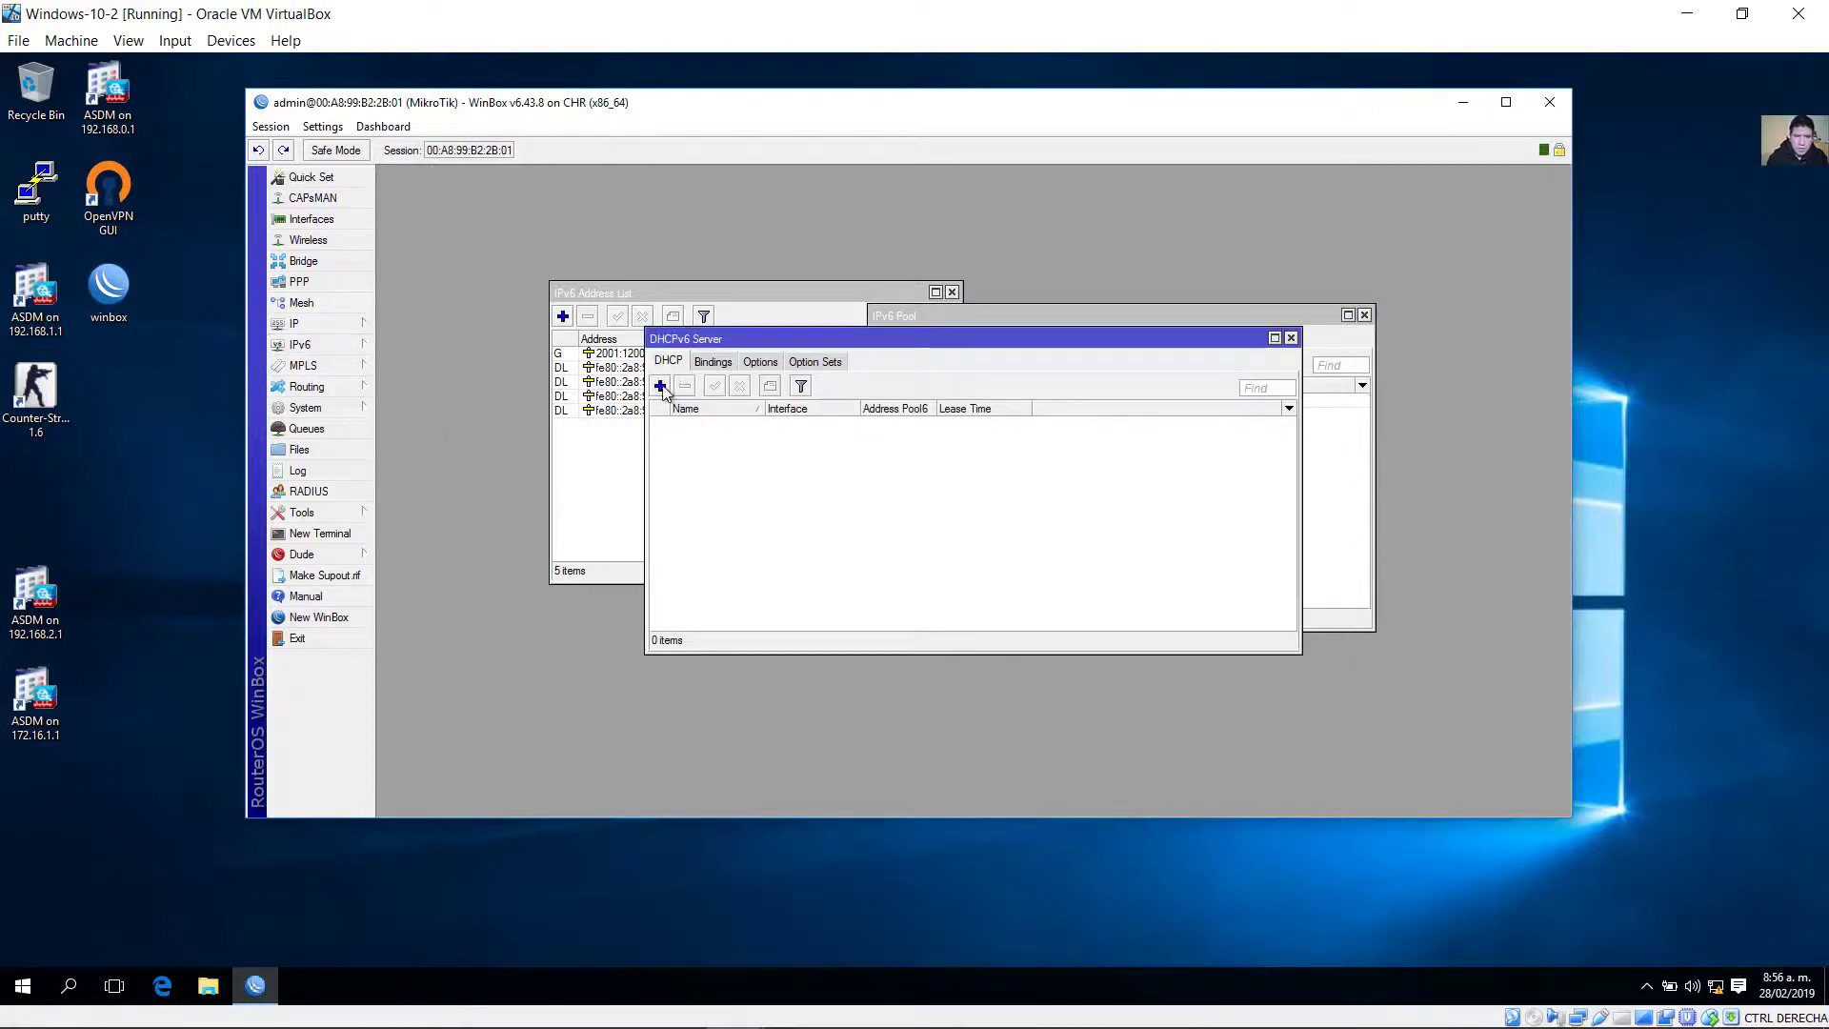
click(660, 386)
click(1006, 412)
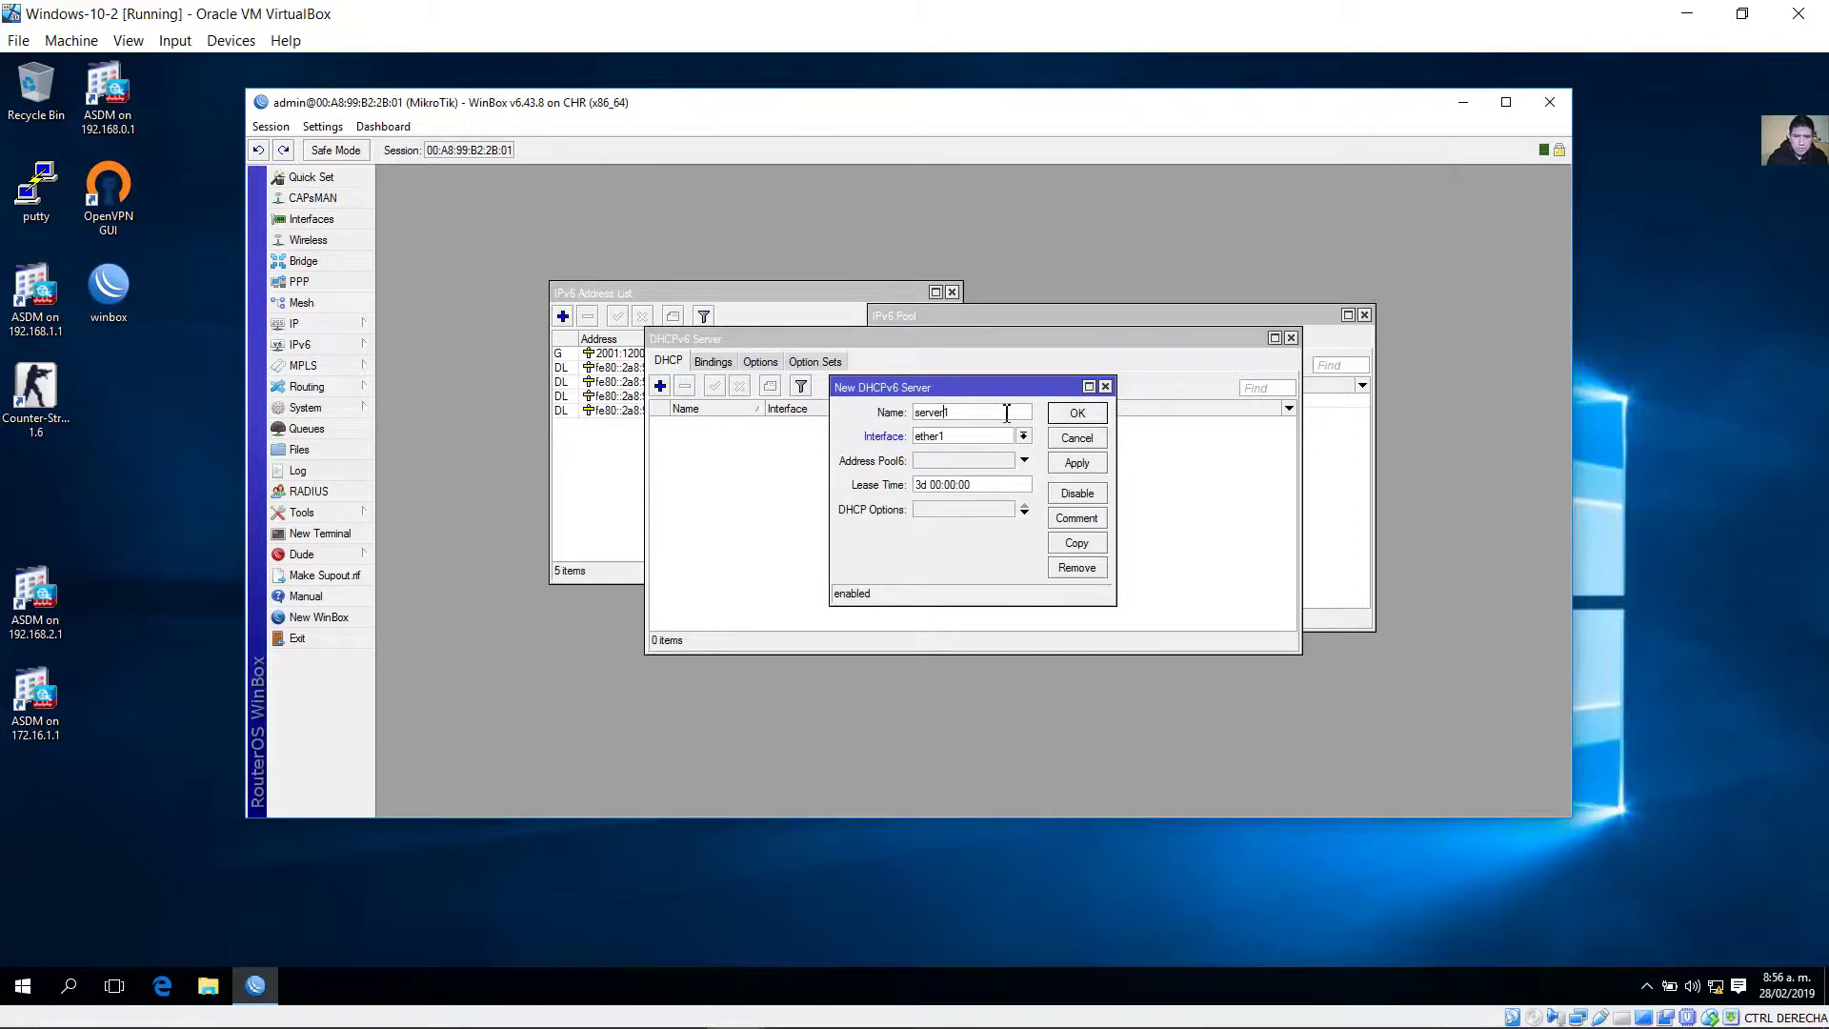
drag(1007, 412, 882, 421)
text(DHCP-1)
click(953, 440)
click(947, 451)
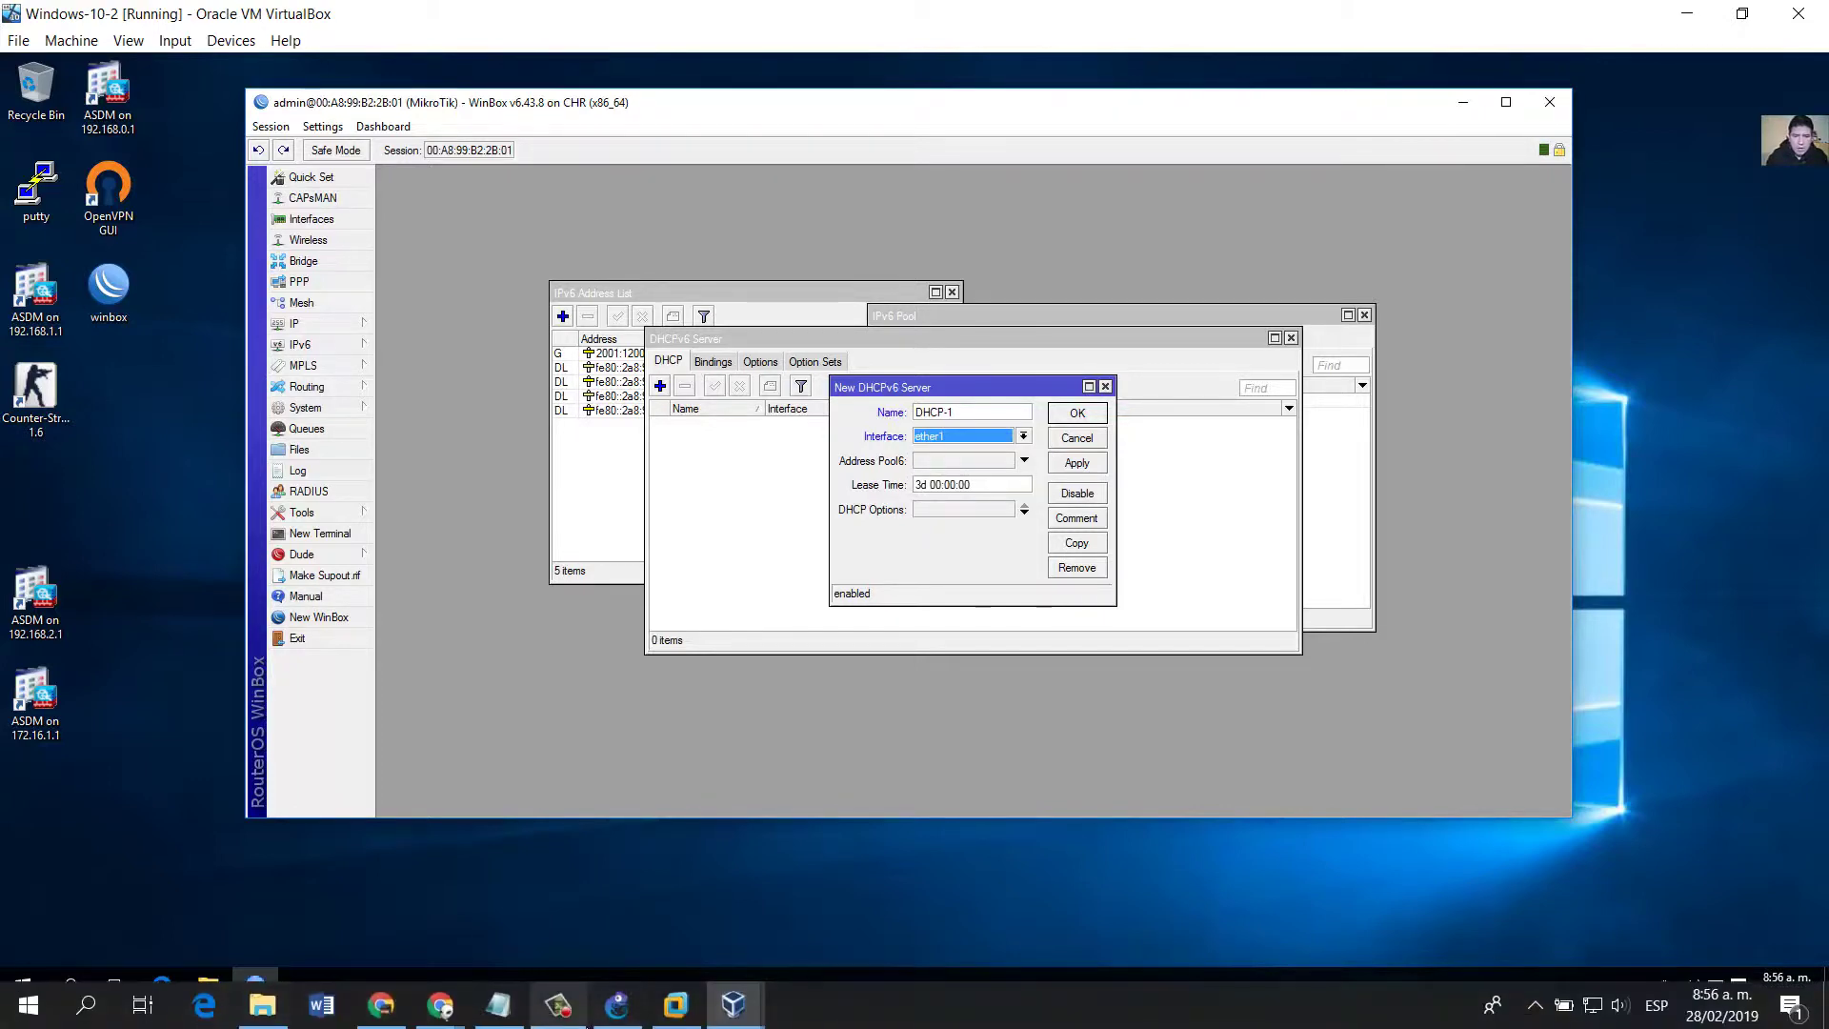
Check in GNS3 which MikroTik-Server interface faces the client router and return to the Windows-10-2 VM.
click(618, 1004)
click(820, 314)
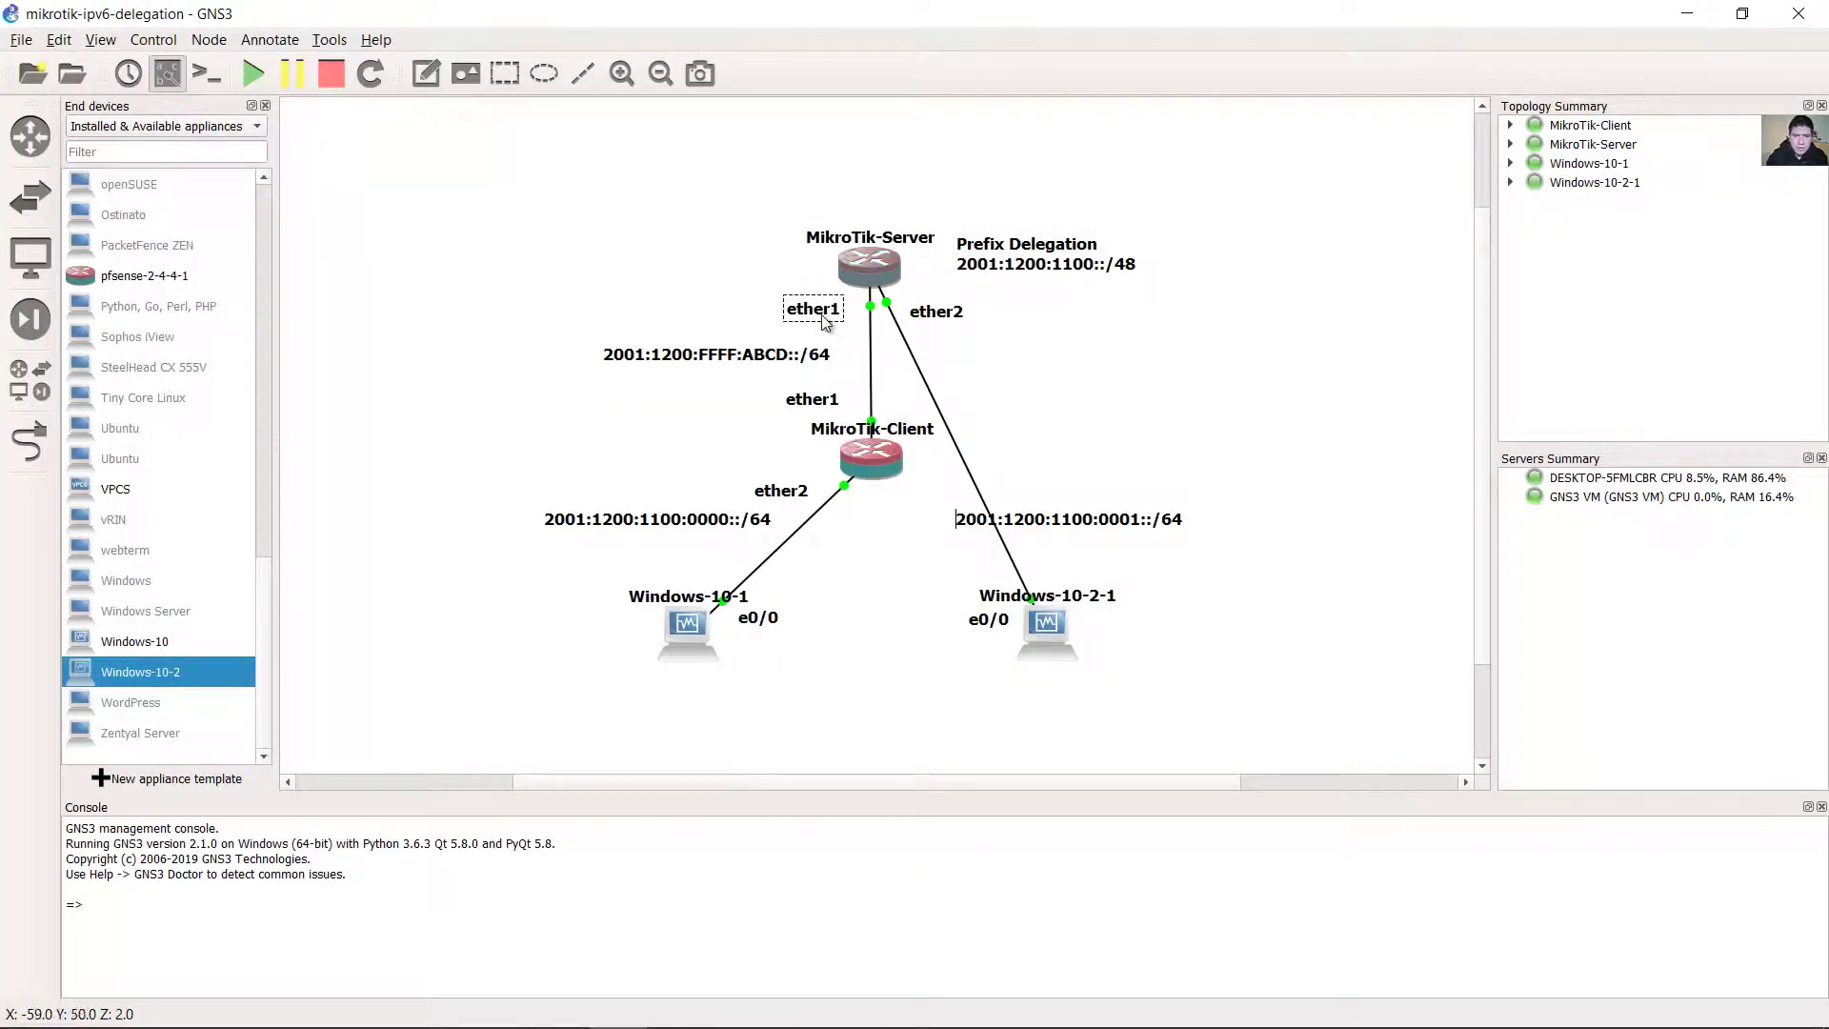
drag(825, 322, 833, 320)
click(735, 1008)
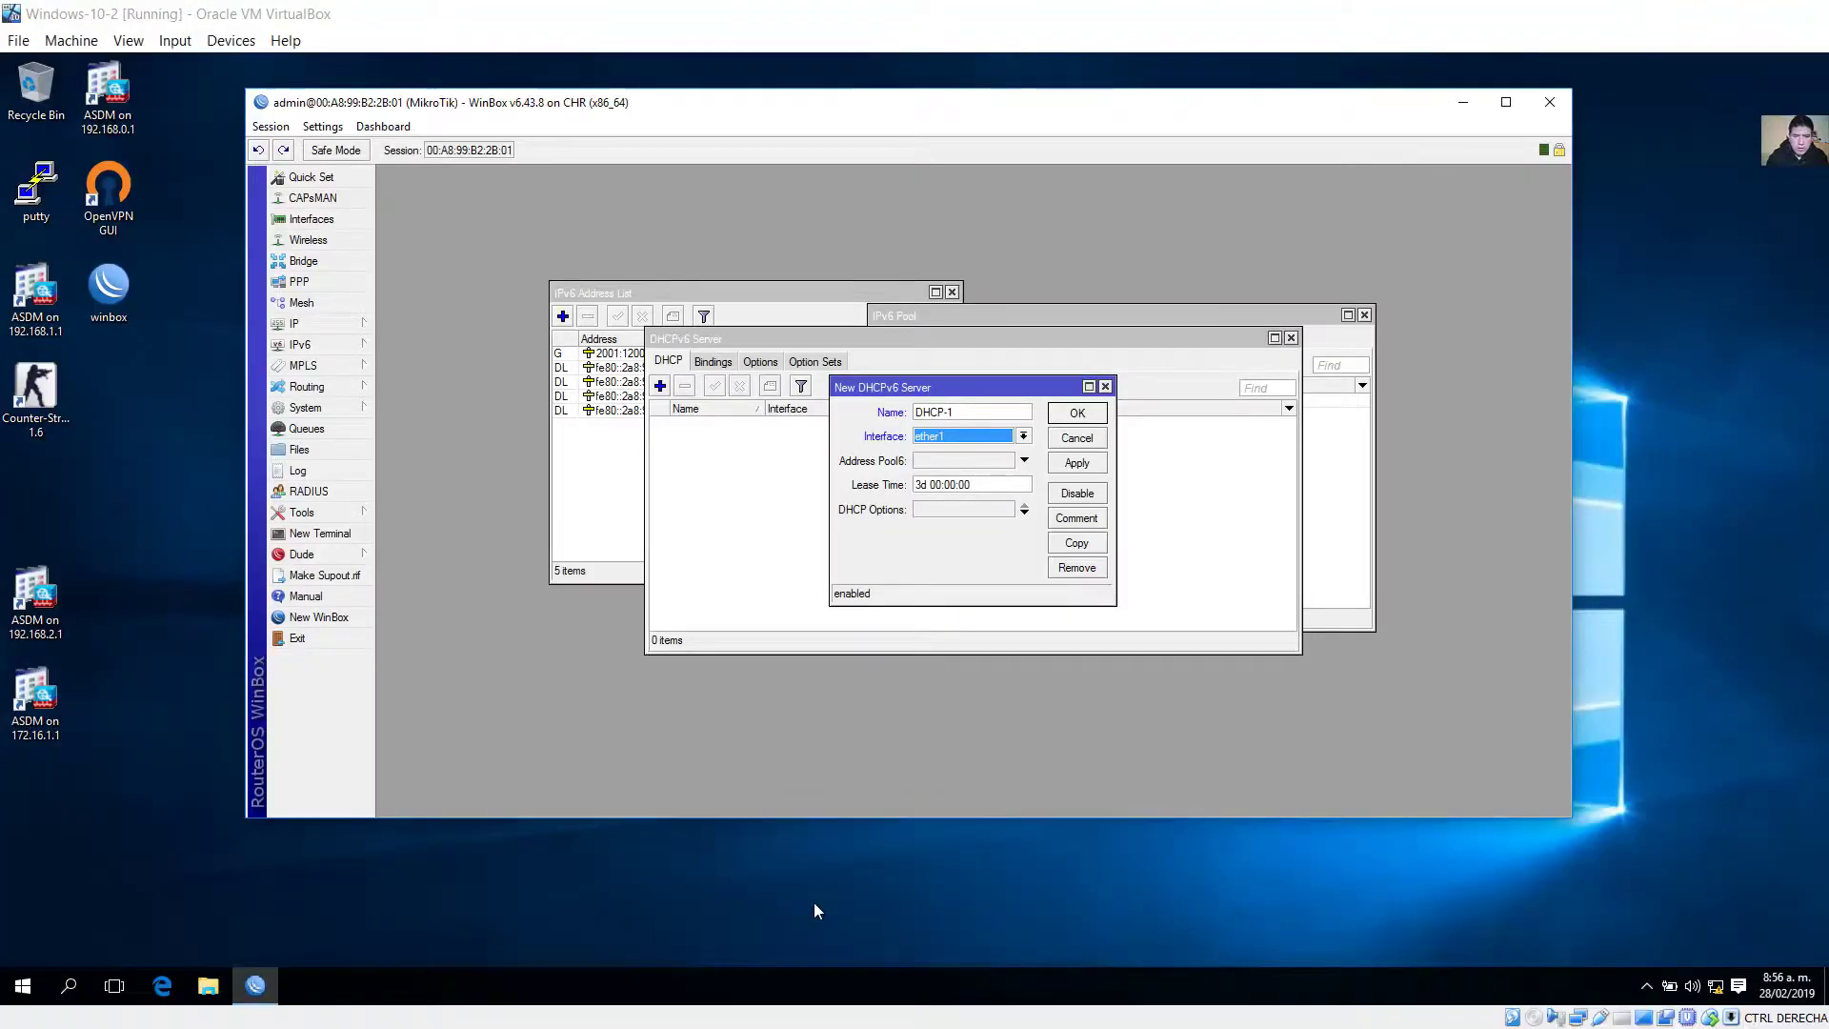
click(813, 901)
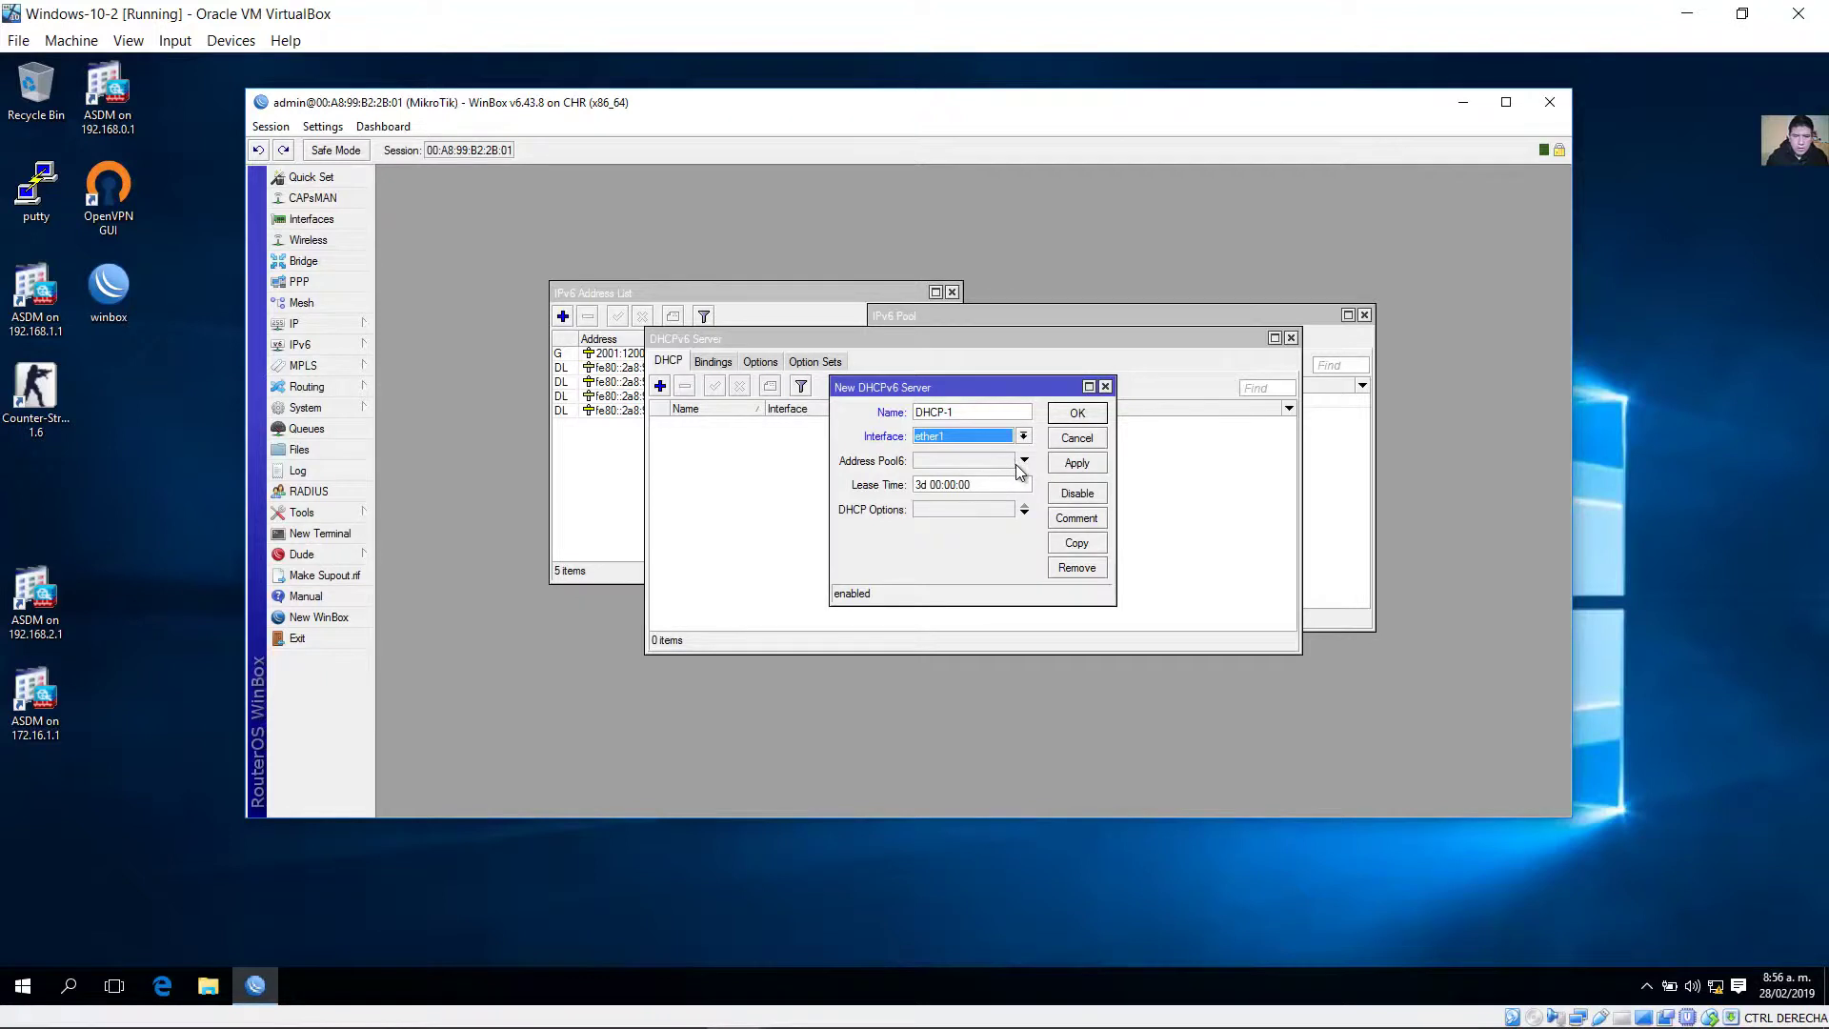
Assign POOL-1 as the address pool of the DHCP-1 server and save the server.
click(1023, 461)
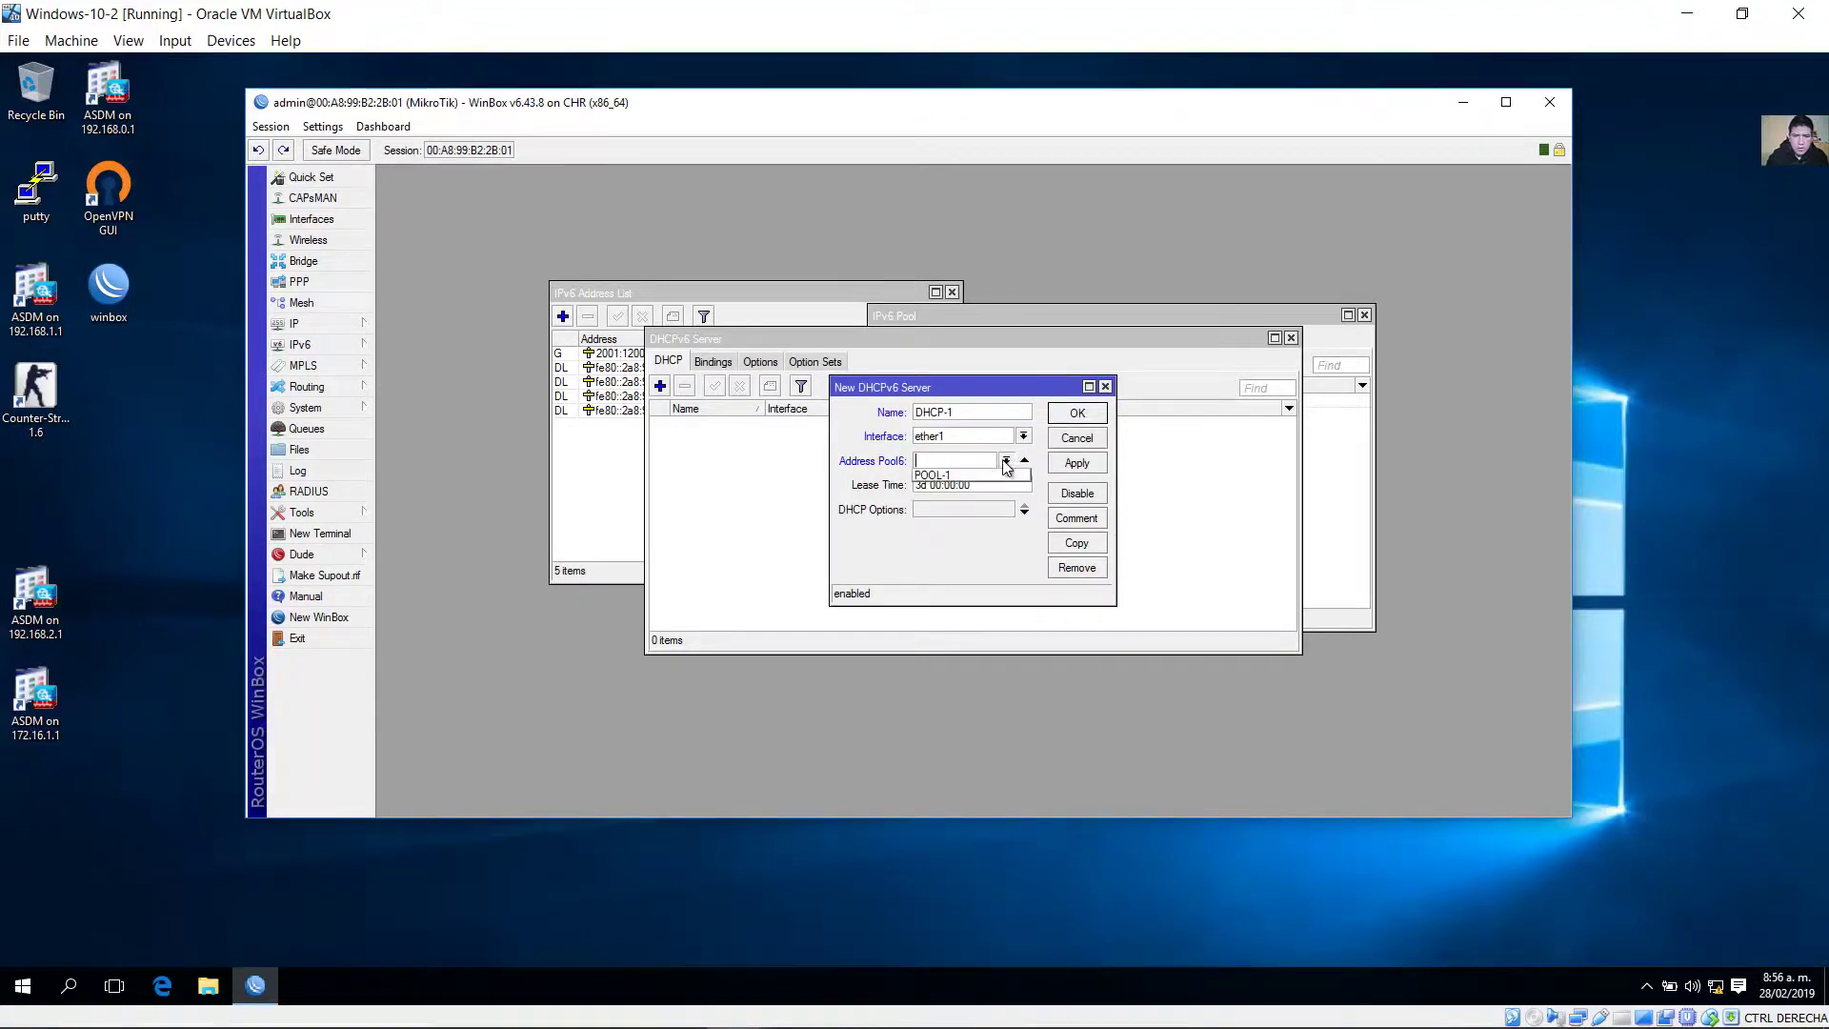
click(953, 475)
click(1074, 464)
click(1077, 413)
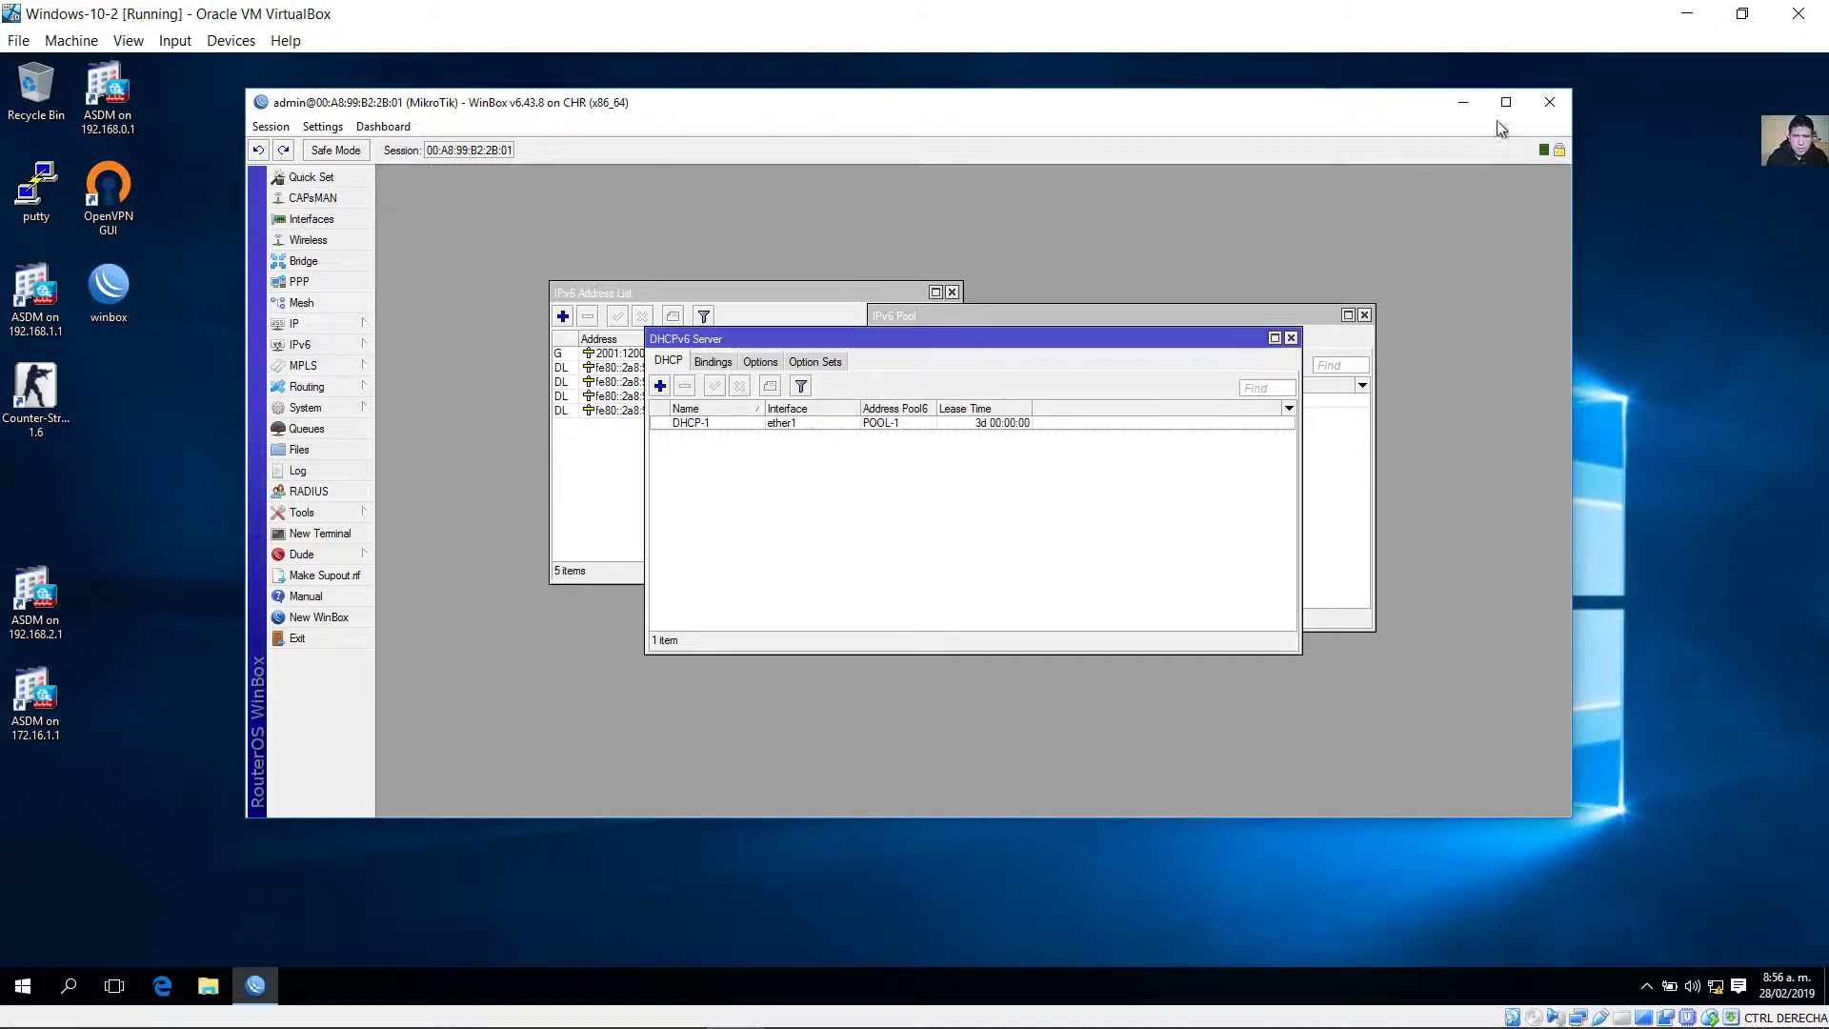
Leave the Windows-10-2 VM, locate MikroTik-Client and Windows-10-1 in GNS3 and switch to the Windows-10 VM.
click(1669, 9)
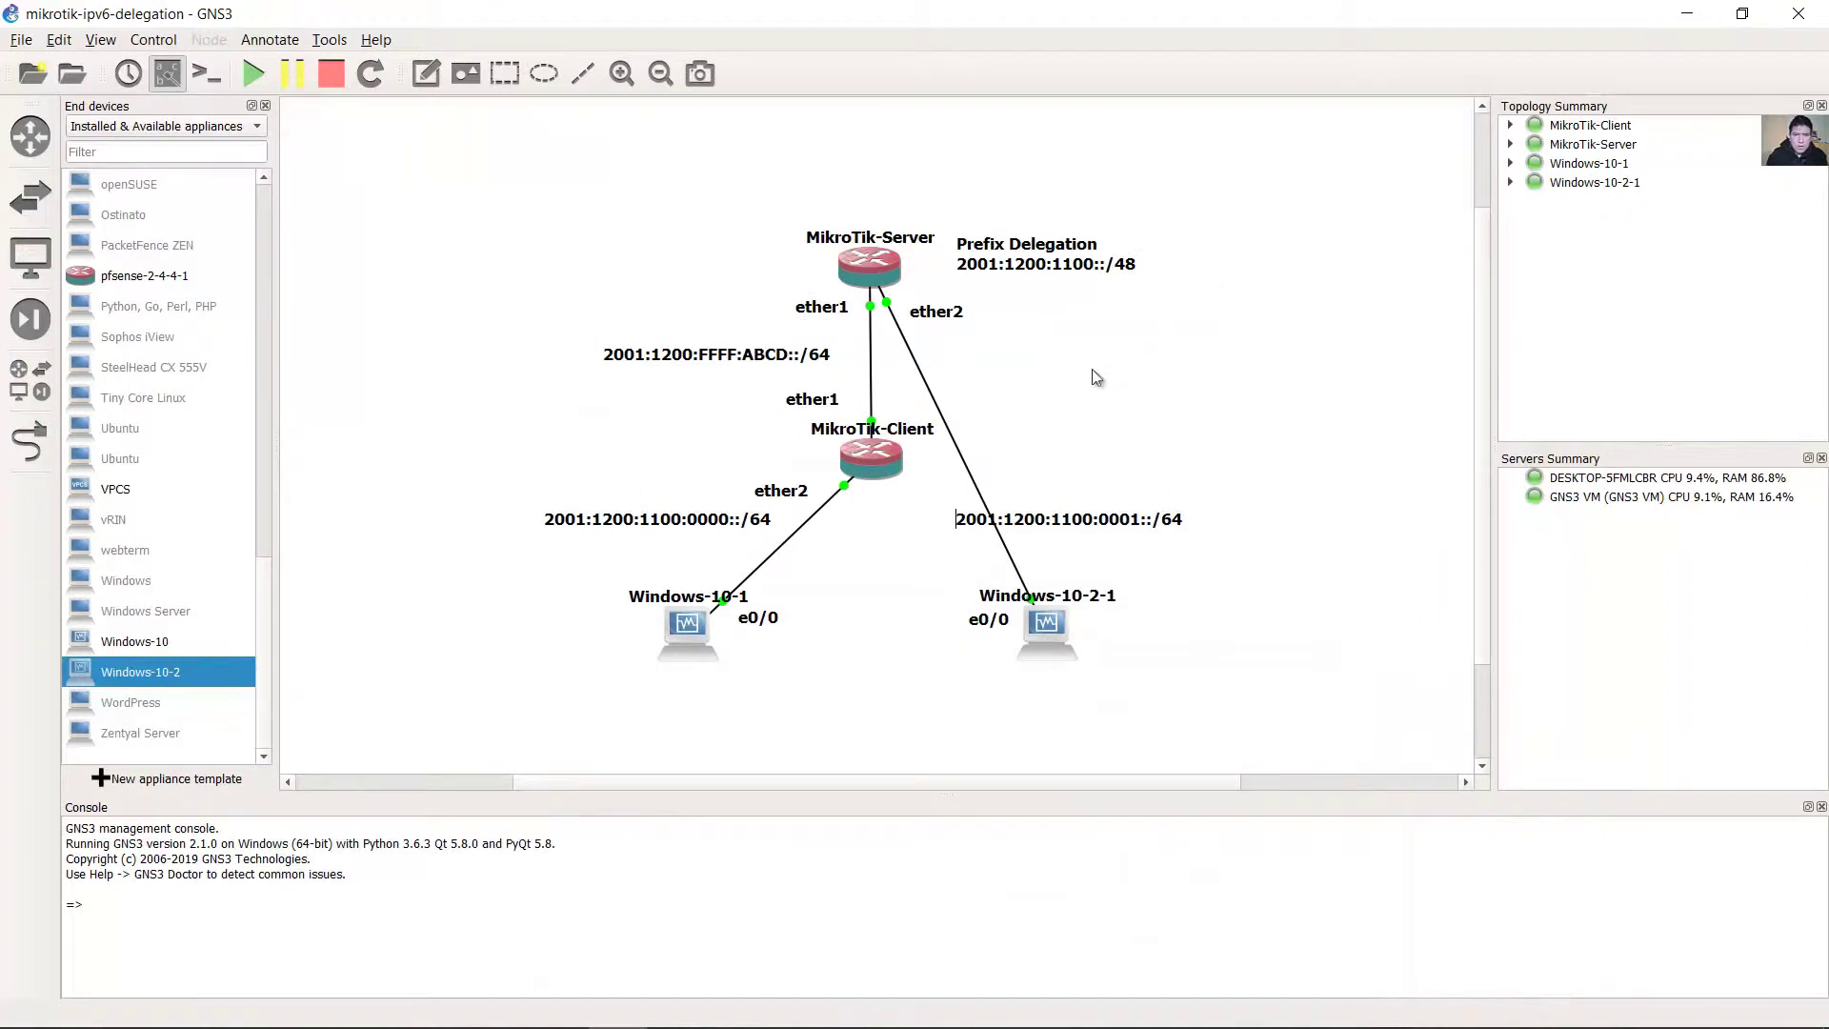
click(871, 457)
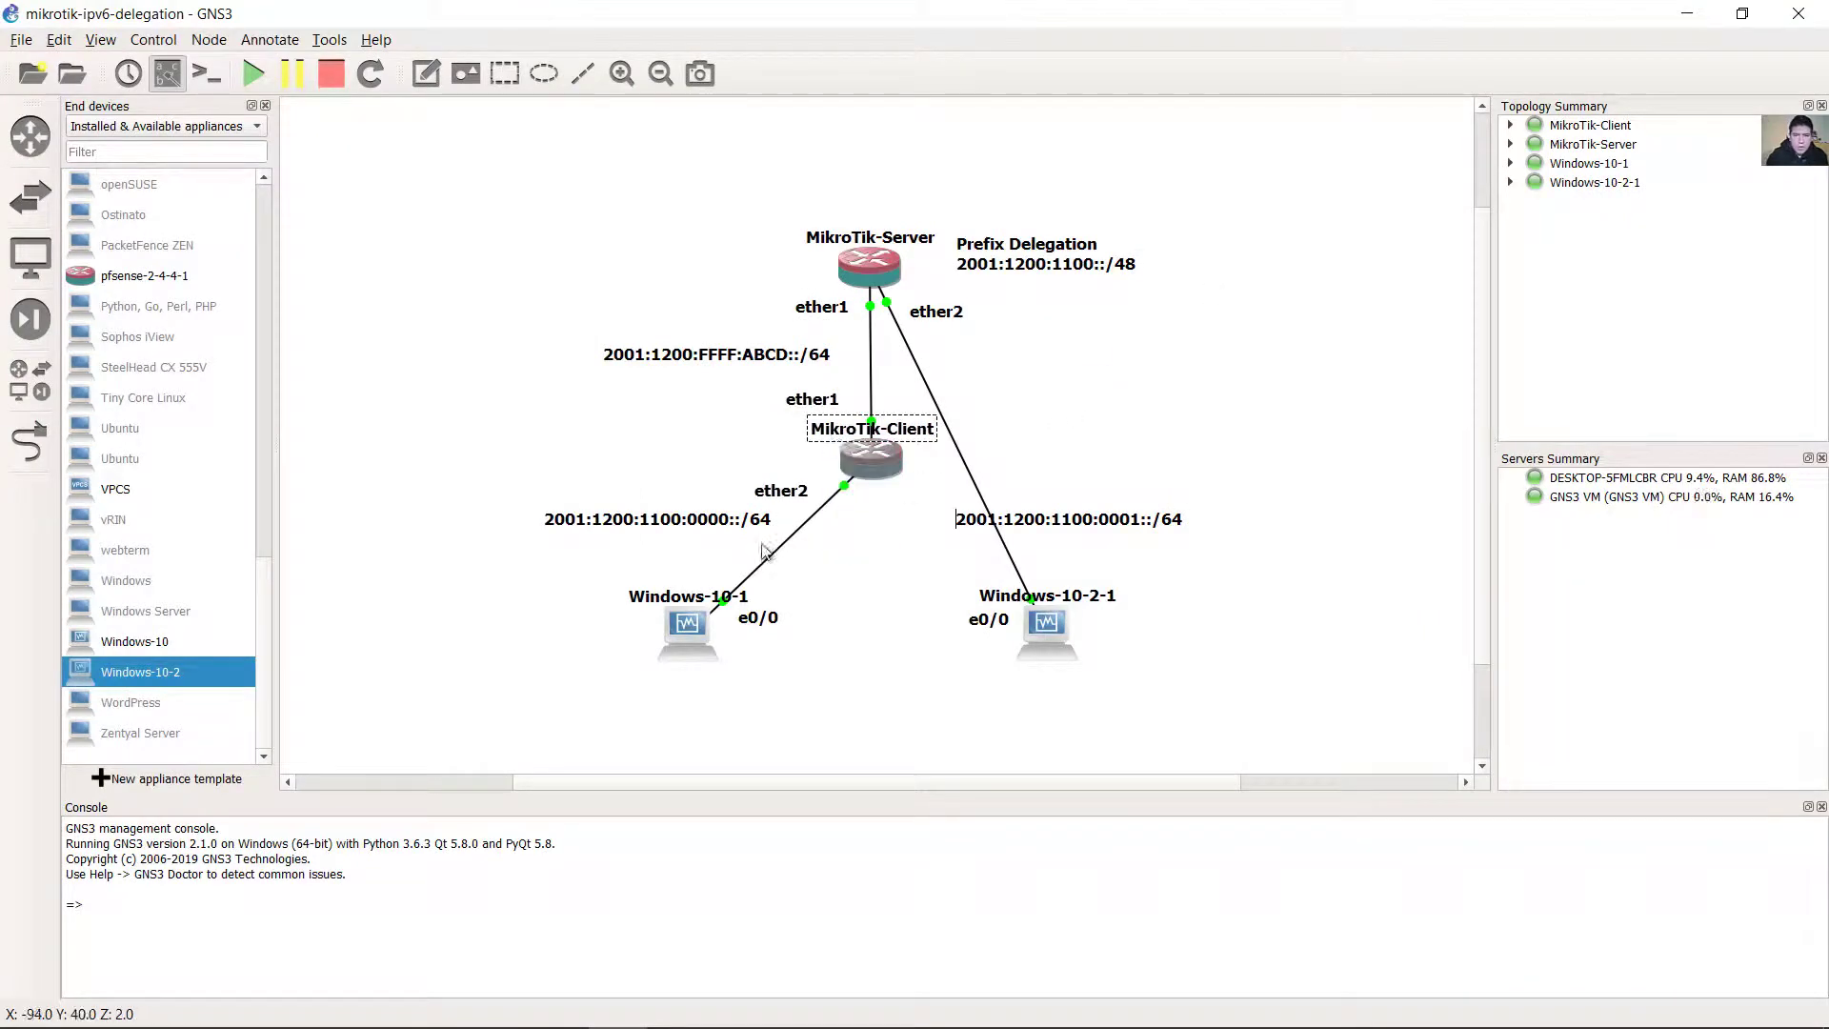
click(687, 630)
mouse_move(729, 1005)
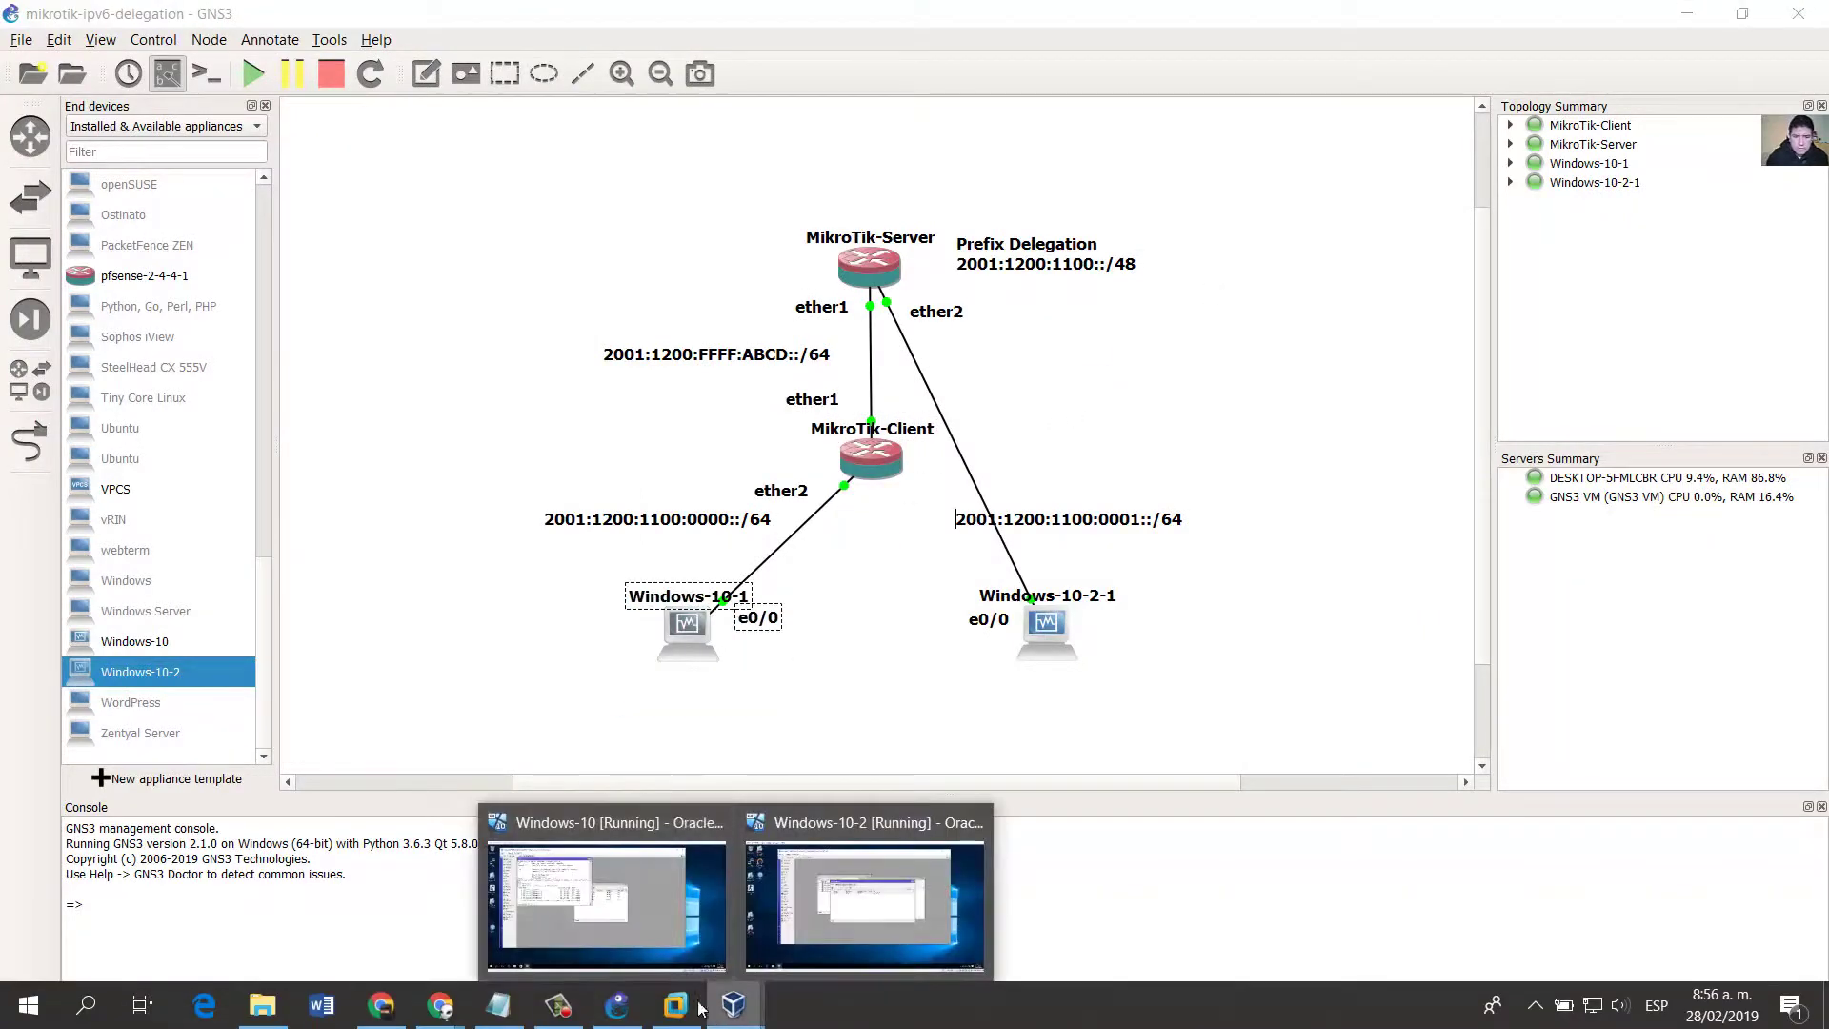
click(597, 907)
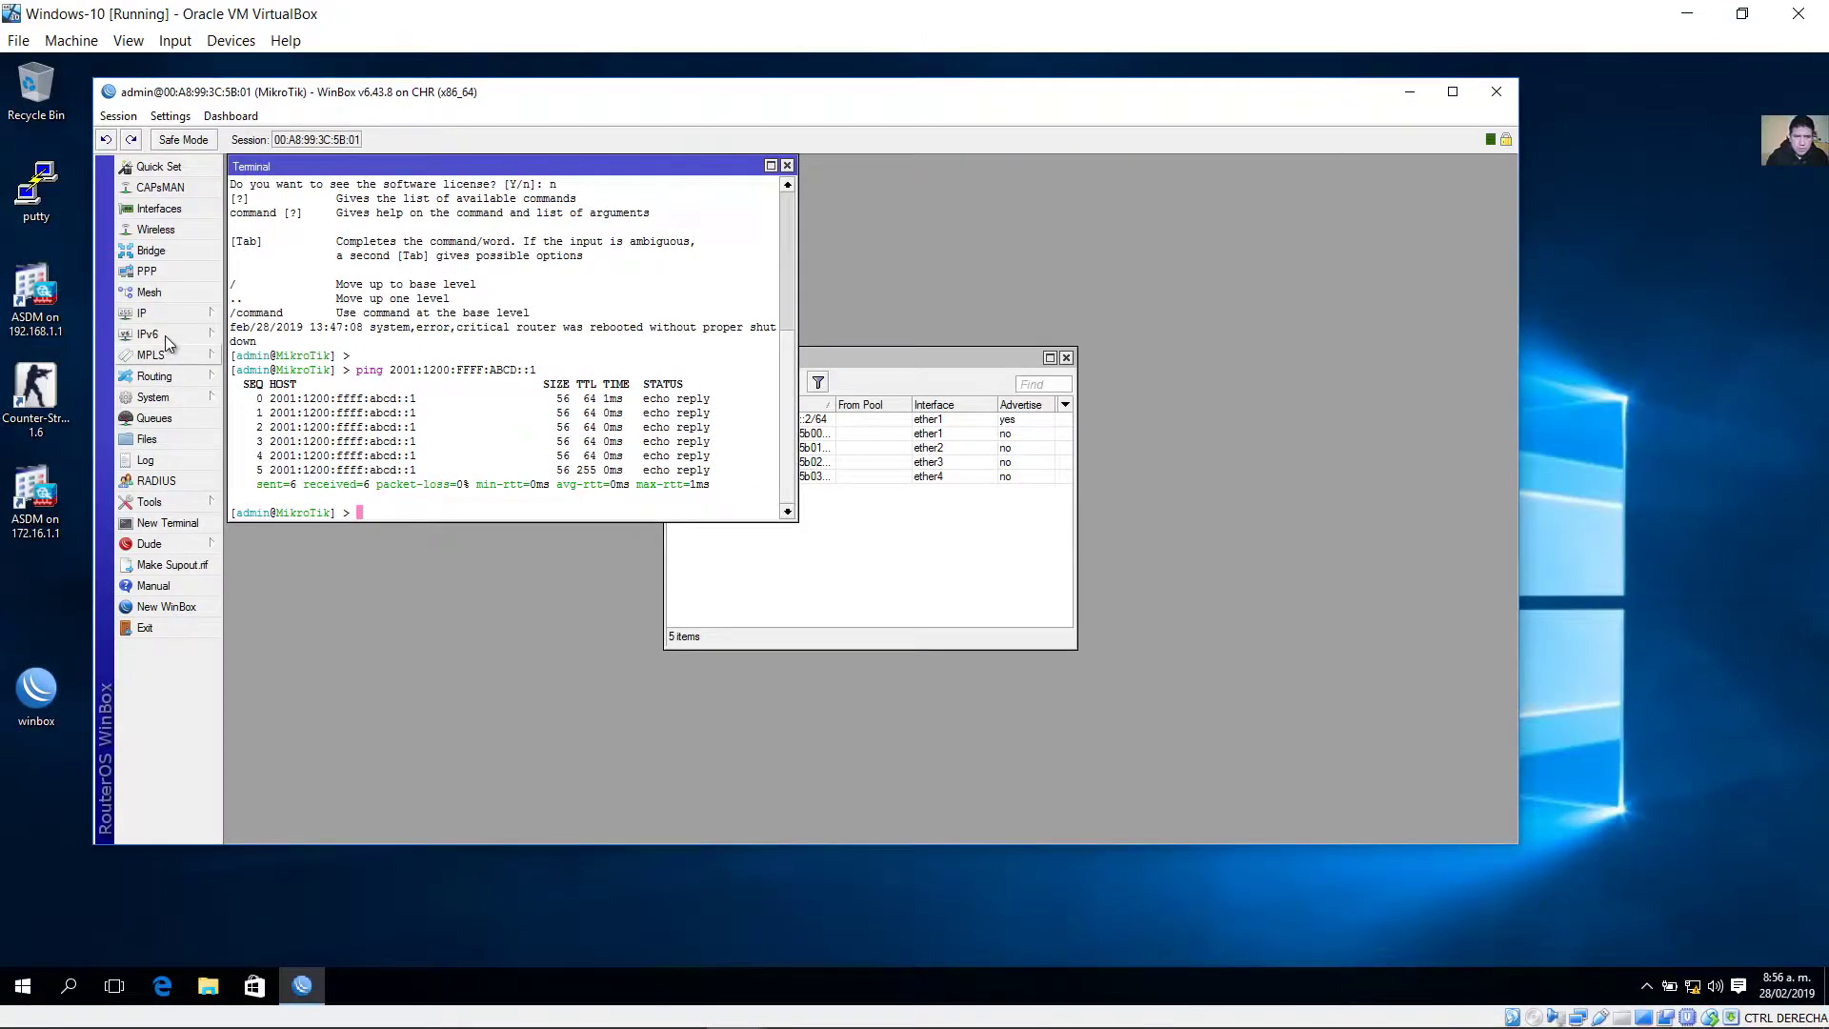
Start a new DHCPv6 client on the client router with ether1 as its interface.
click(207, 335)
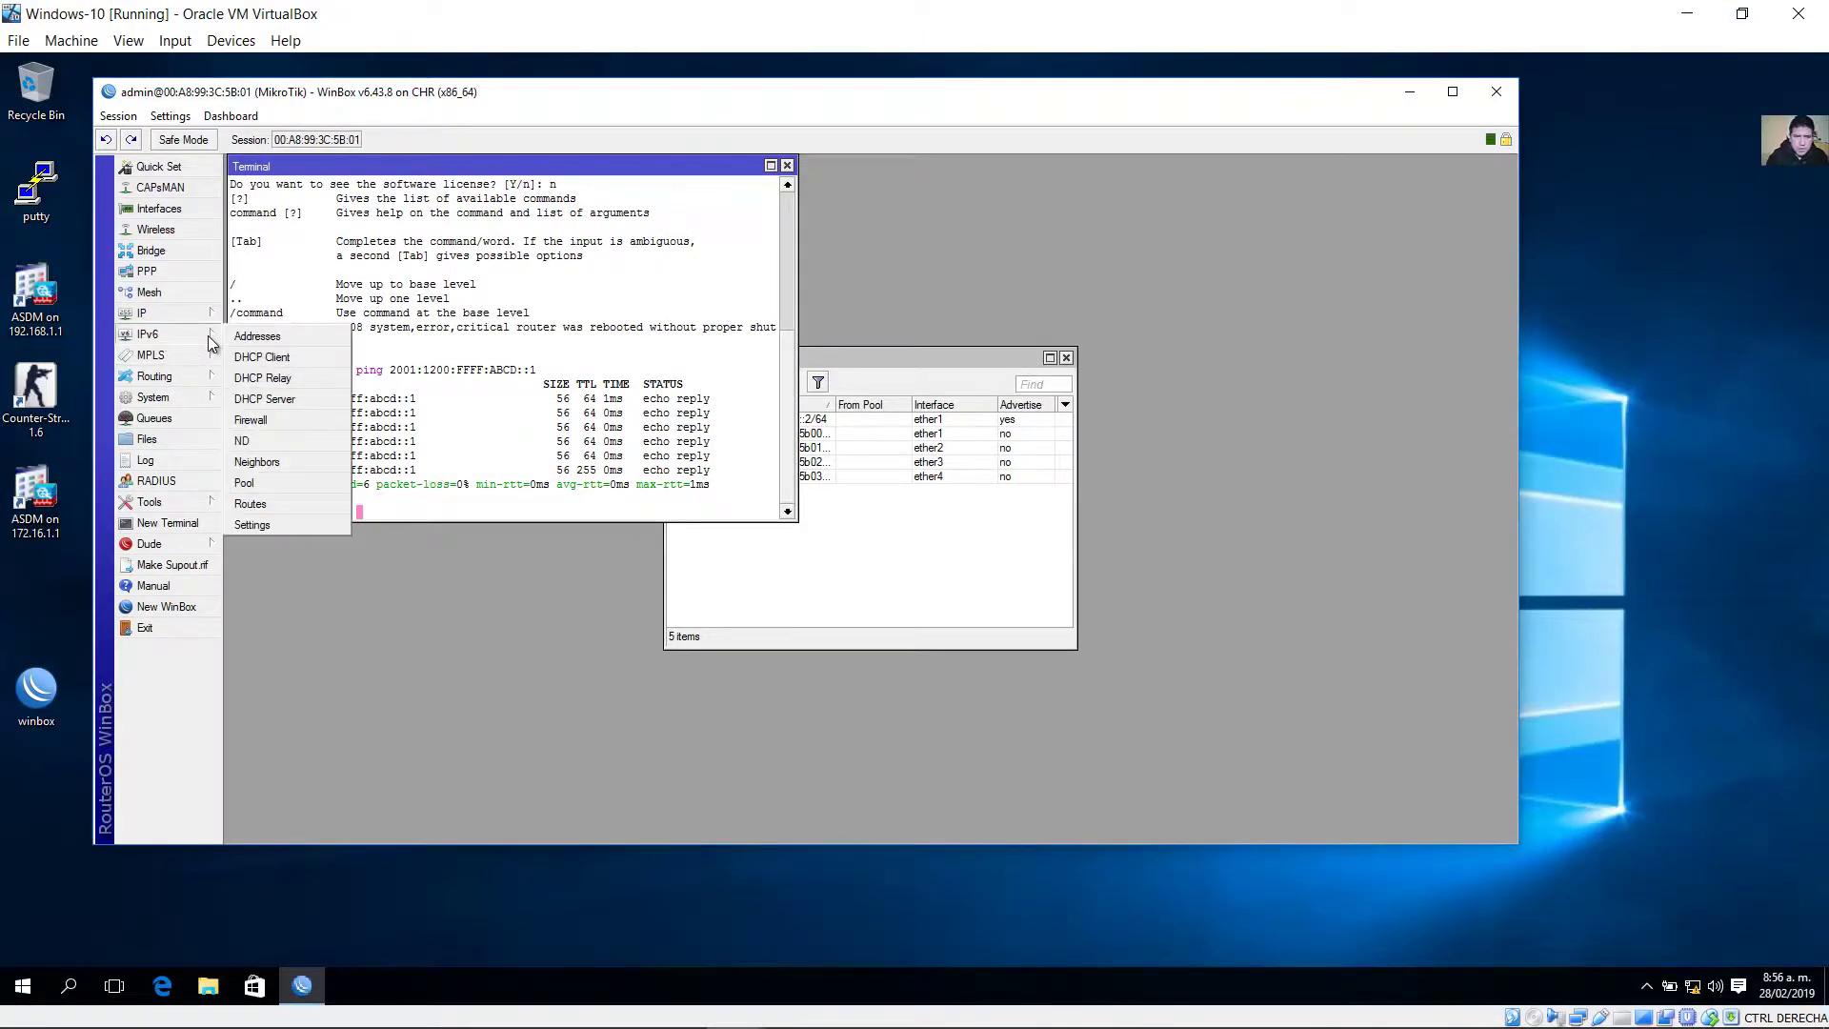
click(291, 357)
click(426, 382)
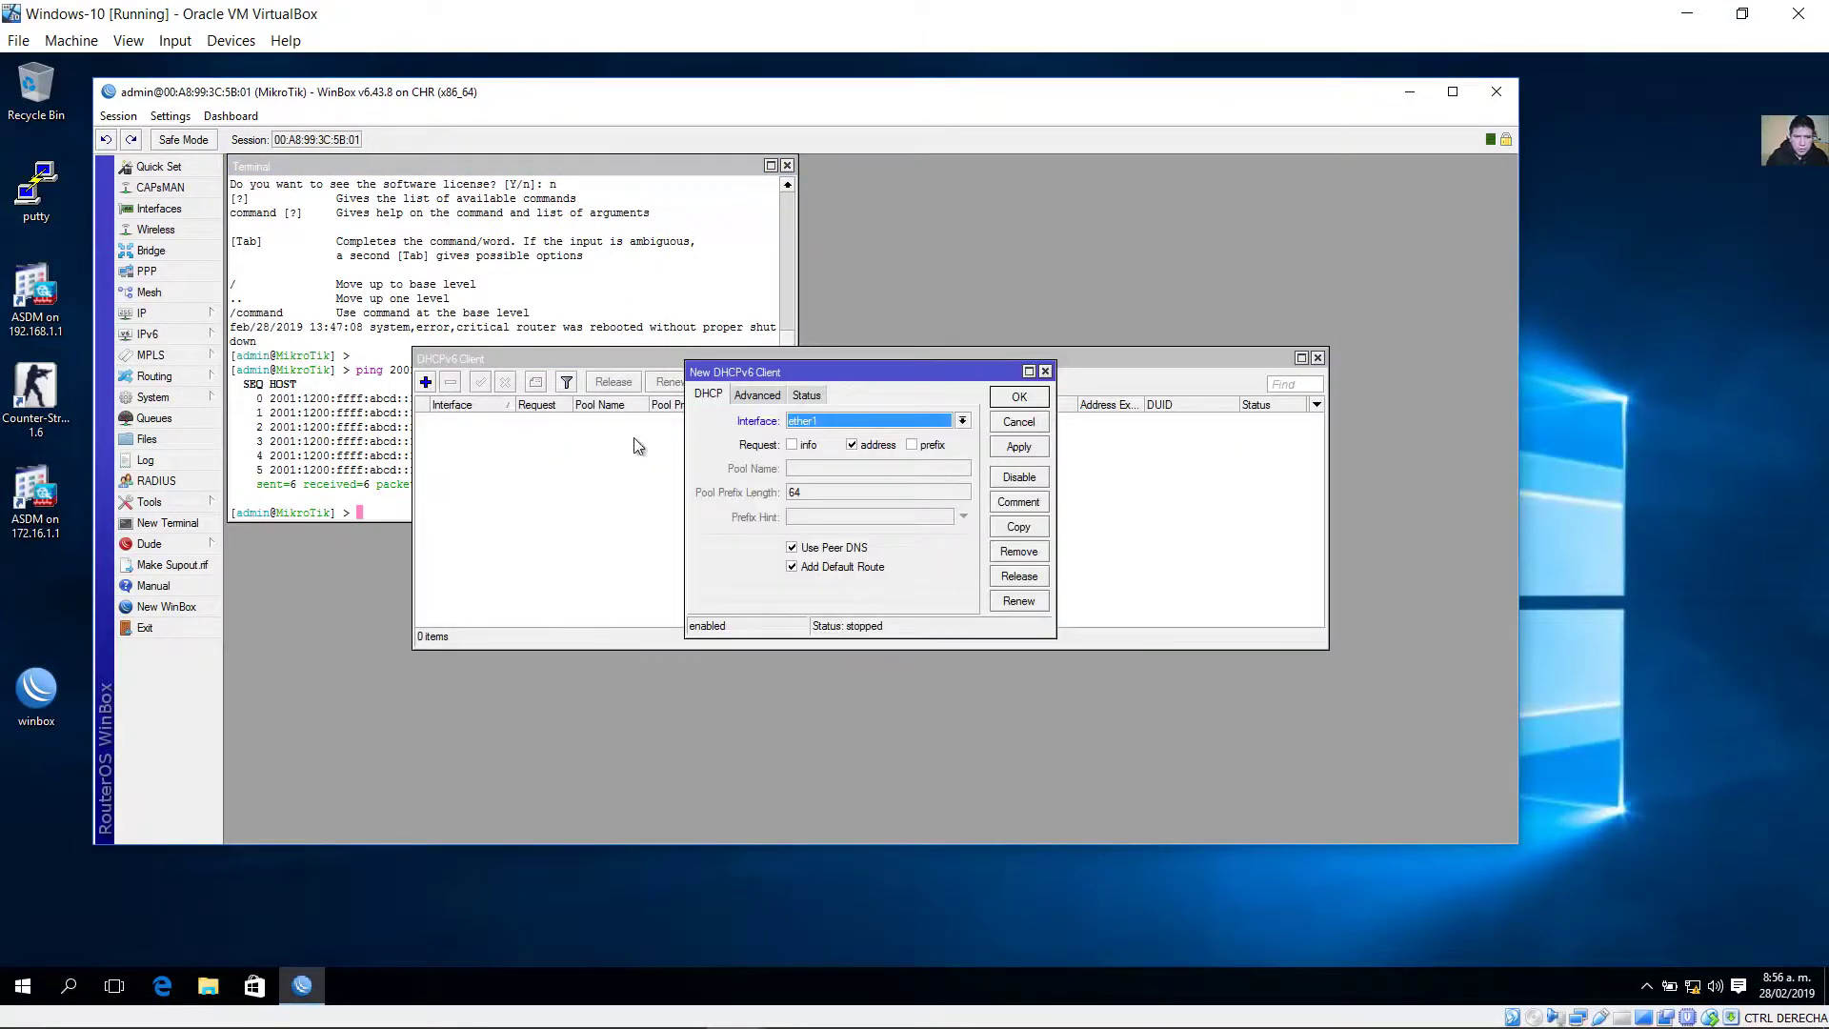
click(921, 421)
click(868, 440)
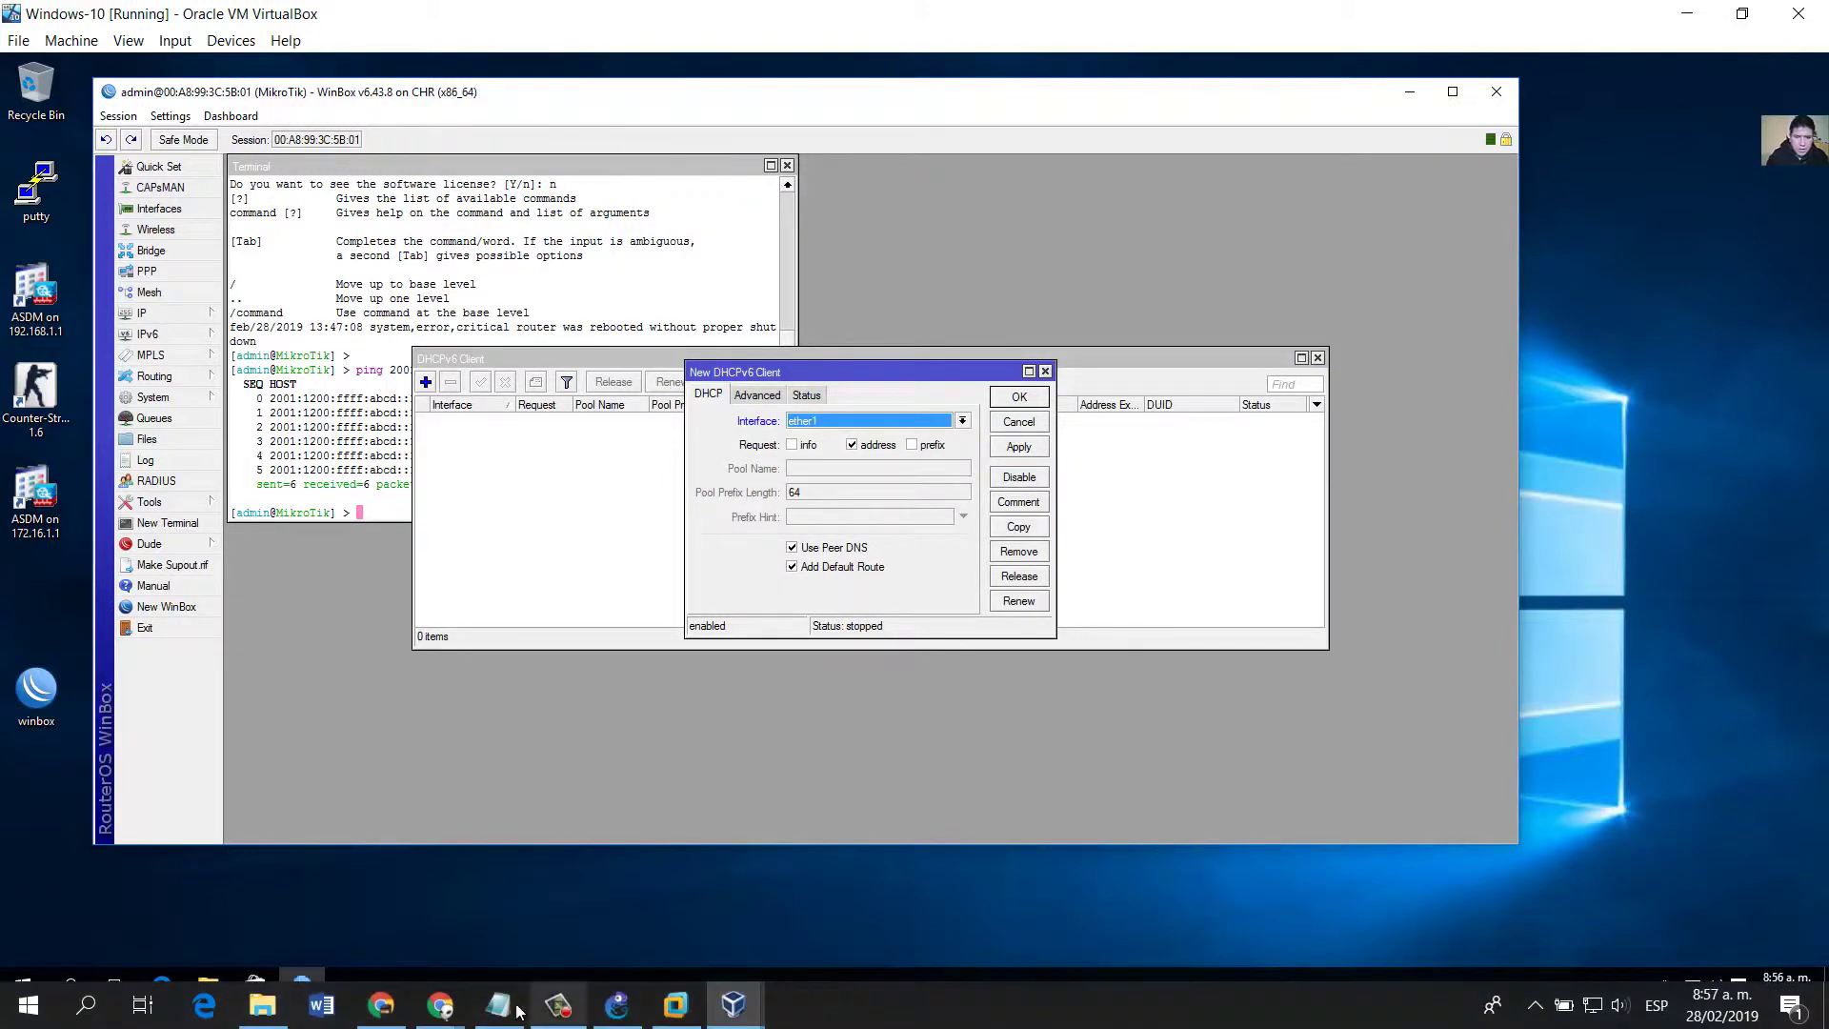
Check MikroTik-Client's interface toward the server in GNS3 and return to the Windows-10 VM.
click(621, 1010)
click(824, 400)
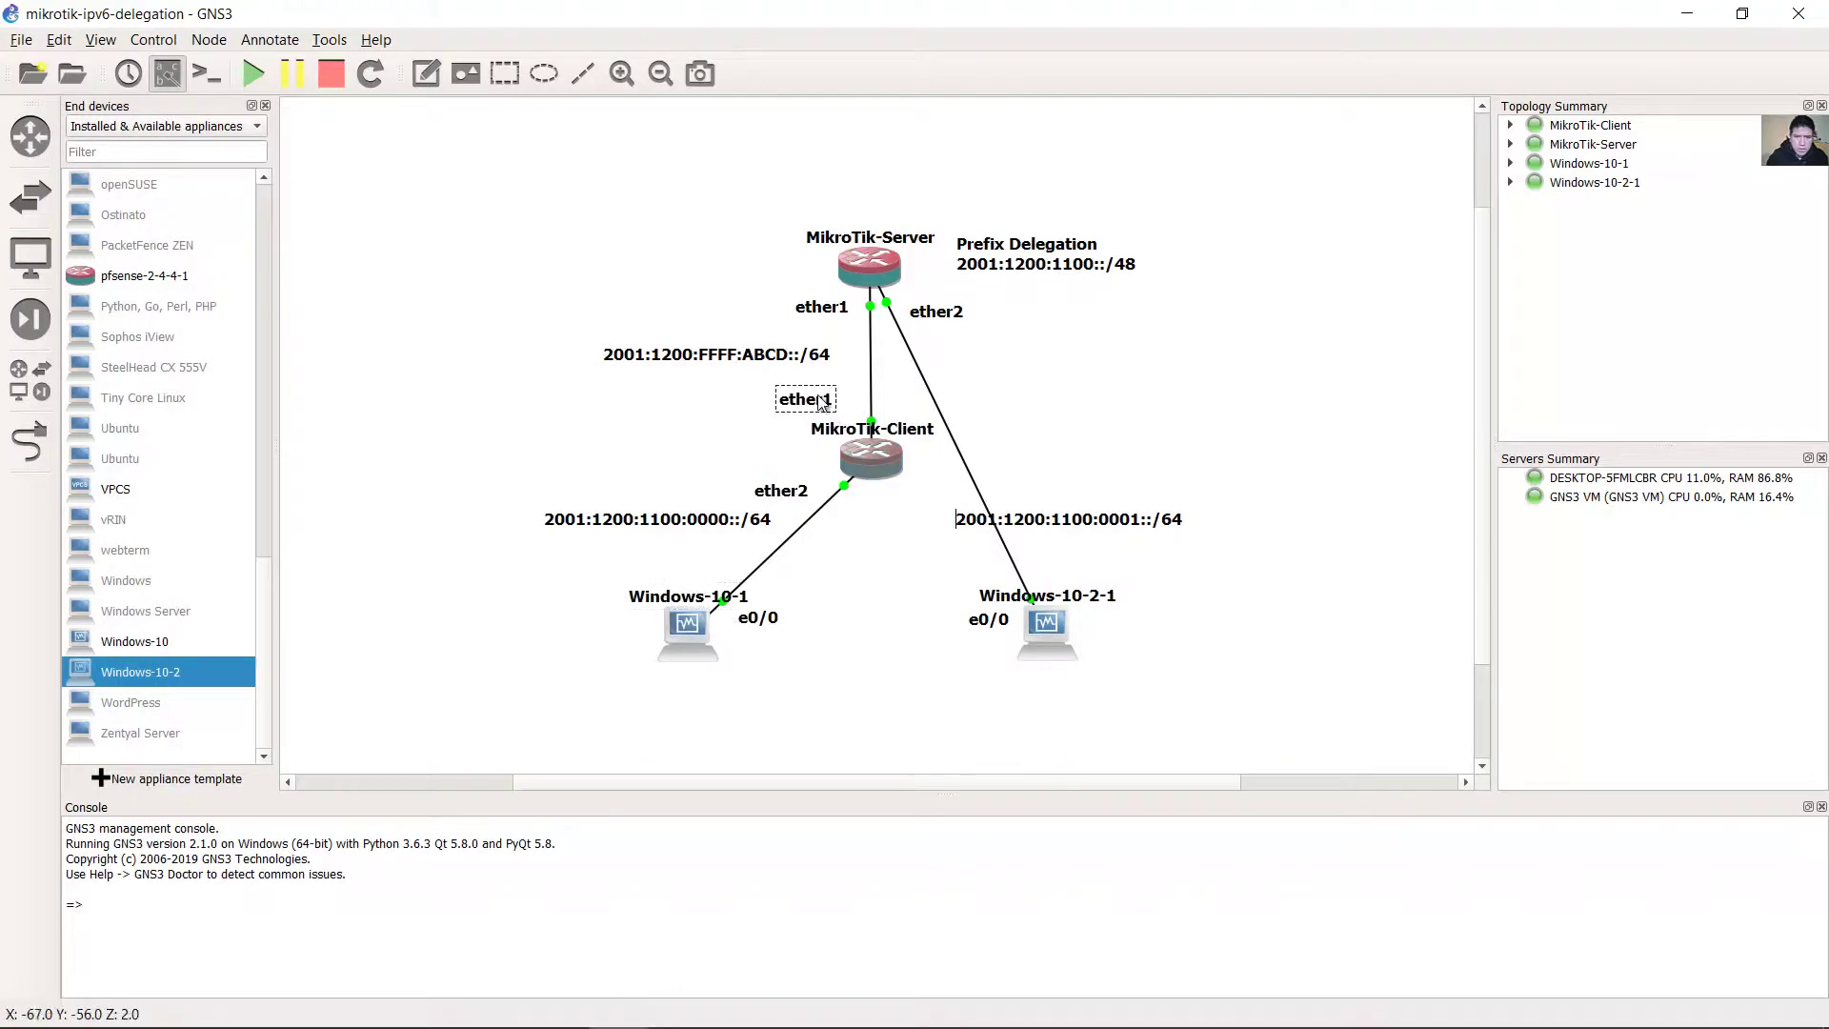
mouse_move(724, 1011)
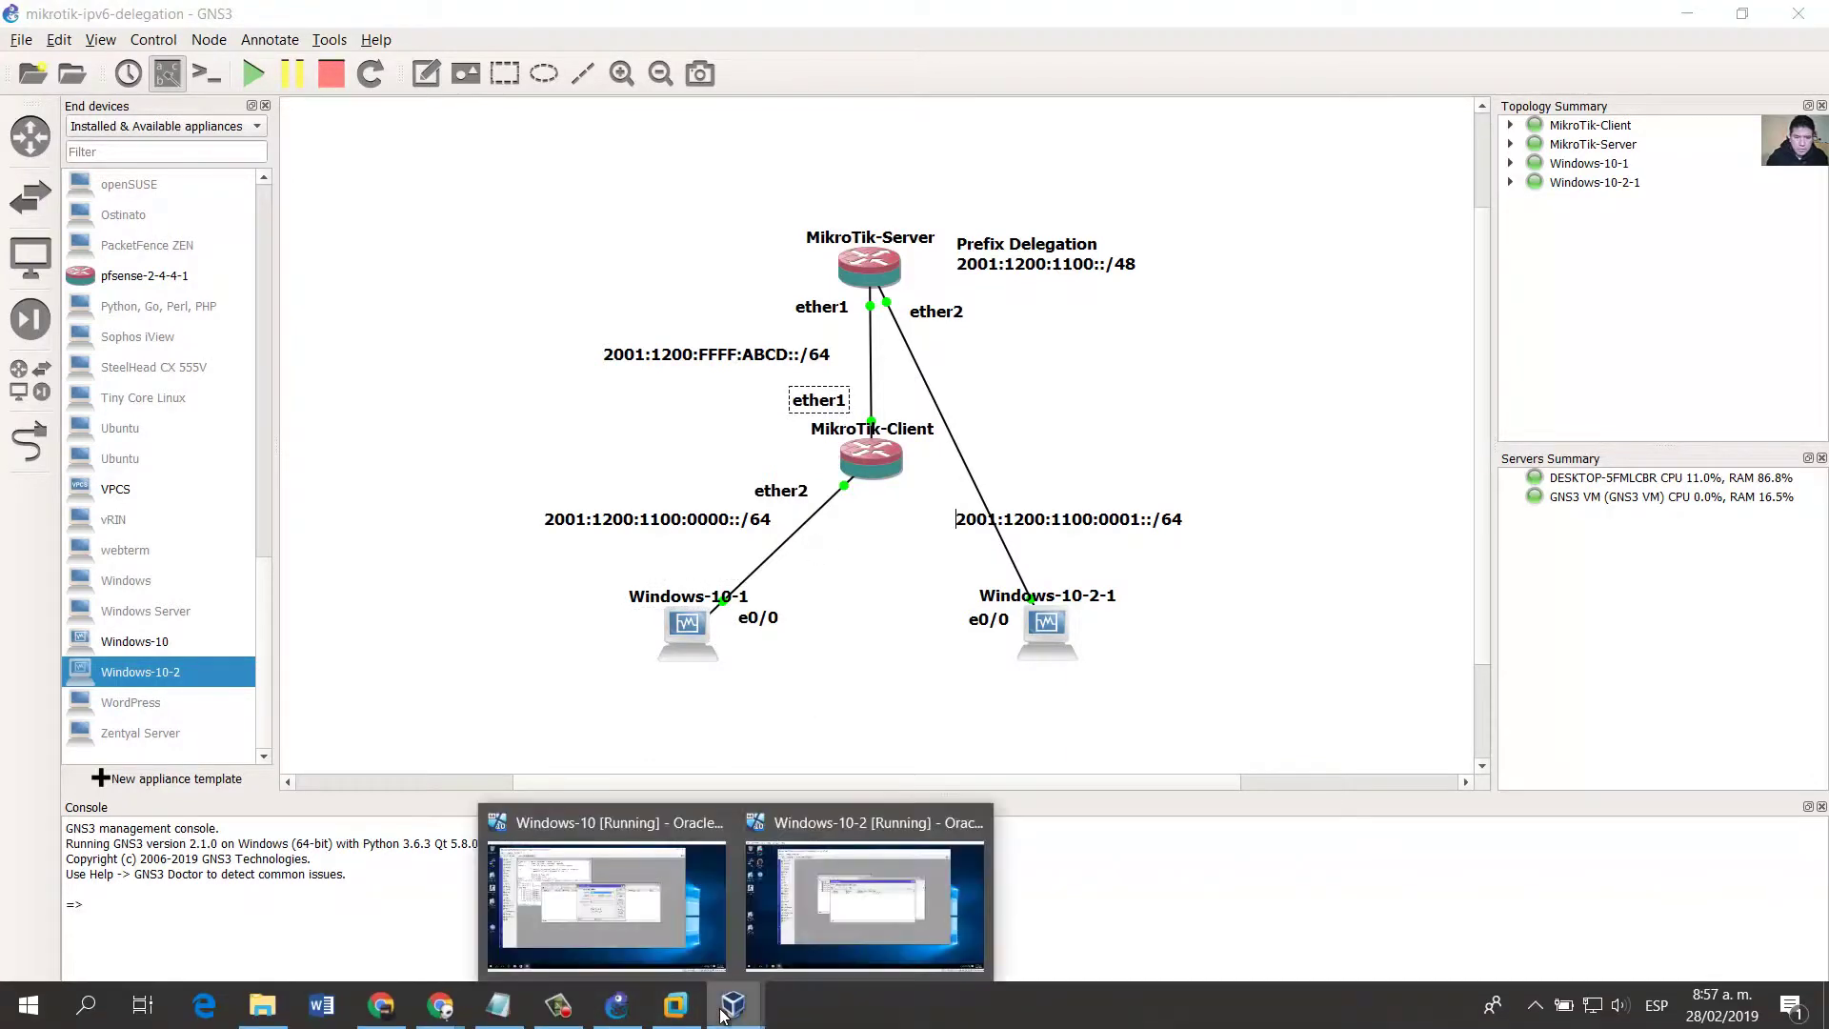
click(655, 926)
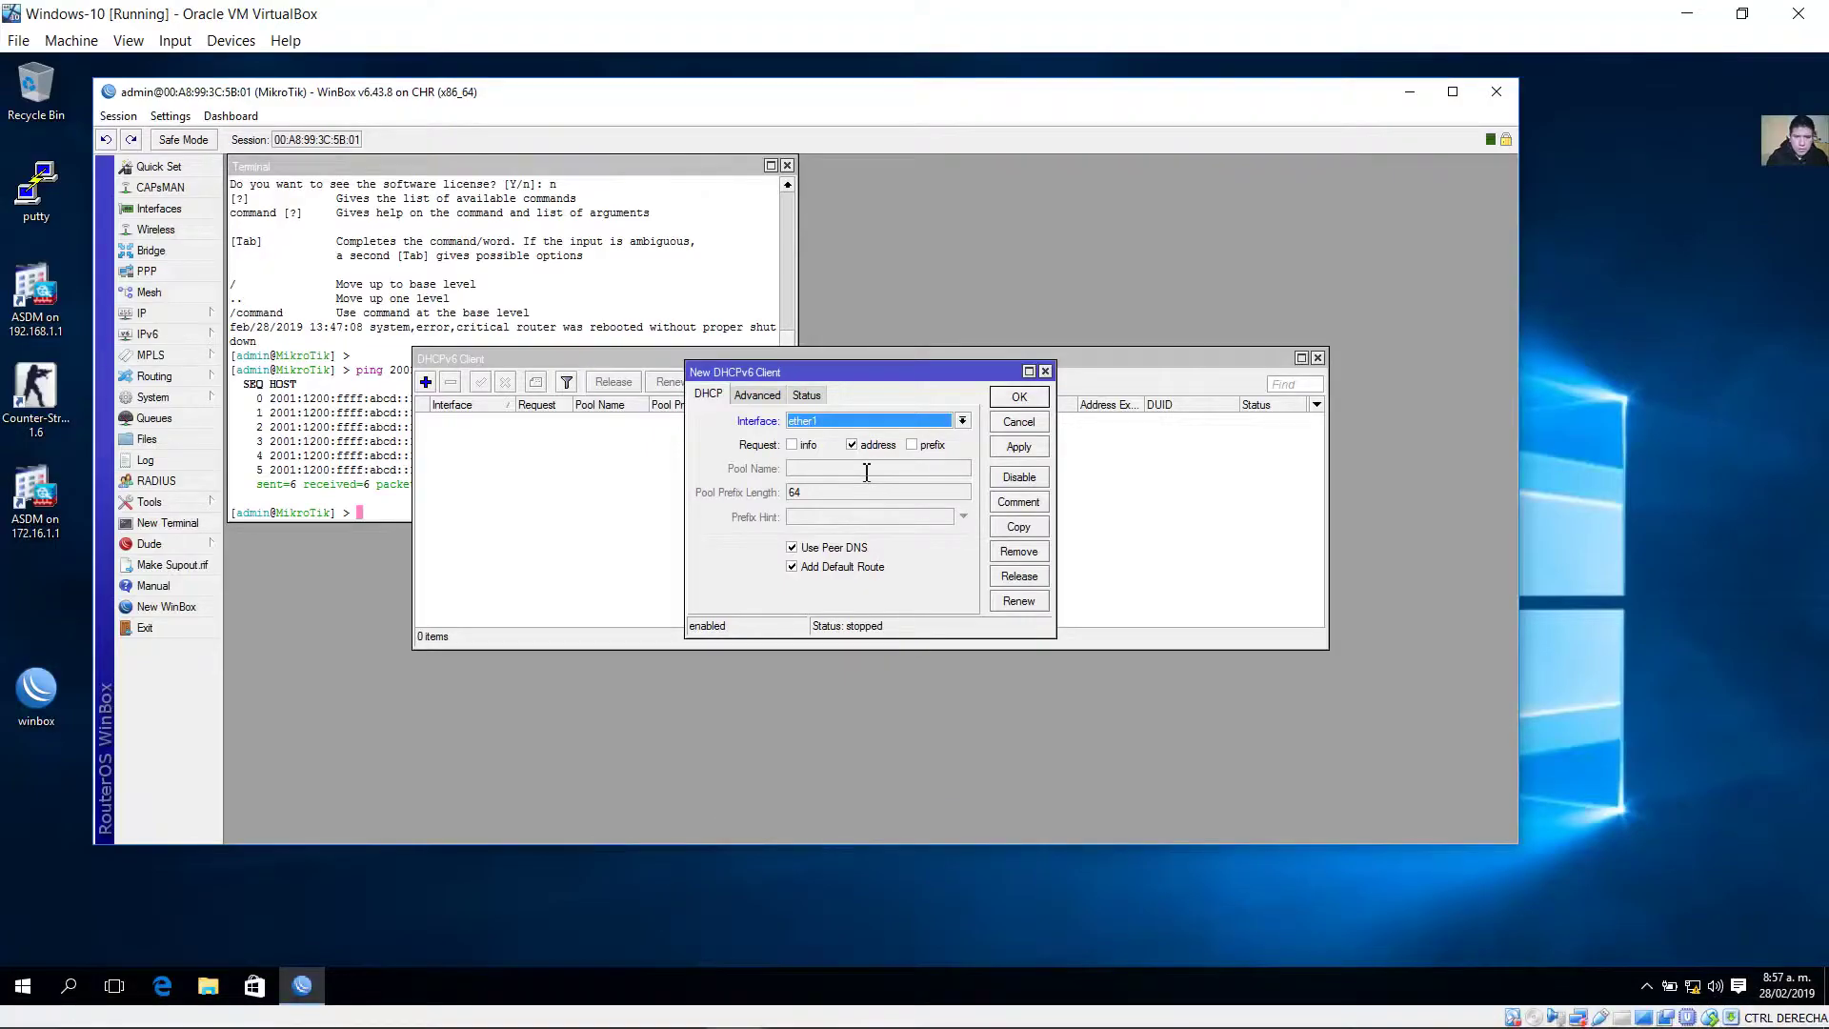
Make the DHCPv6 client request only a prefix, not an address, and name its pool CLIENT-POOL-1.
click(912, 446)
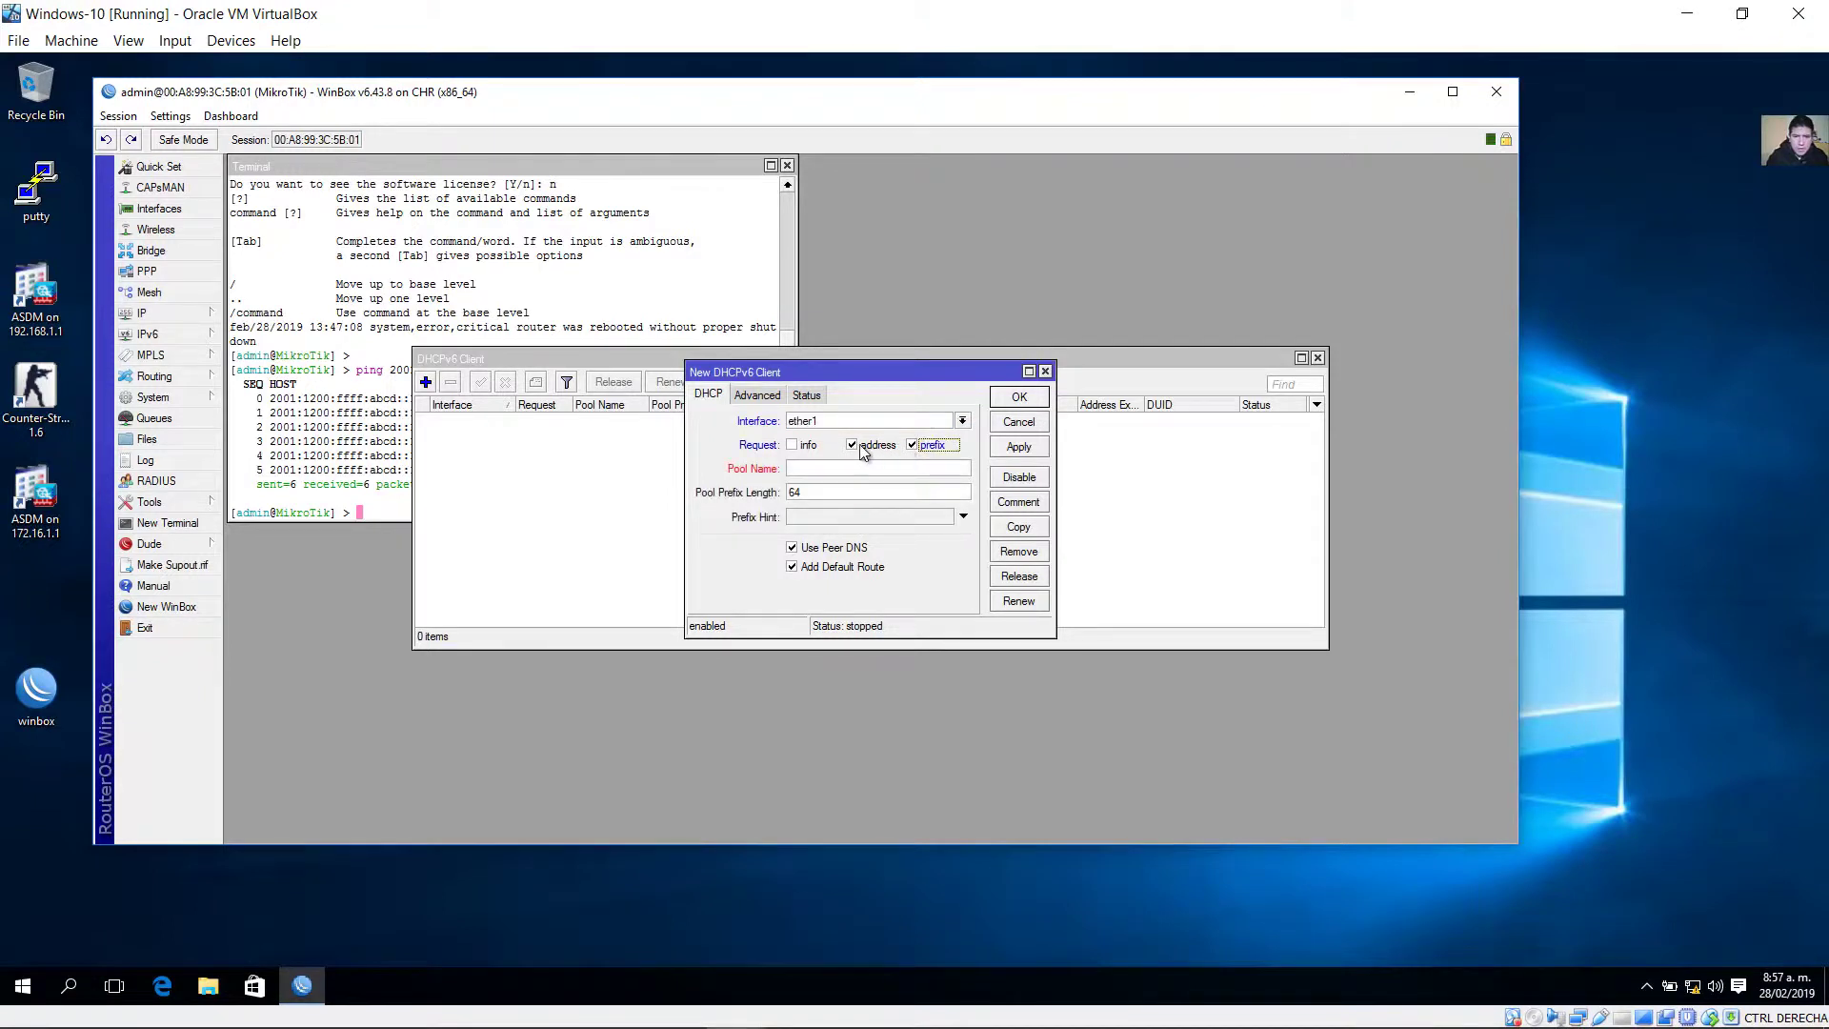
click(867, 447)
click(850, 470)
text(CLIENT-POOL)
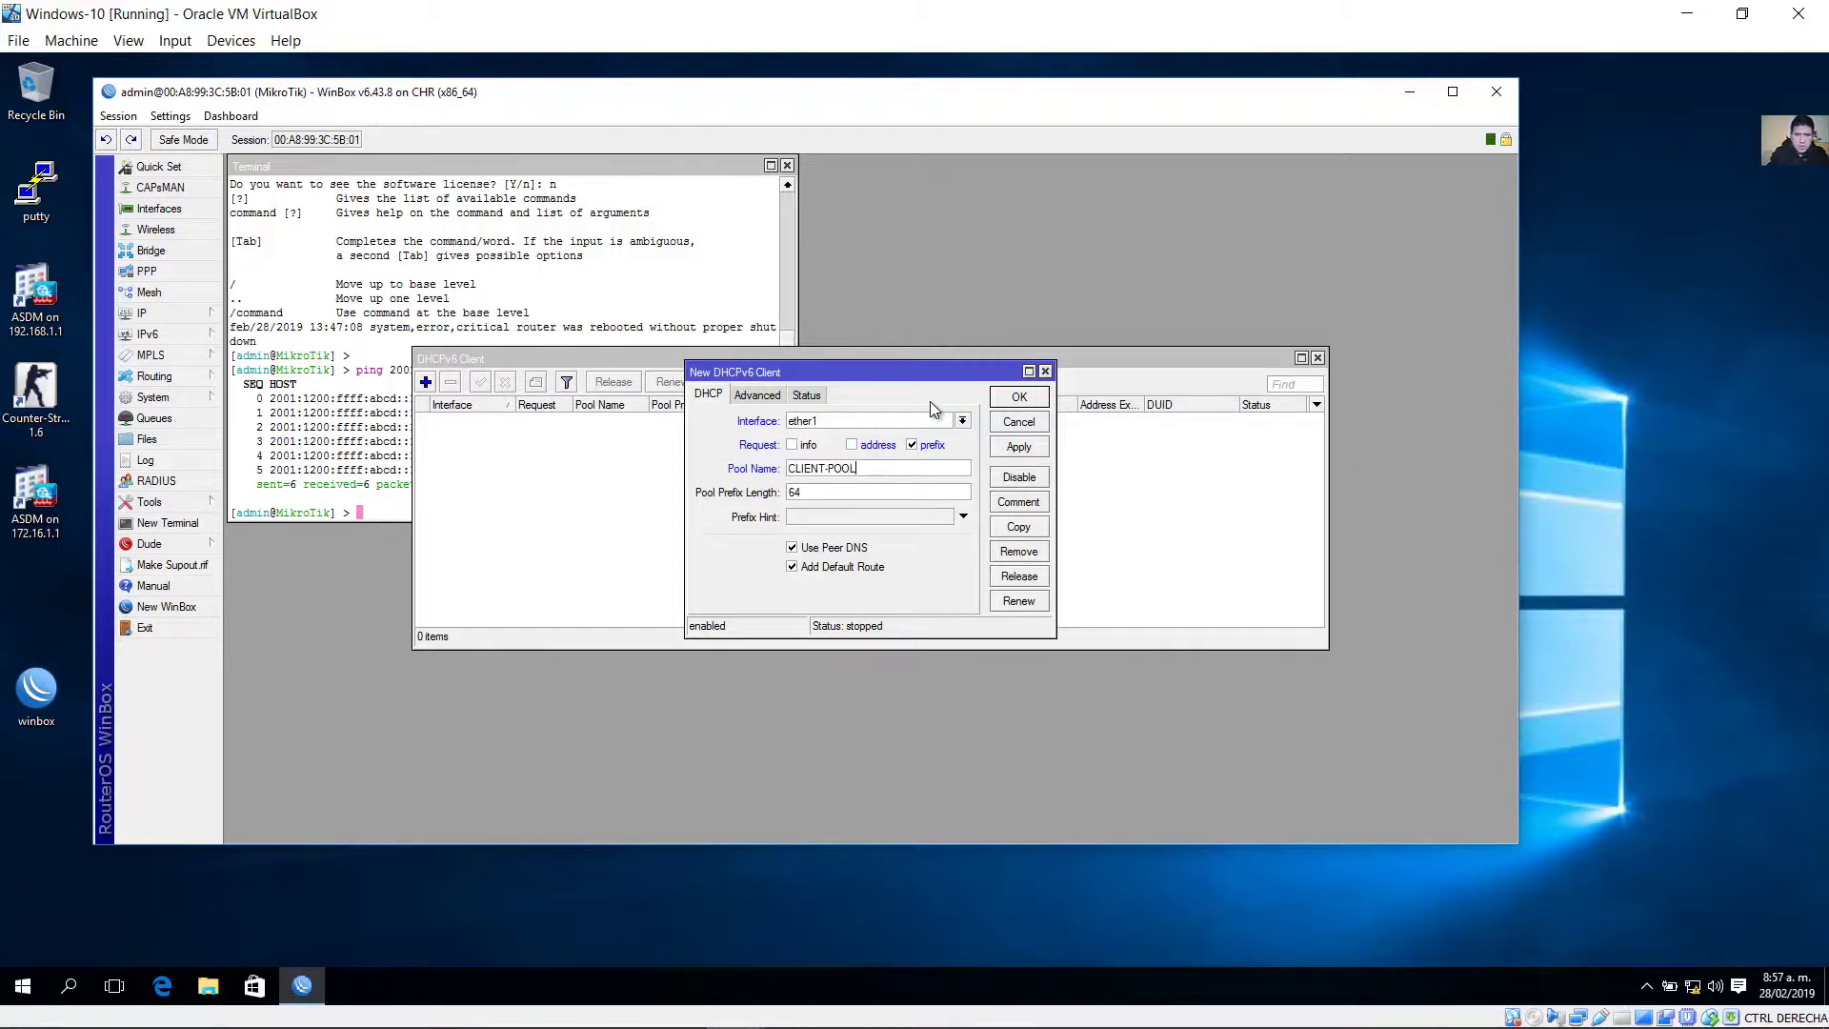
text(-1)
Examine the client's pool prefix length and compare it with the /64 host networks and the delegated /48 prefix in GNS3.
click(851, 495)
drag(808, 495, 774, 498)
click(809, 493)
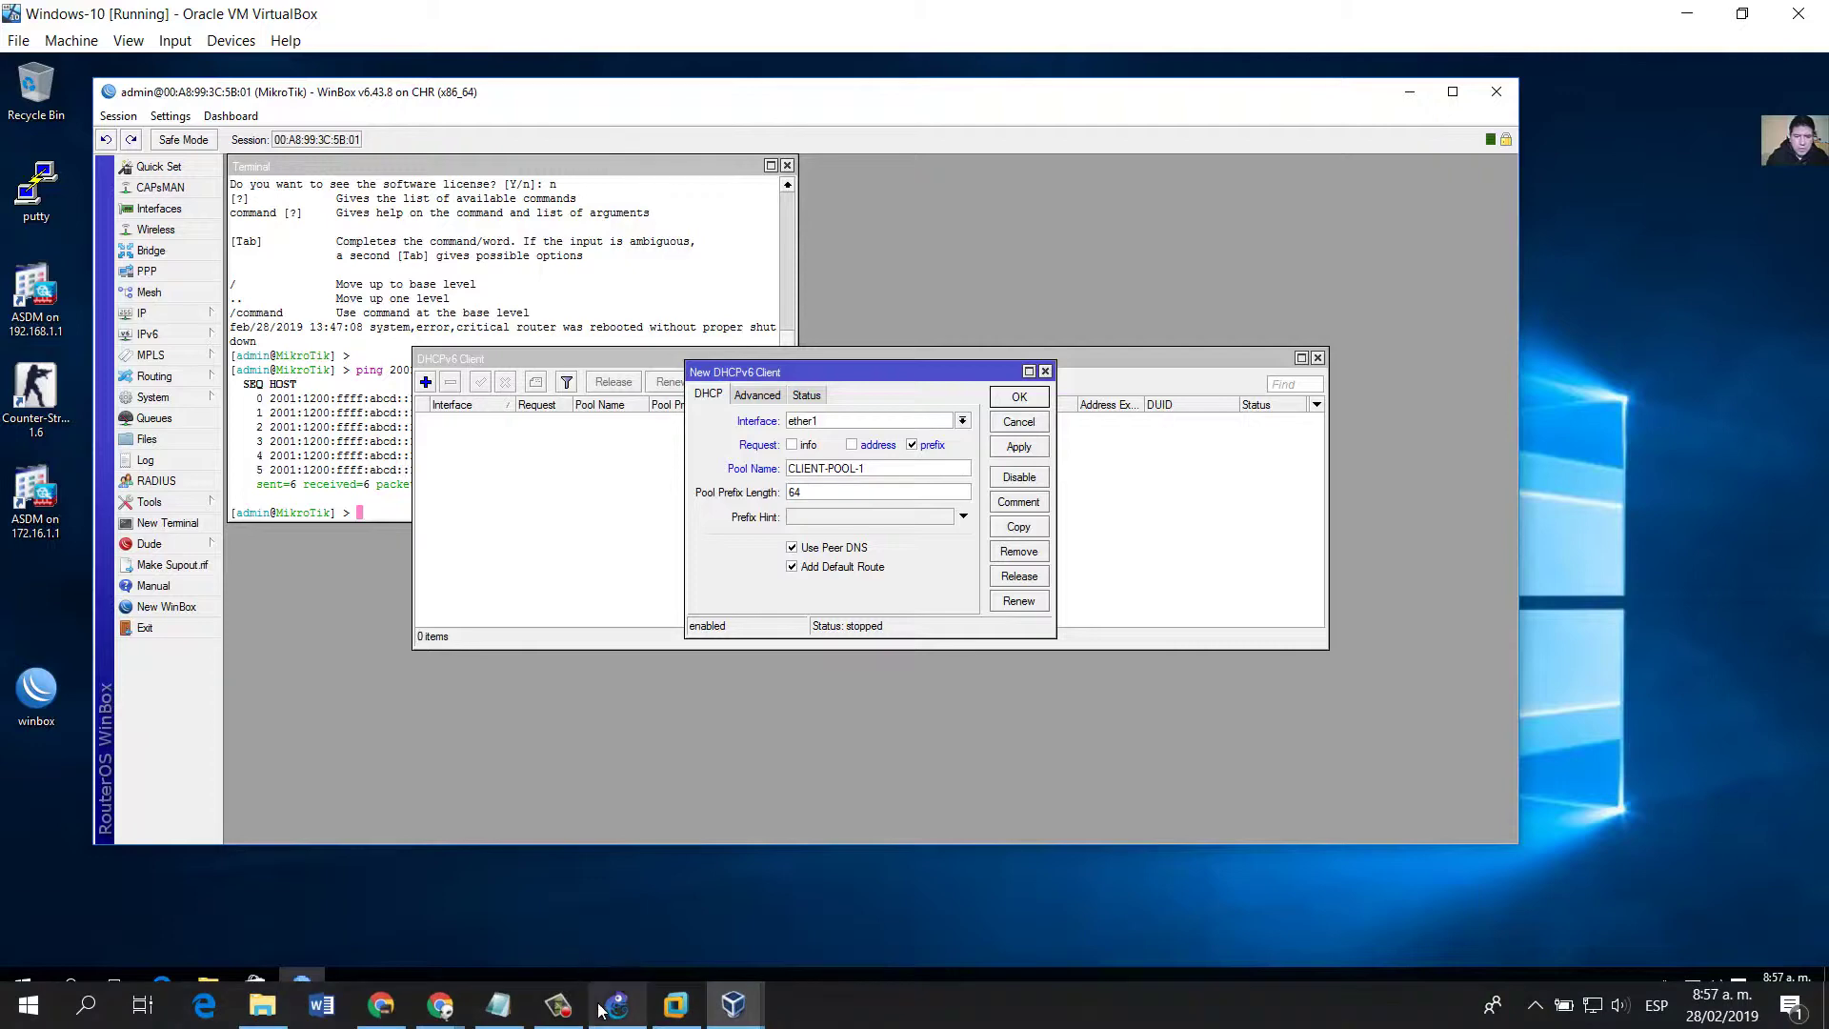
click(615, 1005)
drag(700, 530, 686, 531)
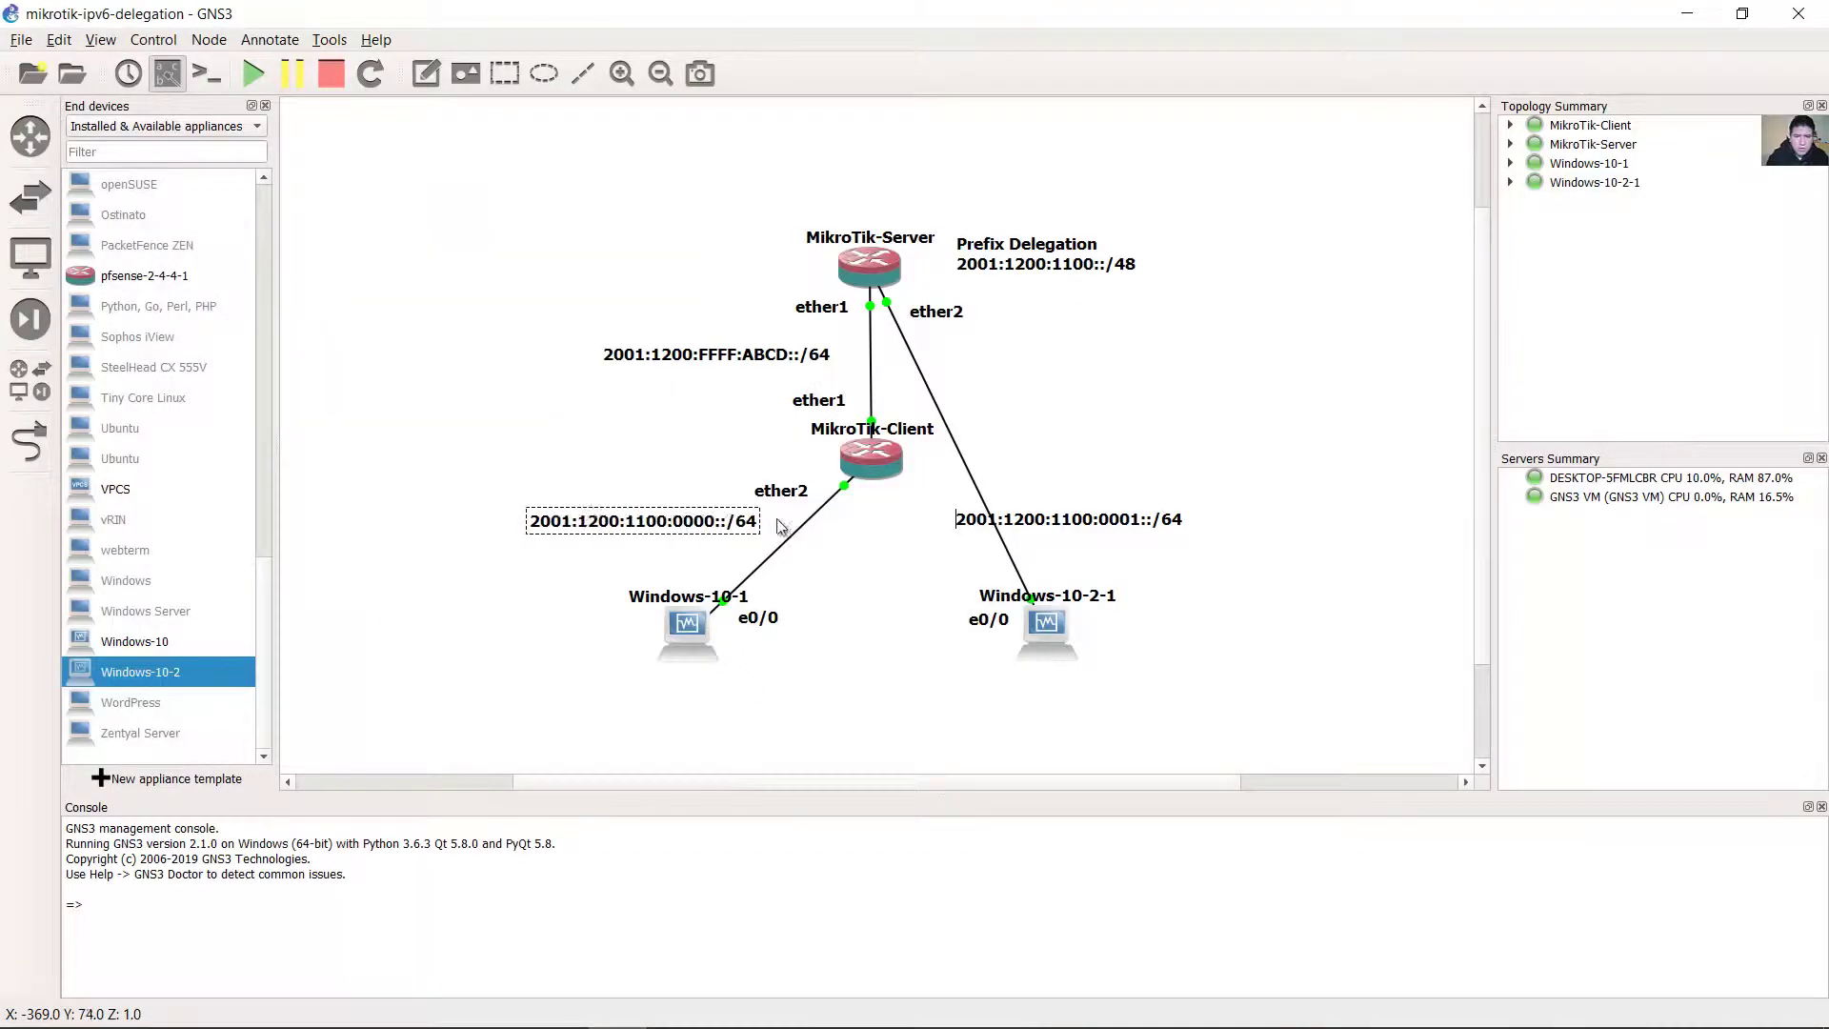
click(1120, 522)
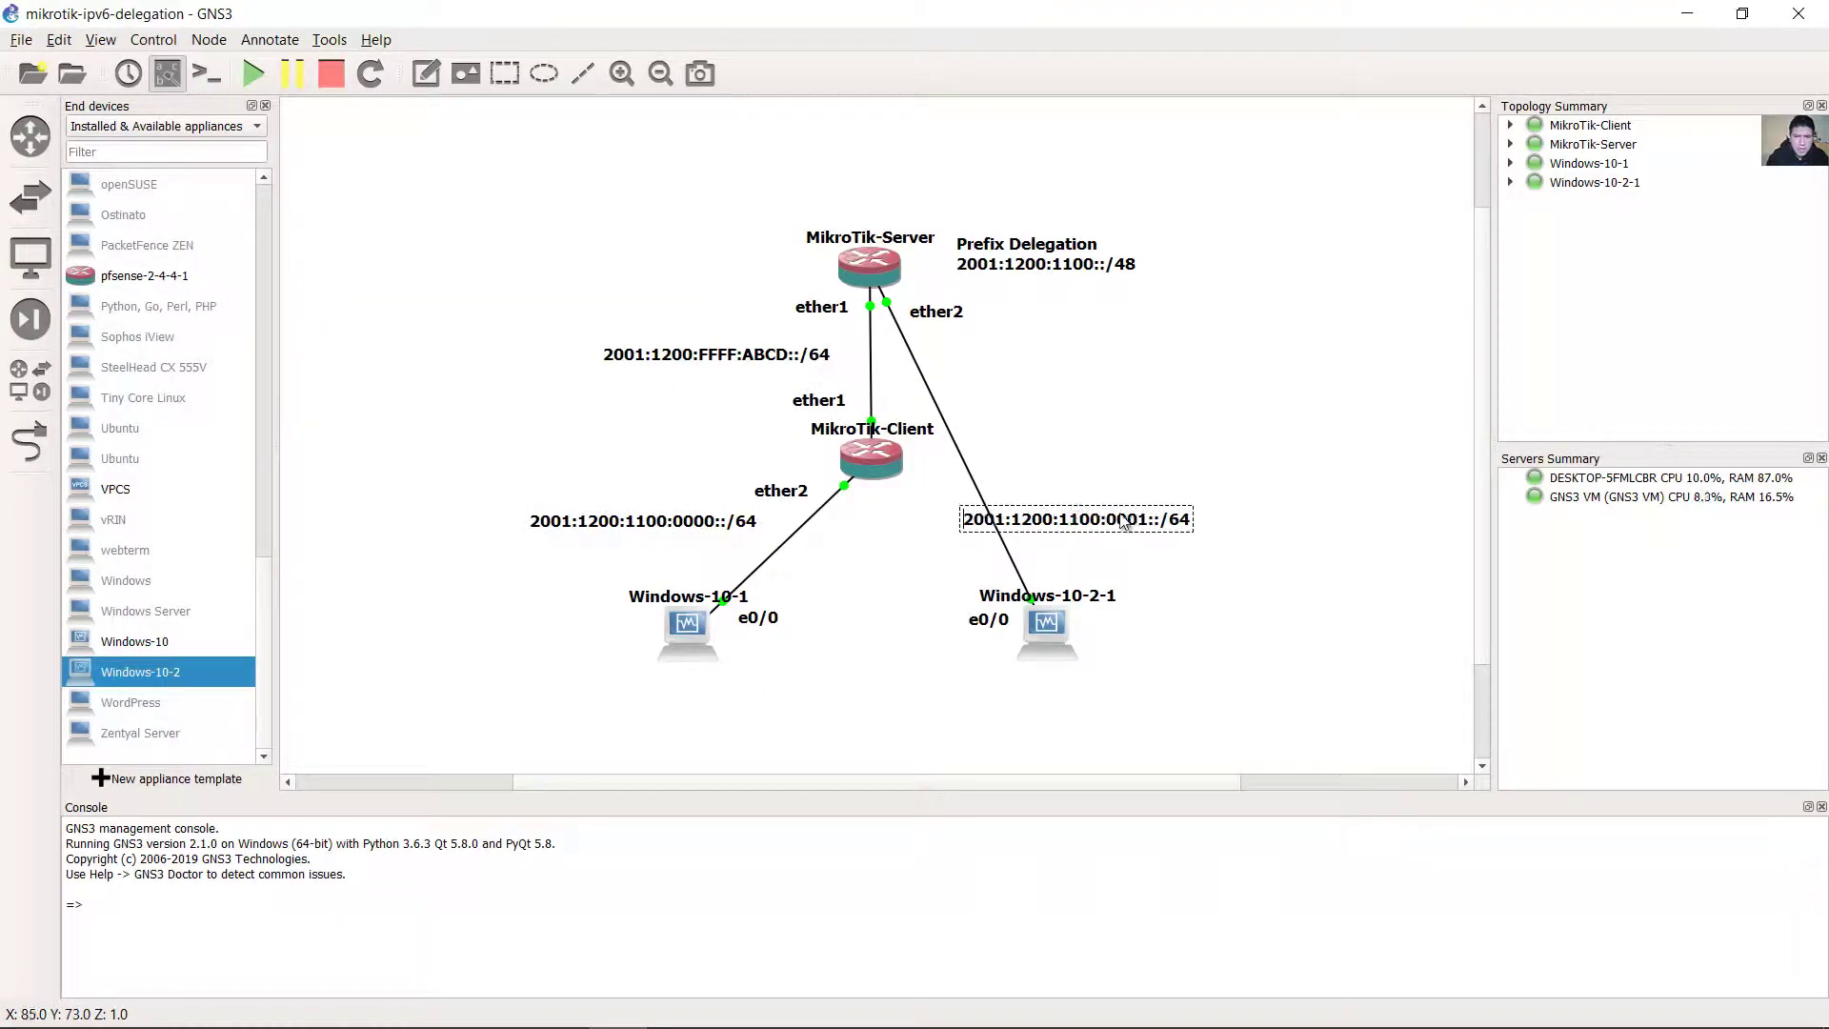
click(717, 531)
drag(716, 530, 723, 530)
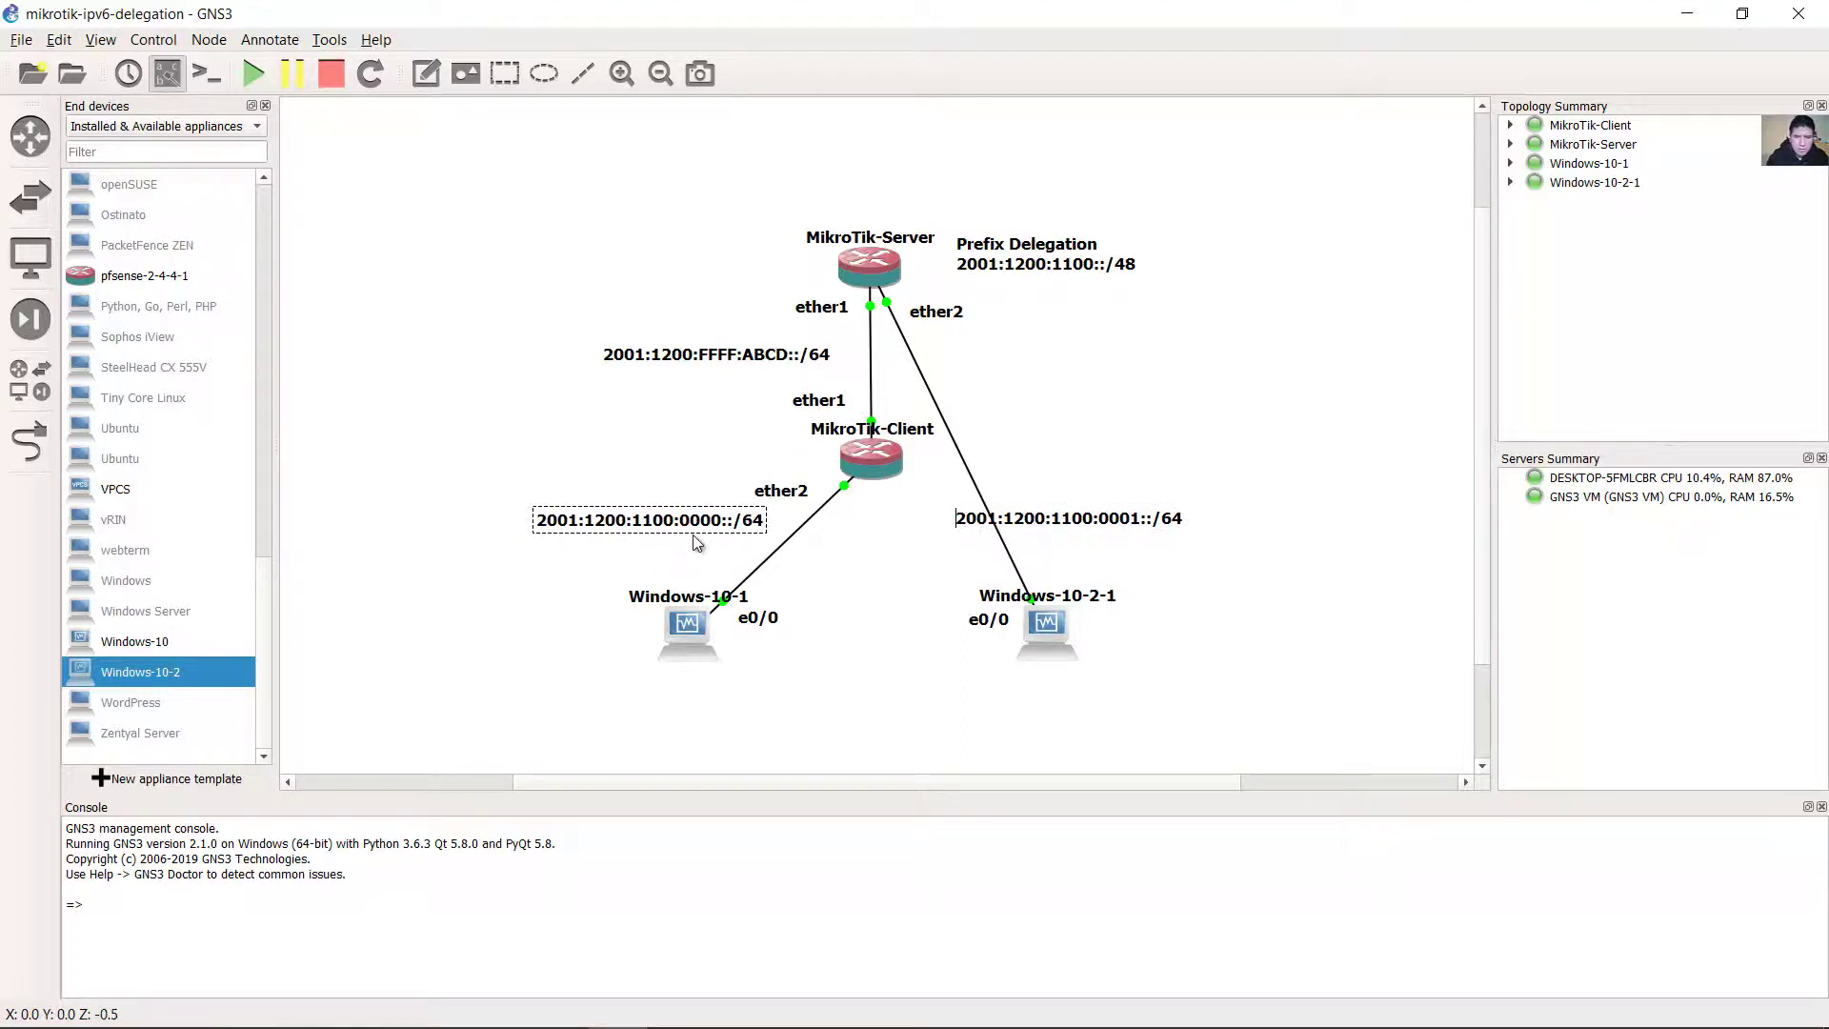
click(1049, 272)
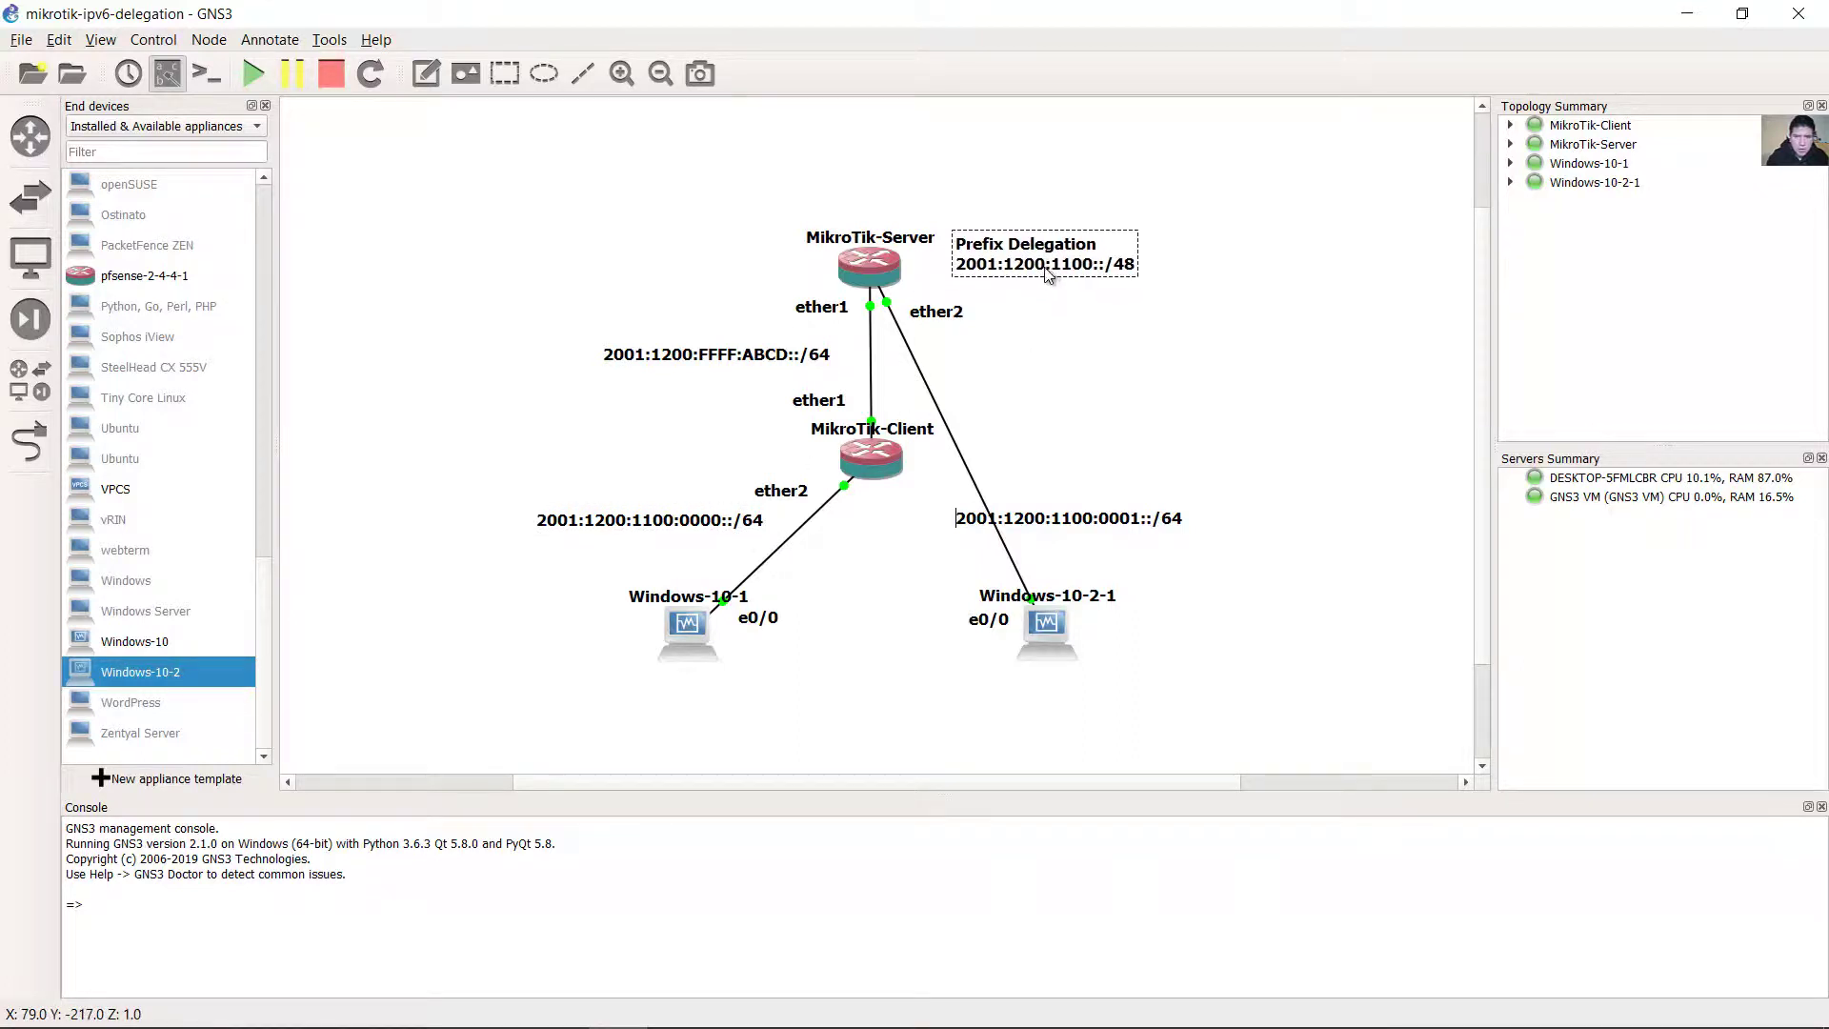
drag(1049, 275, 1043, 272)
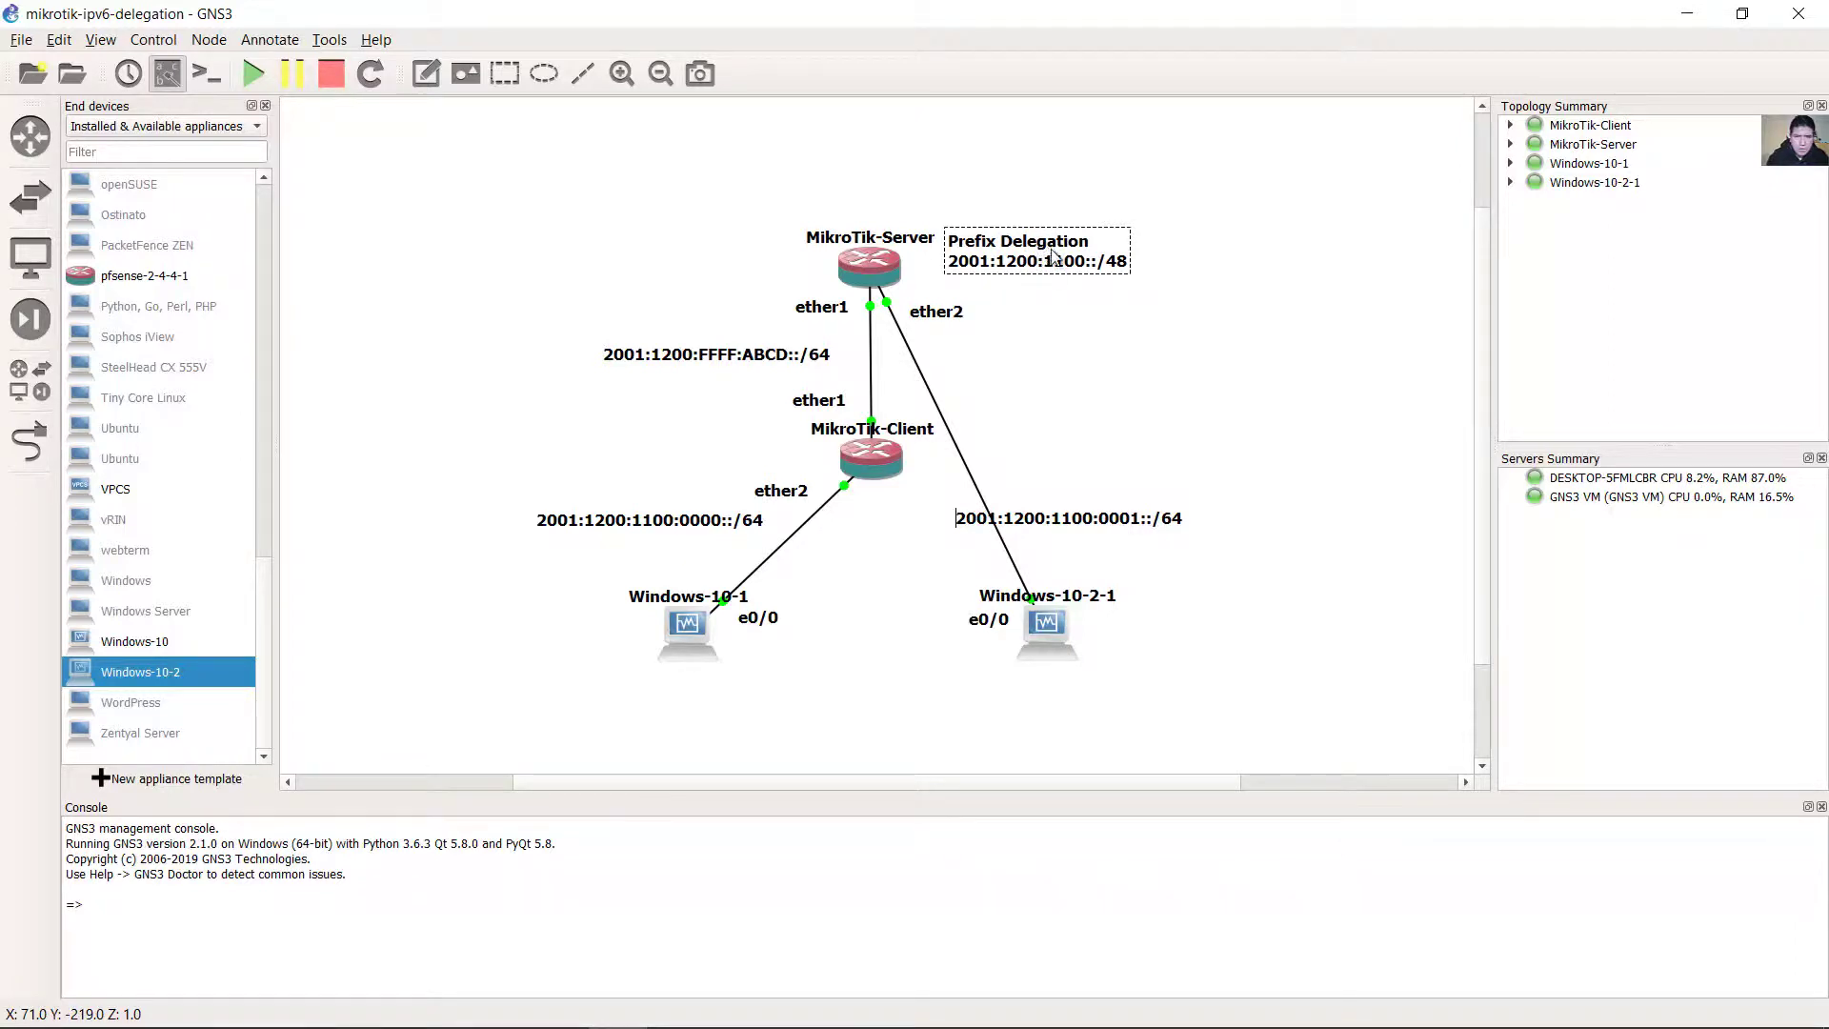
Return to the Windows-10 VM, apply the DHCPv6 client with a pool prefix length of 64, and view its status.
drag(677, 539, 674, 539)
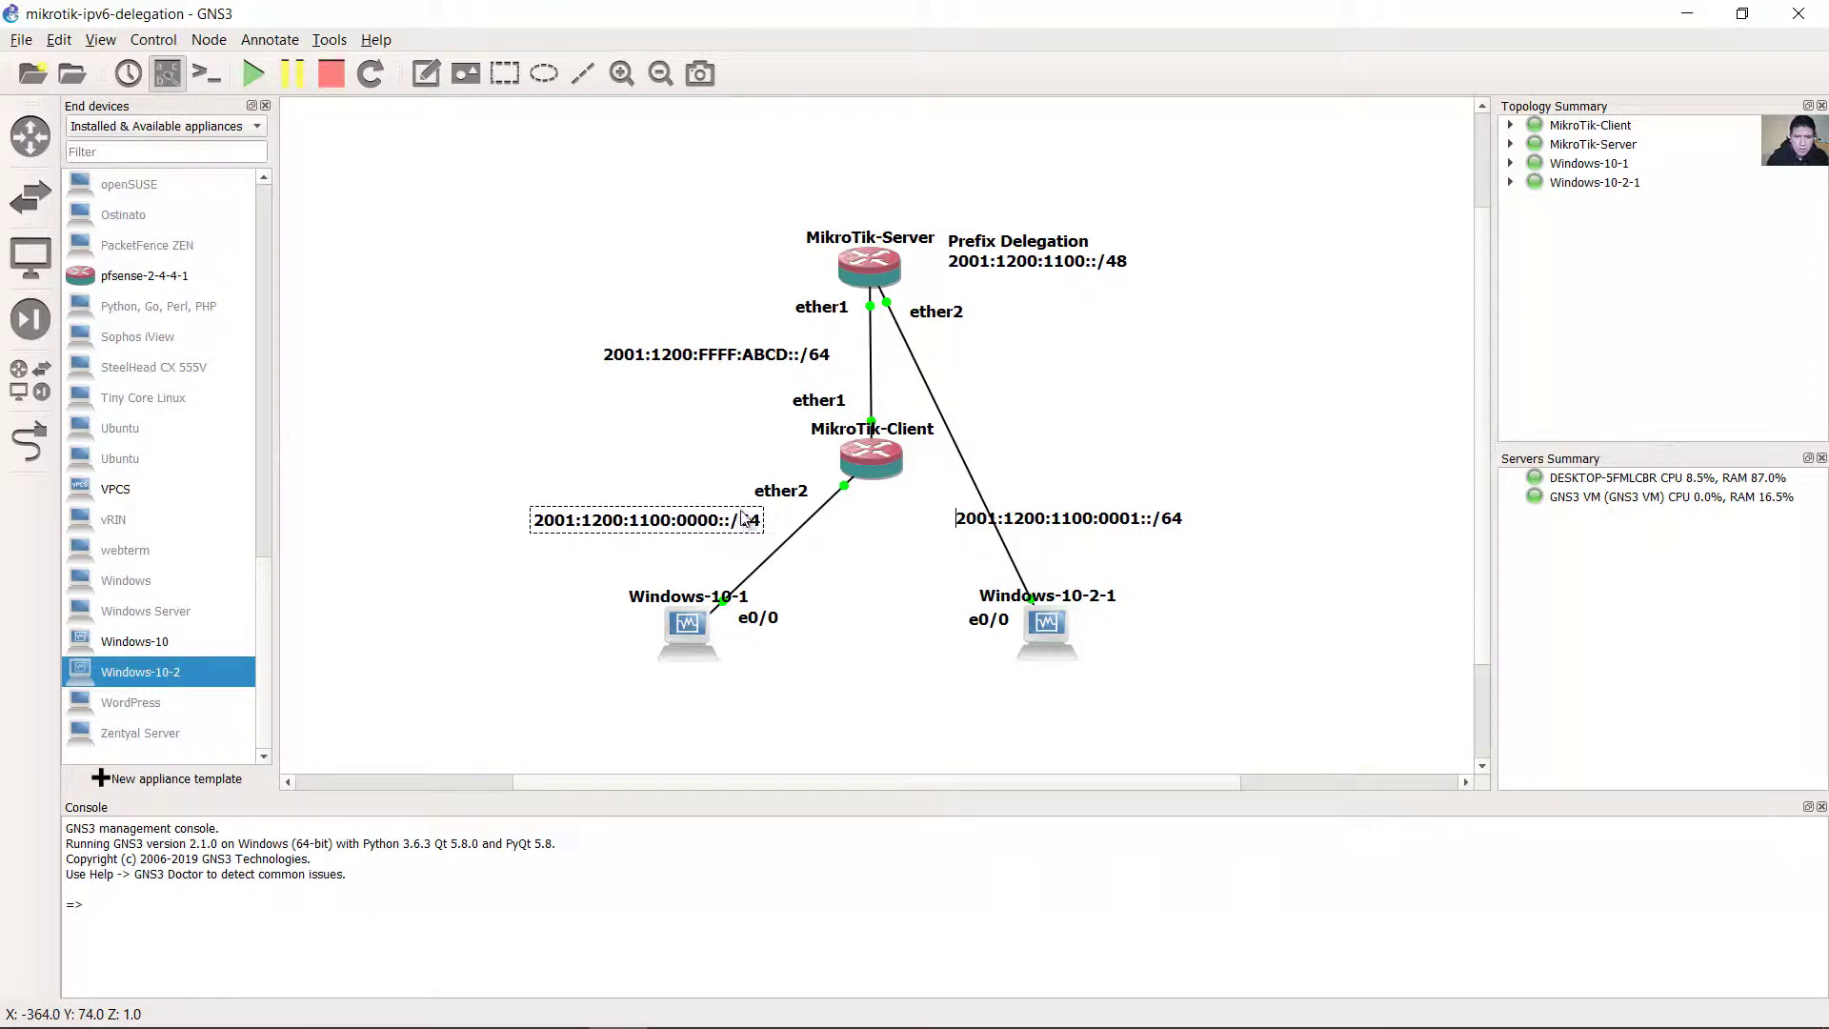
mouse_move(663, 1021)
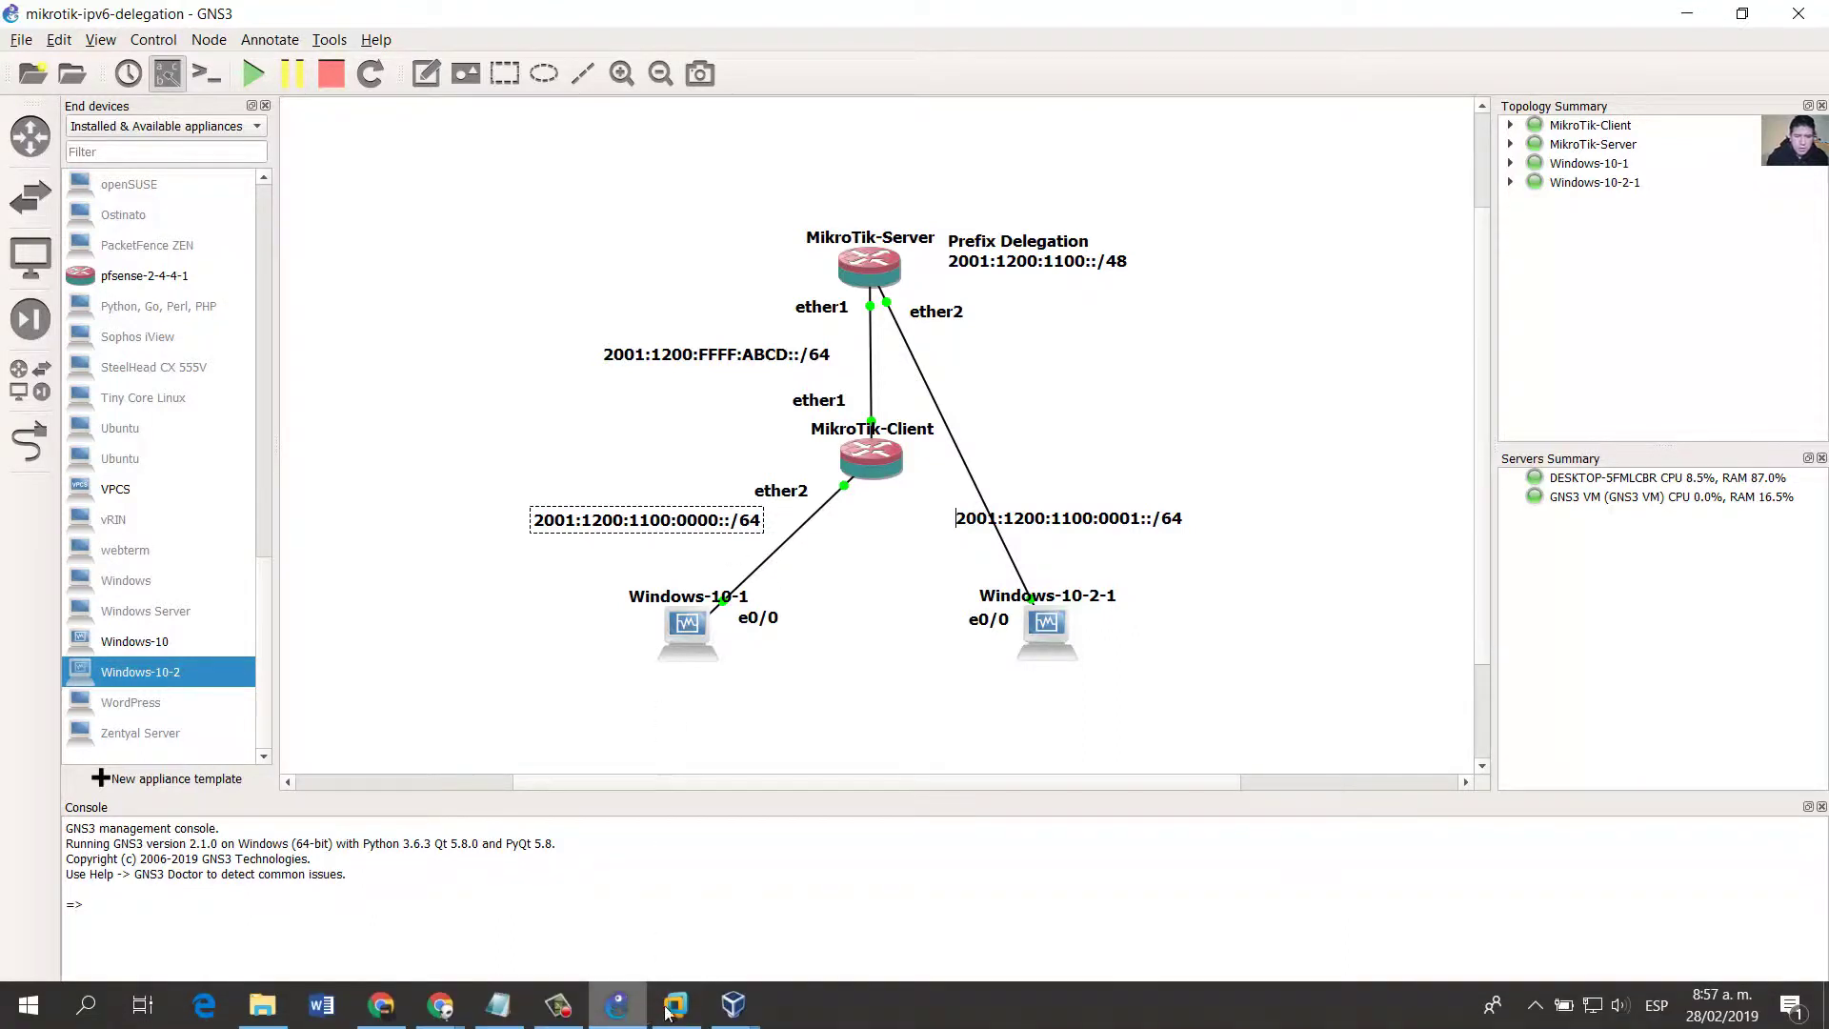
click(729, 1003)
mouse_move(815, 900)
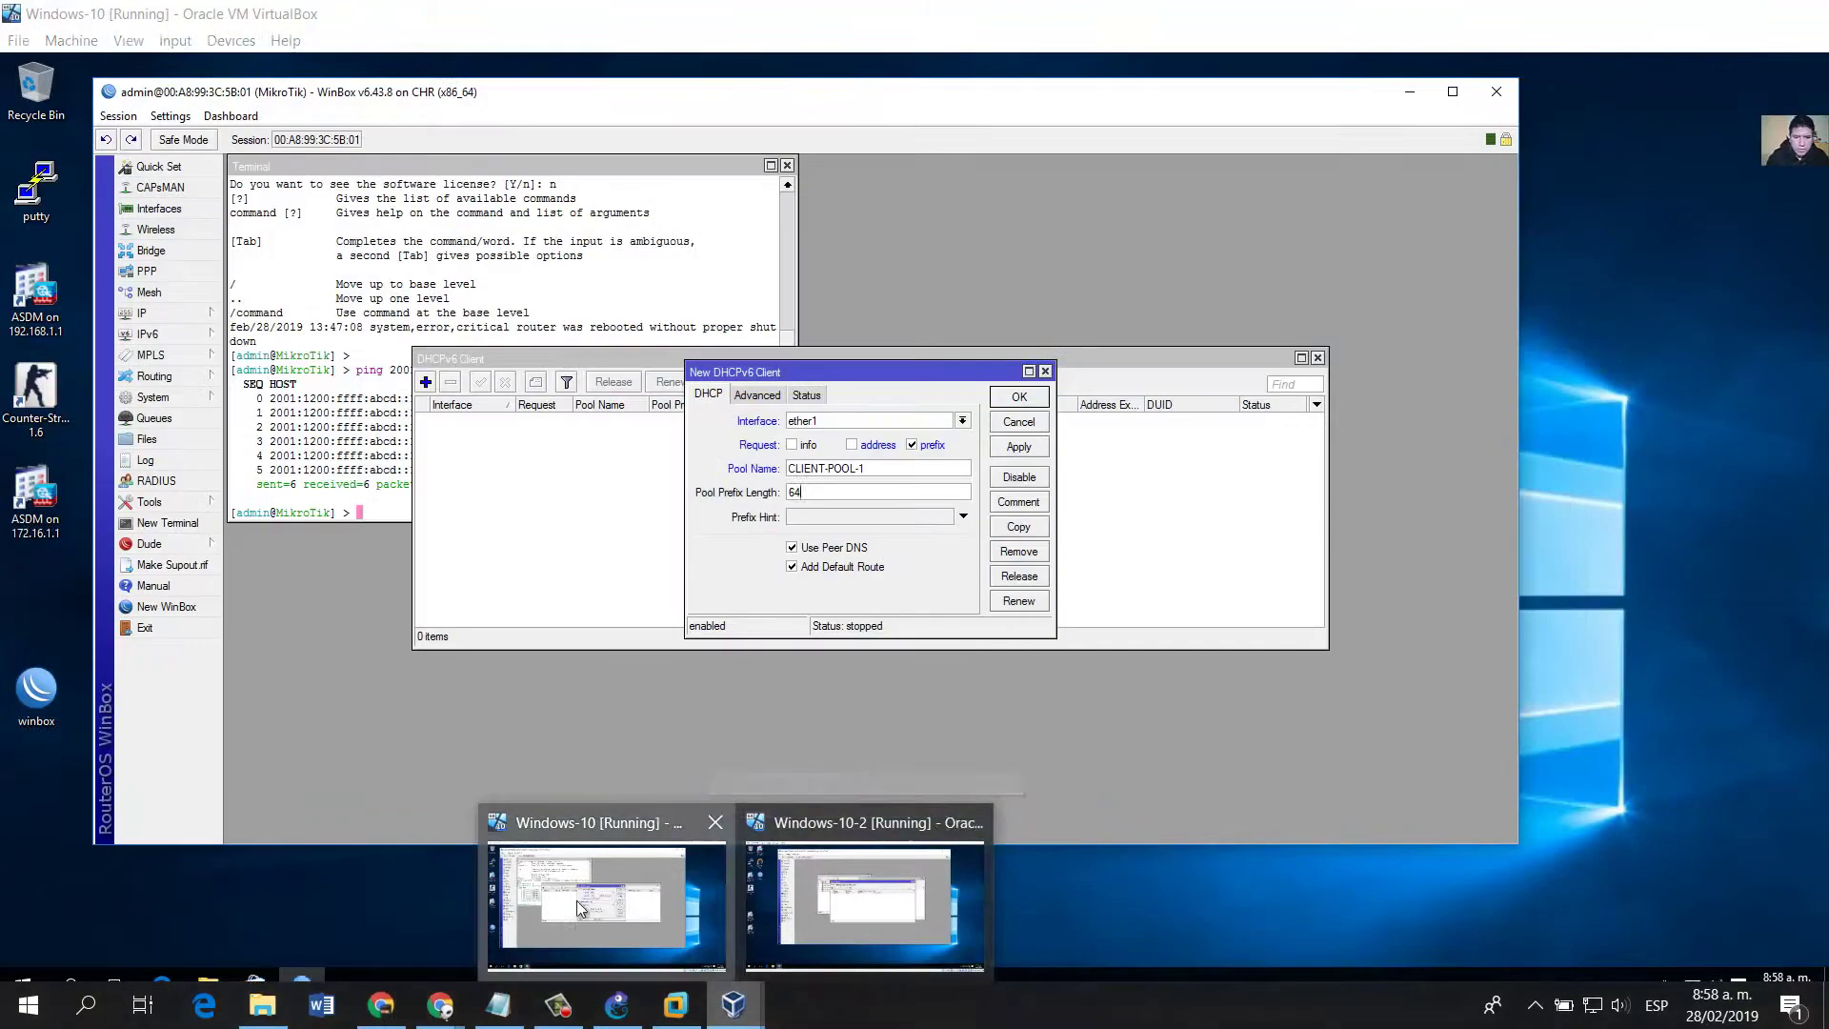
click(607, 900)
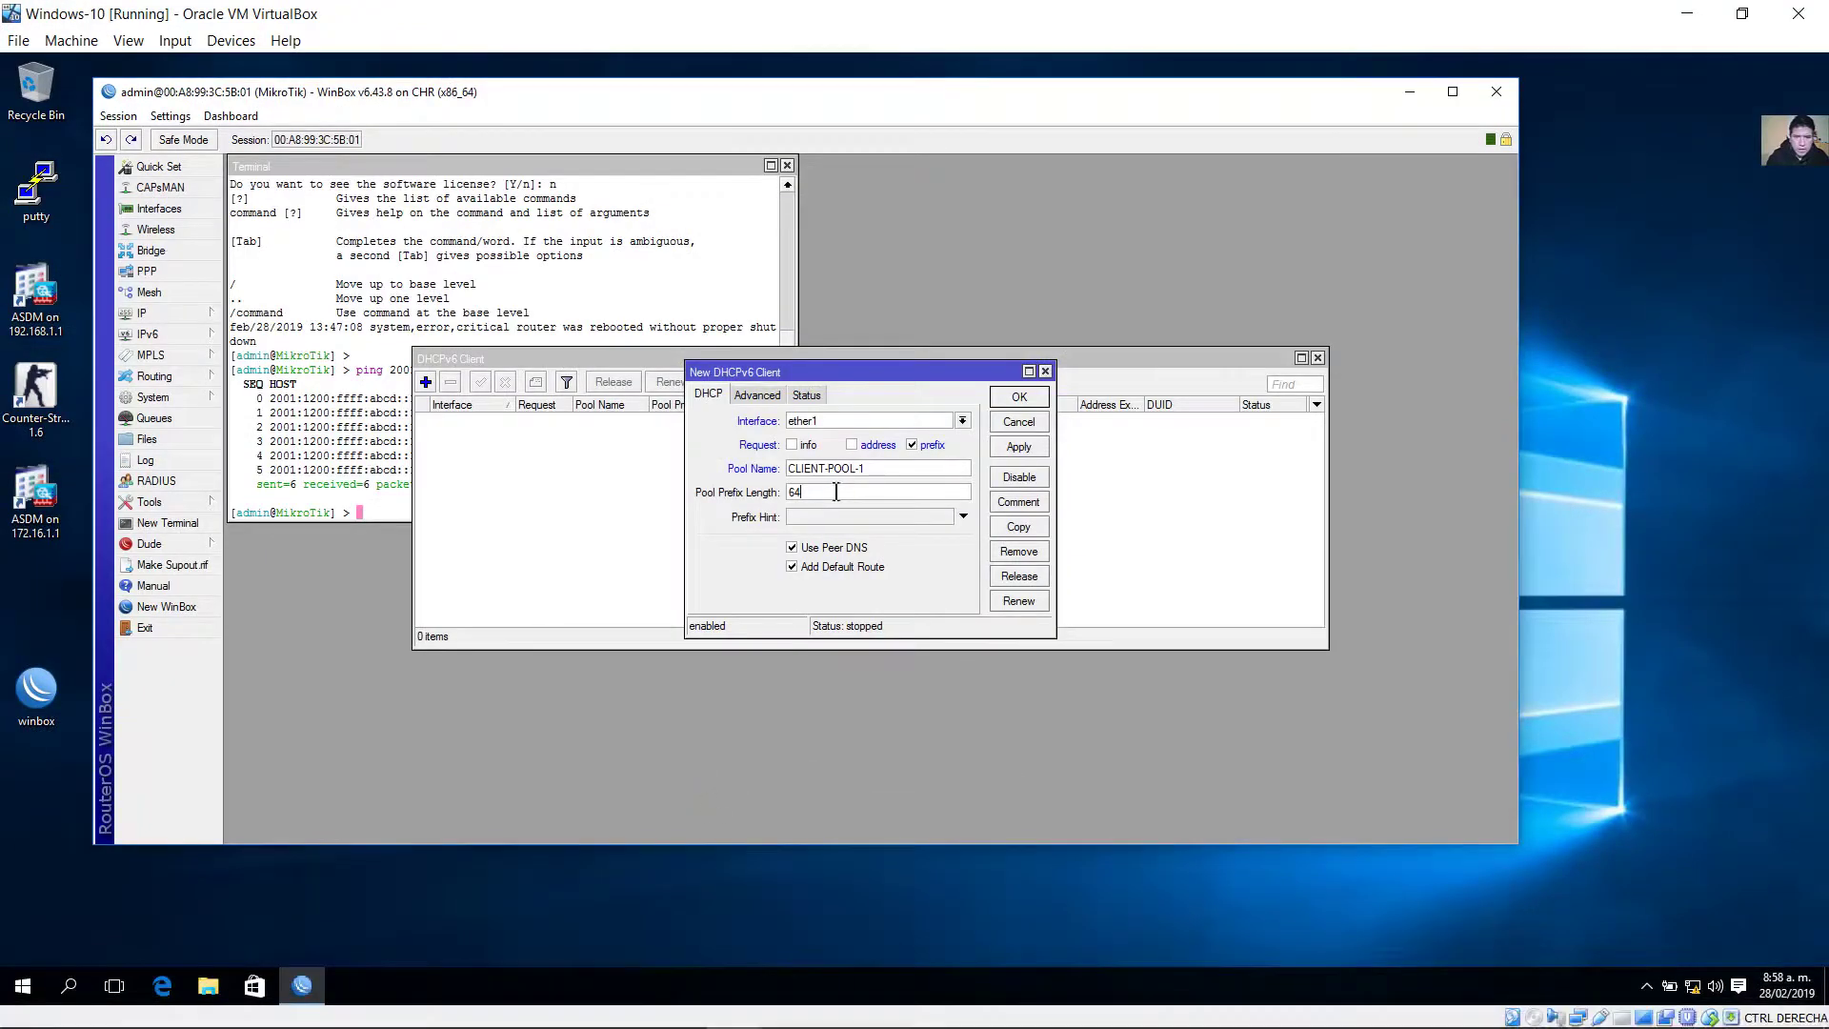
double_click(793, 492)
click(1018, 447)
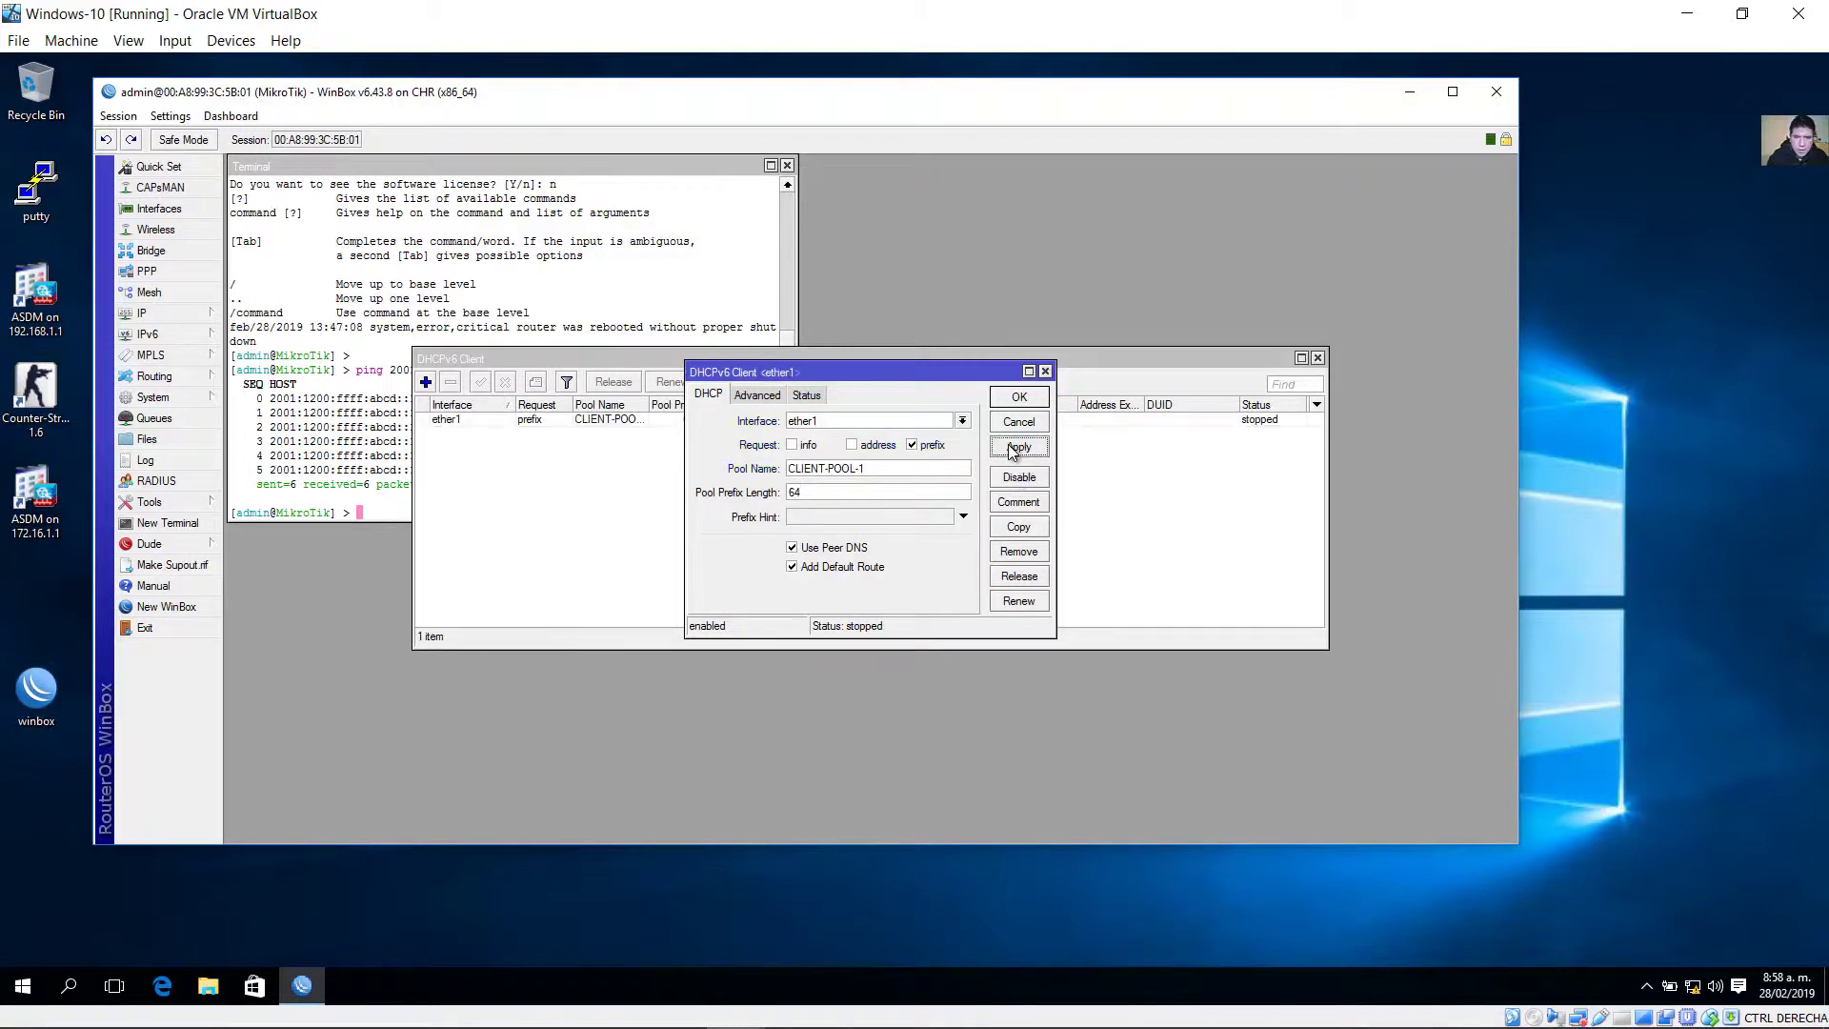
click(807, 395)
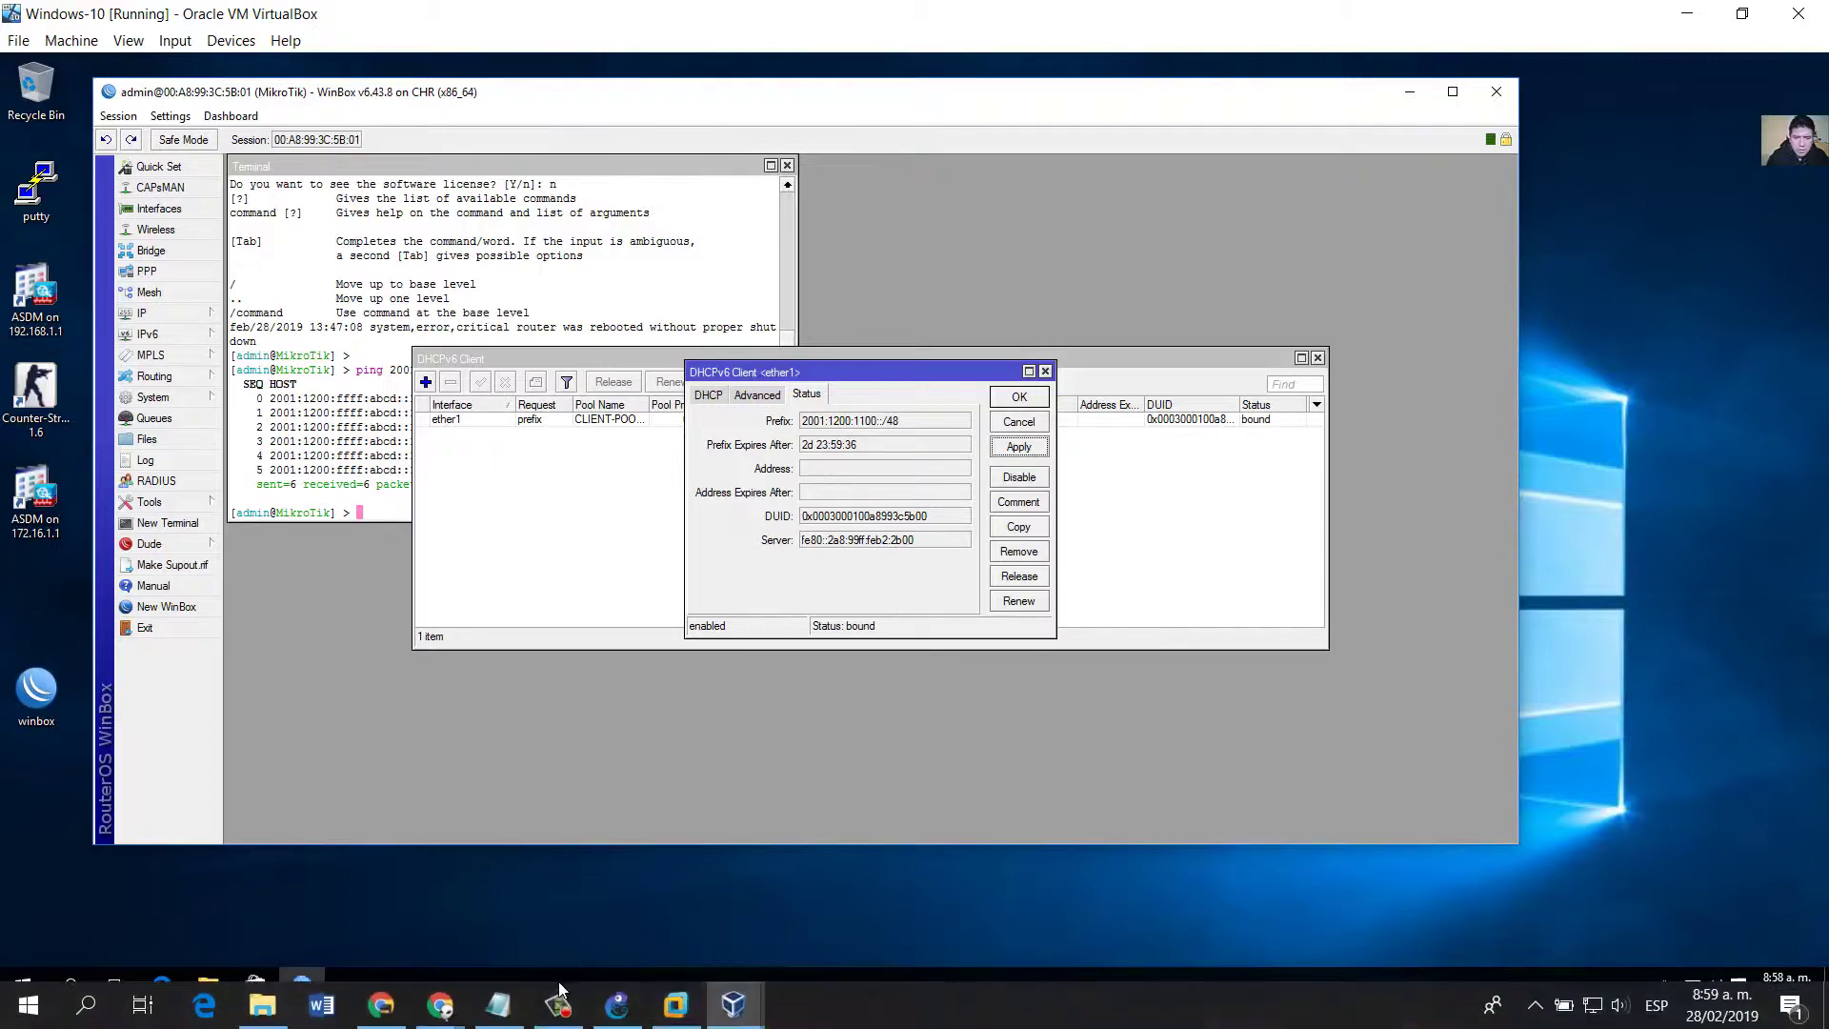
Switch to the Windows-10-2 VM and inspect the server router's link-local IPv6 address on ether1.
click(678, 1010)
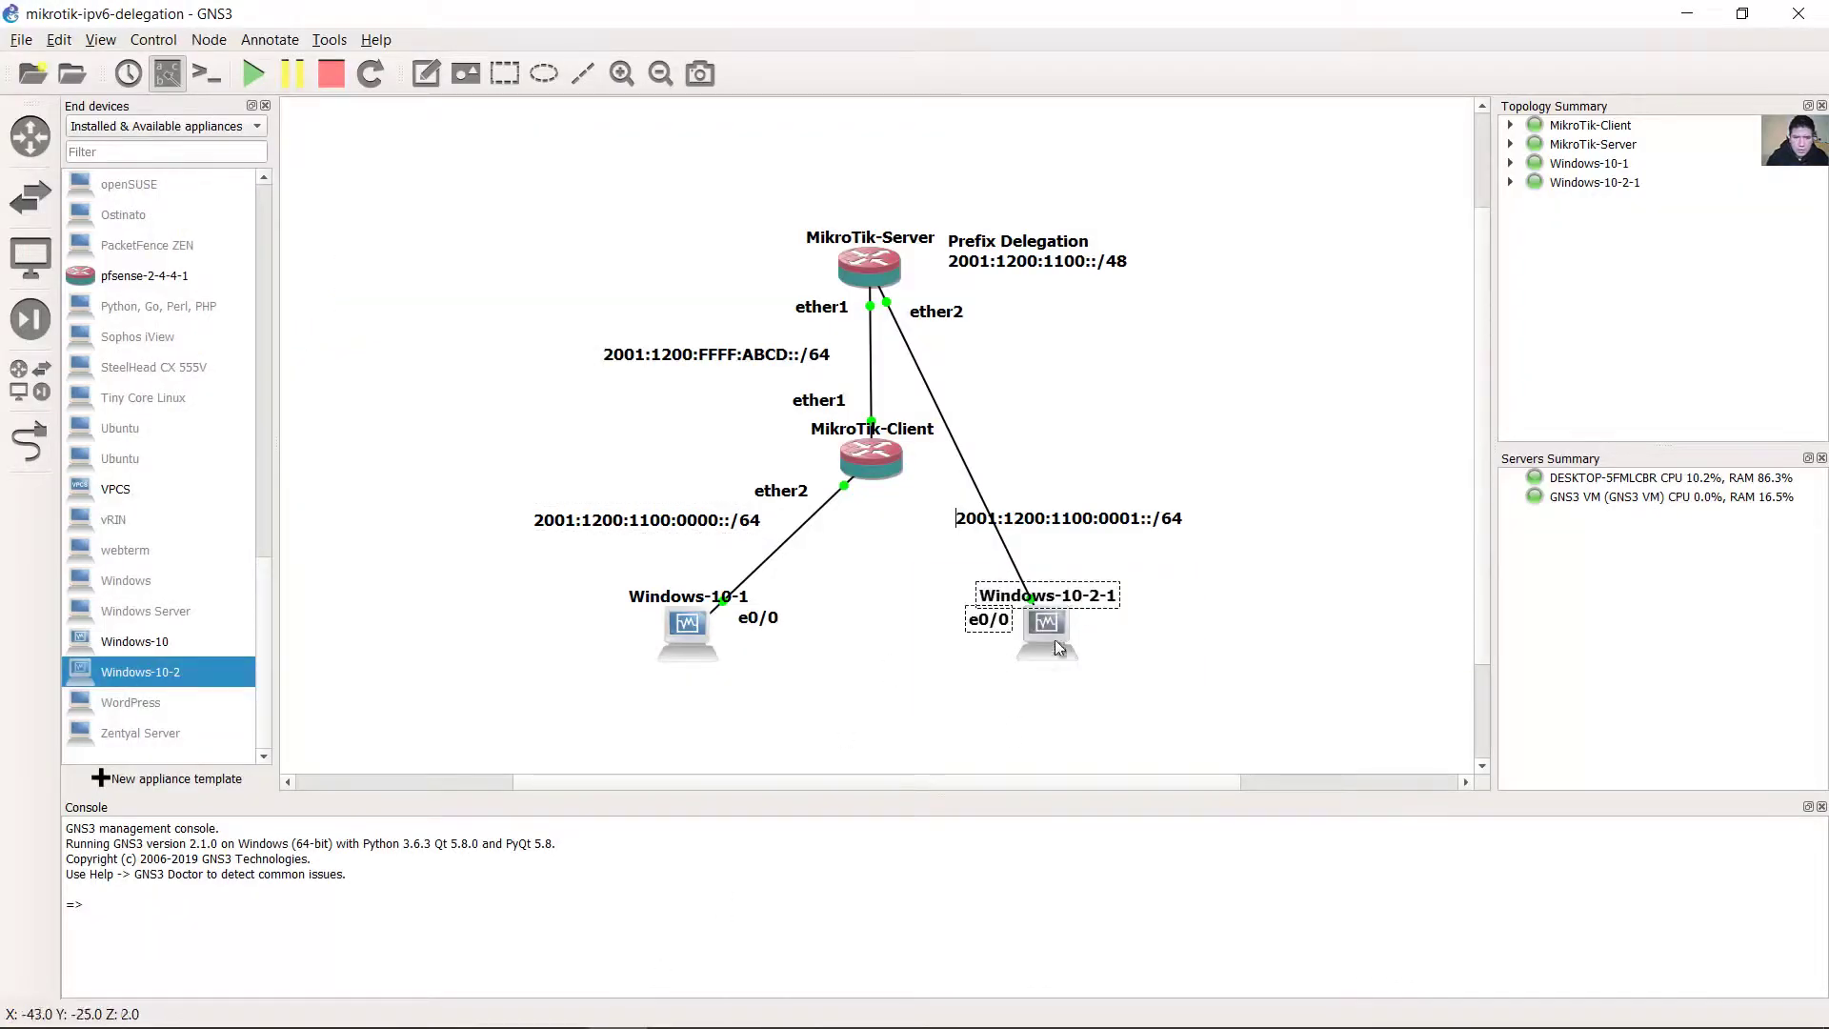
mouse_move(745, 998)
click(934, 870)
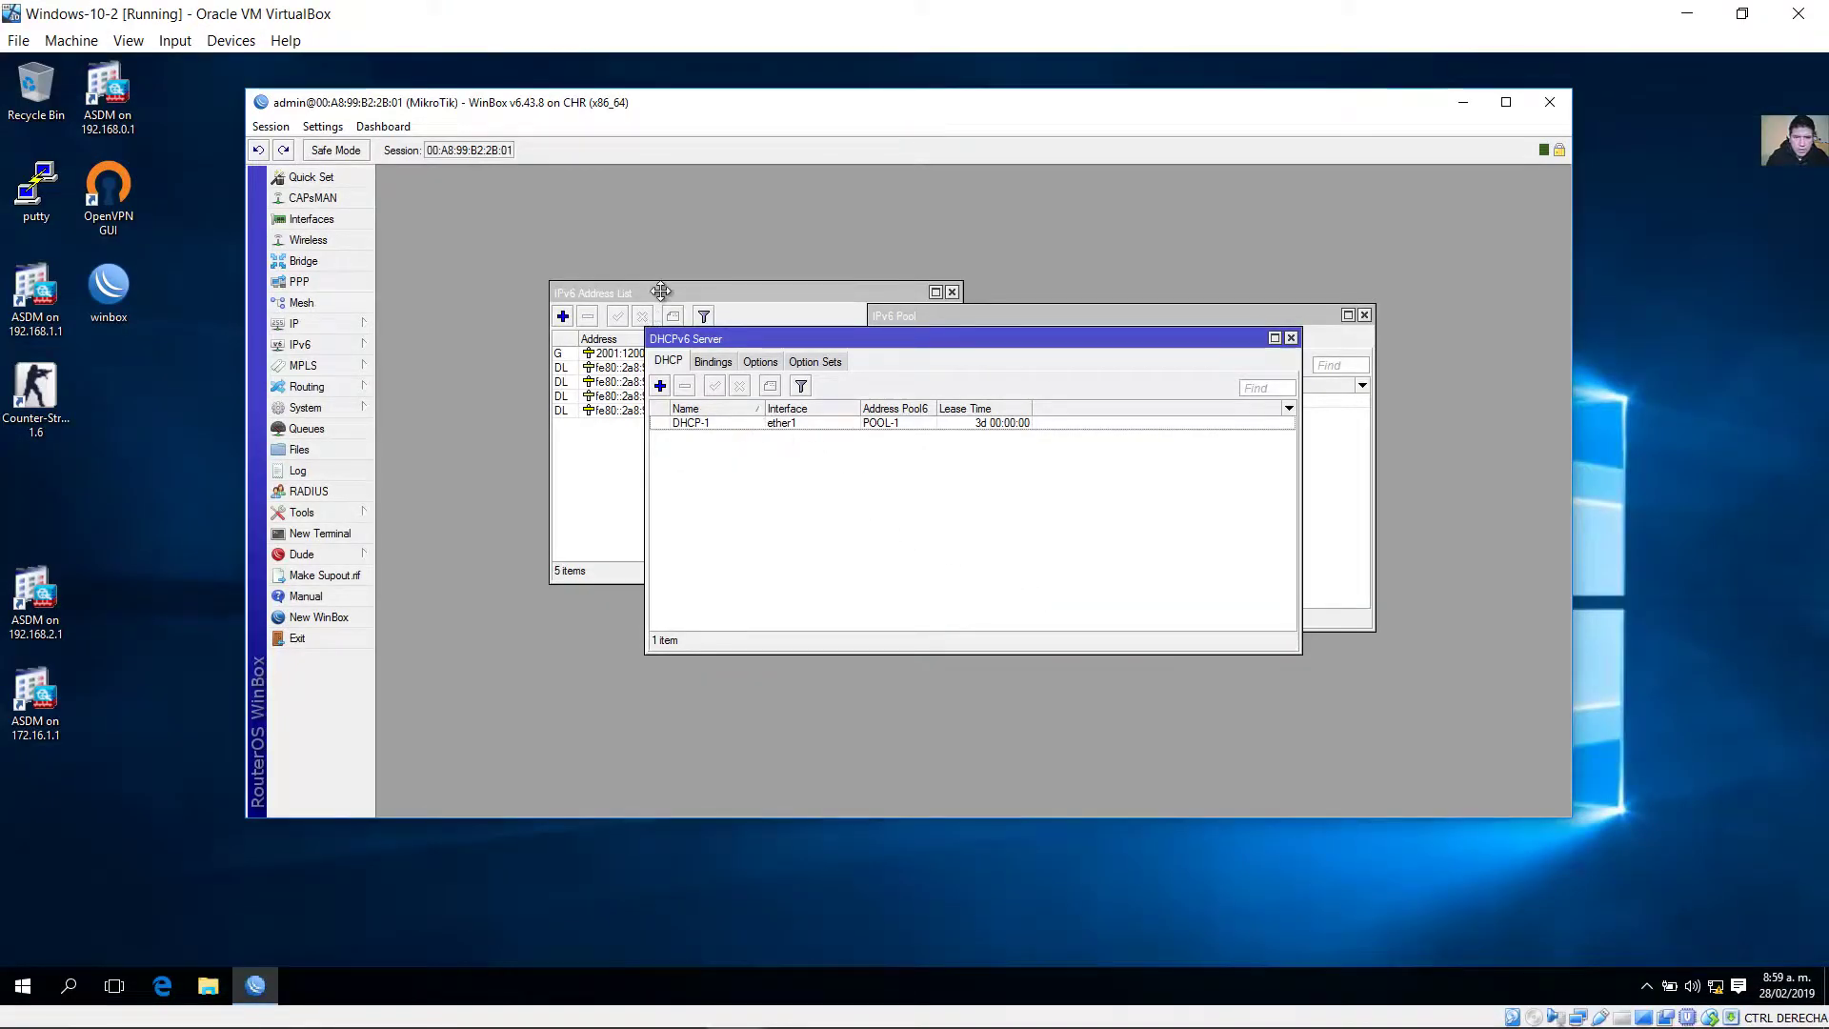
click(651, 312)
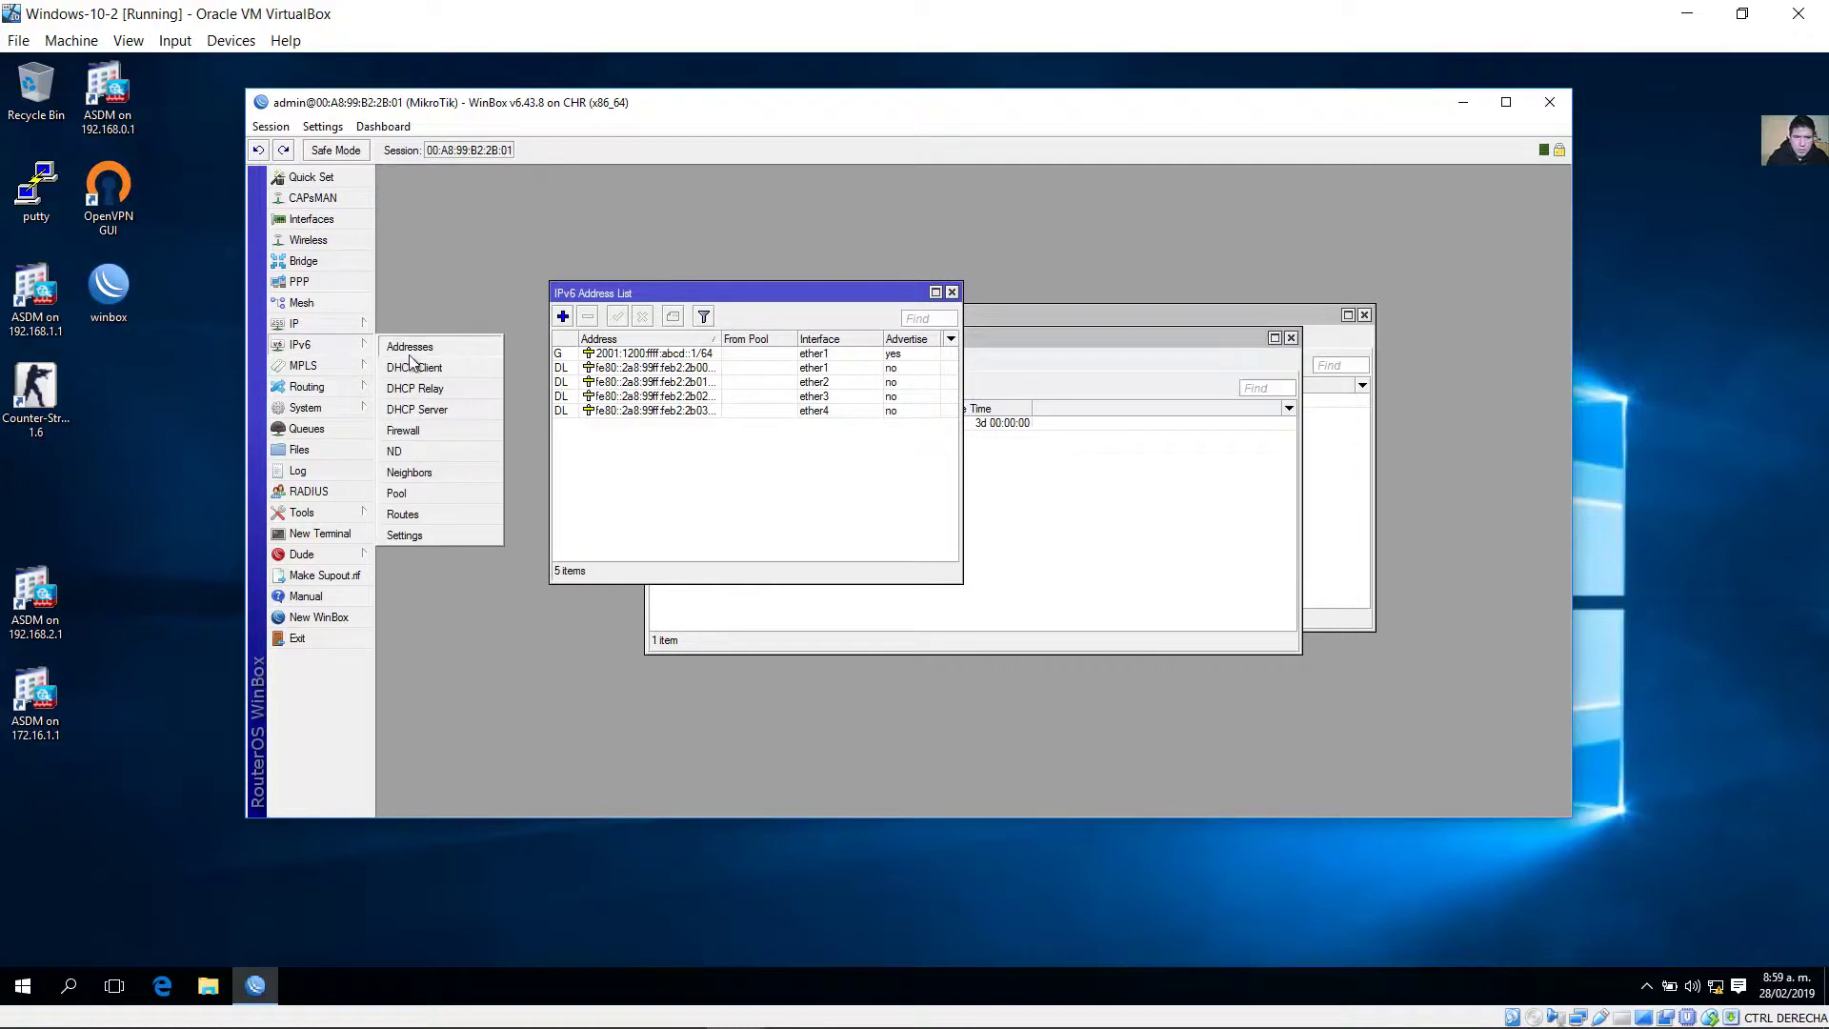
click(715, 368)
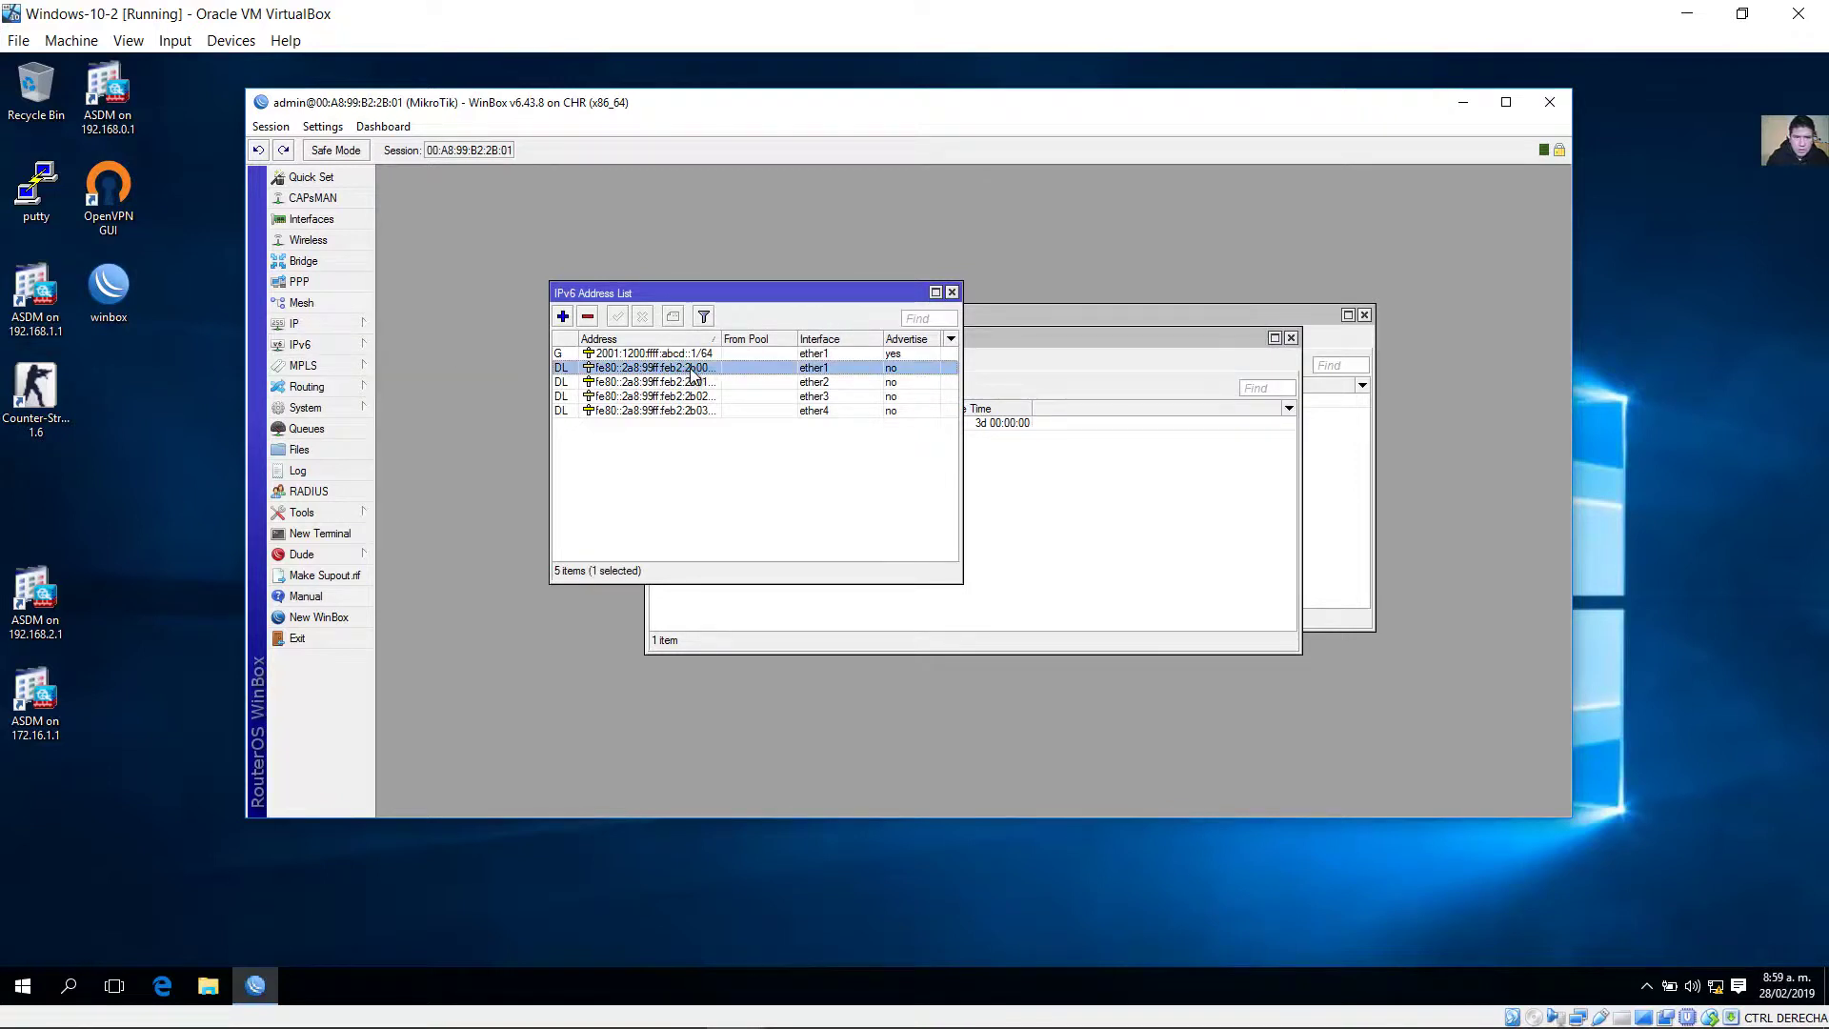
double_click(700, 369)
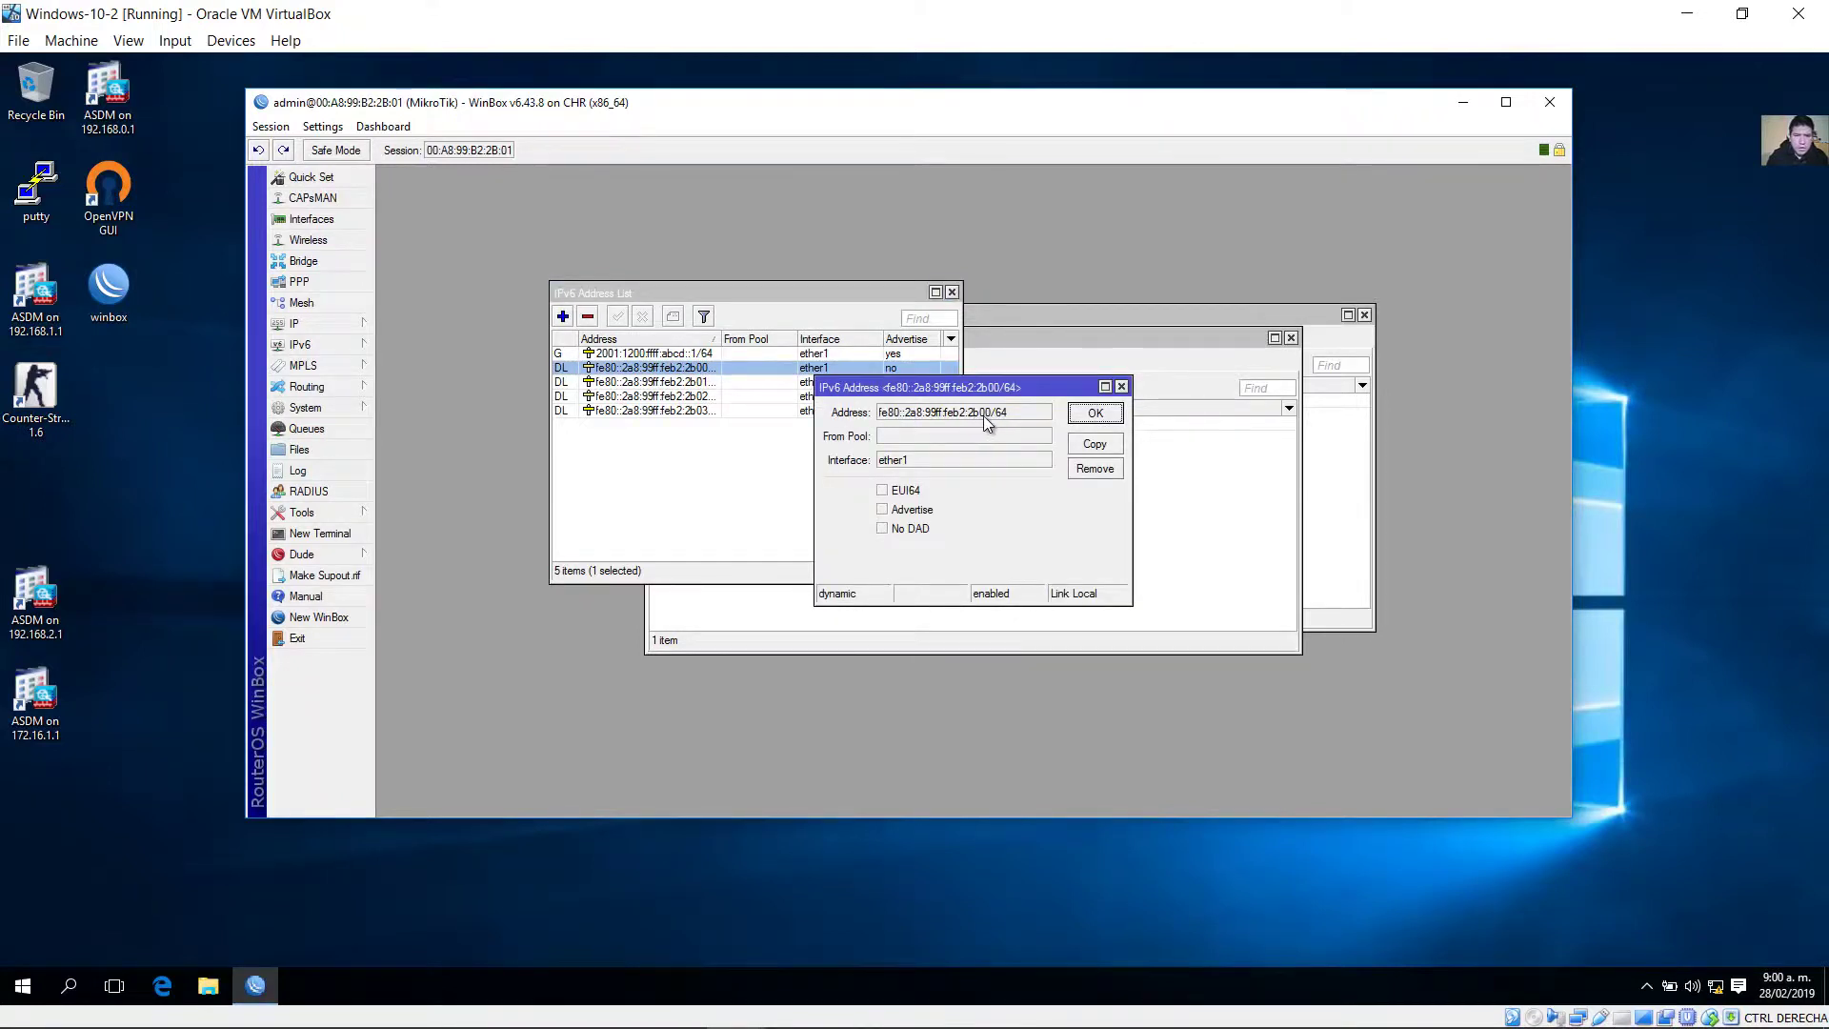
click(1086, 413)
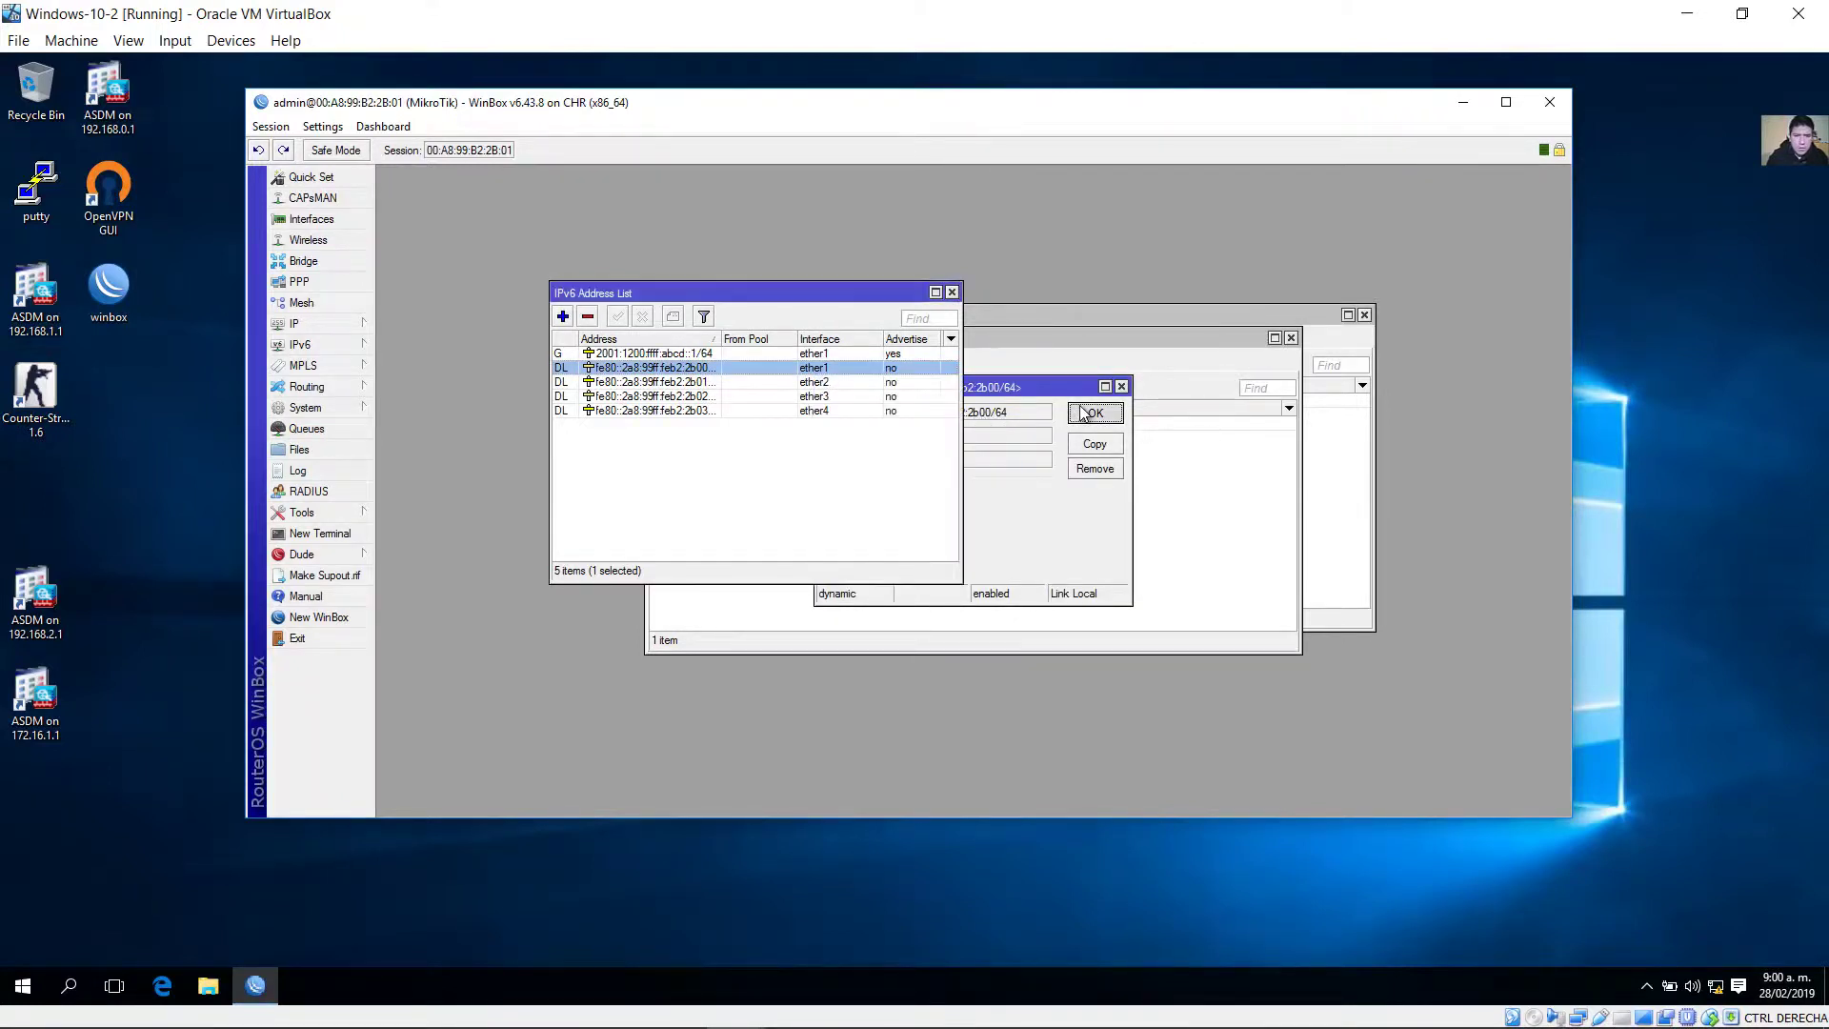
Examine the prefix binding that the server router's DHCPv6 server has handed out.
click(345, 345)
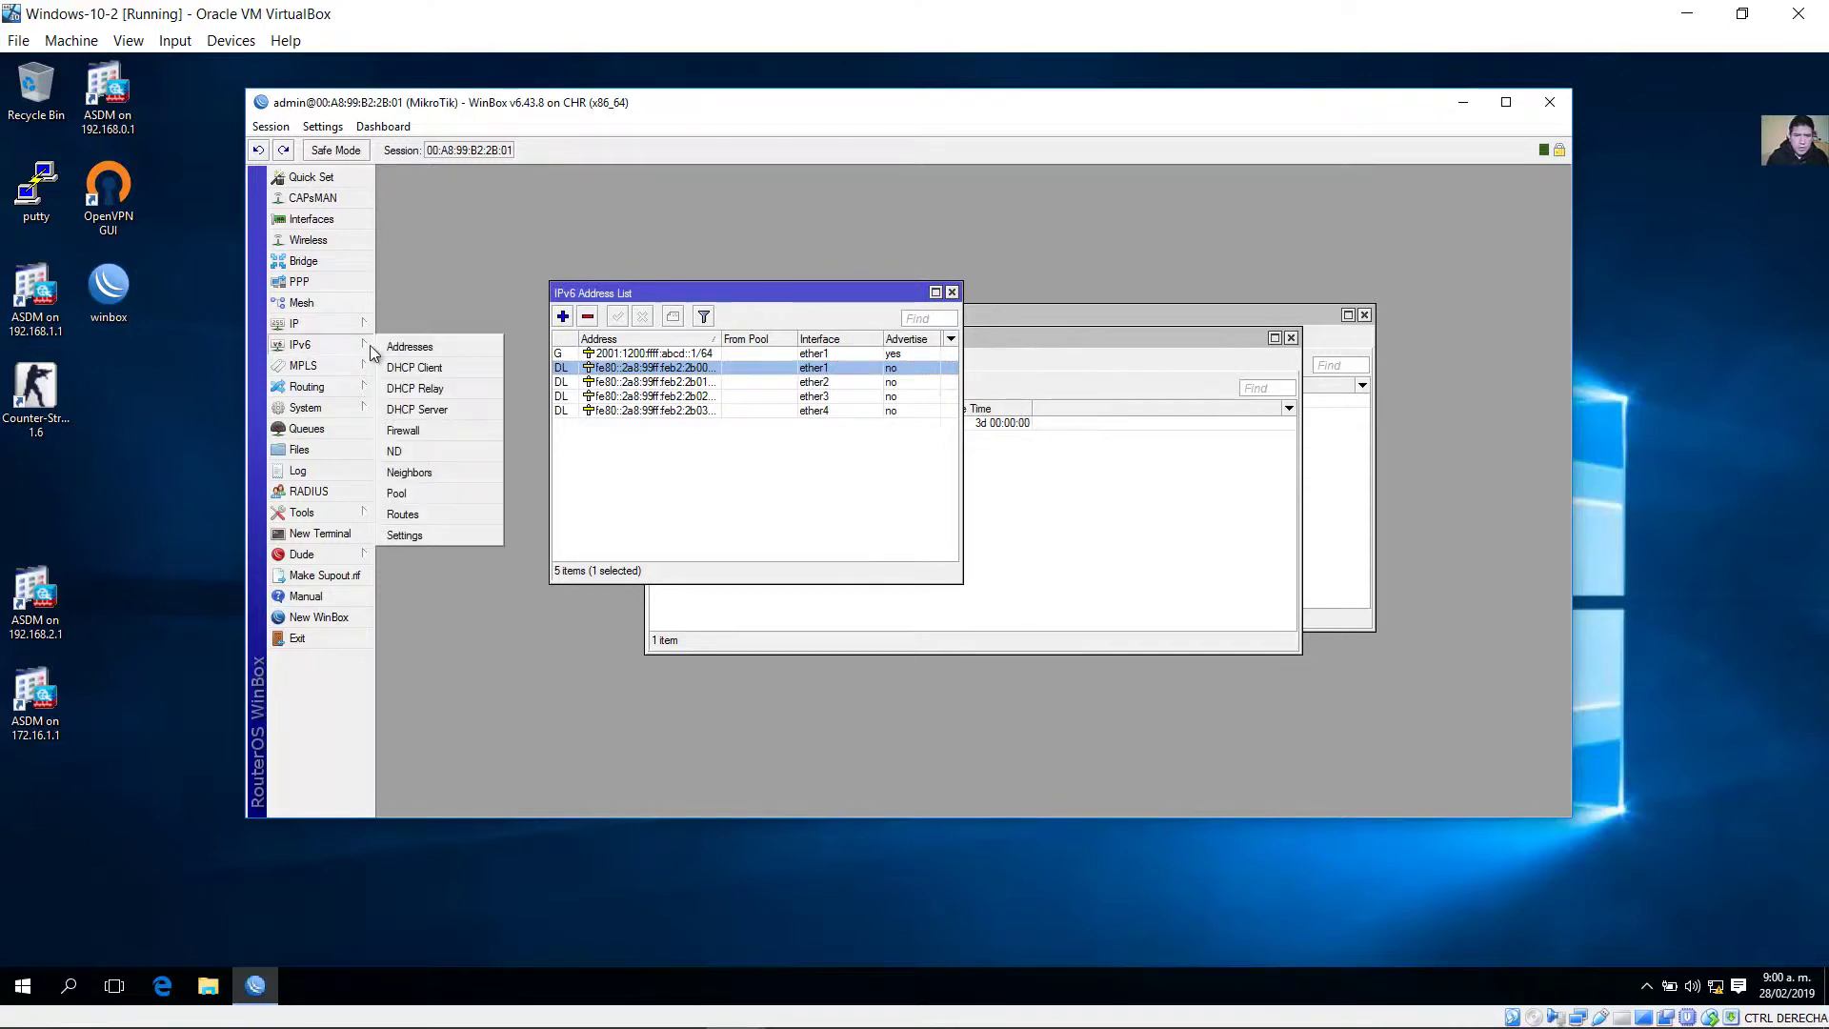
click(444, 410)
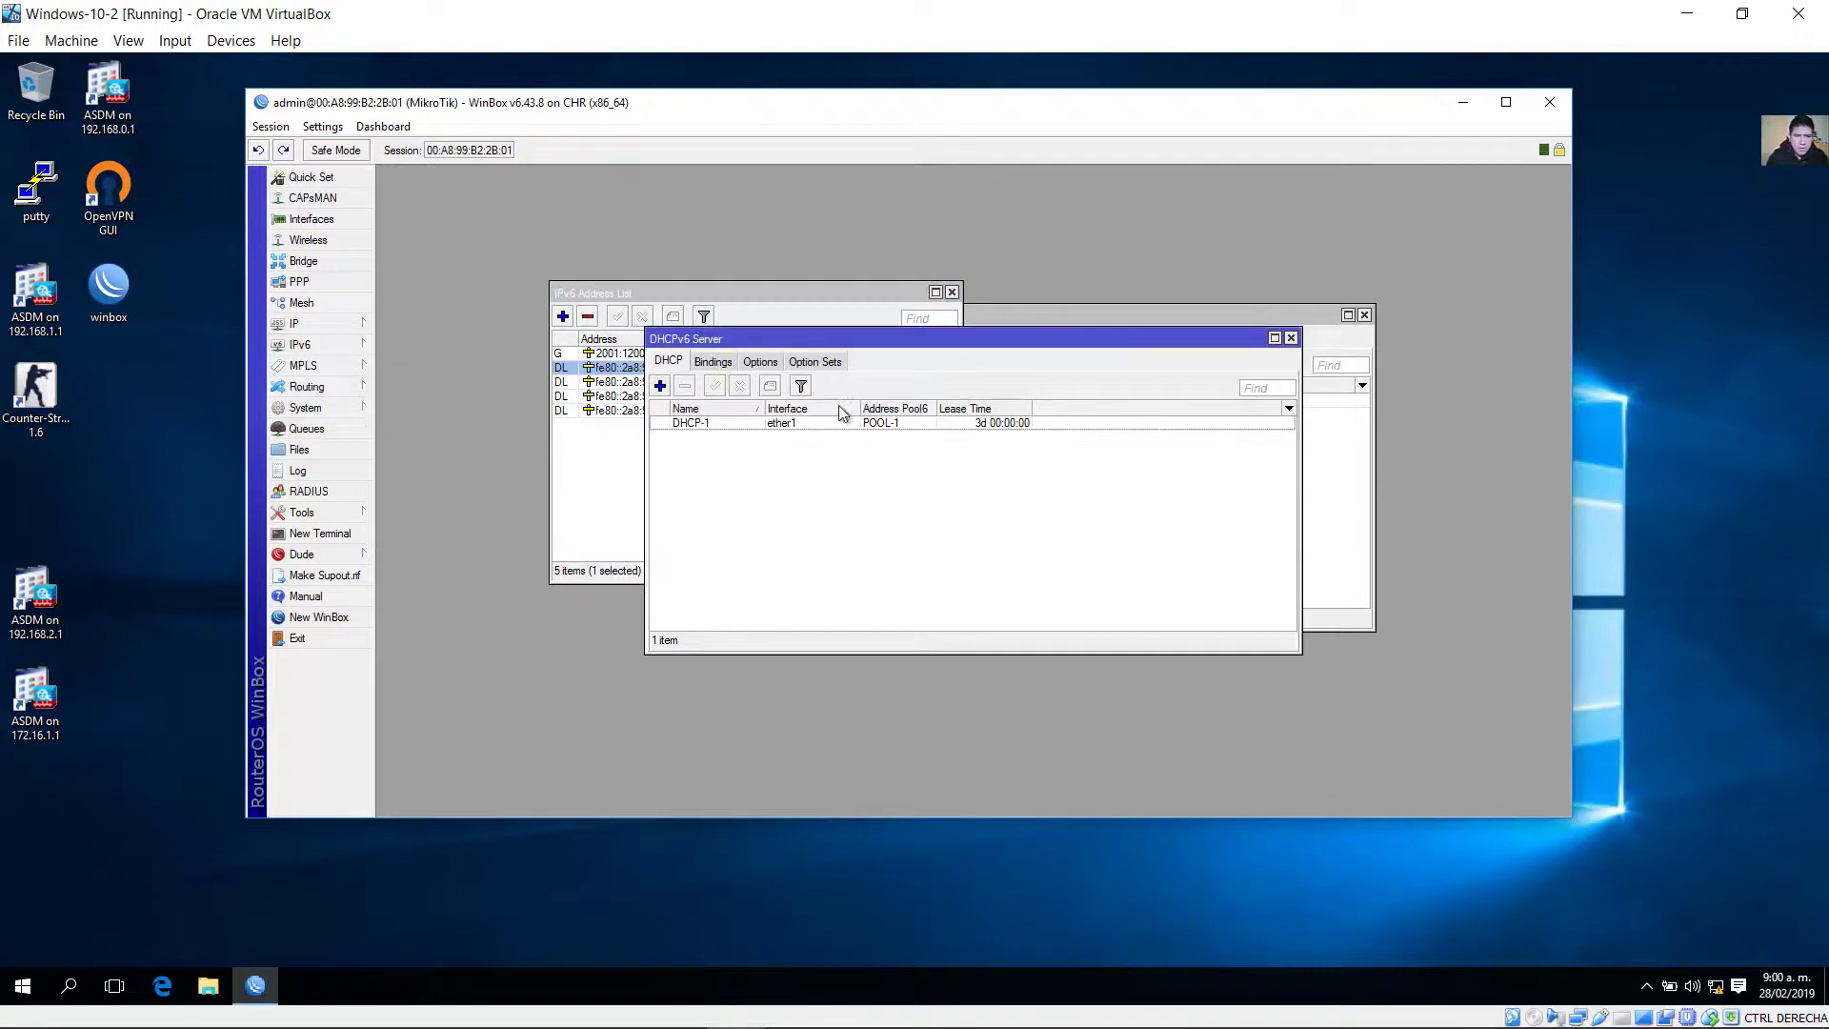
click(714, 369)
drag(743, 339, 590, 353)
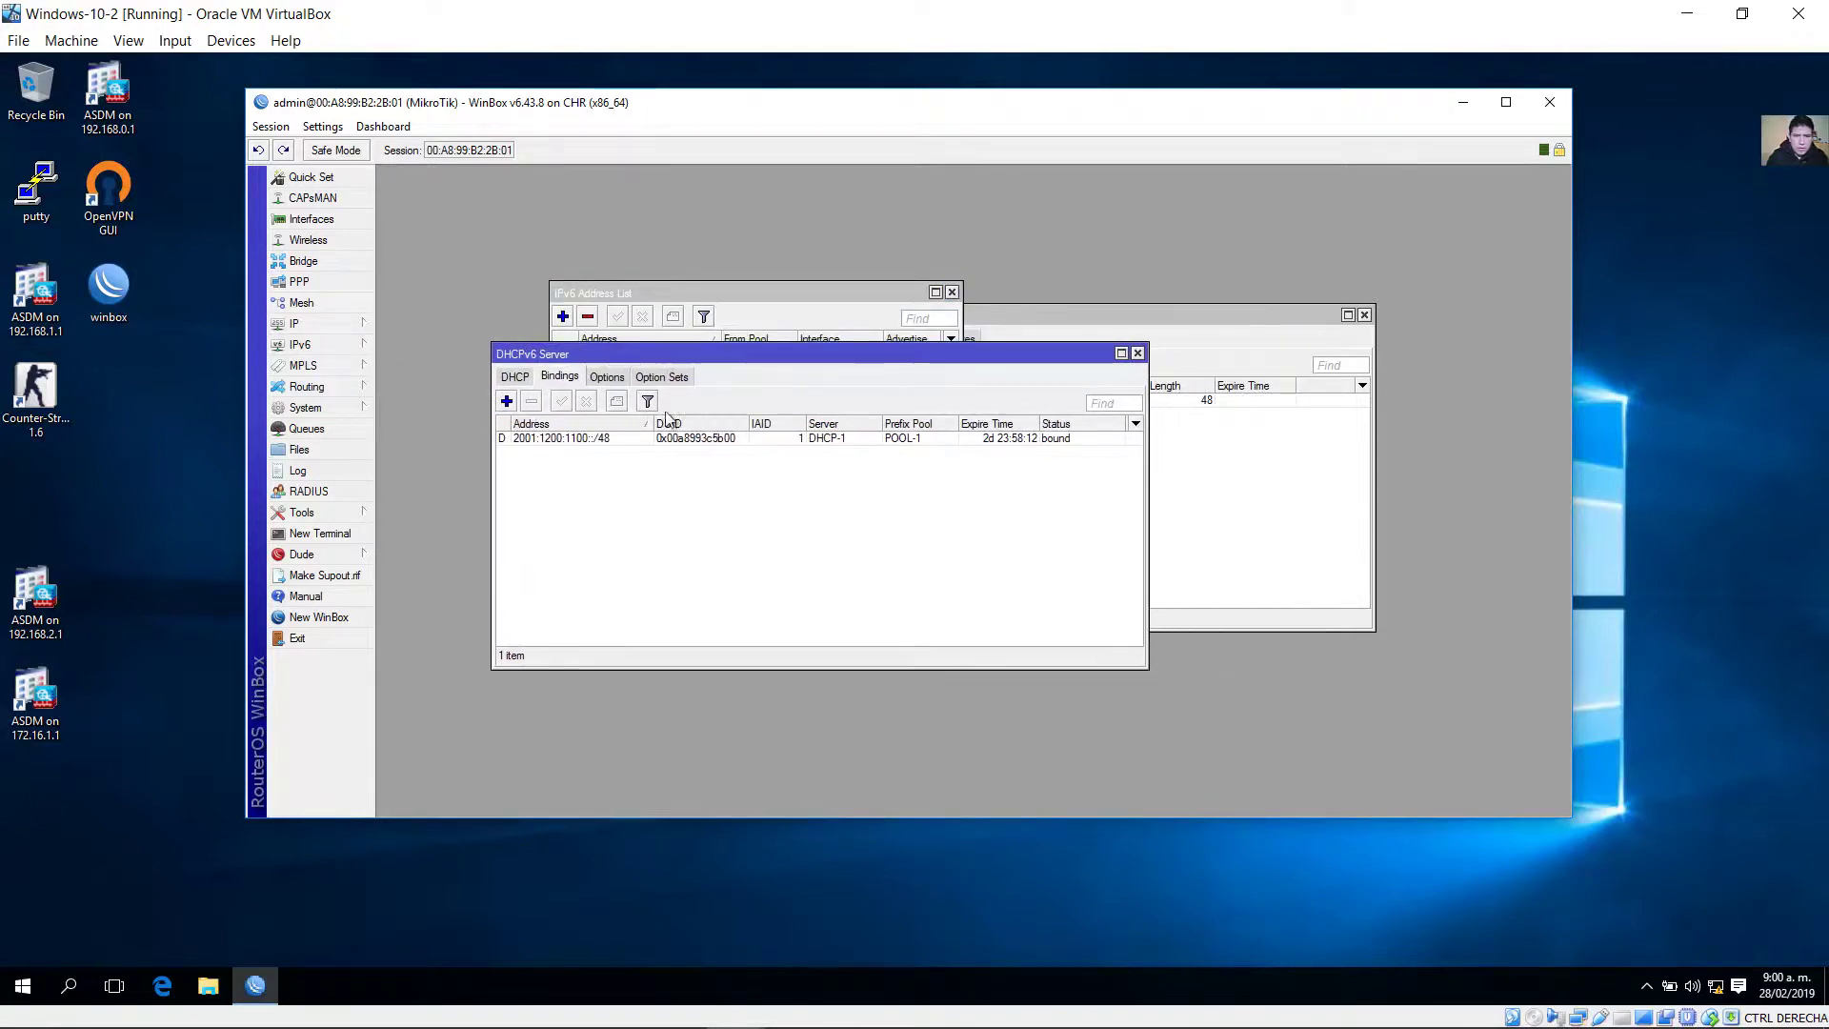
click(567, 441)
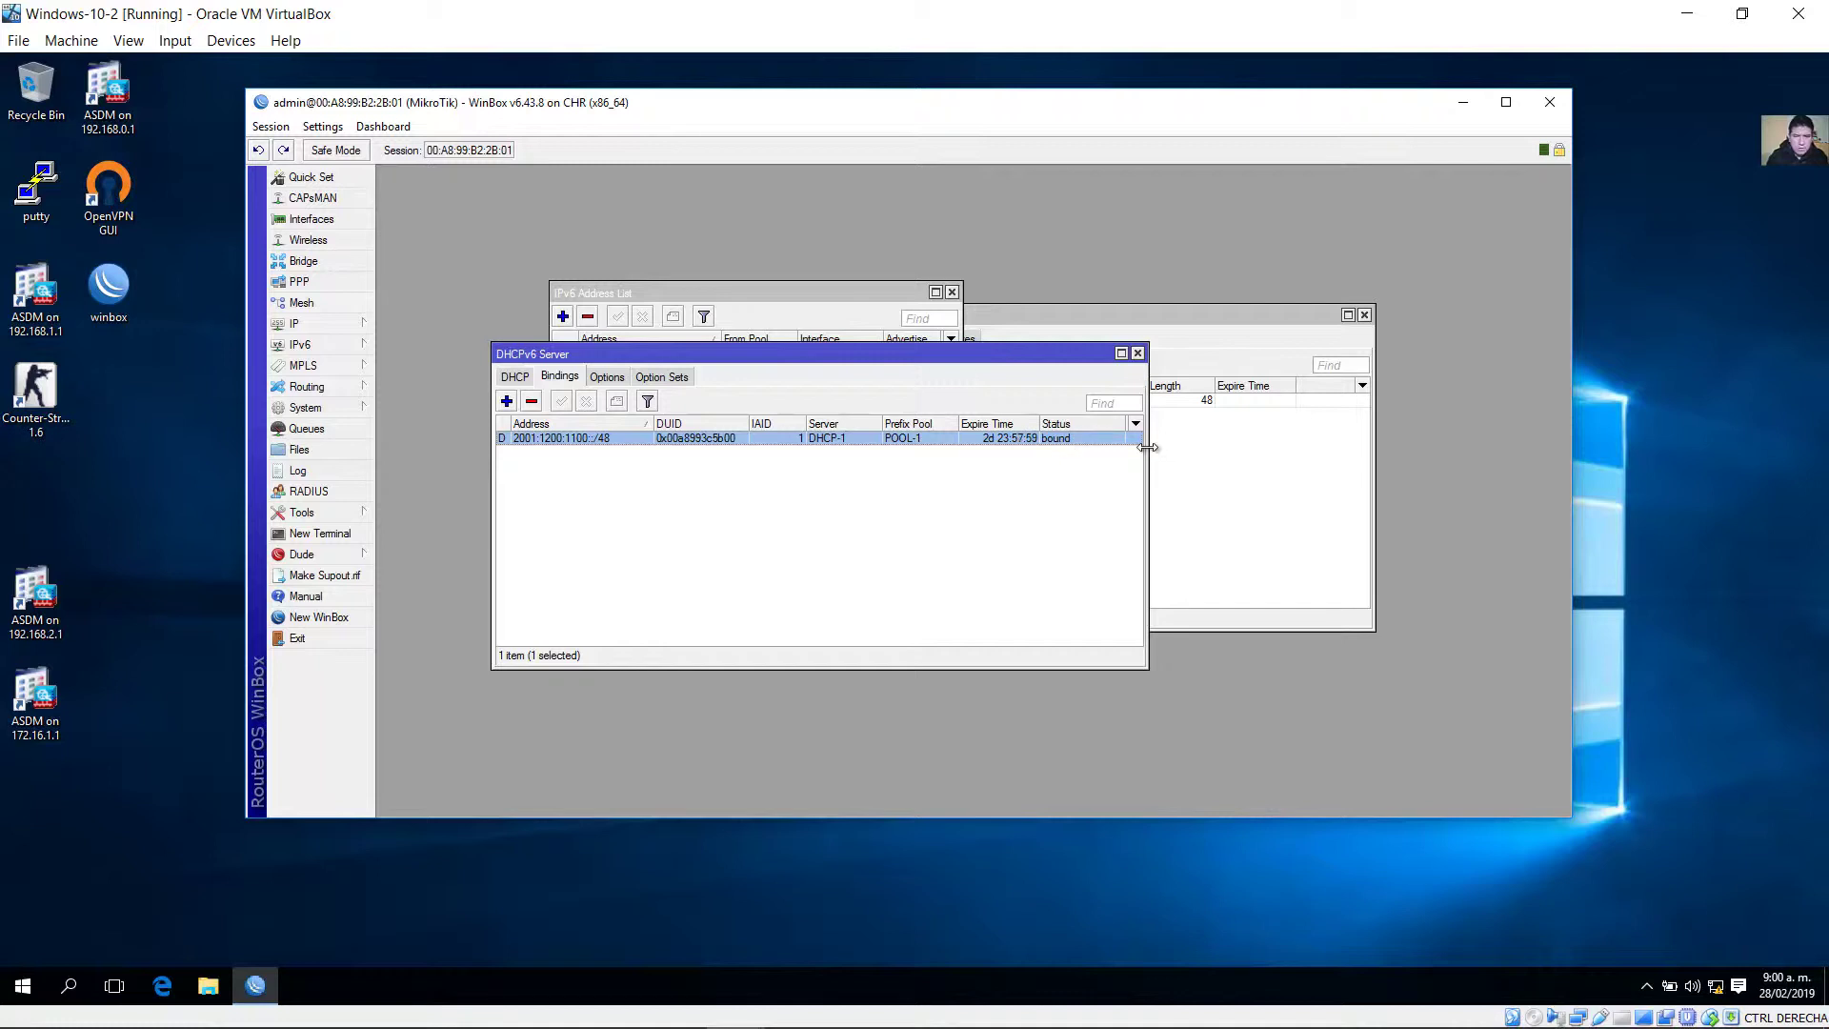
drag(1148, 447, 1349, 446)
Close the server router's configuration windows and its WinBox session, and minimize the Windows-10-2 VM.
click(1343, 353)
click(1224, 313)
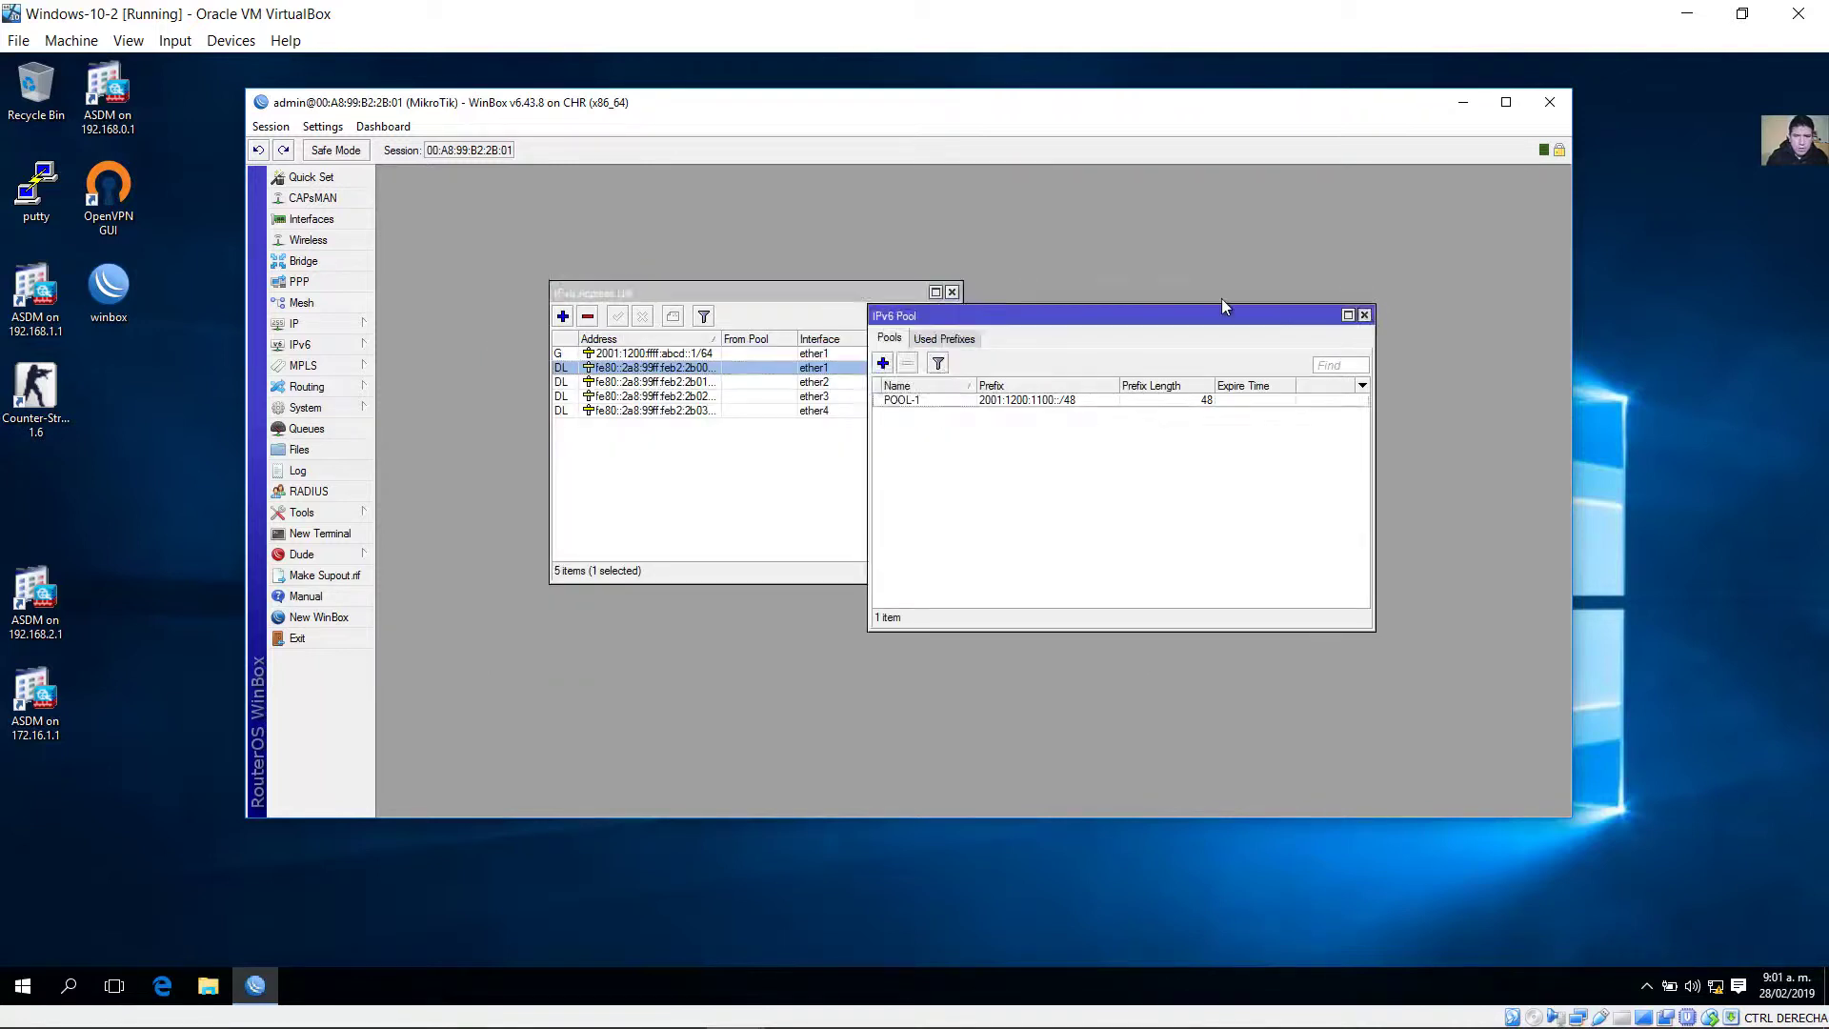
click(1364, 315)
click(952, 291)
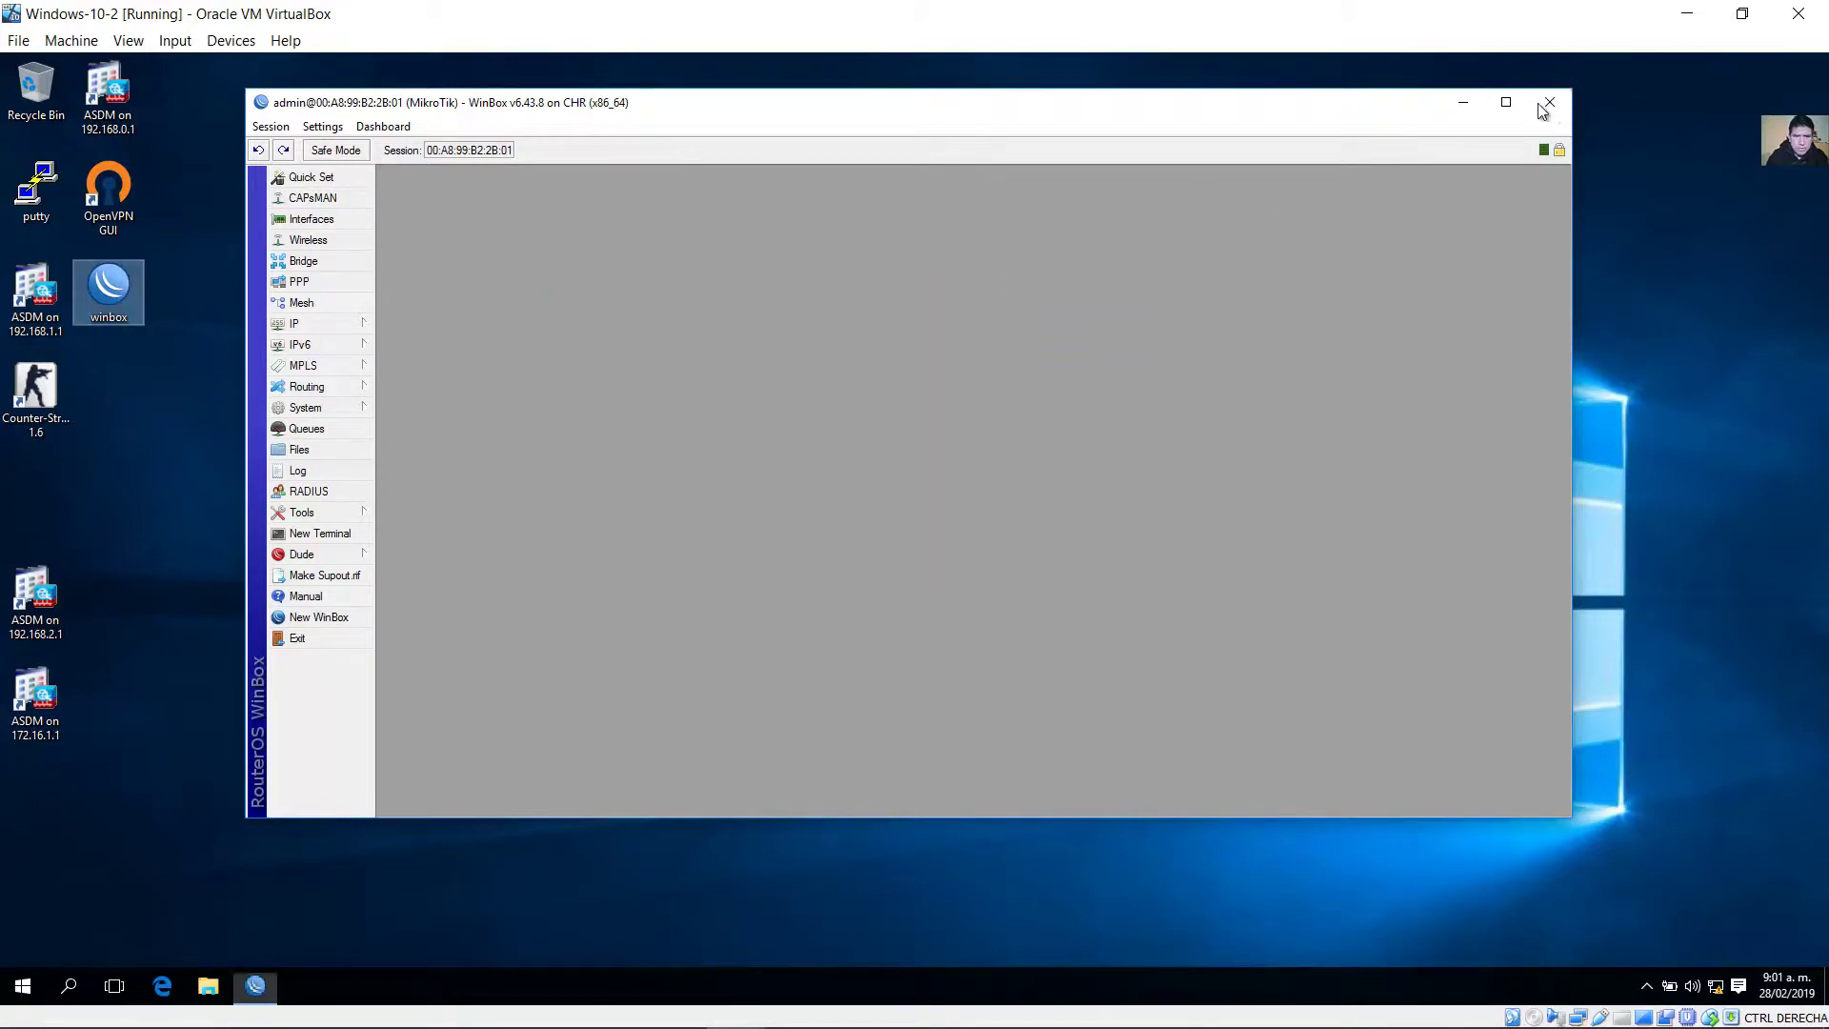
click(1547, 104)
click(1702, 19)
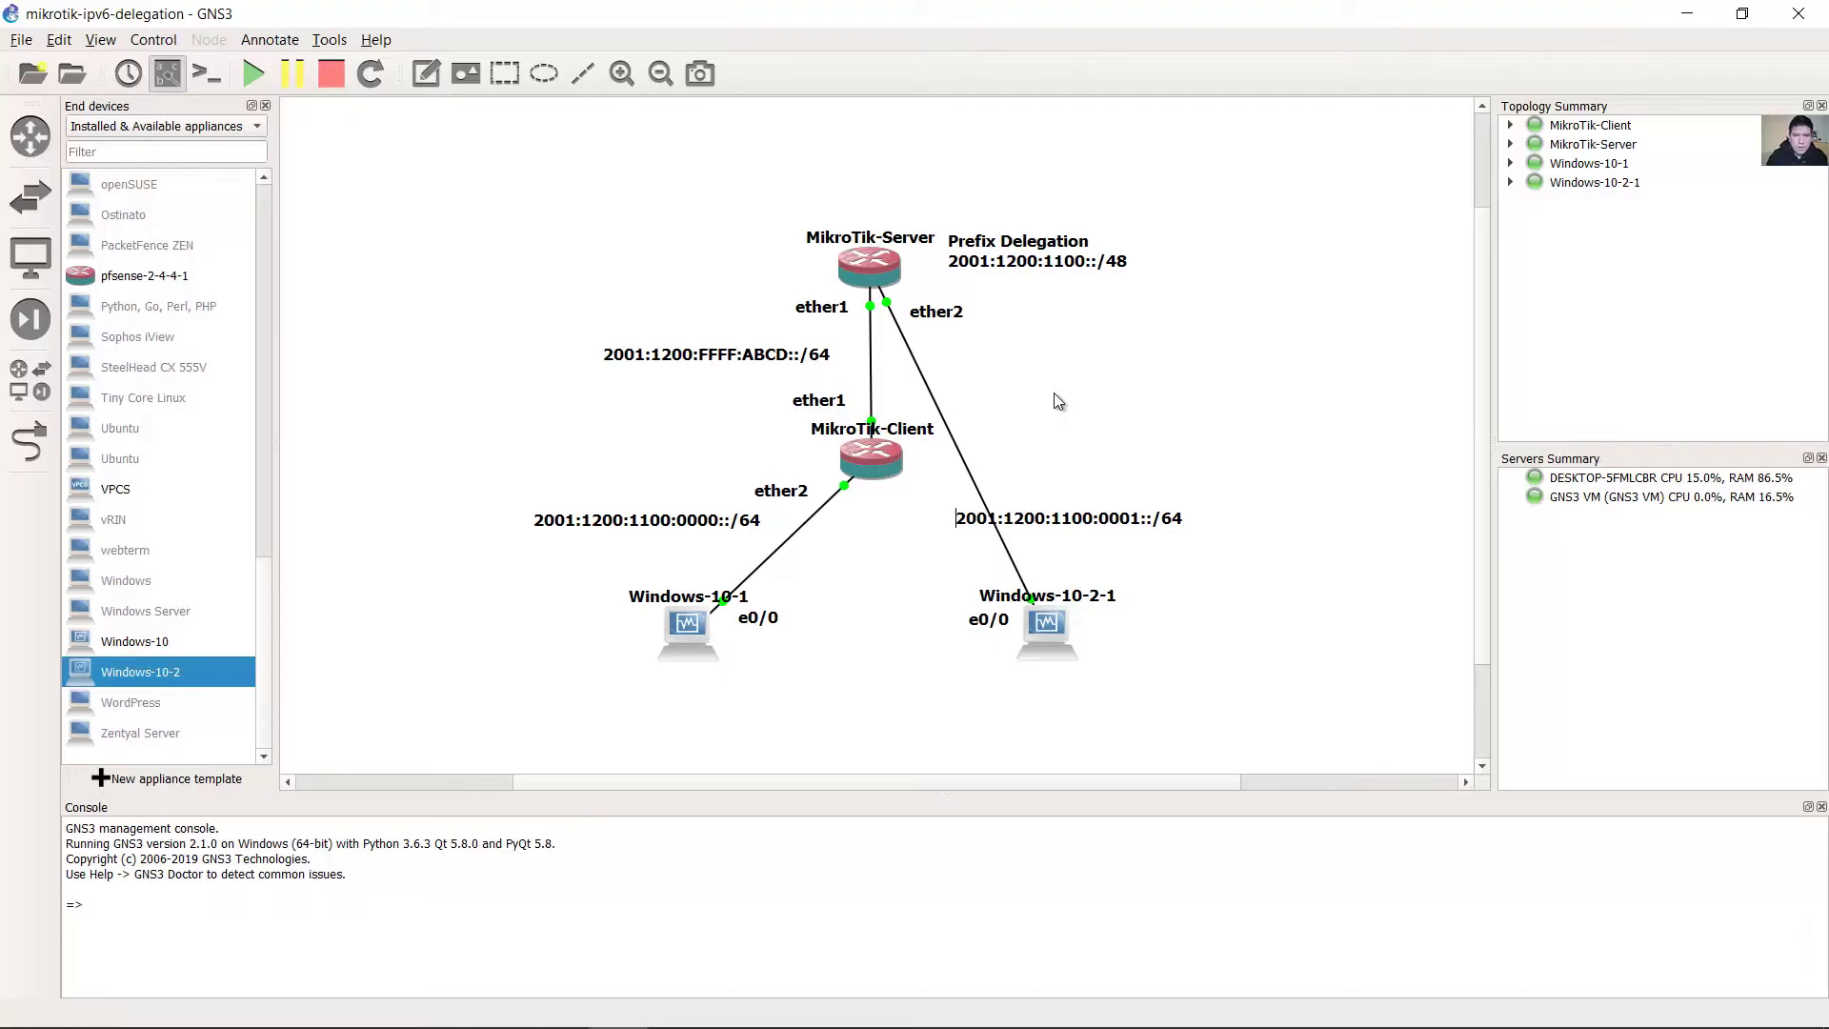
Delete the link between MikroTik-Server and Windows-10-2-1 in the GNS3 topology.
drag(891, 546, 838, 444)
click(893, 515)
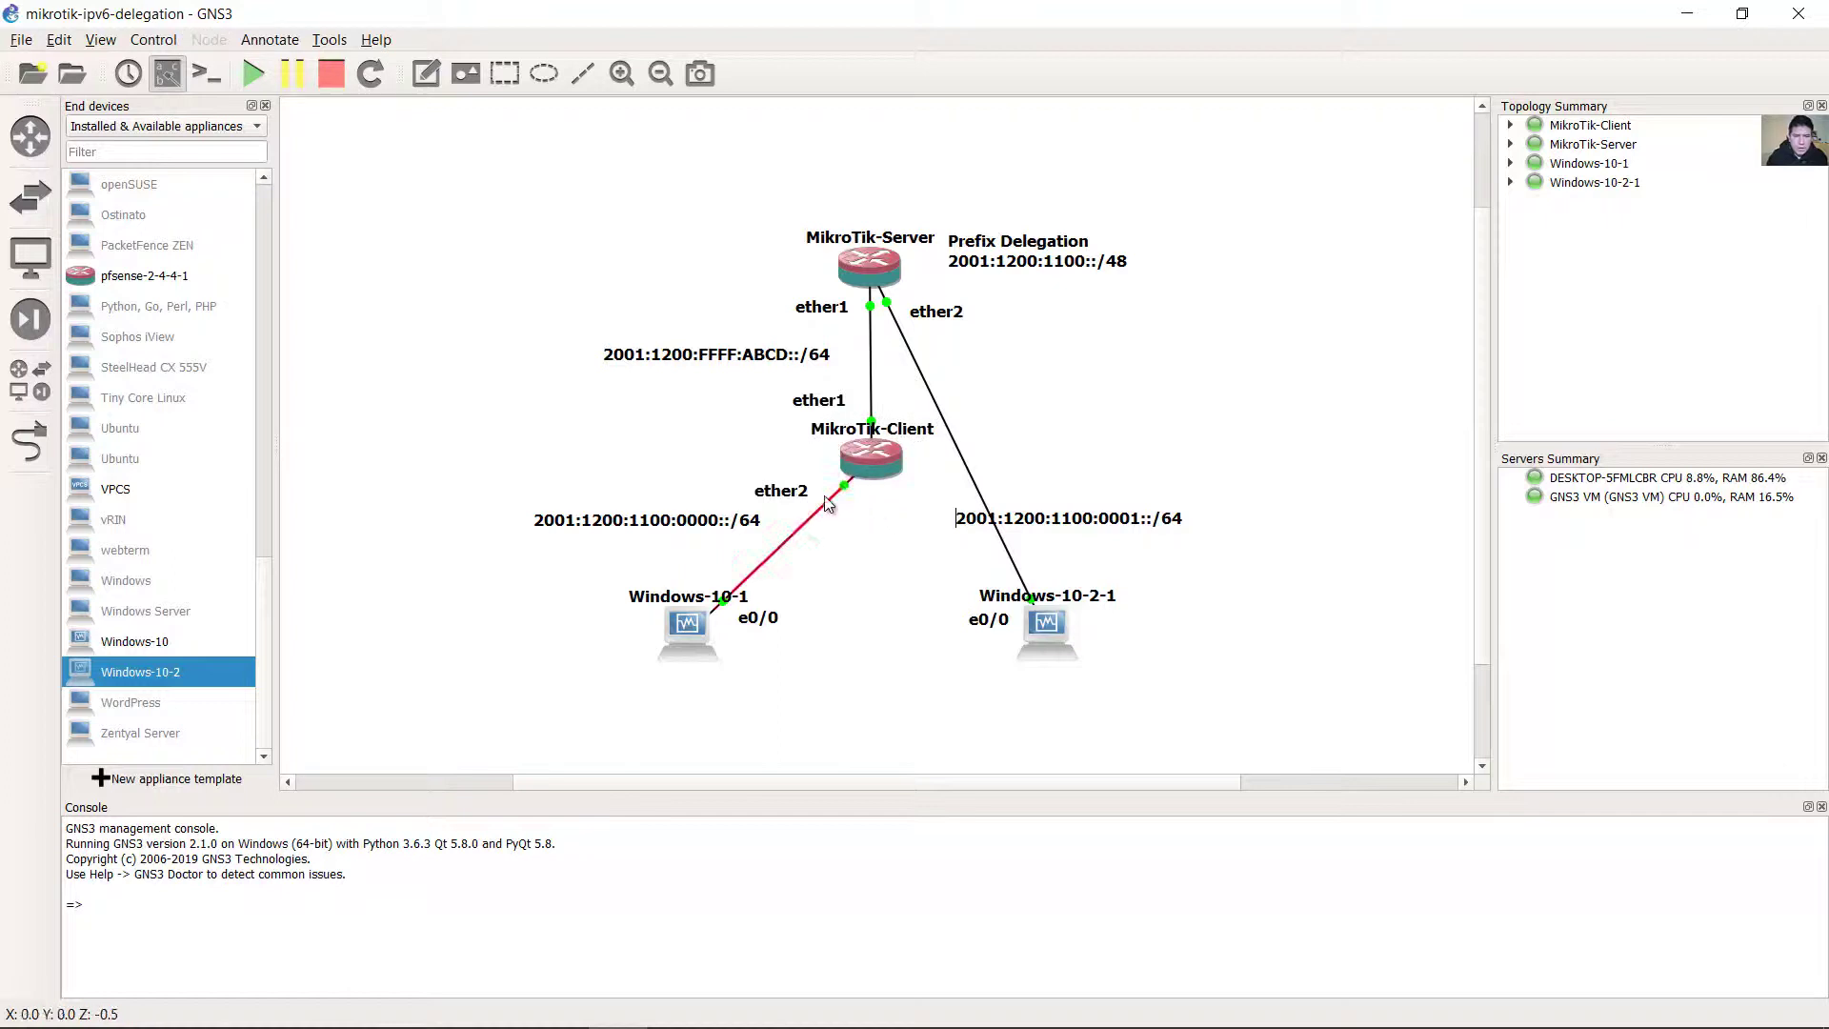
right_click(951, 435)
click(1015, 520)
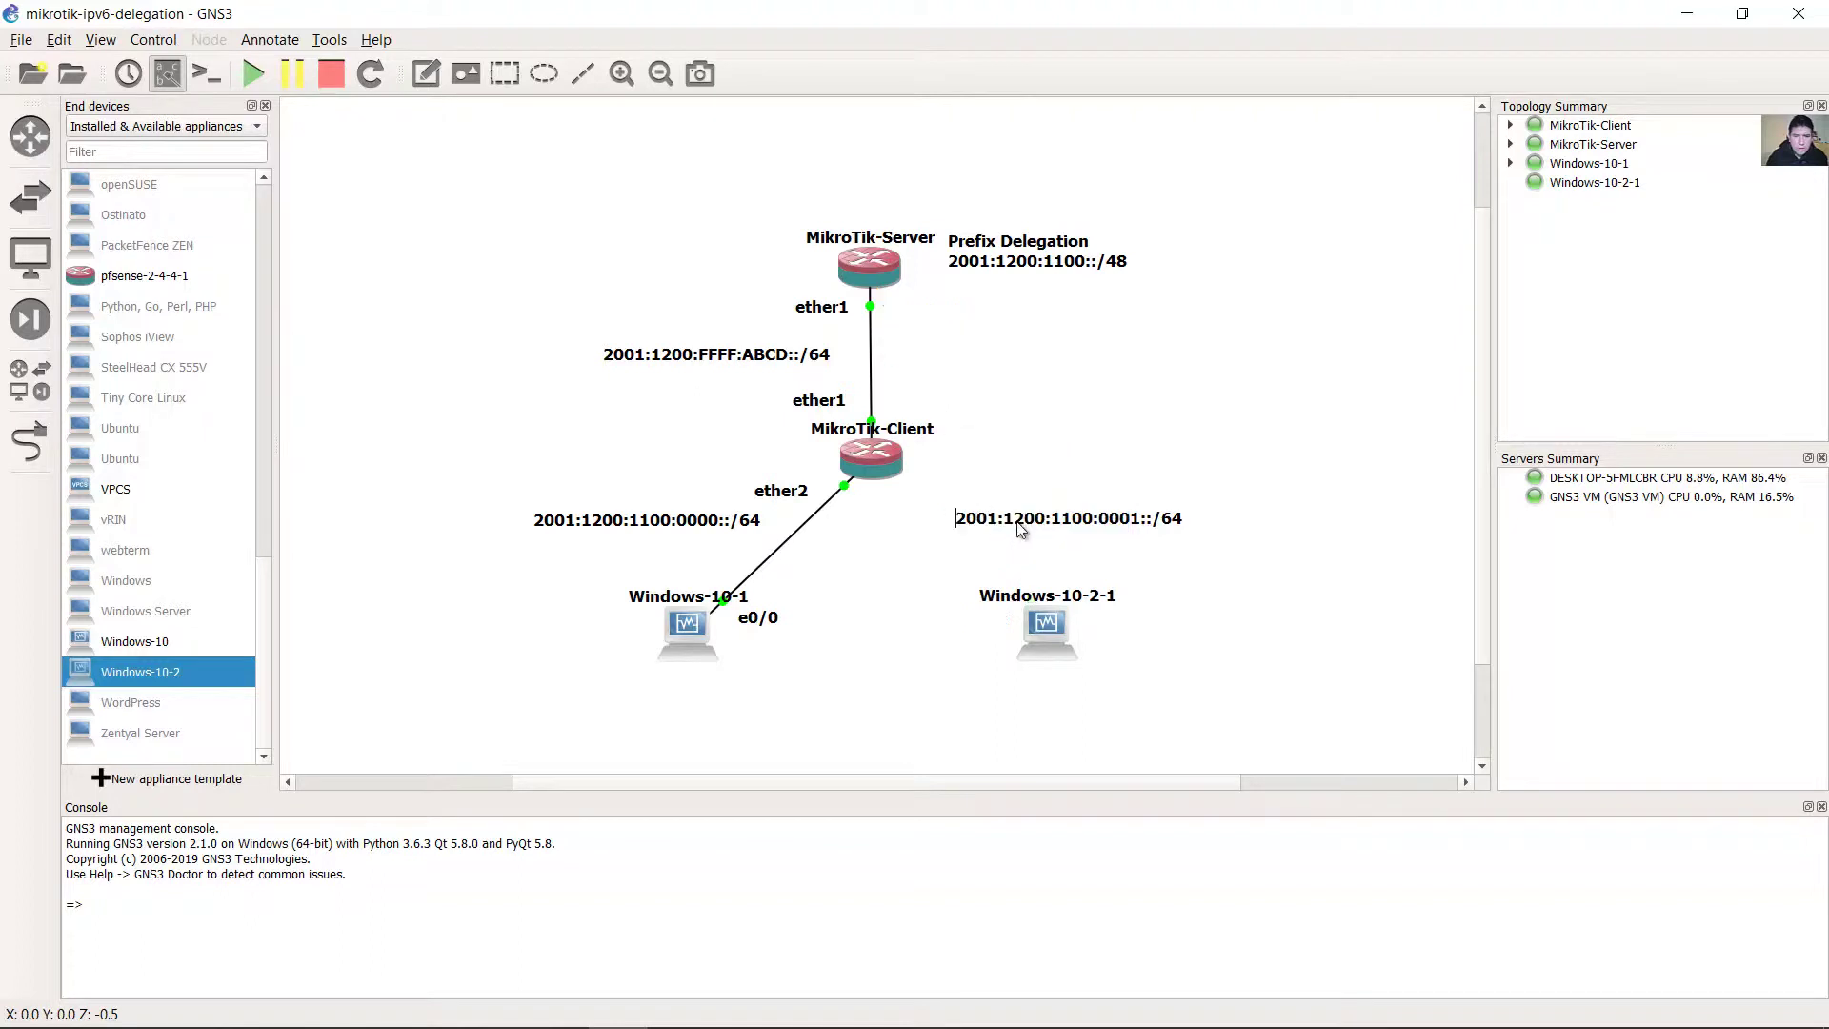
Link MikroTik-Client's ether3 to Ethernet0 of Windows-10-2-1.
click(30, 443)
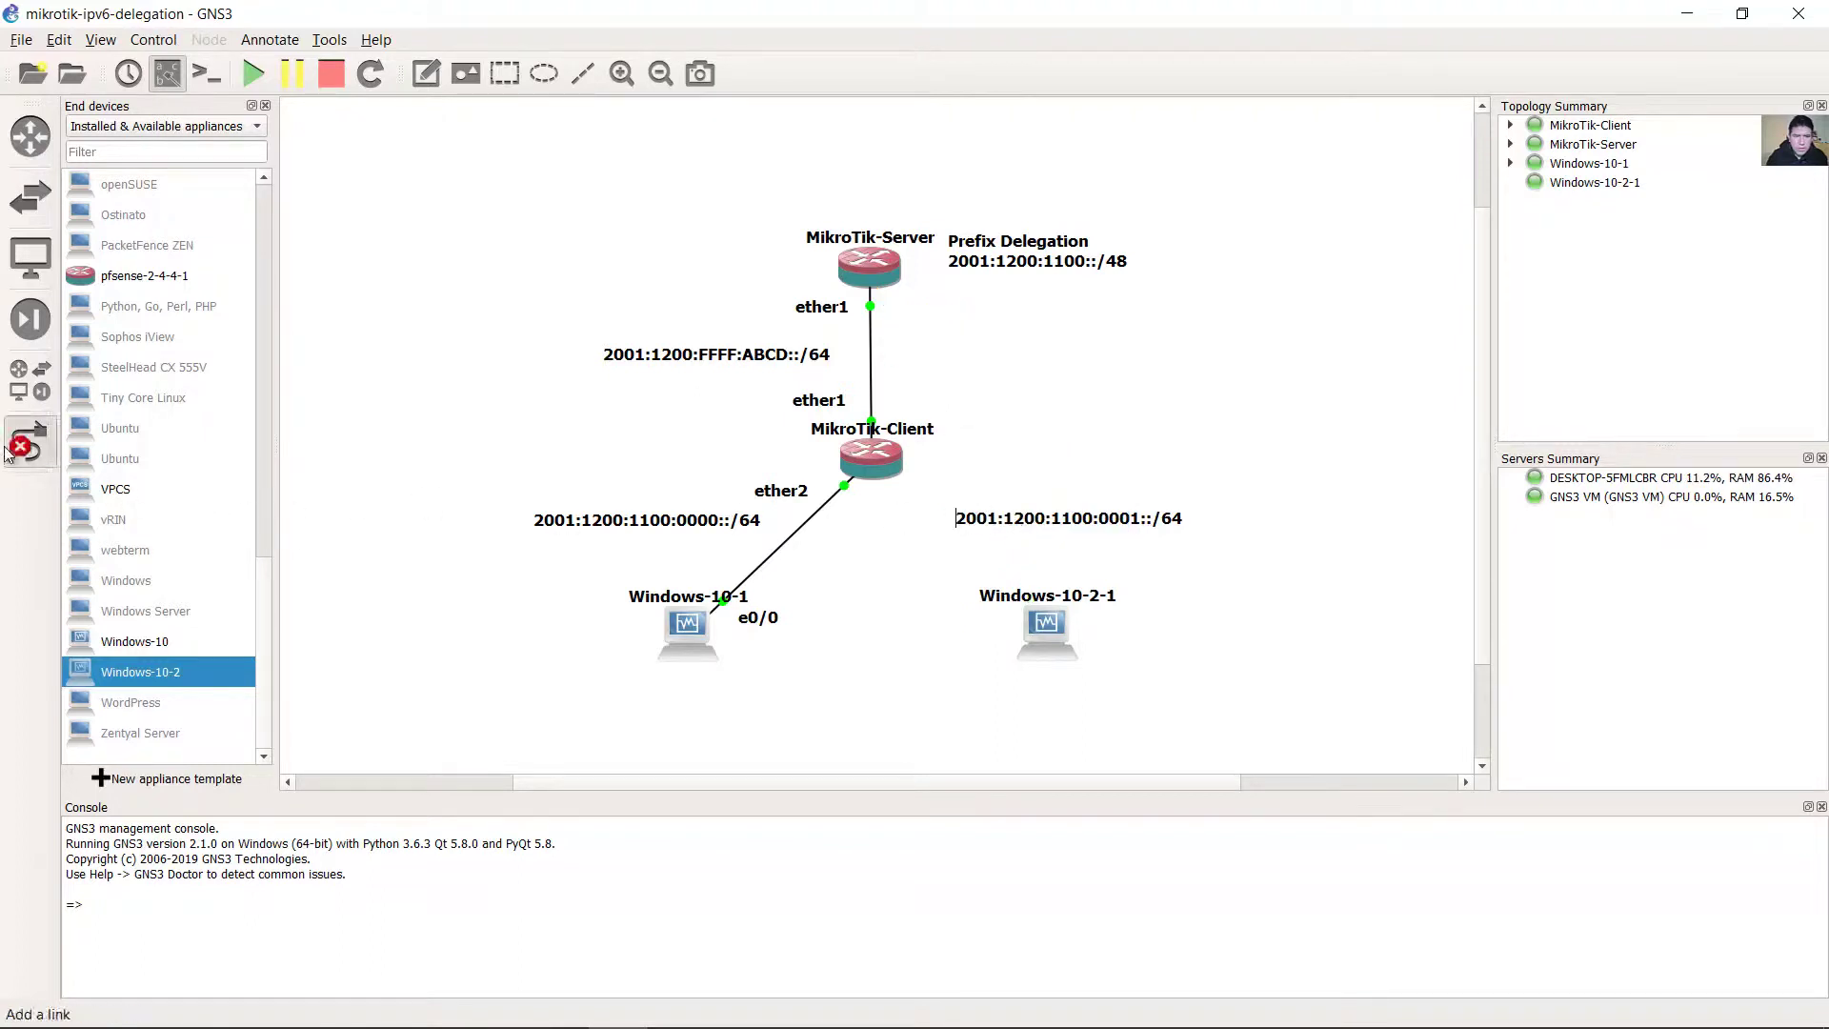
click(880, 479)
click(938, 535)
click(1040, 632)
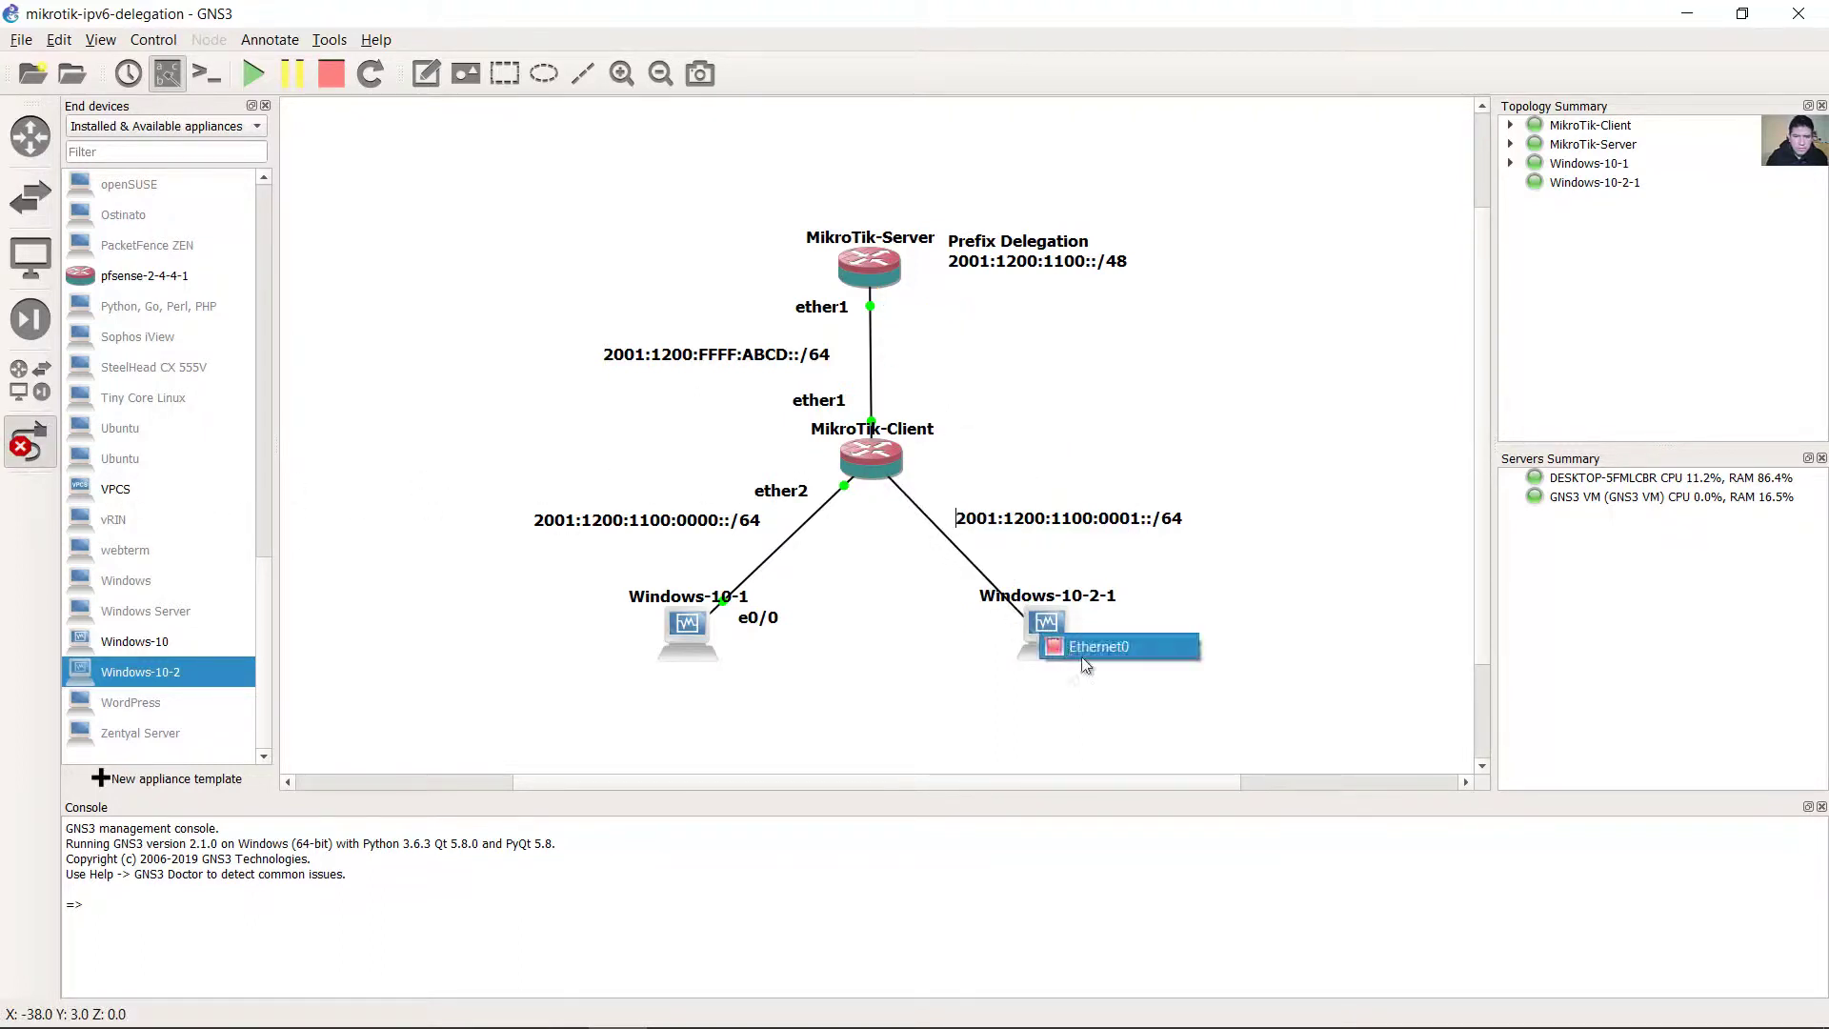
click(1084, 649)
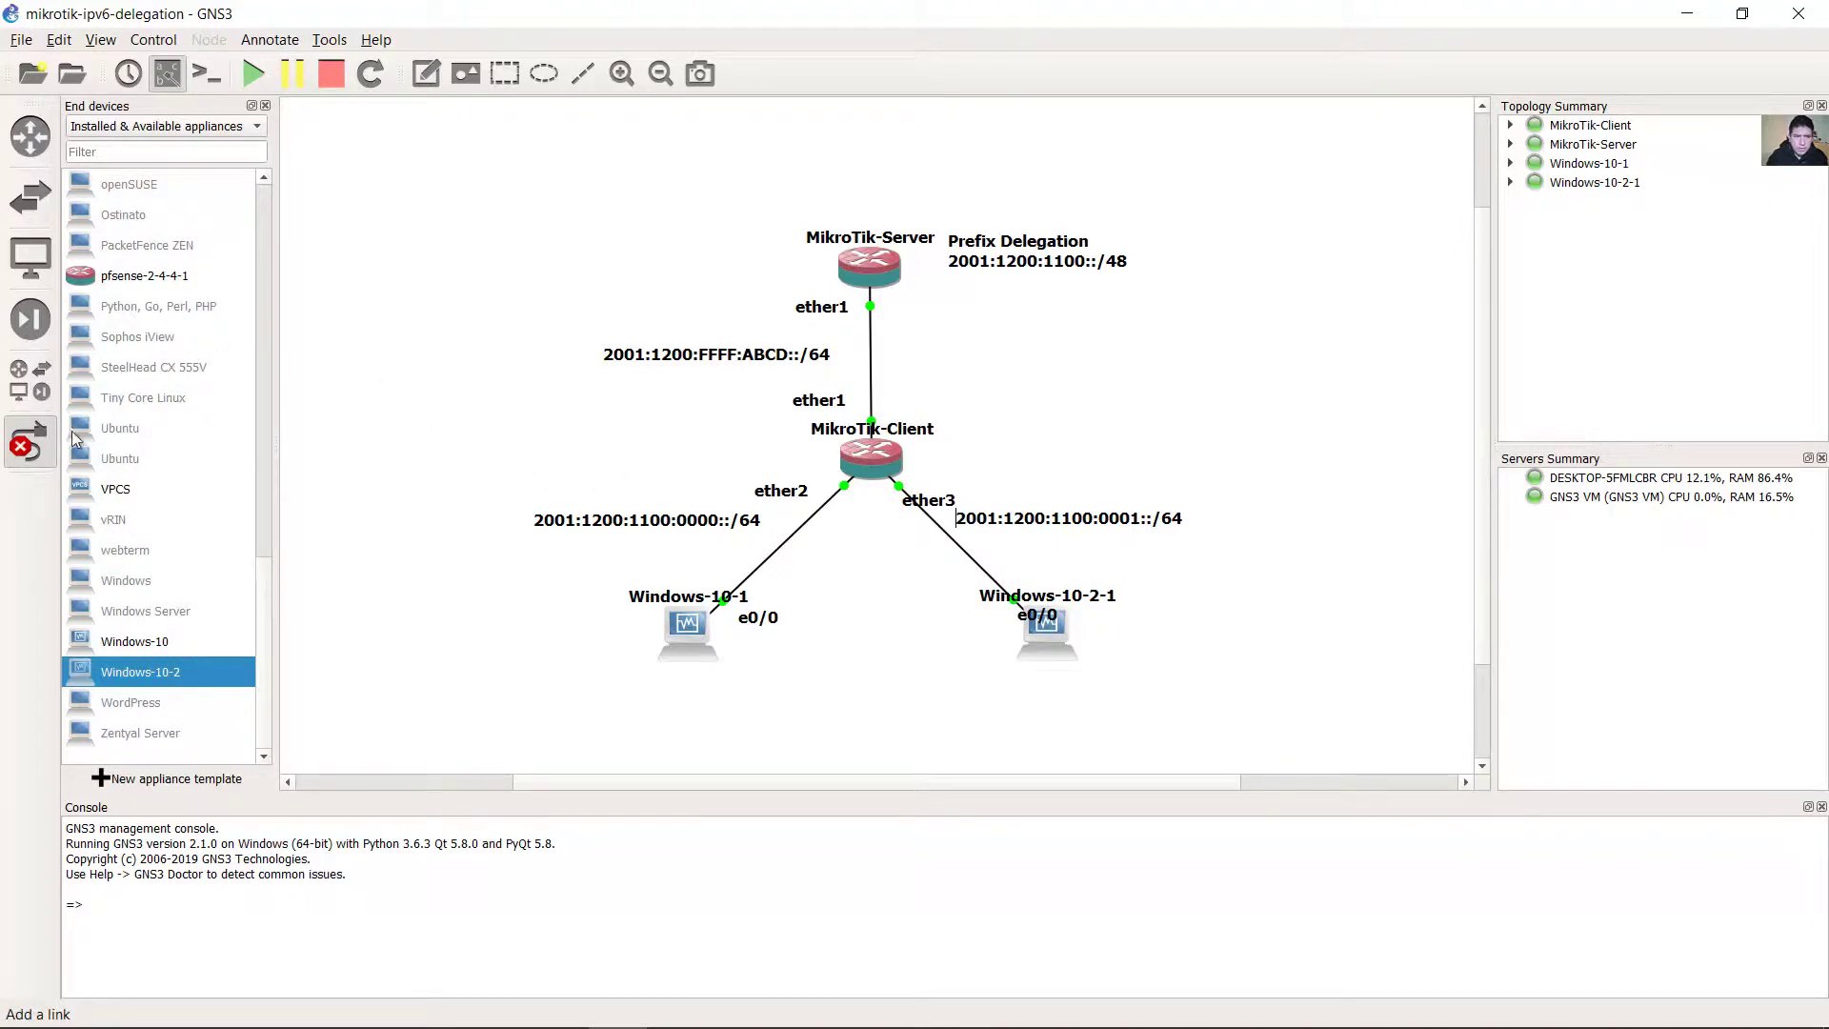
click(43, 441)
Move the new link's ether3 and e0/0 labels clear of the network address text and the Windows-10-2-1 node.
drag(928, 502, 959, 489)
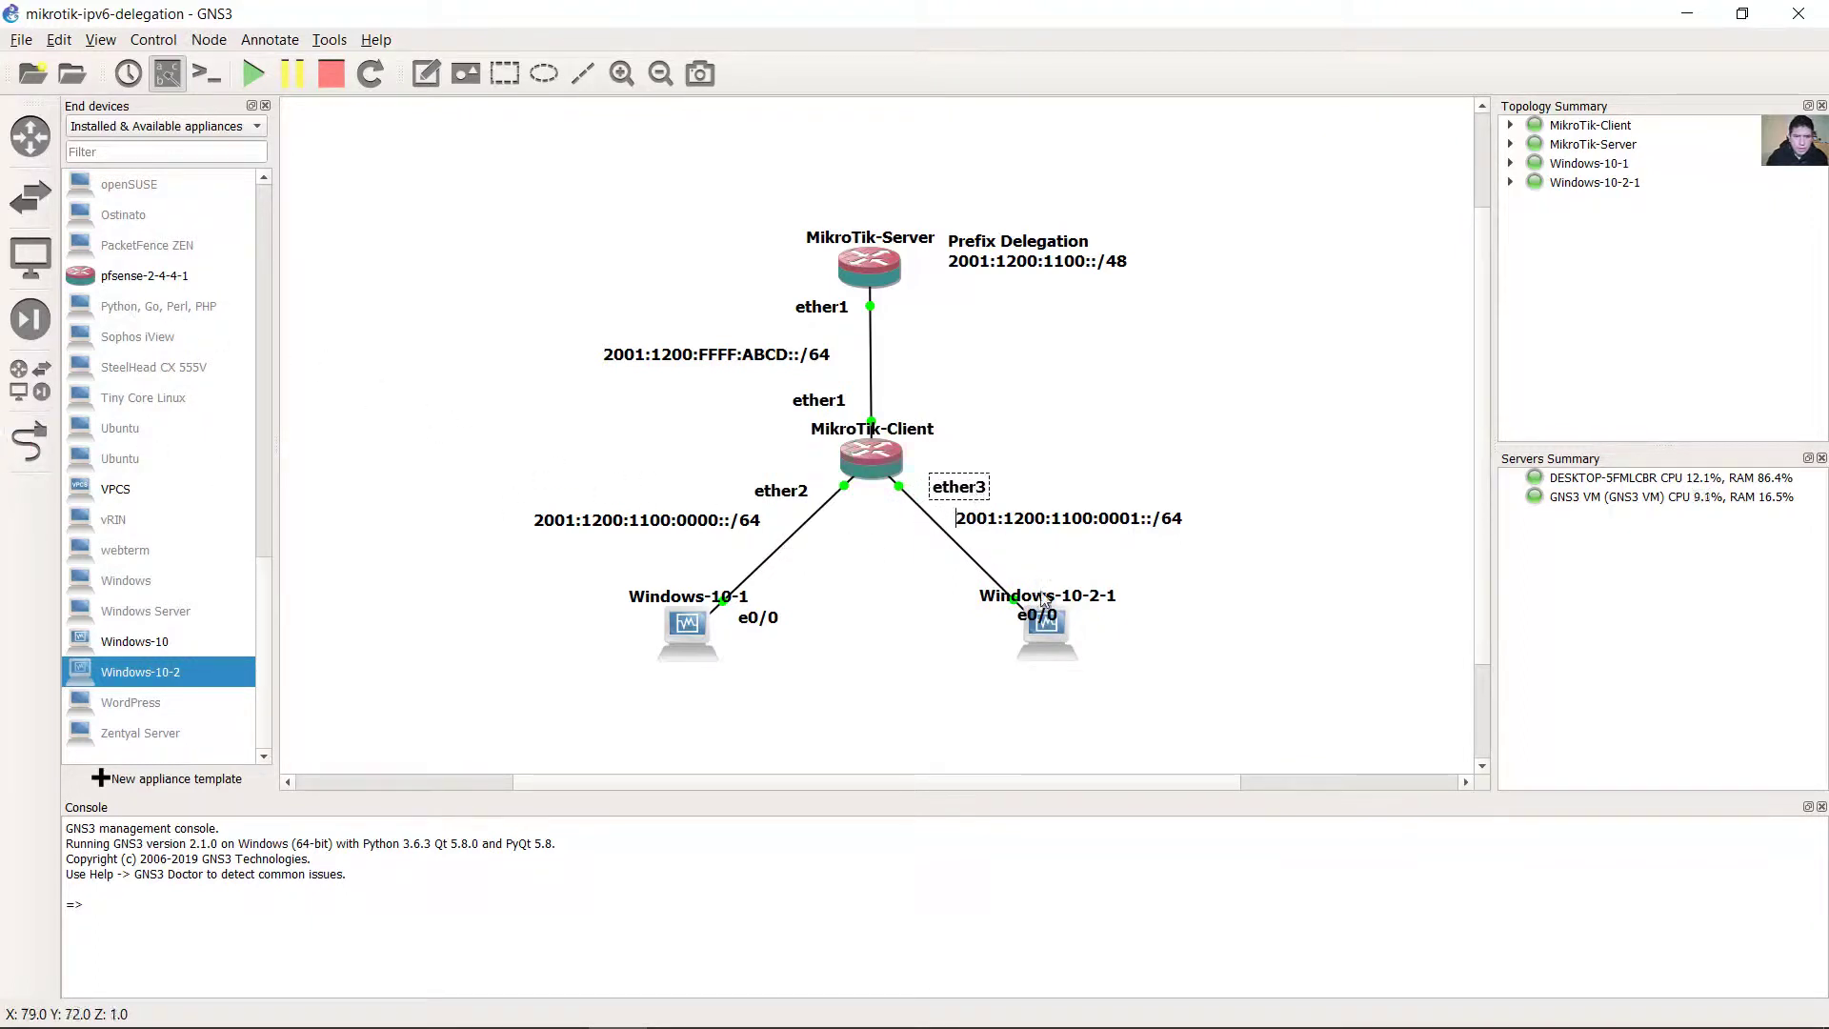
drag(1043, 600, 989, 606)
click(1214, 398)
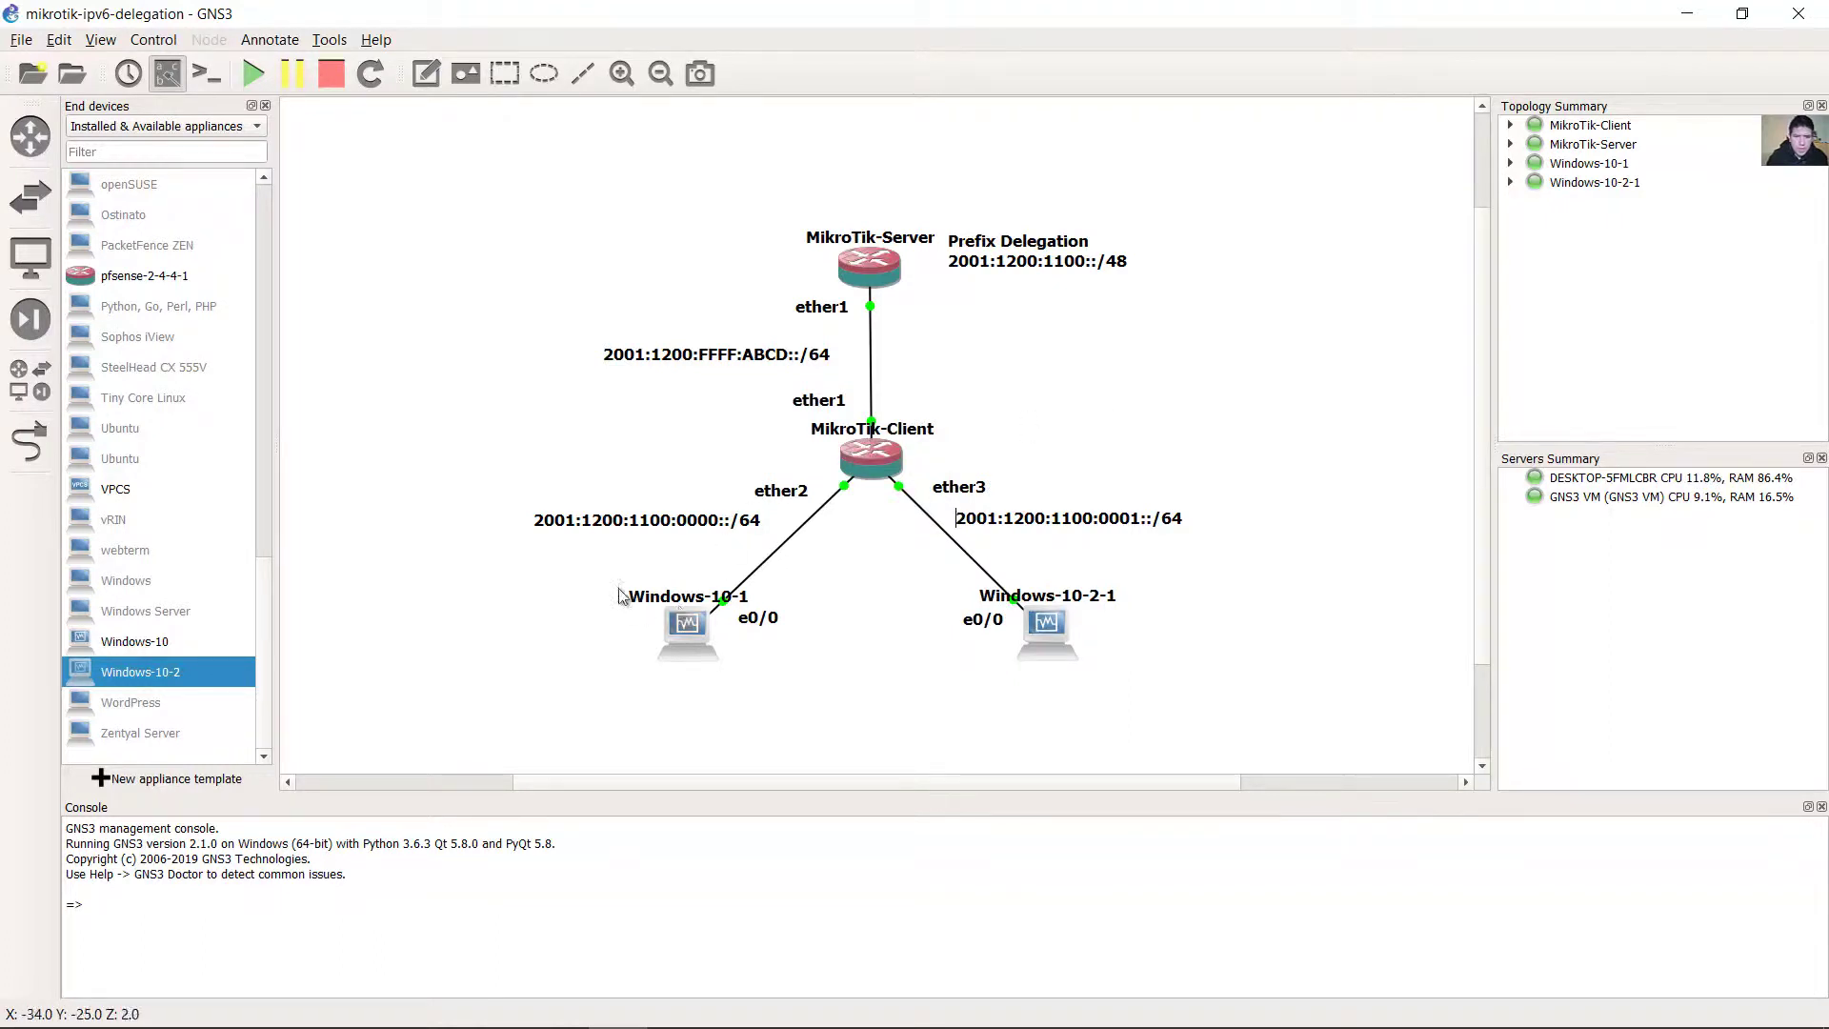
Return to the Windows-10 VM and close the client router's open configuration windows in WinBox.
drag(597, 558, 719, 666)
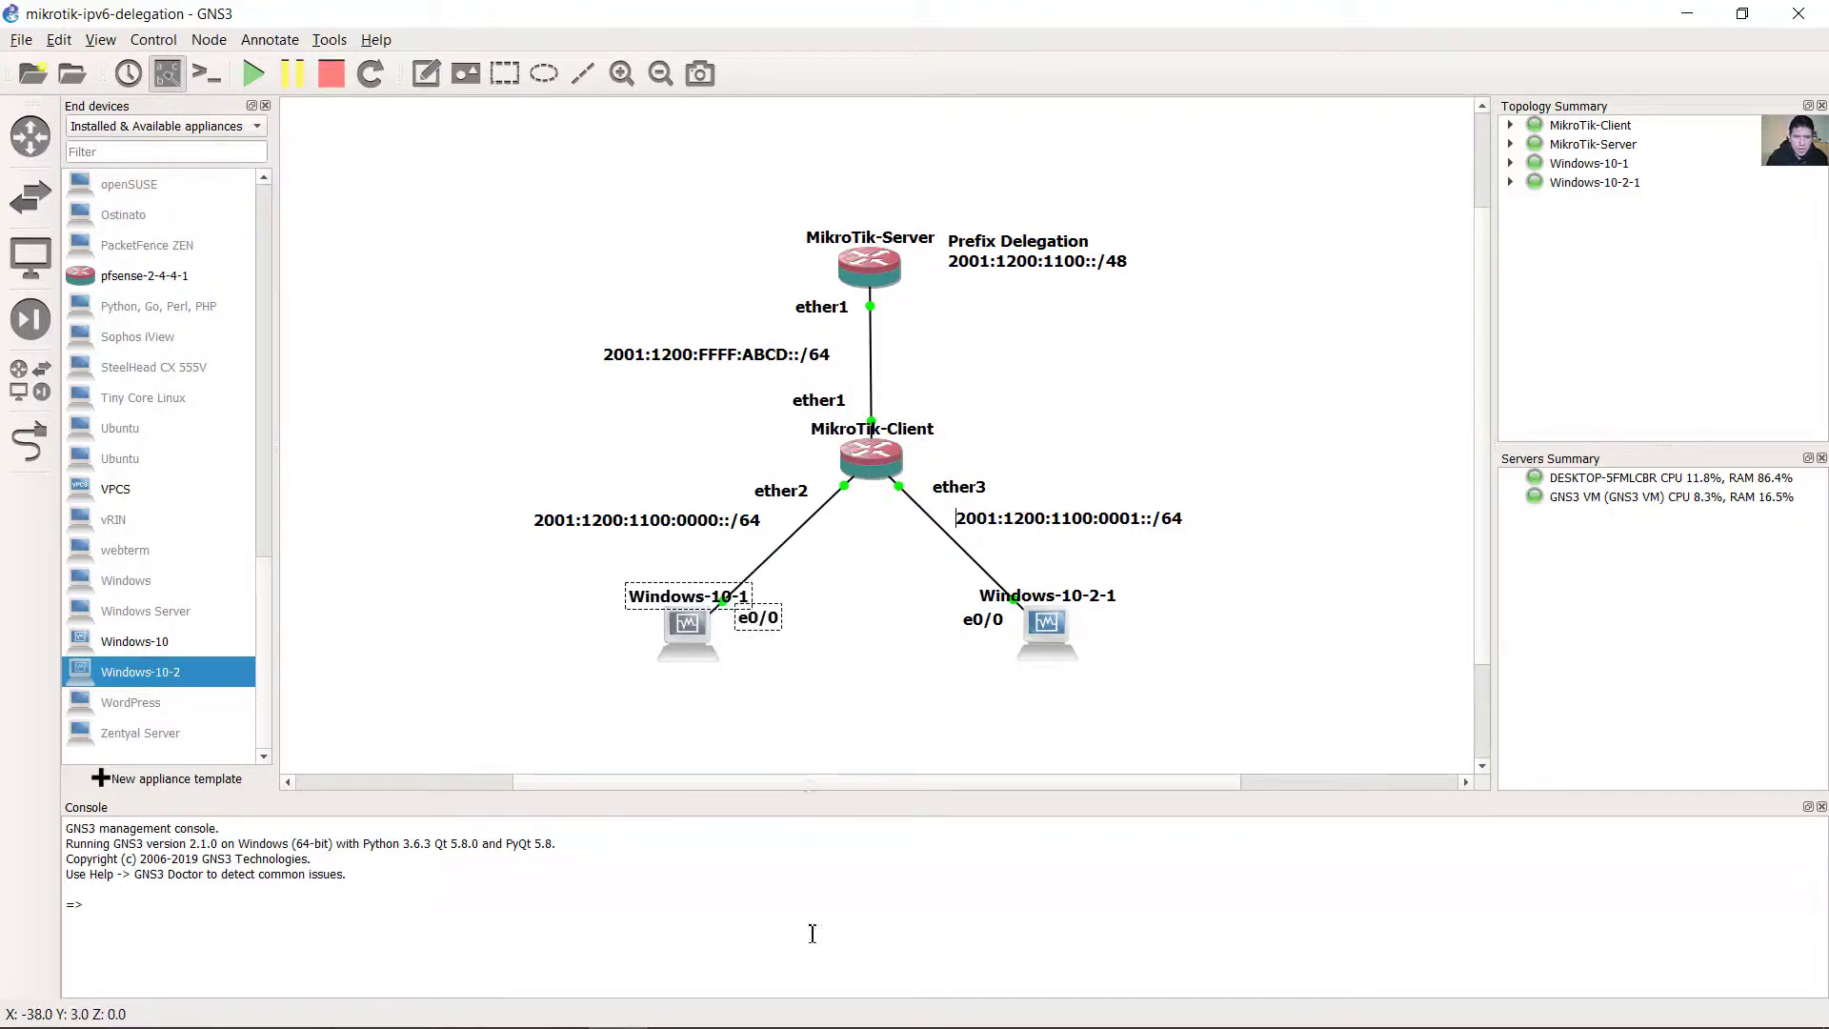
mouse_move(842, 1003)
mouse_move(733, 1005)
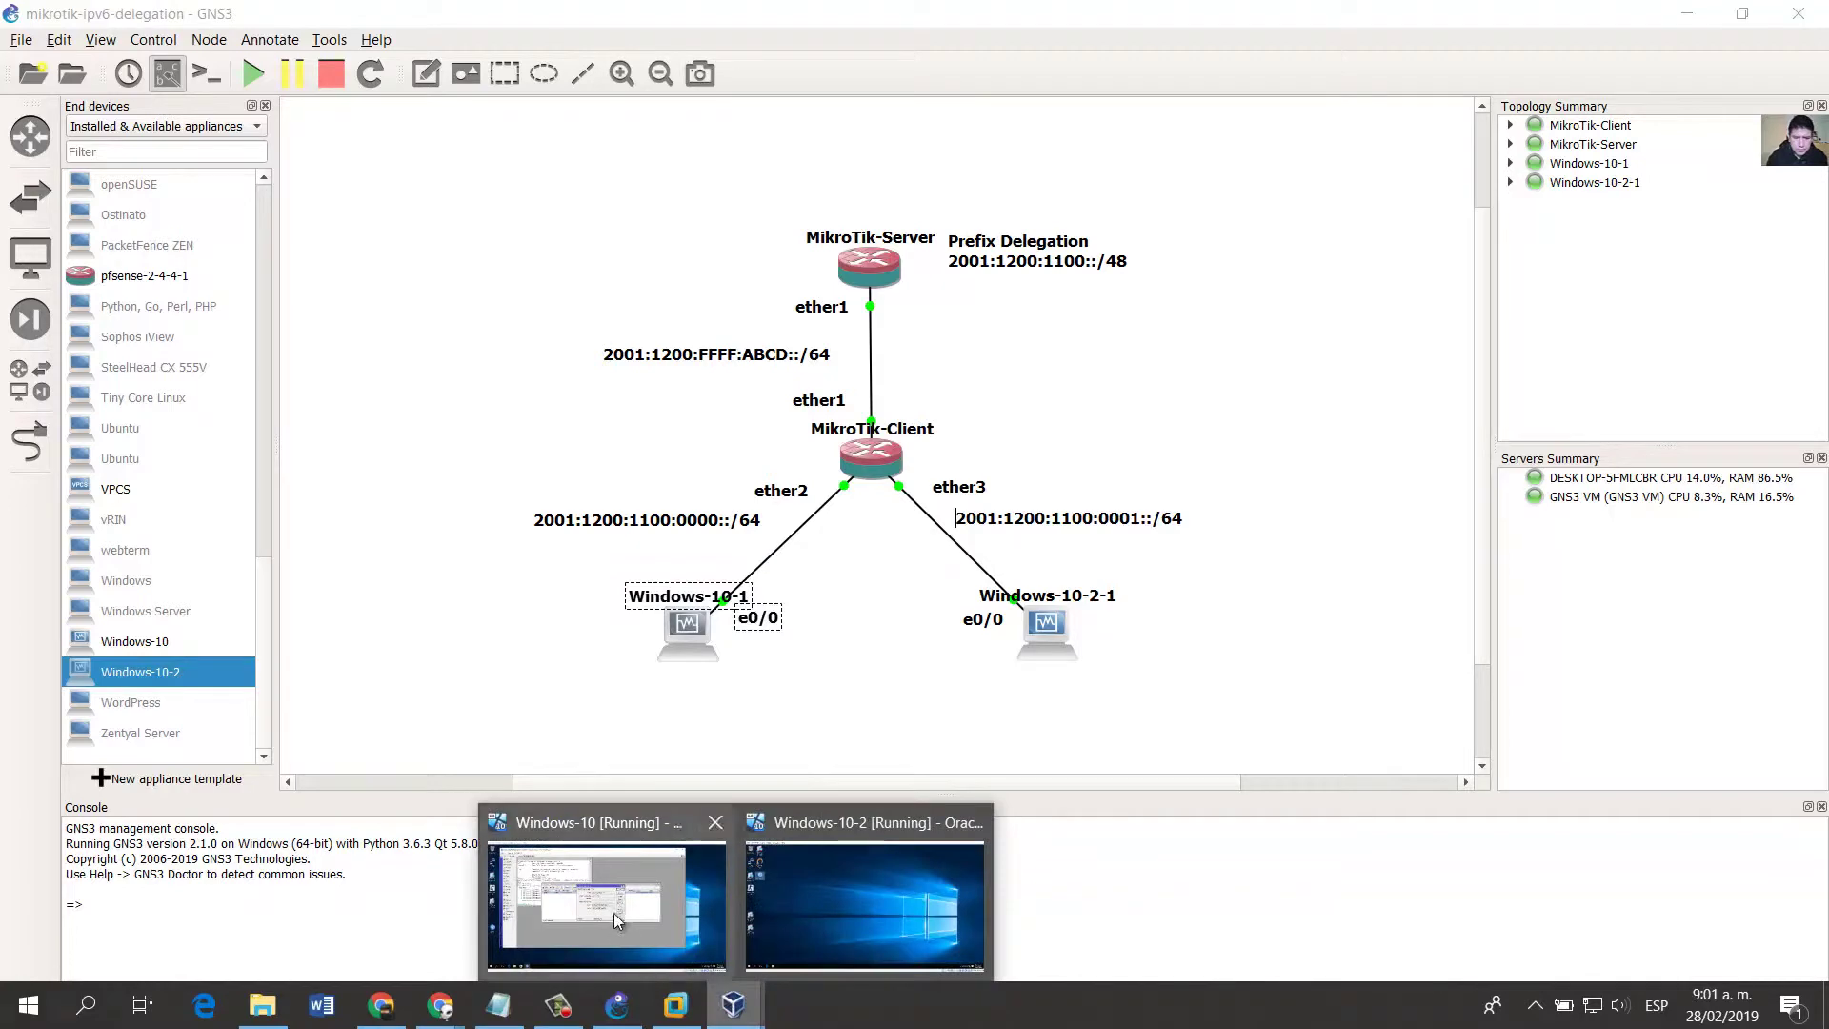
click(612, 872)
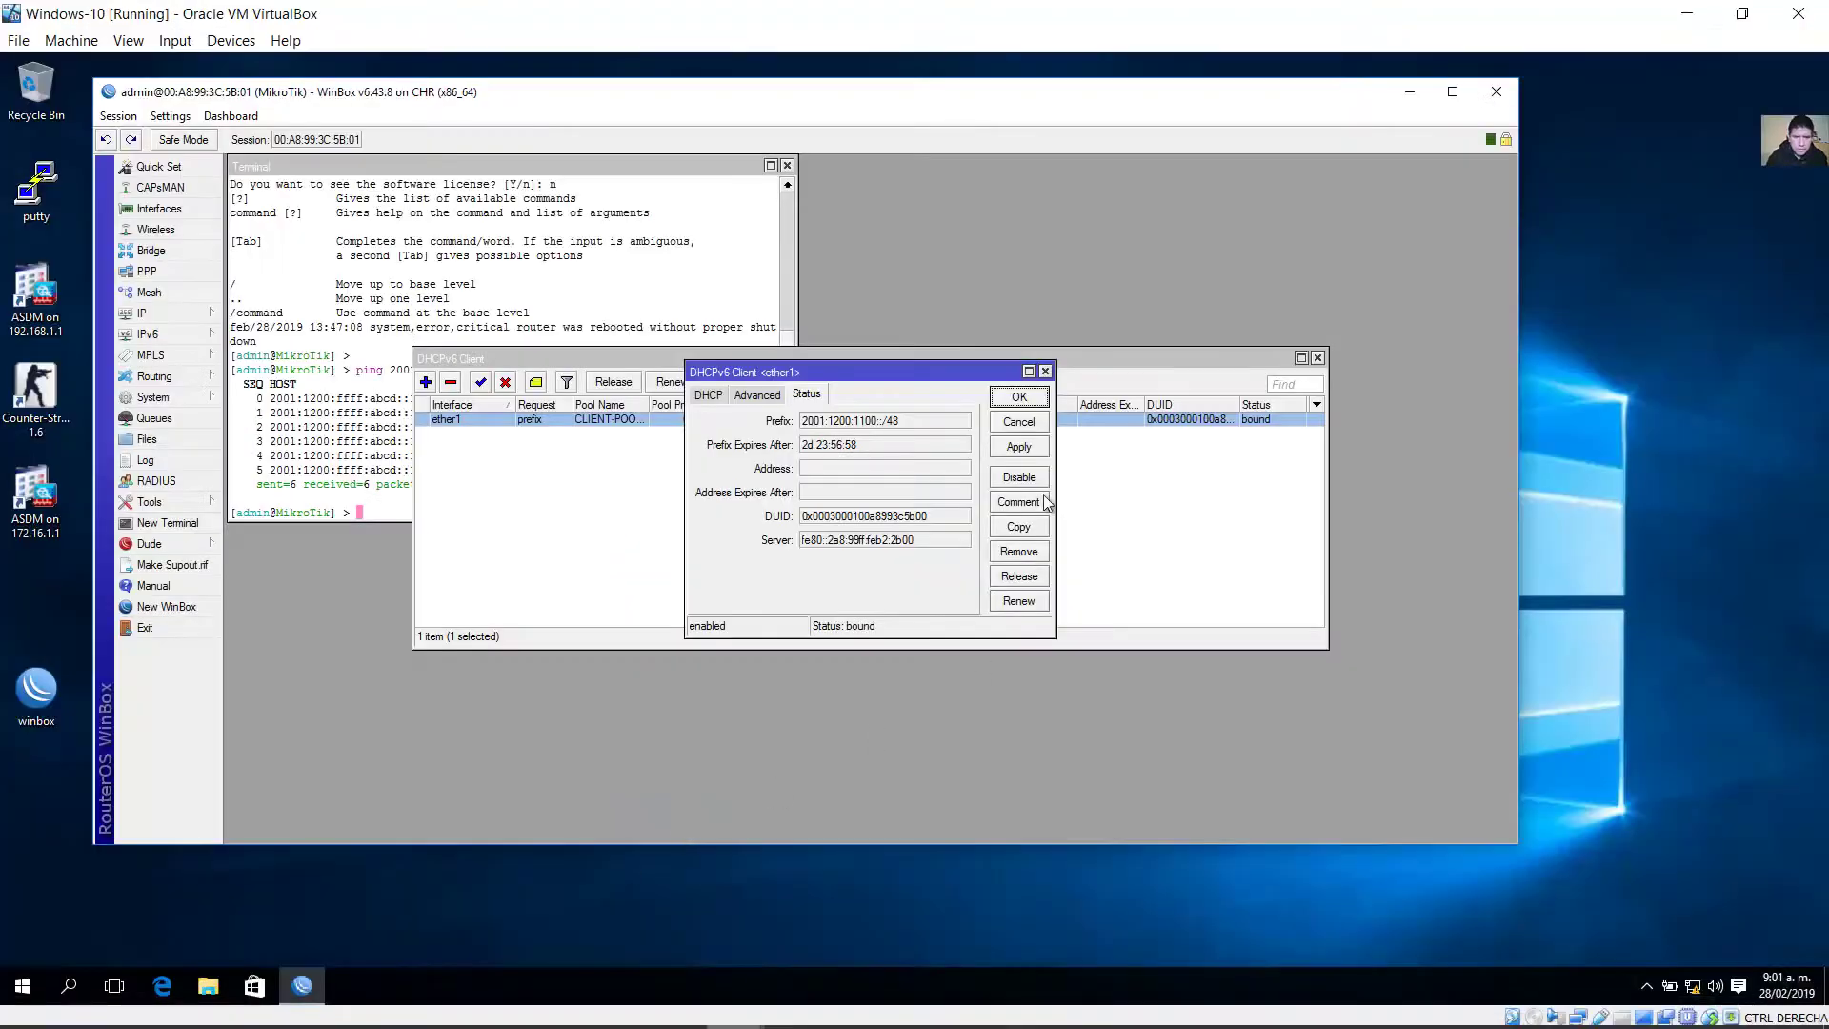
click(1019, 396)
click(1317, 357)
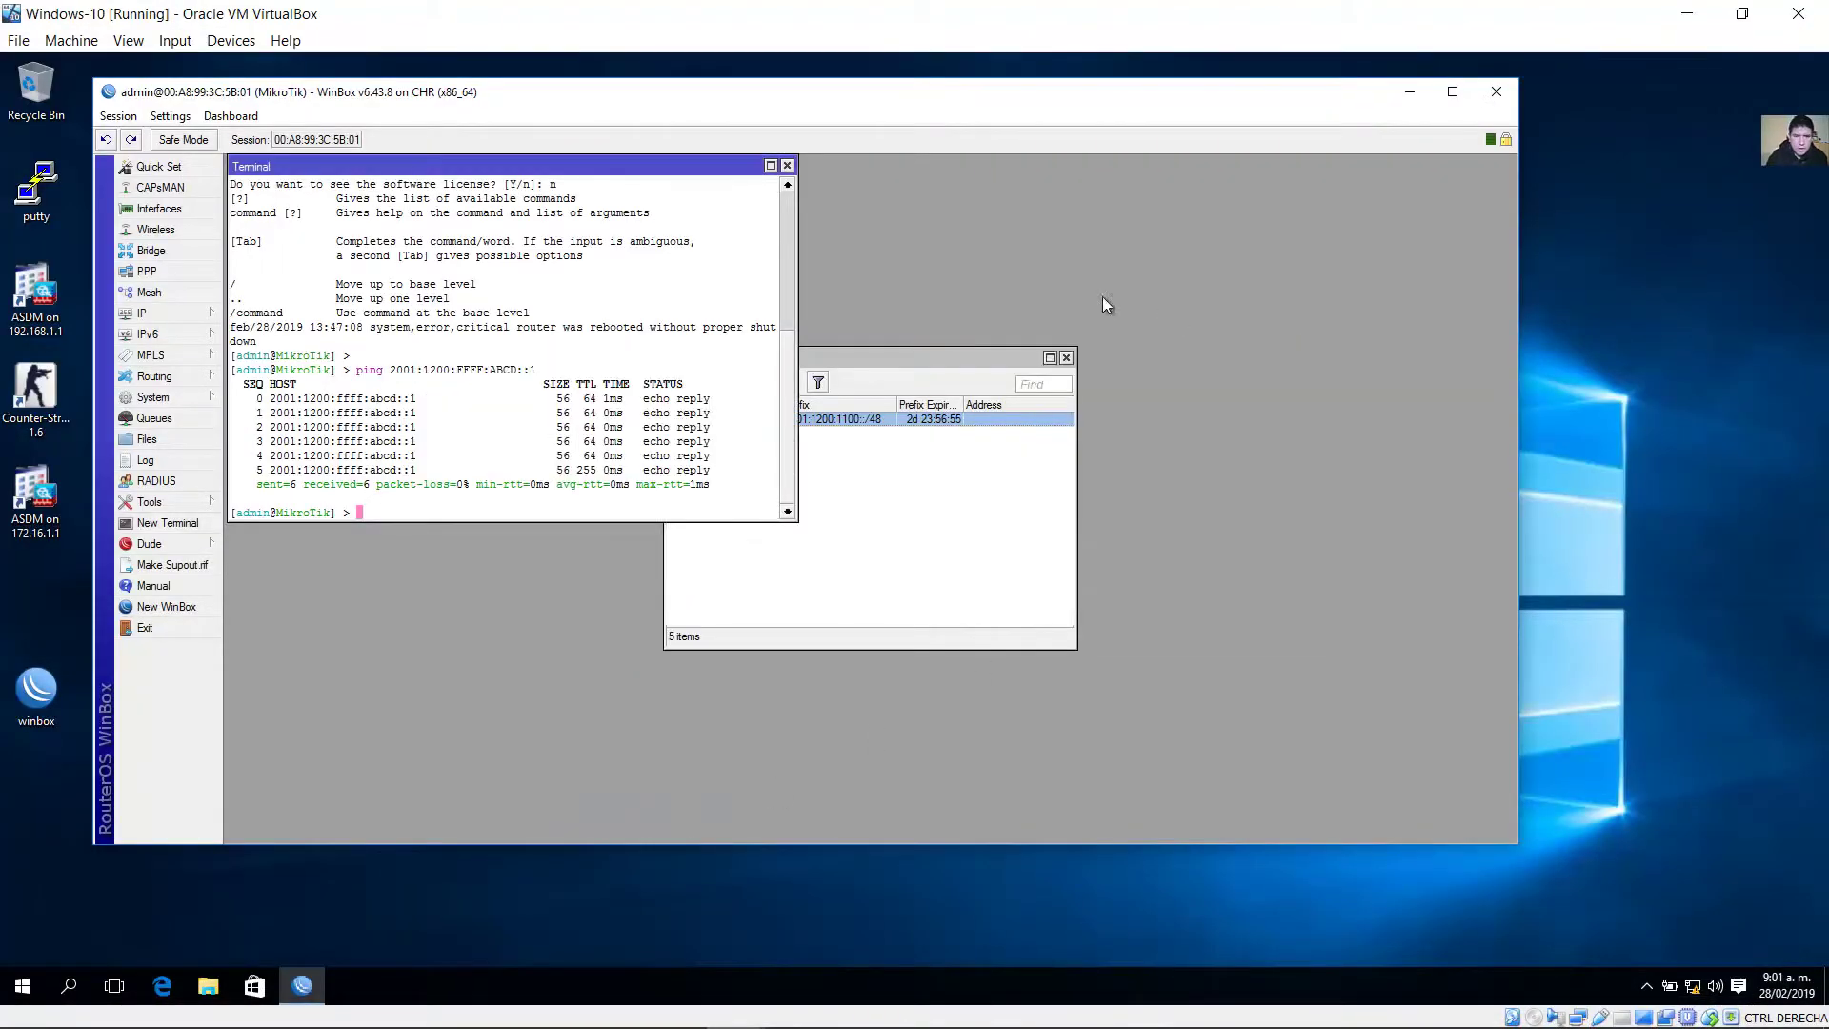
click(1066, 357)
Open the client router's IPv6 address list and start a new address entry.
click(181, 333)
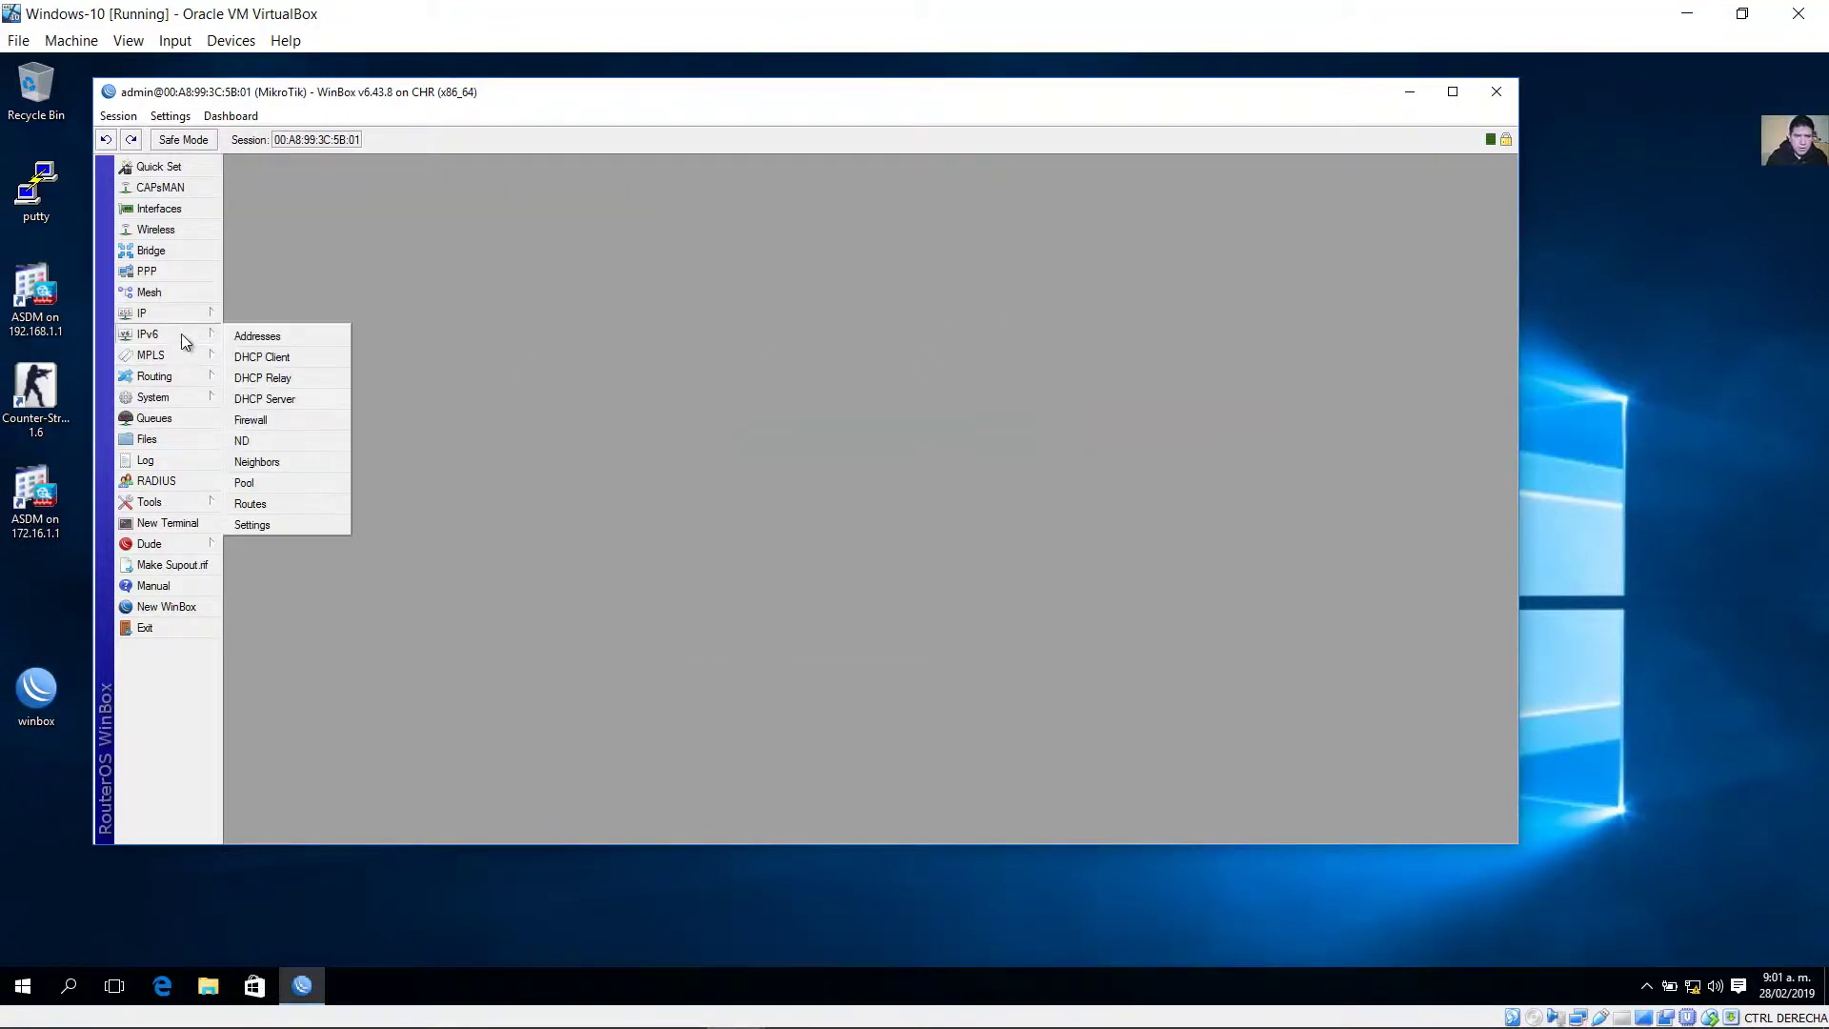
click(278, 341)
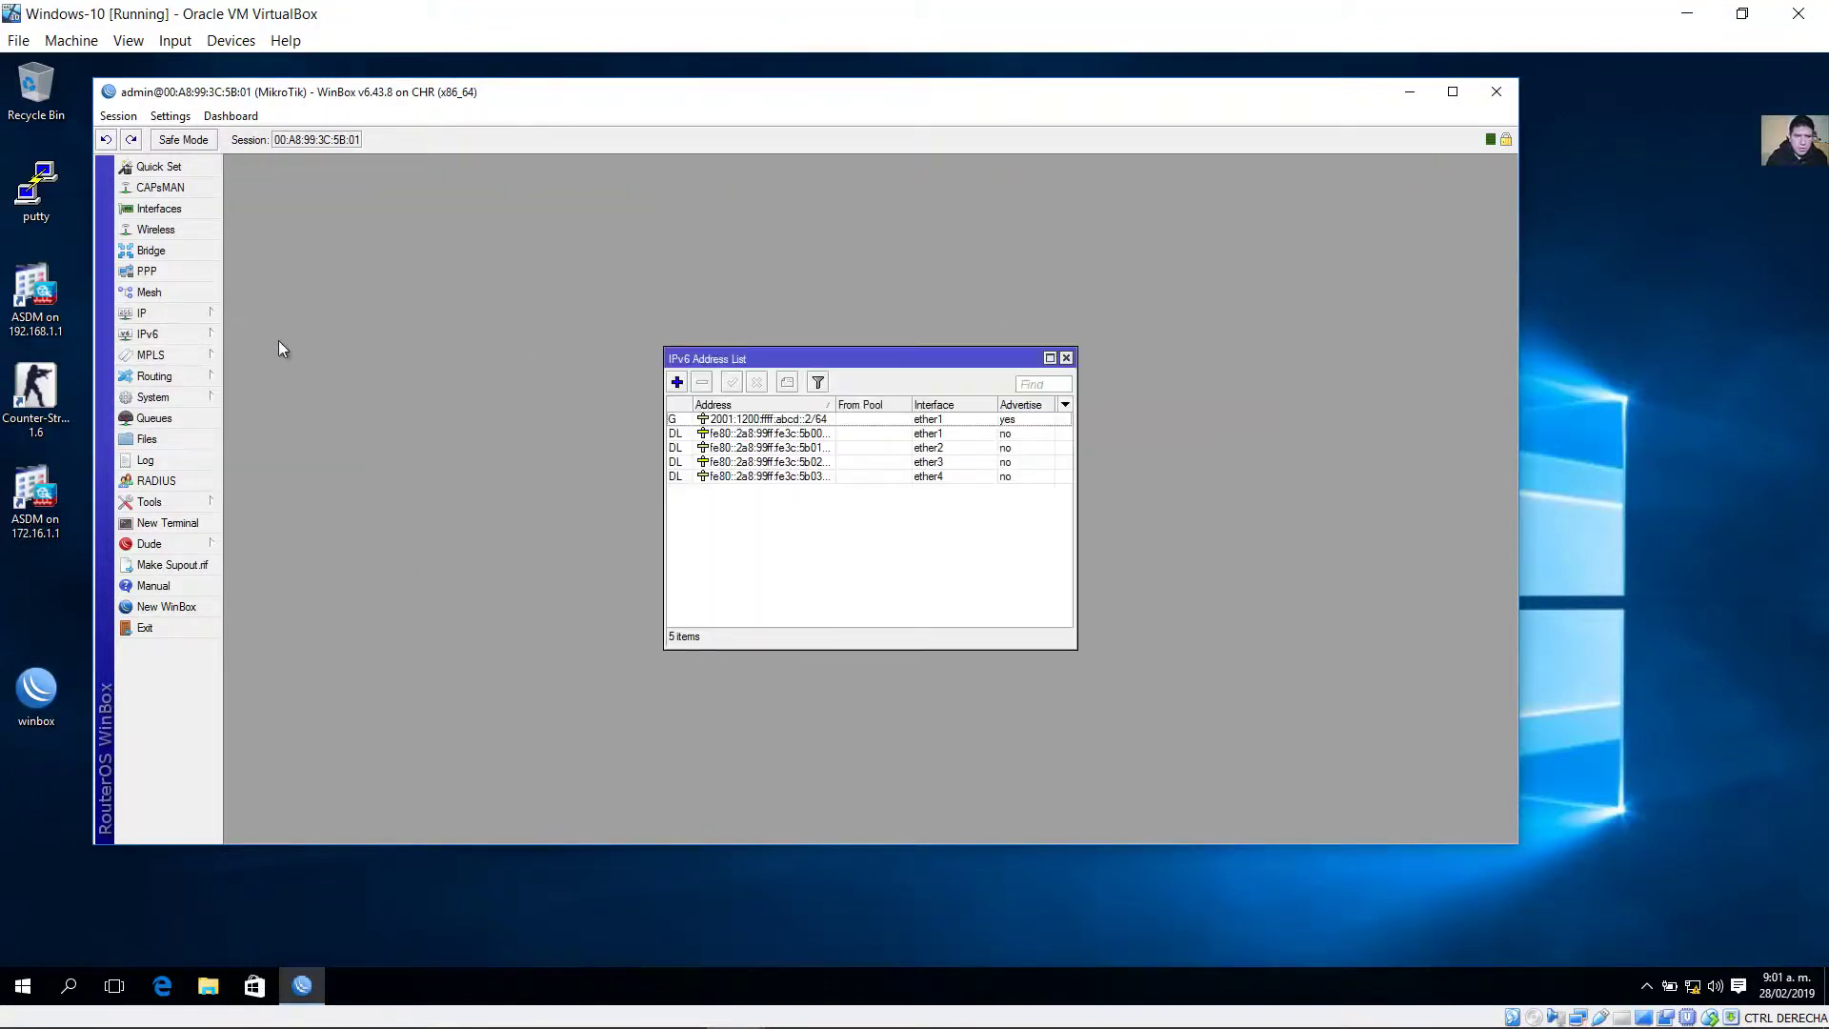
click(676, 382)
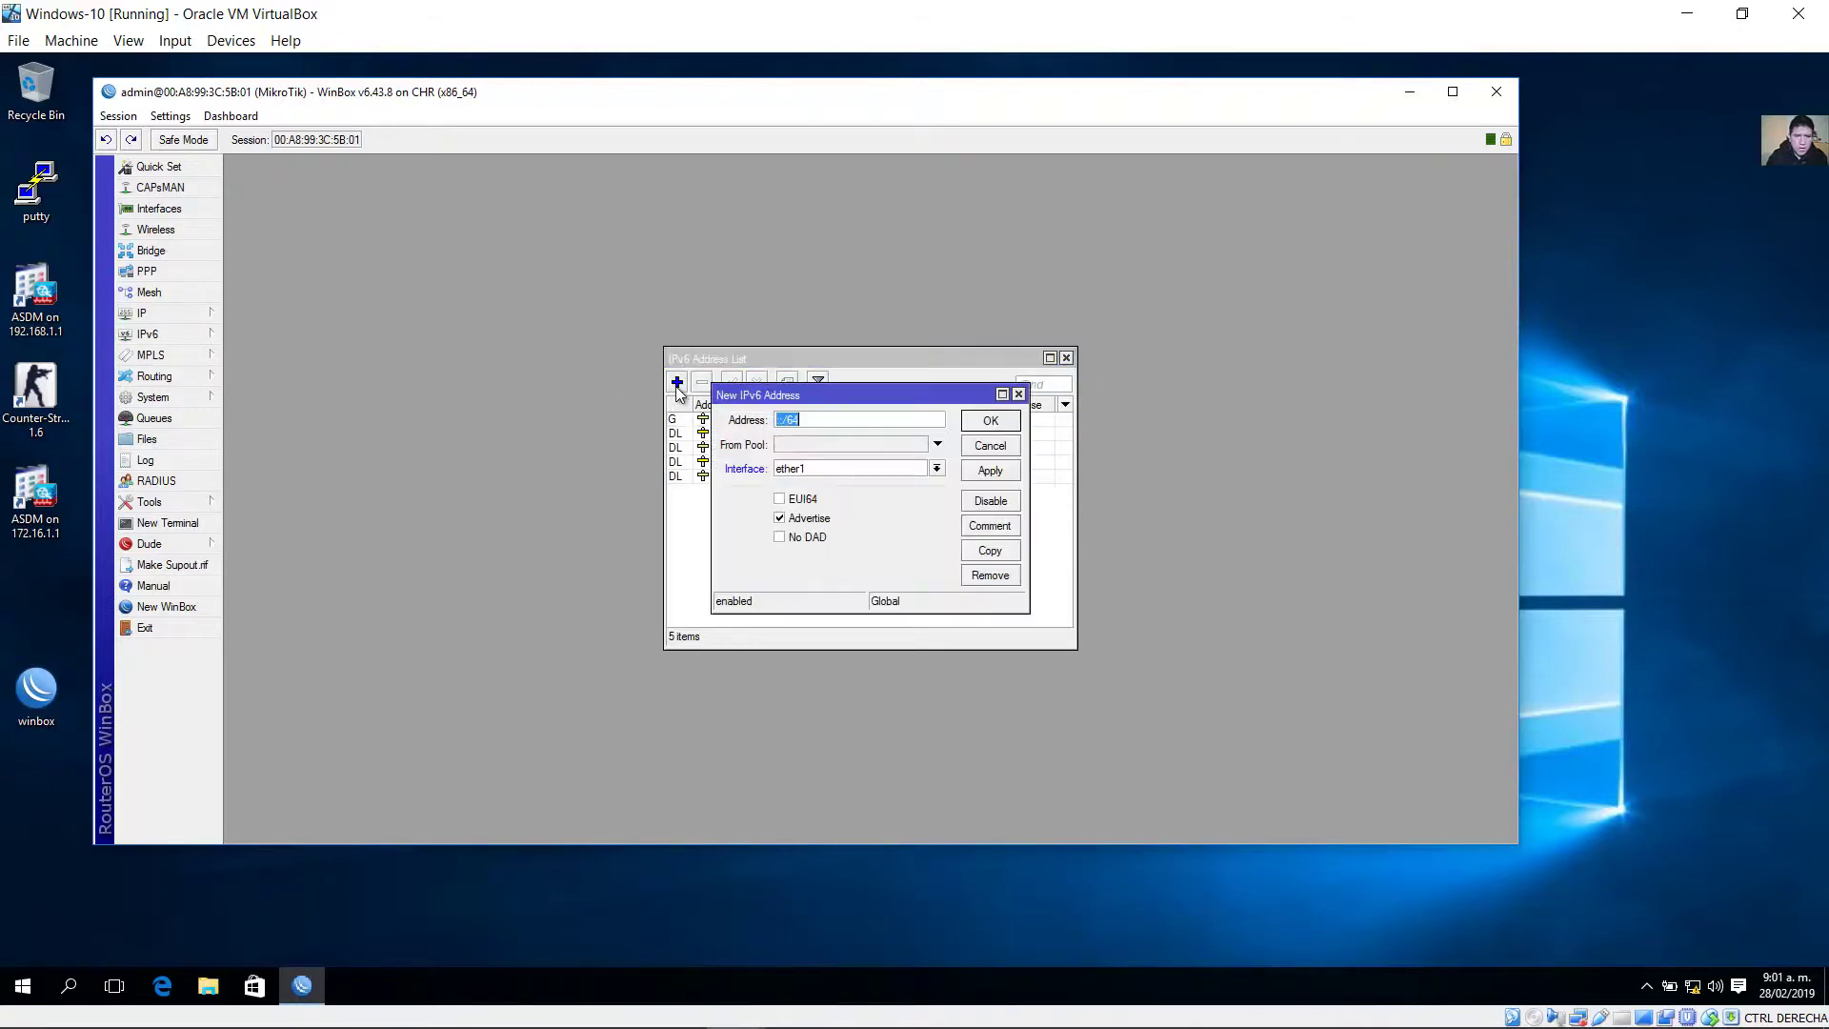
Switch to GNS3 and check which network is planned for MikroTik-Client's ether2.
mouse_move(514, 948)
click(616, 1005)
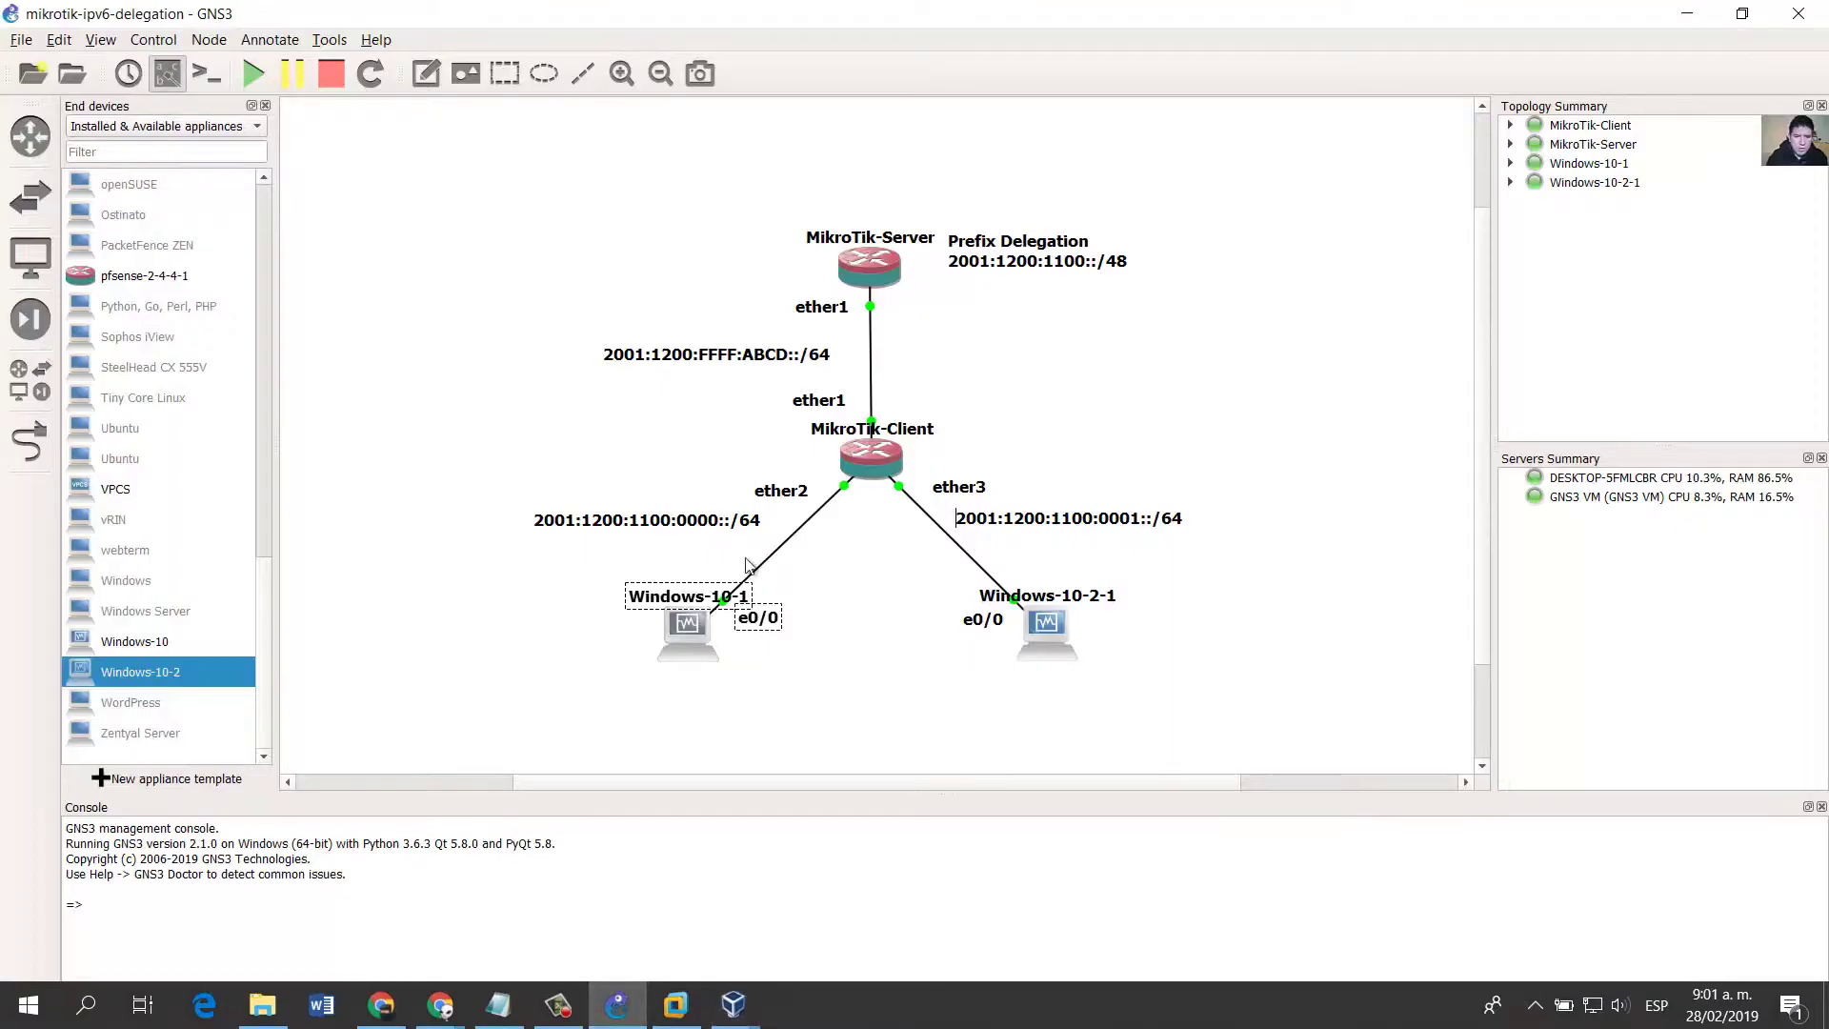
click(776, 487)
click(697, 524)
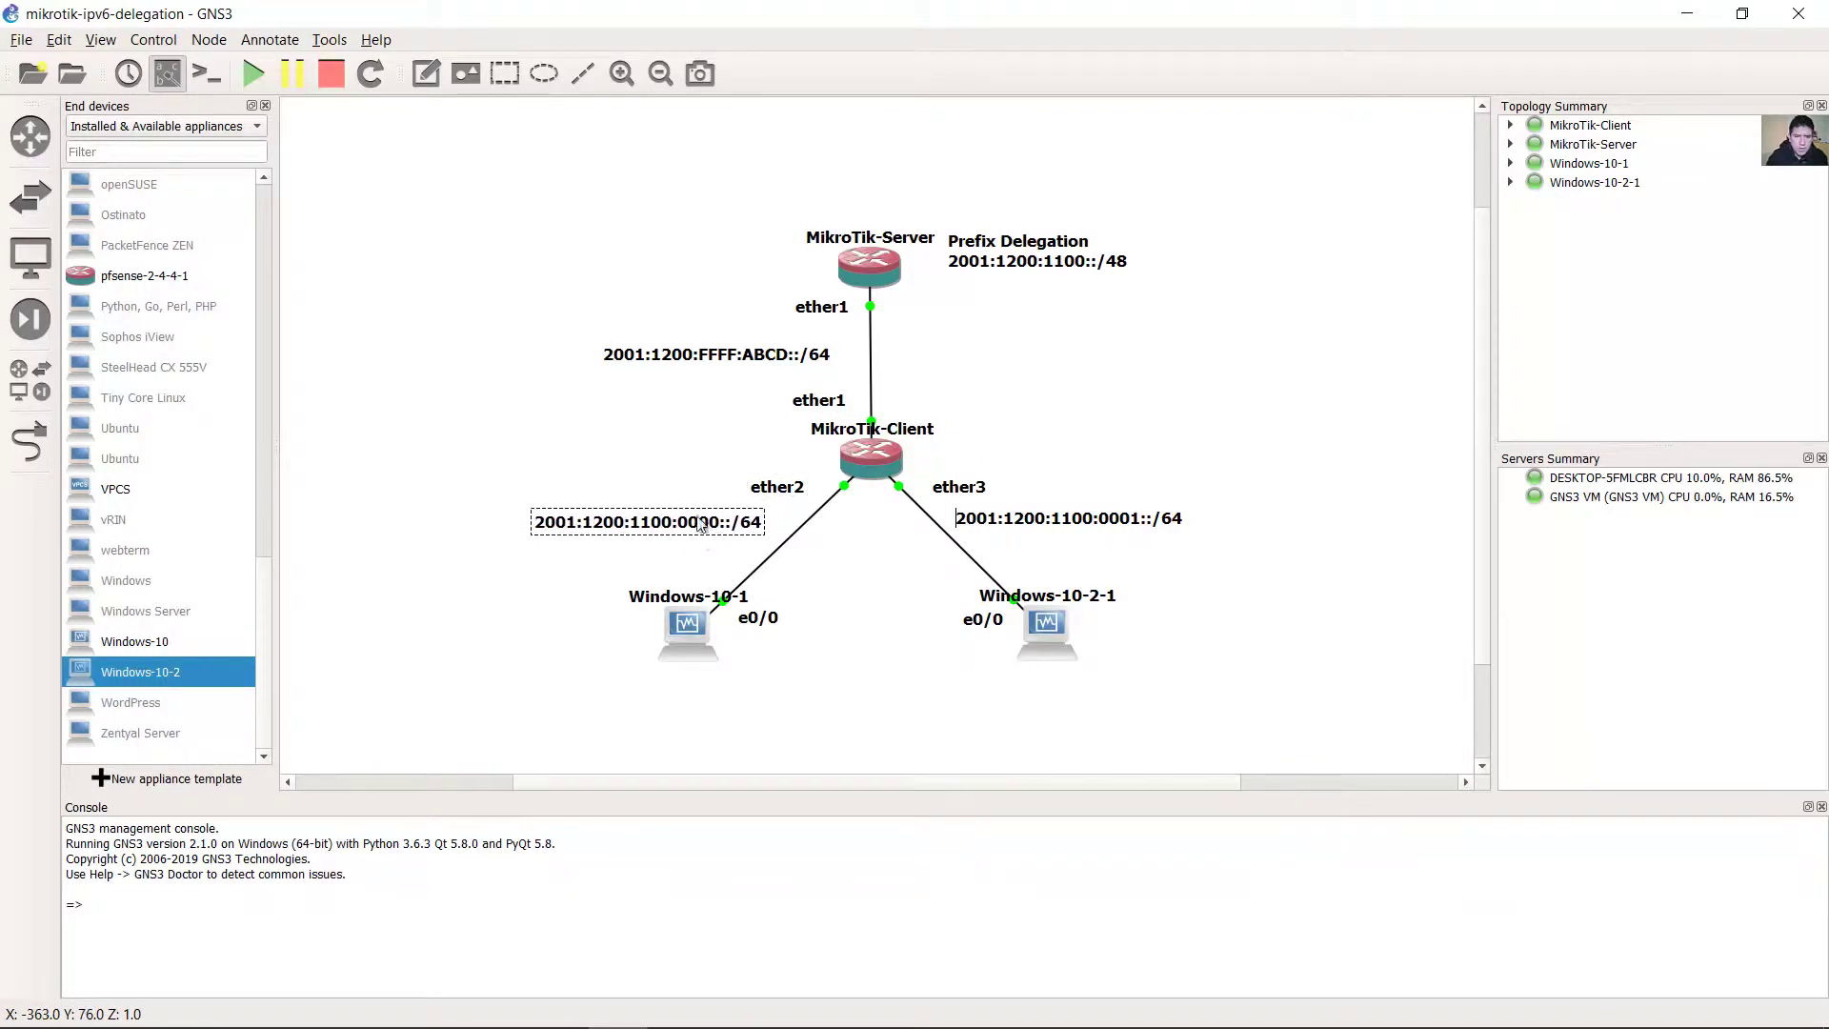
Return to the Windows-10 VM and set the new IPv6 address's interface to ether2.
mouse_move(716, 1007)
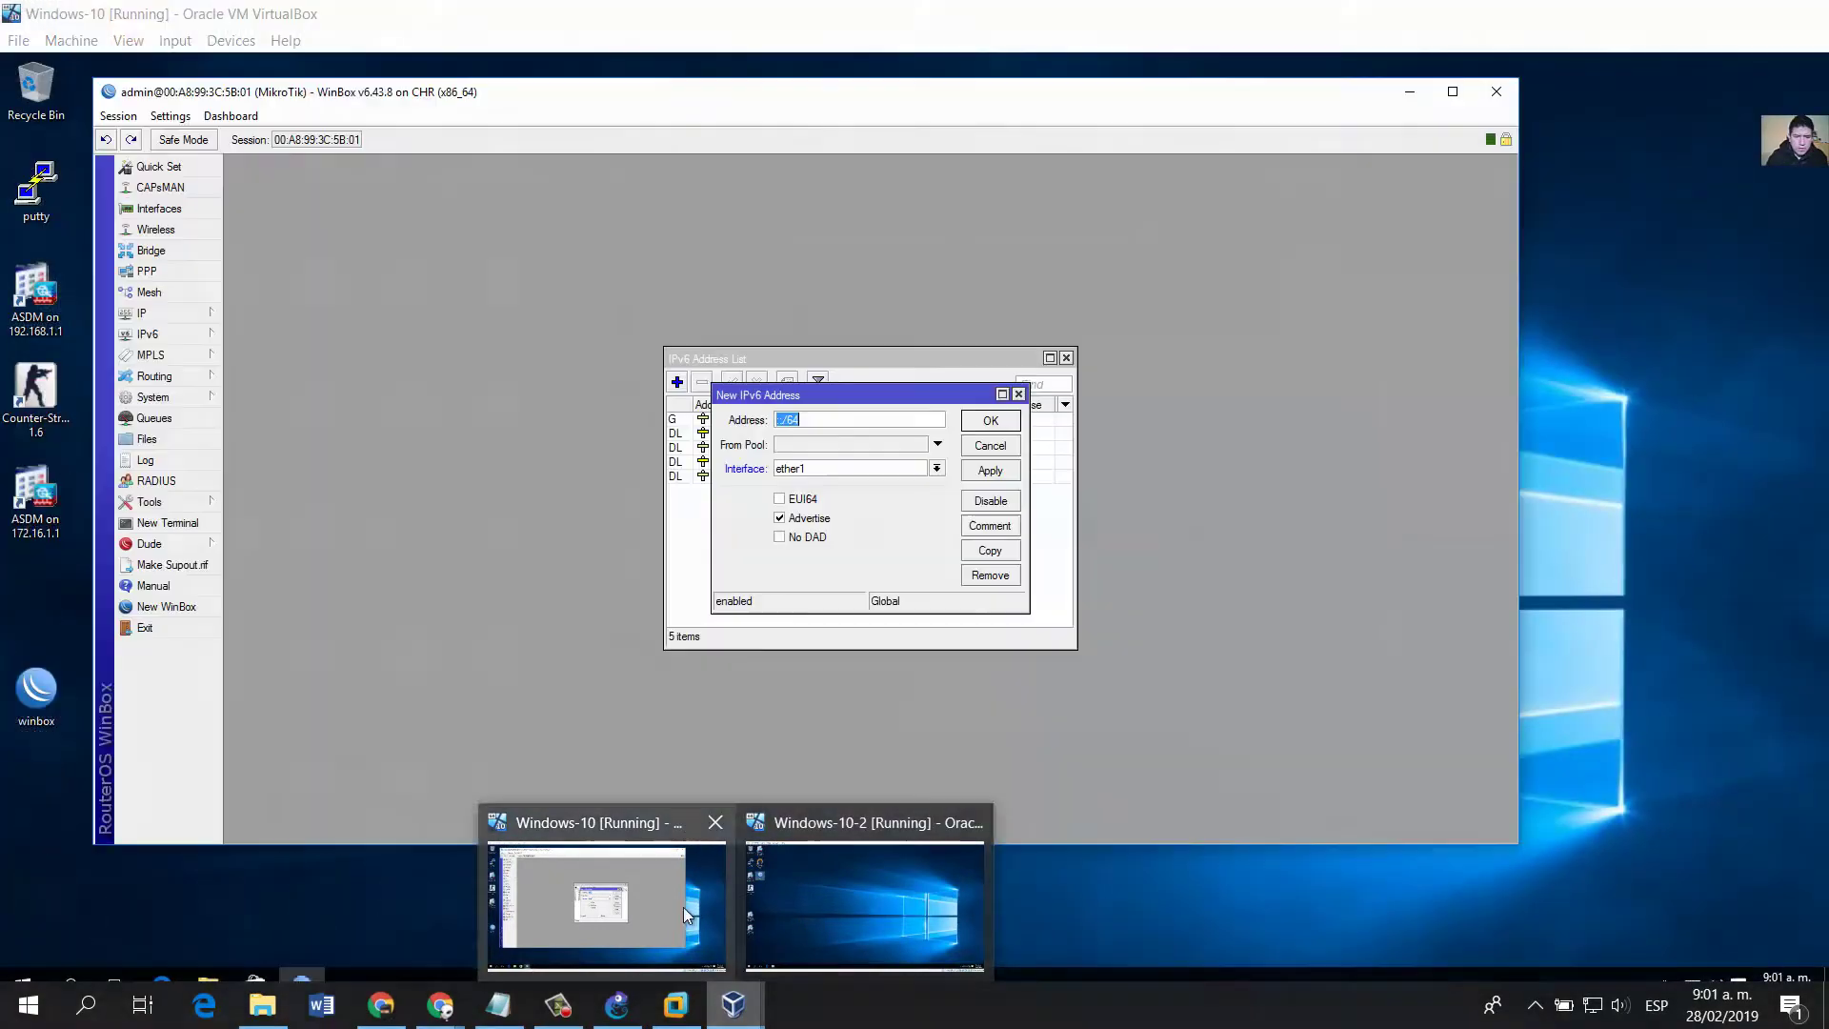
click(683, 907)
click(782, 419)
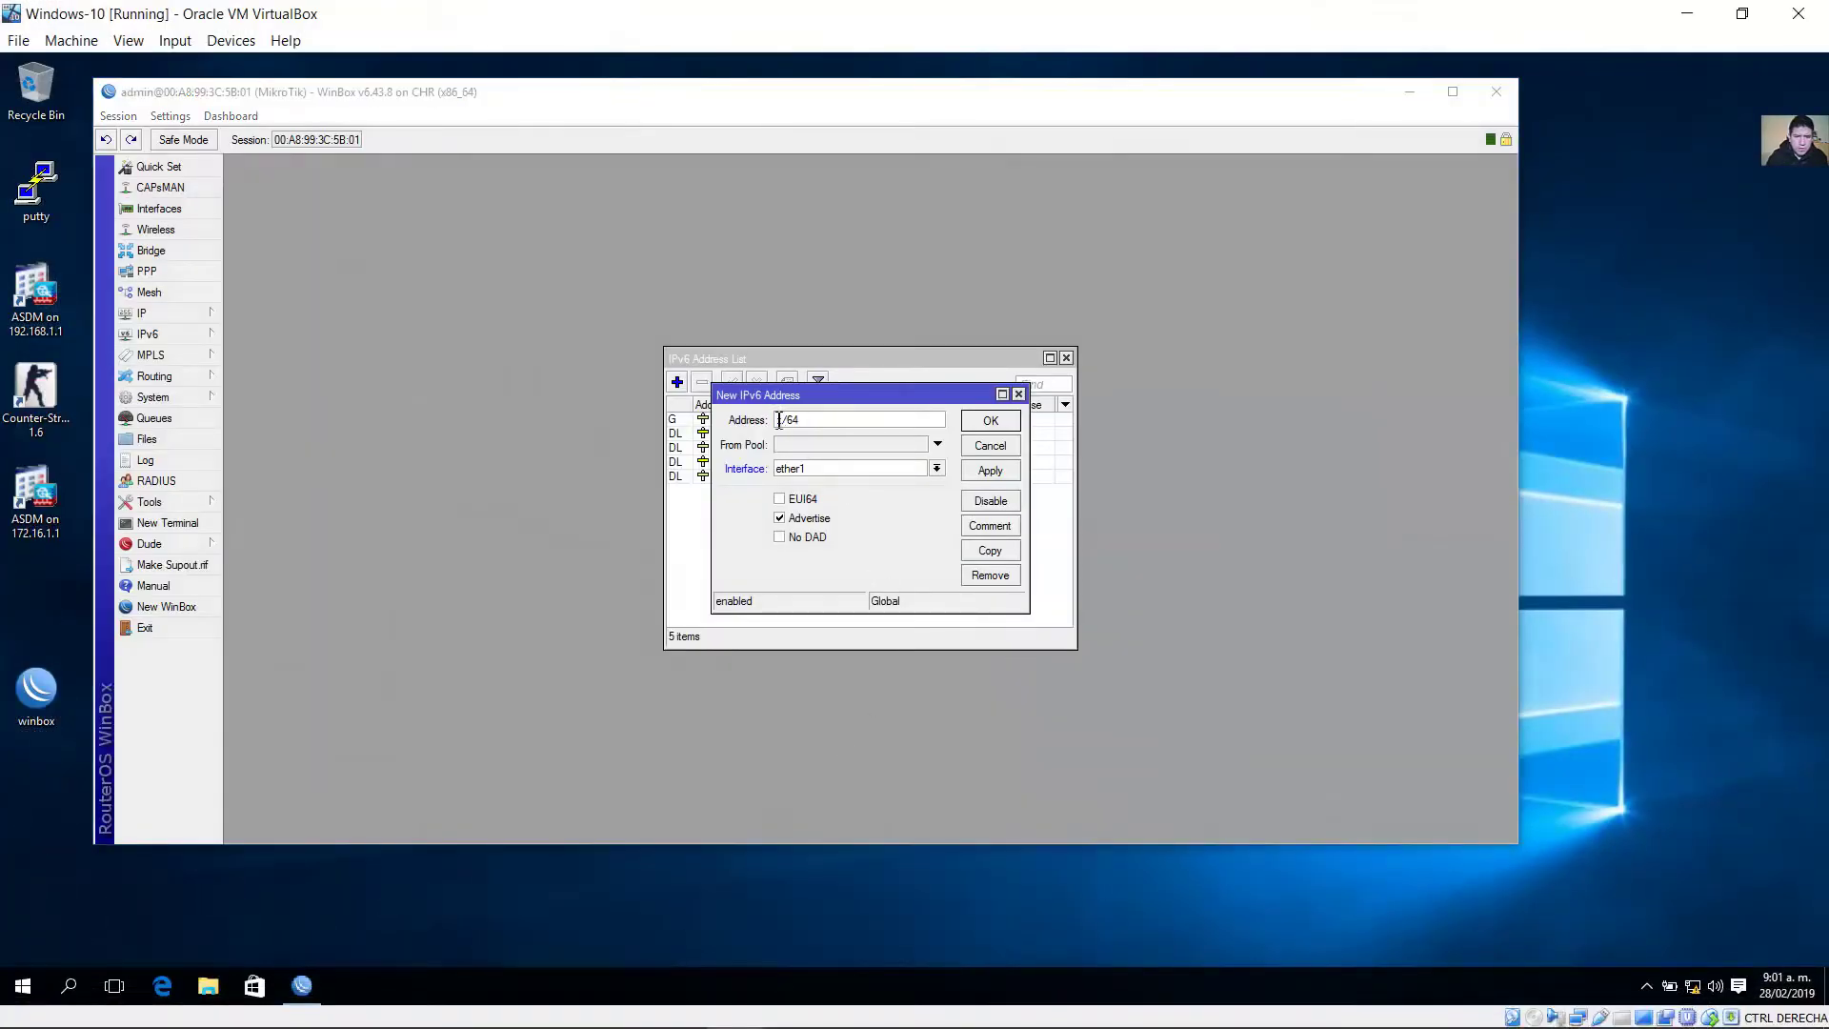
click(936, 468)
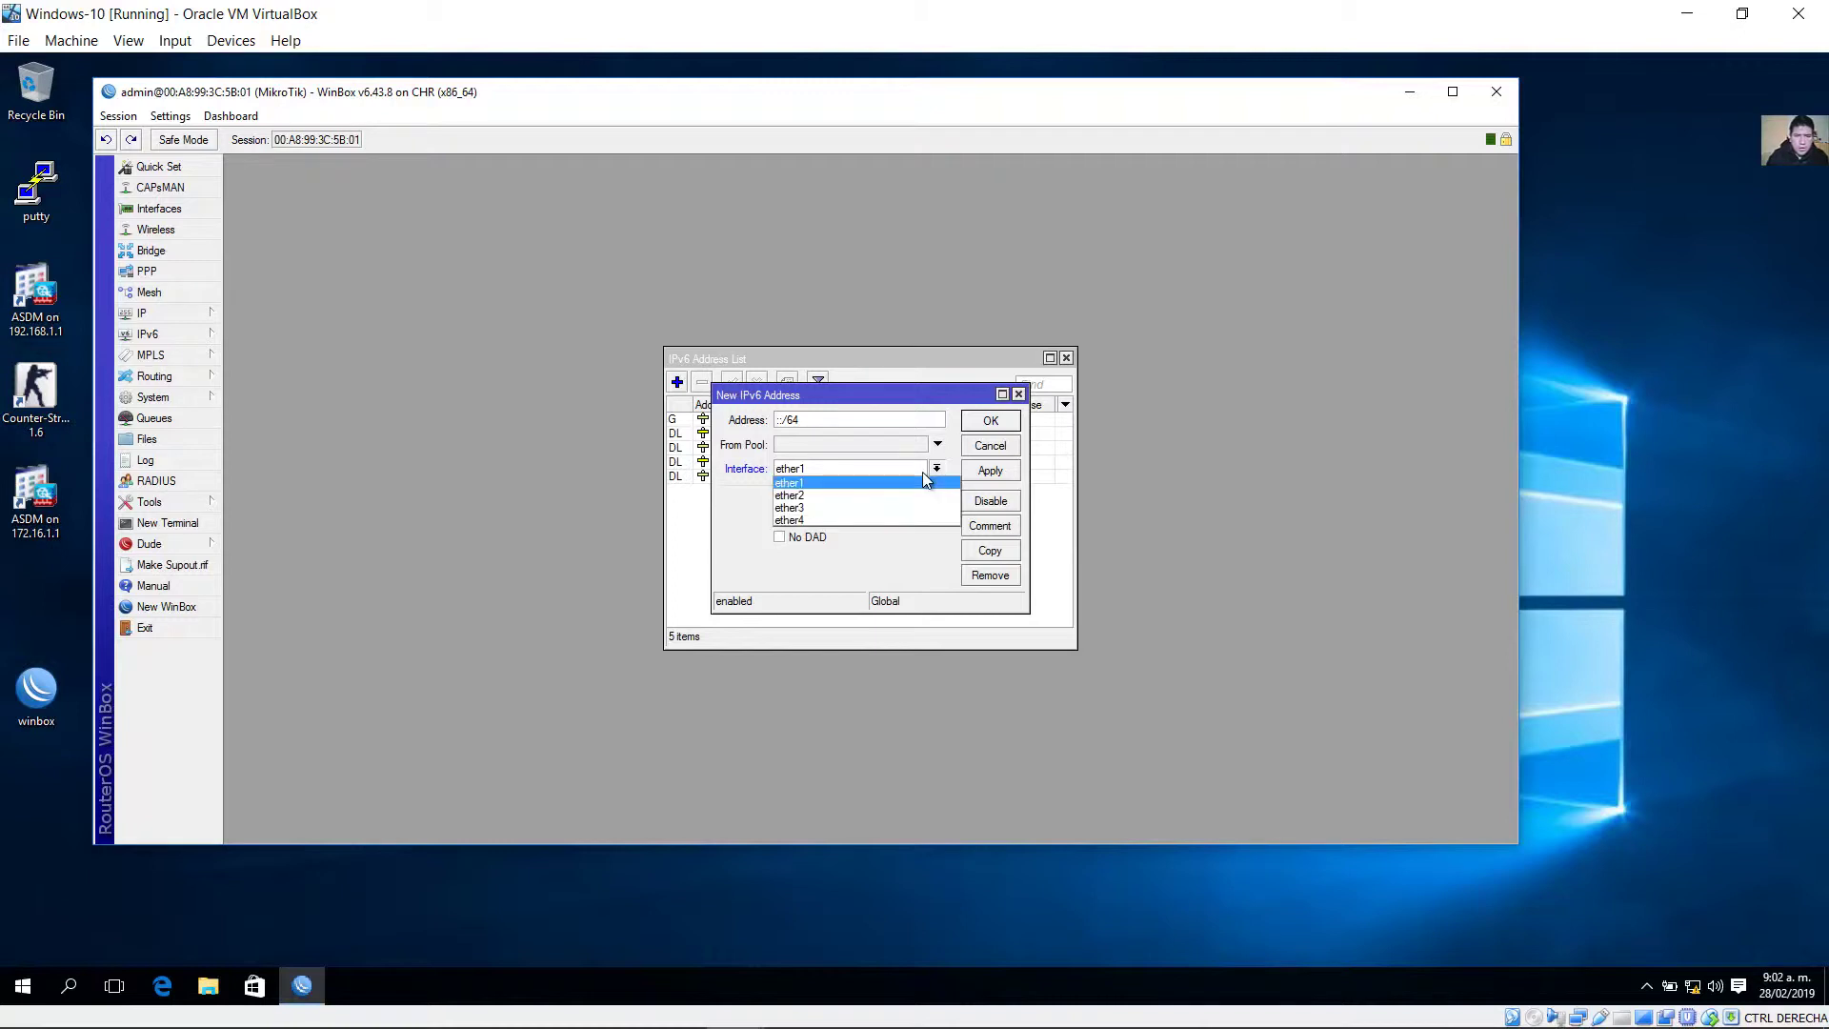
click(844, 497)
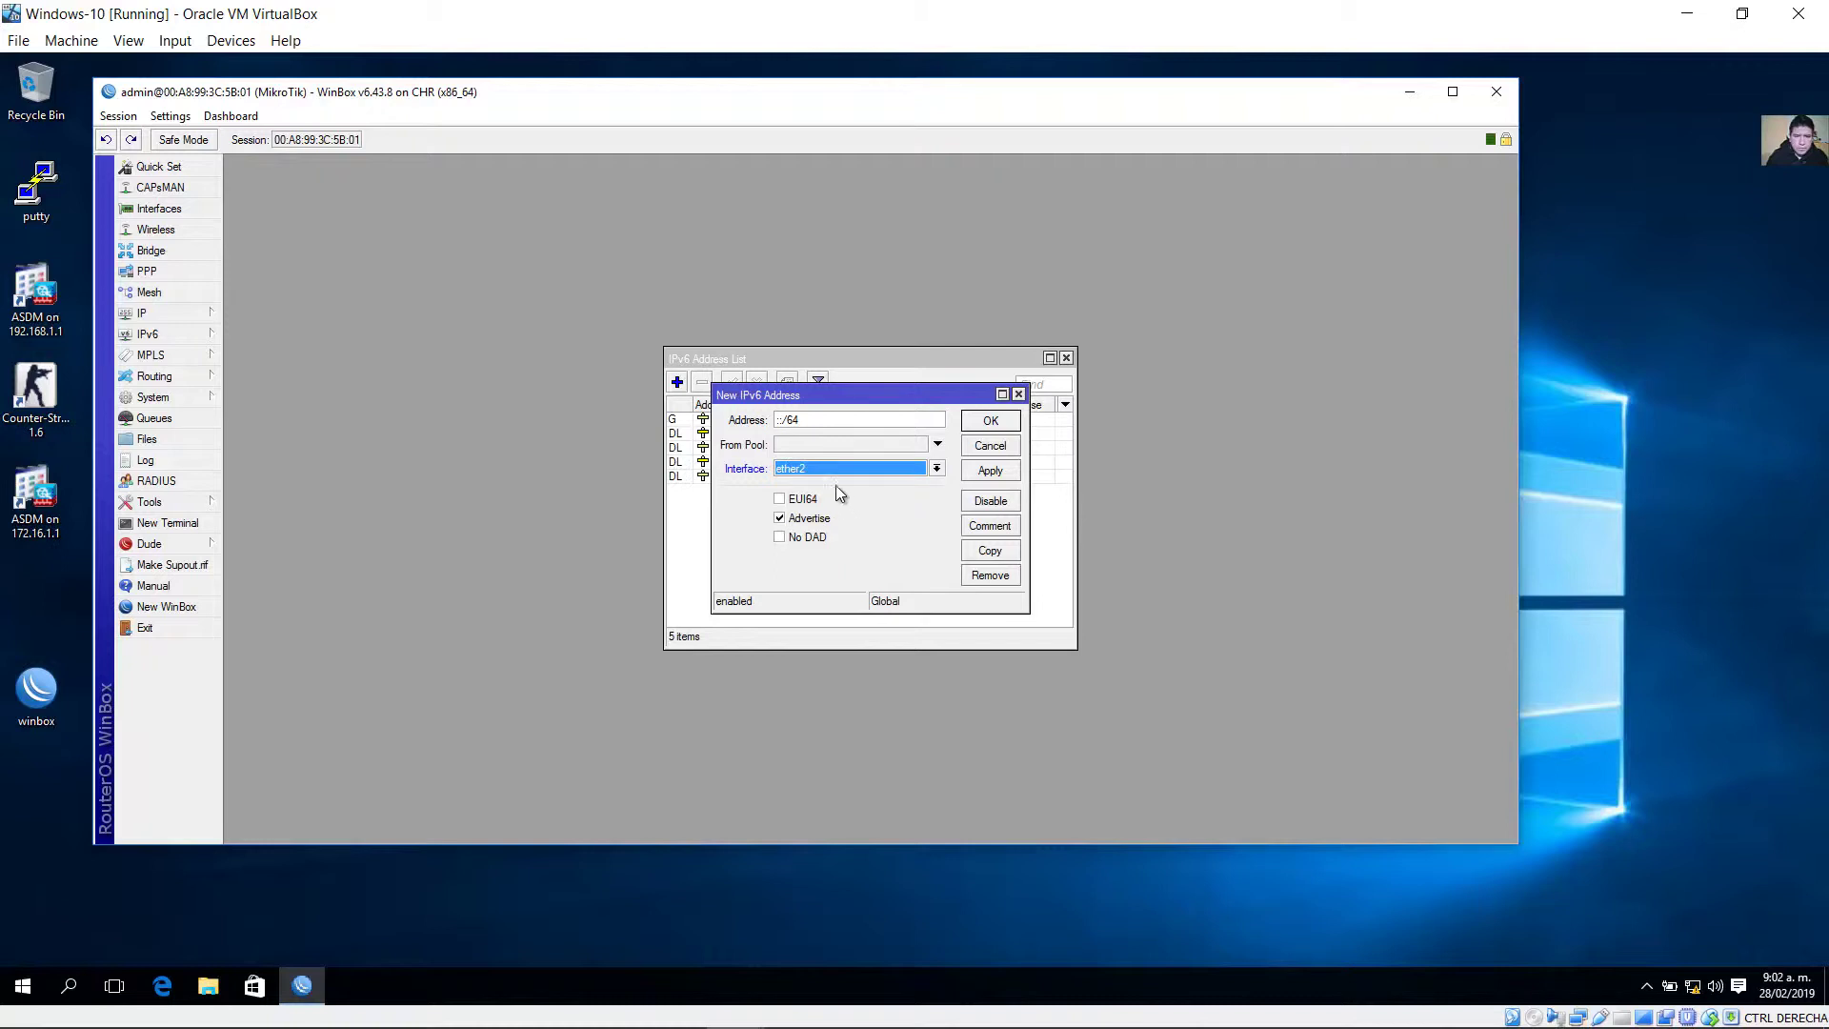
Draw the ether2 address from the pool CLIENT-POOL-1 and set its address to ::1/64.
click(938, 445)
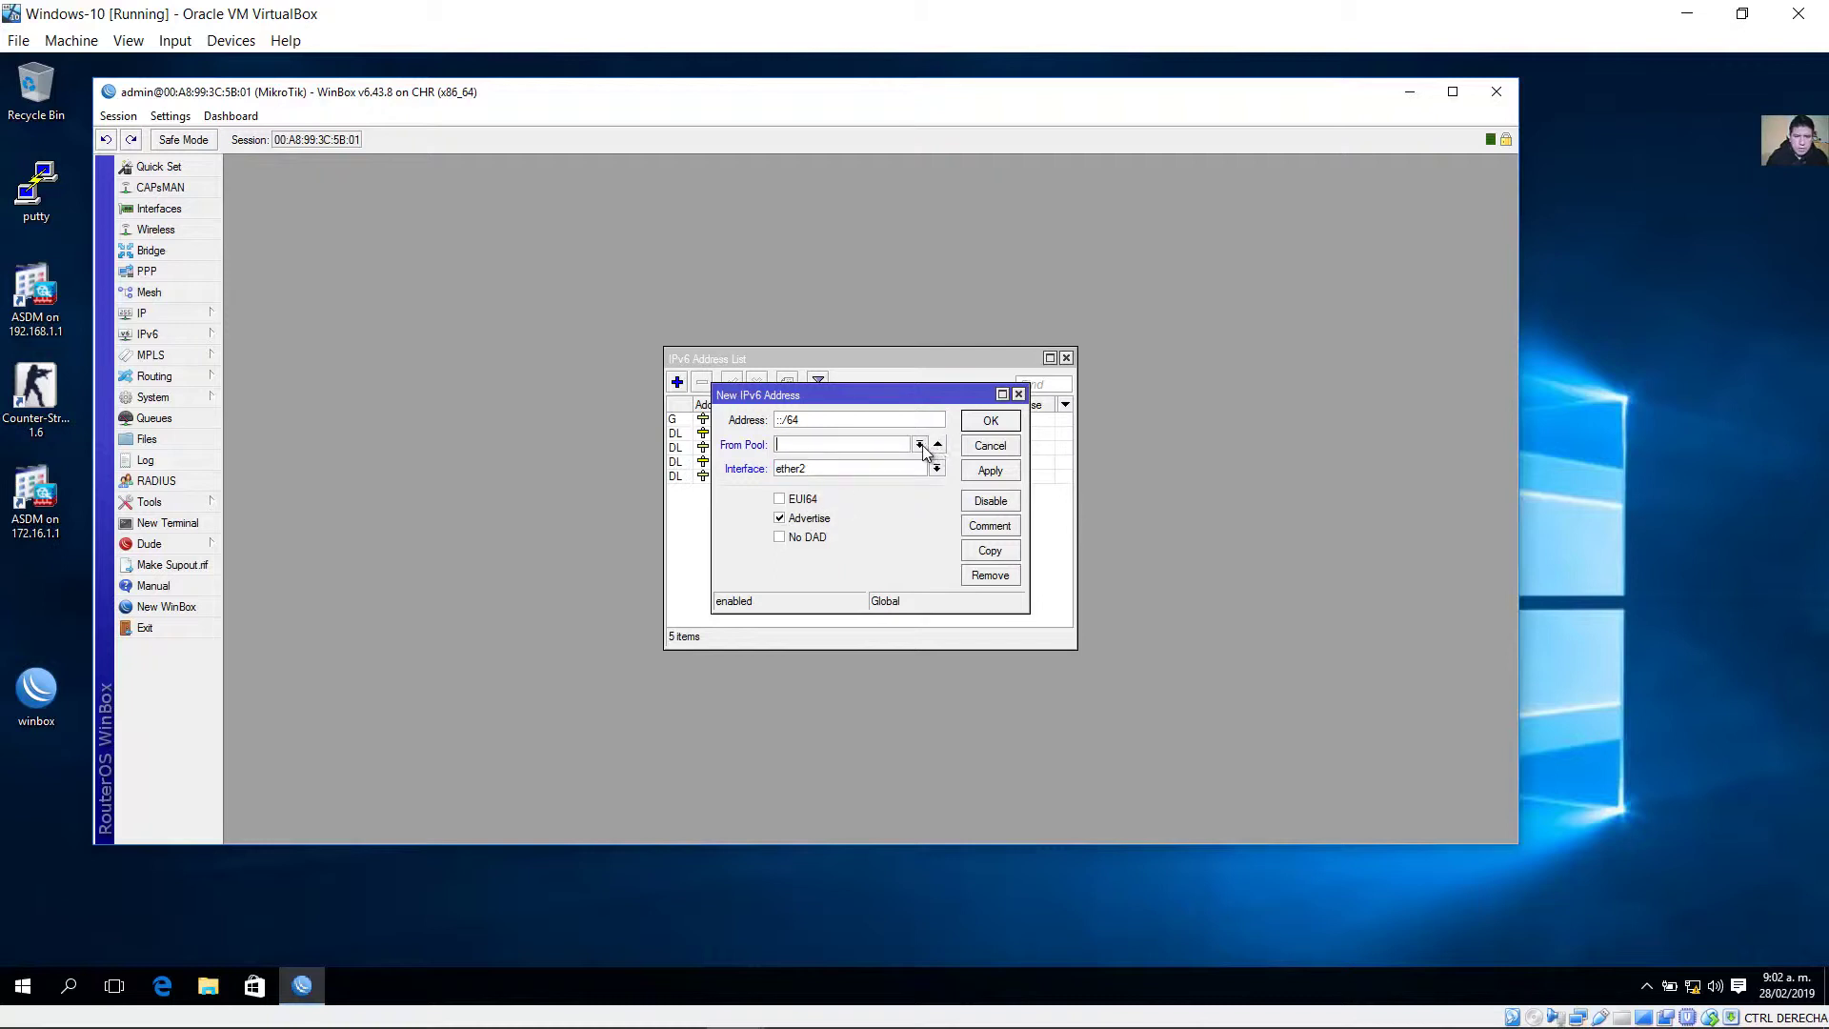
click(919, 445)
click(833, 459)
drag(854, 450, 754, 455)
click(789, 420)
text(1)
drag(791, 420, 760, 427)
Switch to GNS3 and compare the Prefix Delegation note with the network note beside ether2.
click(617, 1004)
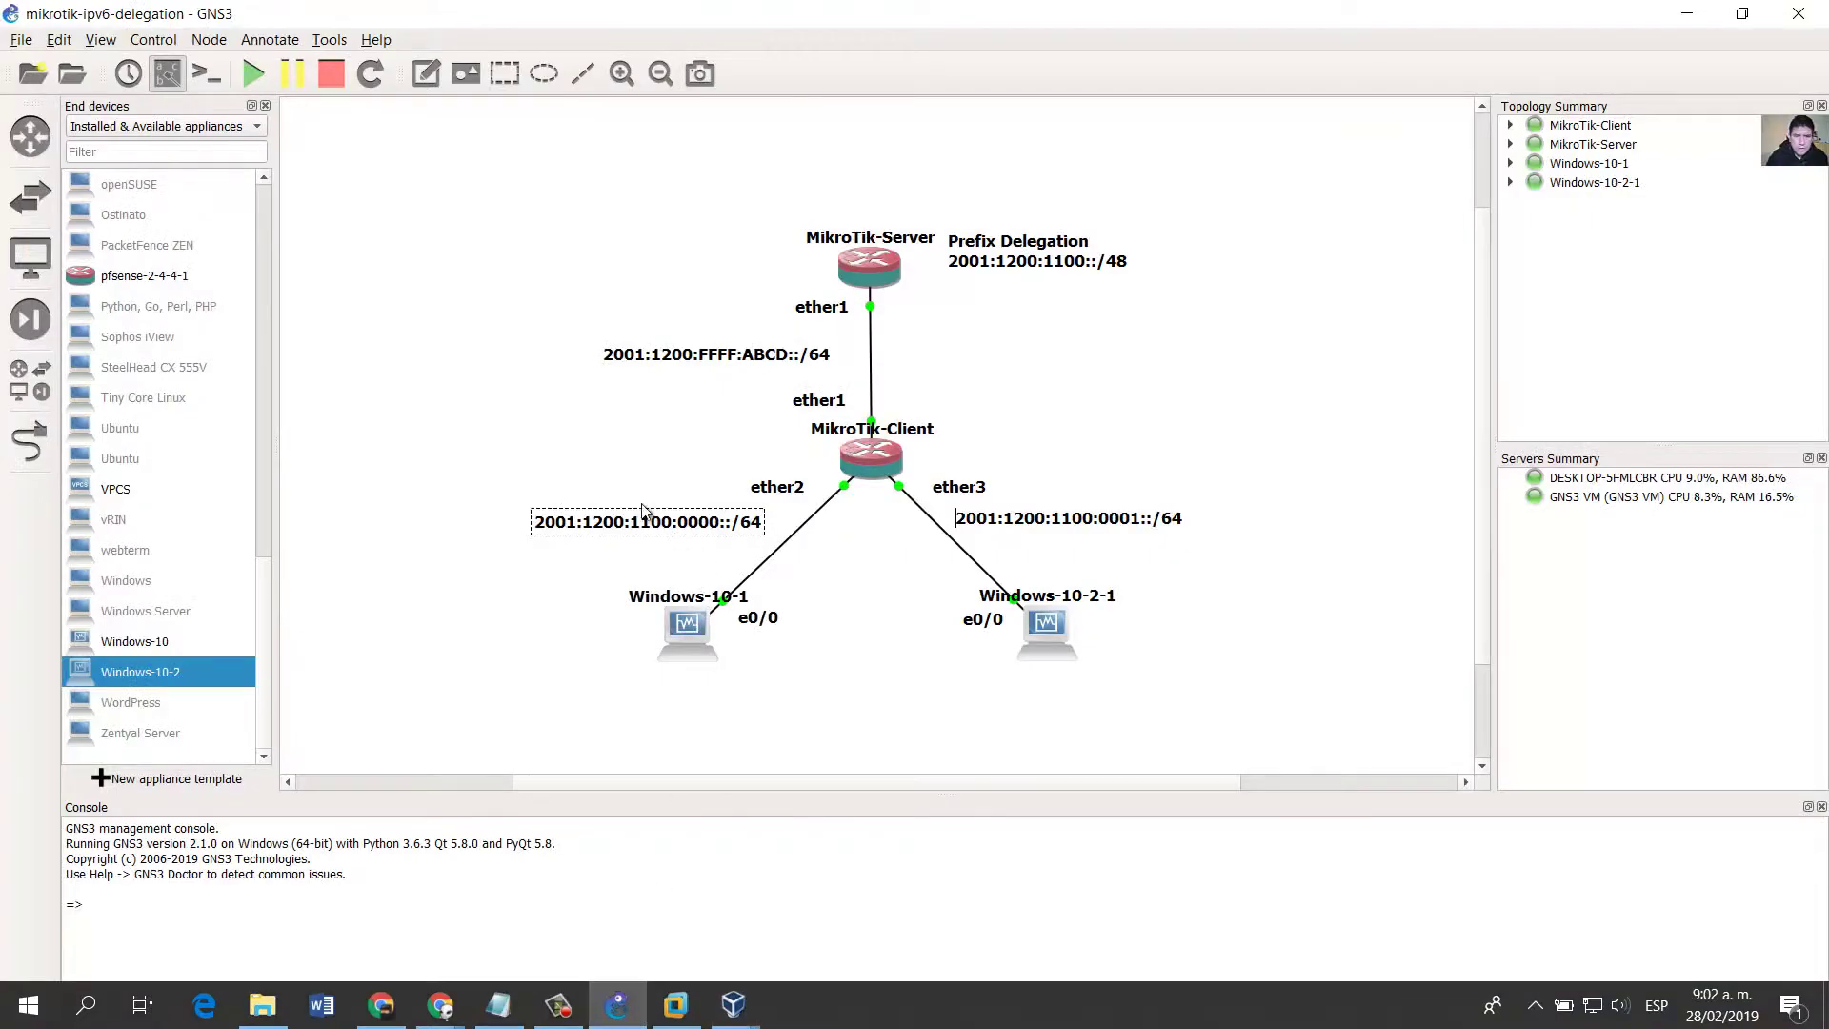
drag(1047, 267, 1054, 266)
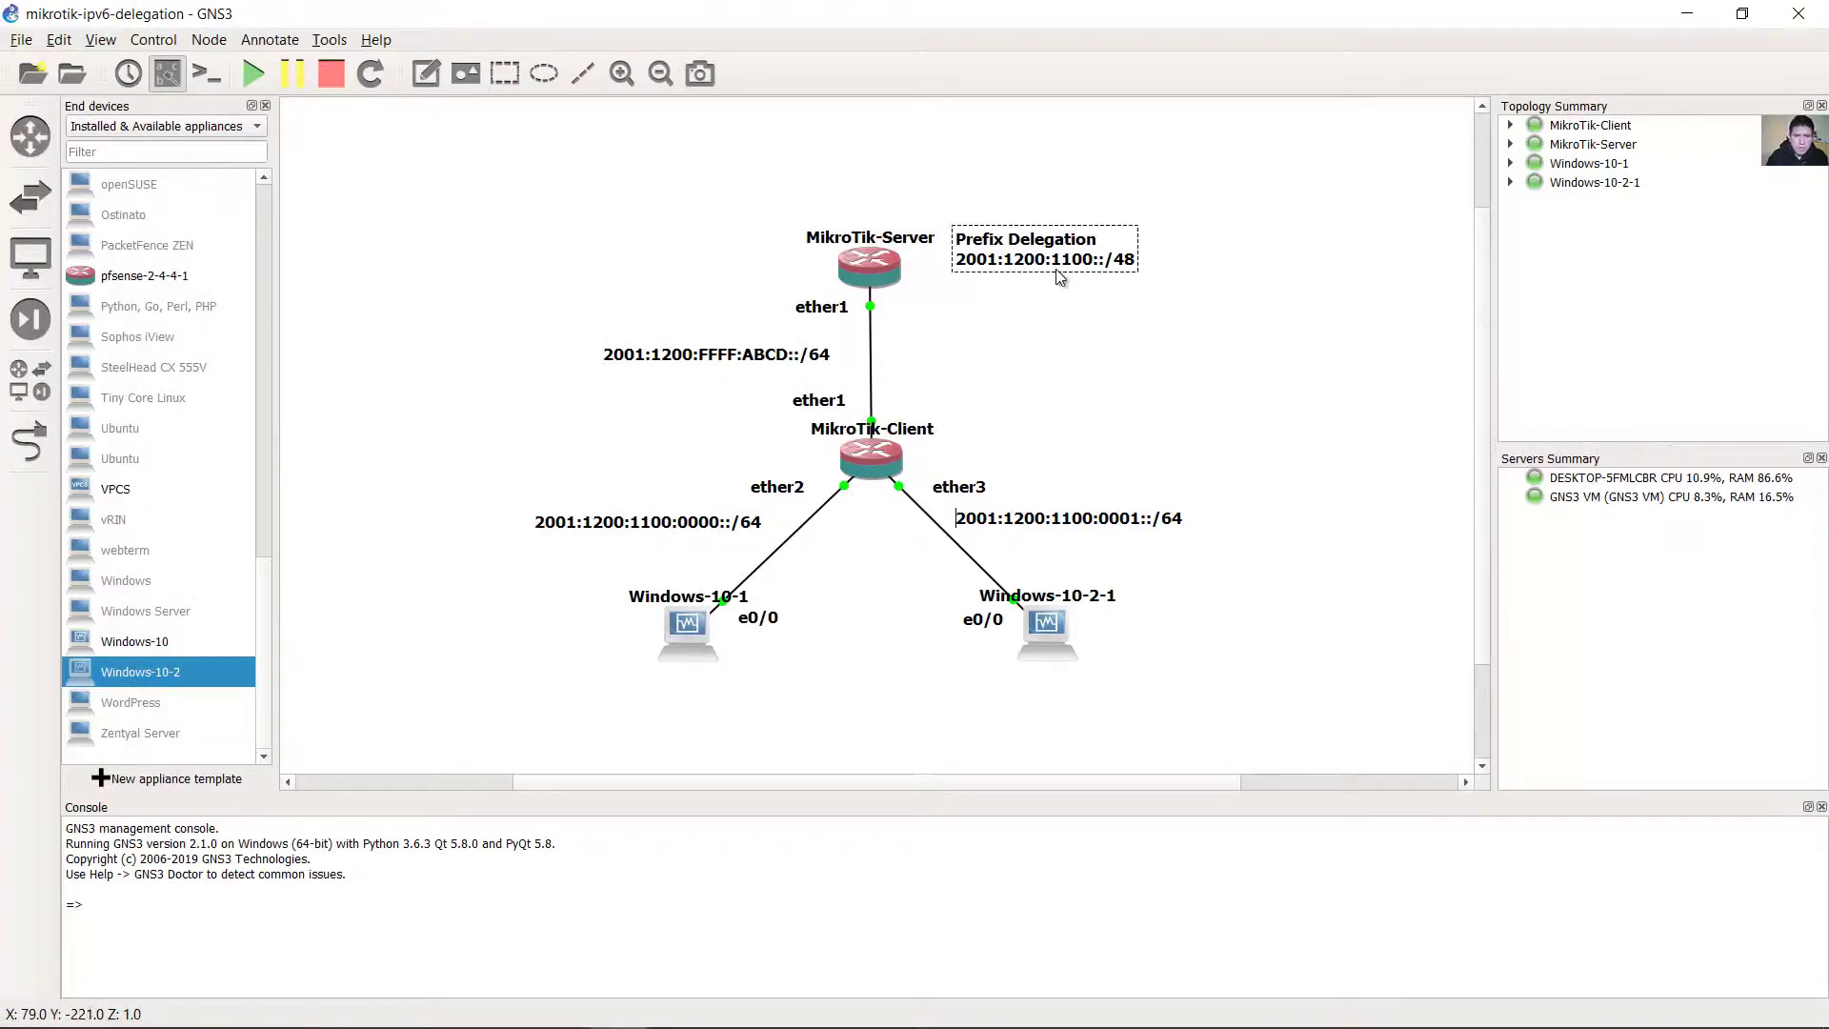
click(1059, 288)
click(978, 269)
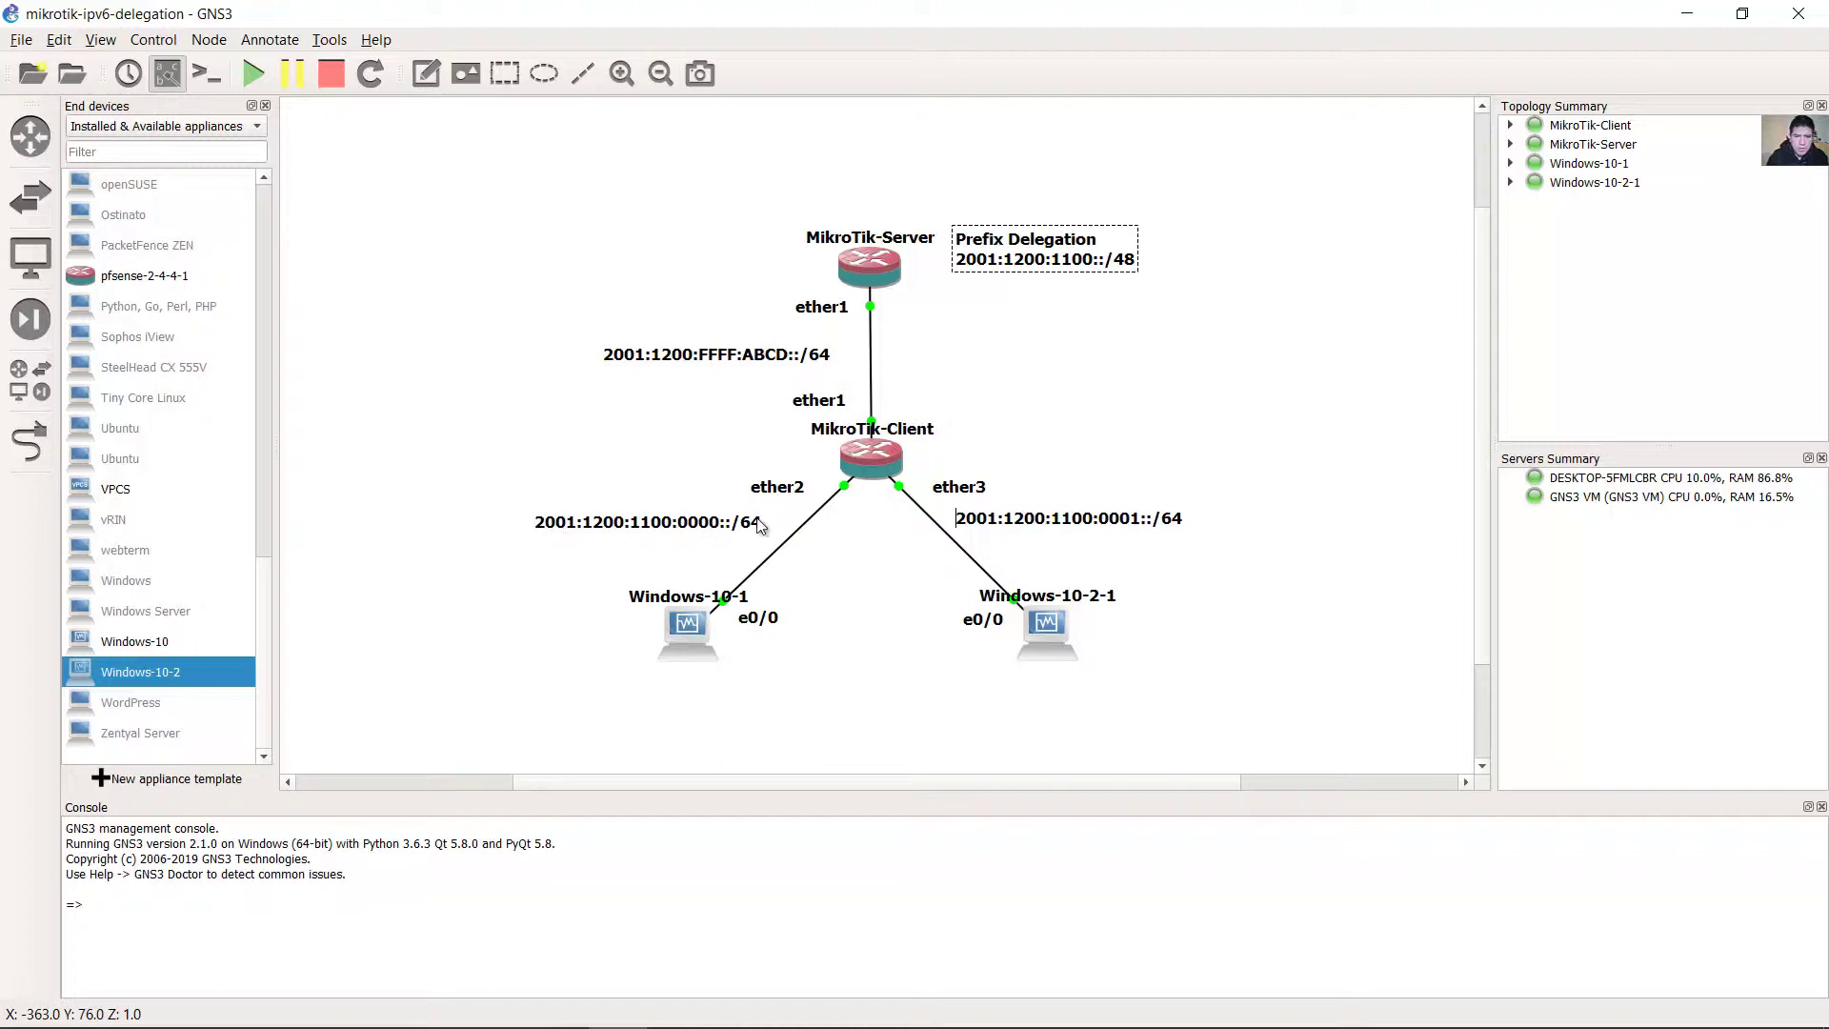
click(696, 528)
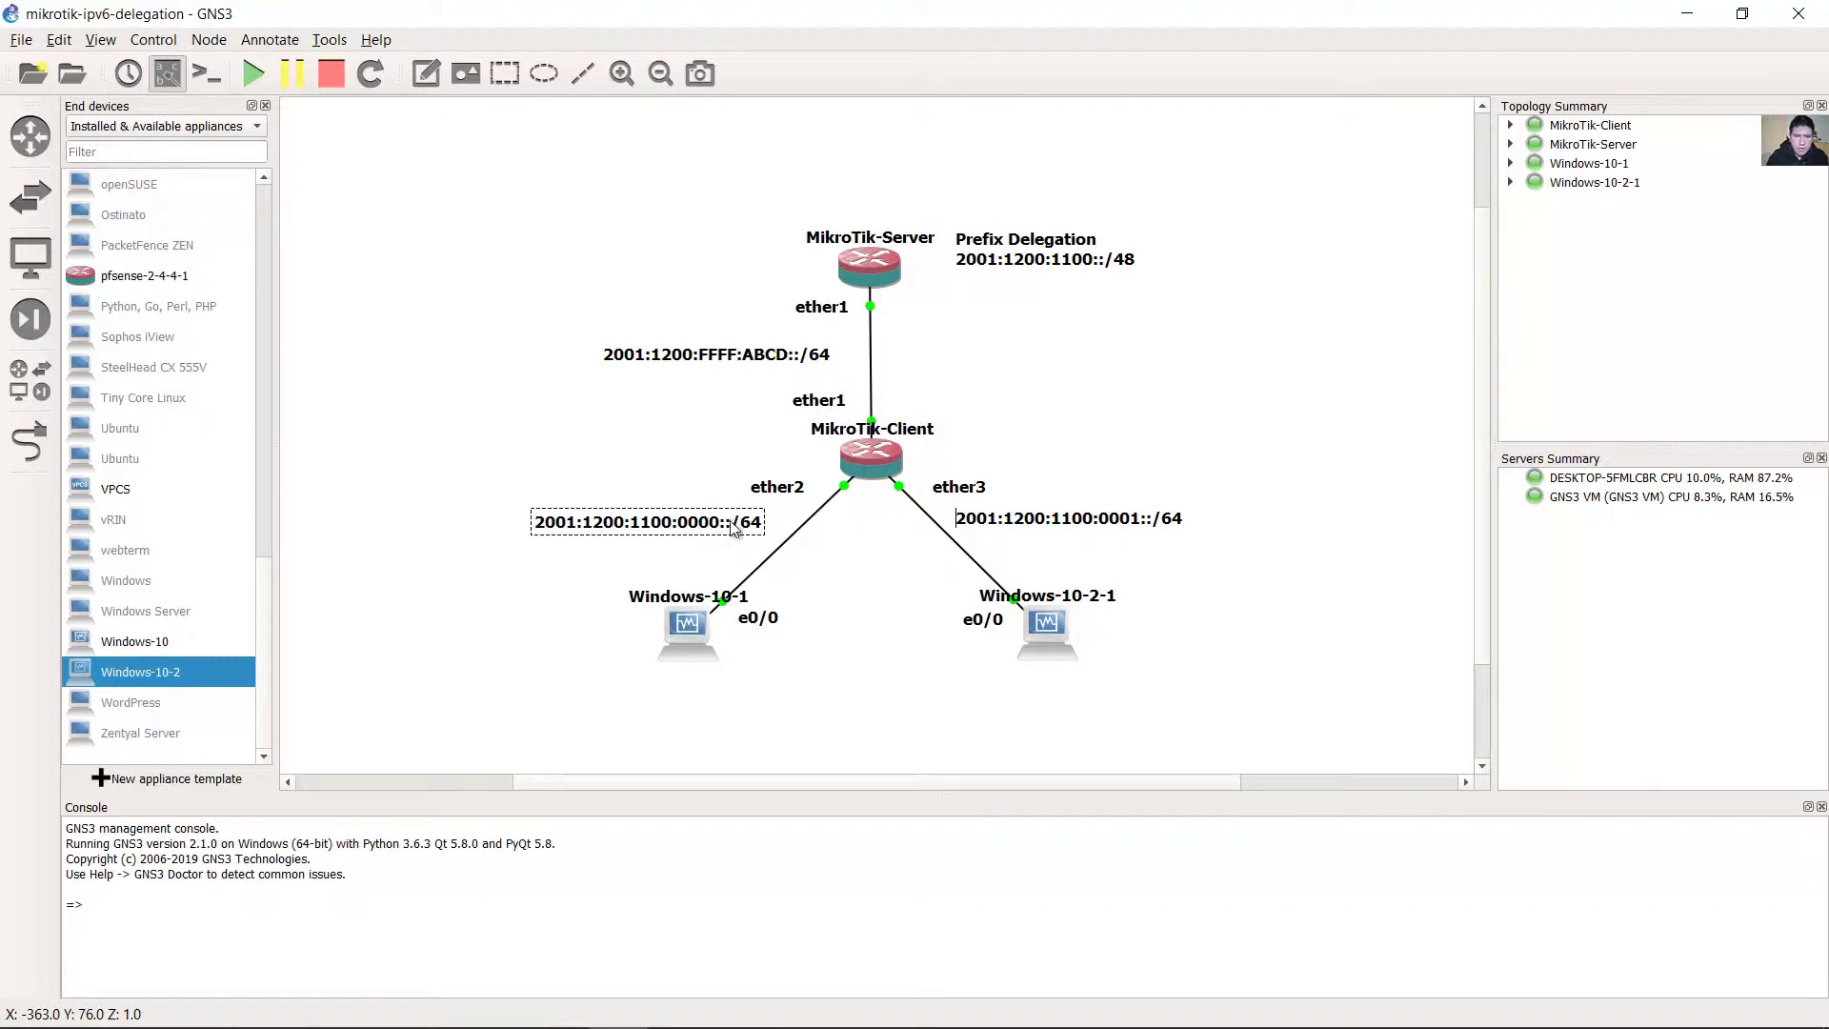
click(786, 489)
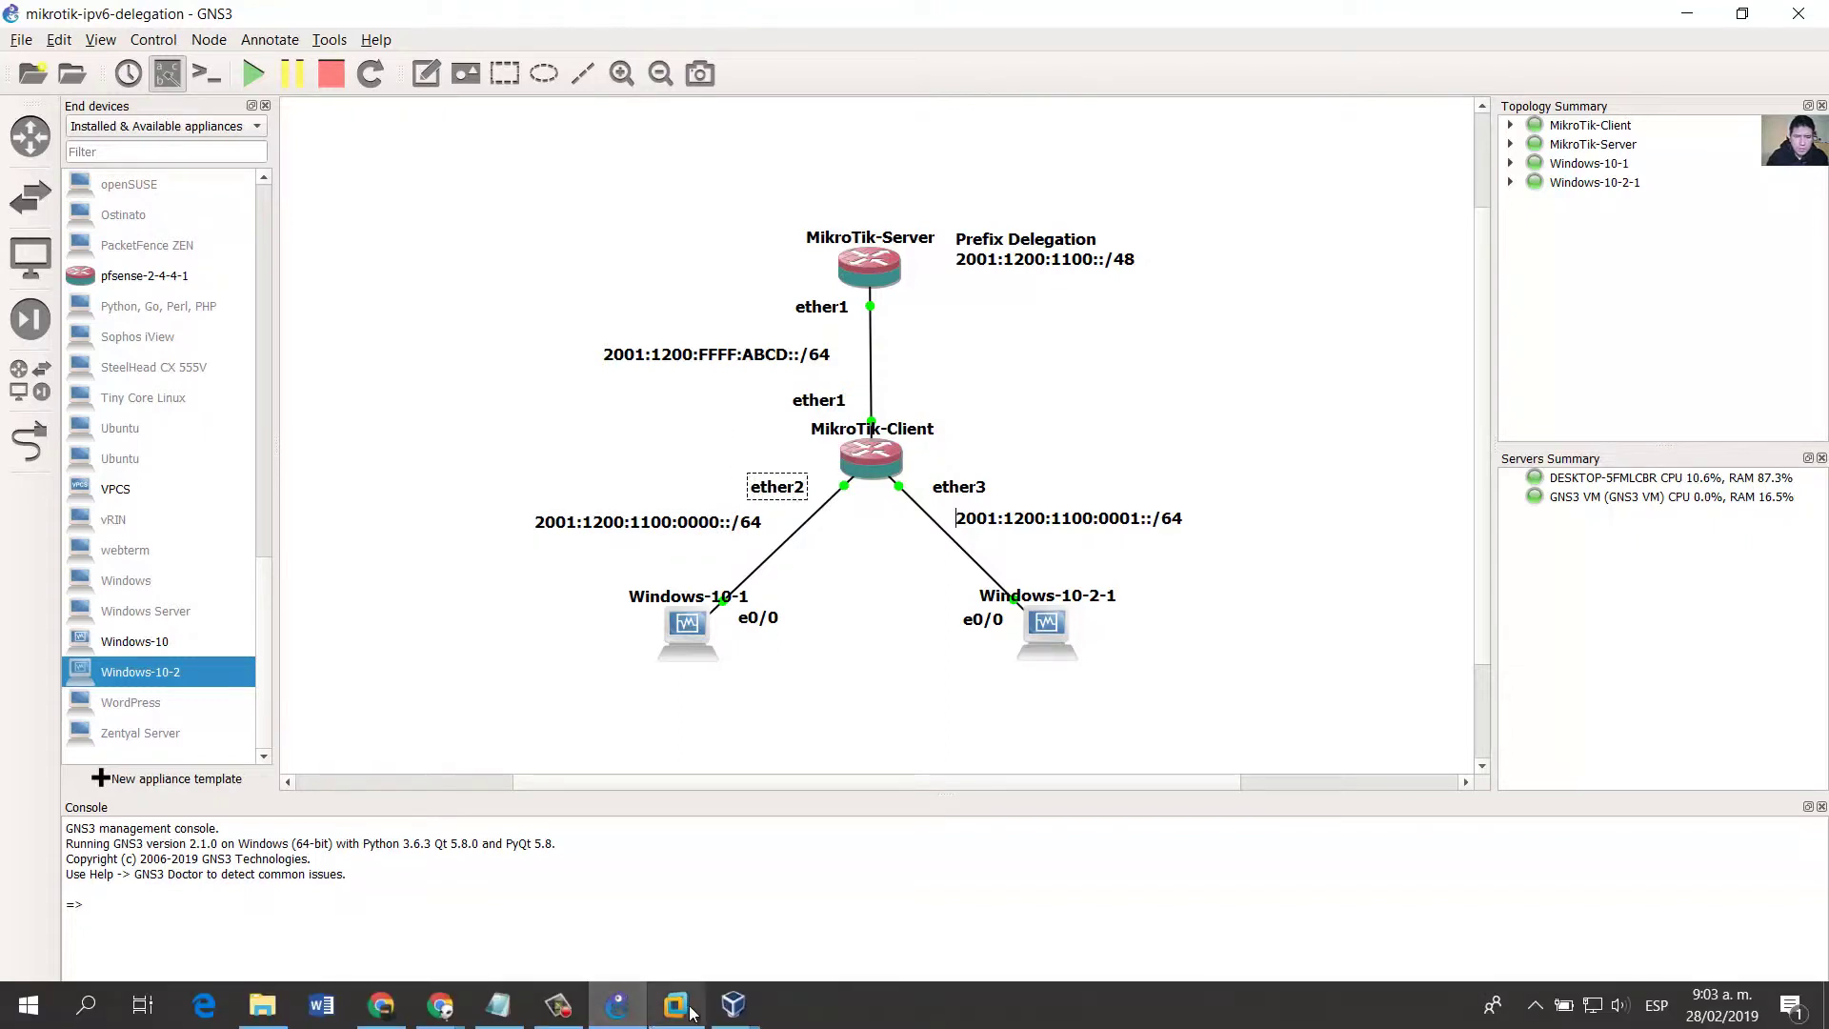
Return to the Windows-10 VM, insert 0: before the 1 in the new ether2 address, and apply it.
click(724, 1007)
click(629, 918)
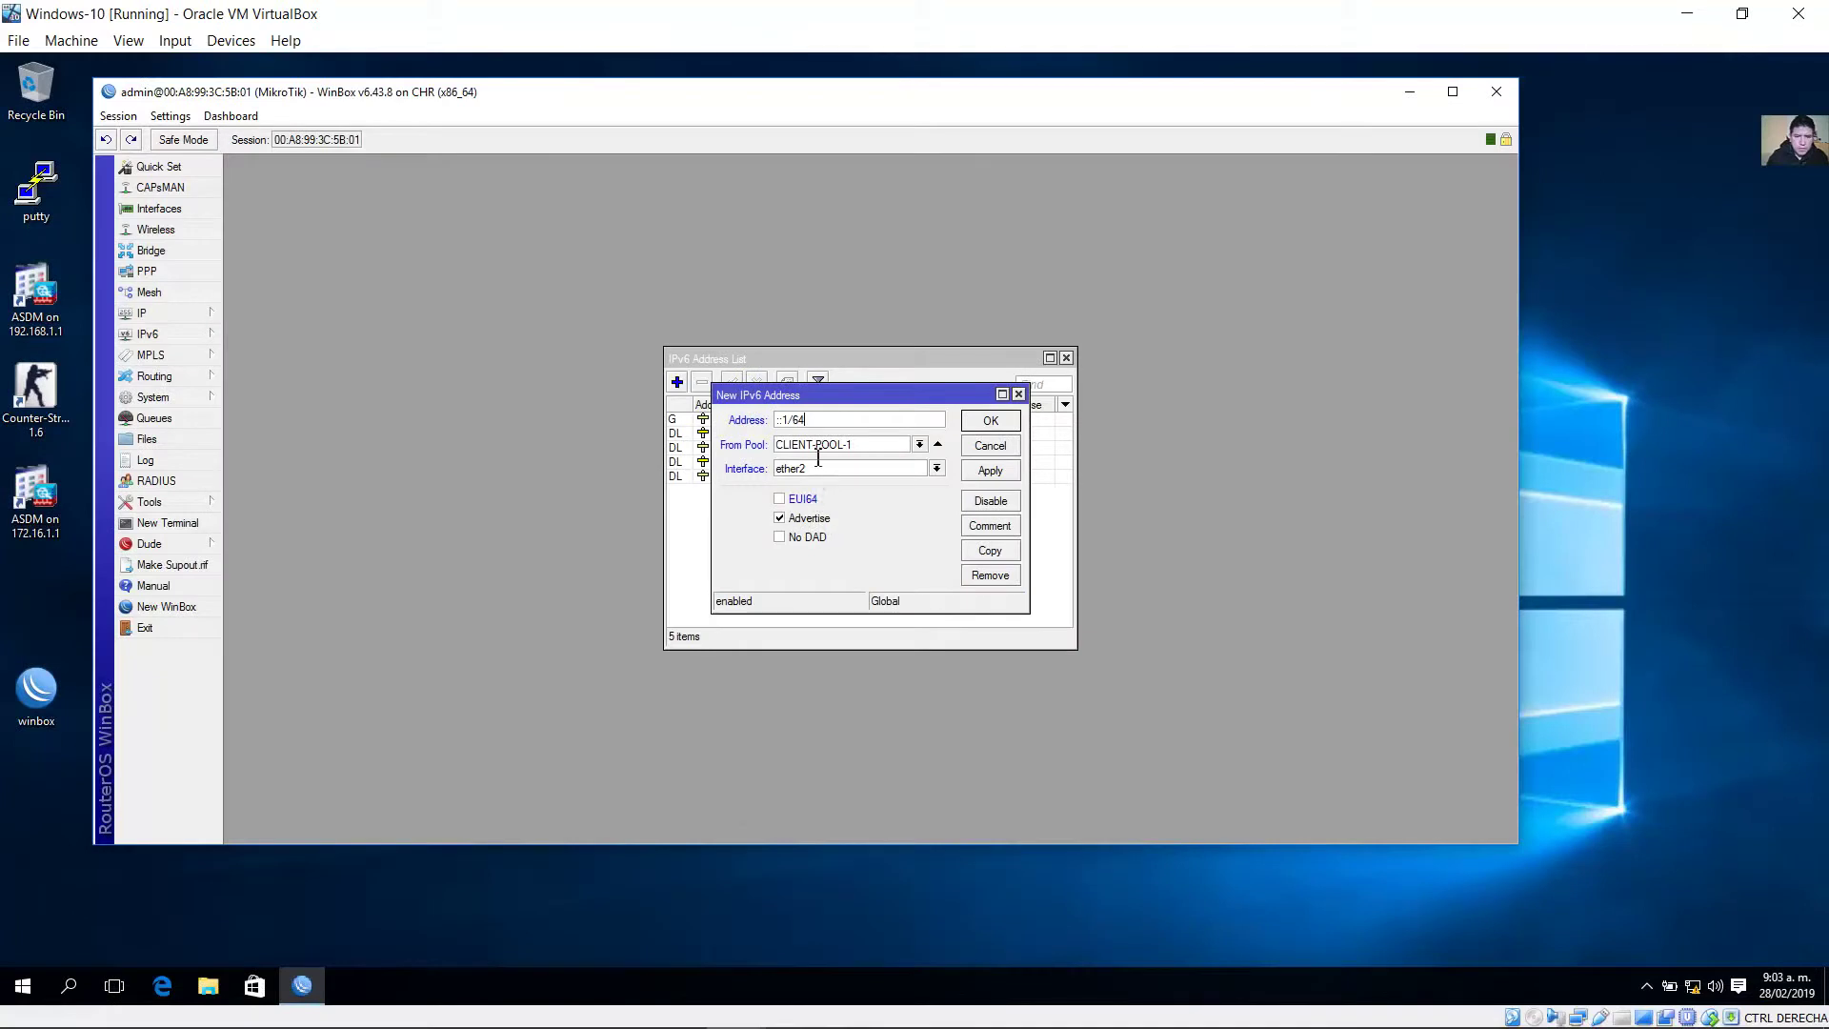
drag(809, 421, 774, 420)
click(892, 424)
key(ctrl+a)
click(787, 423)
text(0:)
click(991, 471)
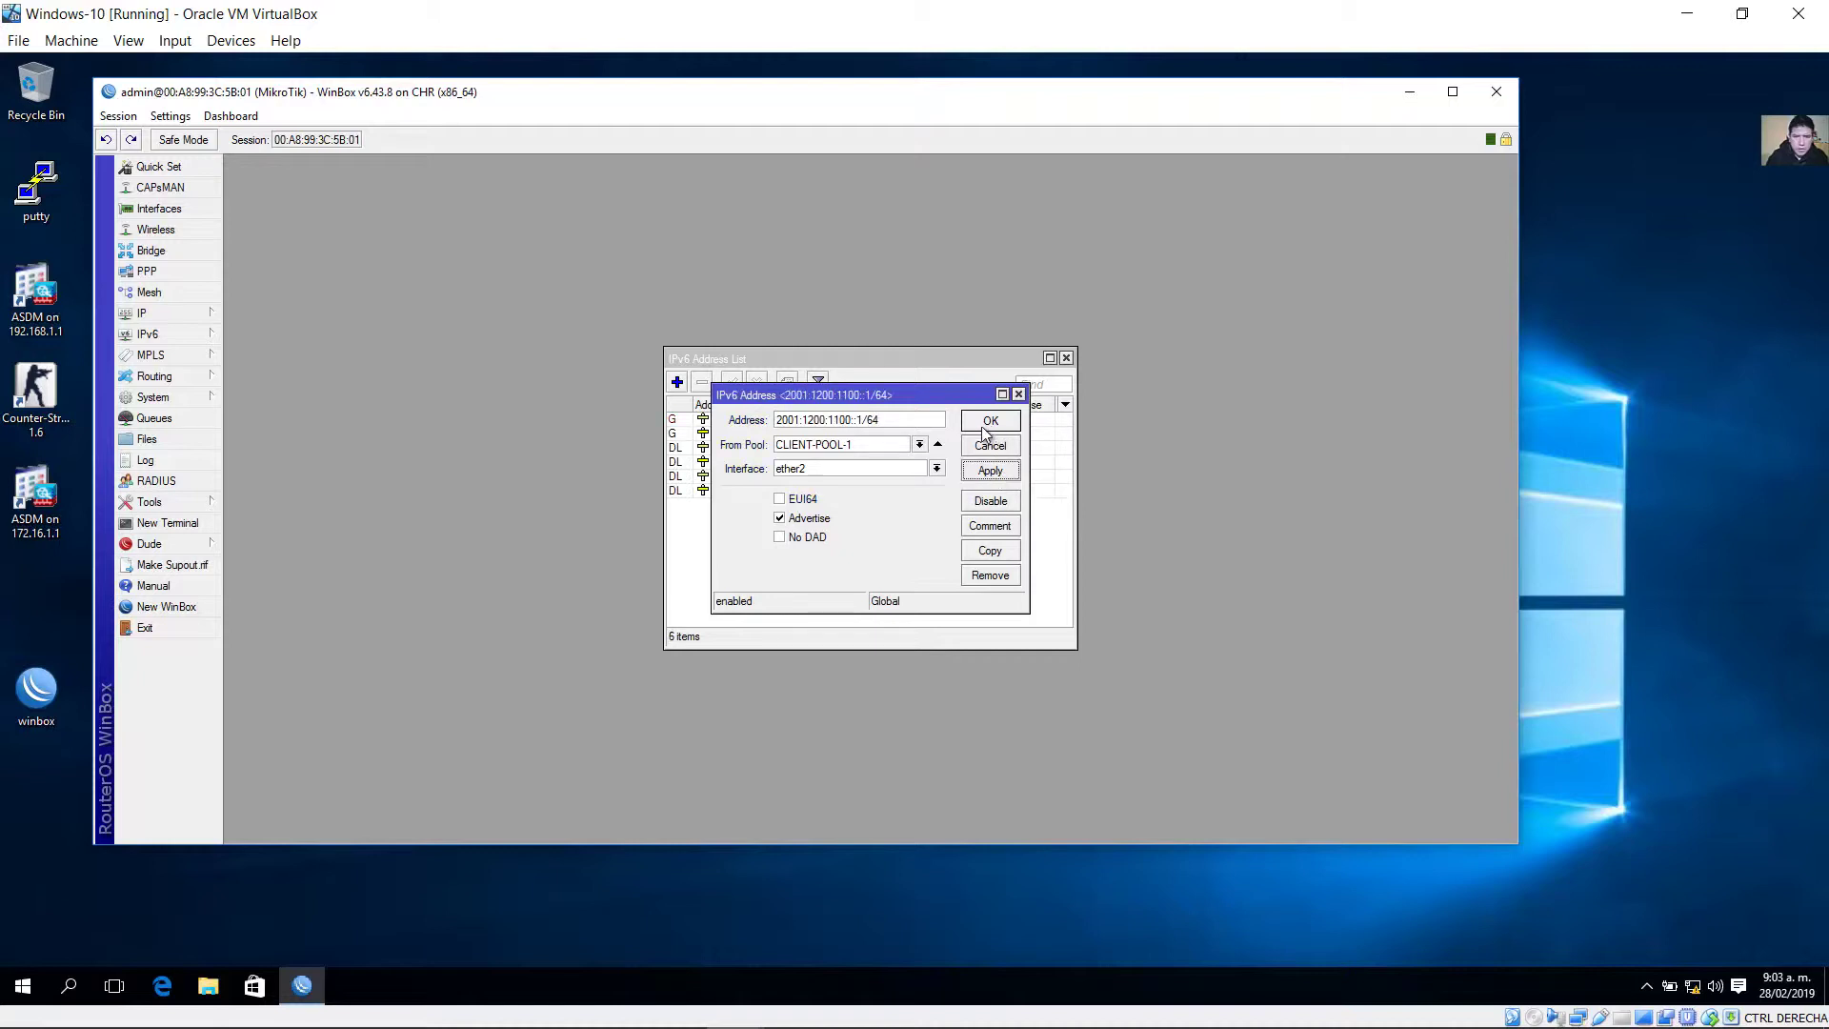
Move the ether2 address dialog clear of the list, review the assigned prefix, and accept the address.
drag(886, 422, 757, 424)
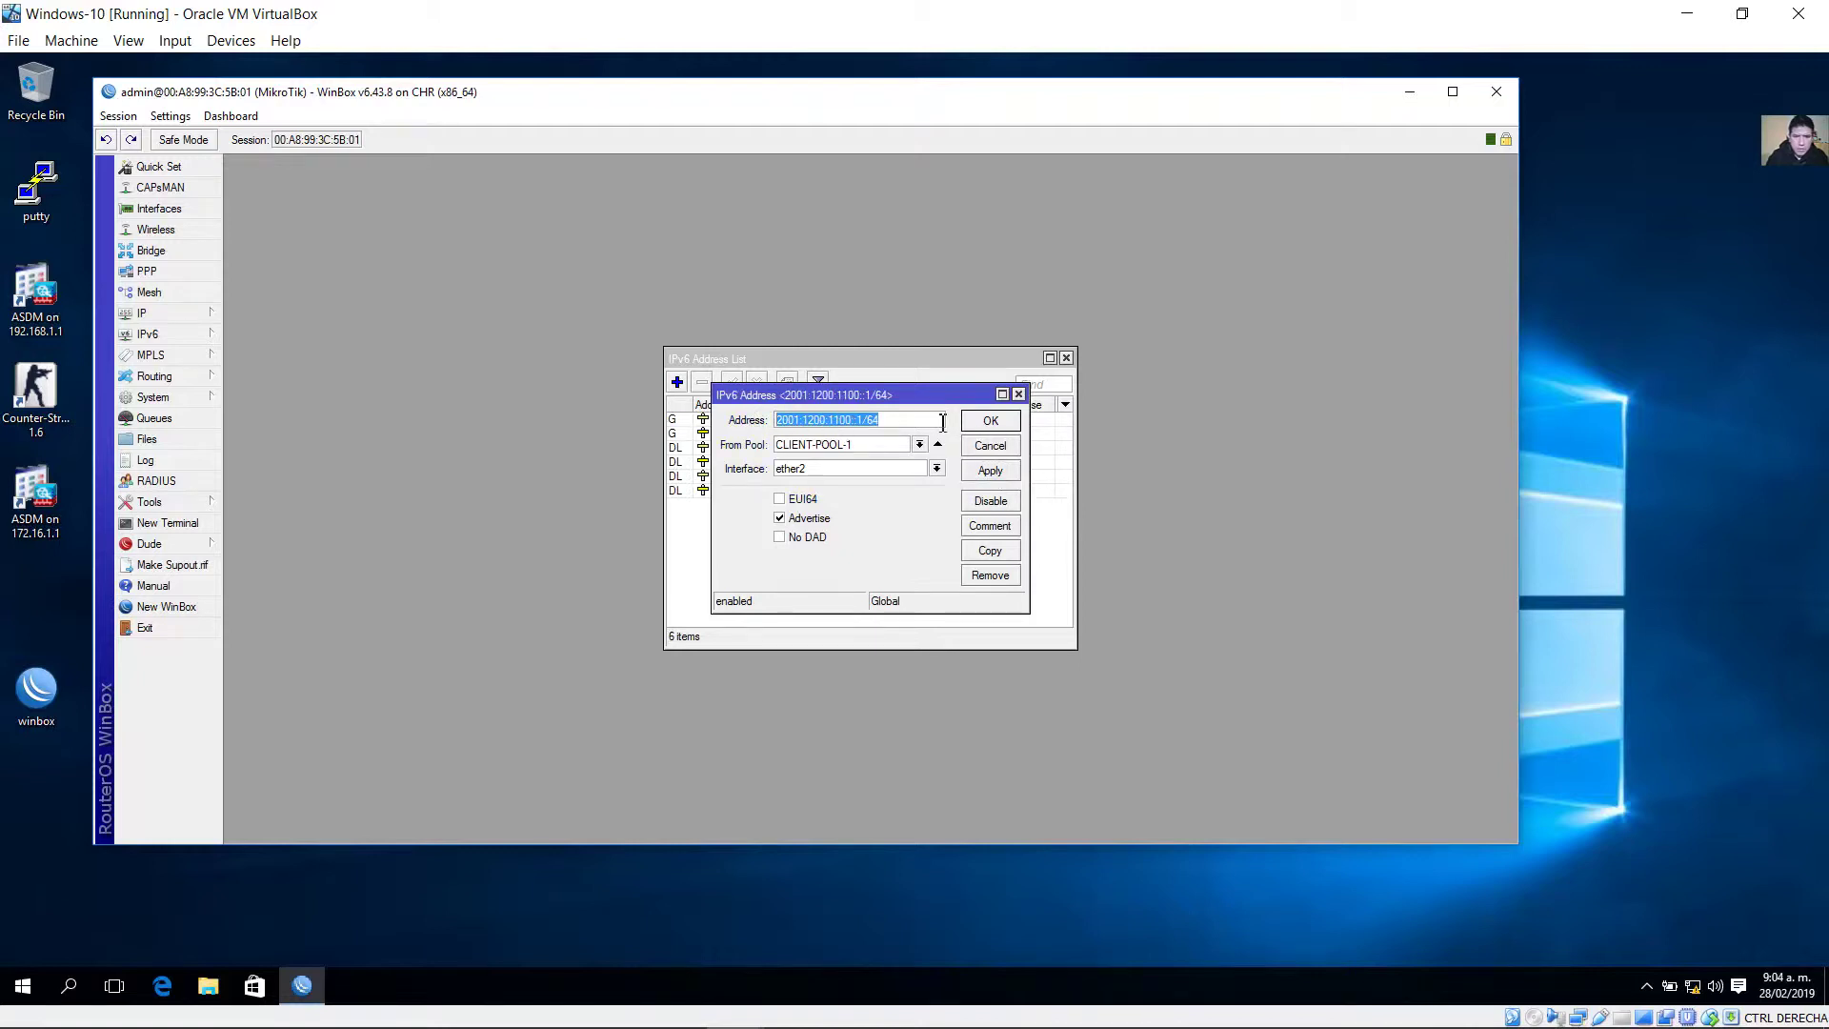
drag(900, 396, 896, 542)
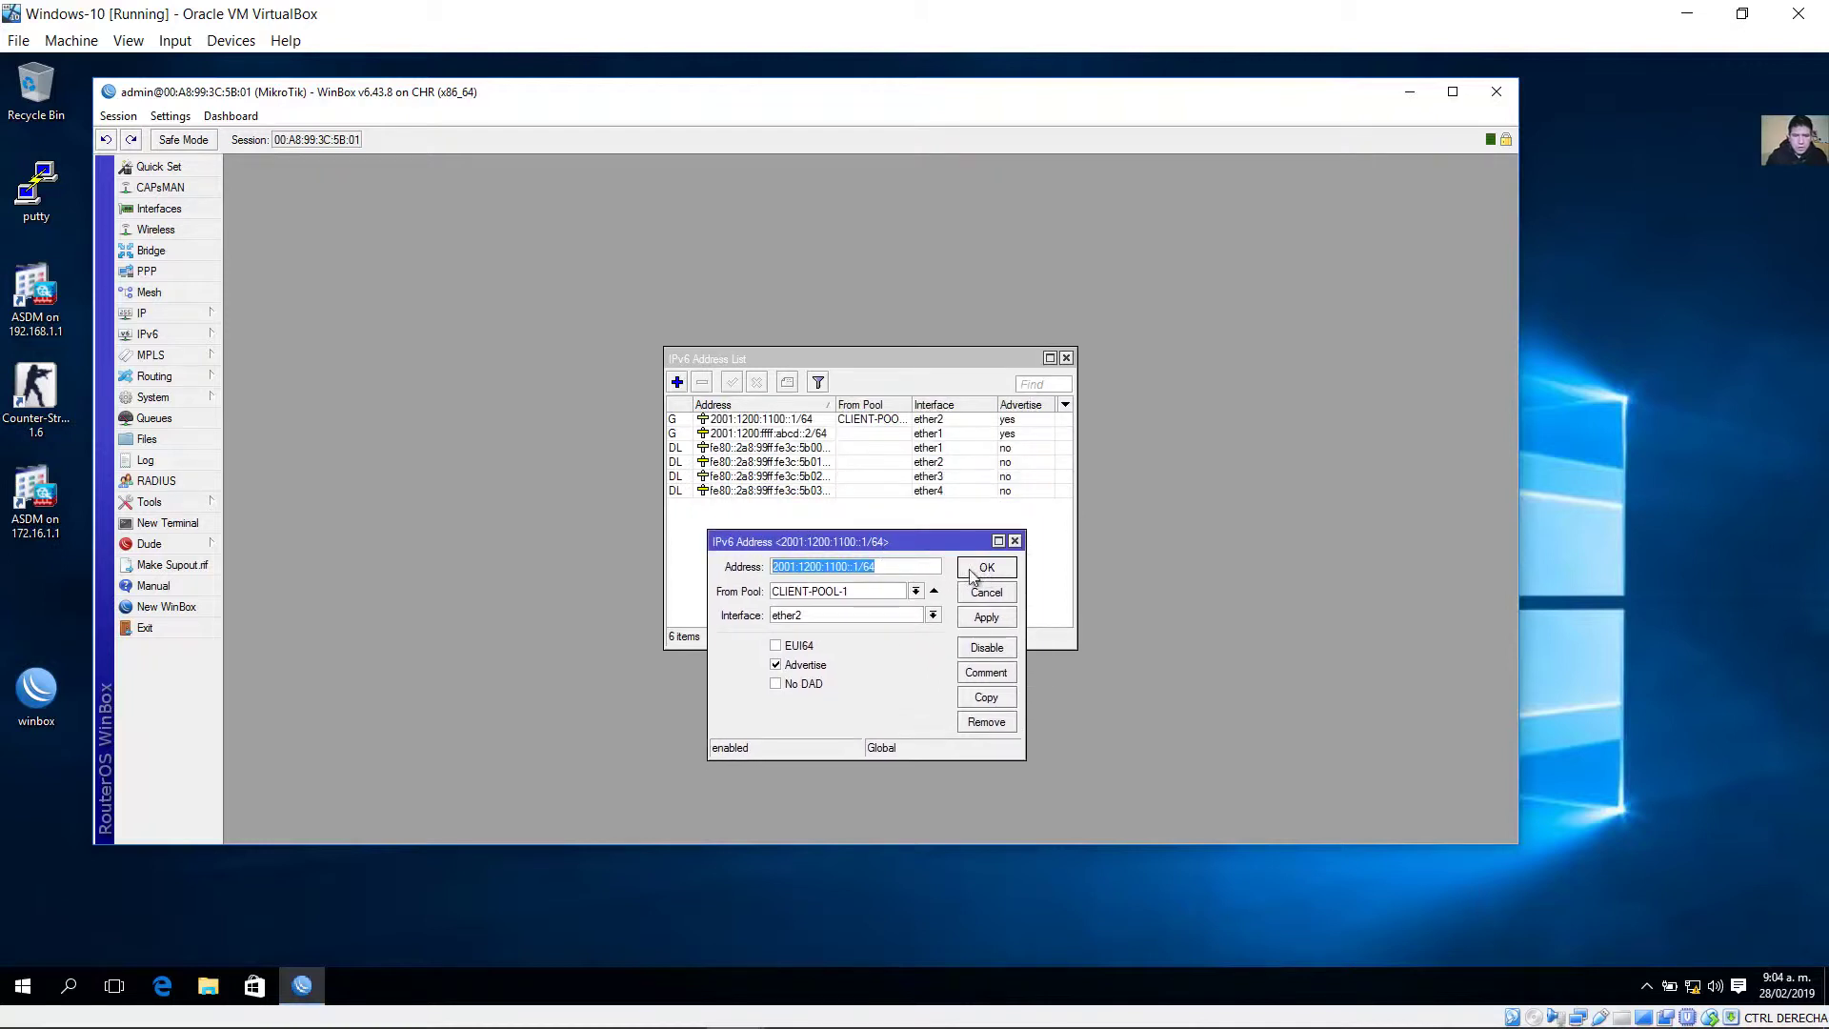
click(905, 567)
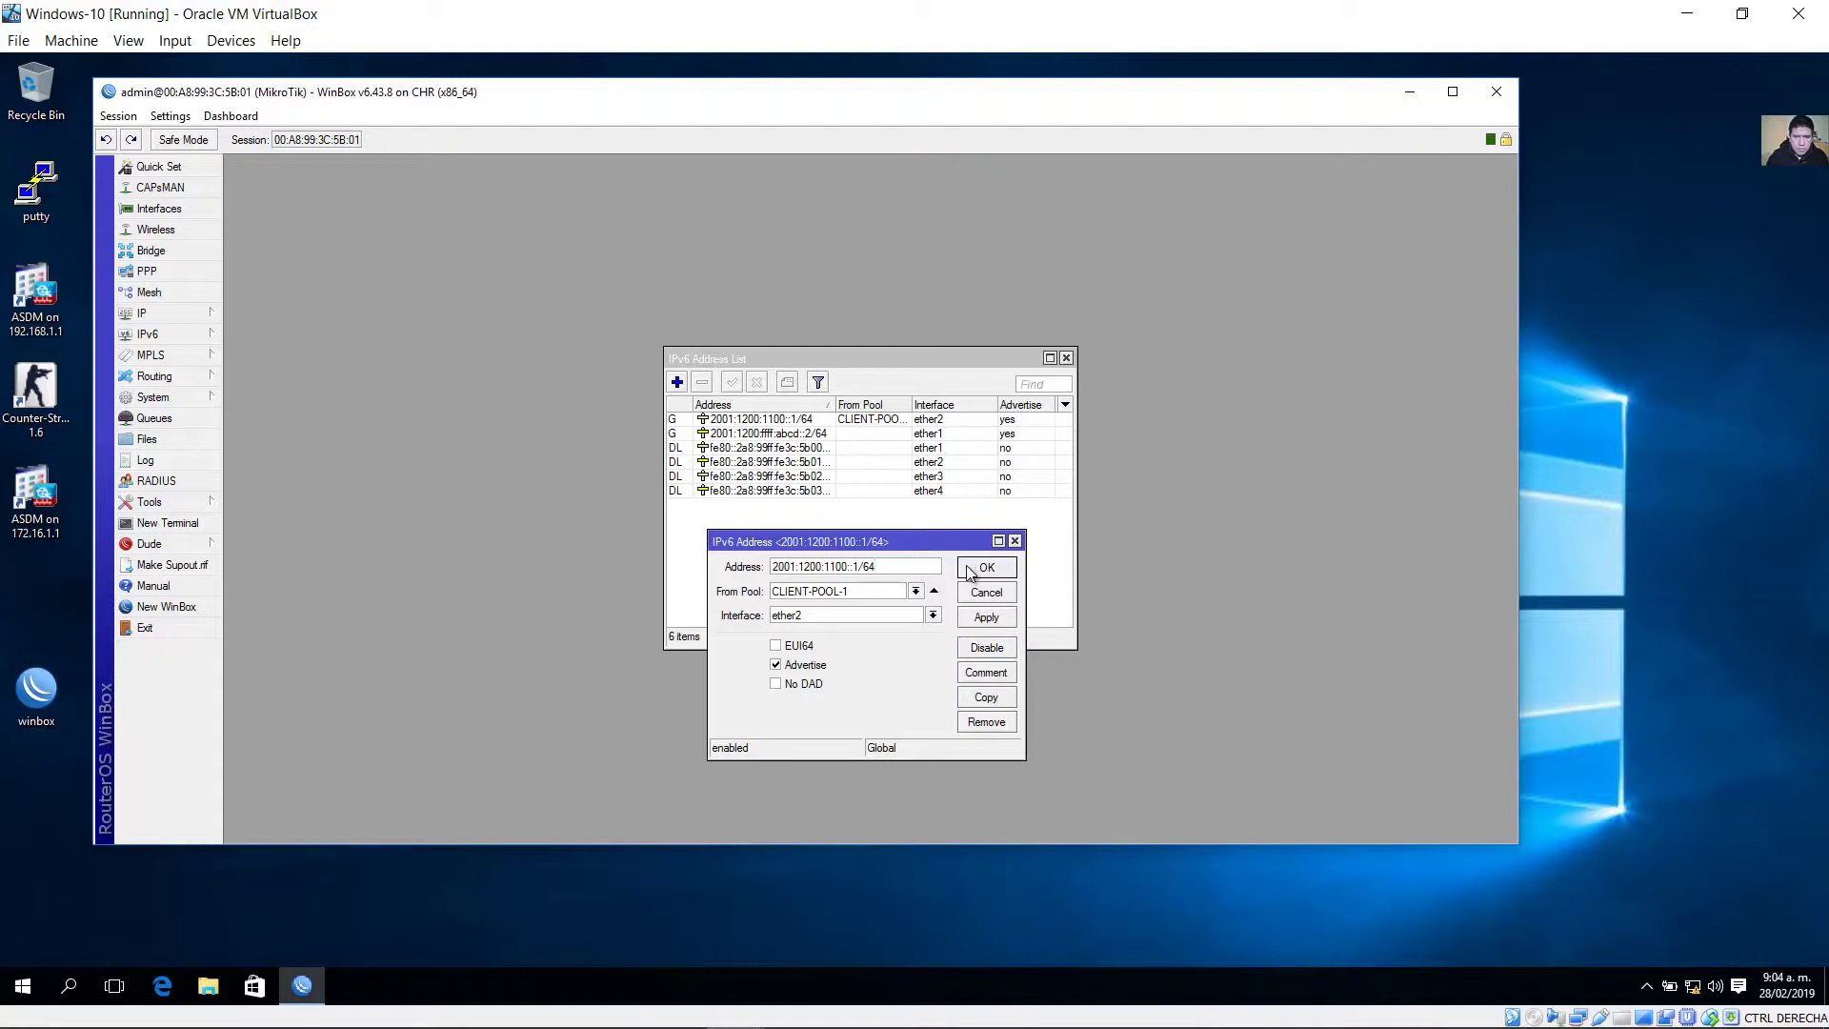
drag(854, 570, 753, 572)
click(989, 572)
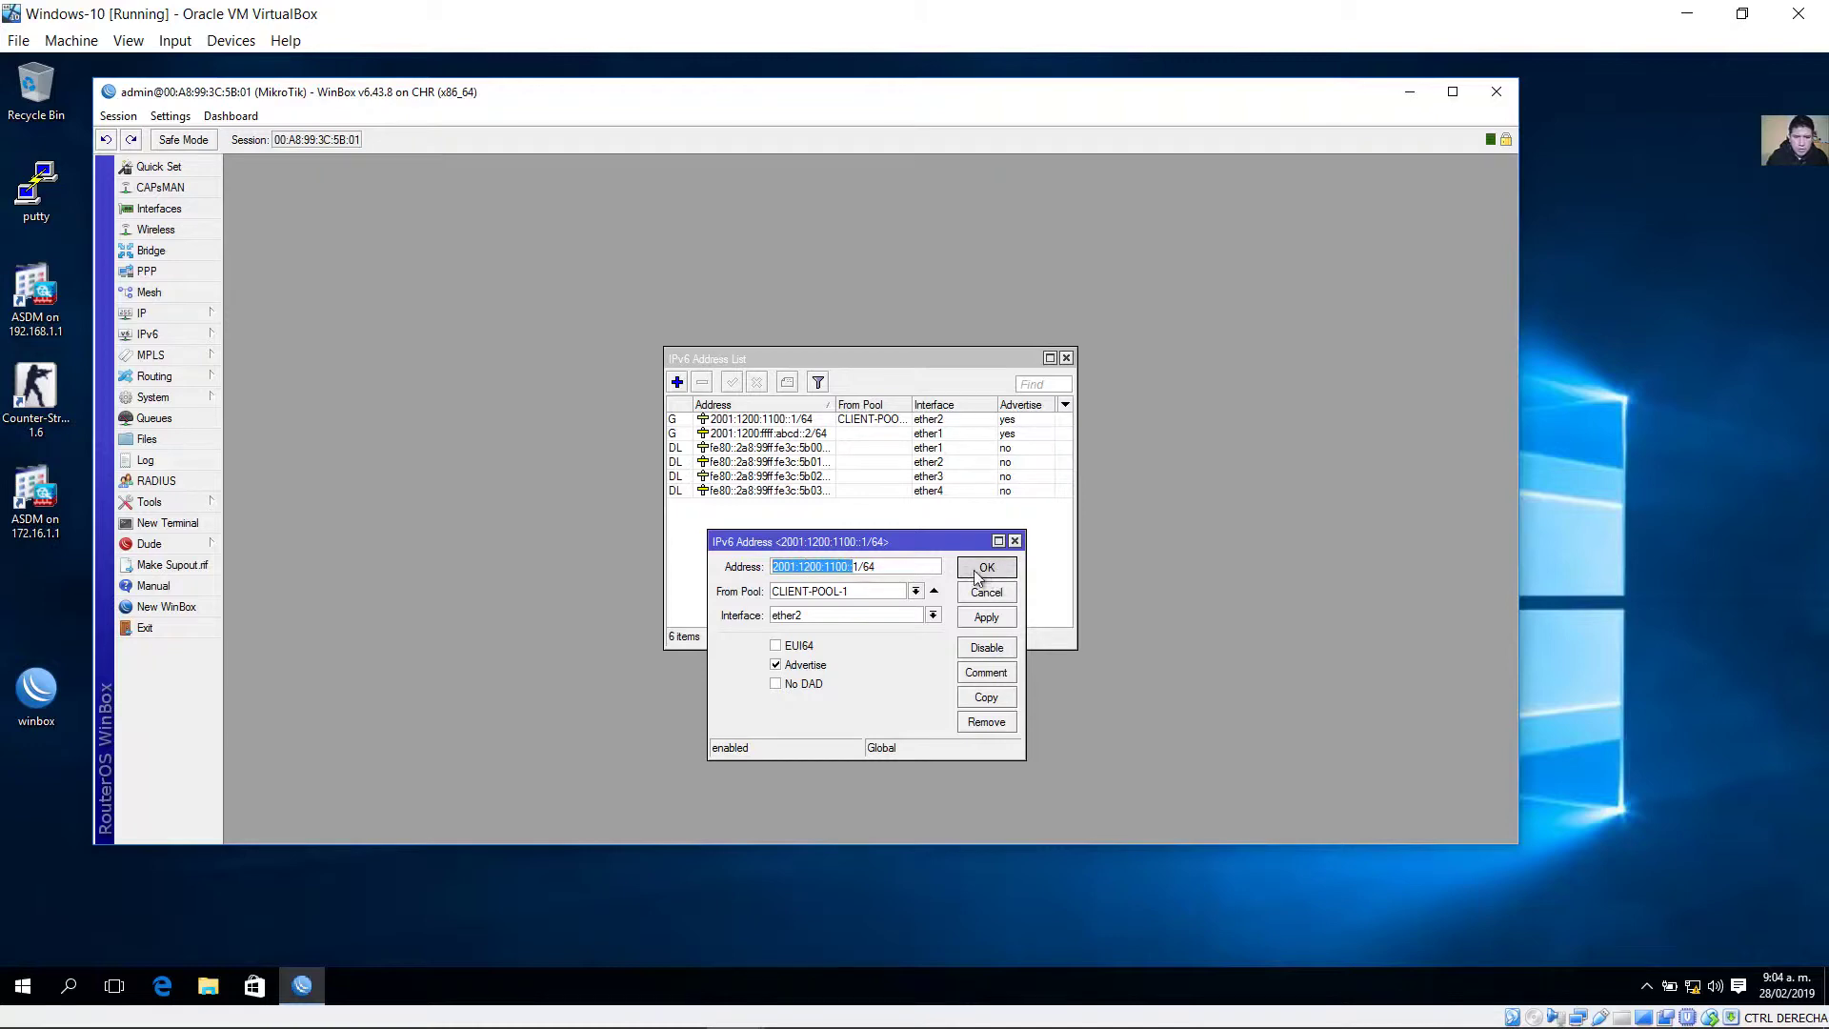
In GNS3, add a second line 2001:1200:1100::/64 to the ether2 network note and move the ether2 label slightly up.
click(618, 1004)
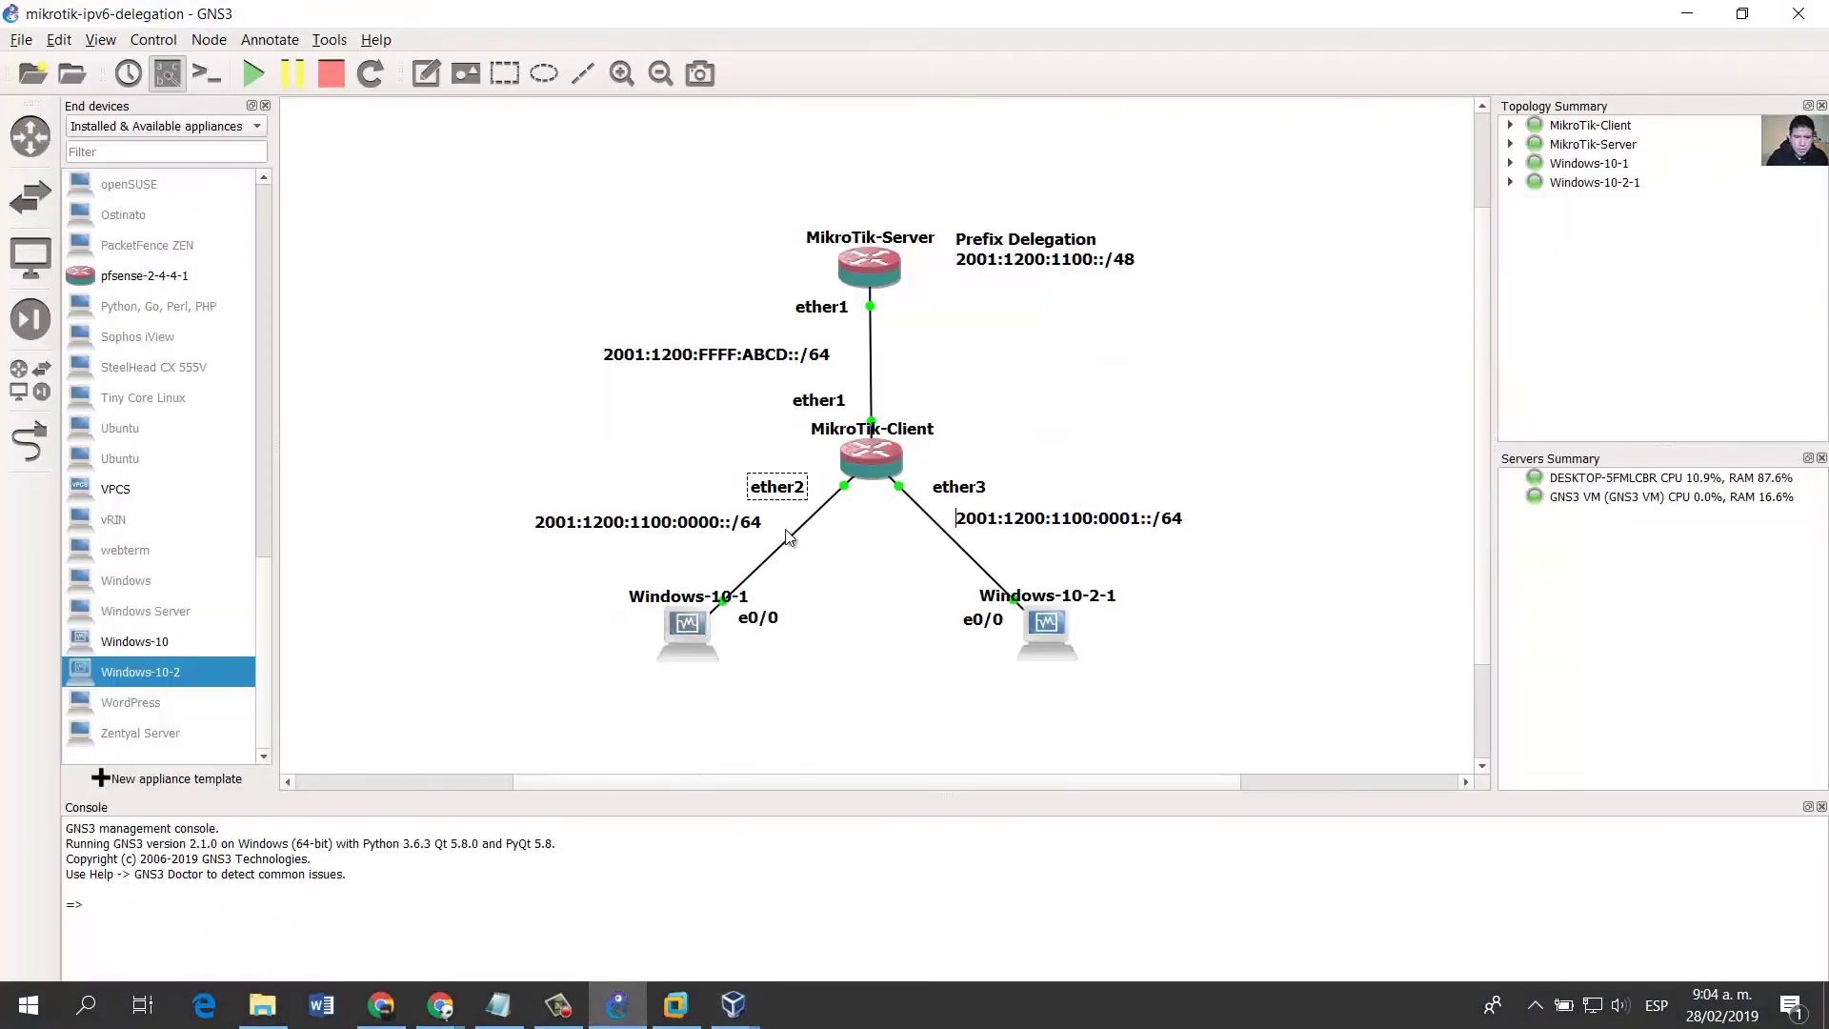
double_click(722, 522)
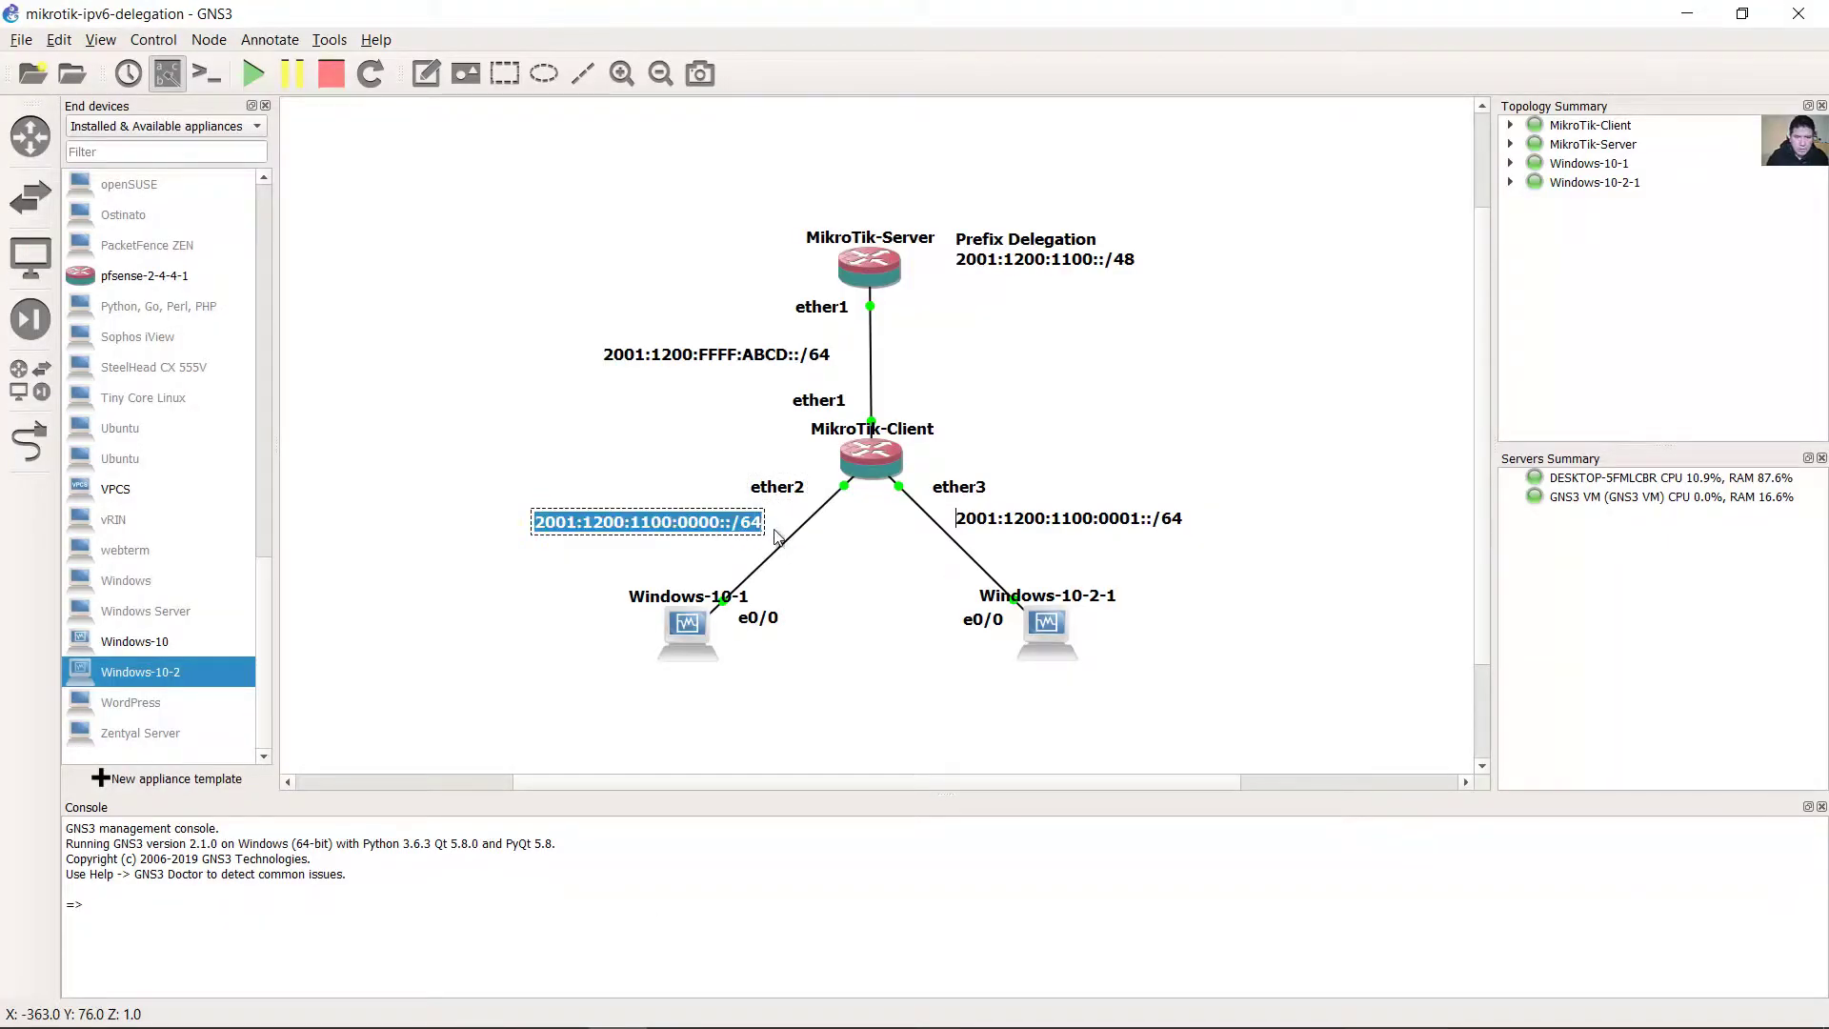
click(774, 531)
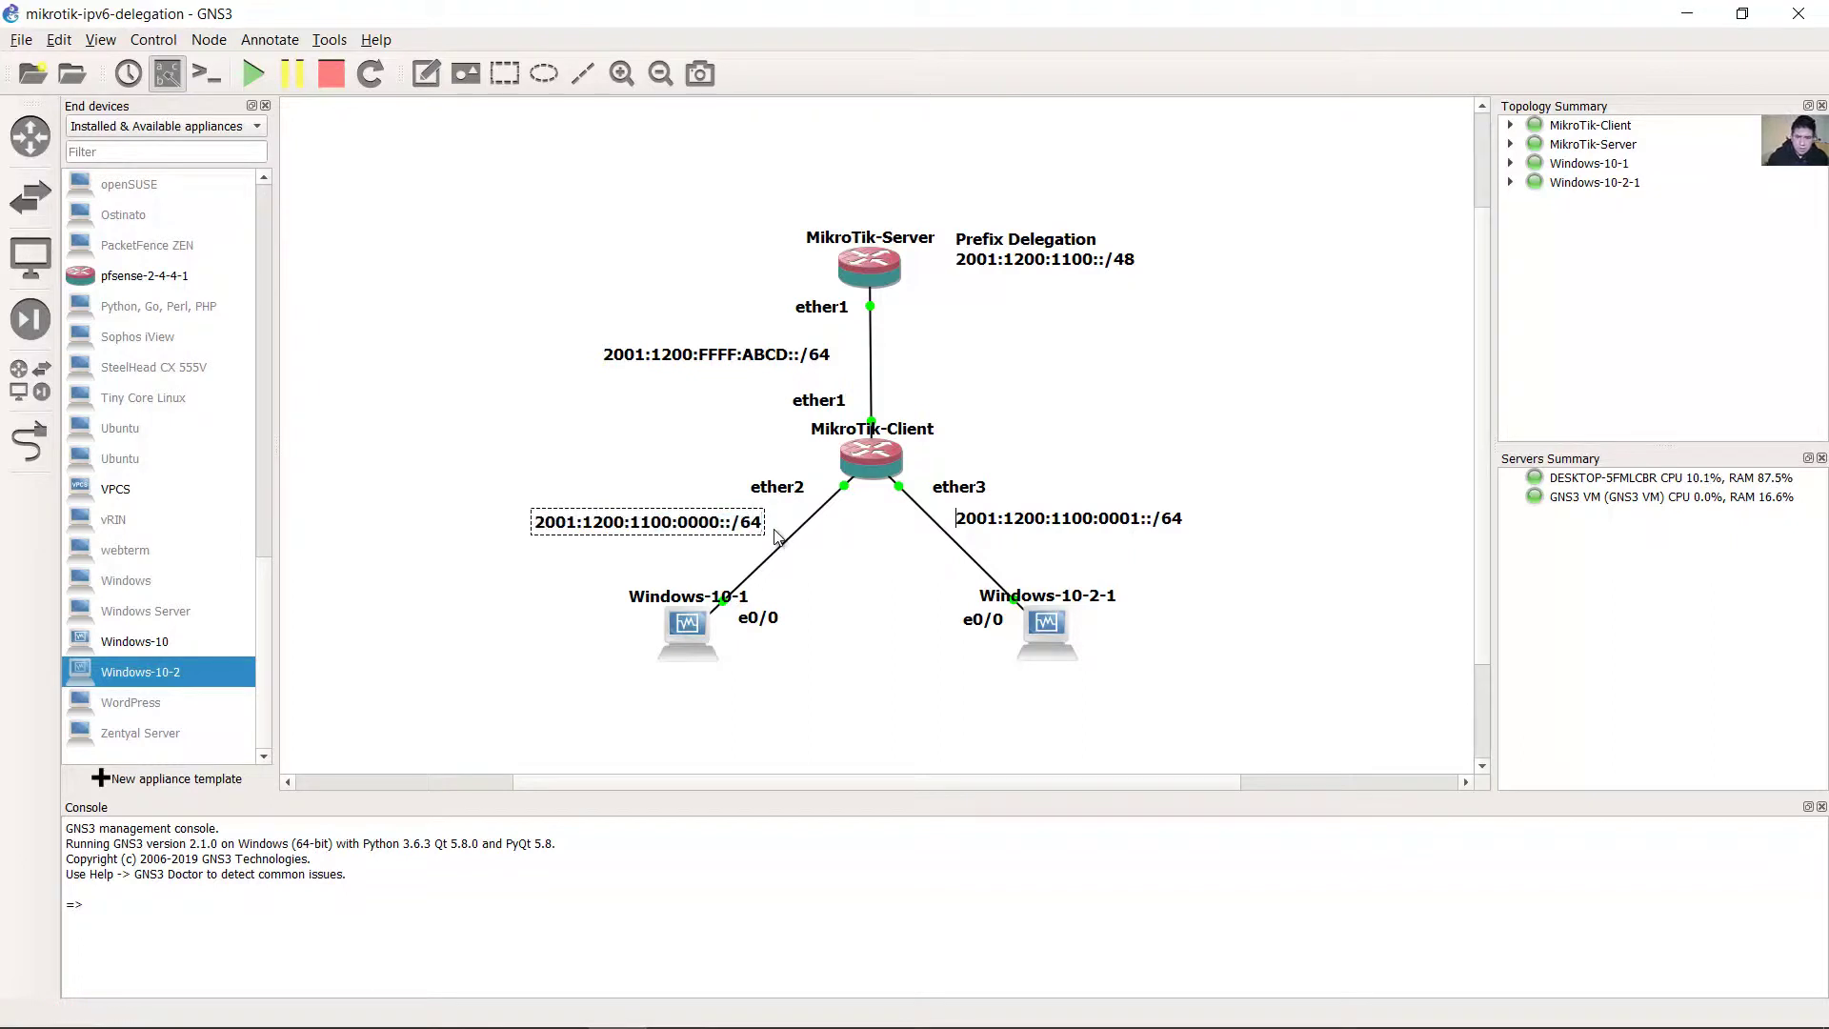
key(ctrl+a)
key(ctrl+c)
click(775, 530)
key(Return)
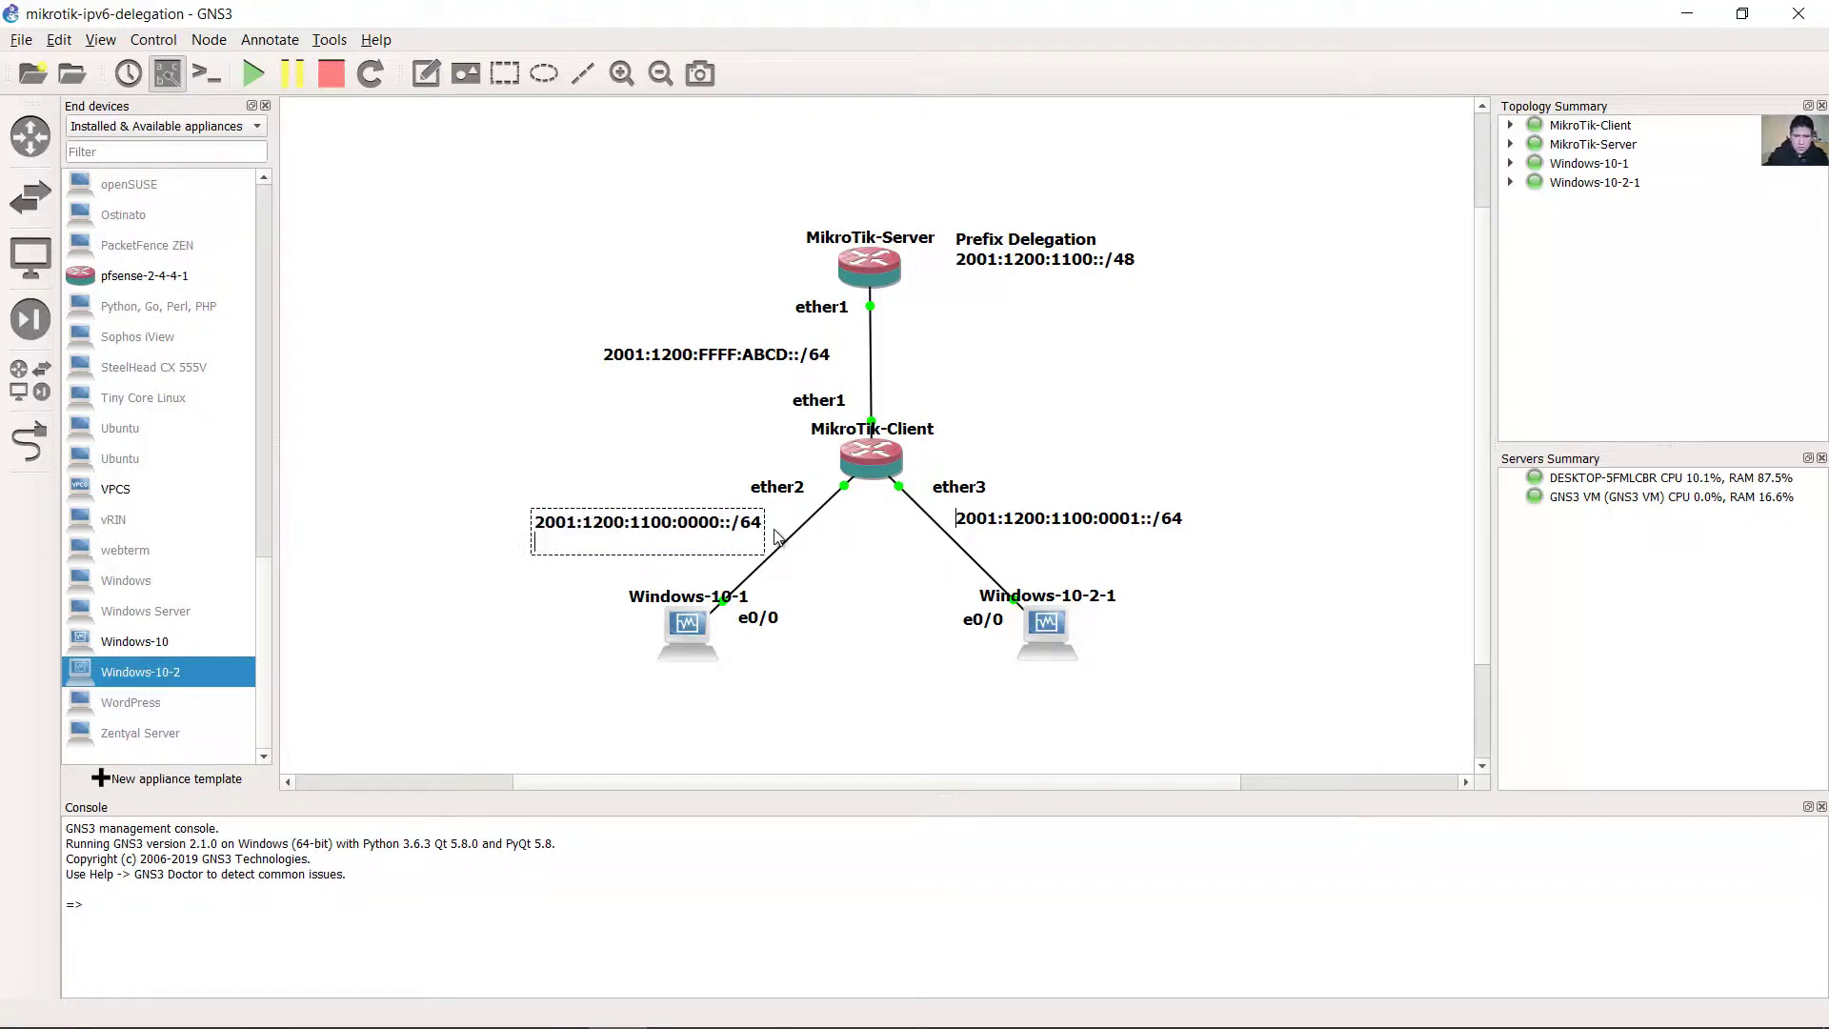
key(ctrl+v)
key(BackSpace)
key(BackSpace)
key(BackSpace)
key(BackSpace)
key(BackSpace)
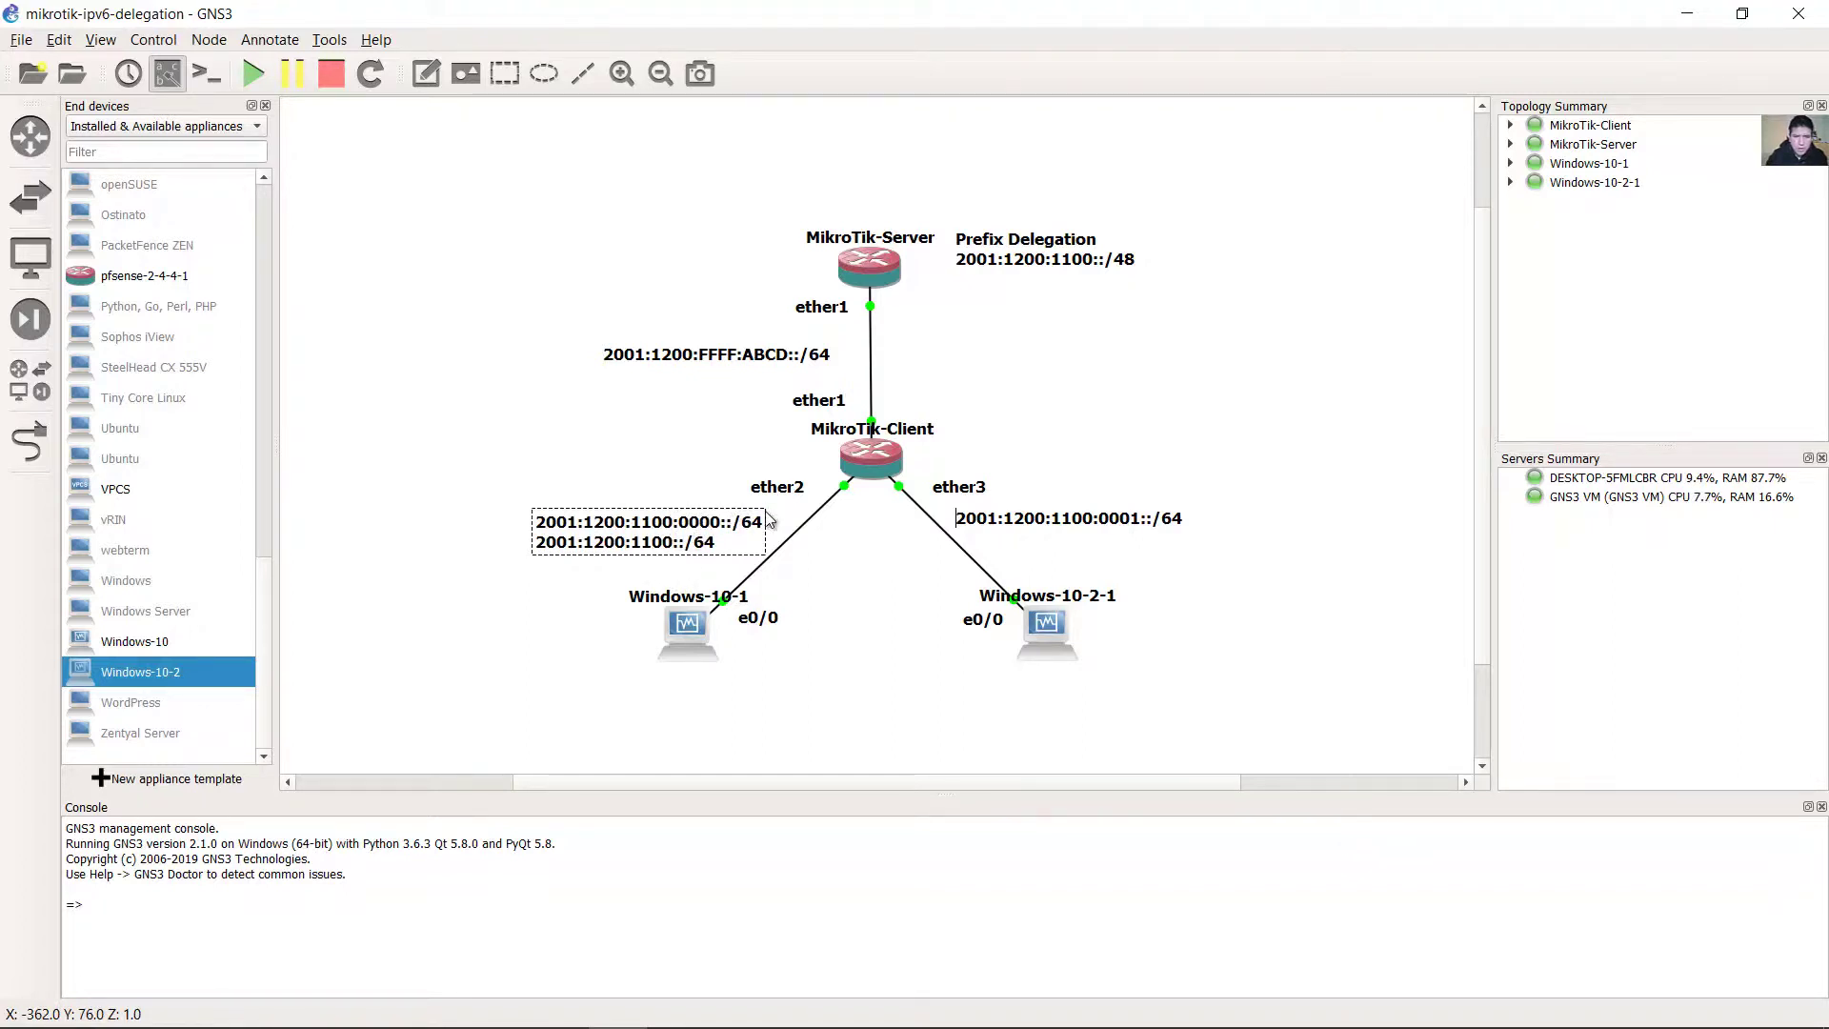
drag(790, 486, 799, 476)
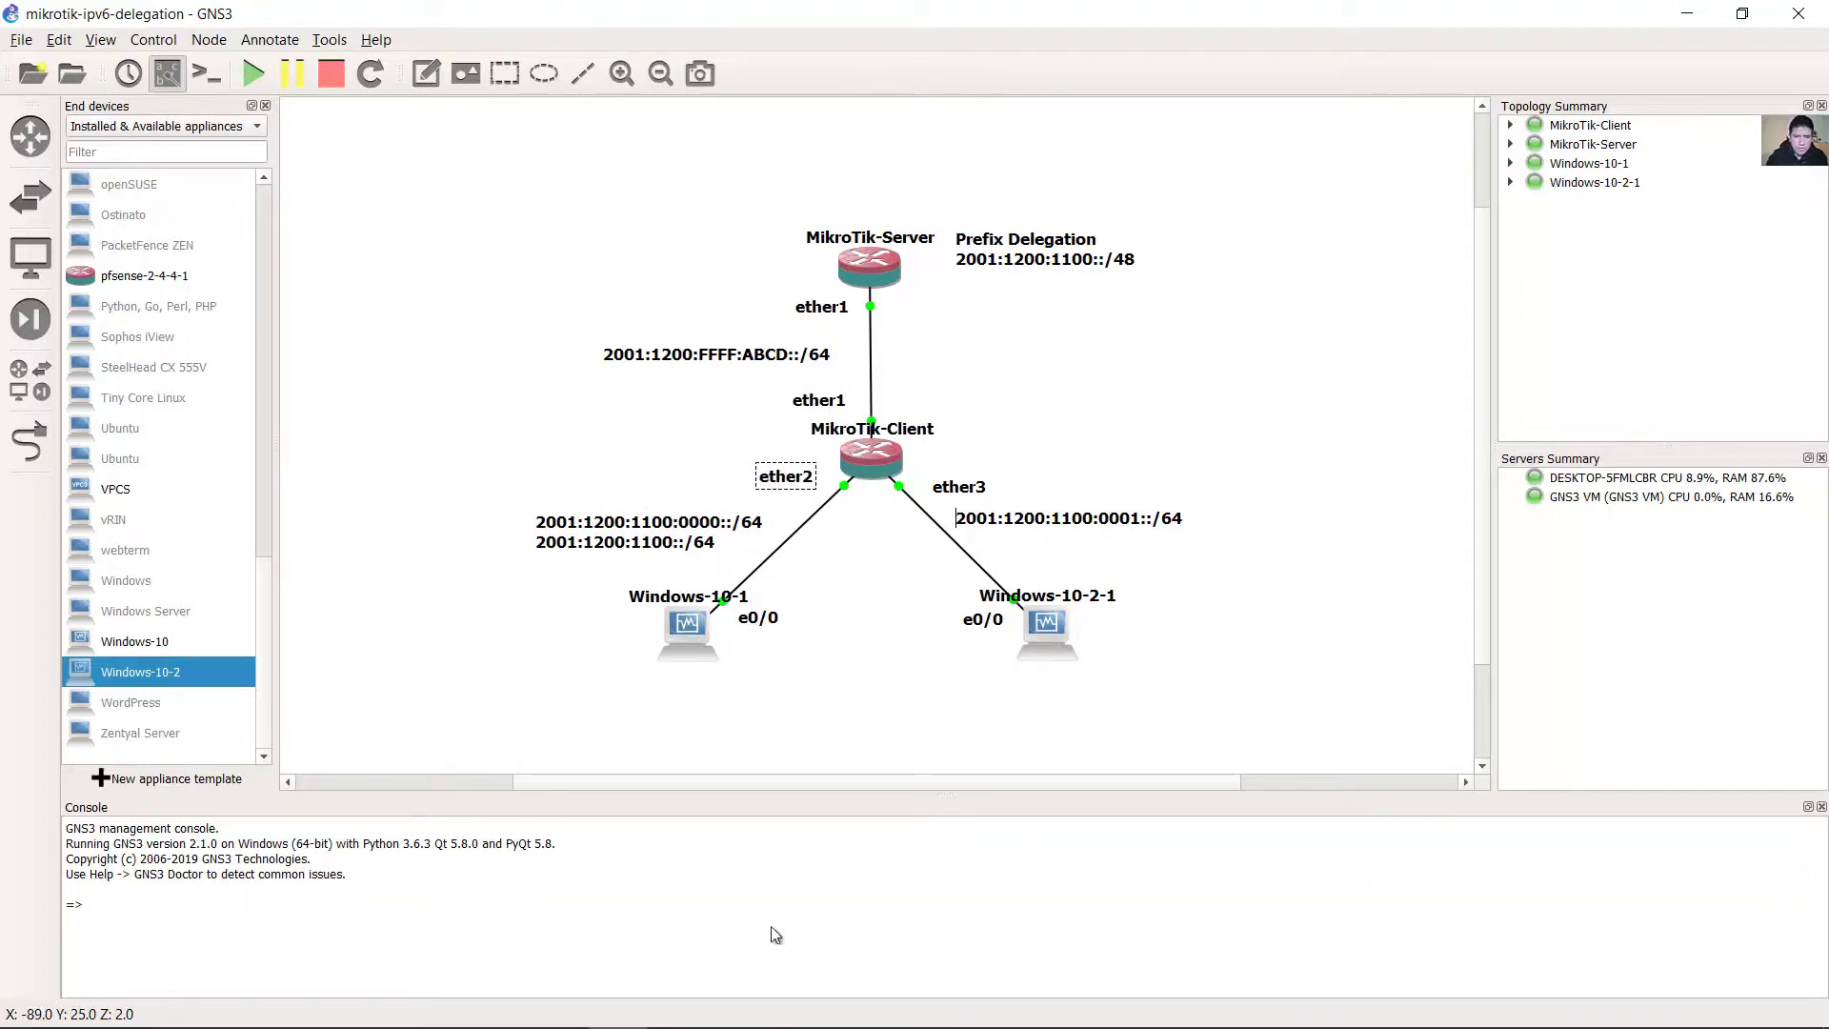
Return to the Windows-10 VM and widen the IPv6 address list to show its full columns.
mouse_move(706, 1004)
click(600, 905)
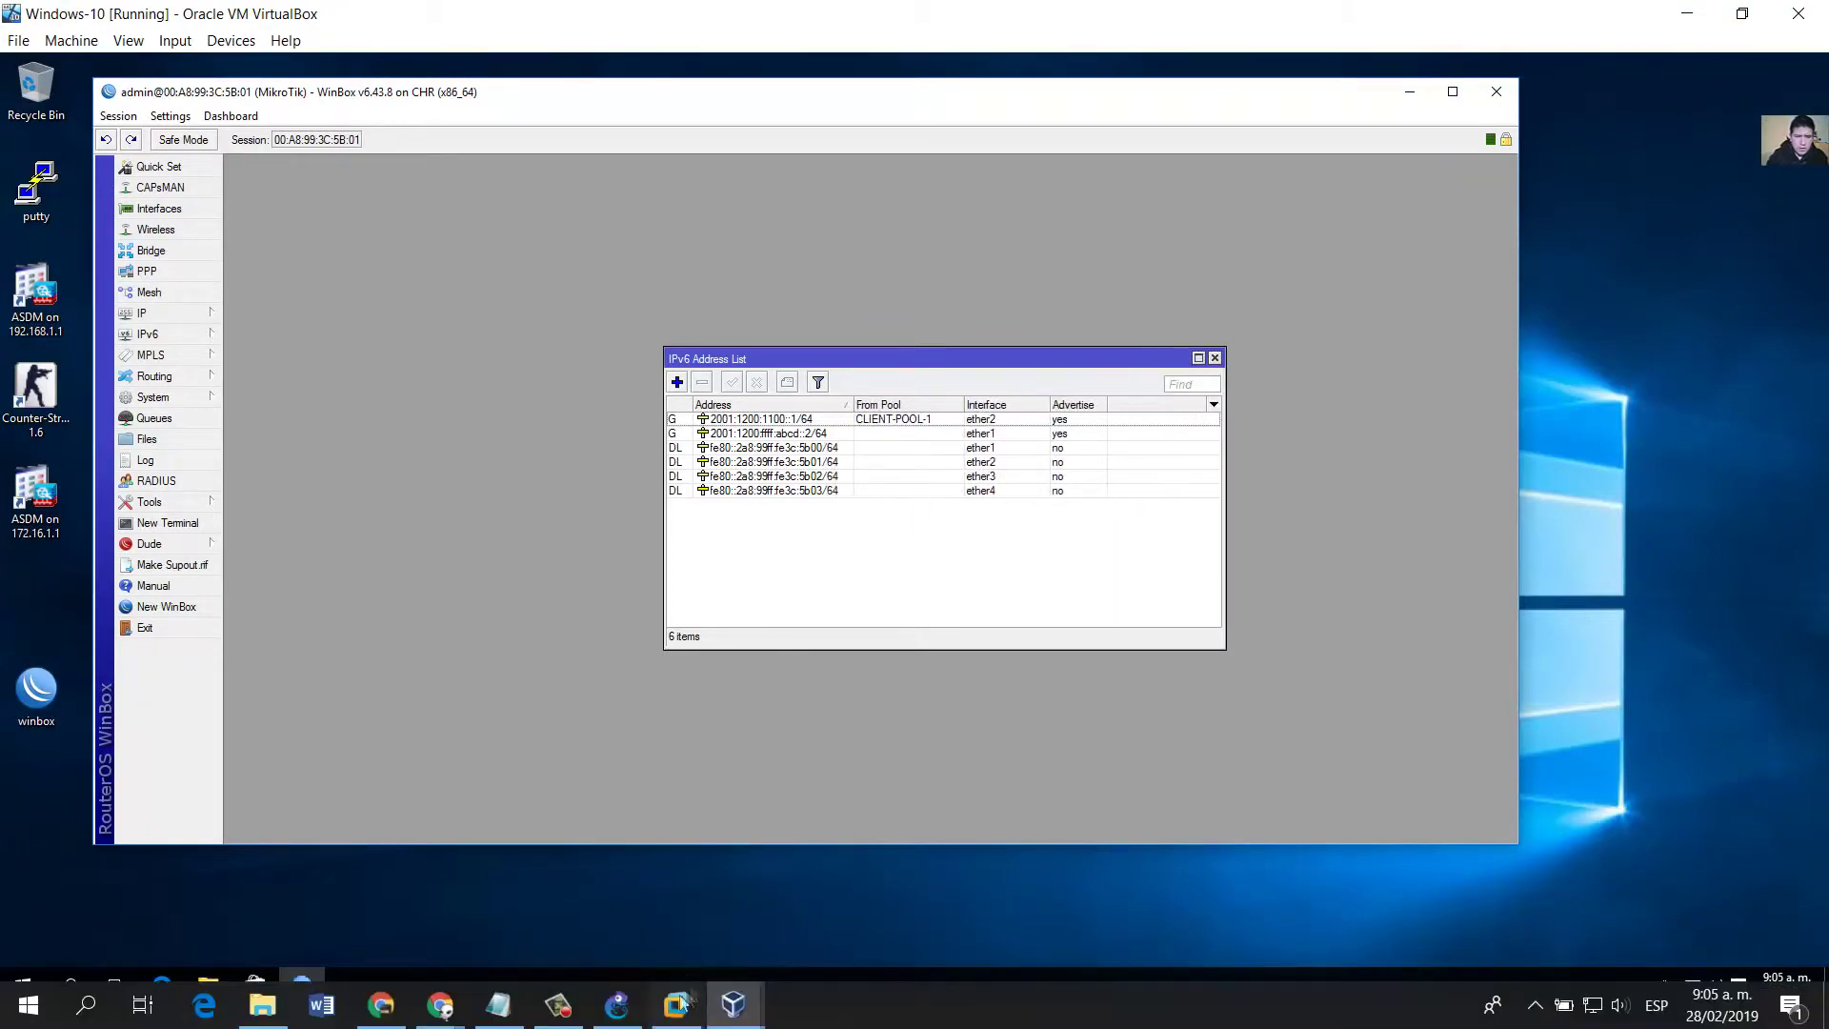
mouse_move(734, 1009)
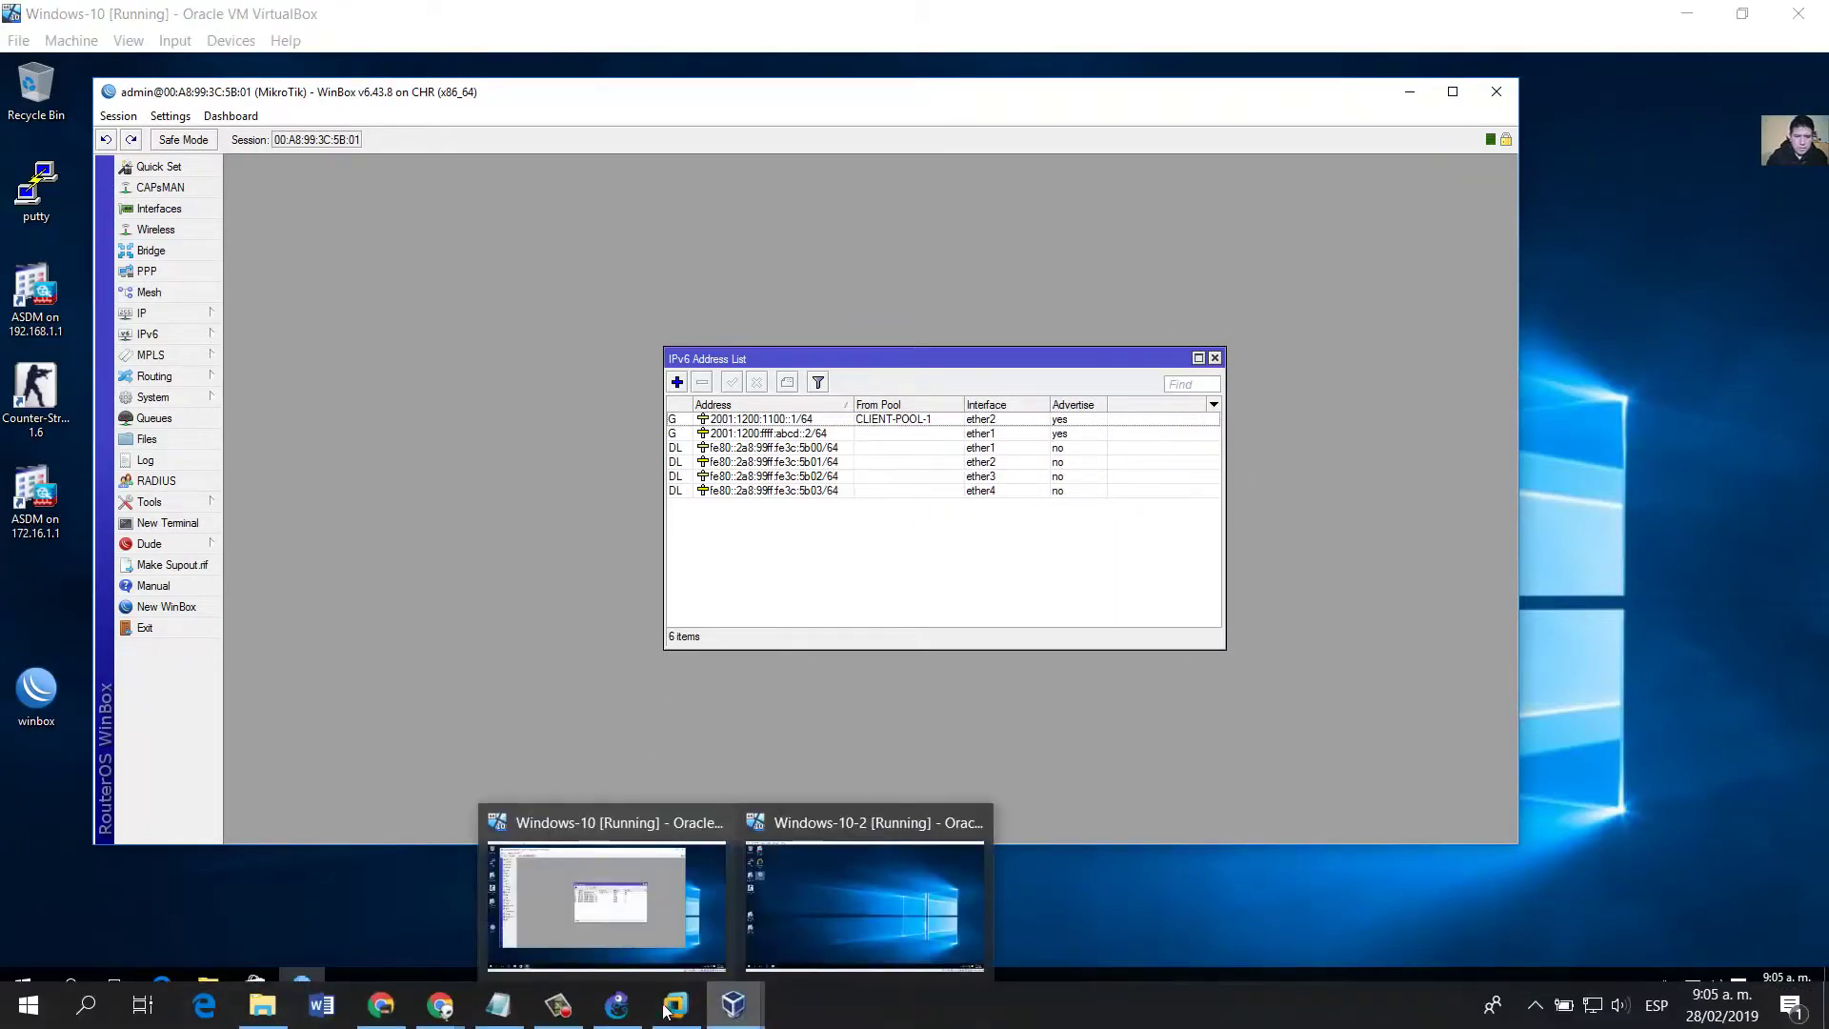
In GNS3, shift the ether3 label up and reposition the ether2 and ether3 network notes at a similar height.
click(617, 1005)
drag(970, 494, 962, 486)
drag(1071, 525, 1127, 526)
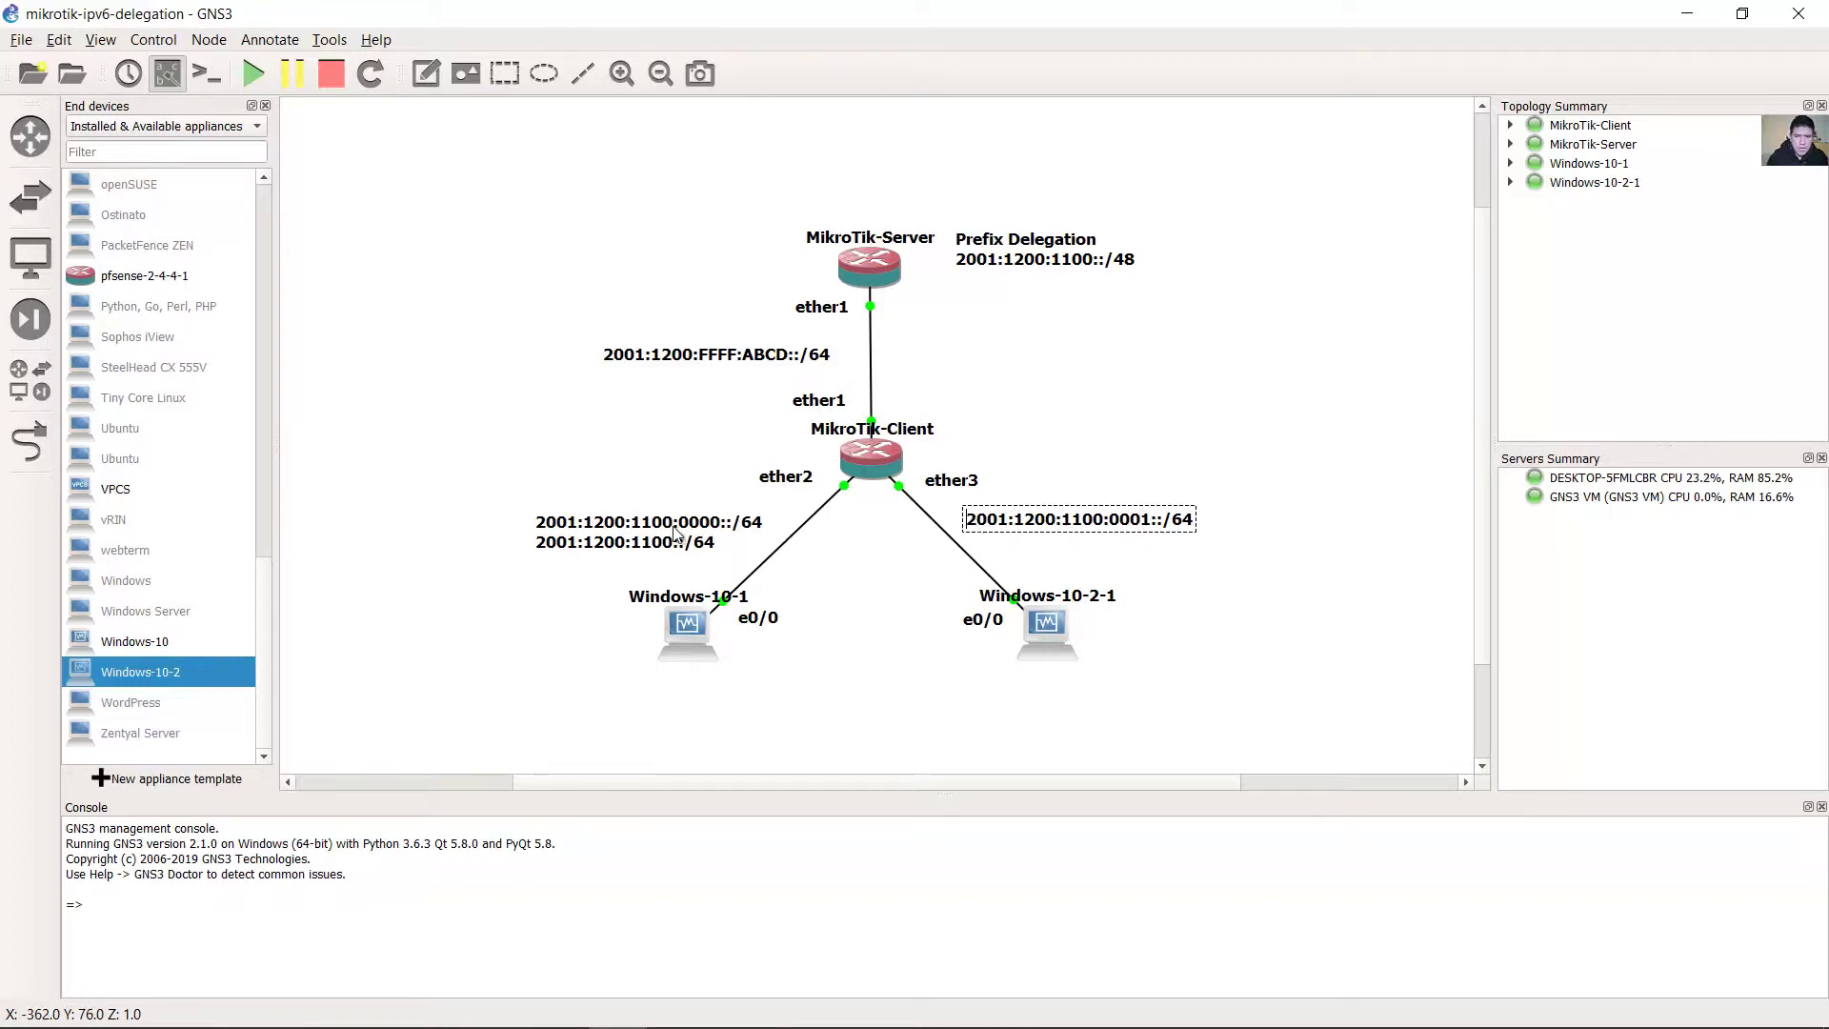
drag(701, 532, 702, 527)
drag(960, 526, 958, 521)
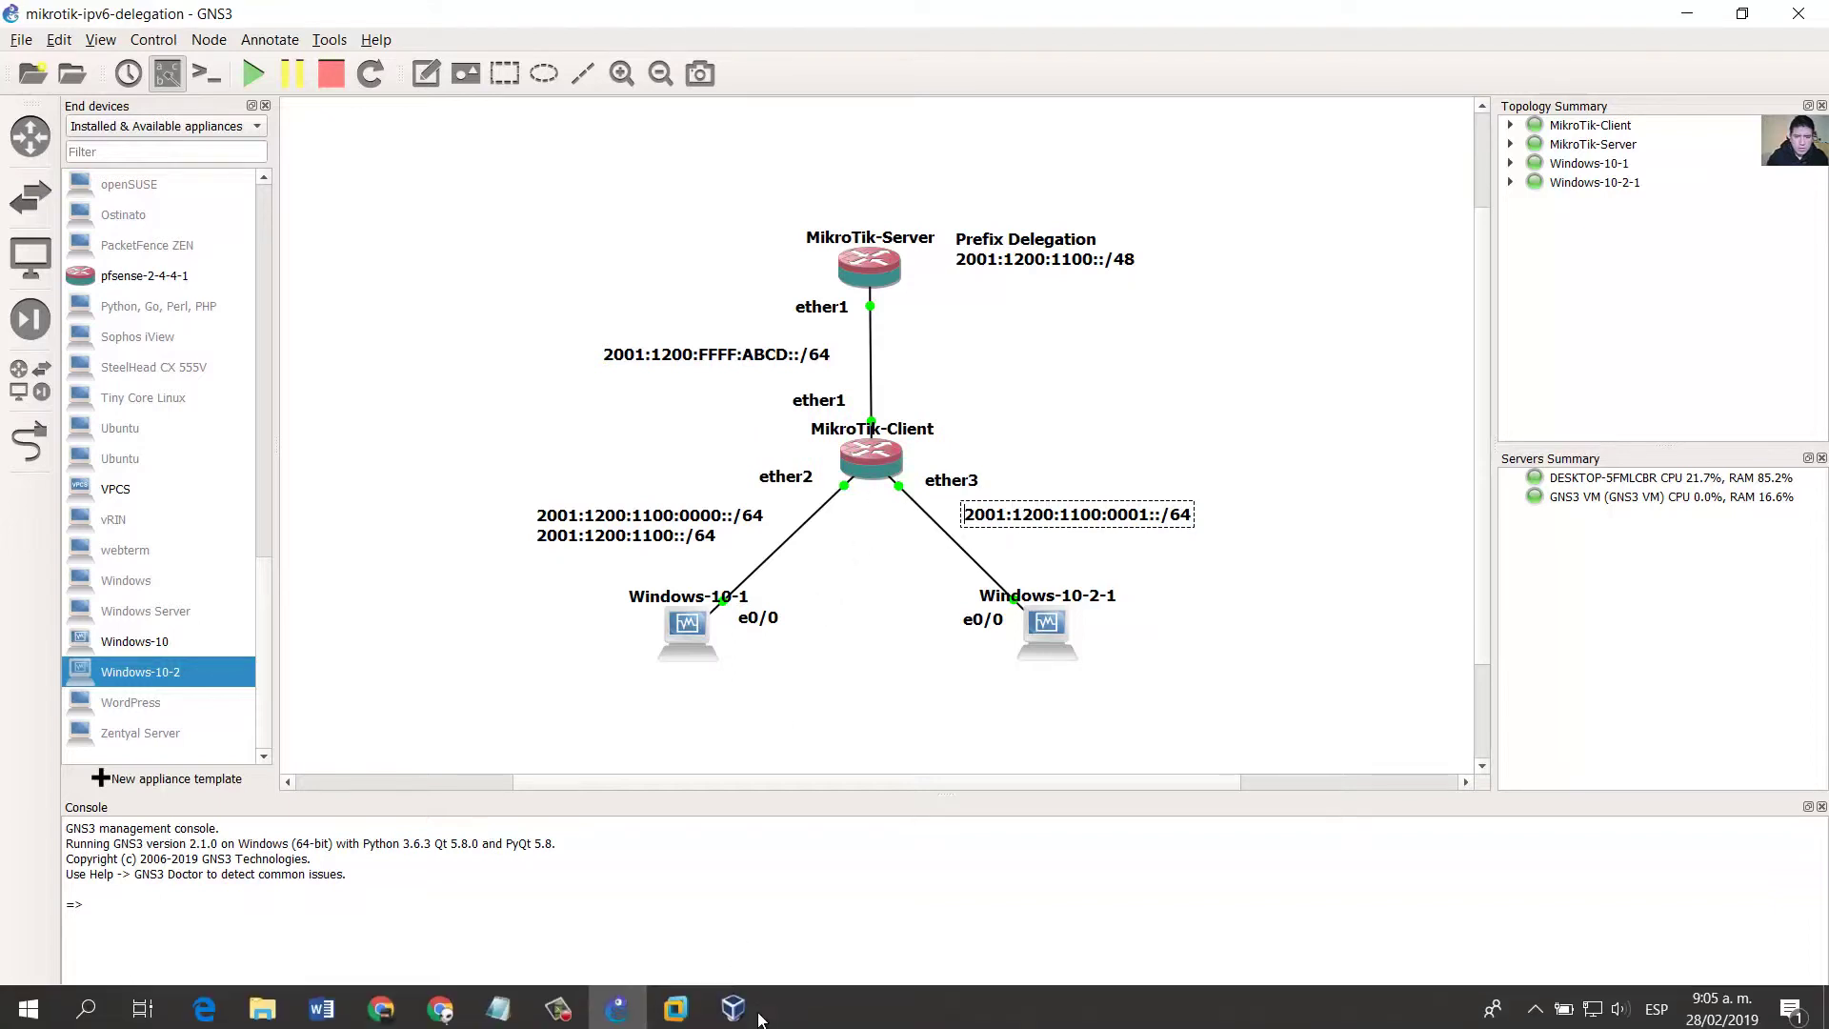
Return to the Windows-10 VM and start a new IPv6 address on interface ether3 from pool CLIENT-POOL-1.
click(624, 931)
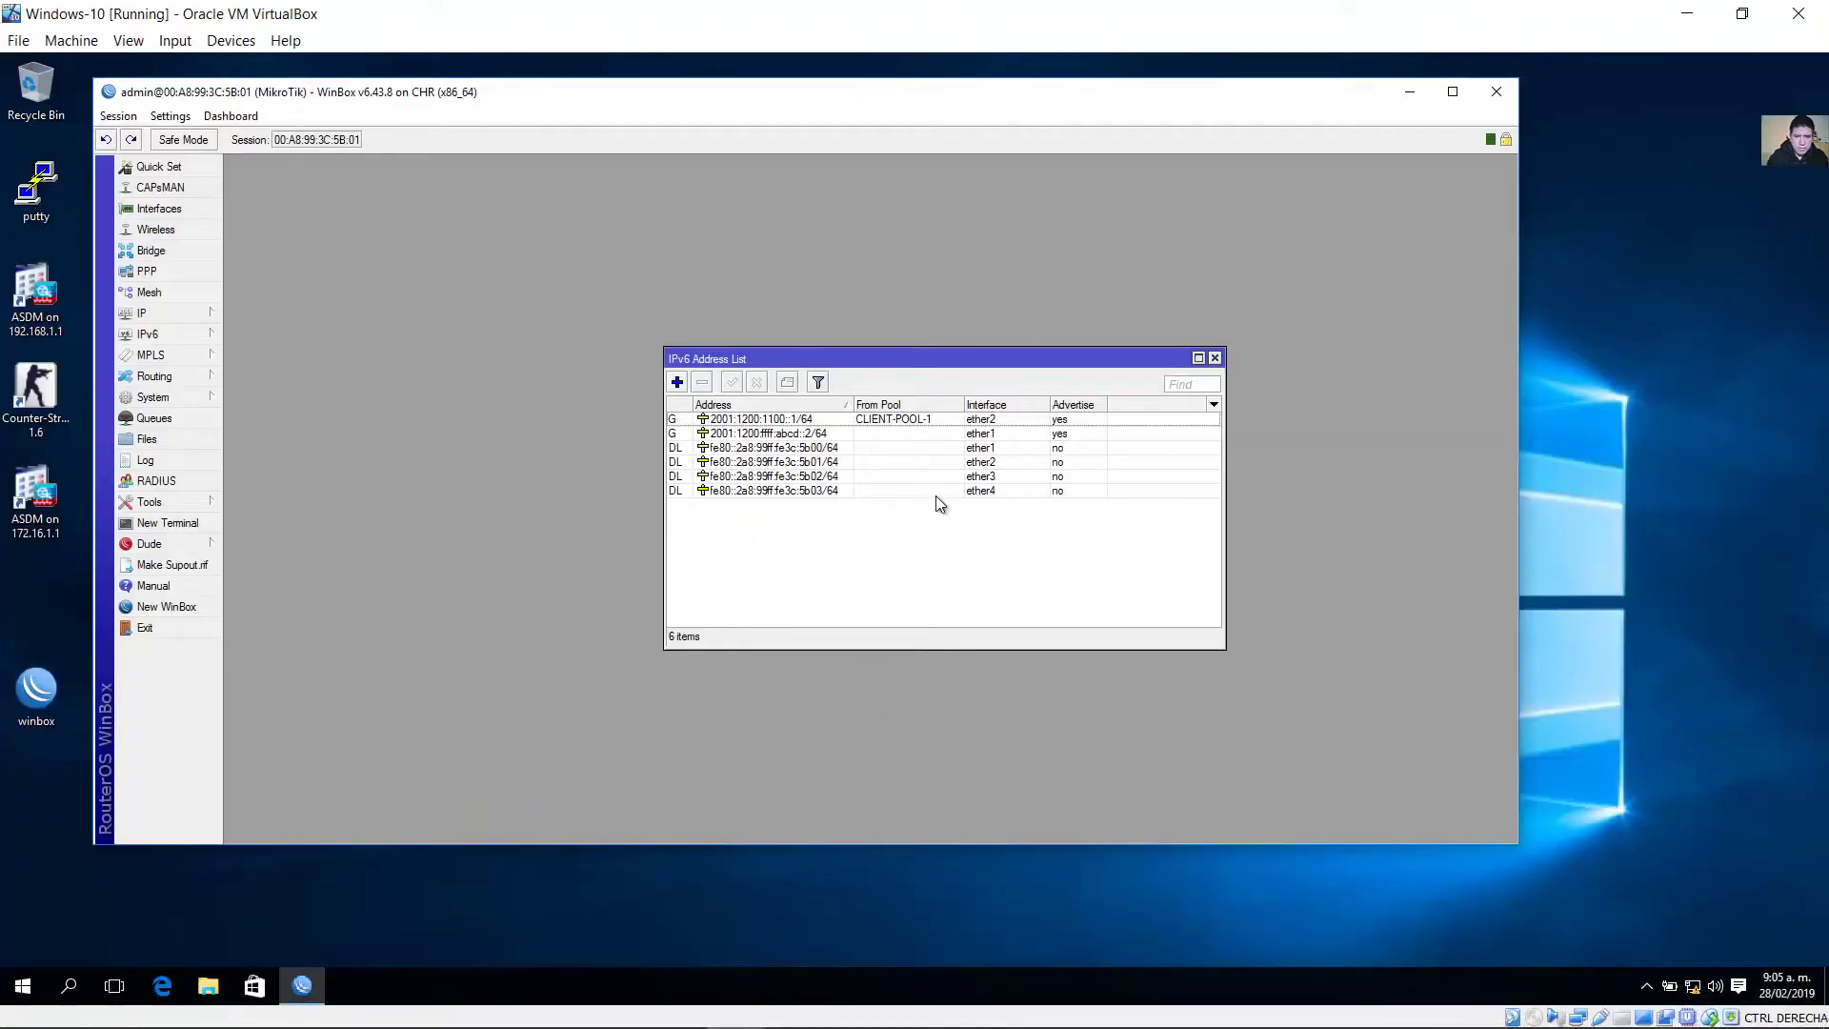
click(677, 382)
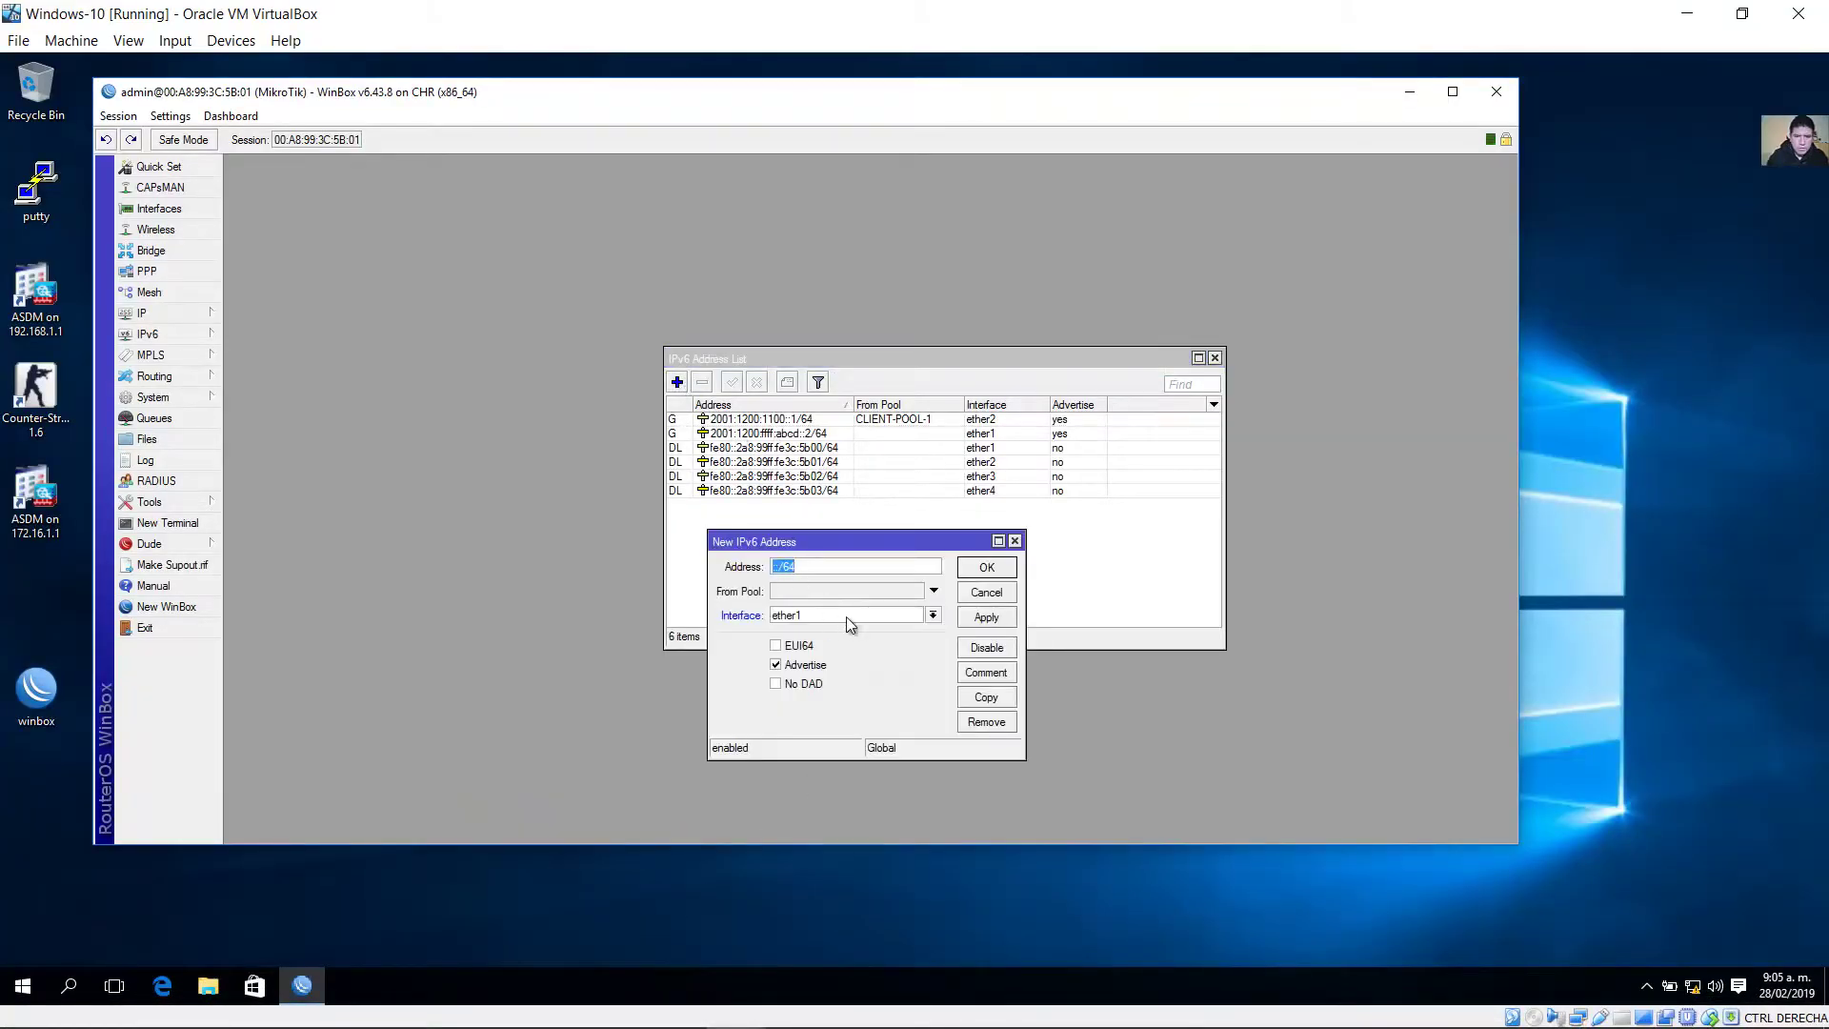
click(933, 615)
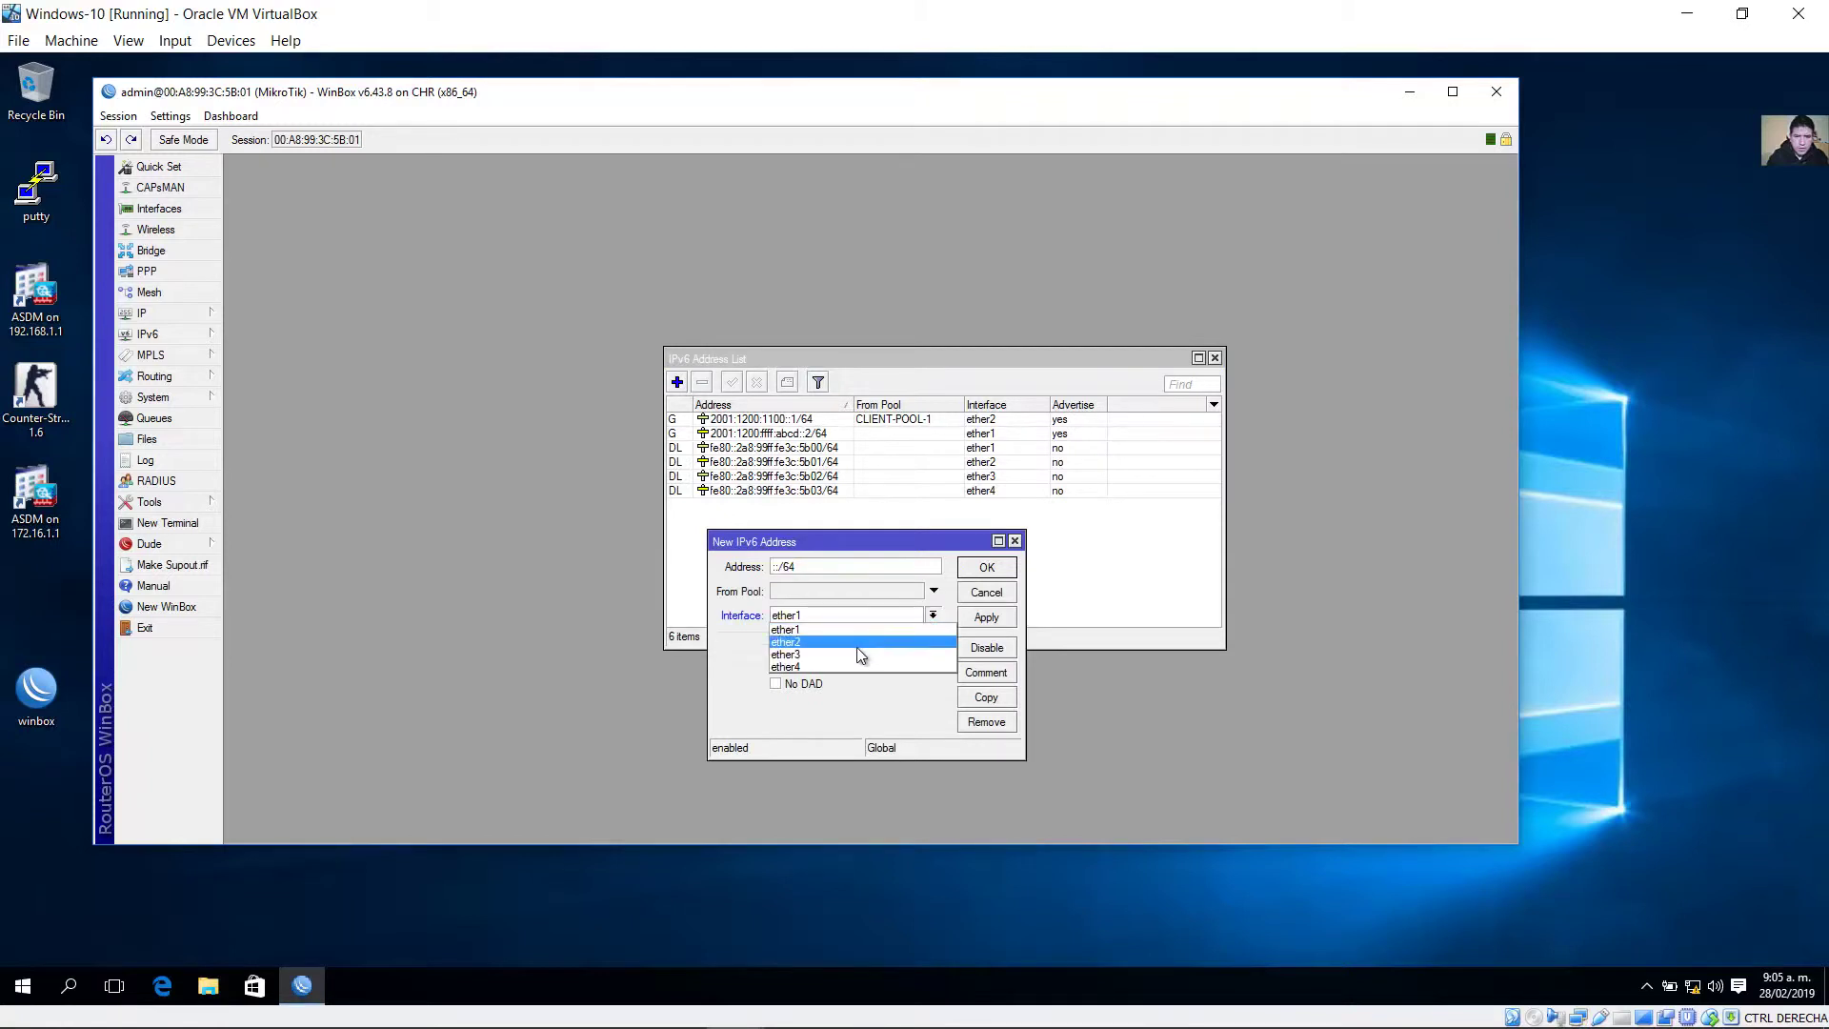
click(869, 640)
click(934, 592)
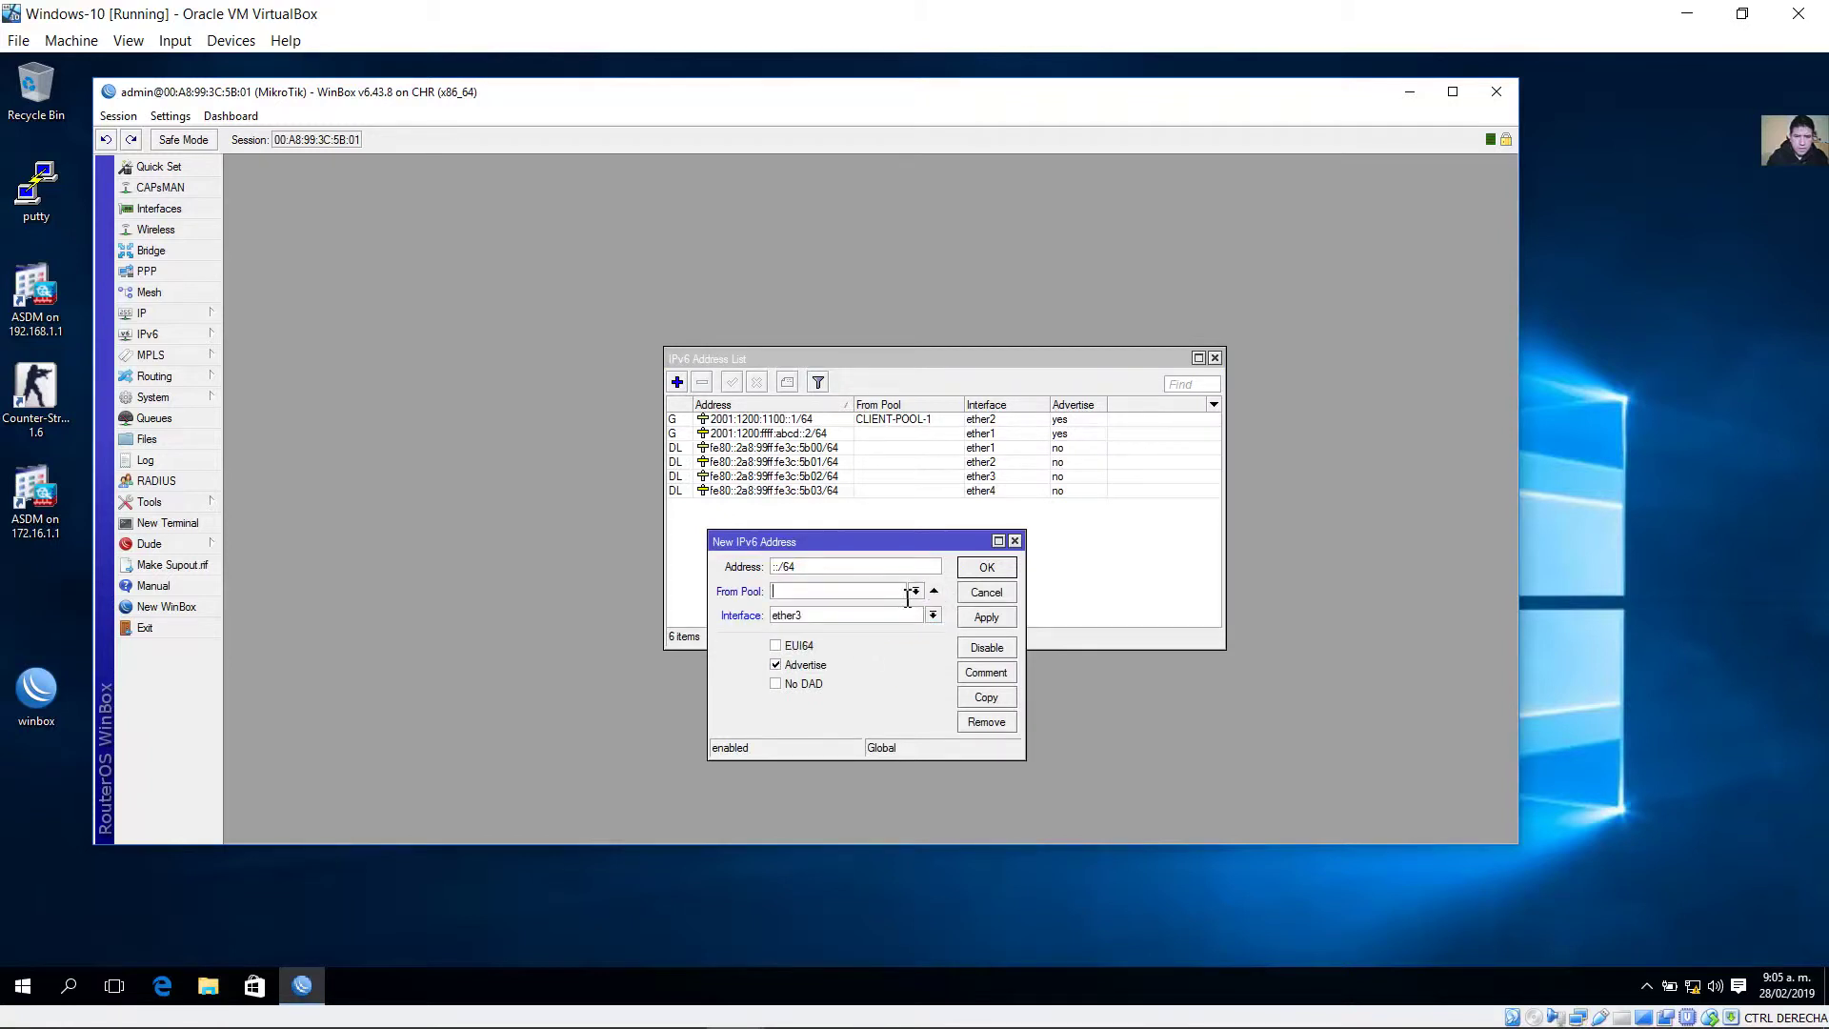
click(914, 591)
click(857, 607)
Set the new ether3 address to ::0:0:0:1/64, apply it, and accept the dialog.
click(810, 569)
text(0:0:0:1)
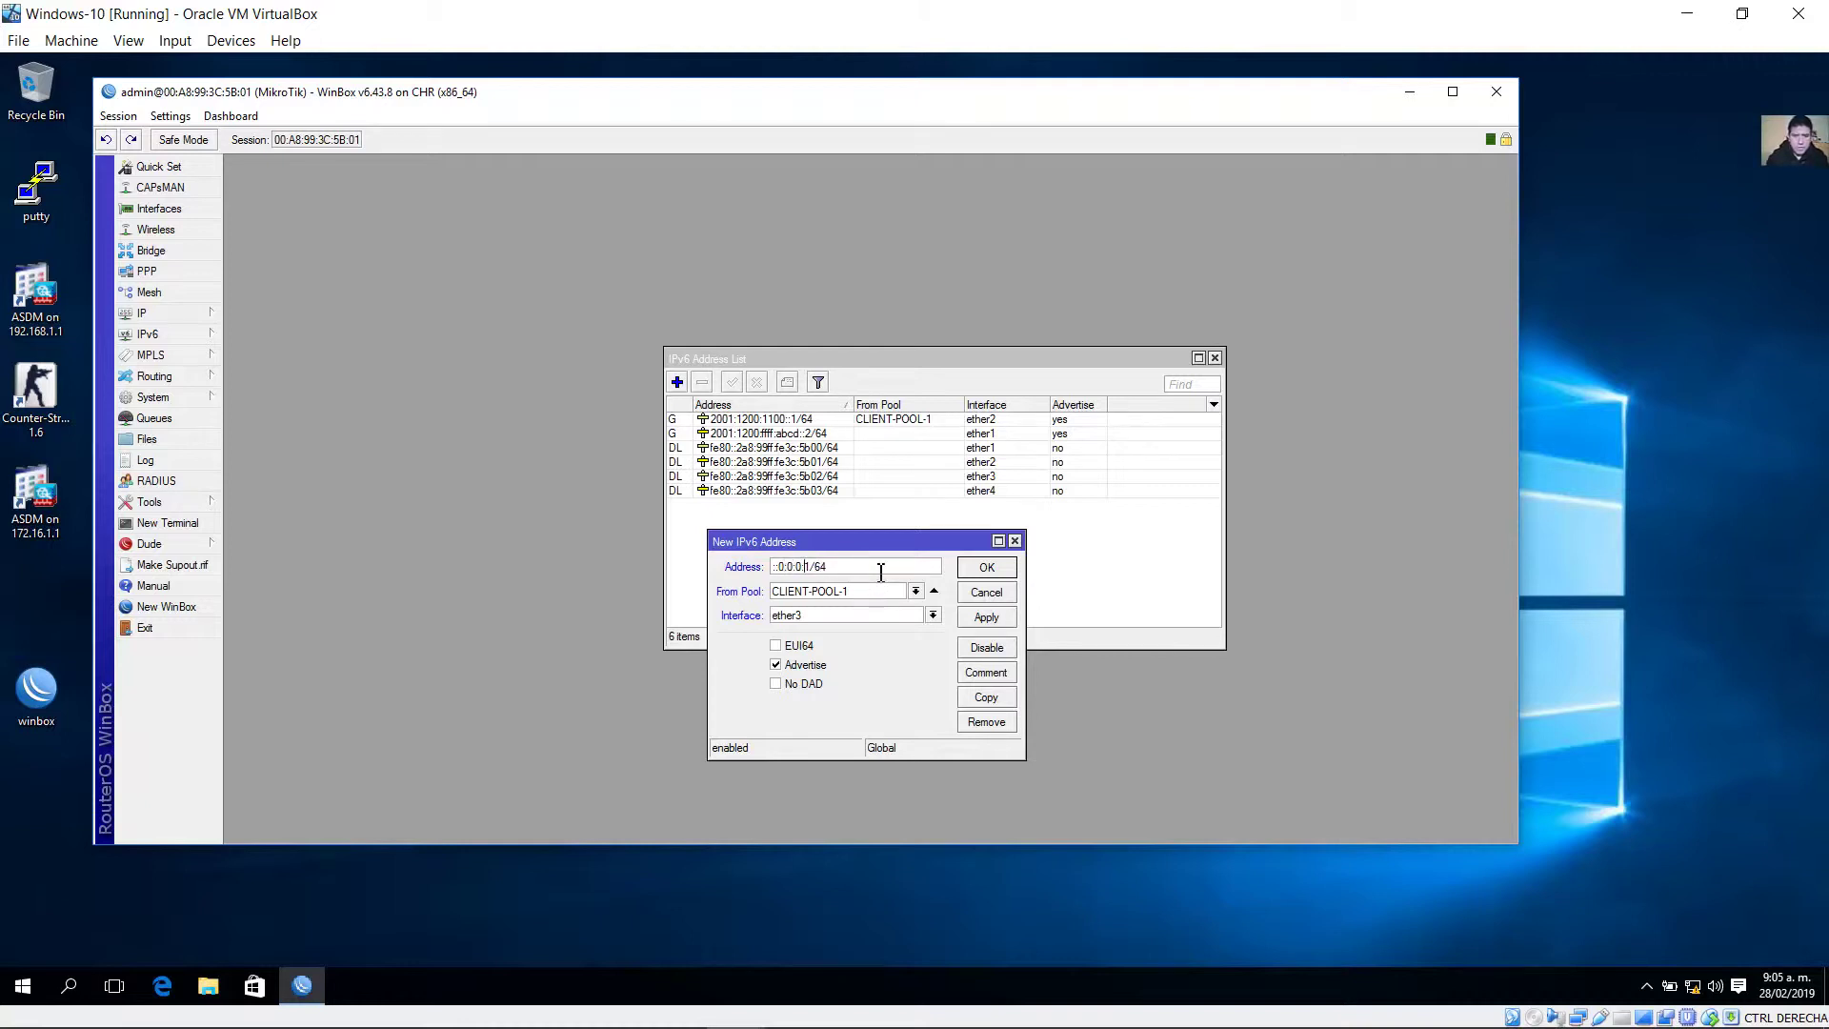
double_click(820, 573)
click(848, 563)
click(986, 619)
click(987, 569)
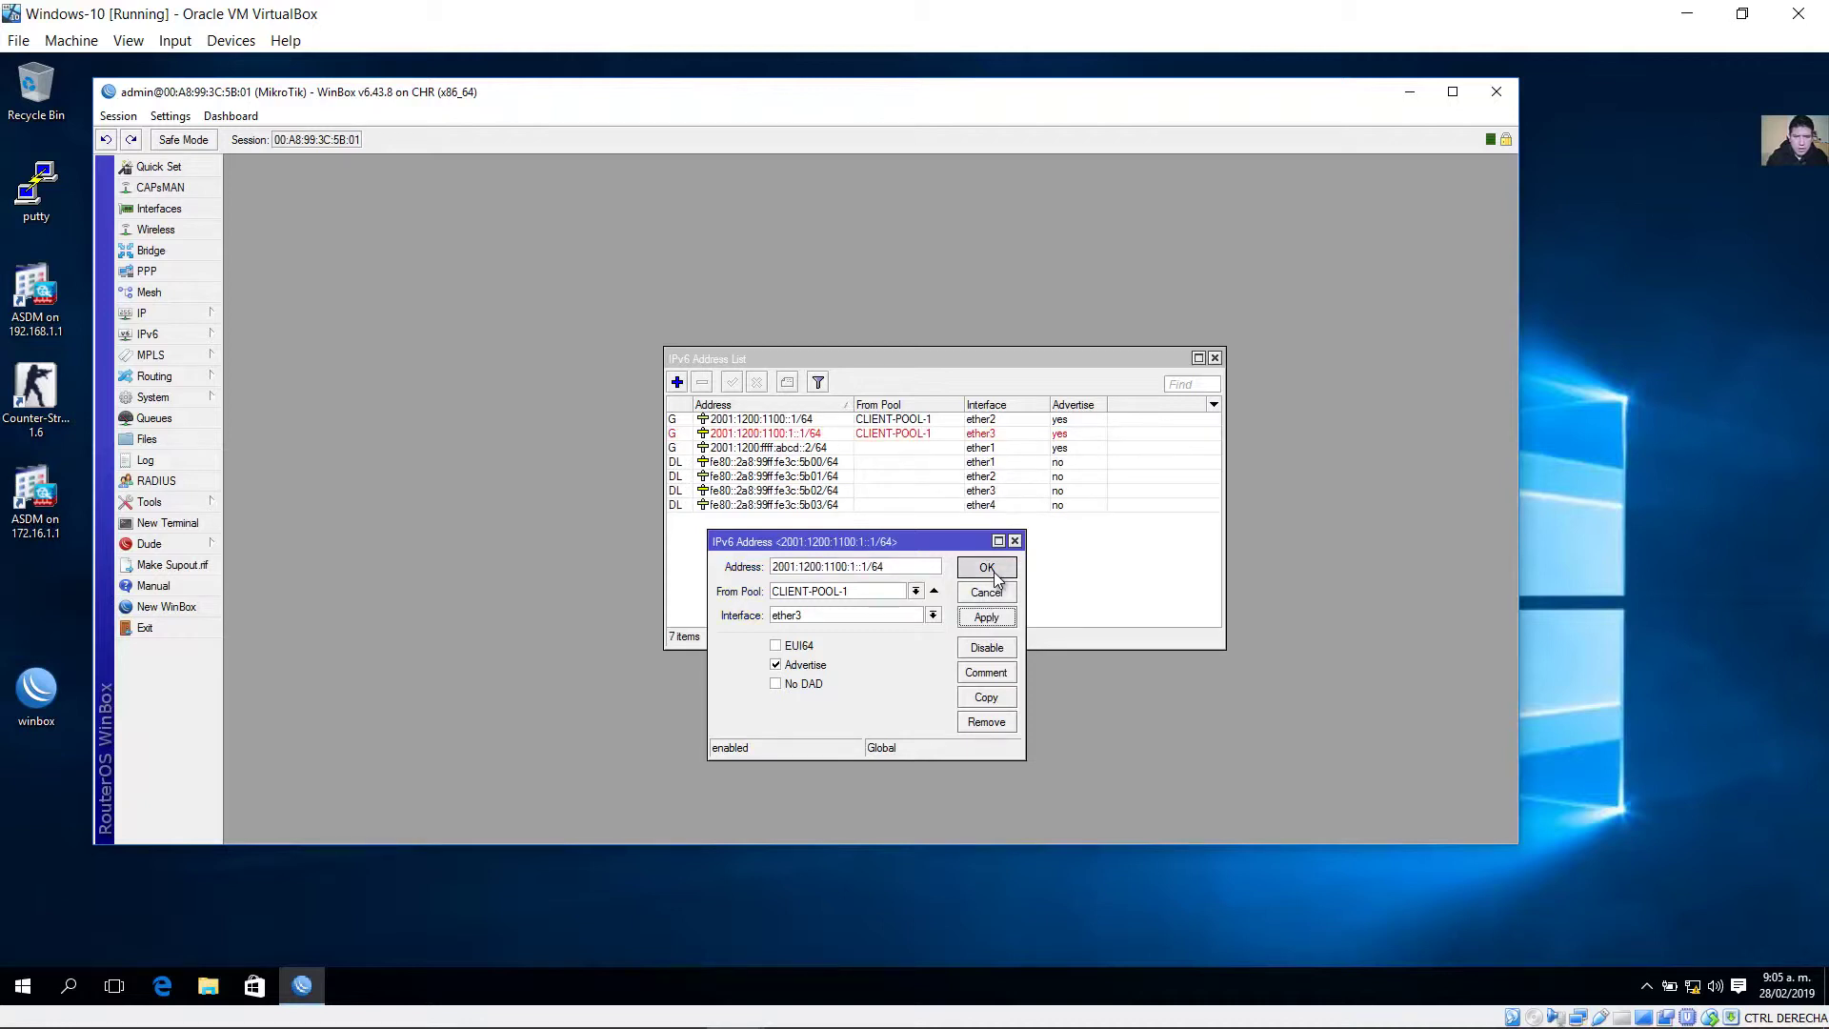
Reopen the ether3 address entry and examine the prefix portion assigned from the pool.
click(805, 437)
double_click(811, 436)
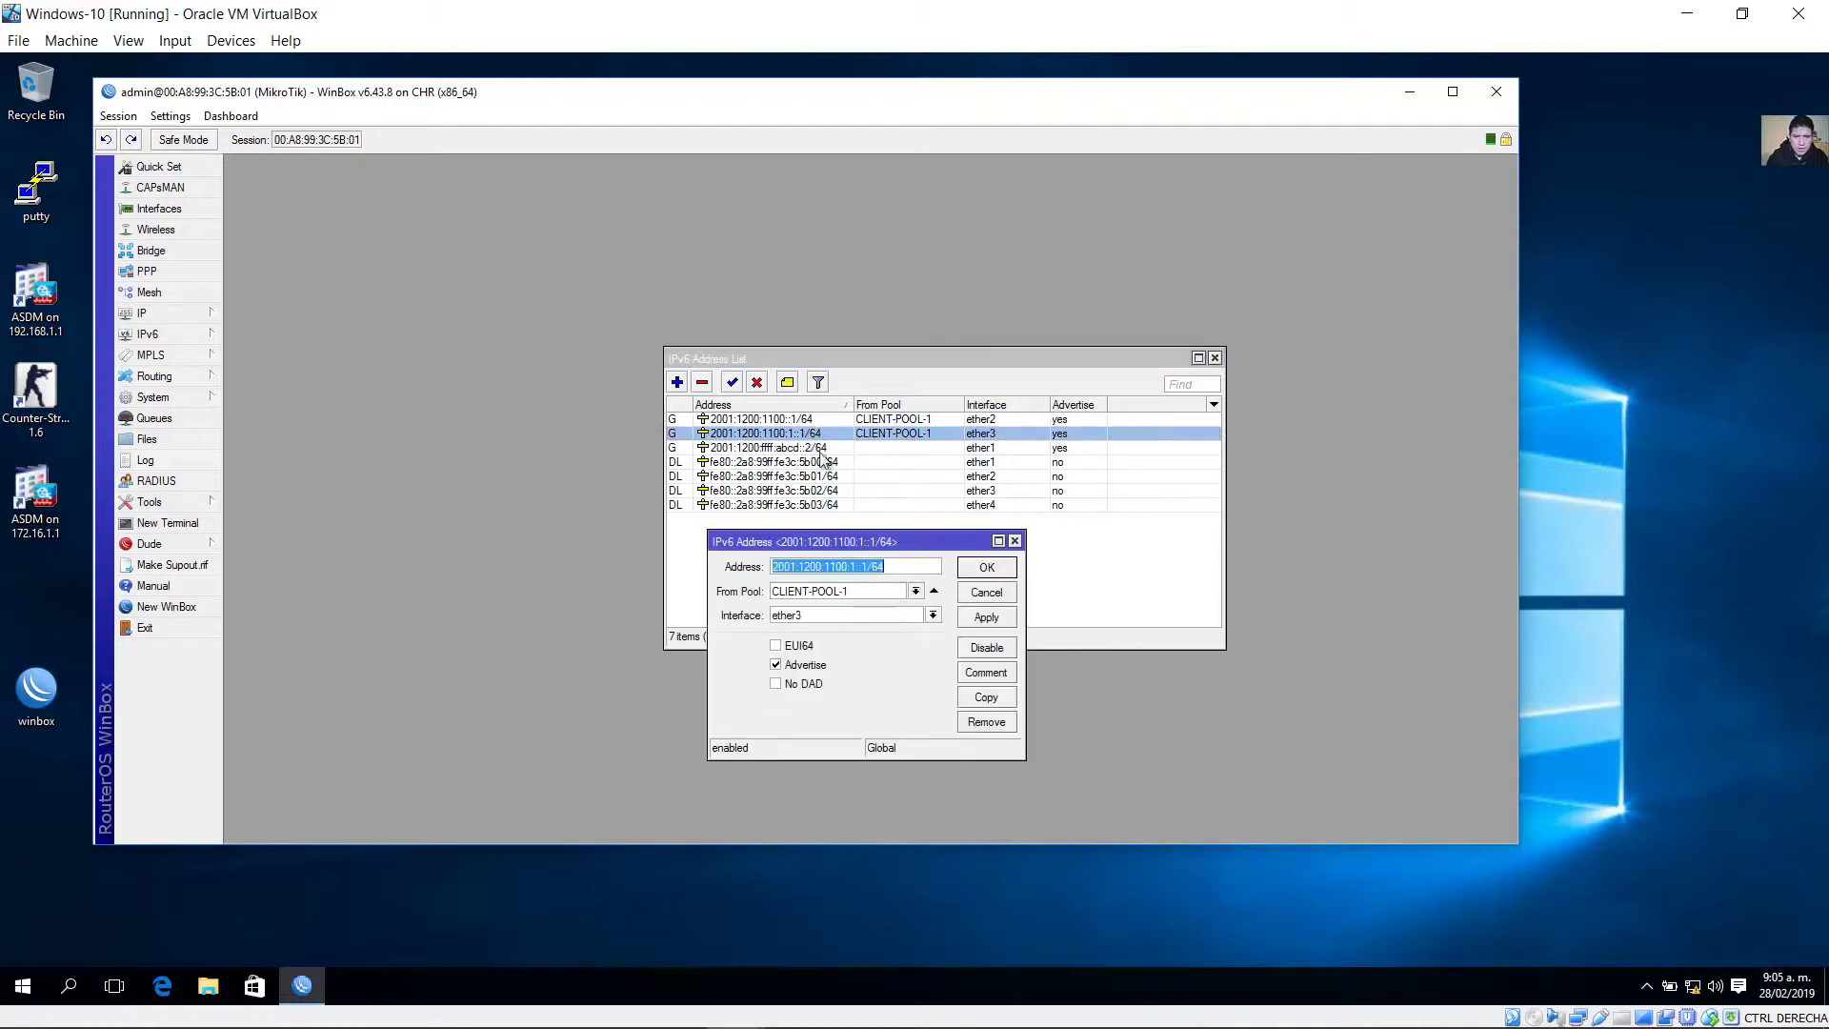
click(861, 567)
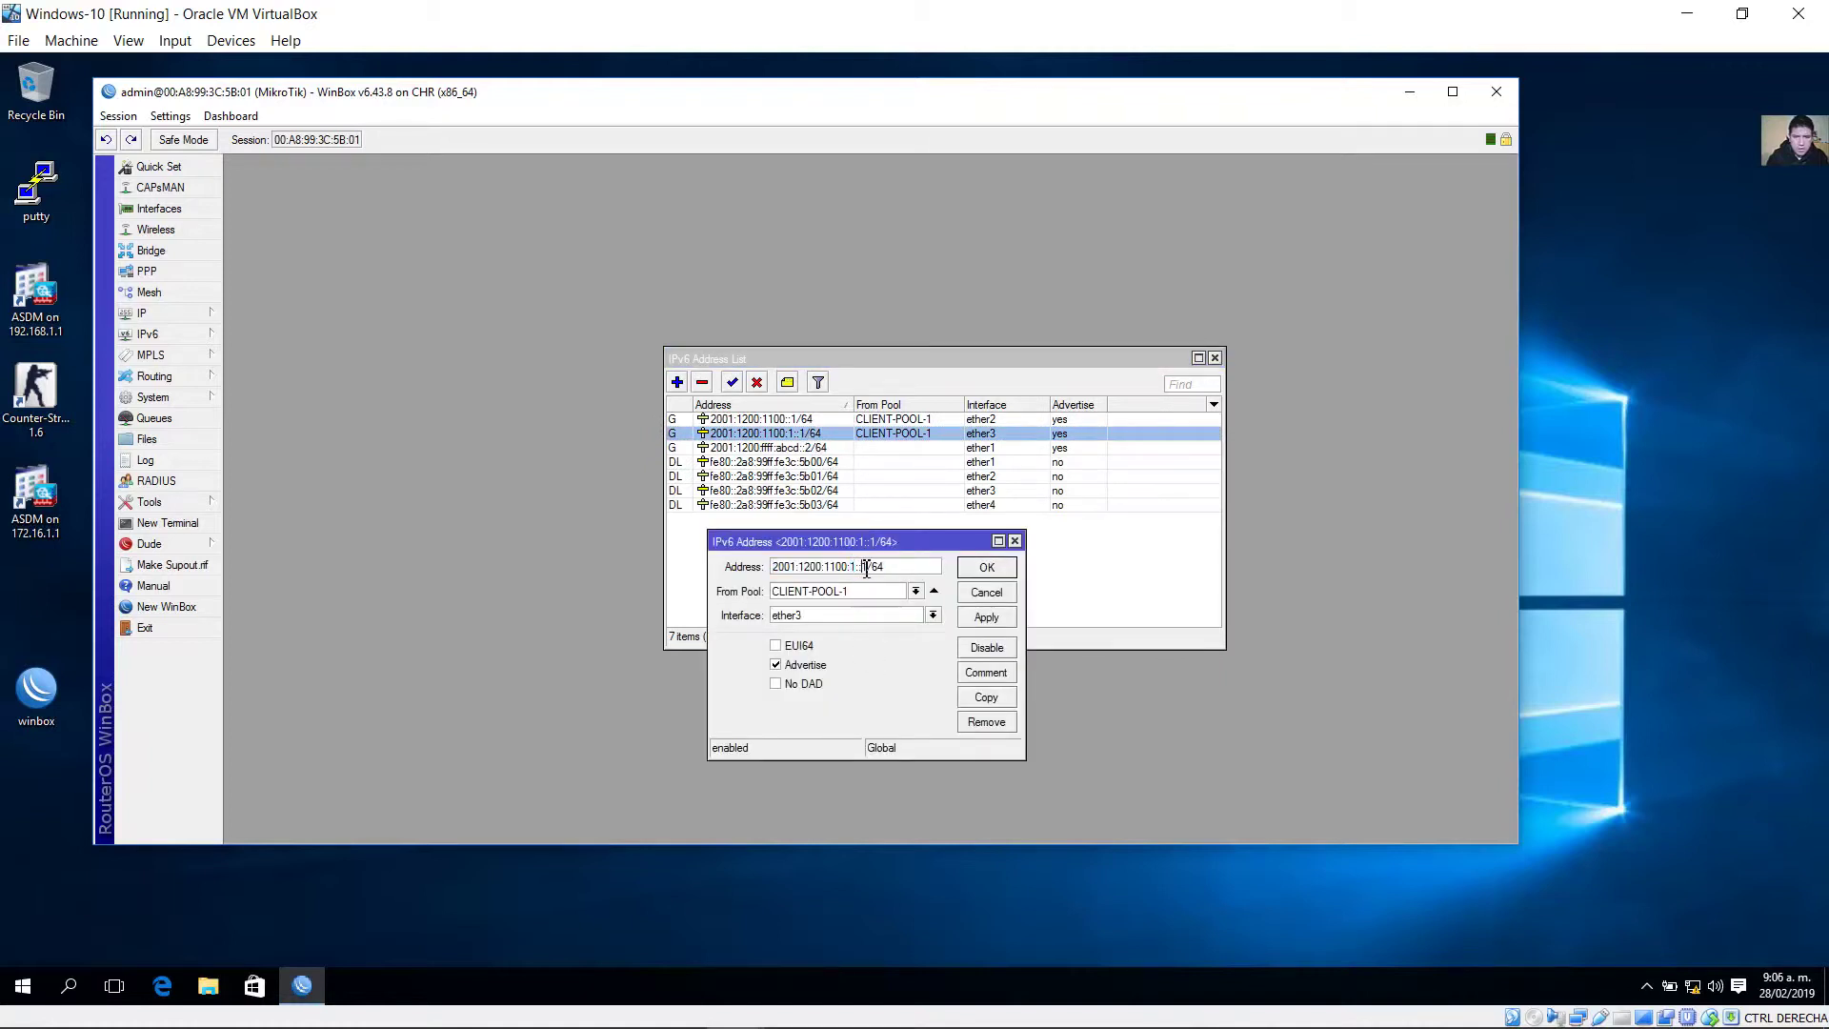
drag(865, 569, 760, 568)
In GNS3, add a second line 2001:1200:1100:1::/64 to the ether3 network note.
click(618, 1004)
click(1081, 519)
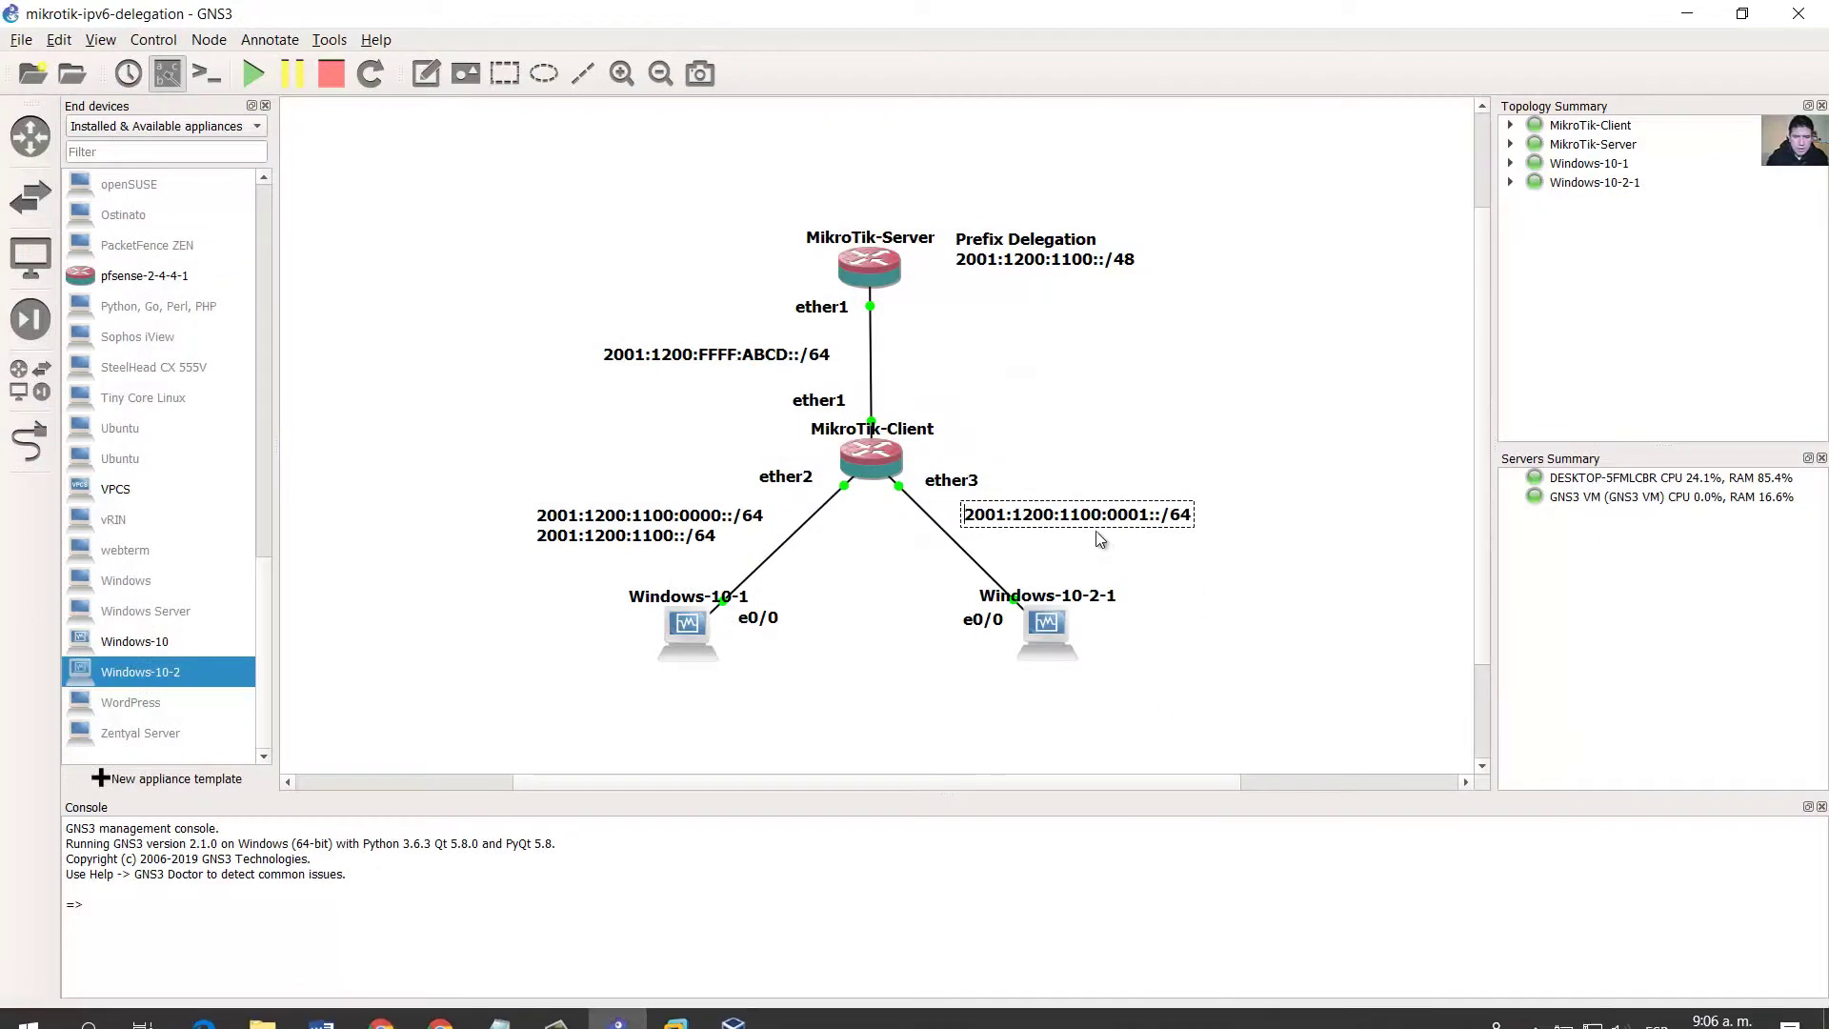
double_click(1074, 524)
key(ctrl+c)
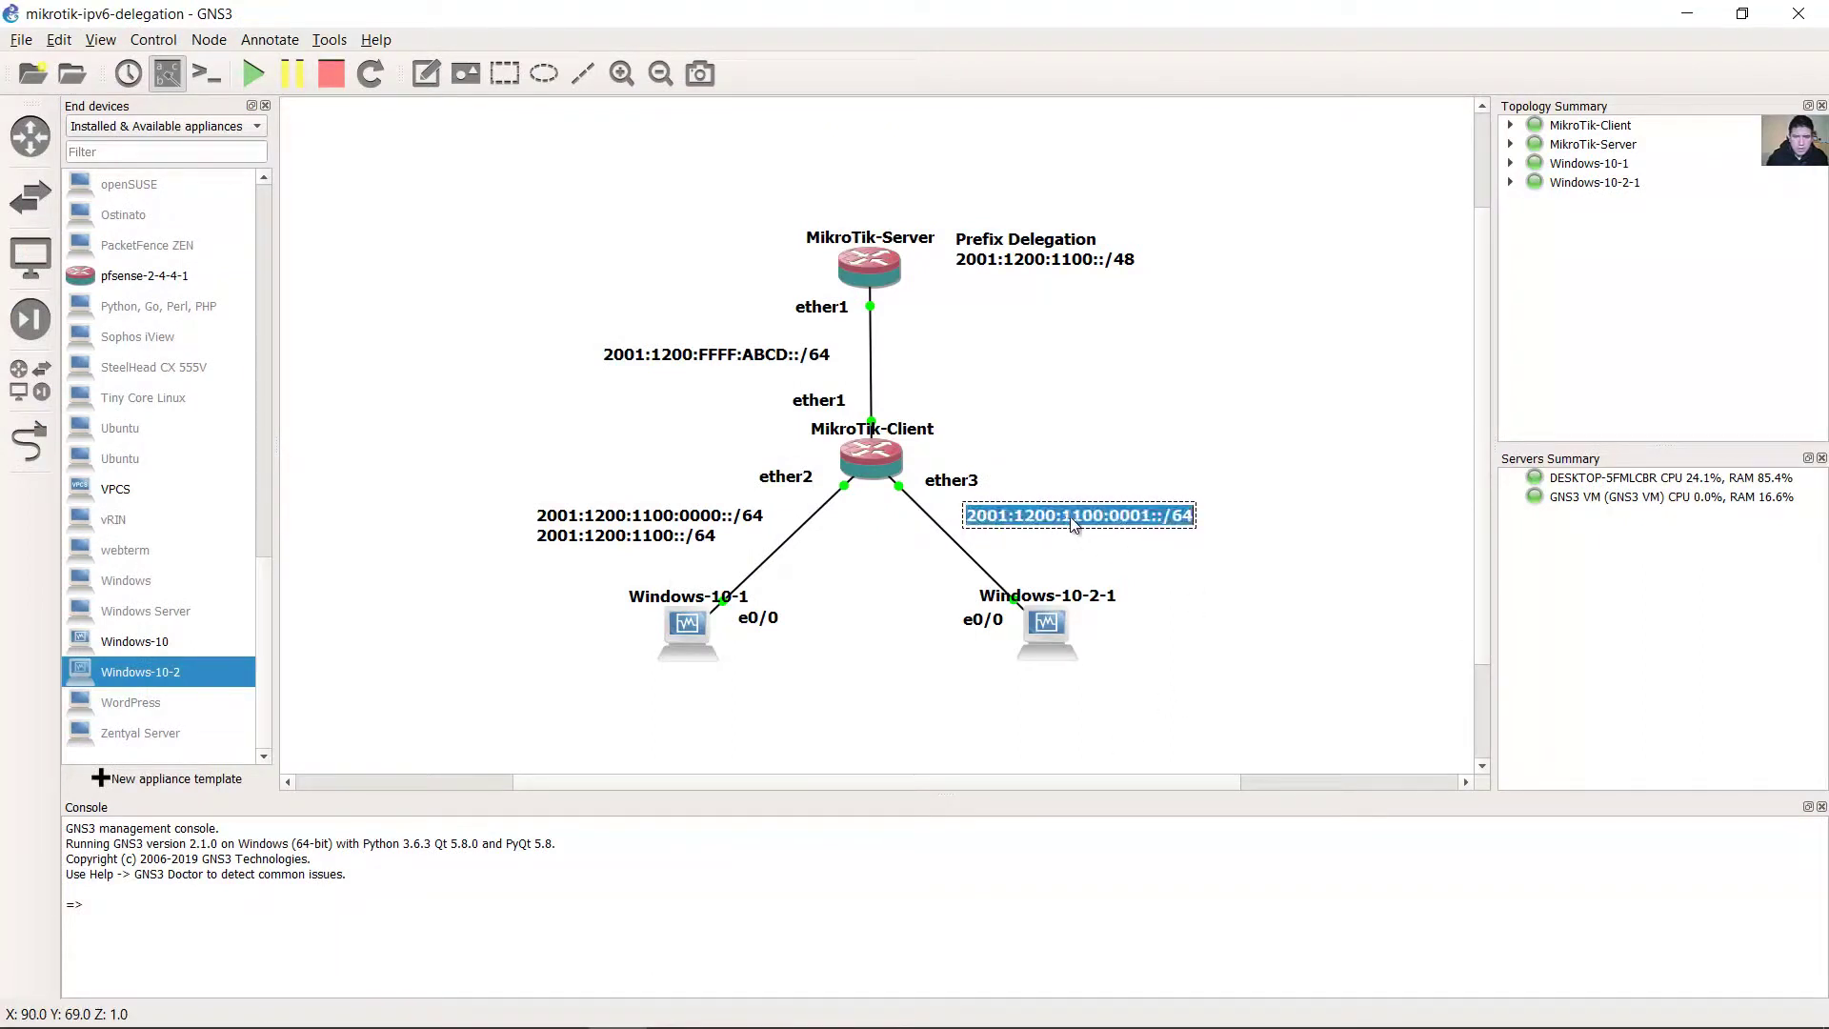
click(1203, 518)
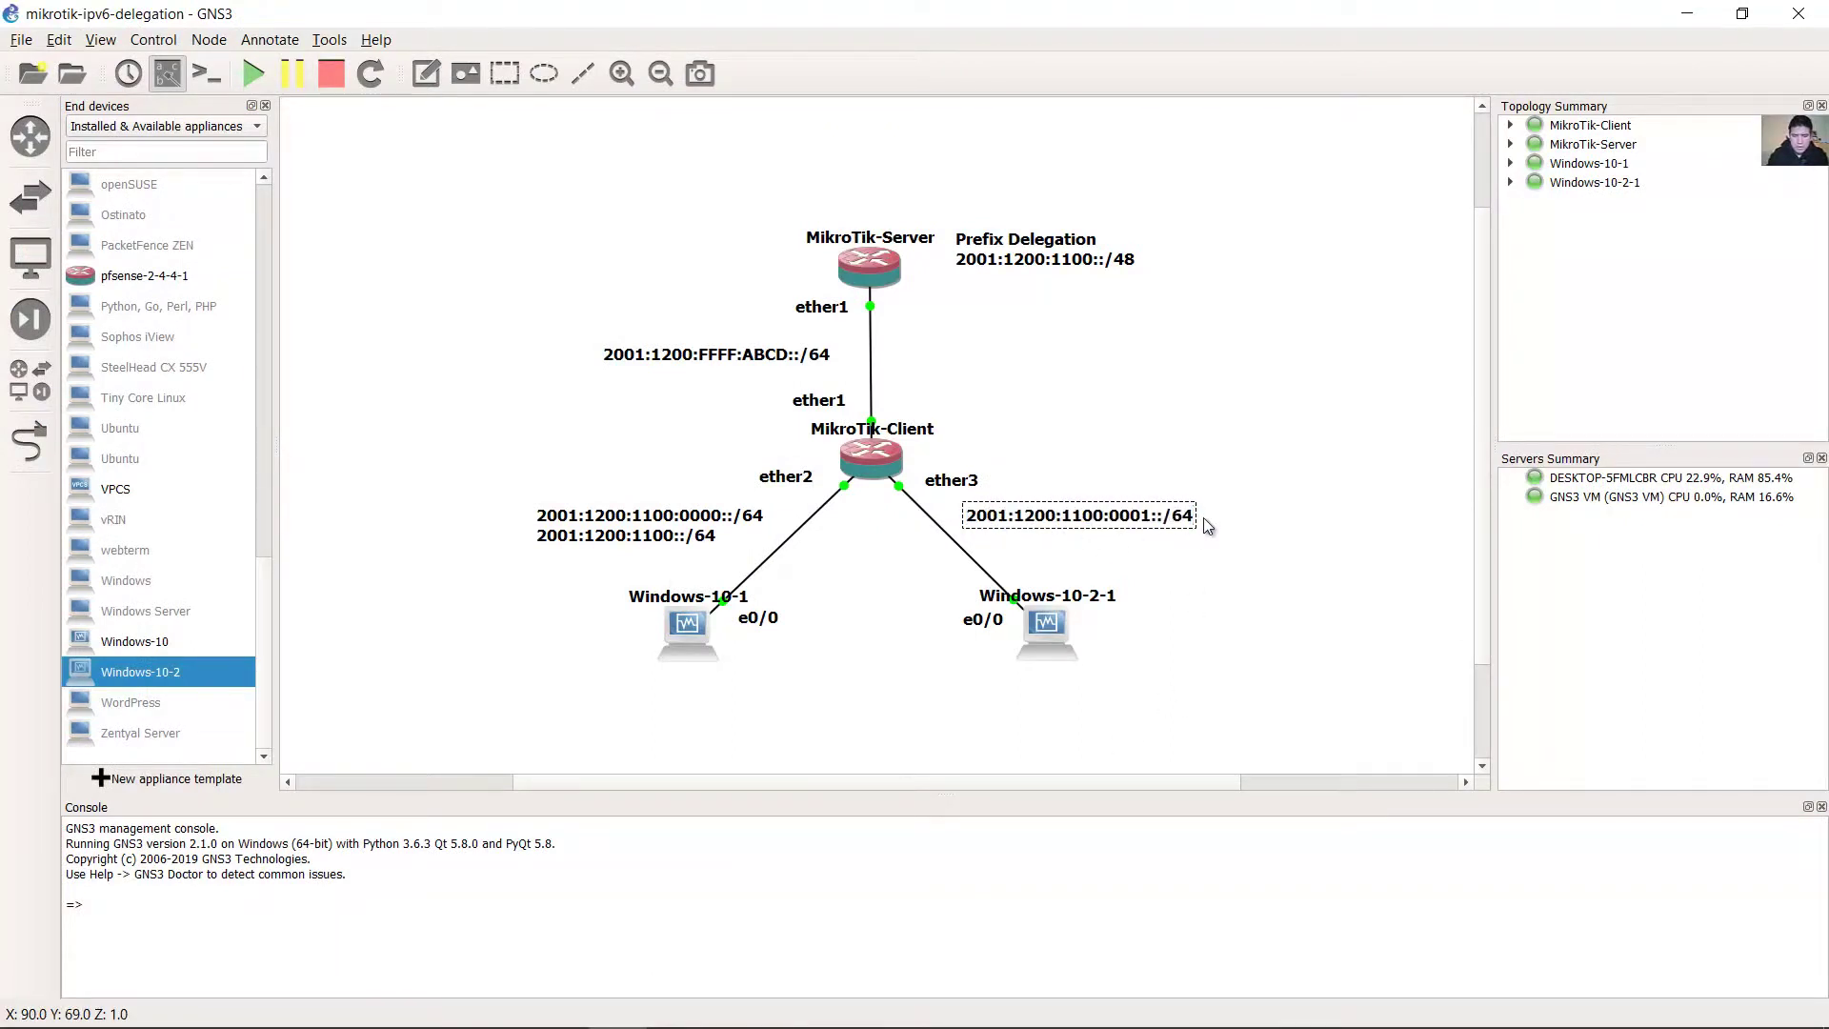
key(Return)
key(ctrl+v)
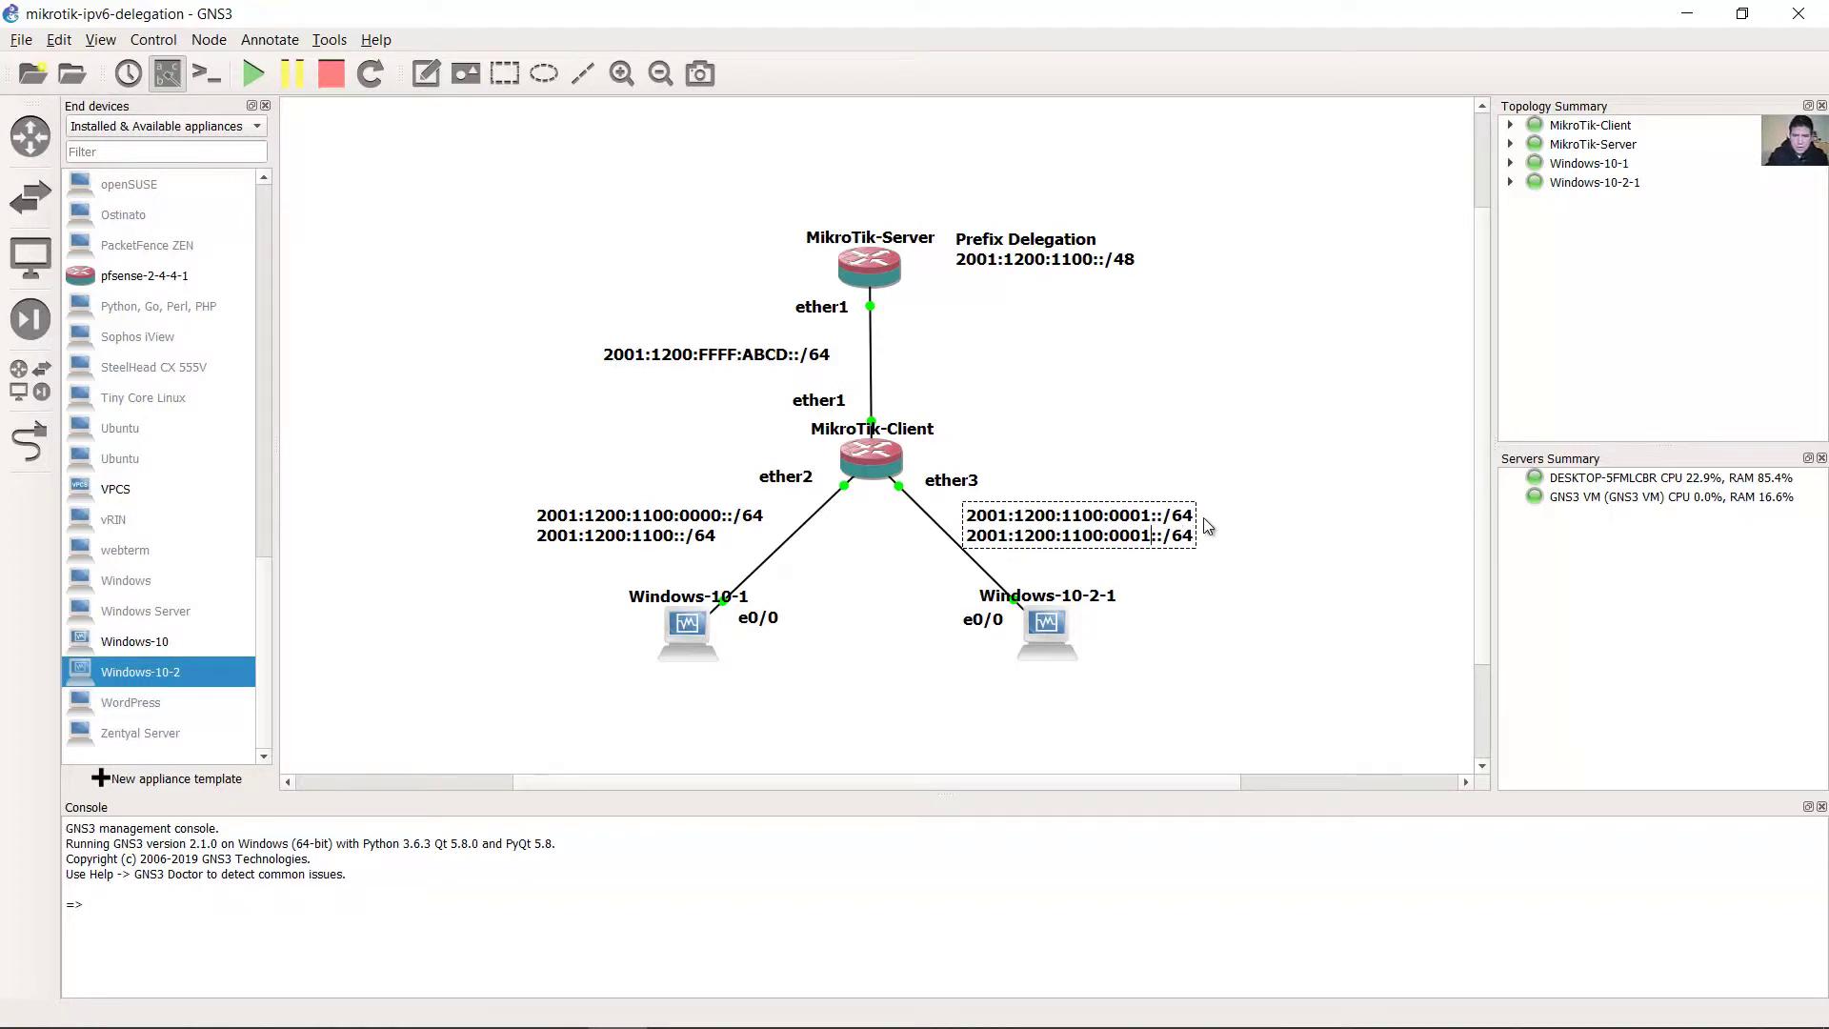
key(BackSpace)
key(BackSpace)
key(BackSpace)
key(BackSpace)
text(1)
click(1203, 518)
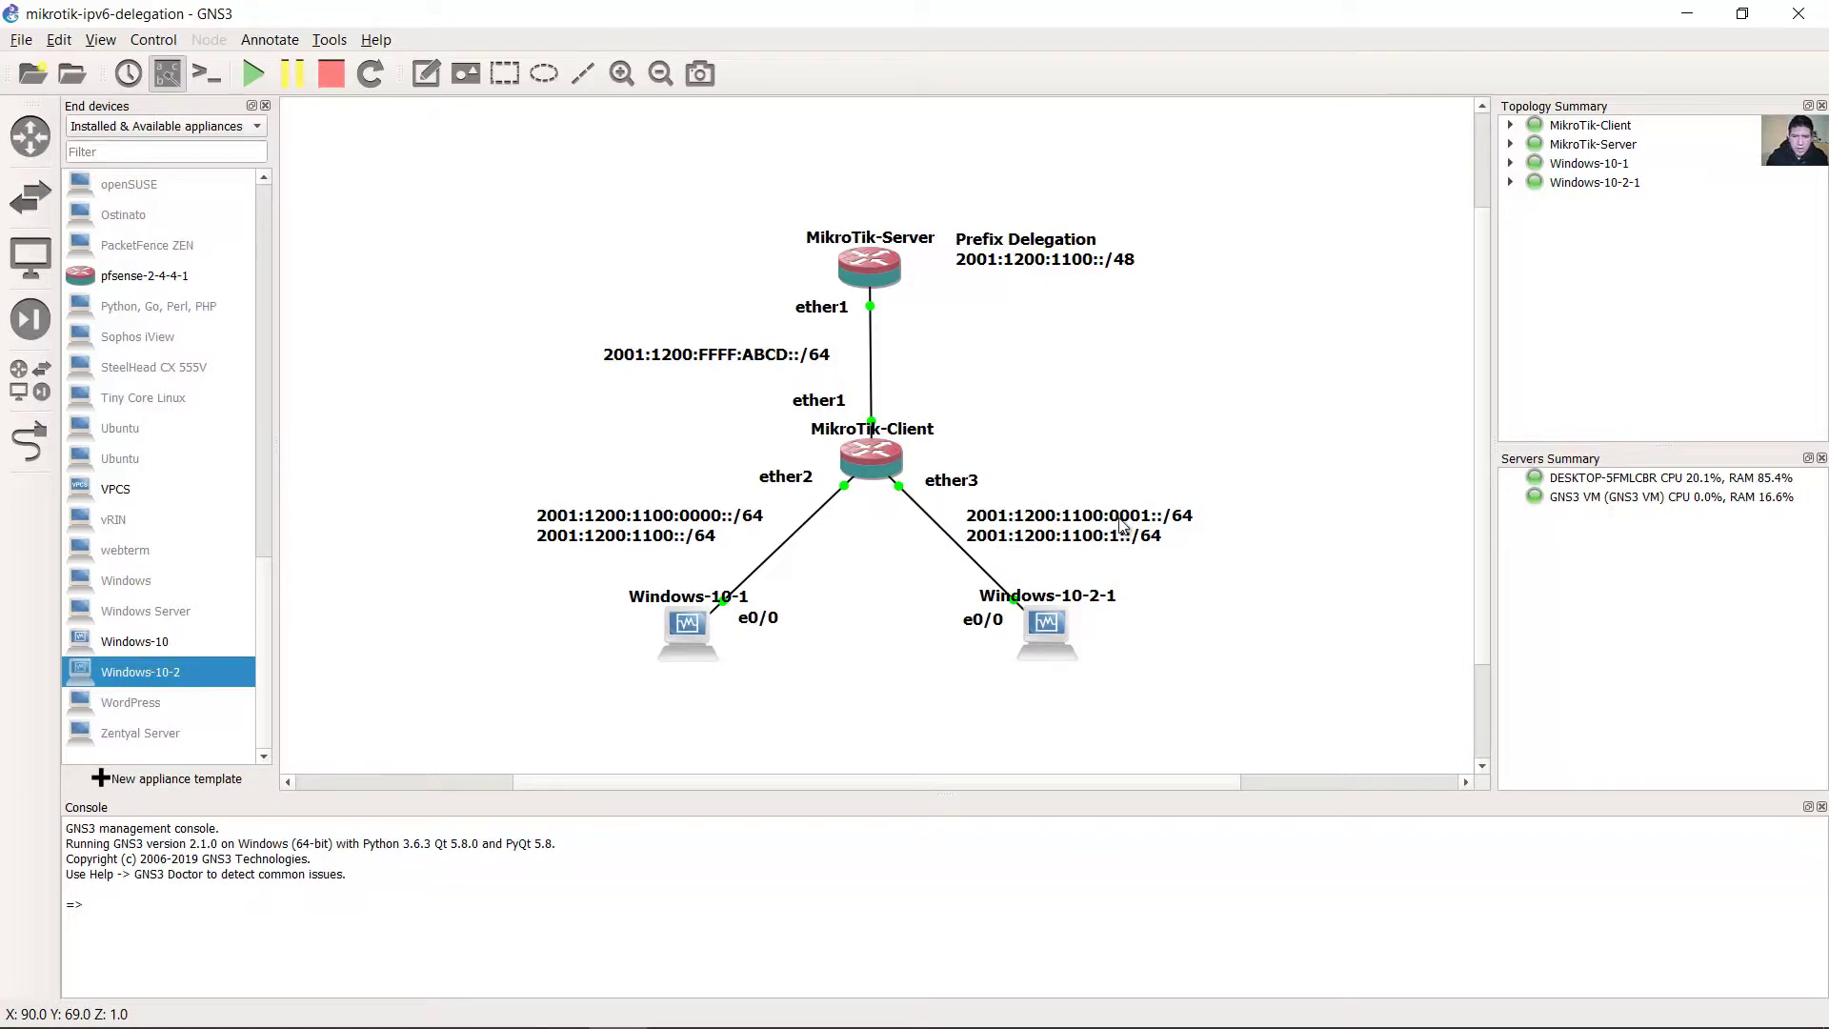
Shift the two-line ether3 network note slightly to the right and deselect it.
click(1122, 524)
double_click(1122, 524)
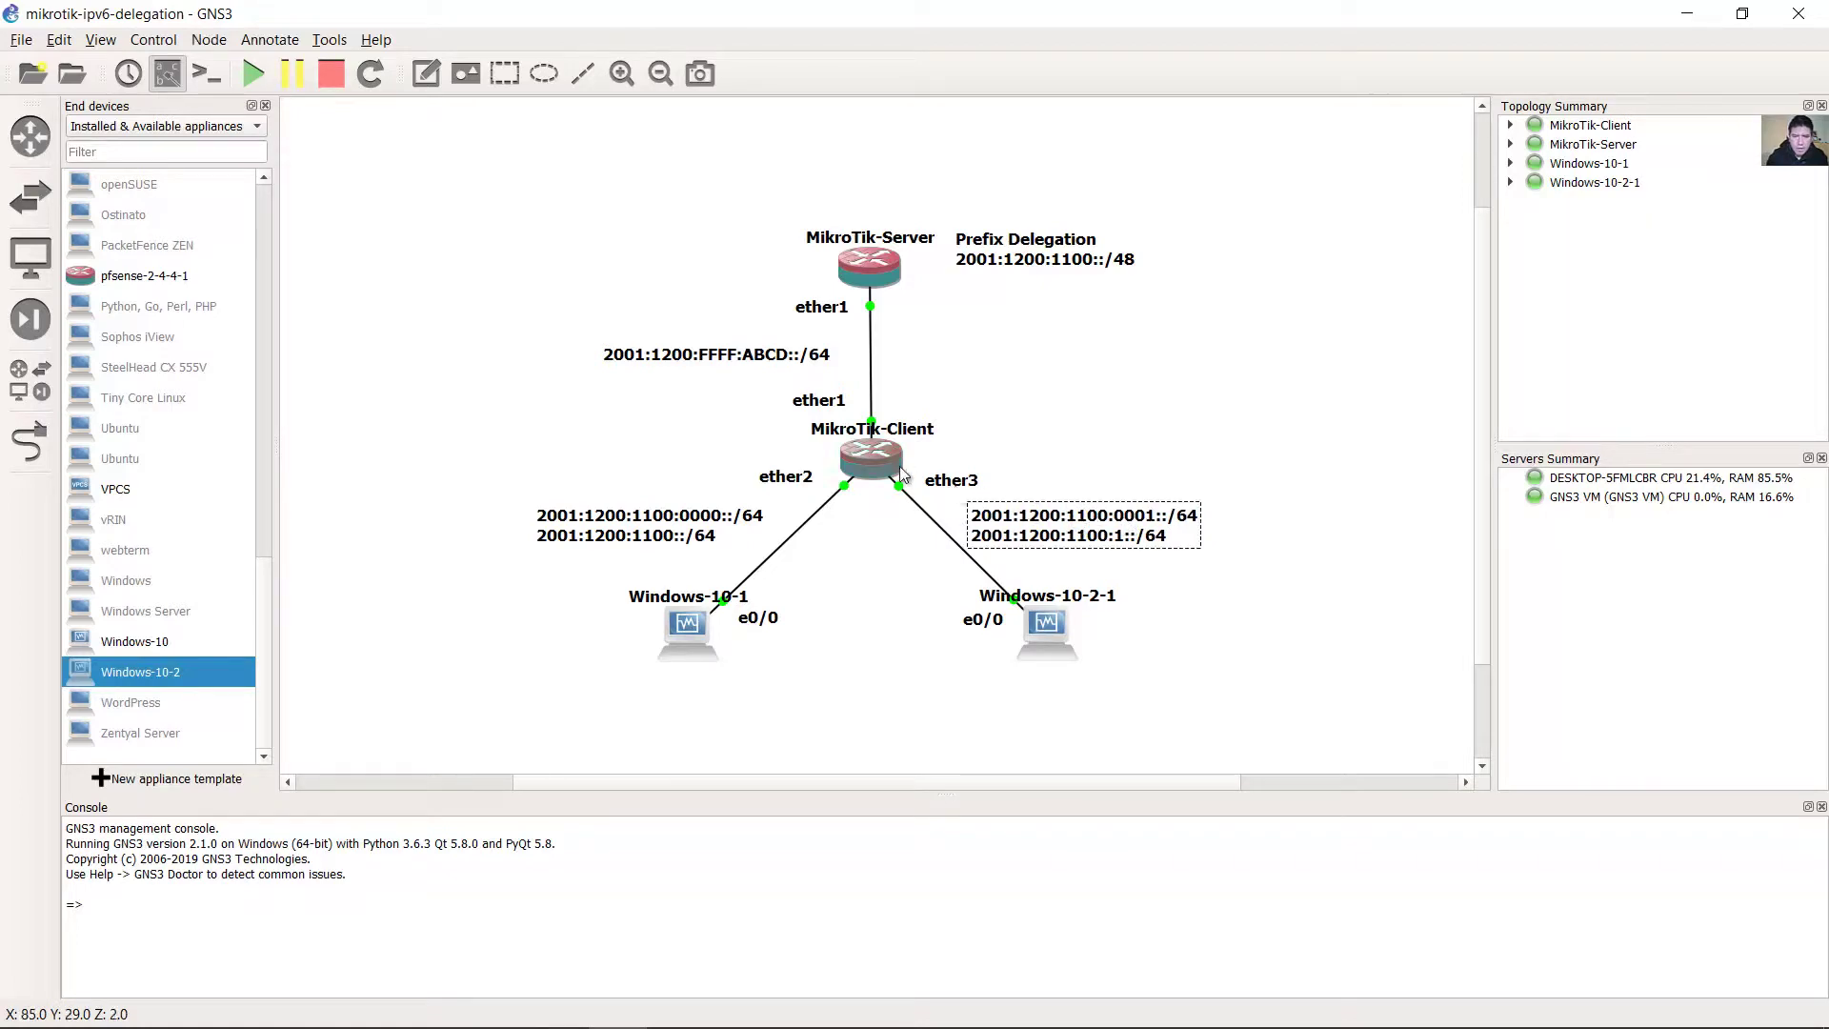
mouse_move(870, 456)
click(1045, 397)
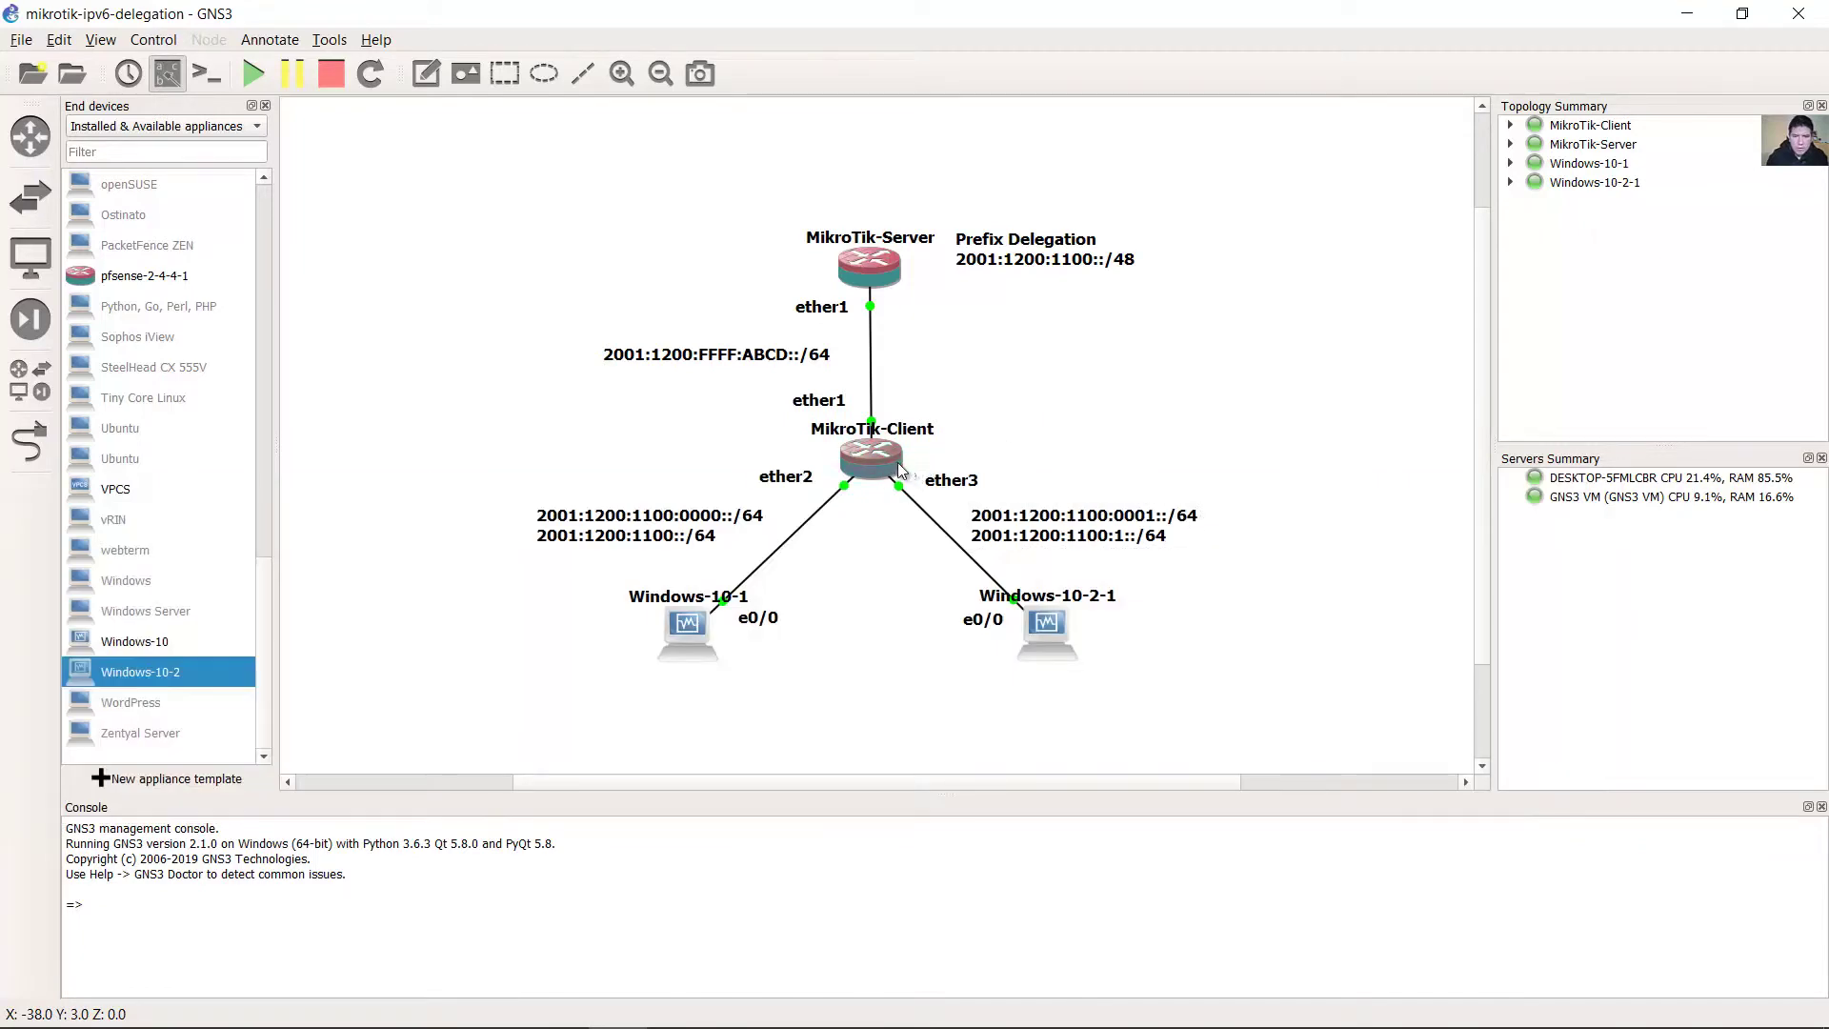
mouse_move(899, 467)
Return to the Windows-10 VM and accept the open ether3 address dialog.
mouse_move(733, 1004)
click(692, 934)
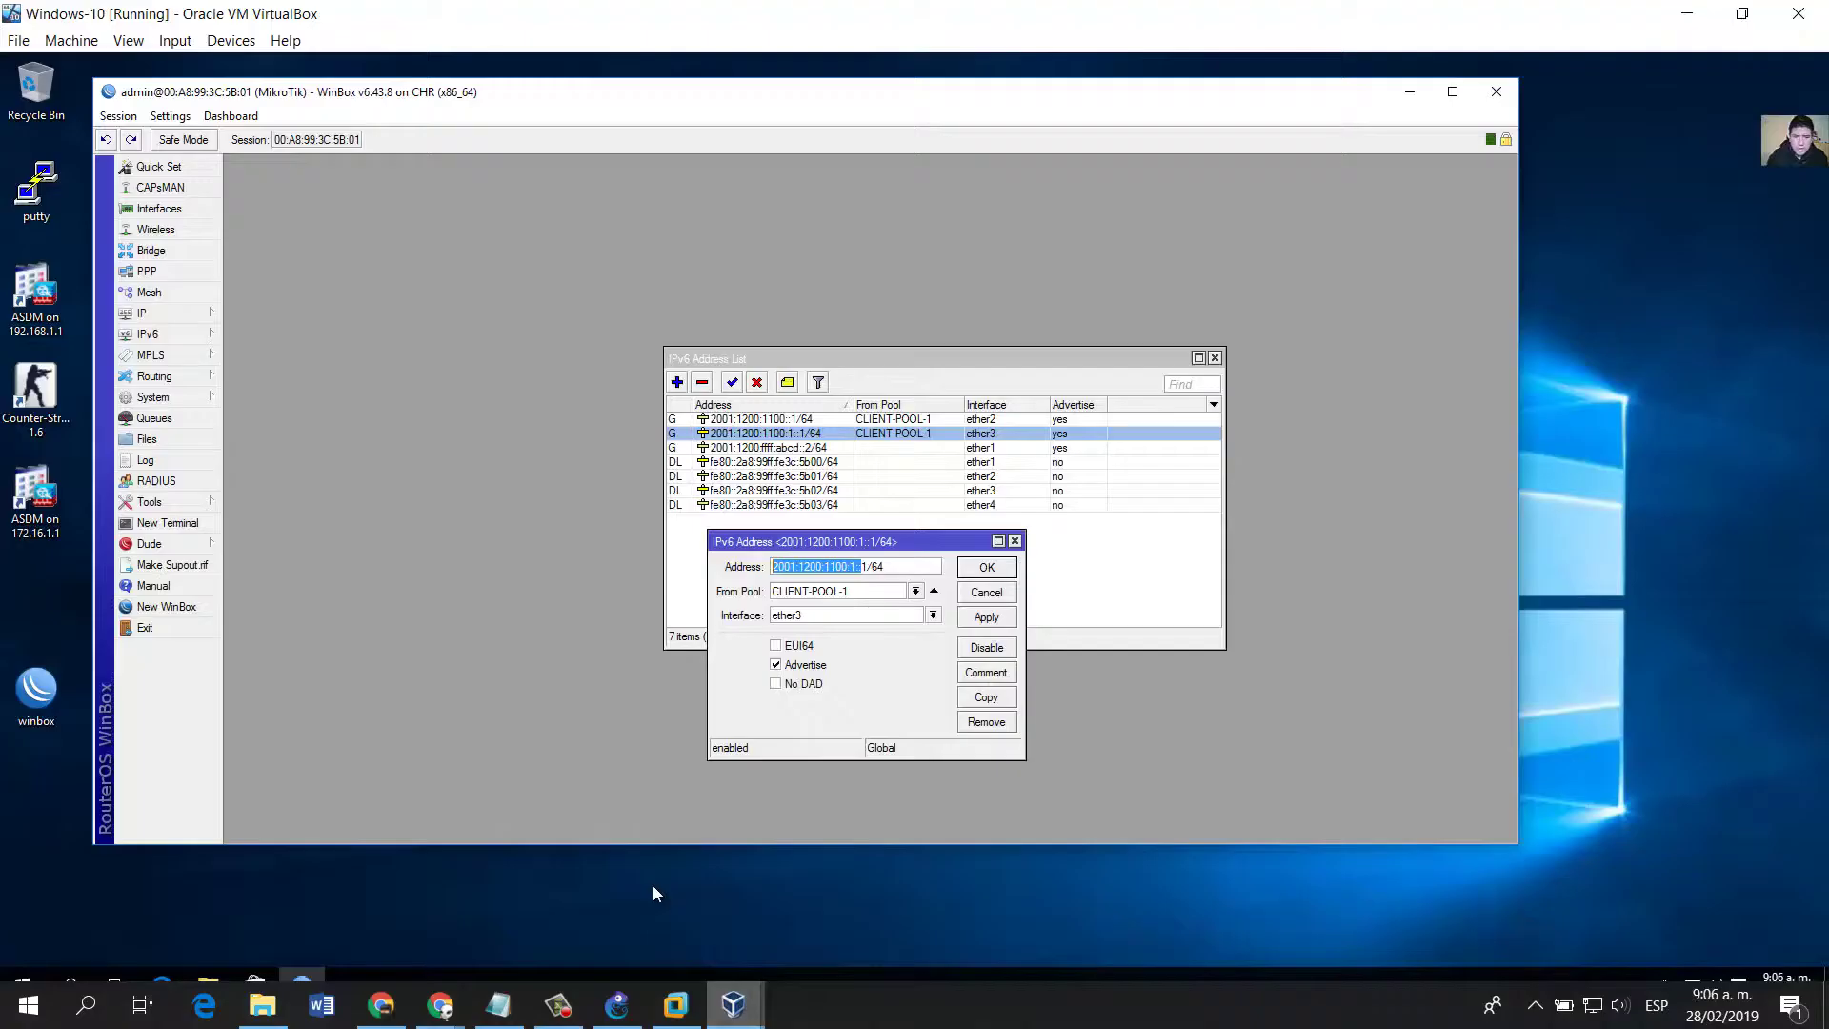
click(987, 568)
Add the IPv6 address ::0:0:0:1/64 on interface ether4 from pool CLIENT-POOL-1, apply it, and accept the dialog.
click(676, 382)
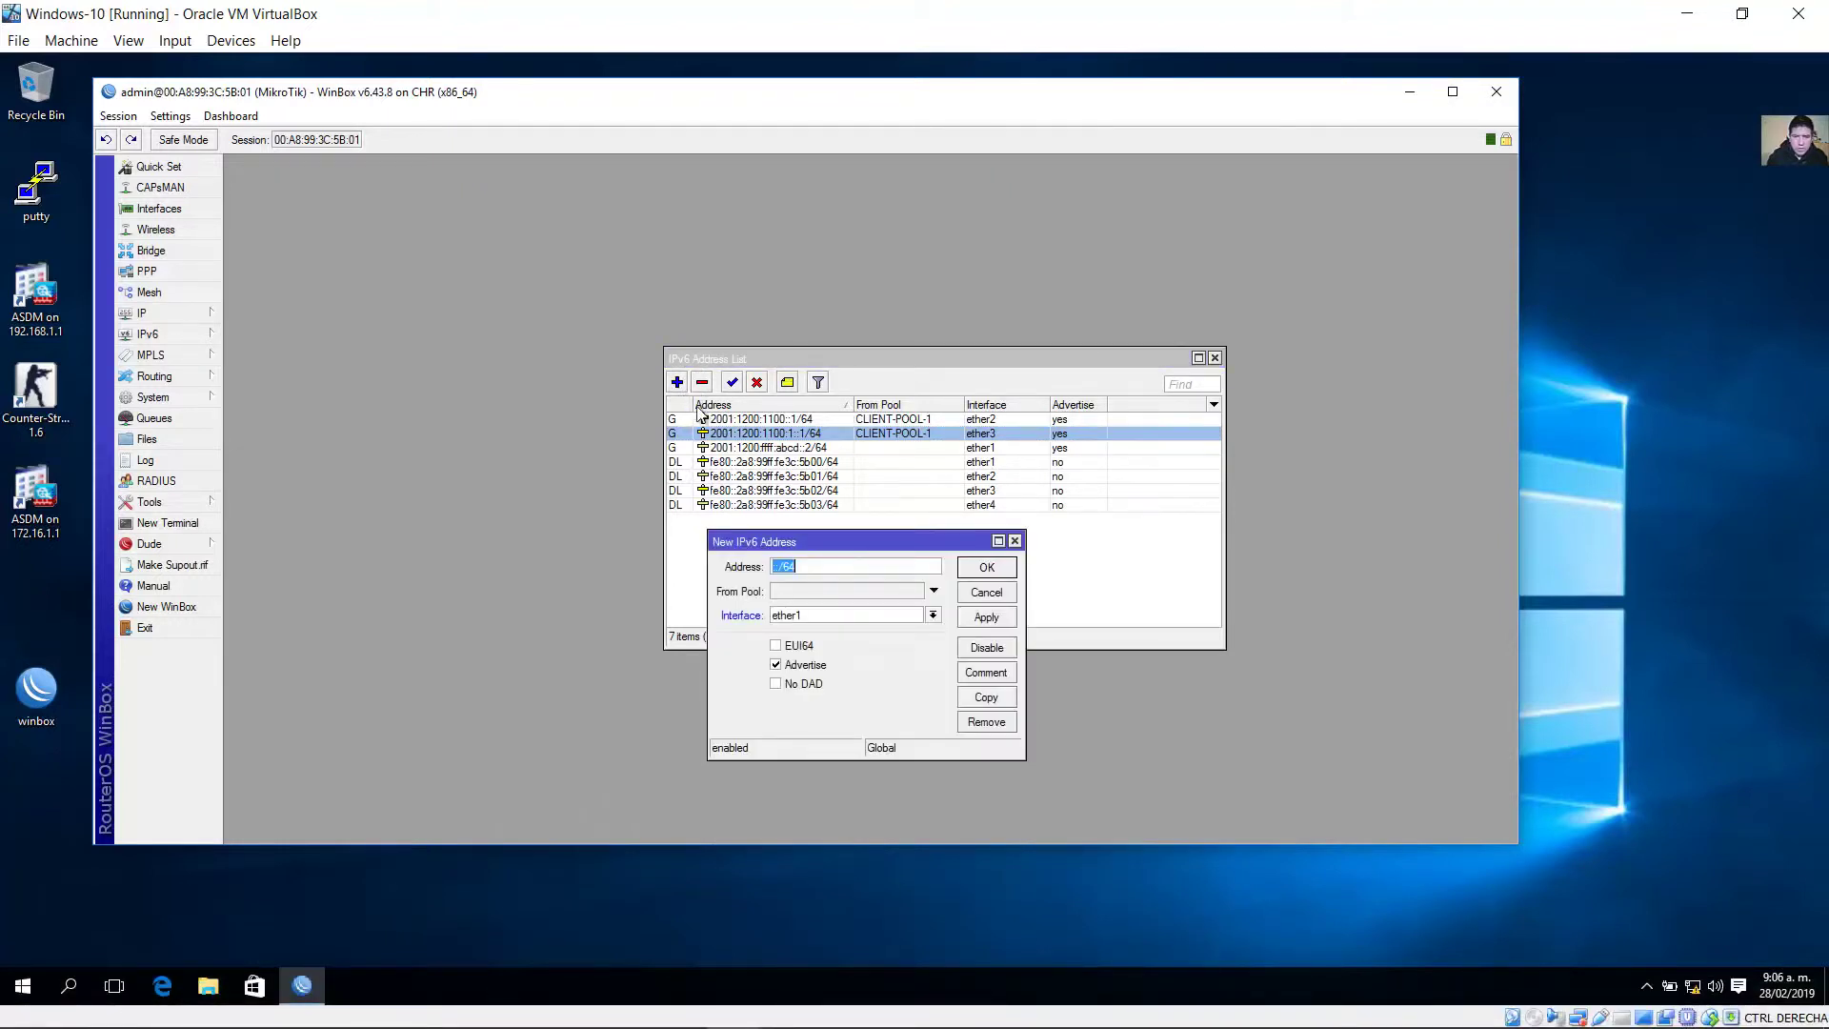
click(933, 615)
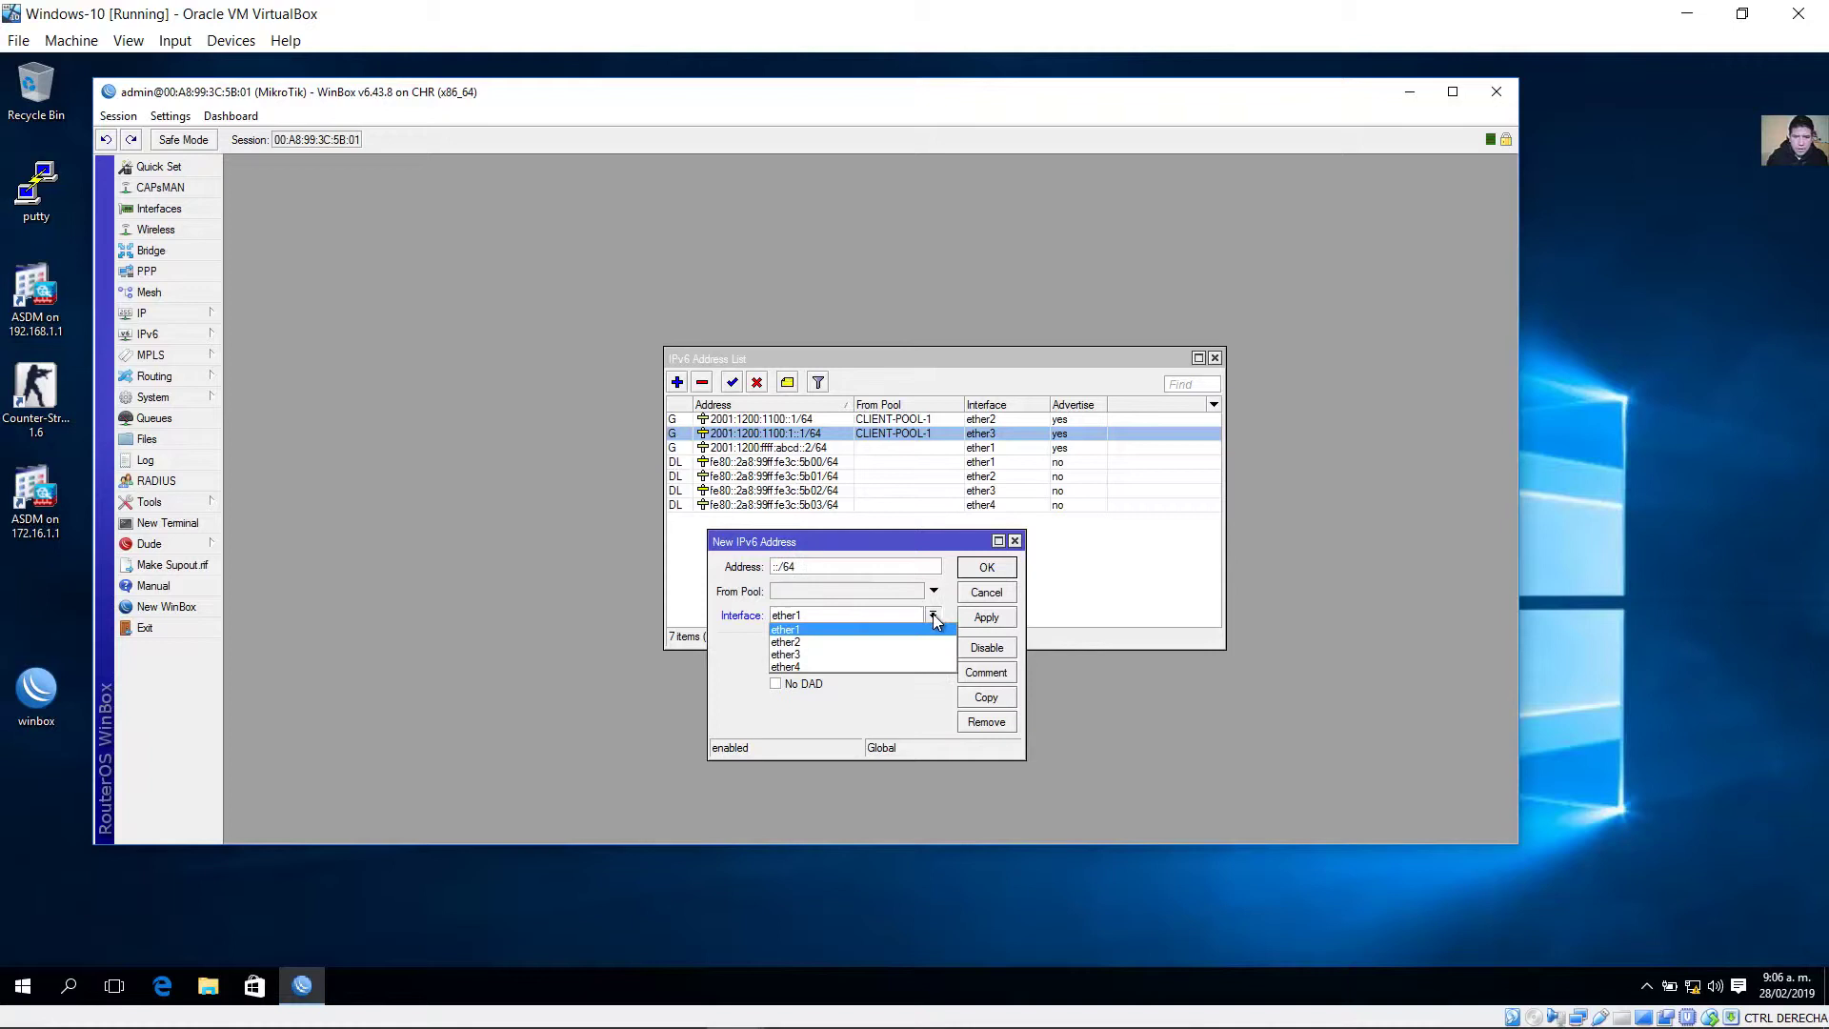
click(838, 668)
click(813, 566)
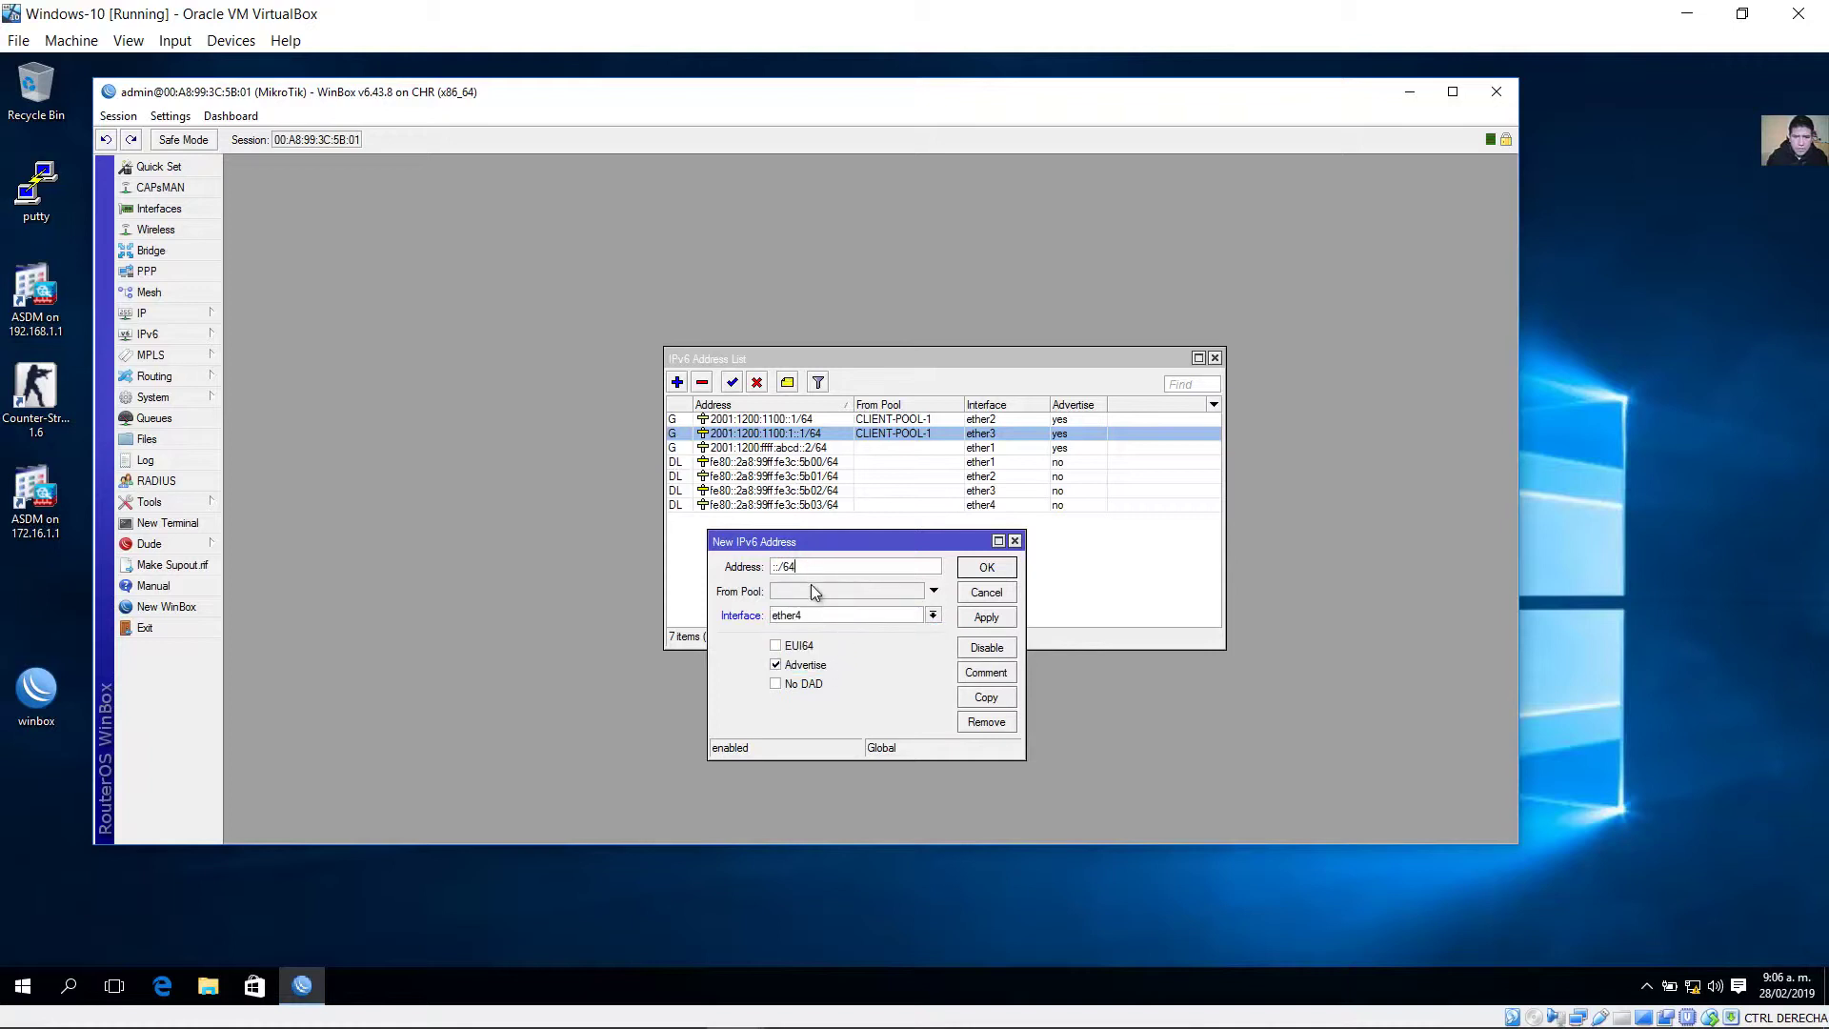
key(Left)
text(0:0:0:1)
click(933, 591)
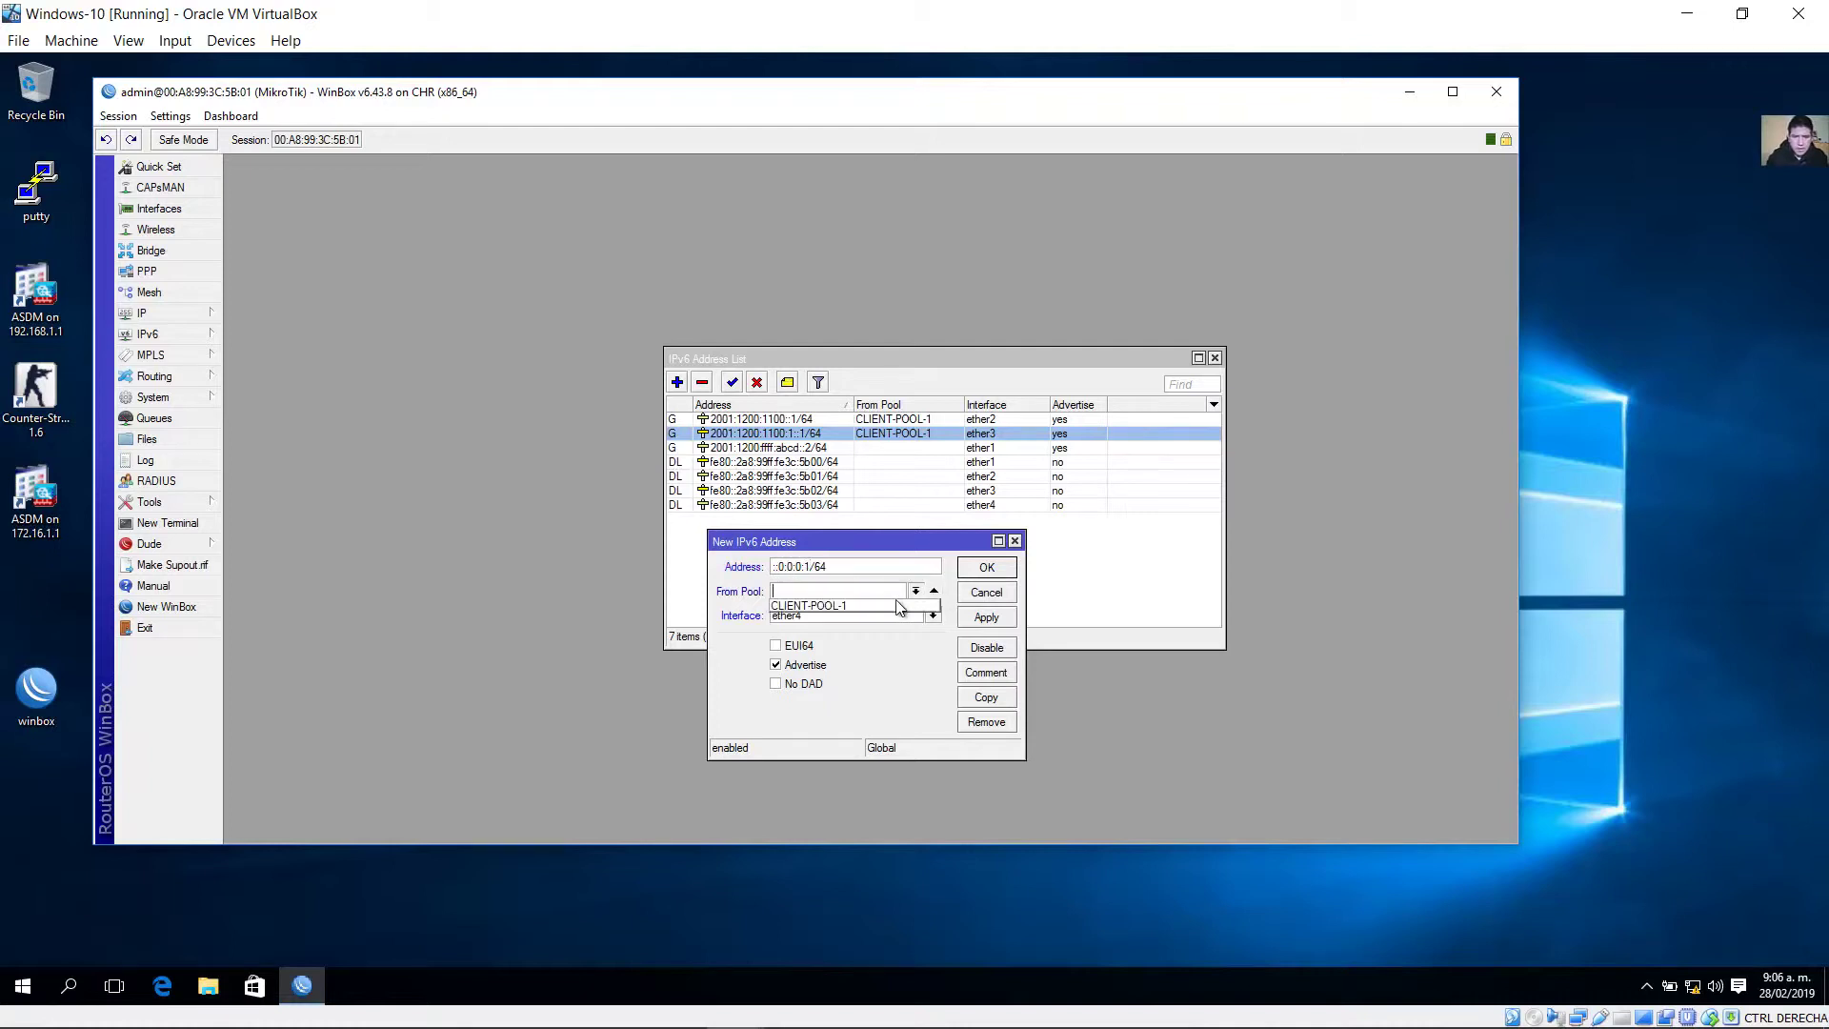
click(869, 604)
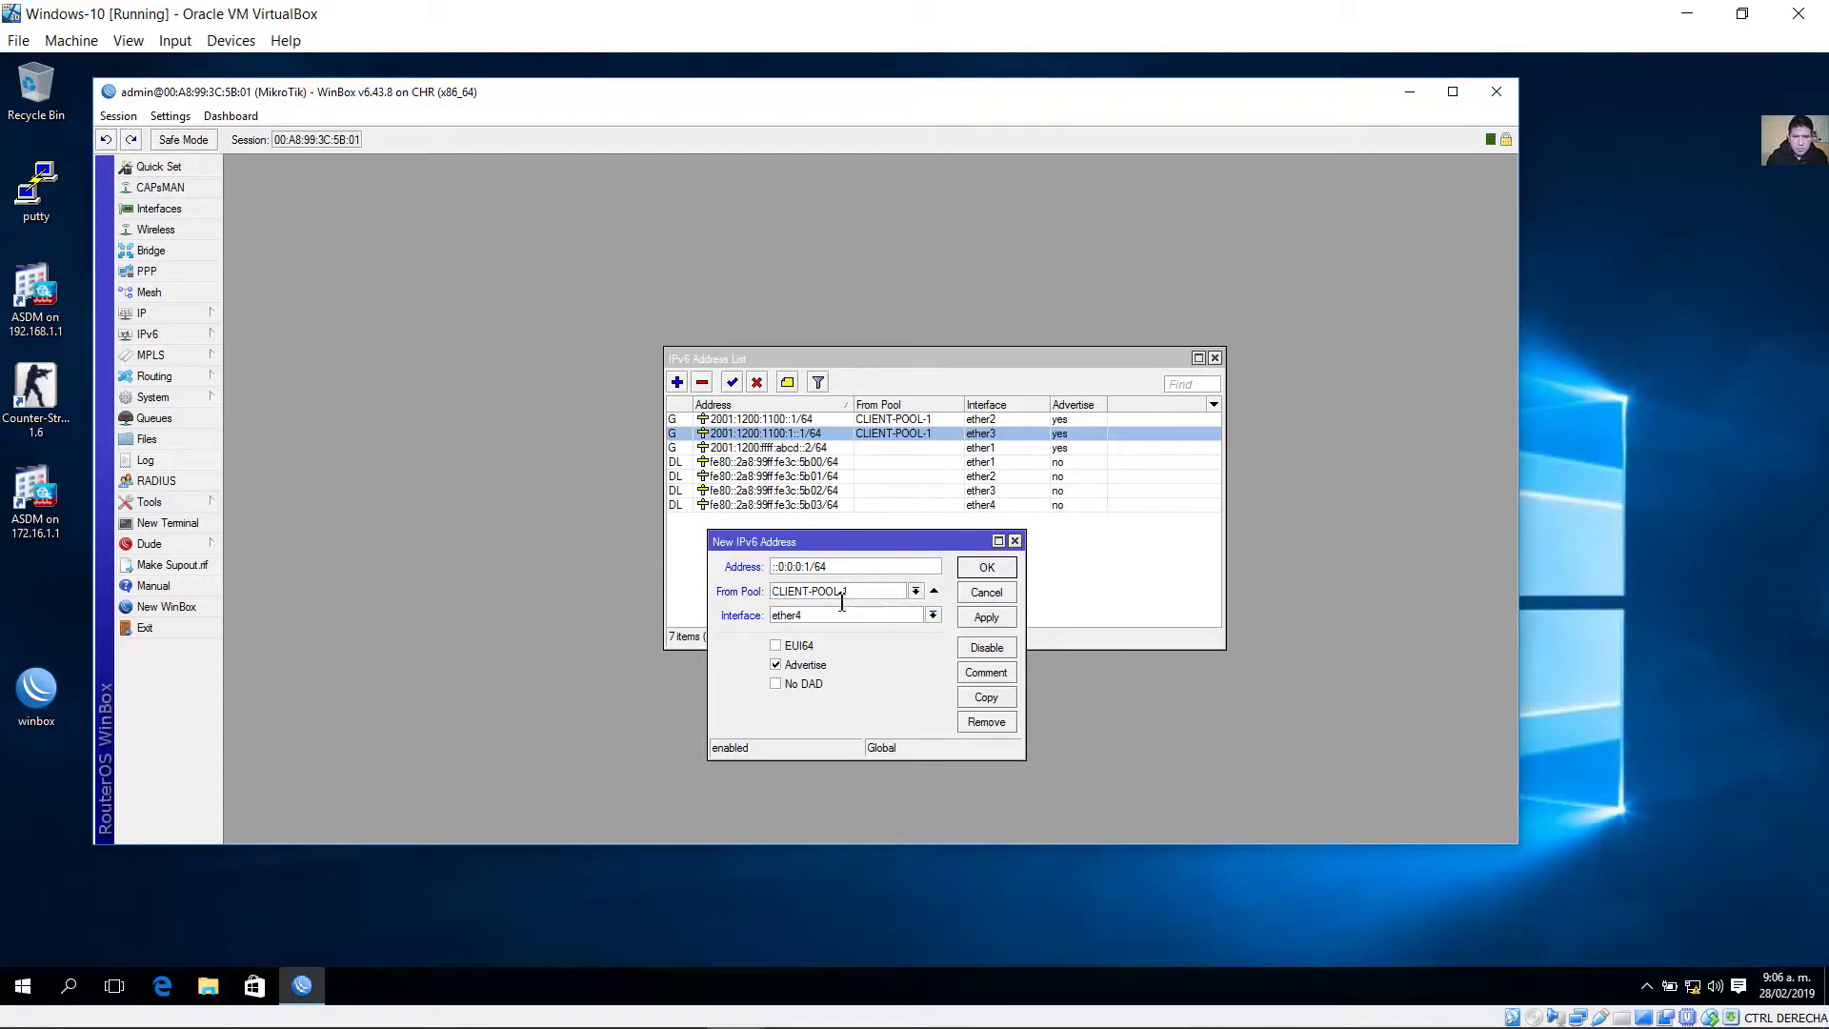
click(986, 617)
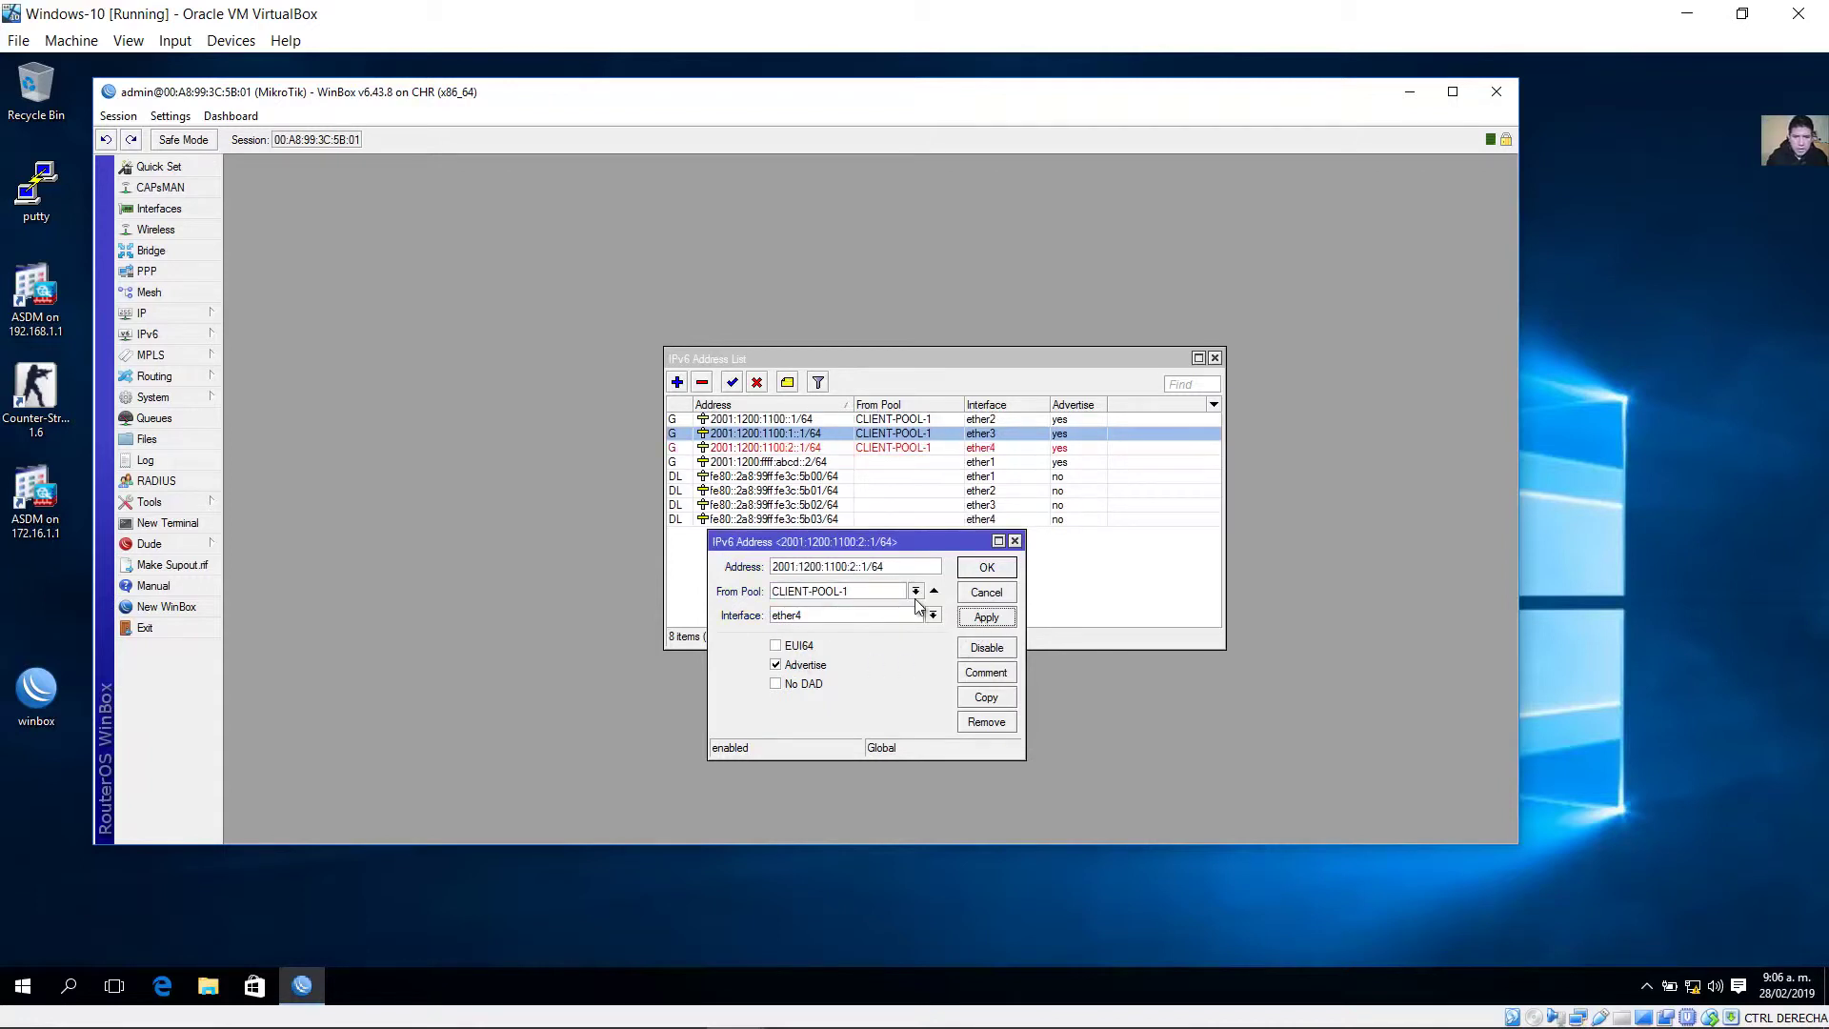
drag(849, 568, 862, 569)
click(987, 571)
click(987, 570)
Review the pool-assigned addresses of ether2, ether3 and ether4 in the IPv6 address list.
click(817, 450)
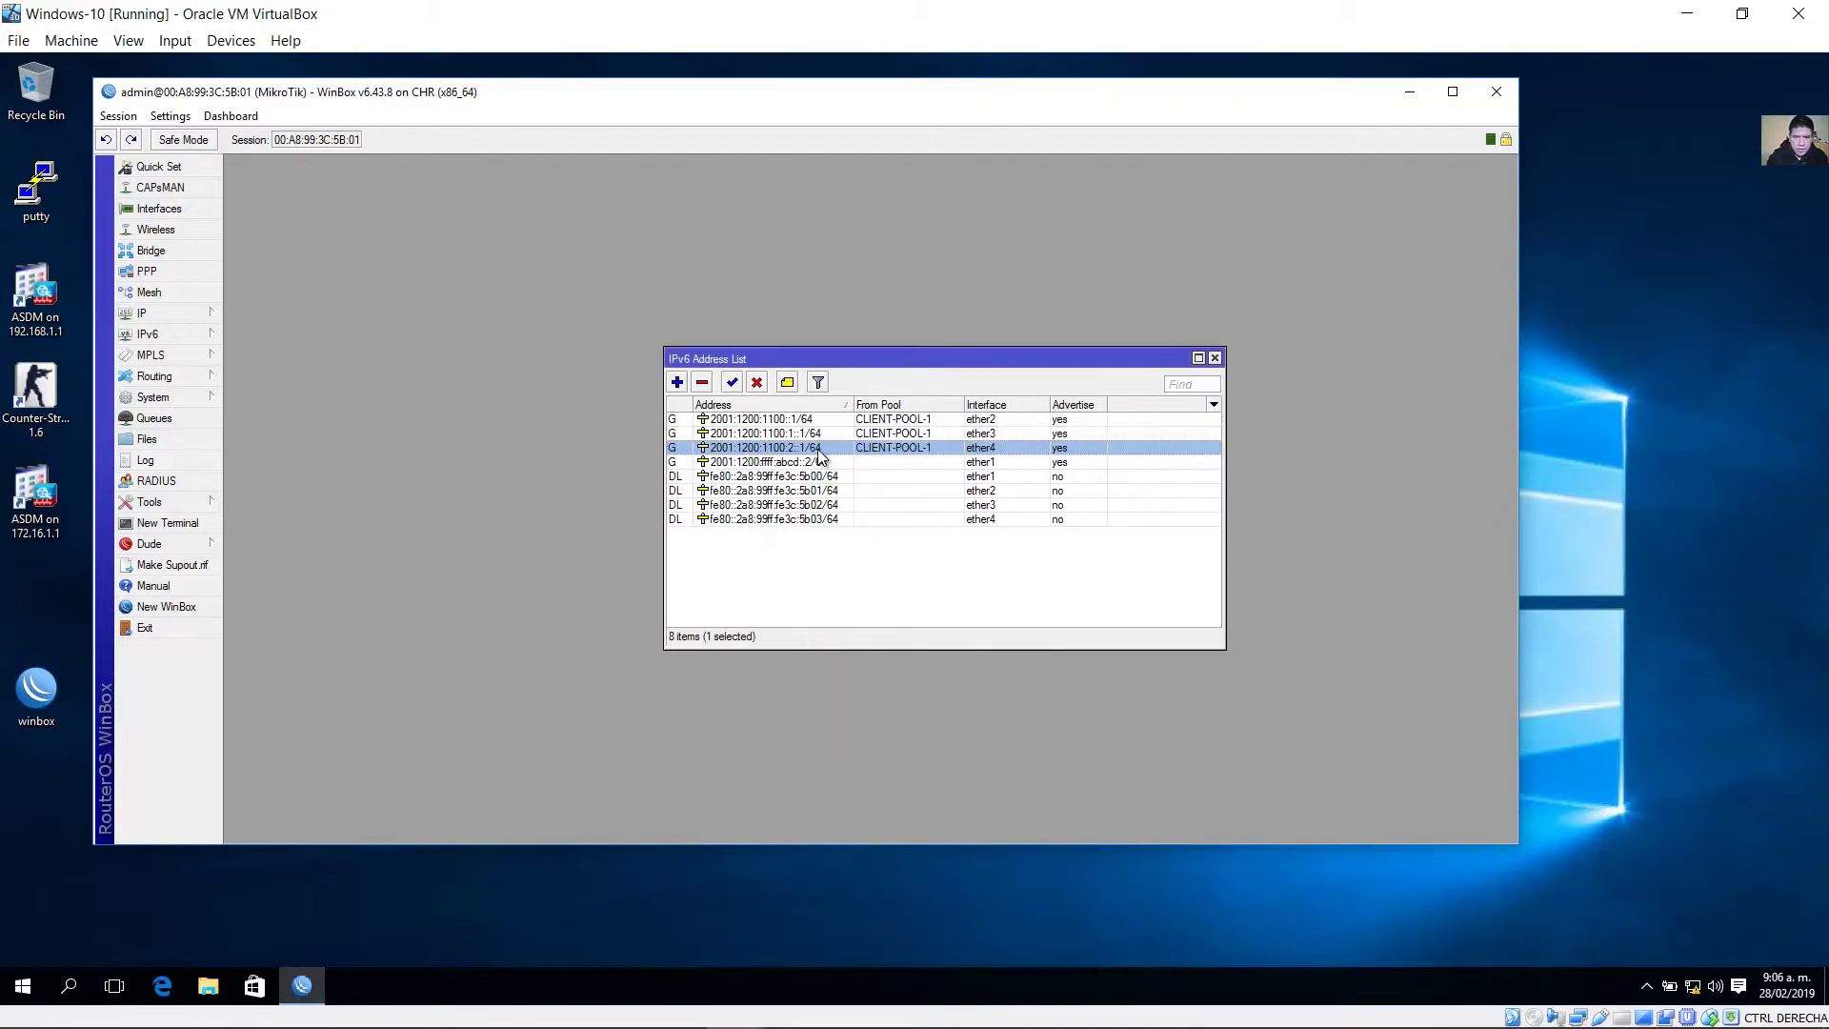
click(808, 420)
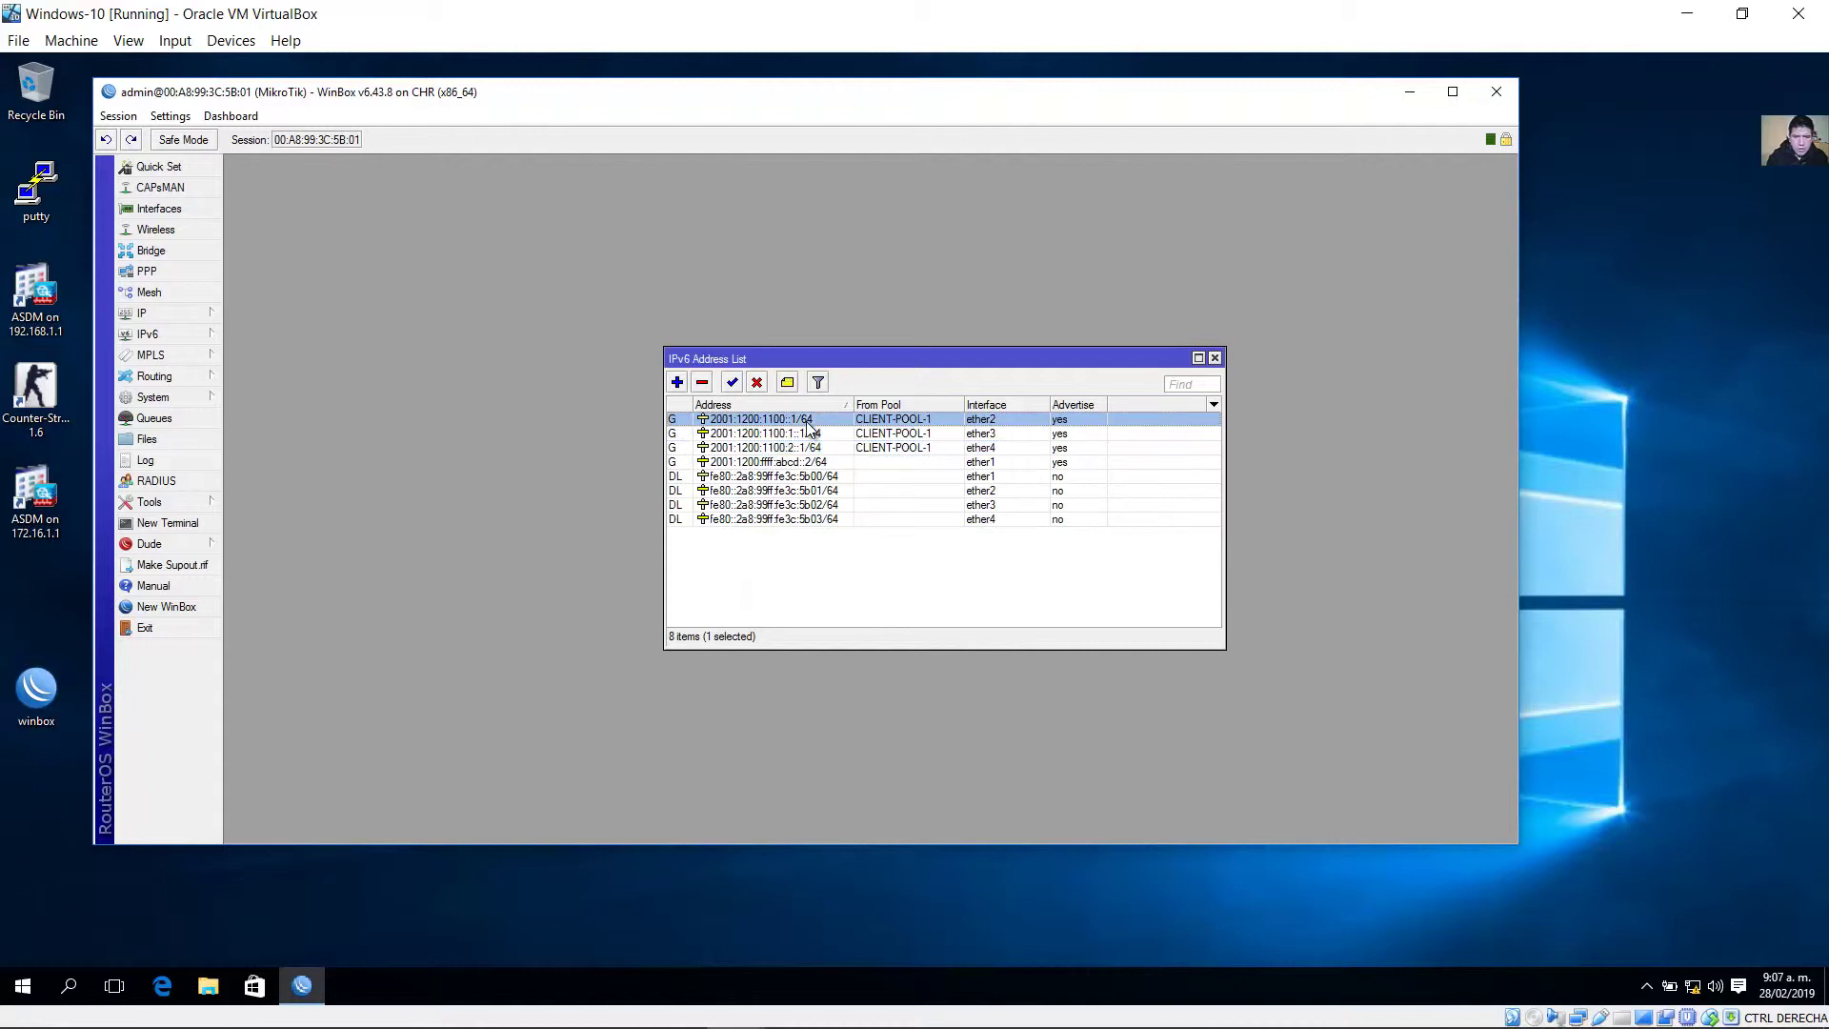
click(808, 434)
click(808, 448)
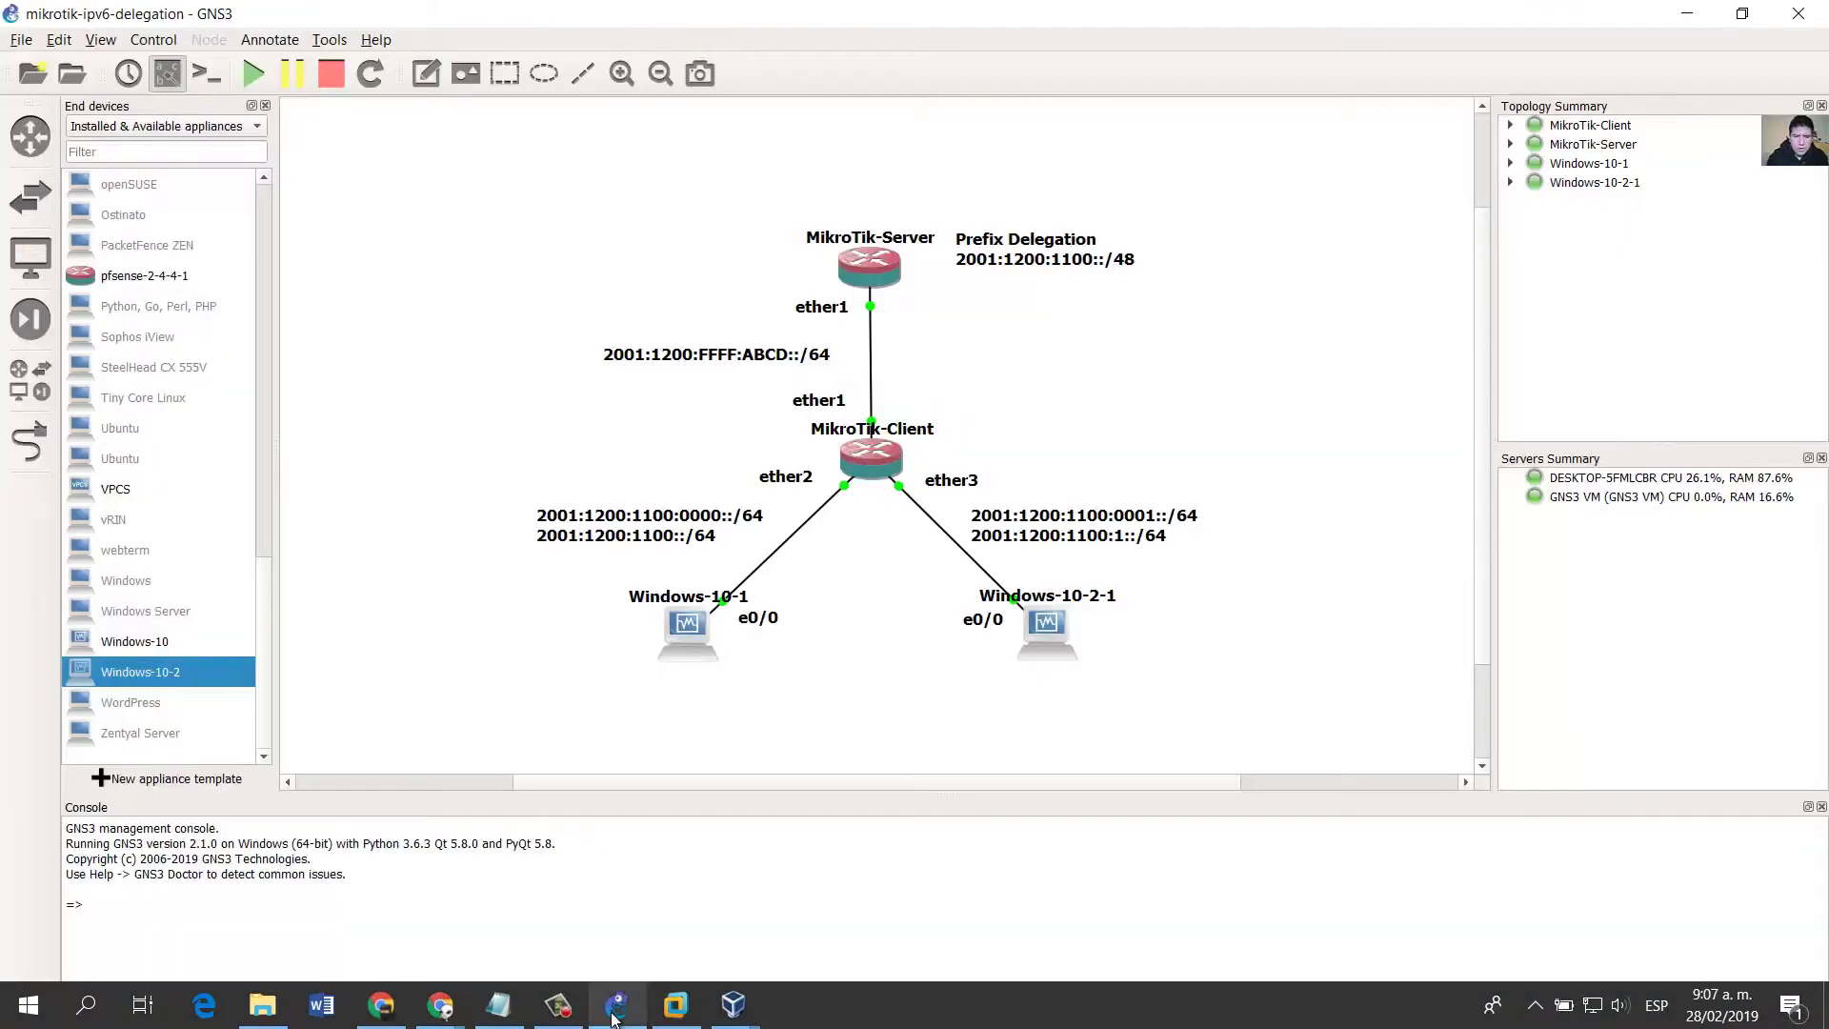
Switch to GNS3 and examine the MikroTik-Client links and the Windows-10-1 host in the topology.
click(618, 1004)
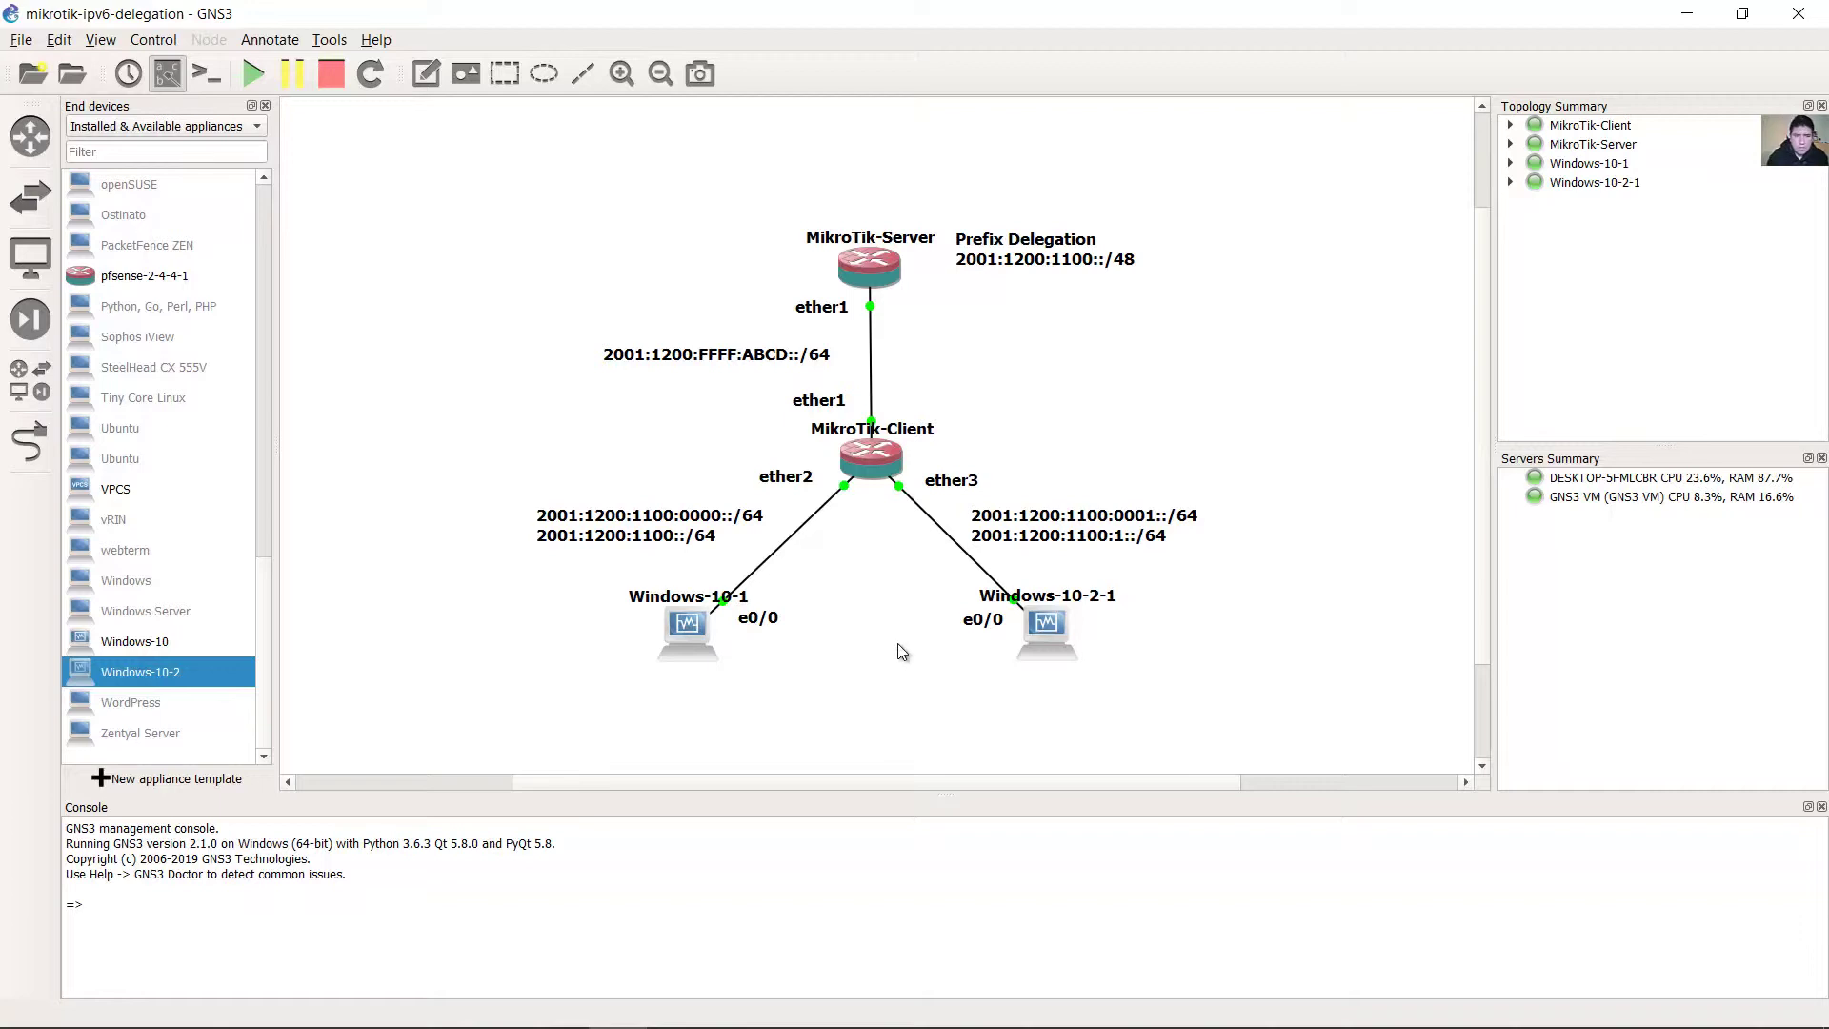
drag(1035, 412, 729, 491)
click(953, 455)
drag(831, 565, 599, 716)
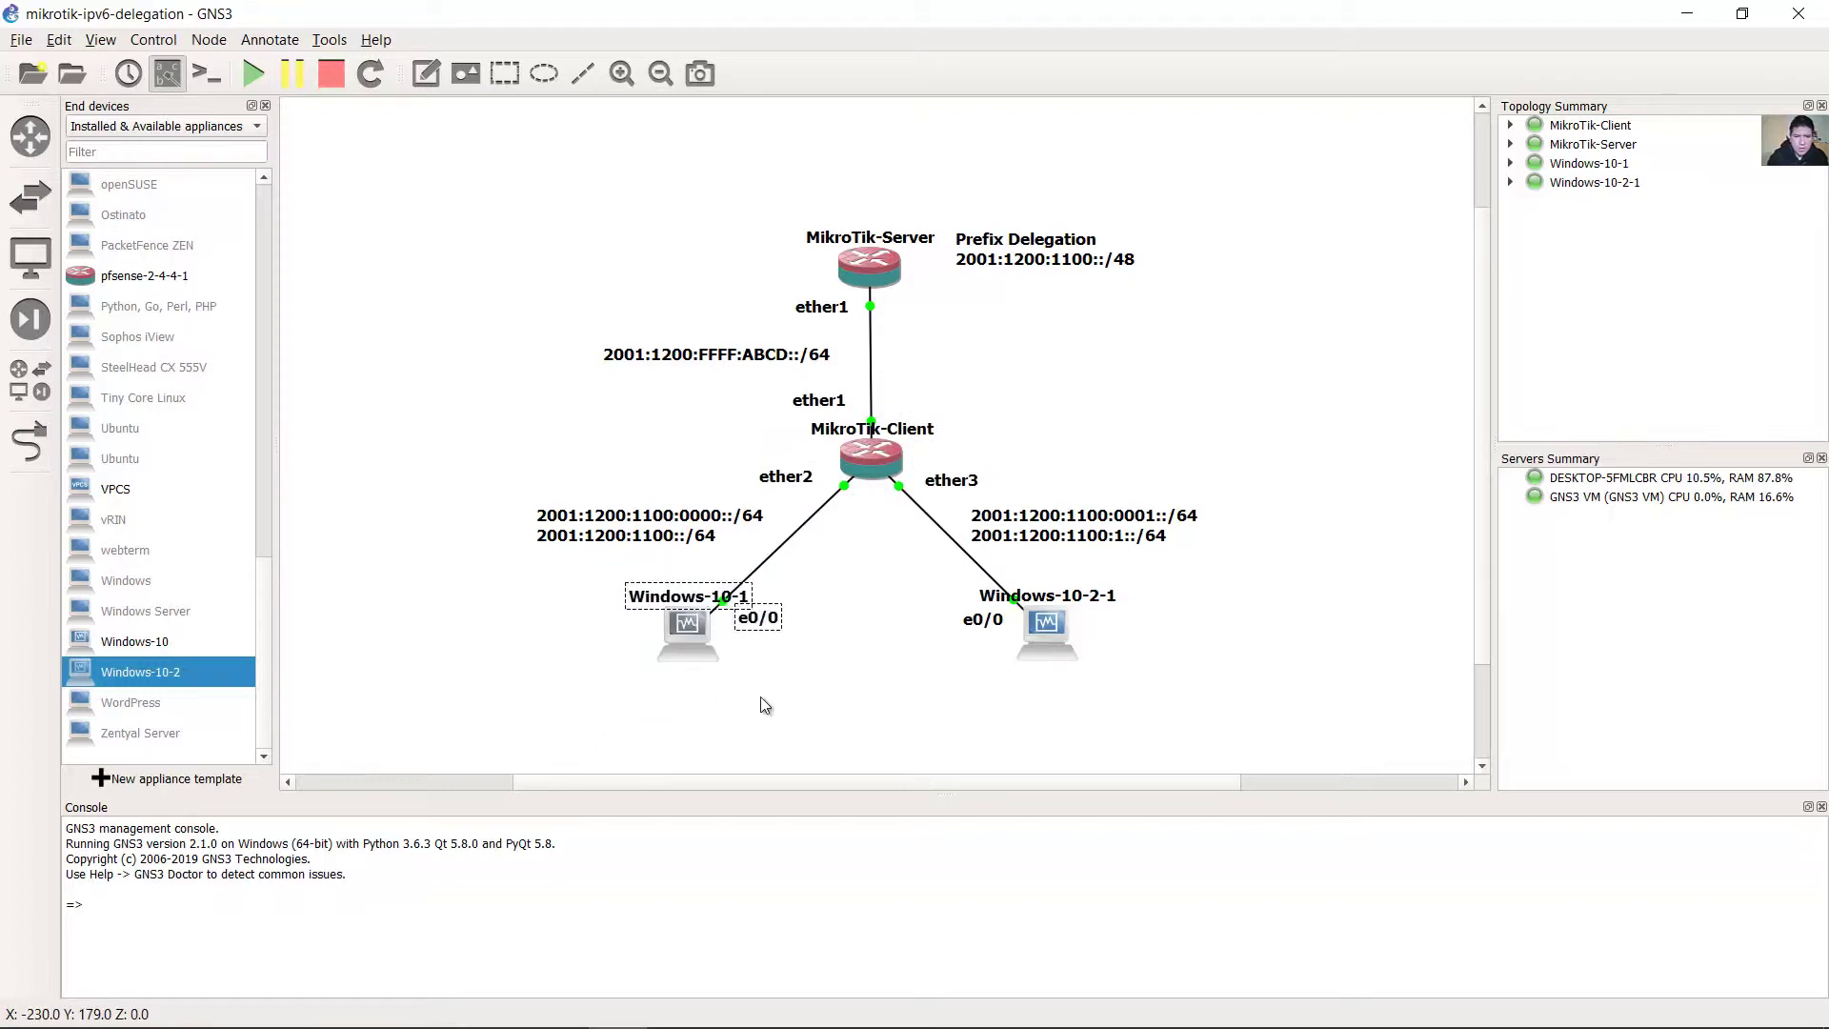
drag(808, 706, 588, 603)
Return to the Windows-10 VM, open IPv6 Neighbor Discovery on the router, and start a new ND entry.
mouse_move(734, 1002)
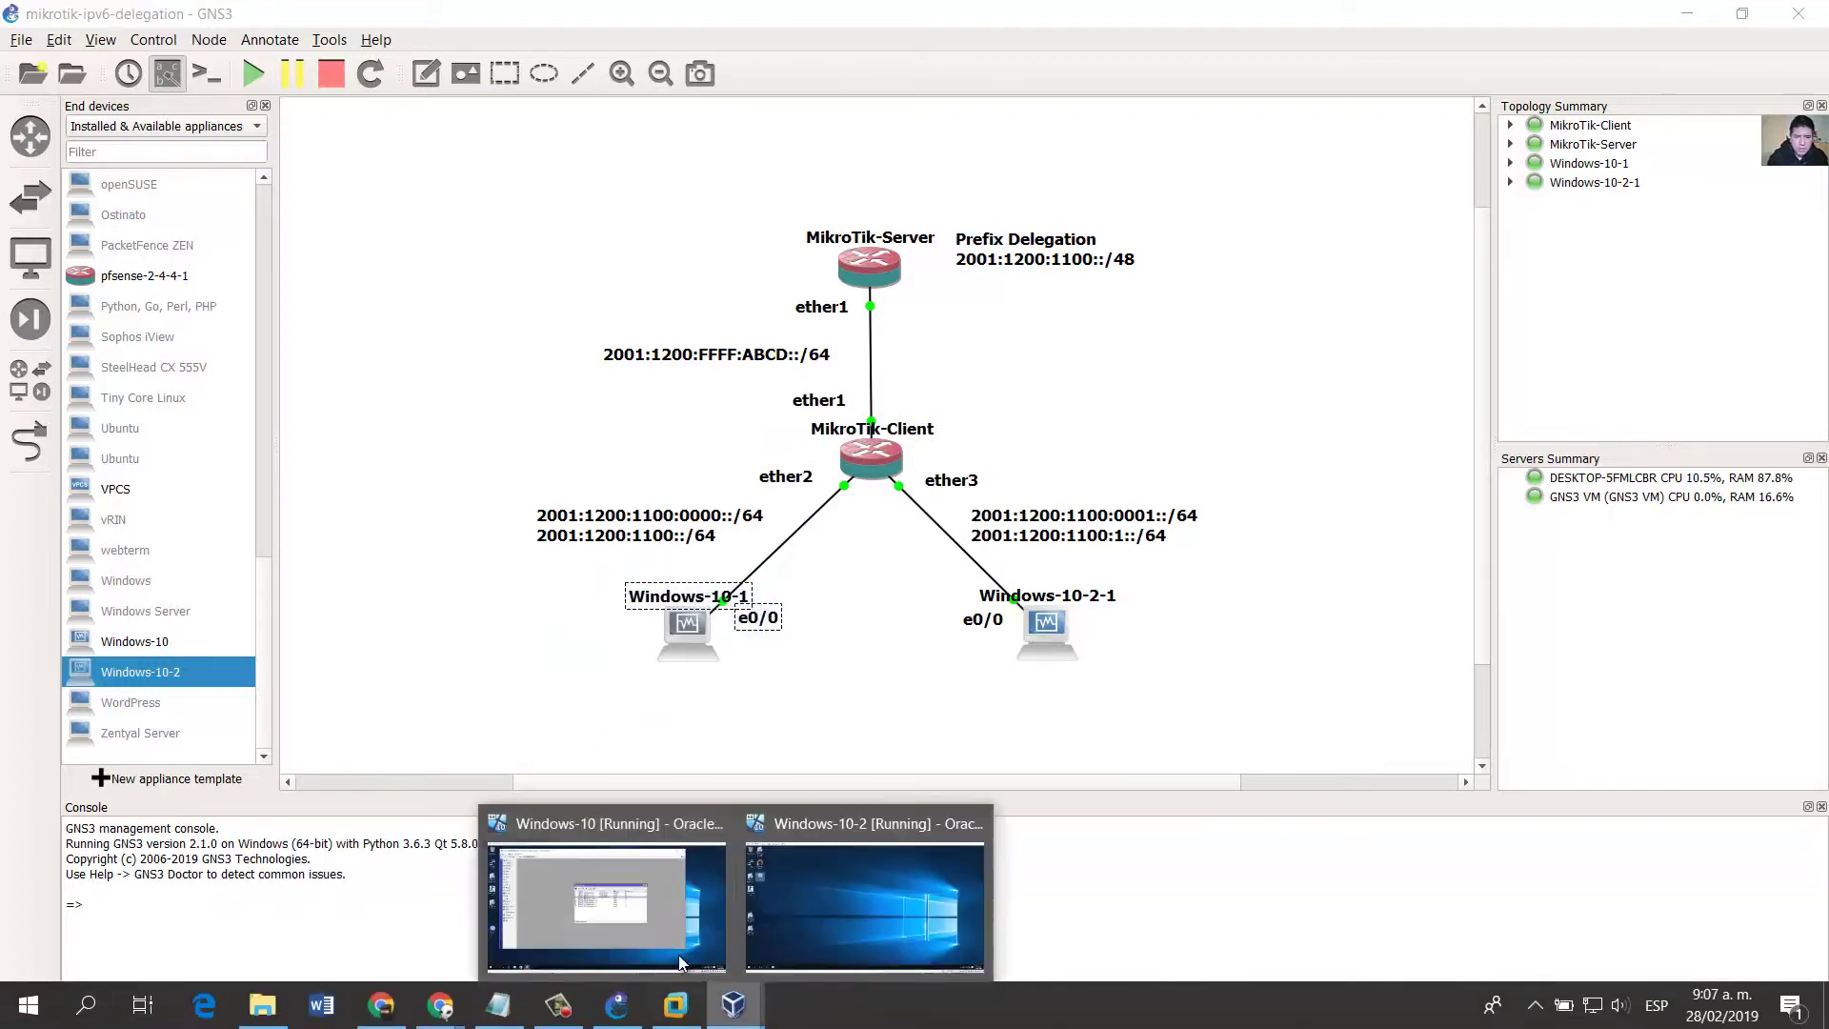
click(682, 961)
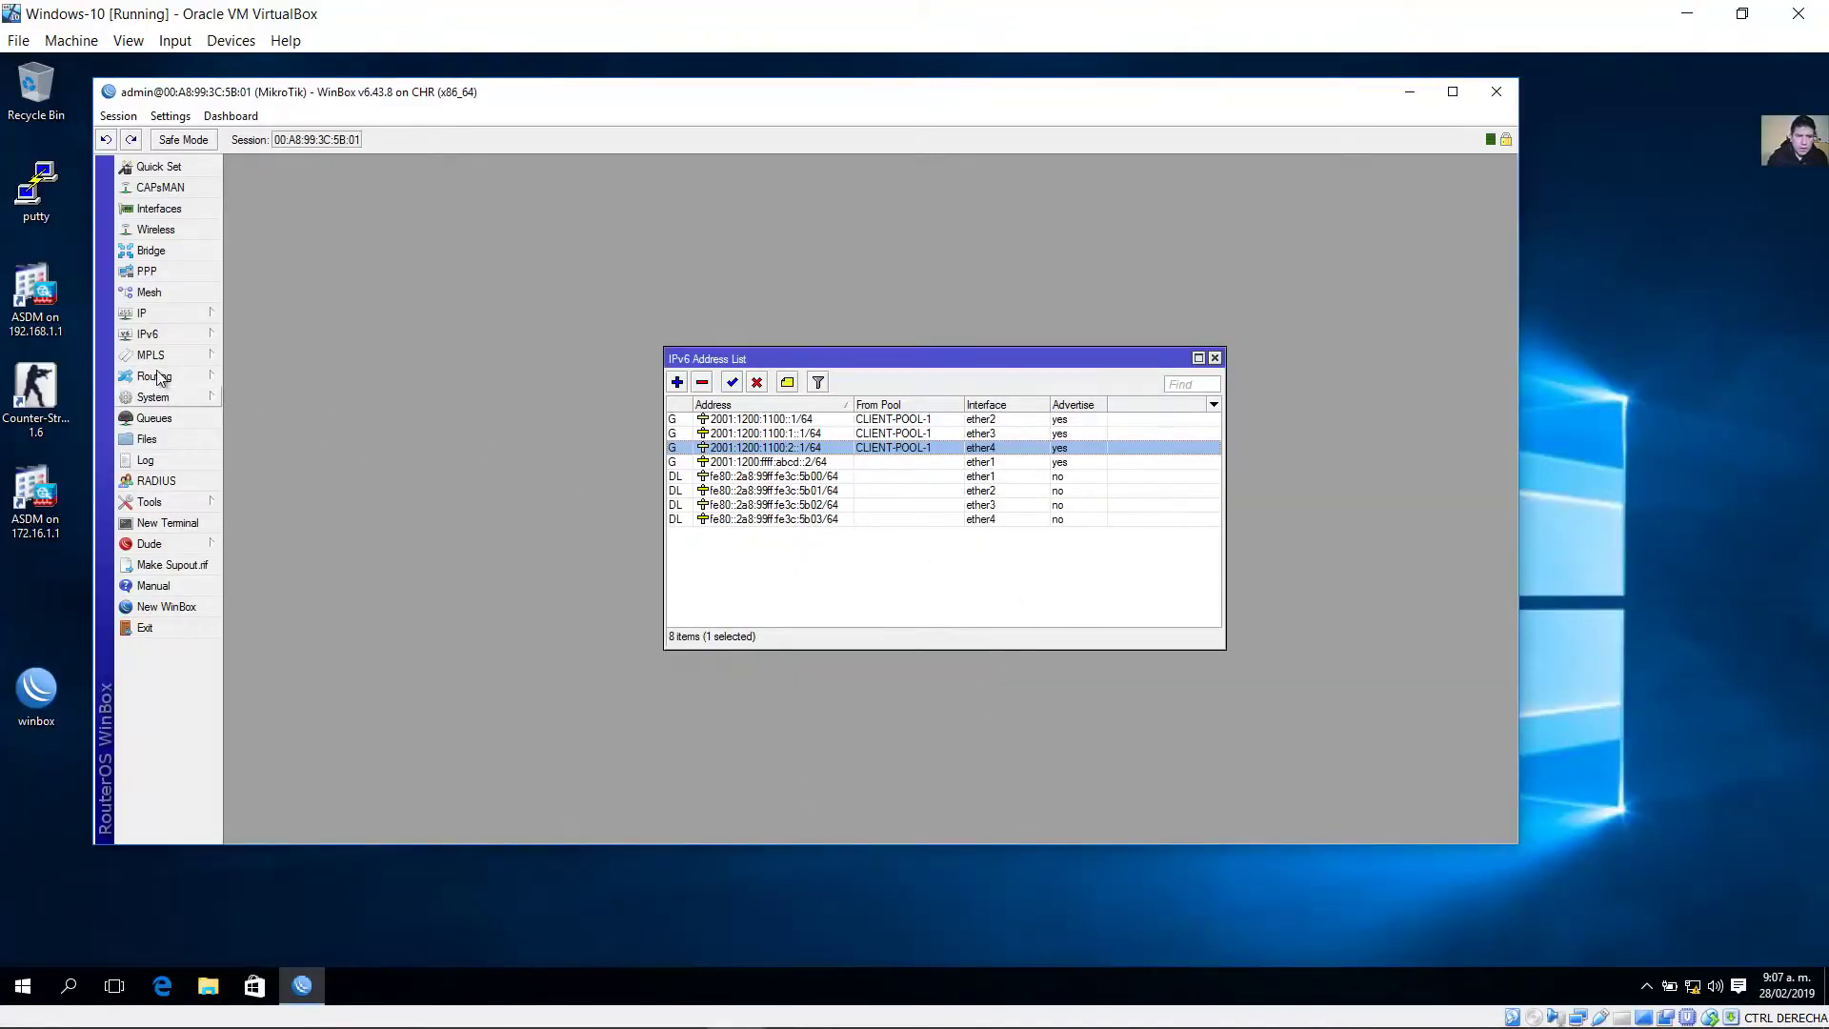
click(185, 335)
click(248, 444)
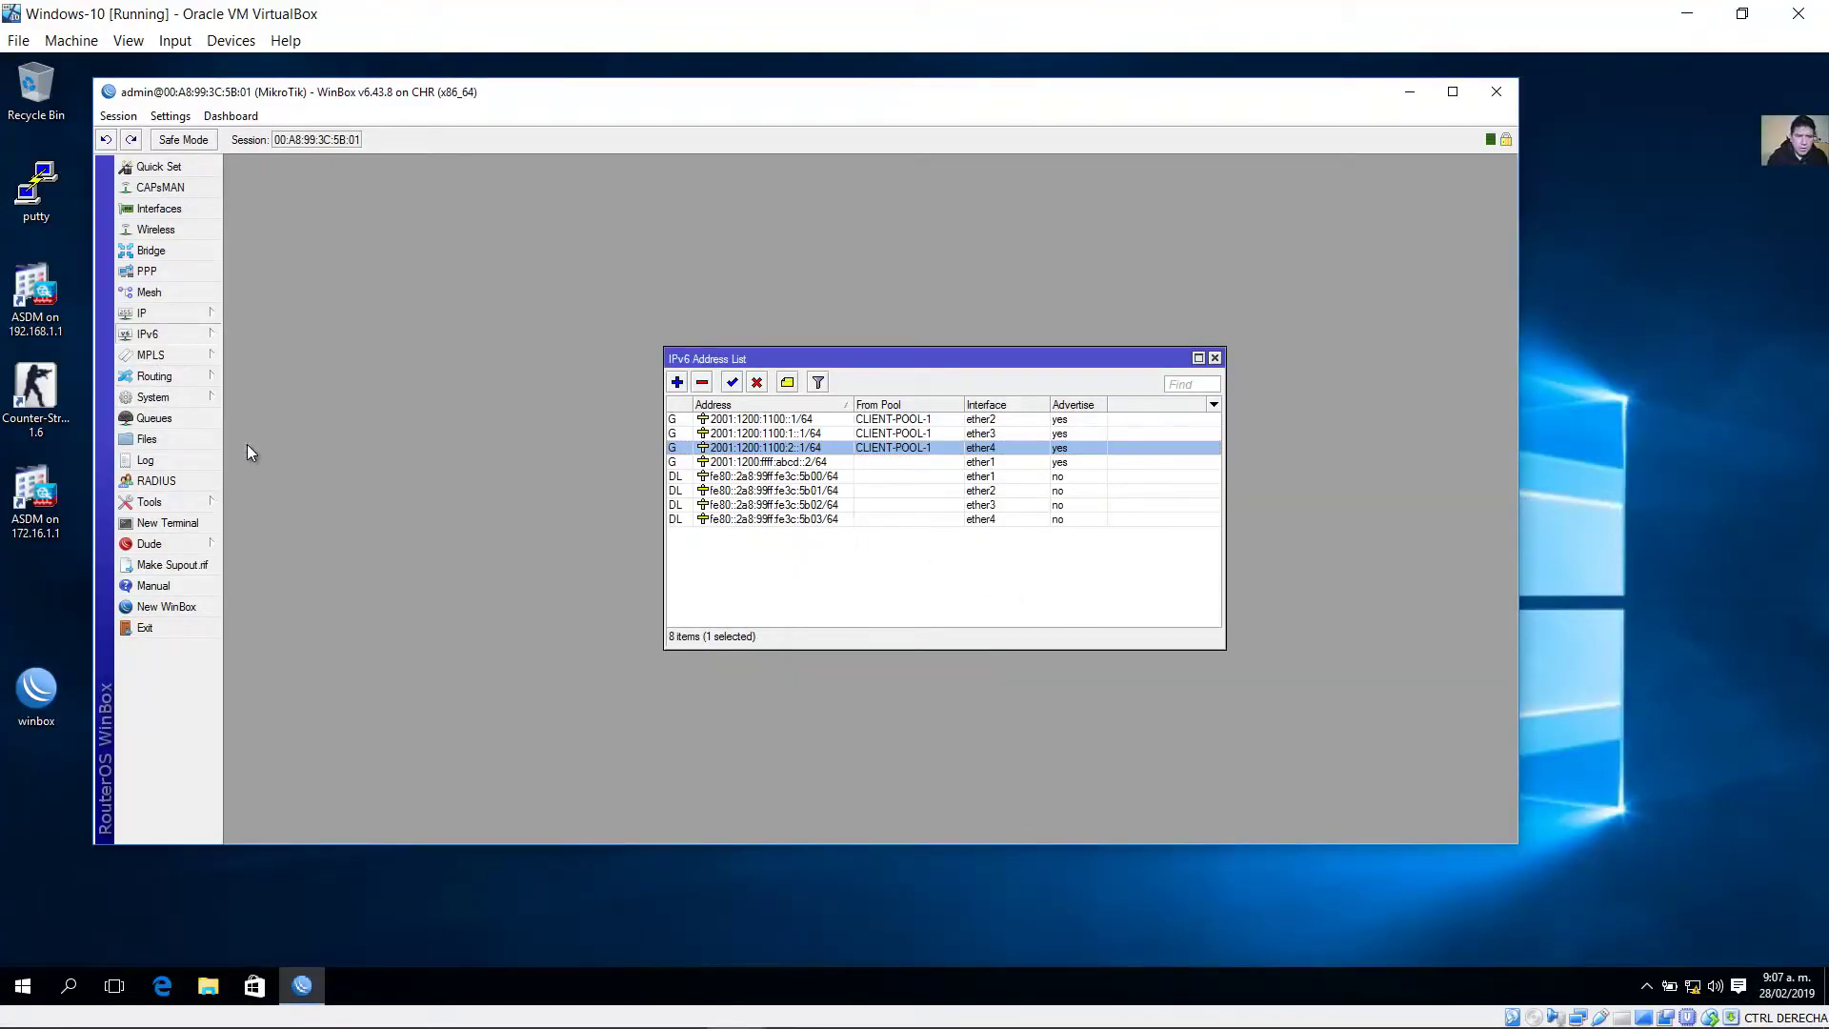
drag(653, 346, 500, 365)
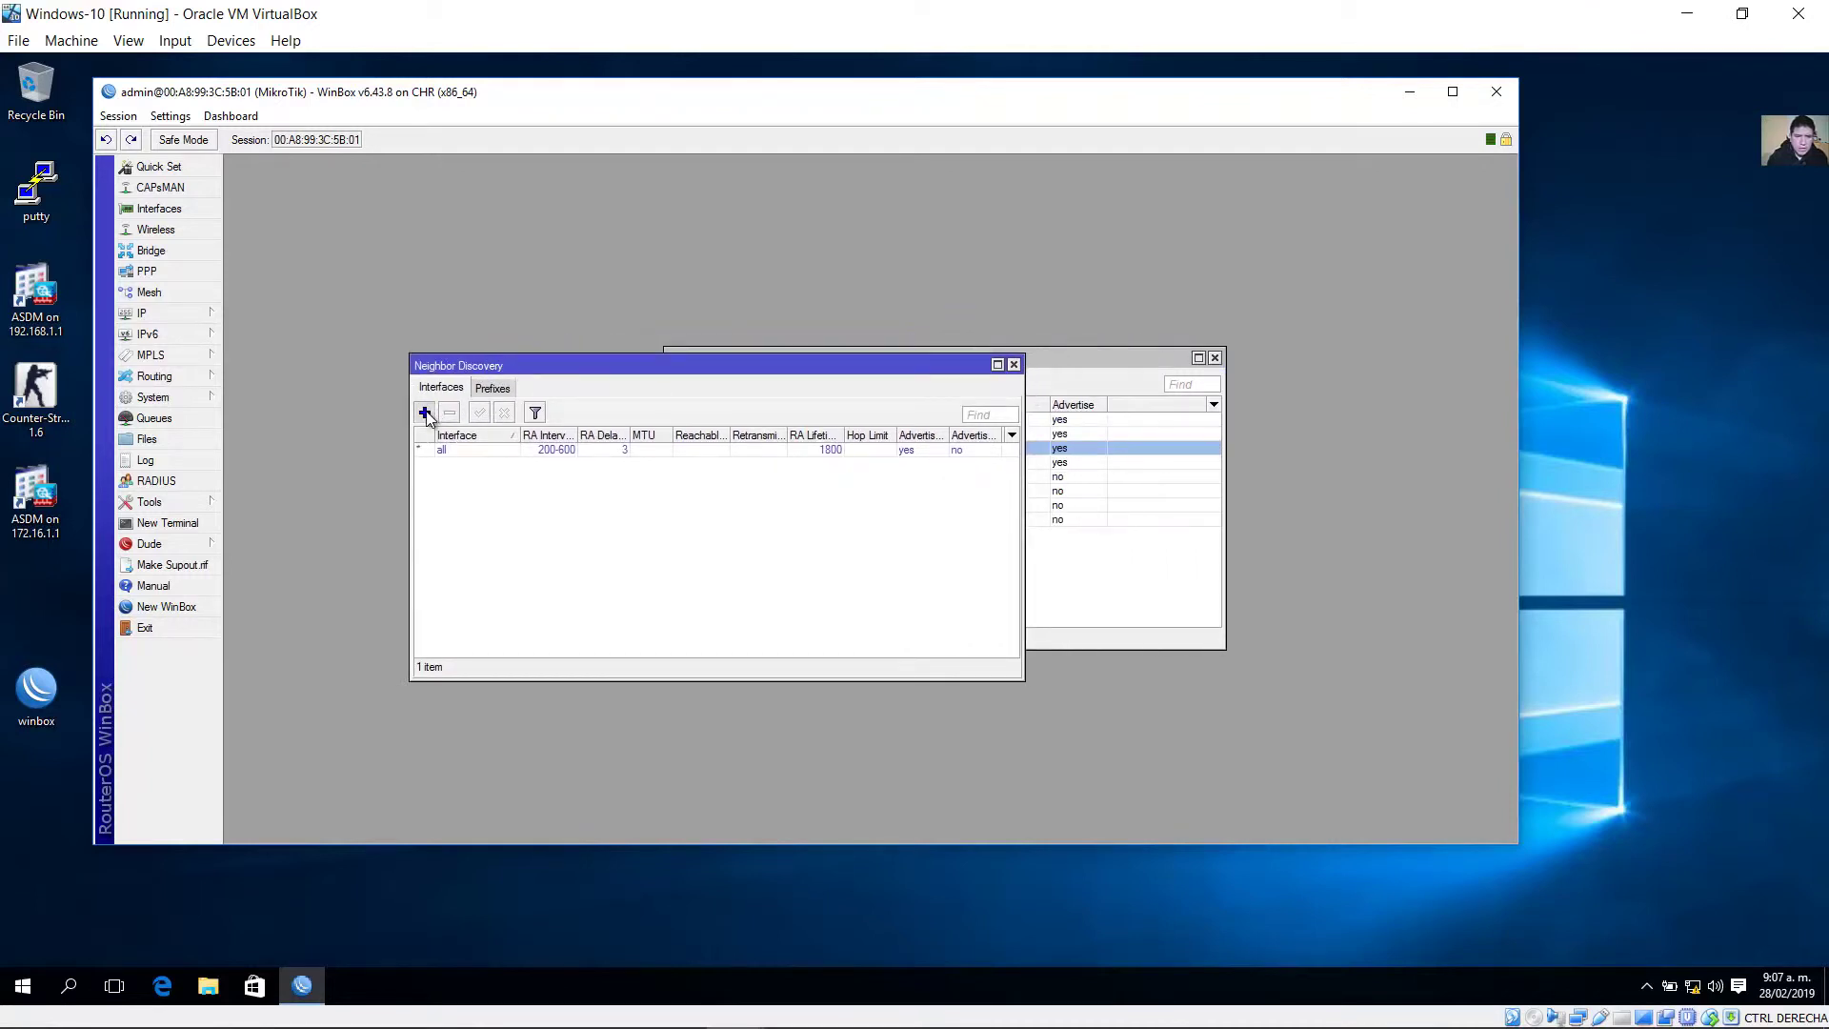
click(425, 412)
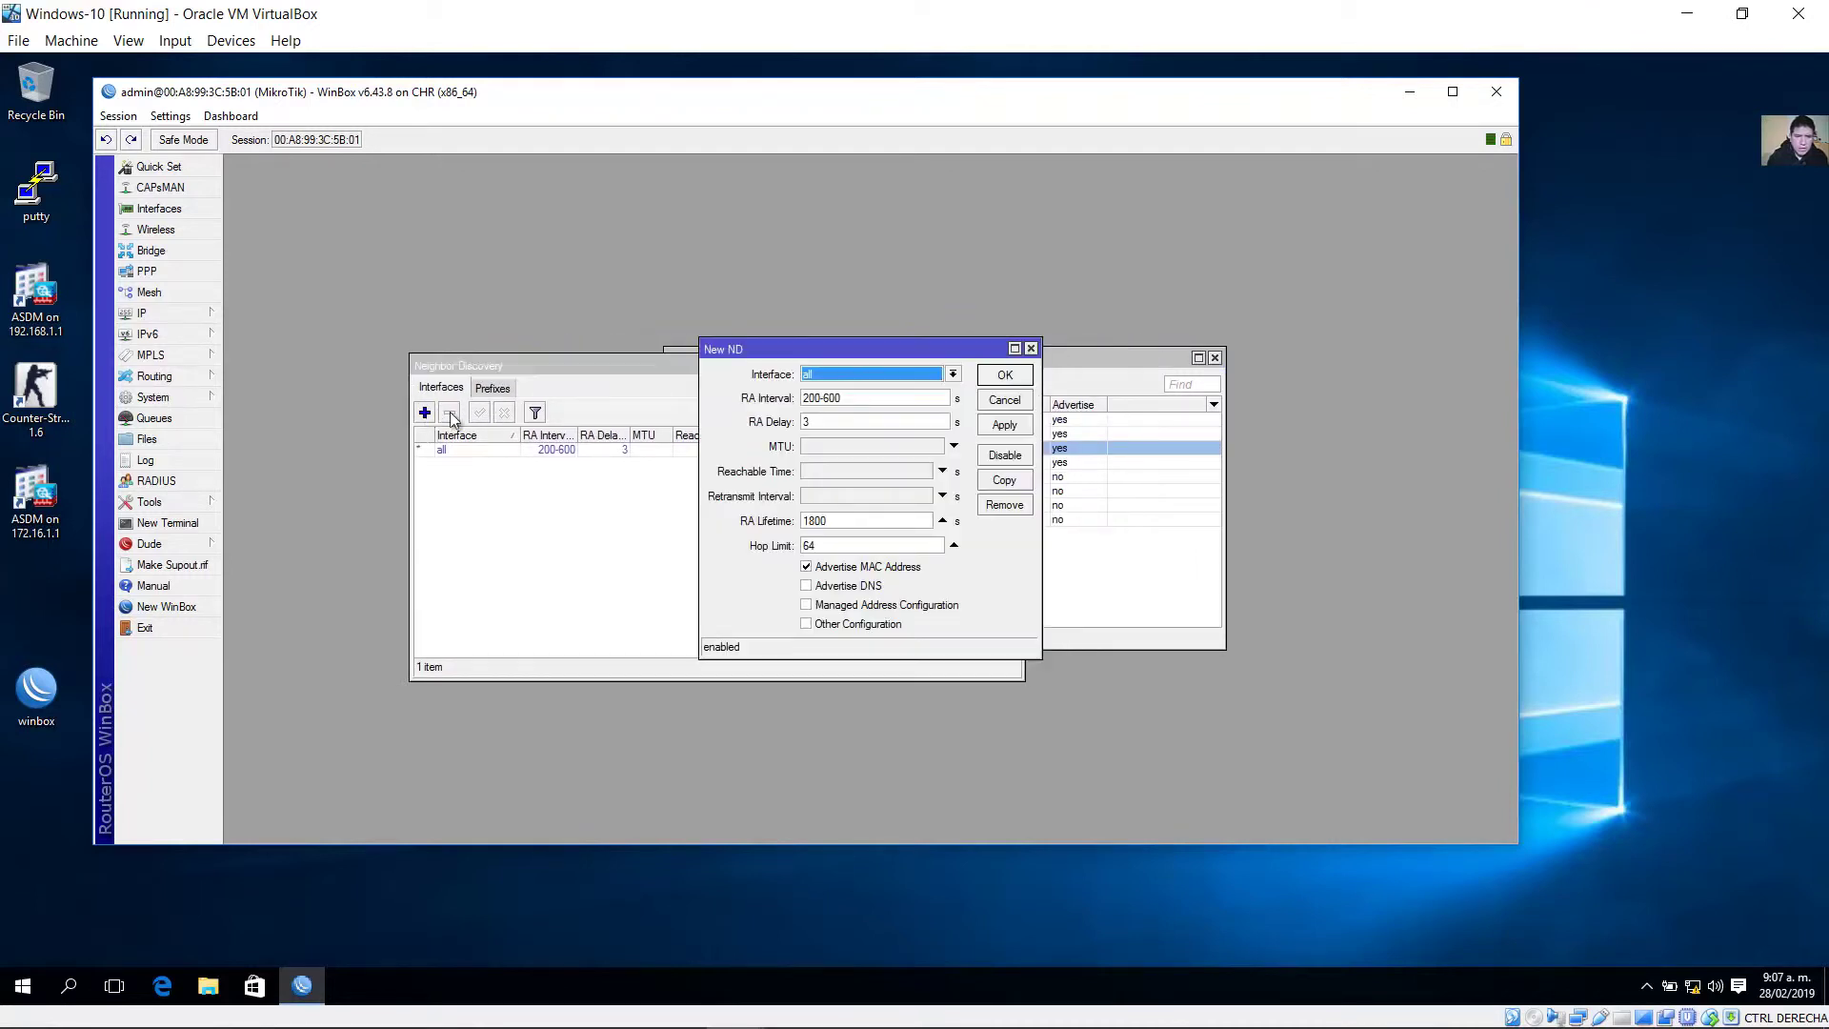
In GNS3, nudge the ether2 and ether3 interface labels below MikroTik-Client slightly up.
click(672, 1002)
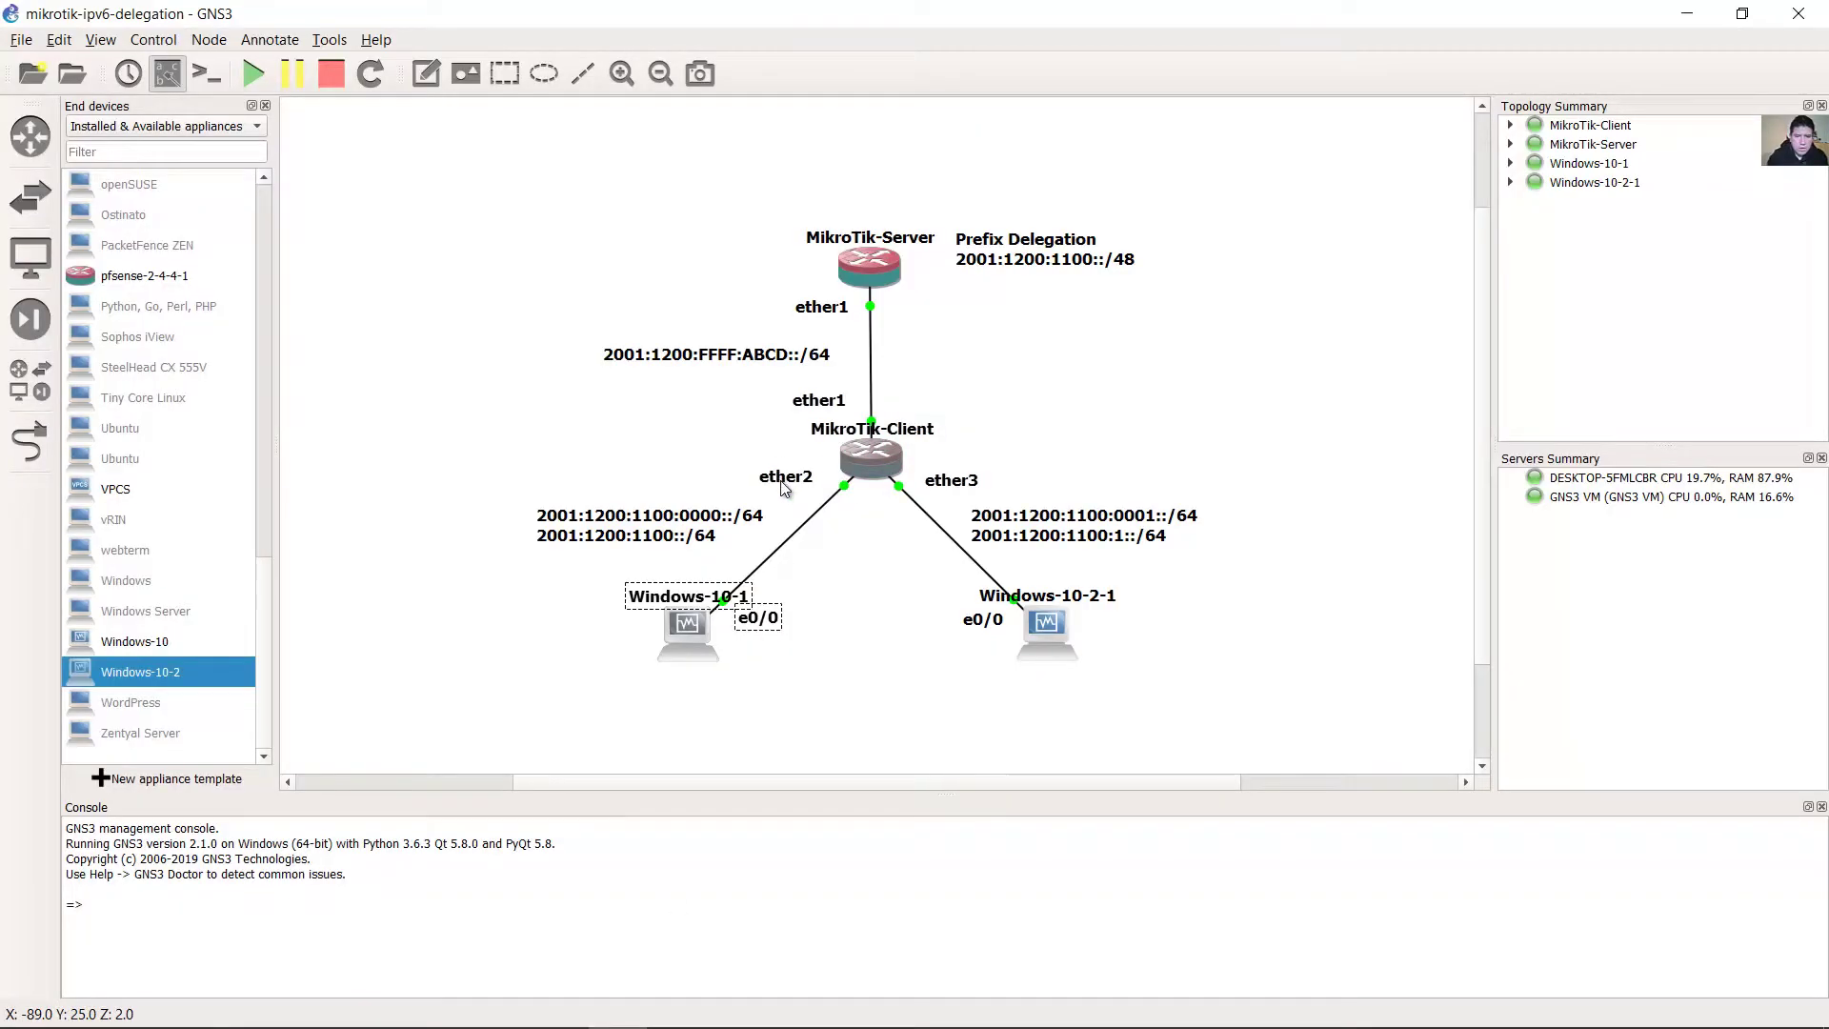
drag(783, 487, 784, 481)
click(968, 475)
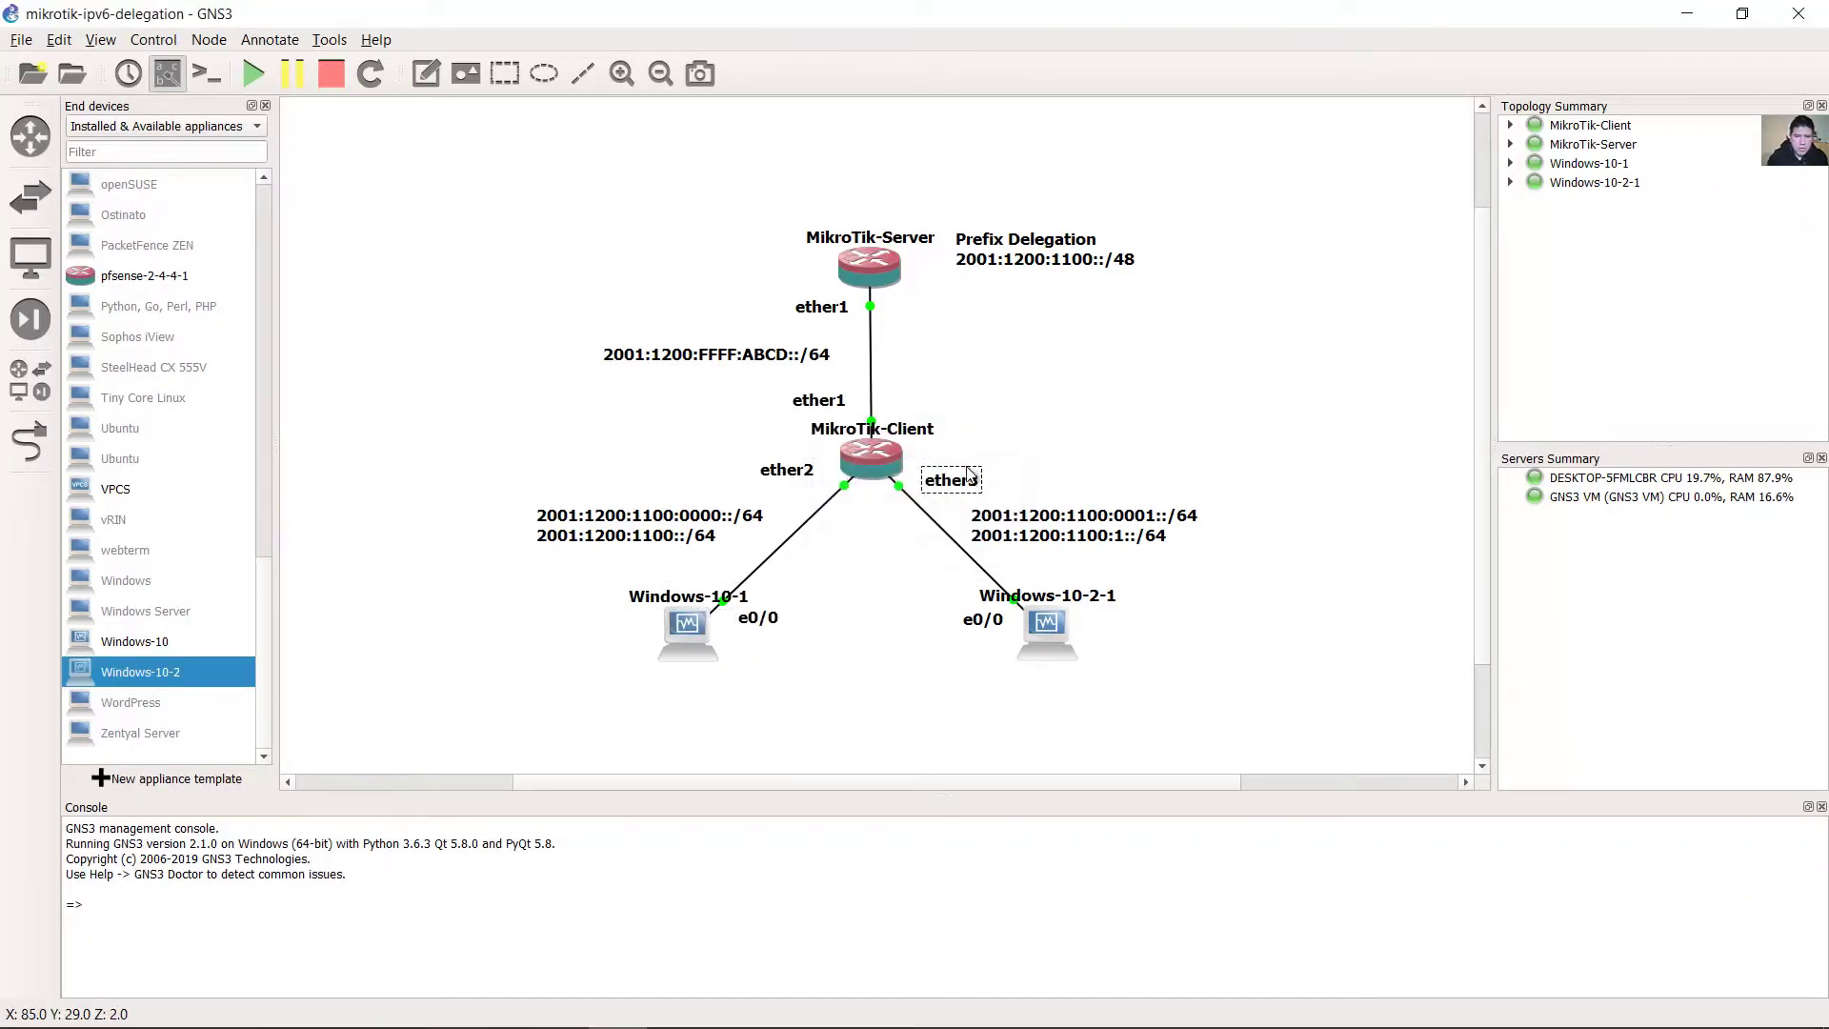
drag(970, 474, 967, 470)
mouse_move(742, 1017)
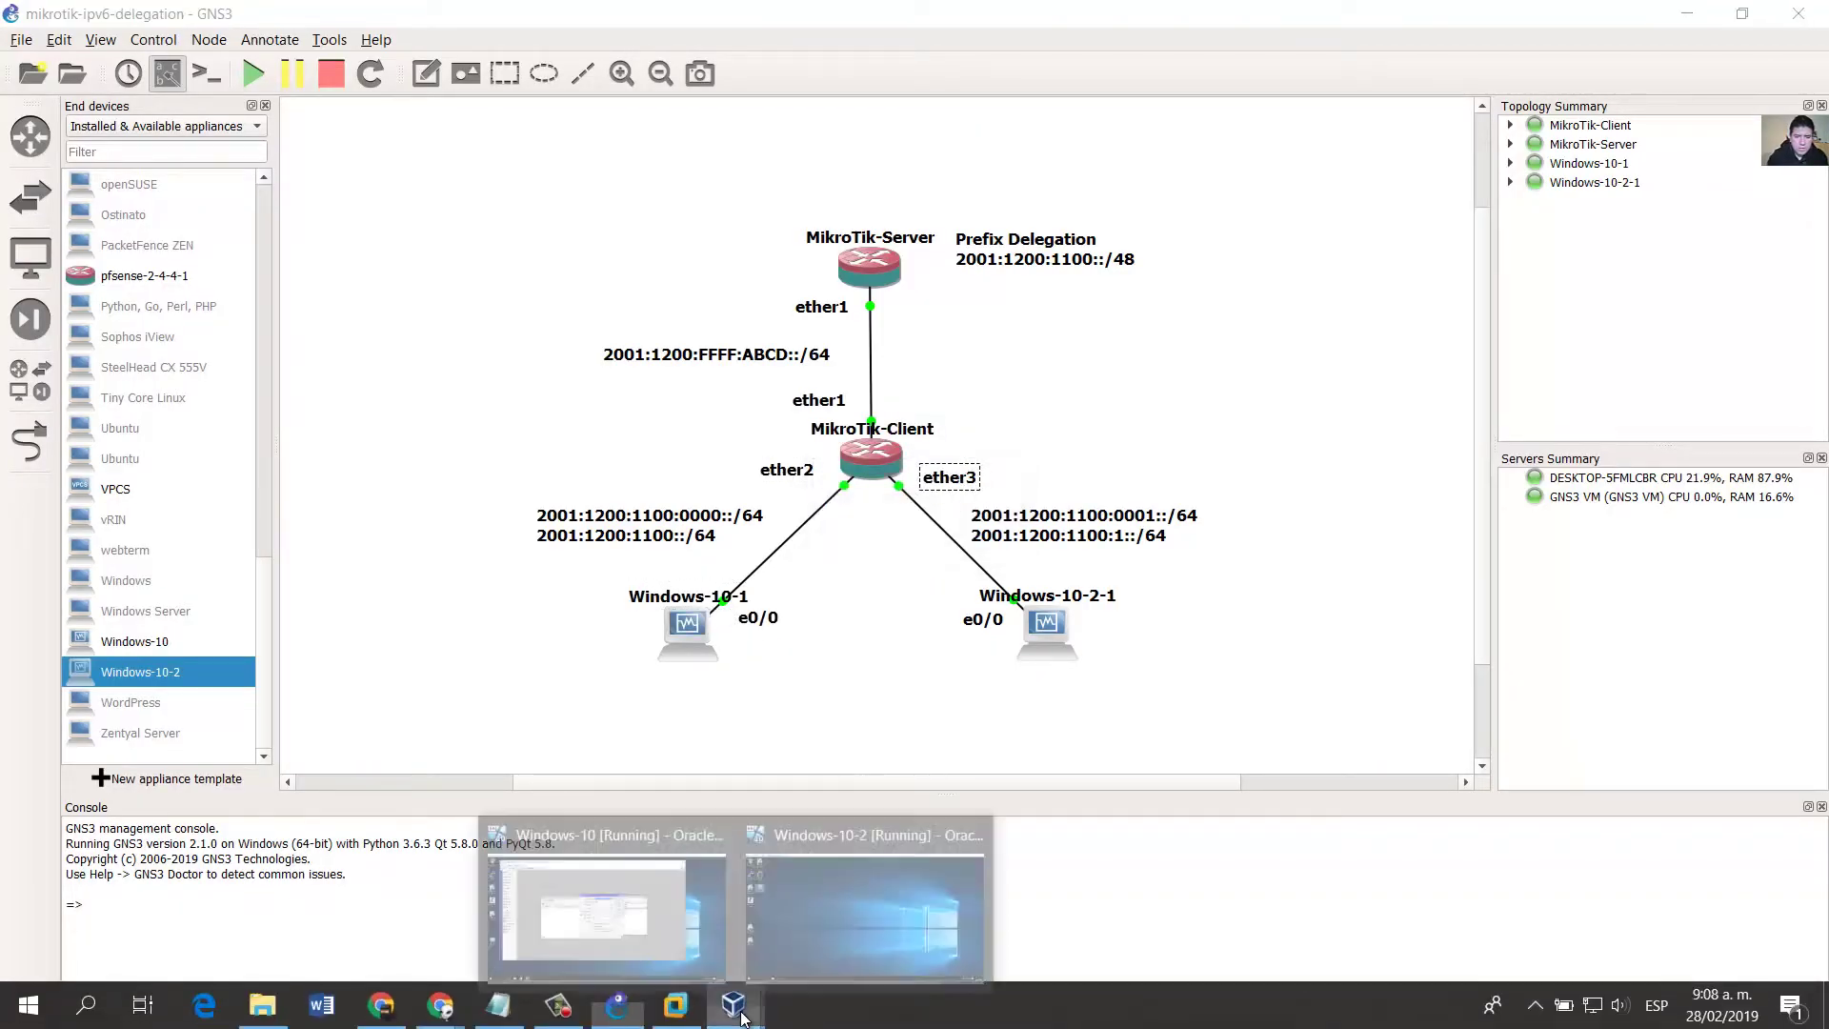
Return to the Windows-10 VM and add a Neighbor Discovery entry for ether2 with Advertise DNS and Other Configuration enabled.
click(605, 910)
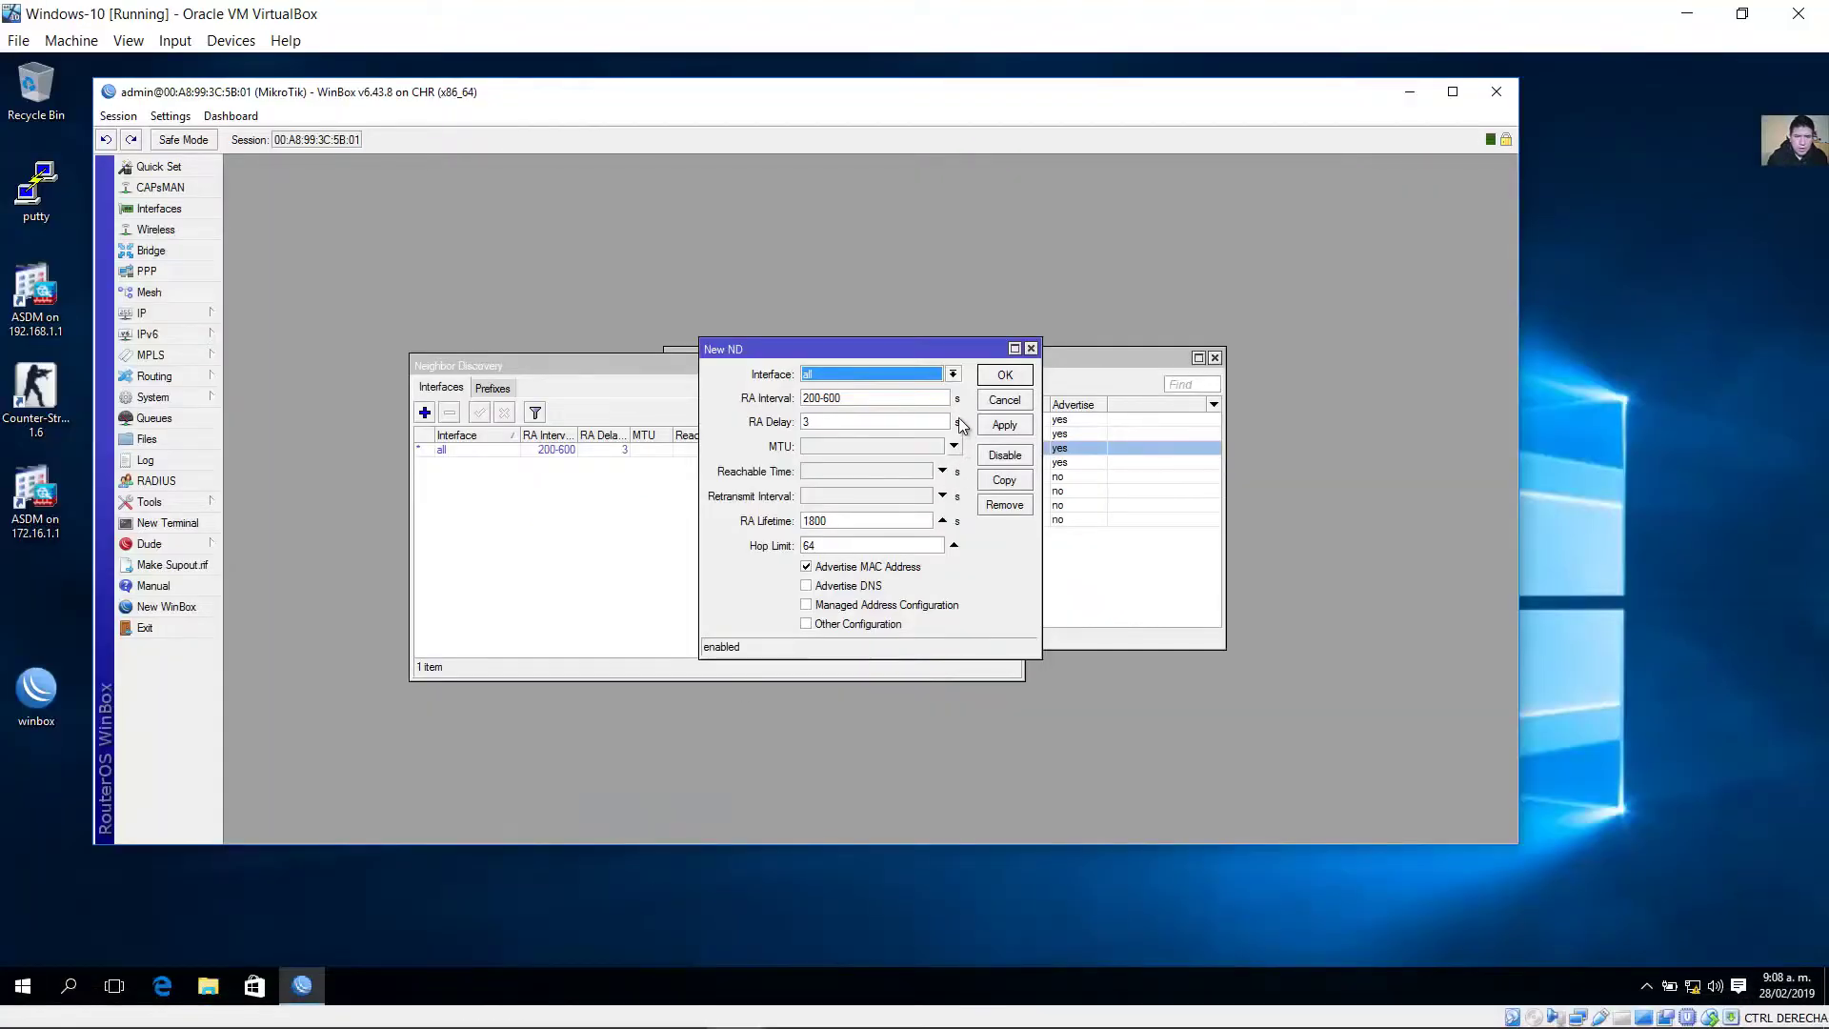
click(952, 374)
click(890, 407)
click(808, 590)
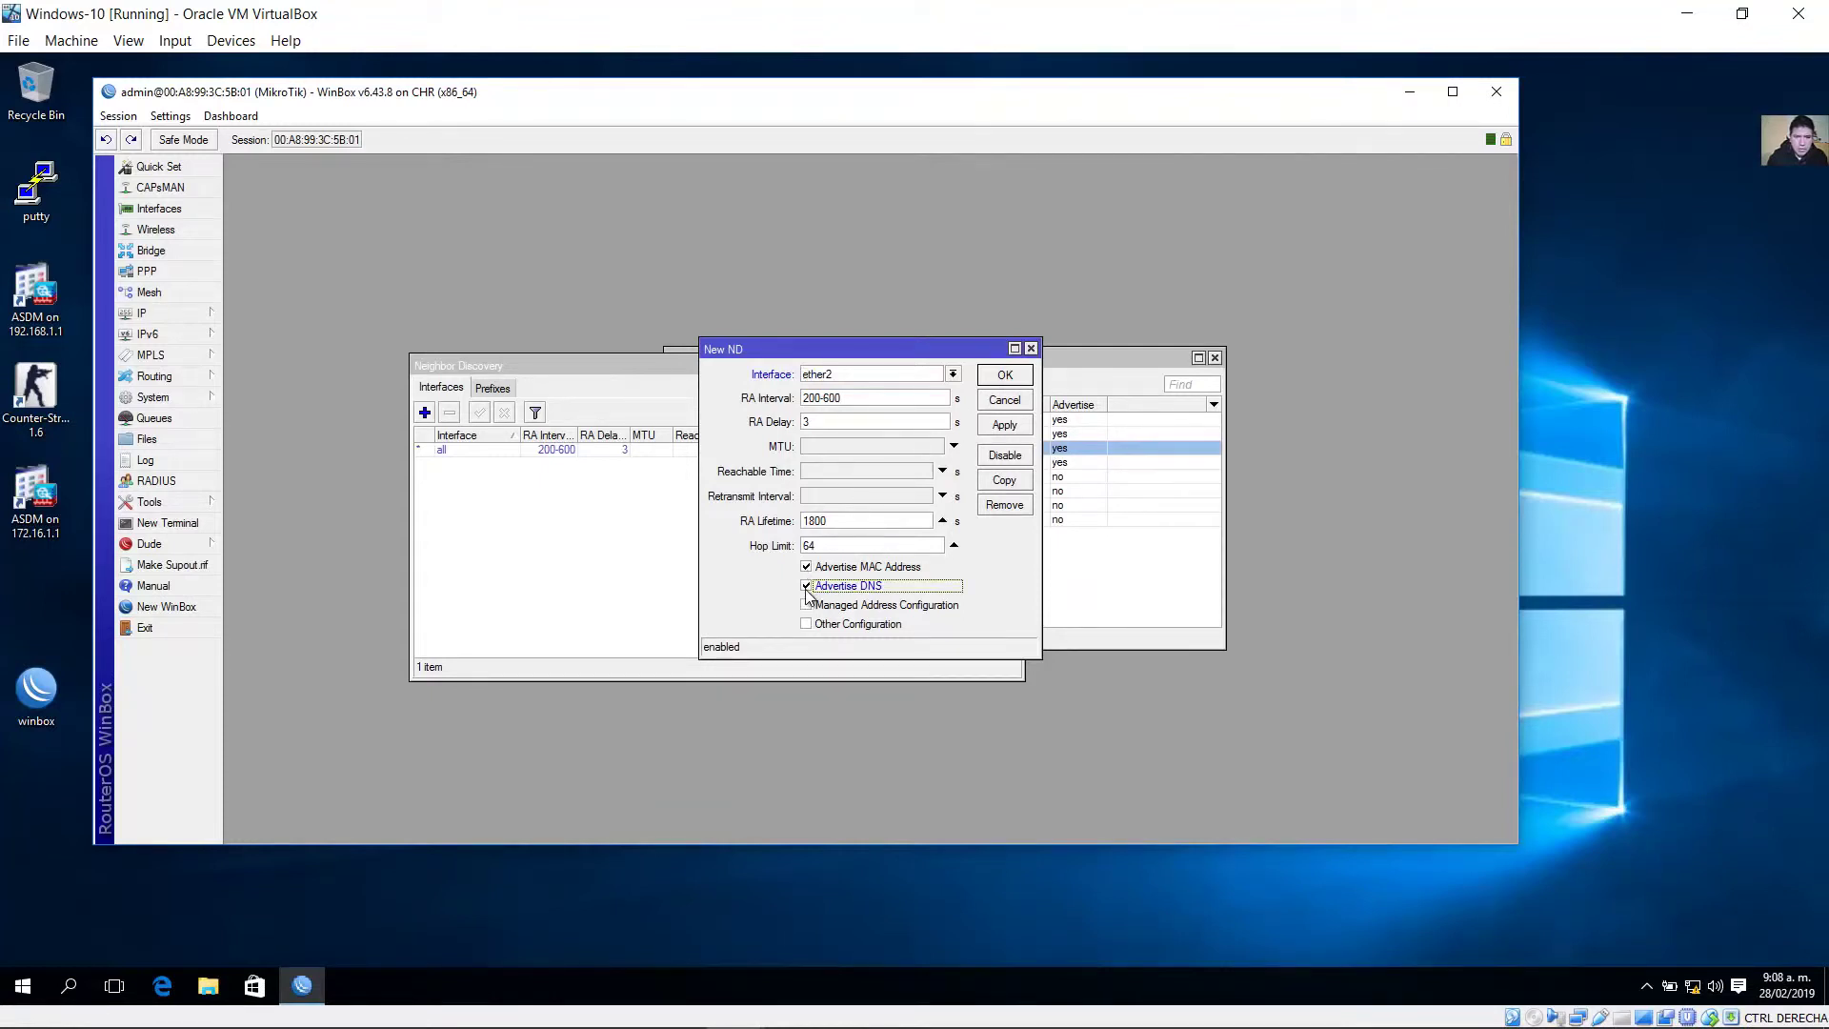
click(806, 624)
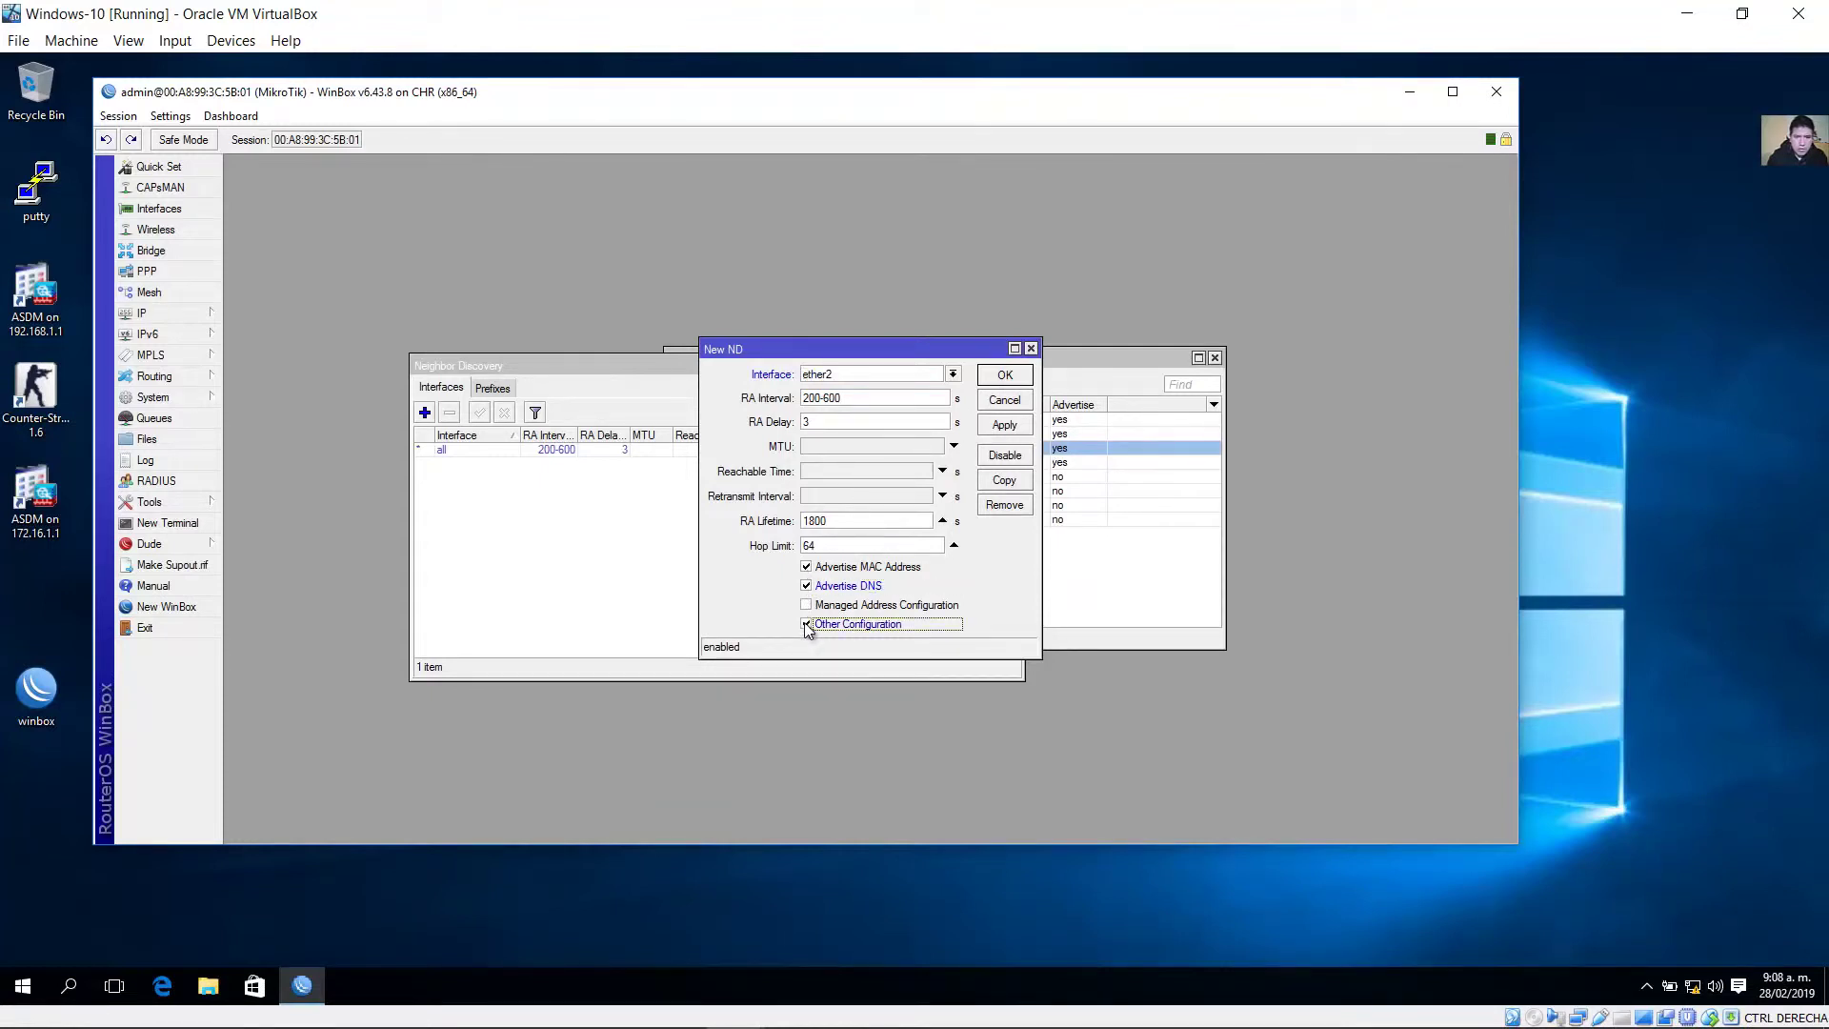
click(1008, 425)
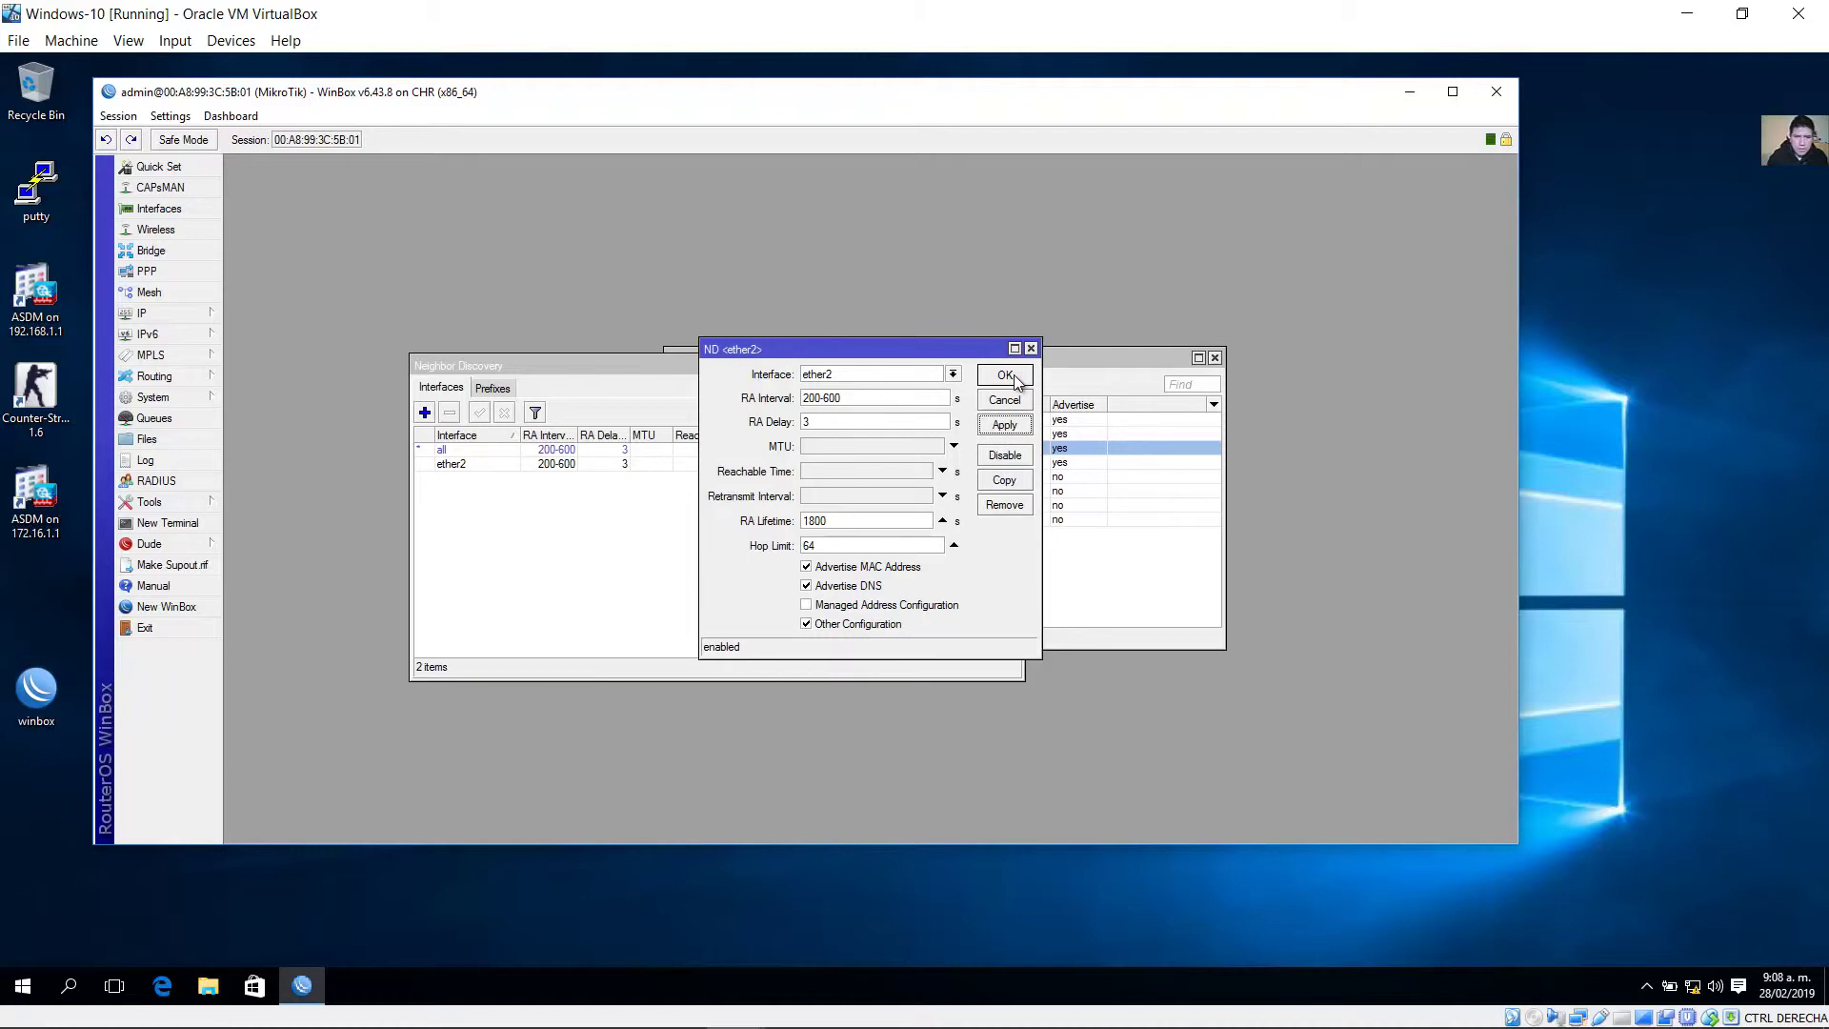
click(1013, 378)
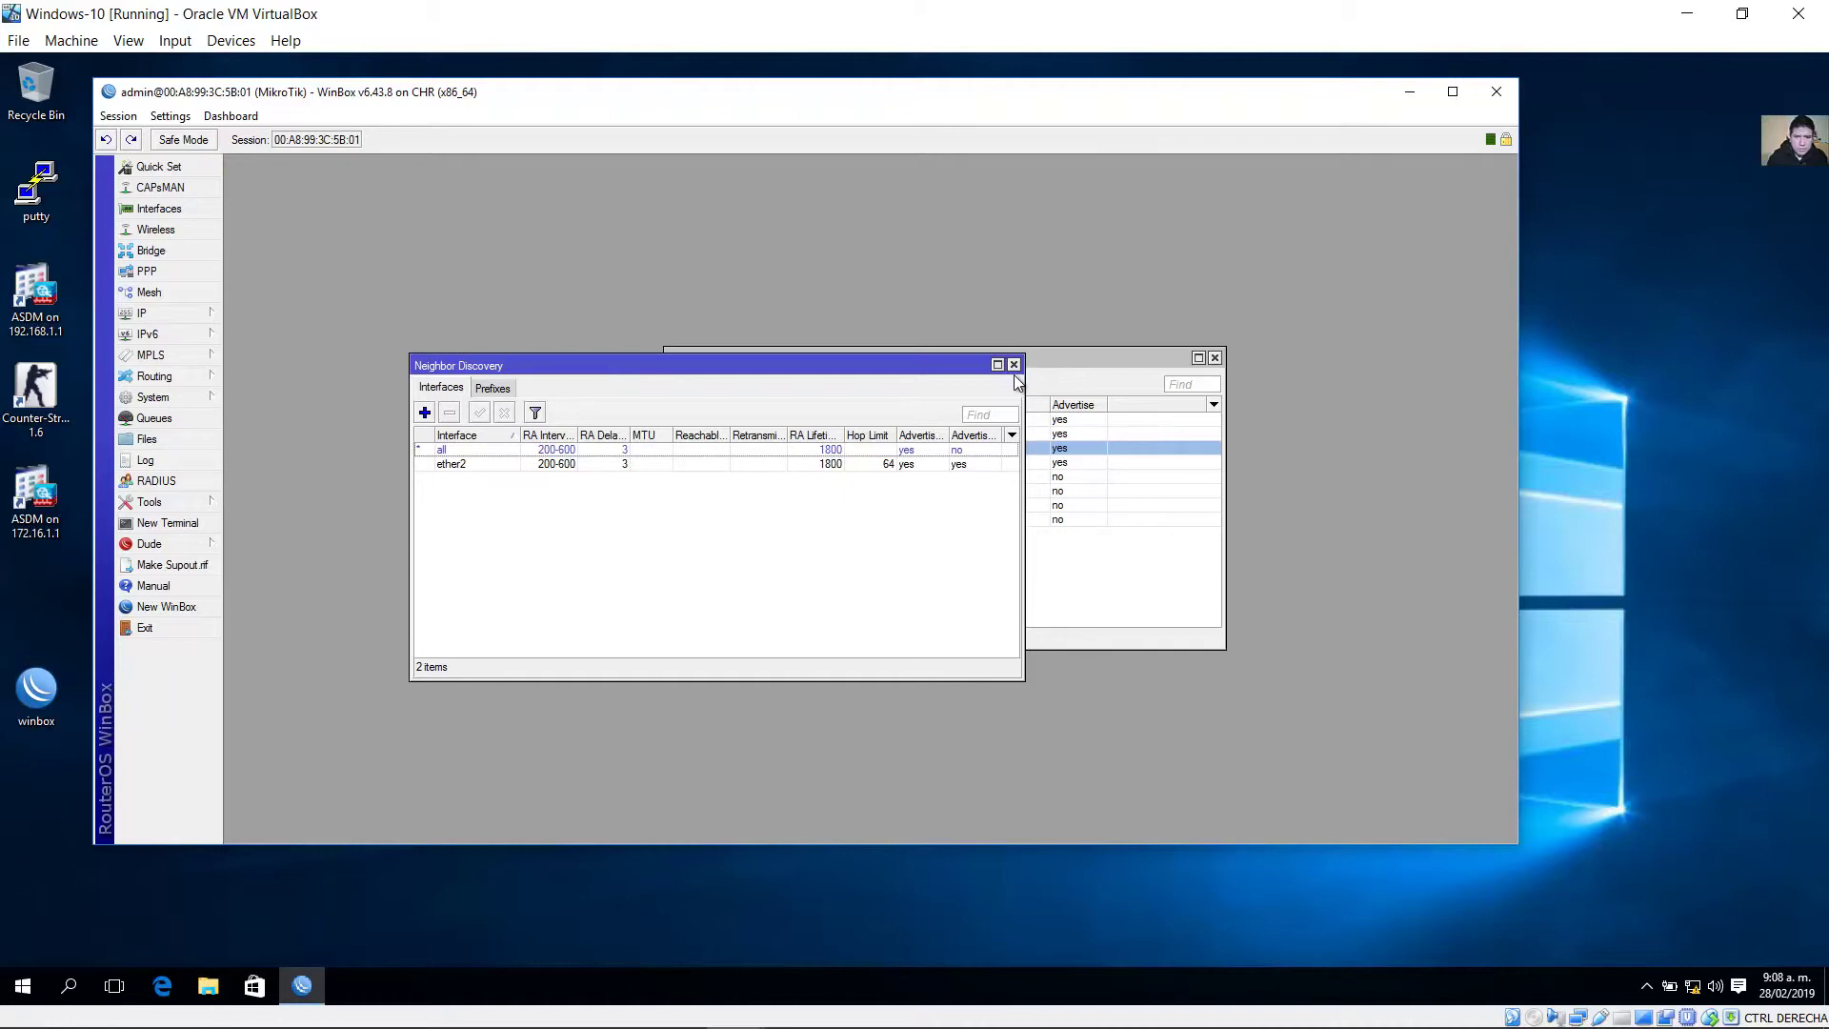
Switch to GNS3, examine the Windows-10-1 host, and nudge the ether2 label beside MikroTik-Client slightly to the right.
click(588, 1008)
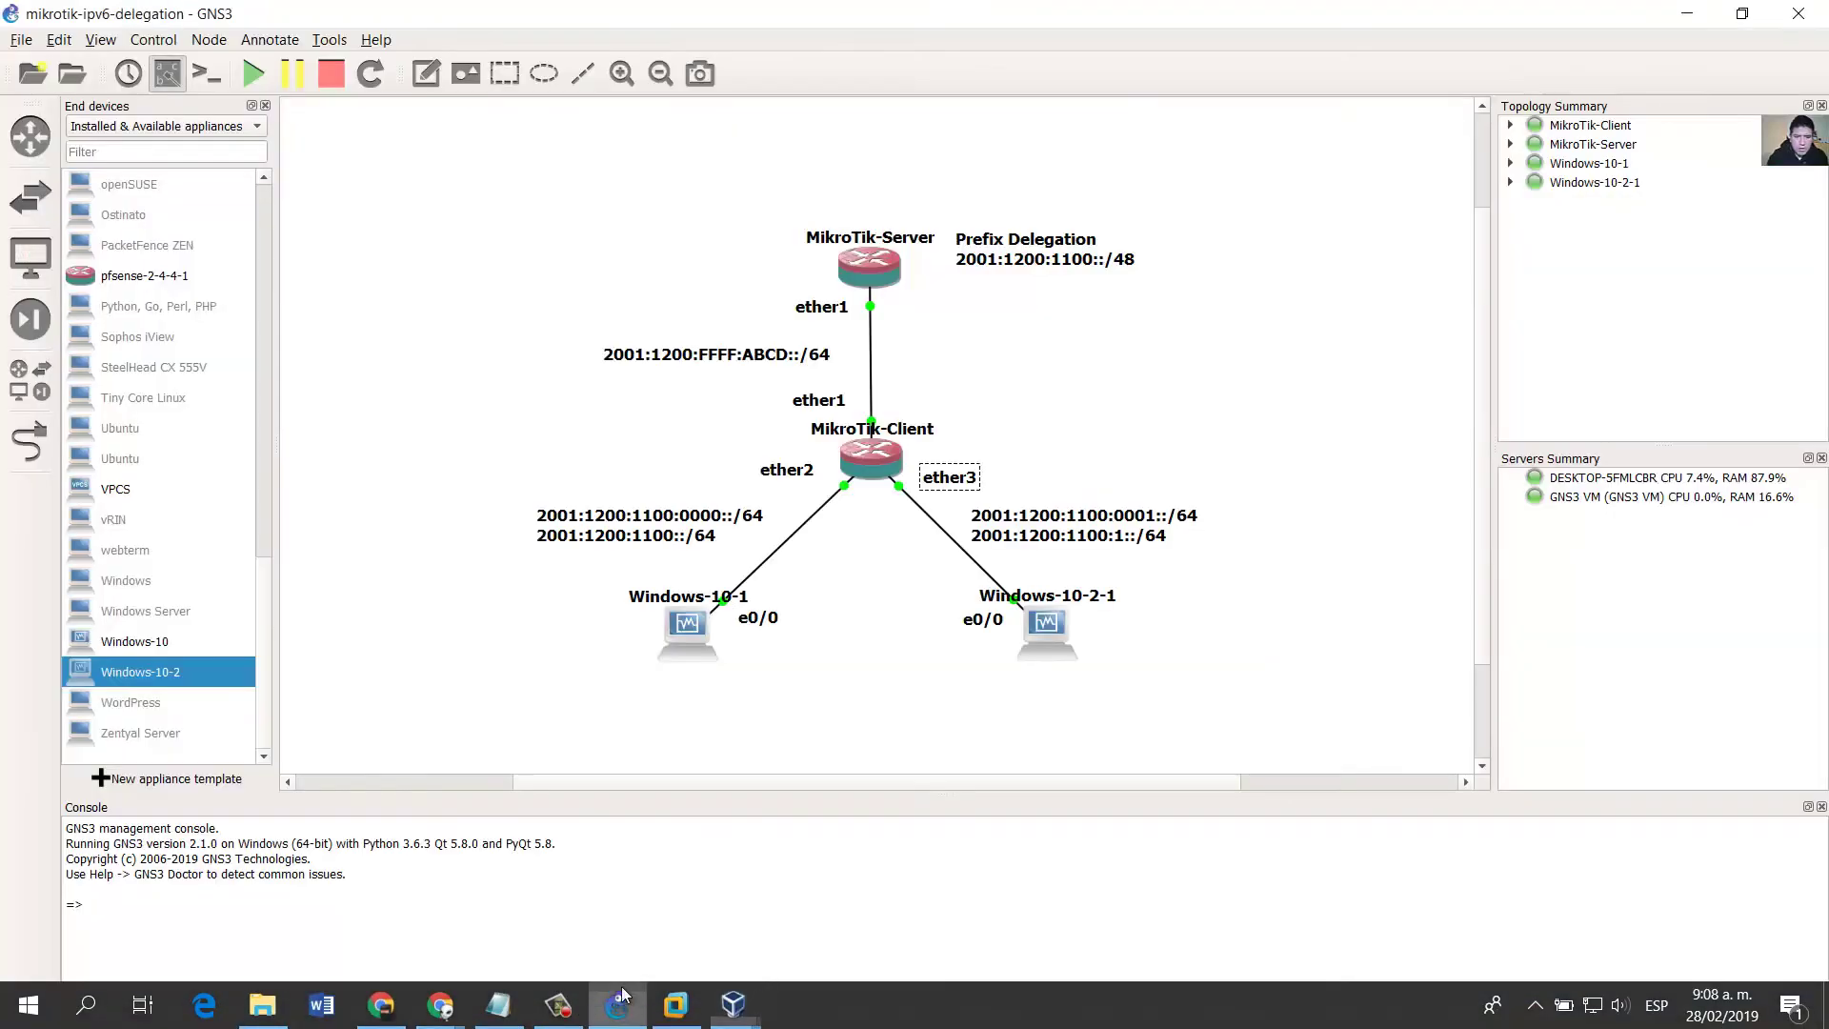
drag(752, 716, 575, 575)
drag(807, 482, 814, 482)
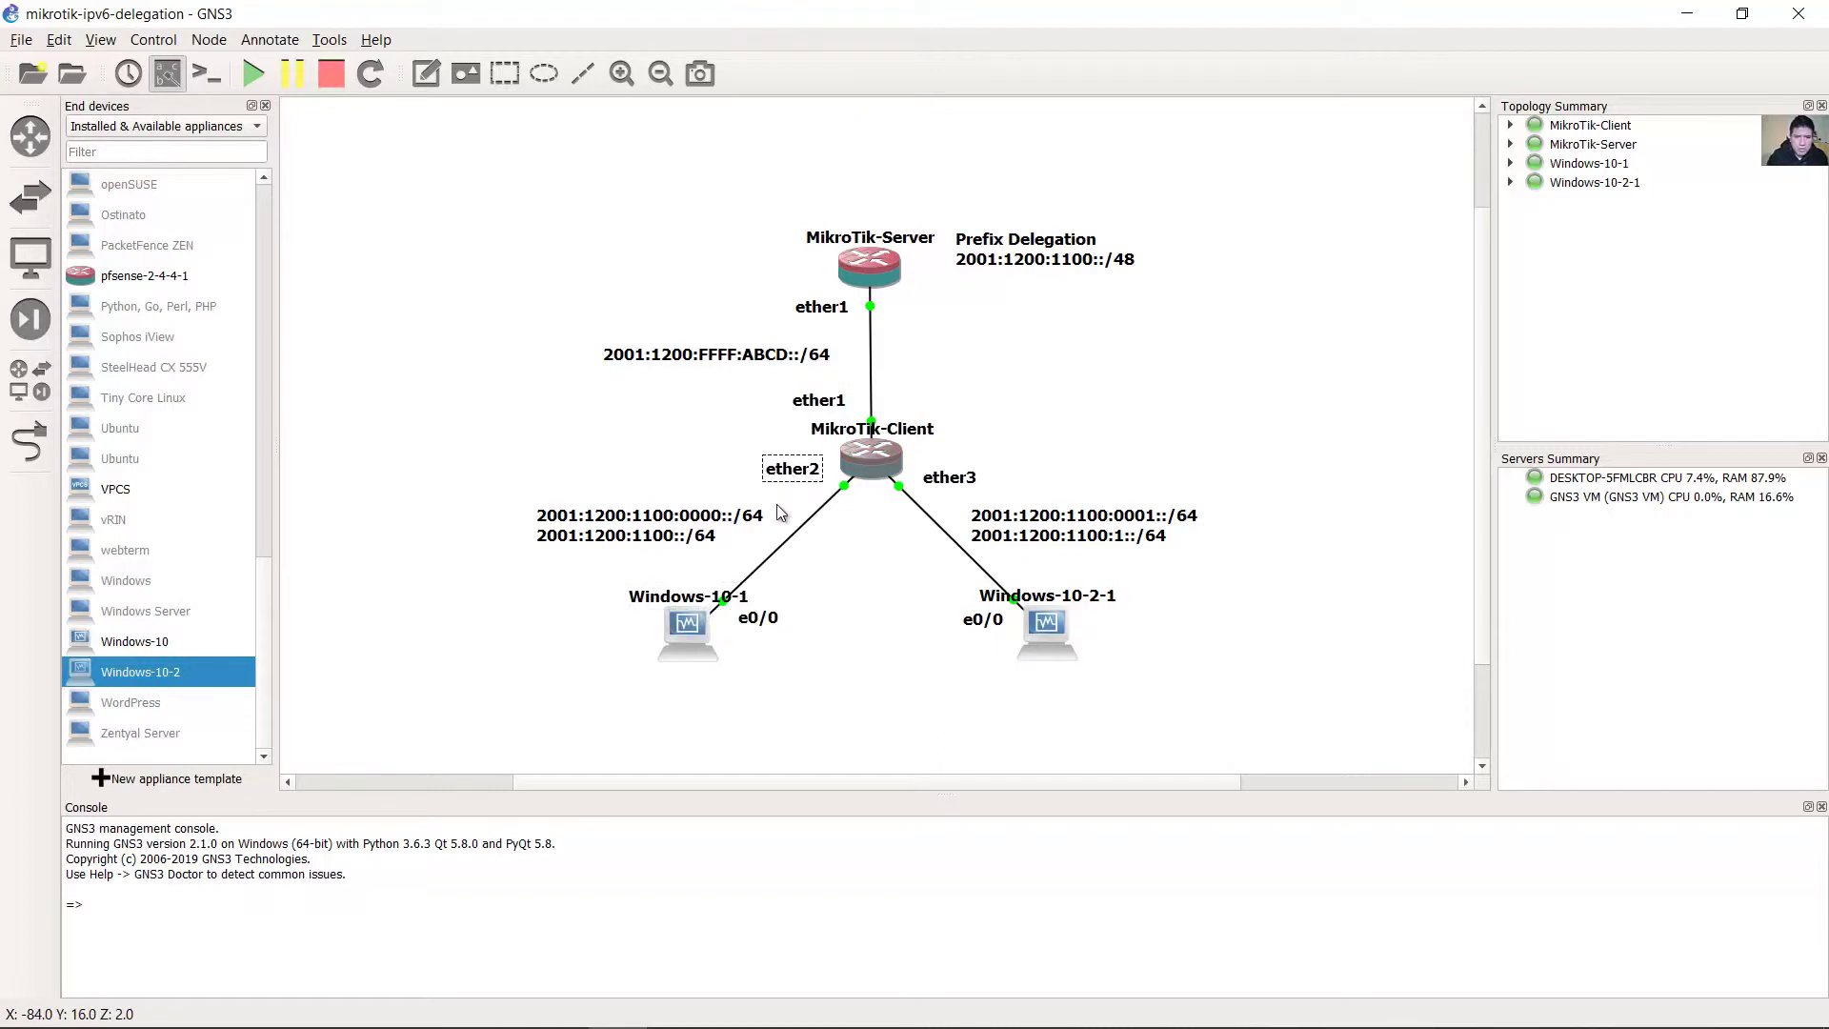
Return to the Windows-10 VM, minimize WinBox, and check that the Ethernet adapter's TCP/IPv6 properties use automatic addressing and DNS.
mouse_move(618, 1021)
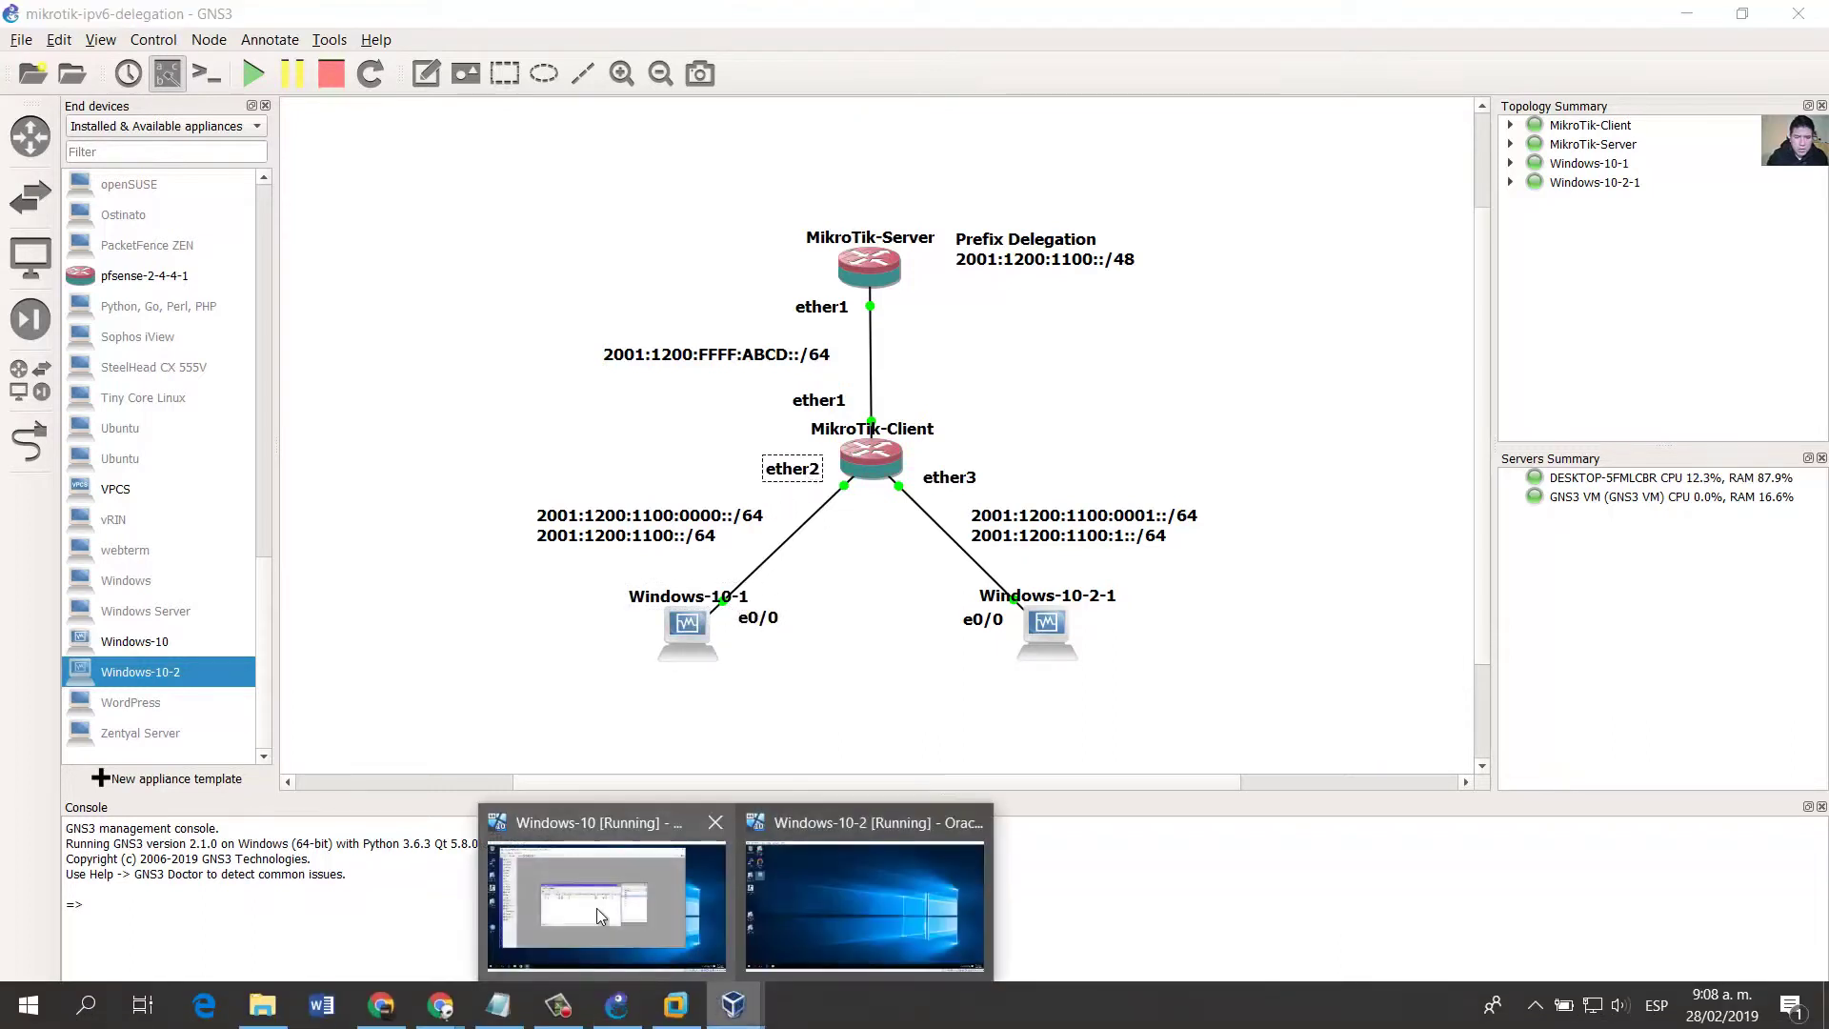
click(596, 907)
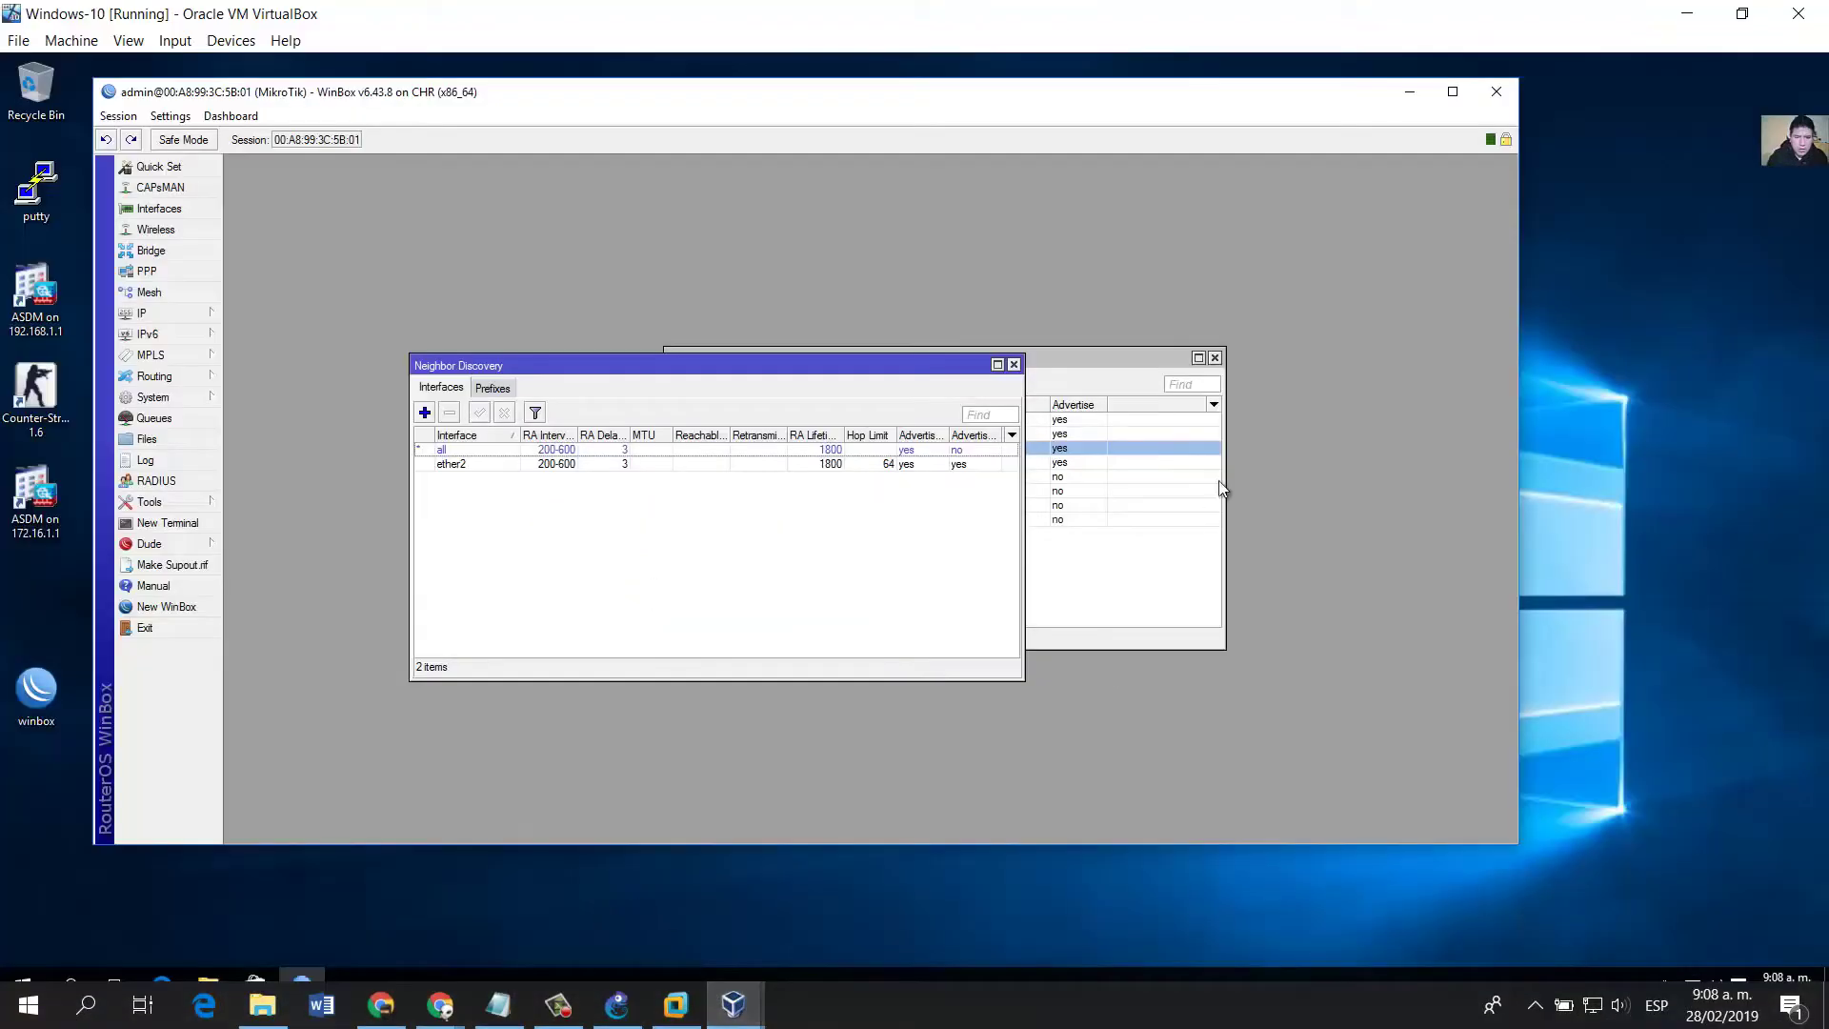
click(1407, 93)
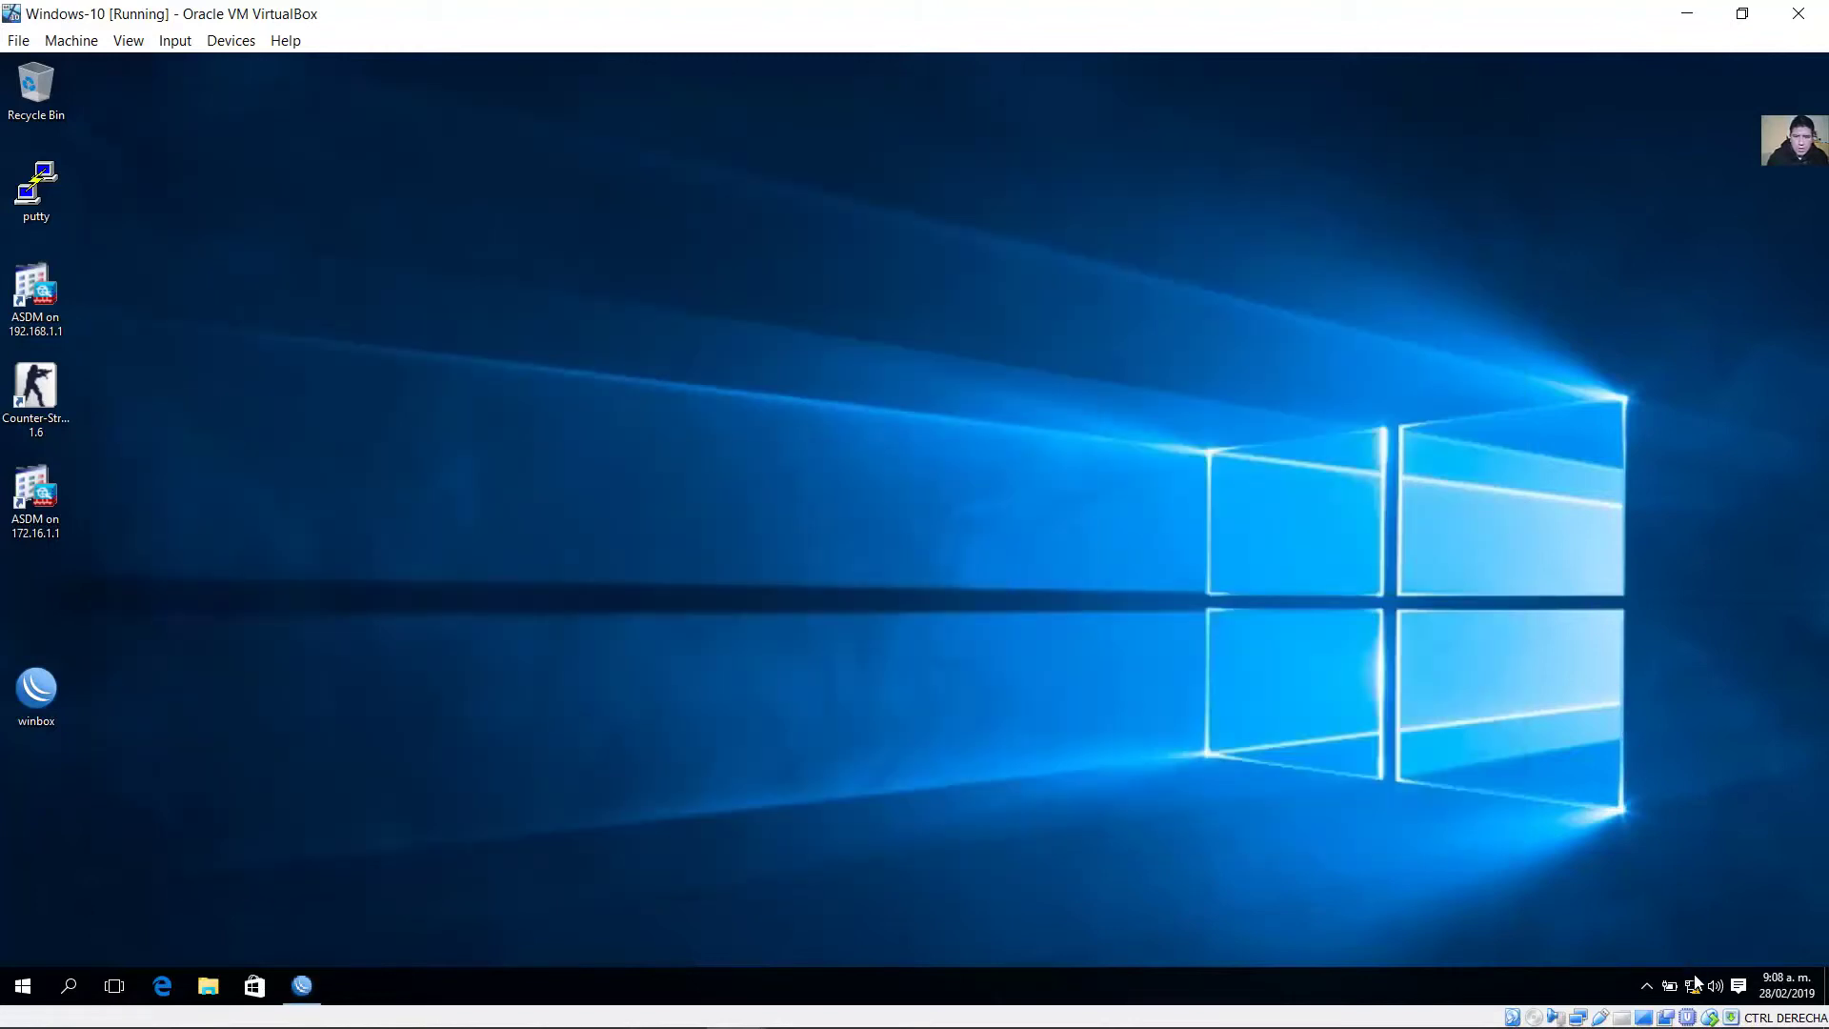
right_click(1693, 984)
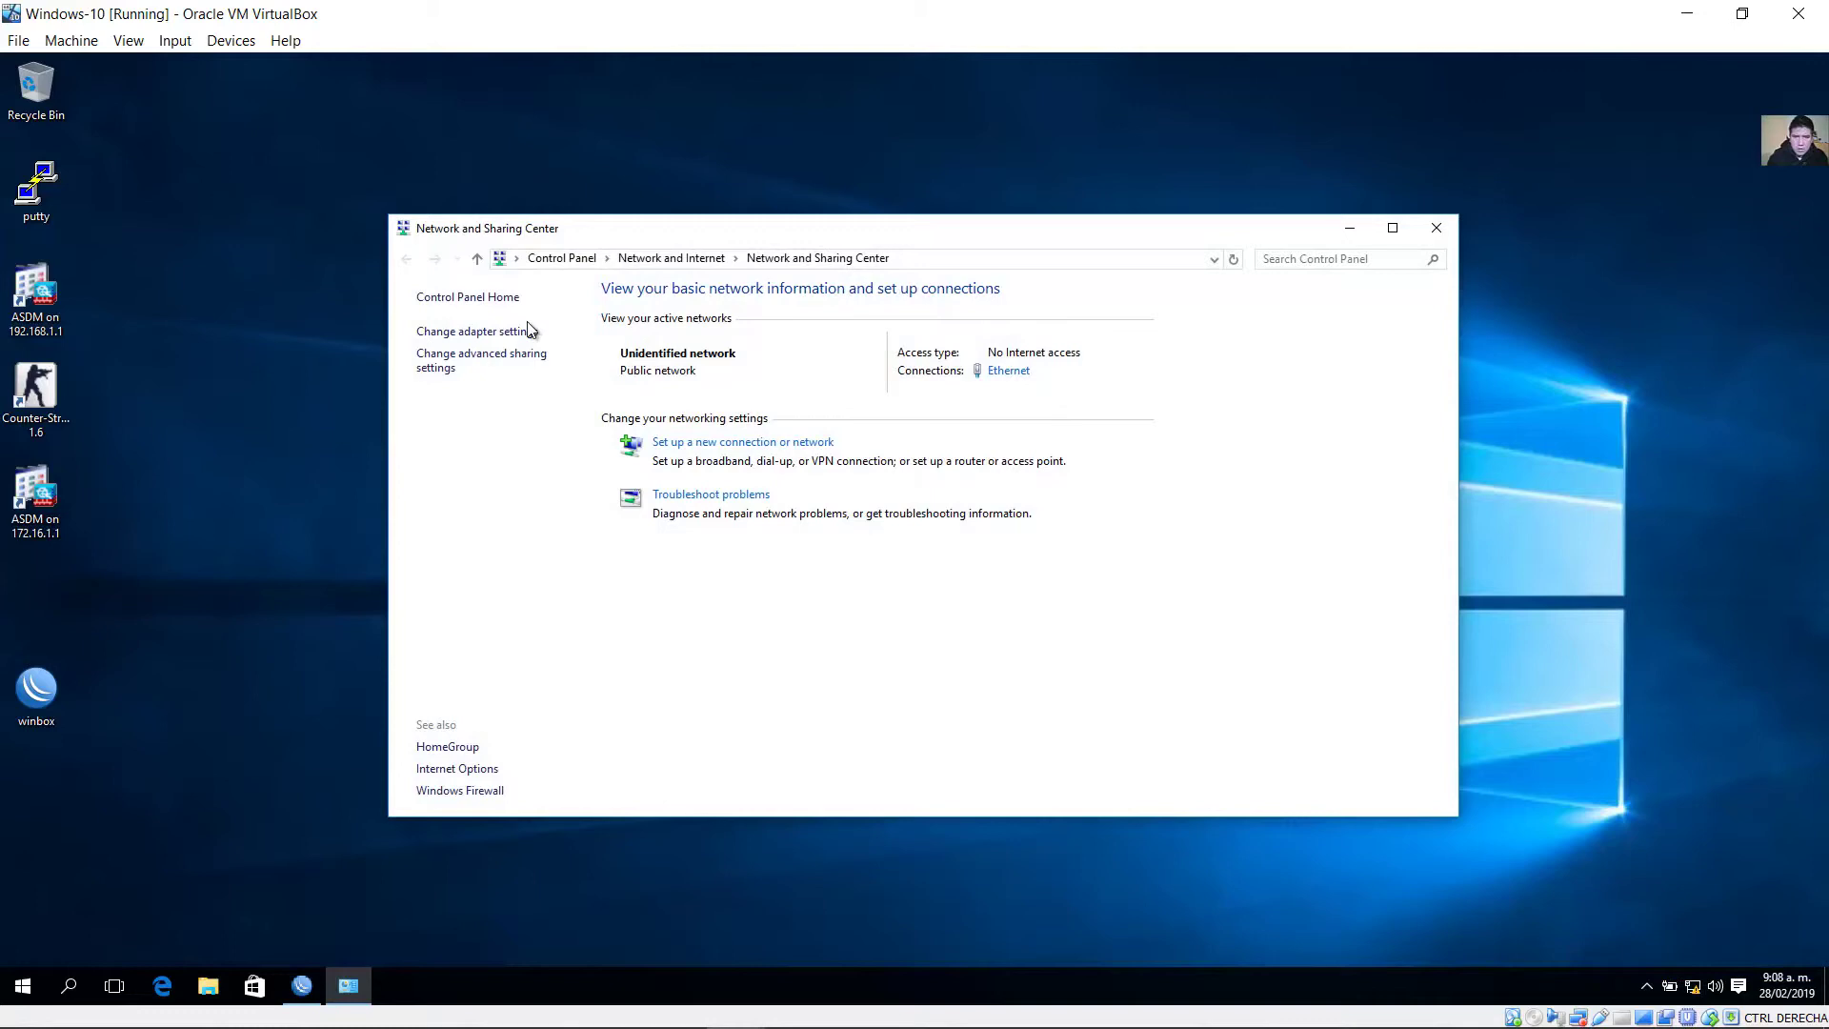
click(530, 330)
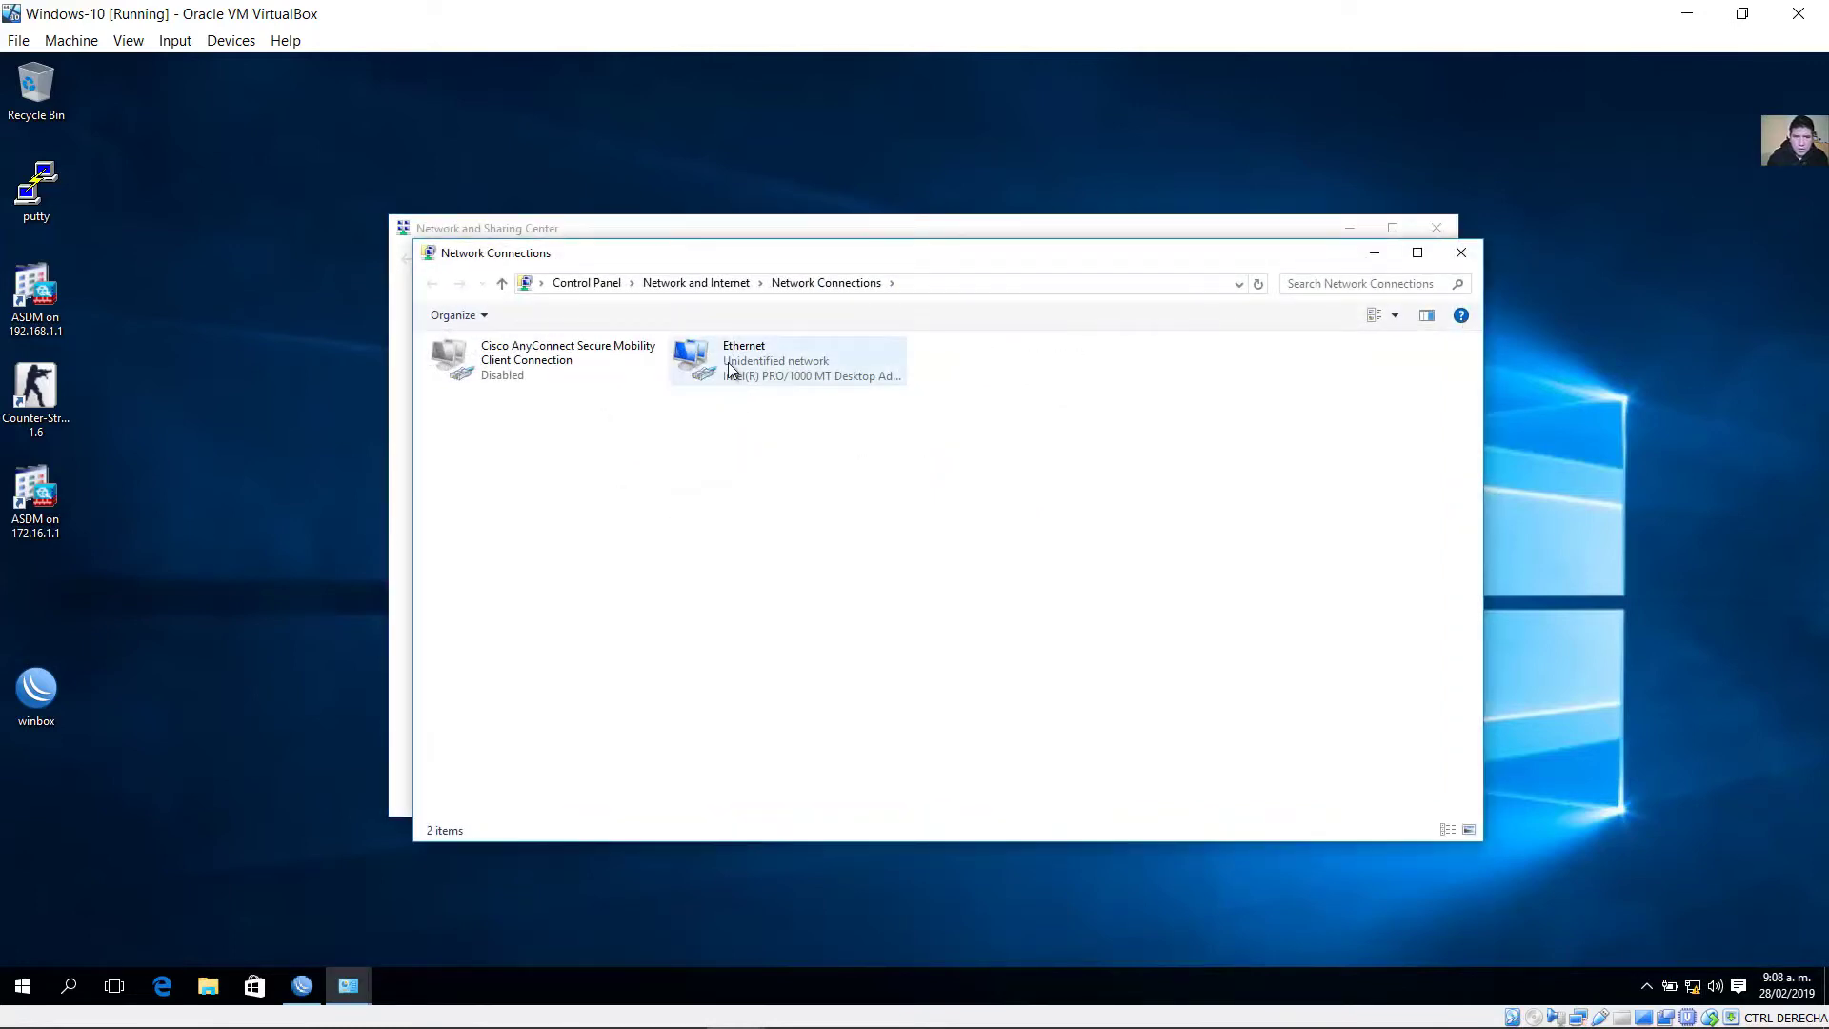
right_click(728, 363)
click(844, 543)
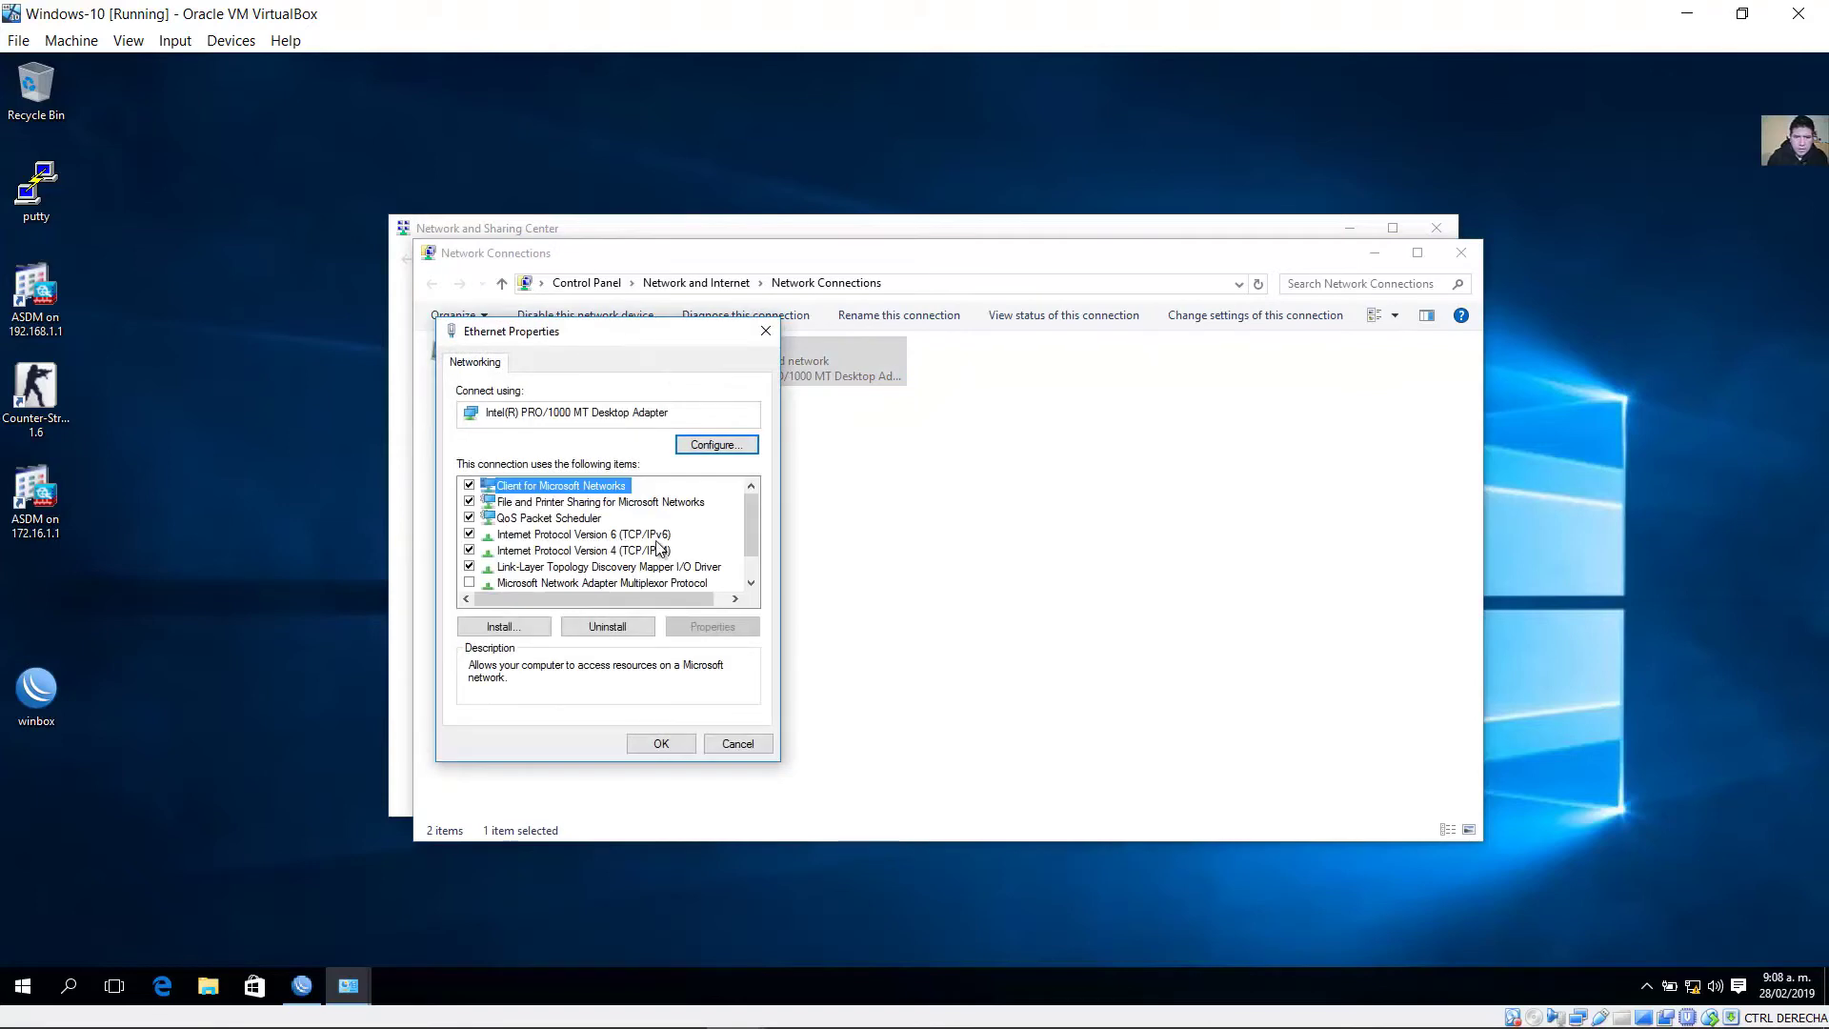
double_click(658, 536)
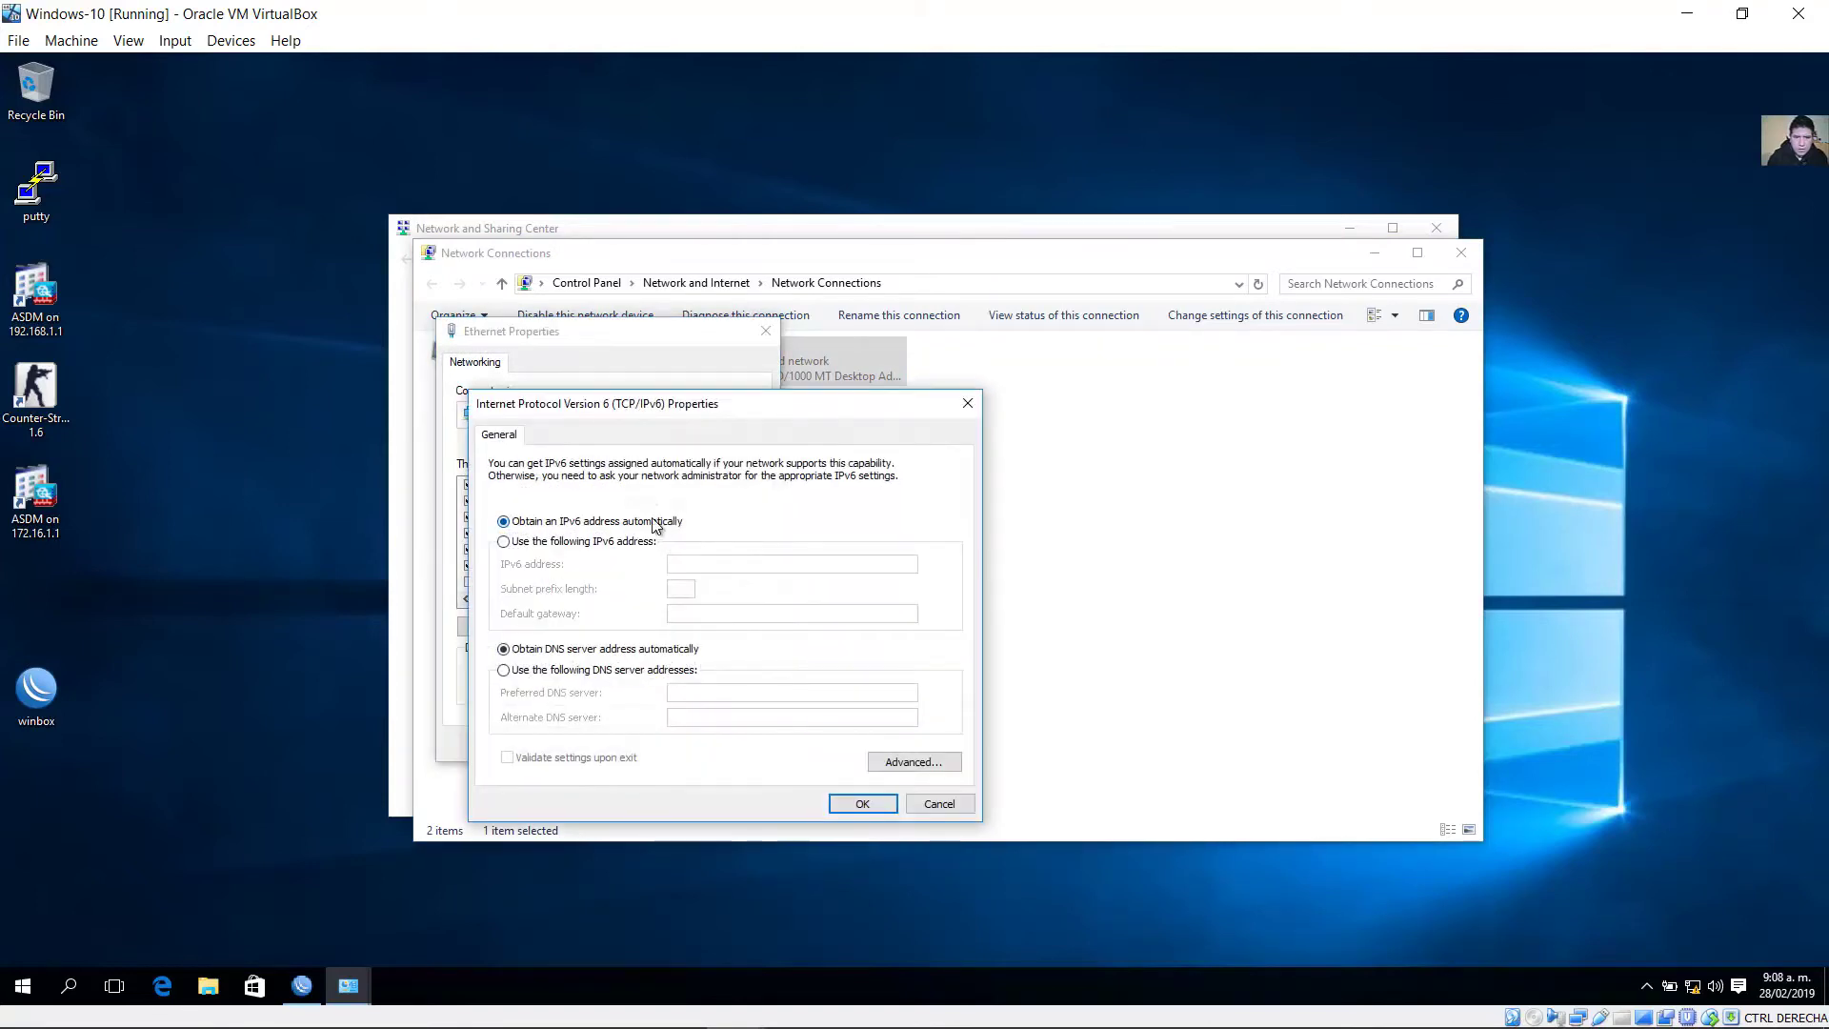
click(862, 803)
click(674, 744)
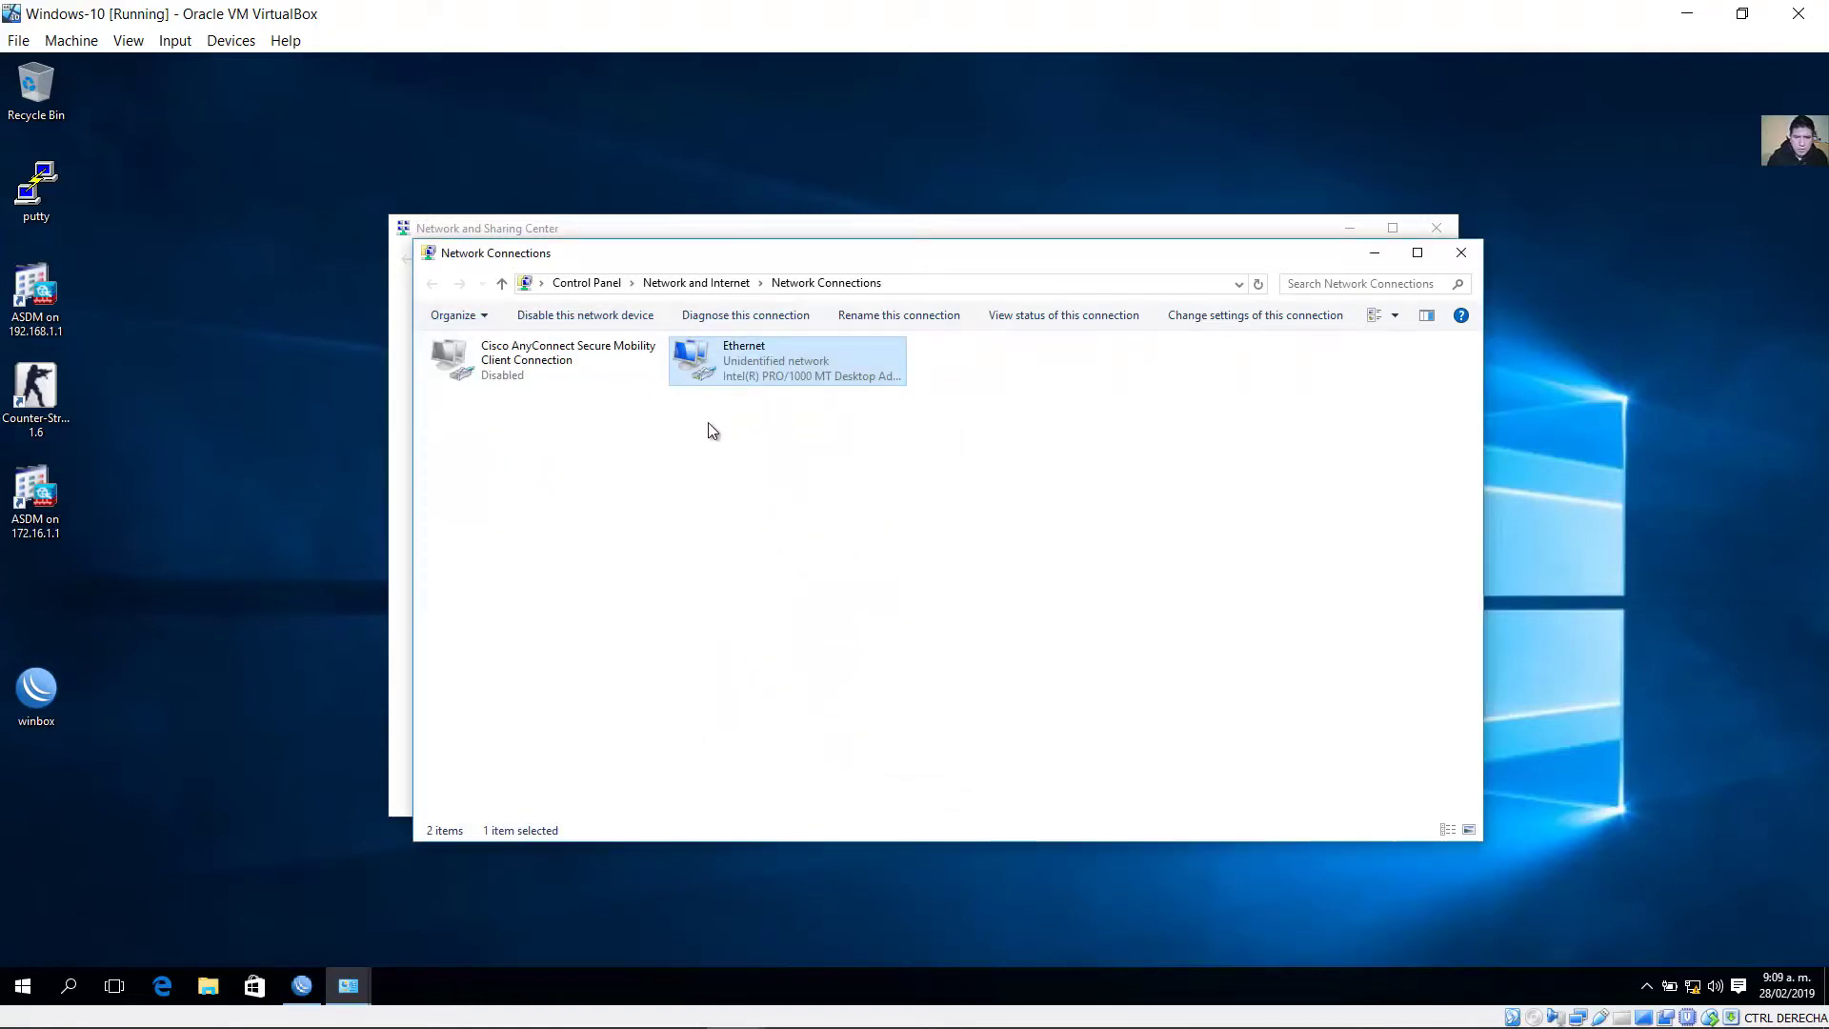
Run ipconfig/all in a Command Prompt and enlarge its window to fit the Ethernet adapter details.
click(23, 985)
click(116, 511)
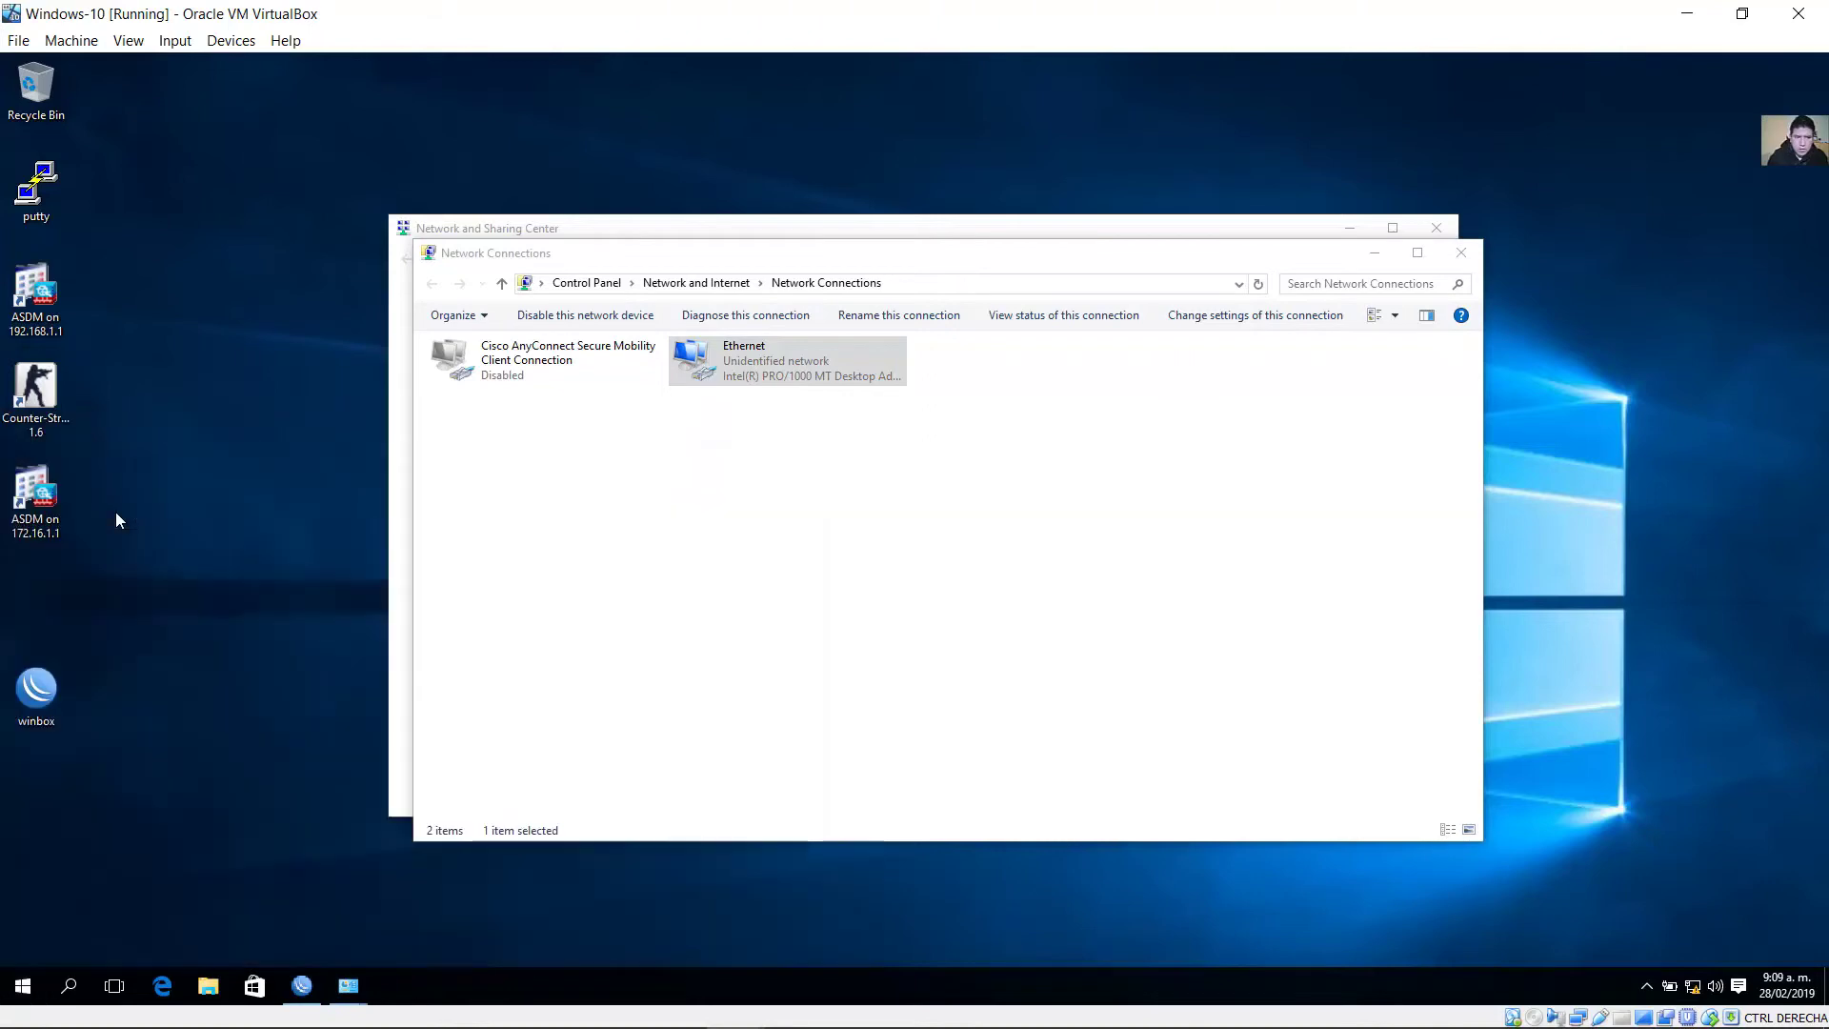
text(ipcon)
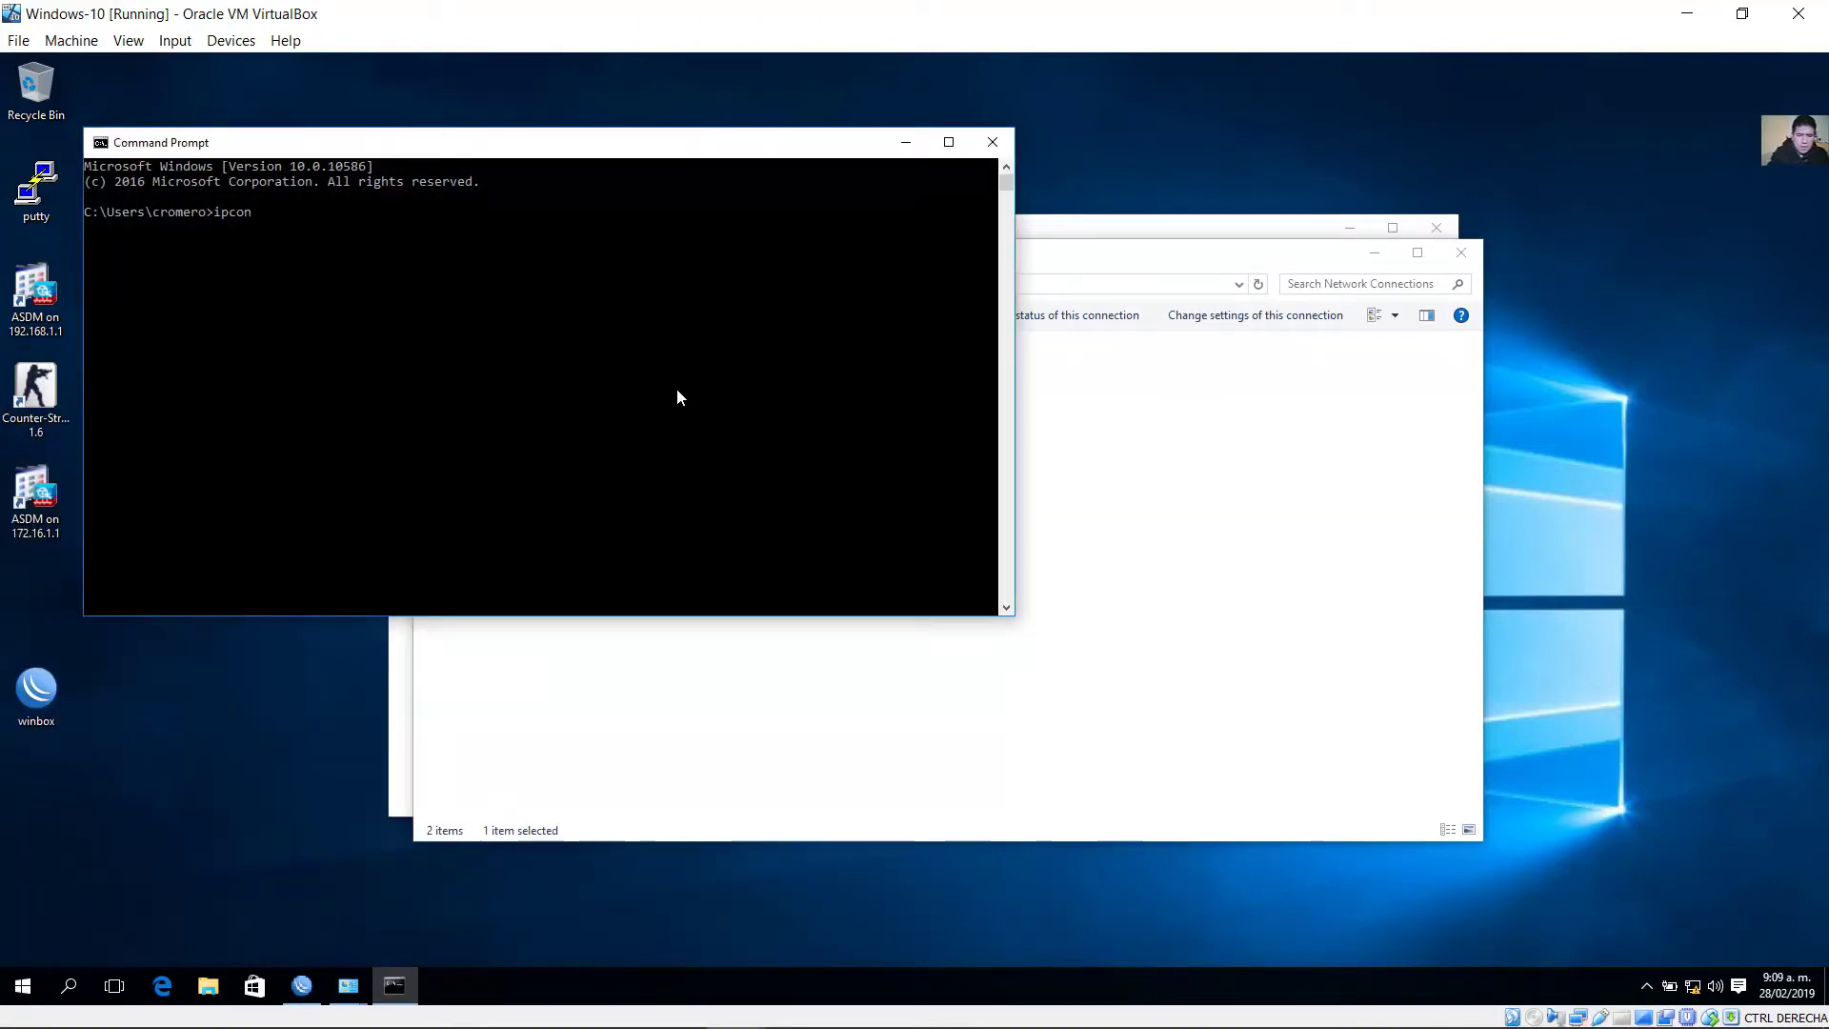
text(fig/all)
key(Return)
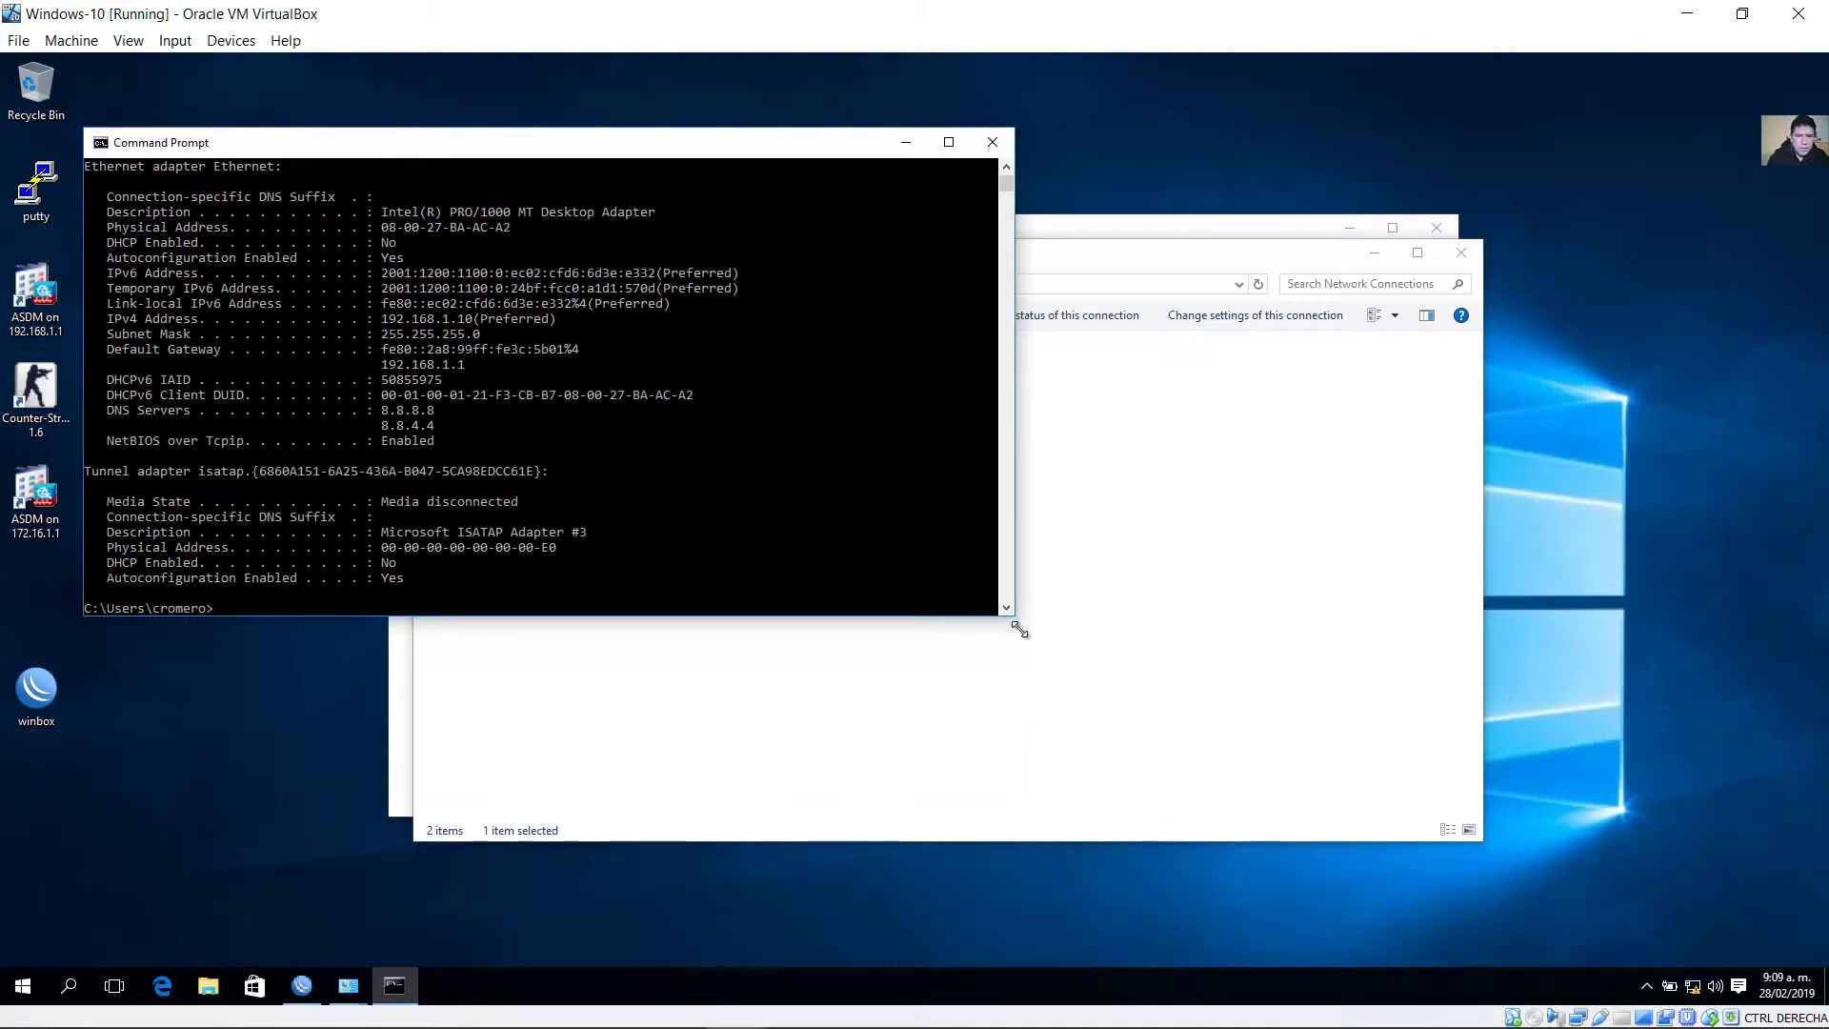
drag(1016, 616, 1181, 808)
scroll(717, 457, up, 3)
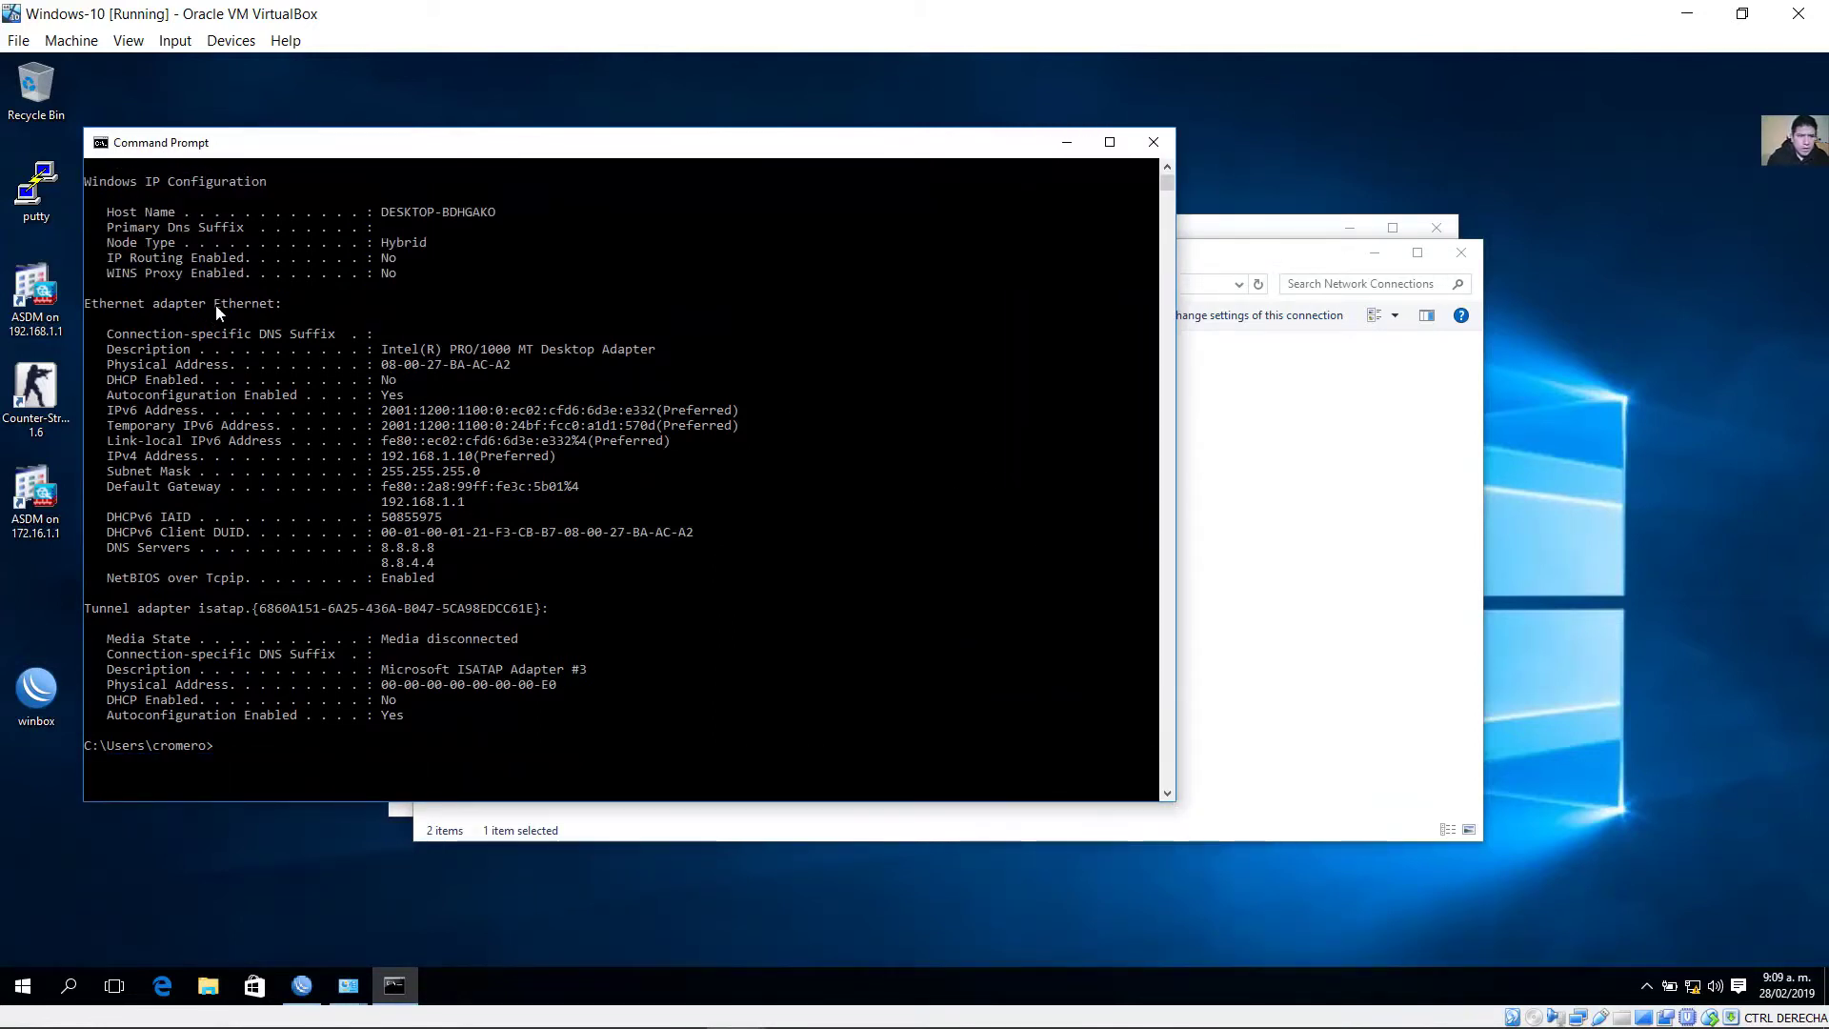
Examine the Ethernet adapter's IPv6, temporary IPv6 and link-local addresses, comparing prefix and interface ID, and minimize the Command Prompt.
drag(146, 303, 276, 301)
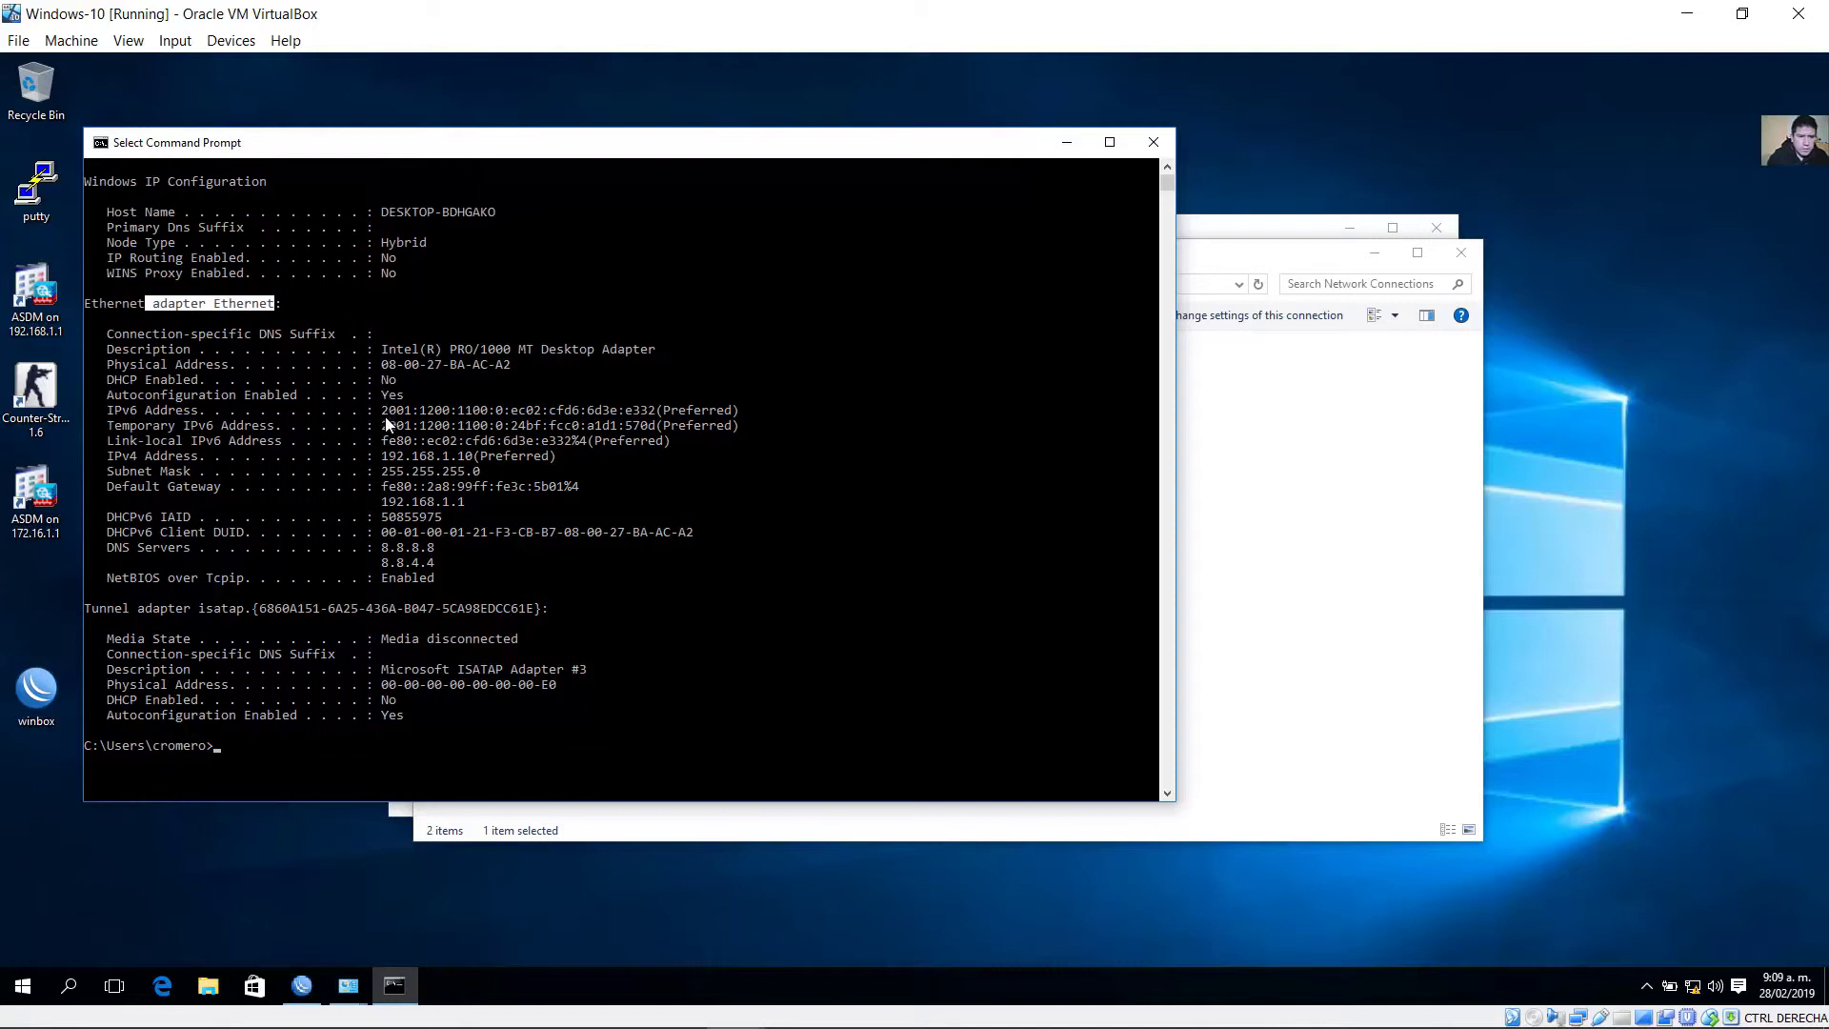
drag(382, 410, 496, 415)
drag(628, 411, 652, 412)
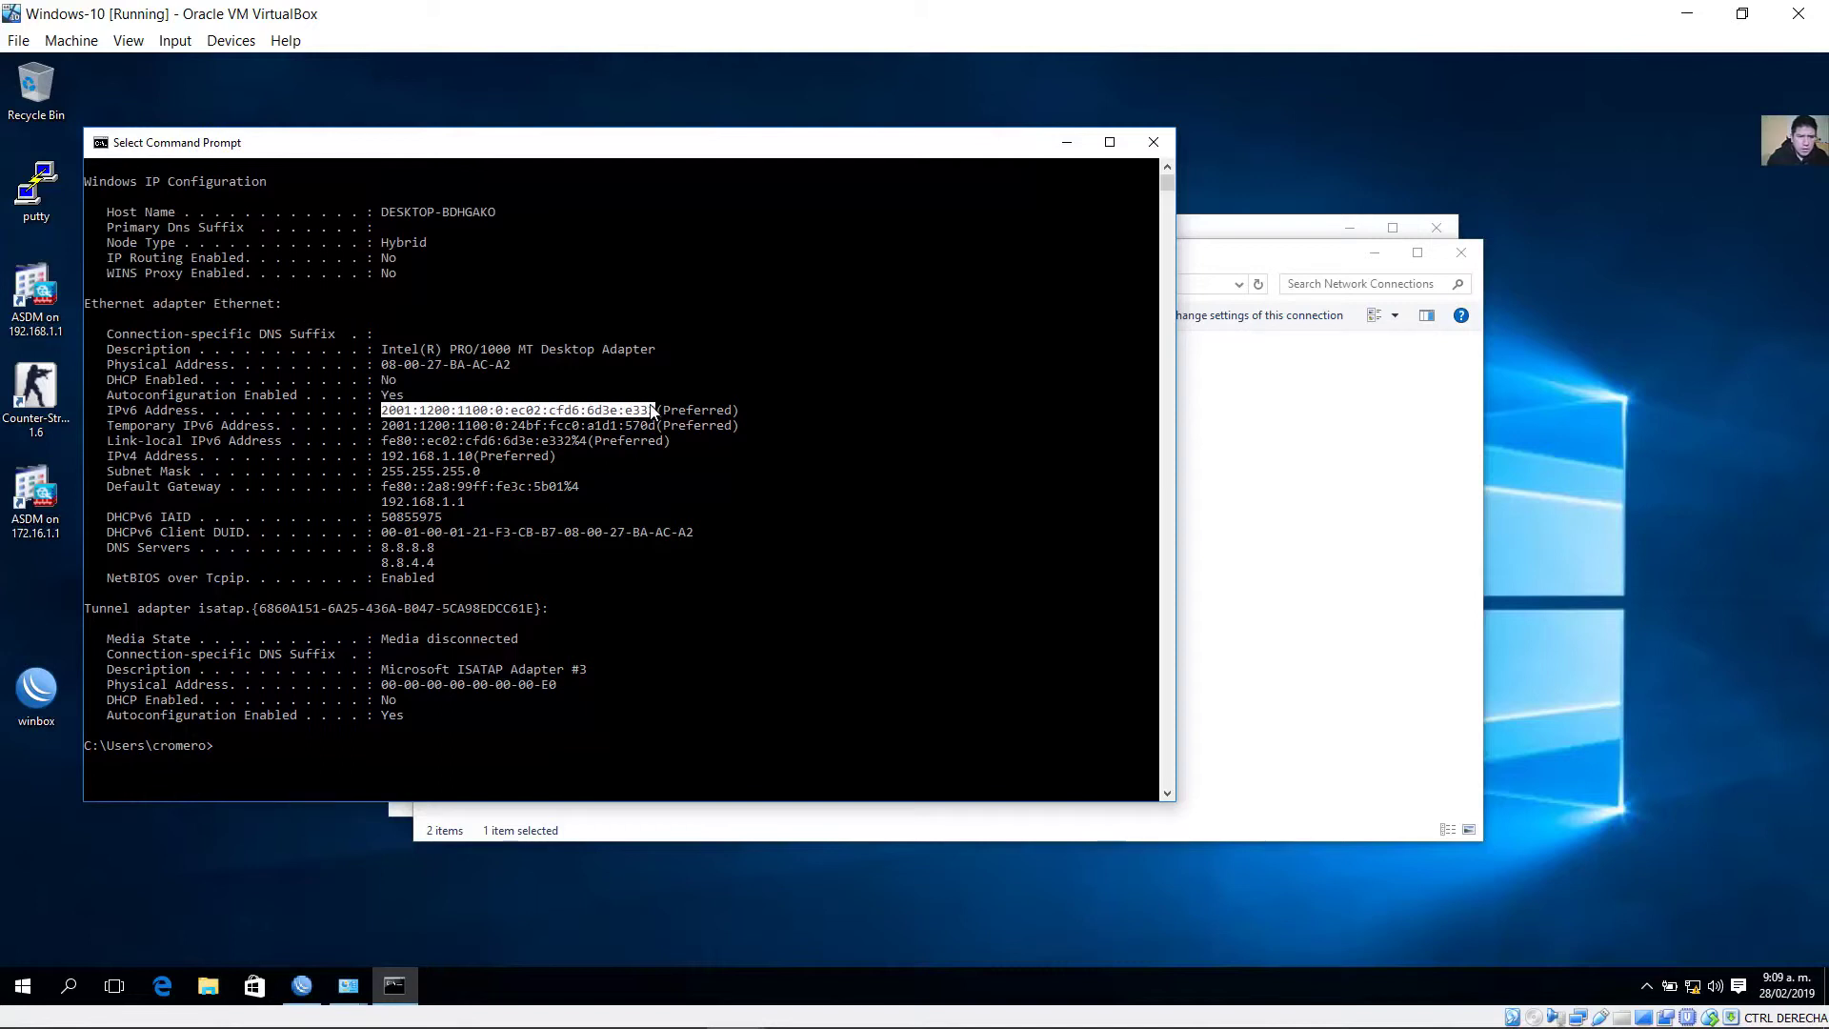
click(499, 425)
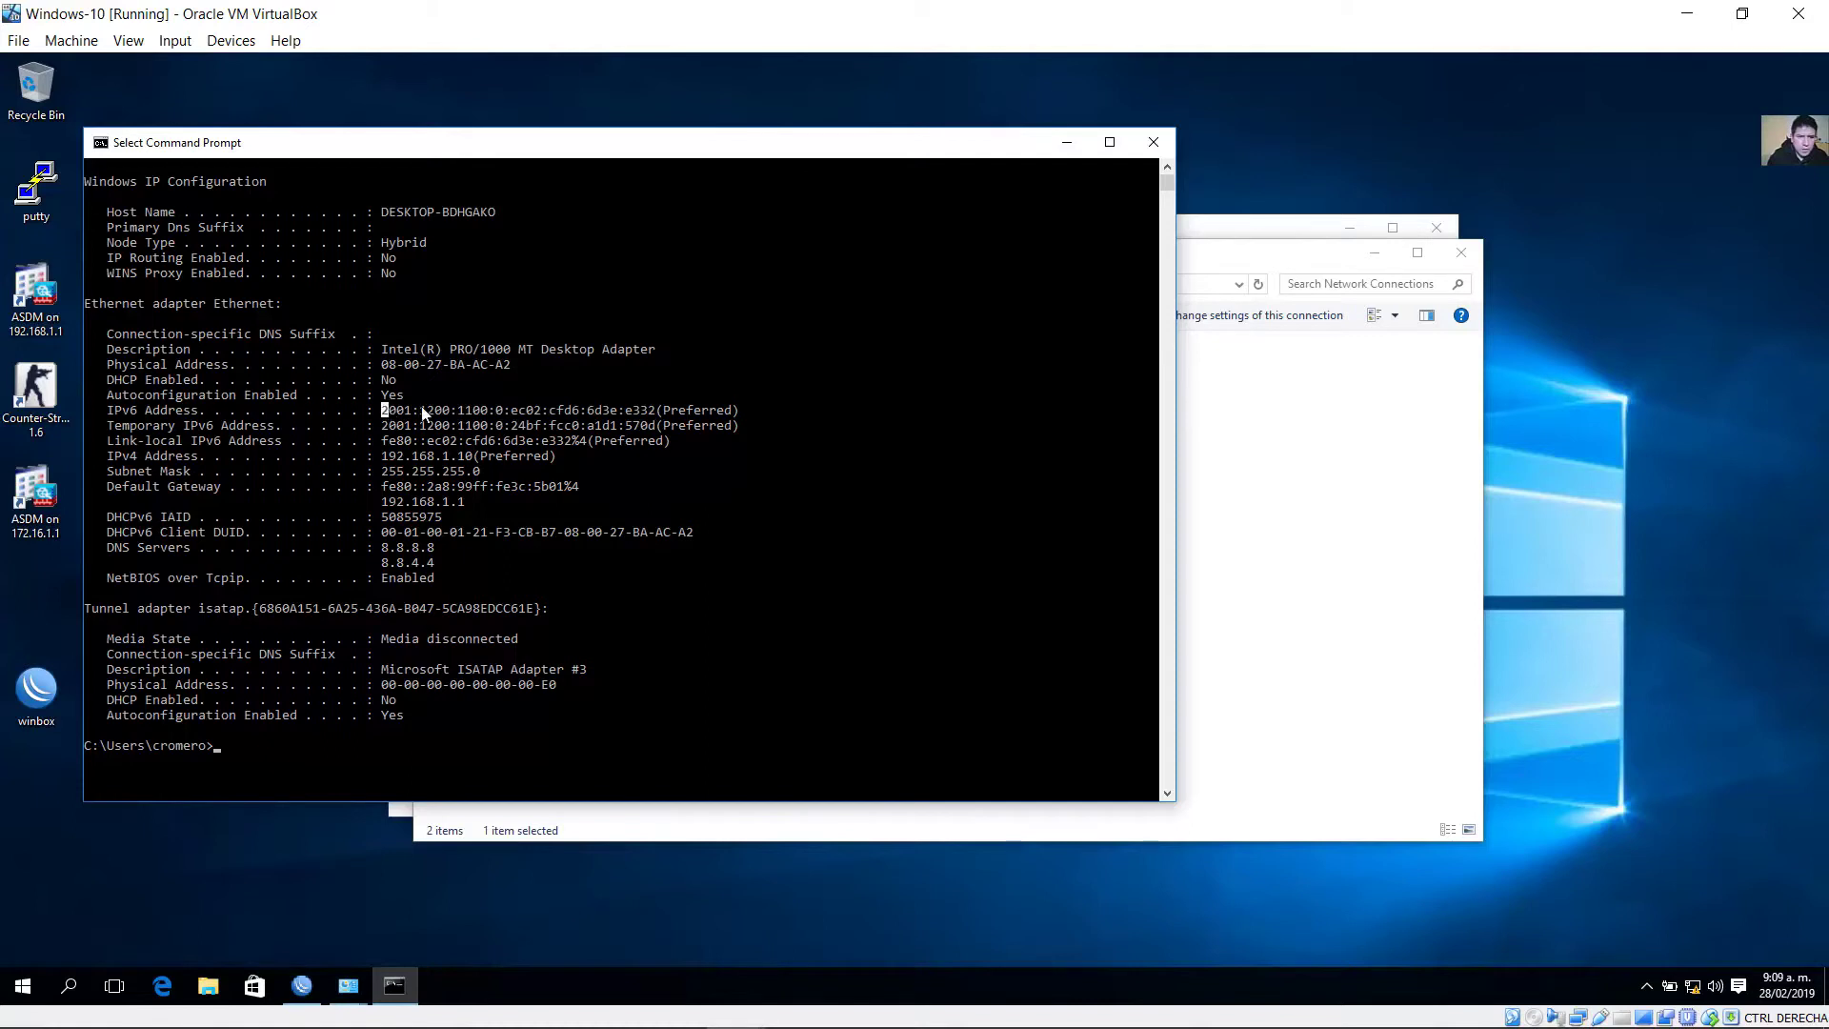
drag(492, 410, 496, 410)
click(507, 413)
drag(560, 420, 643, 420)
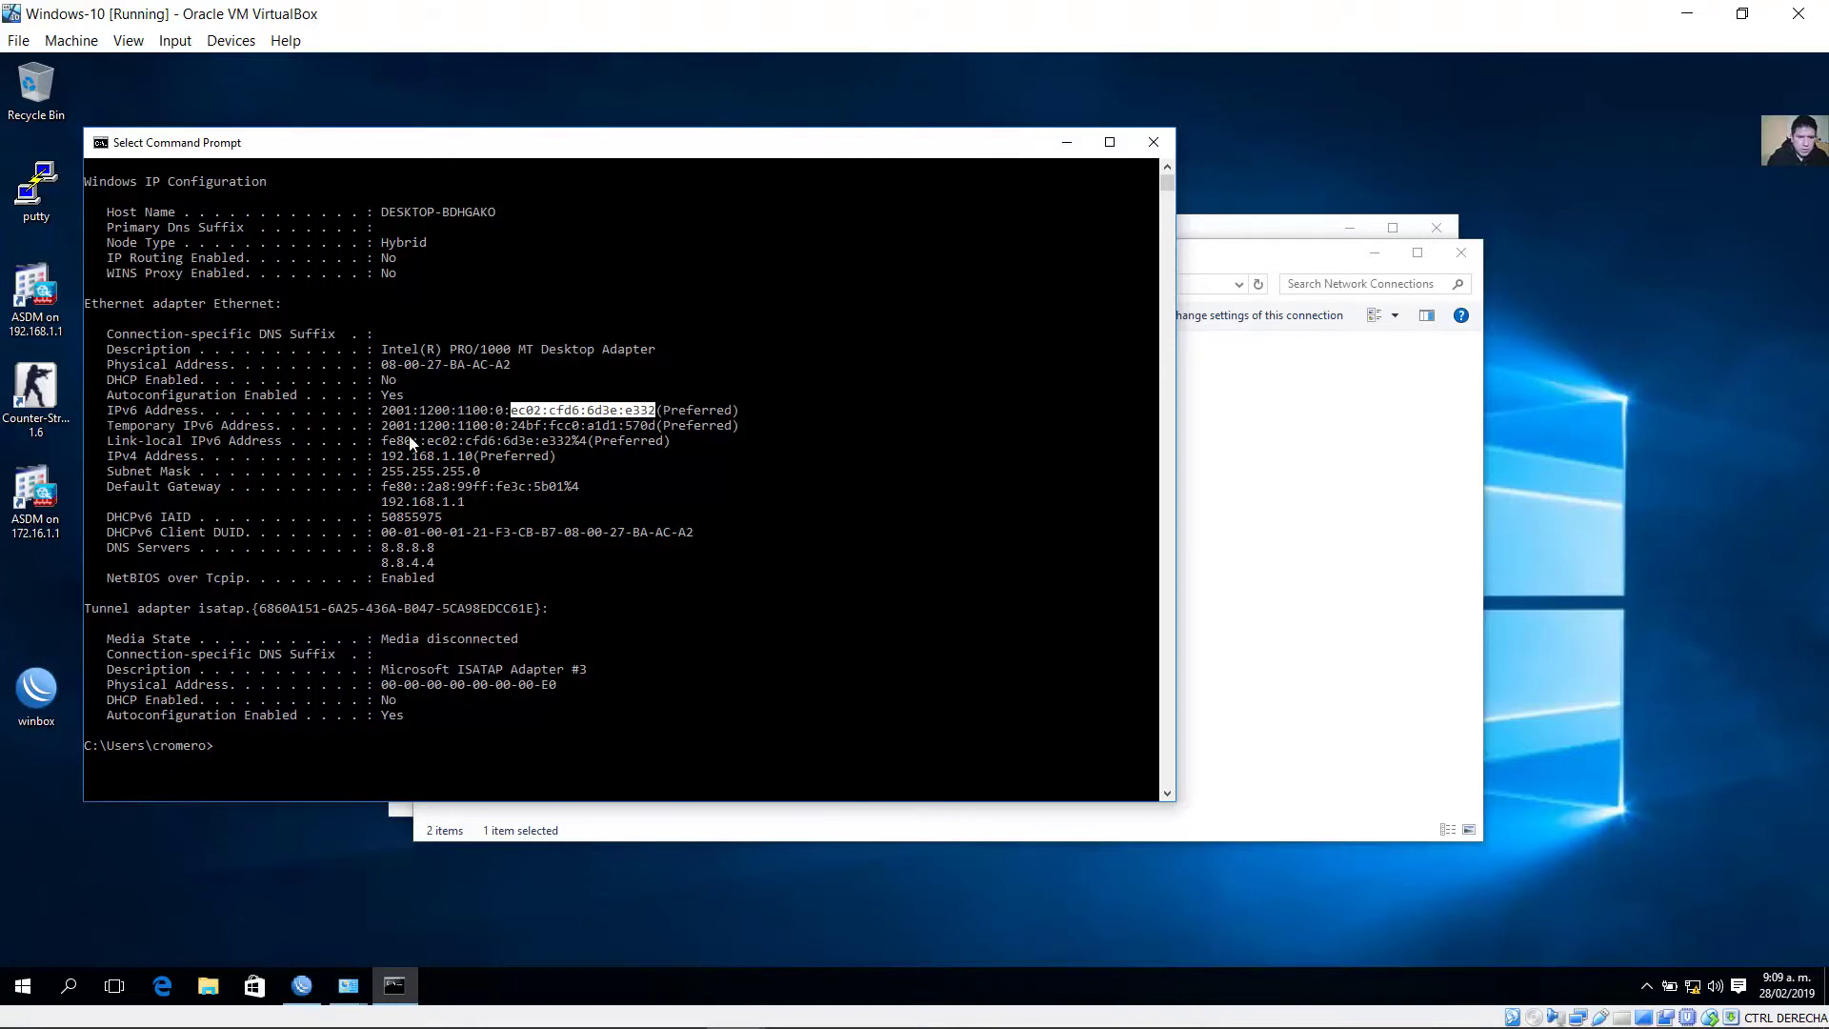
click(293, 426)
drag(101, 426, 626, 429)
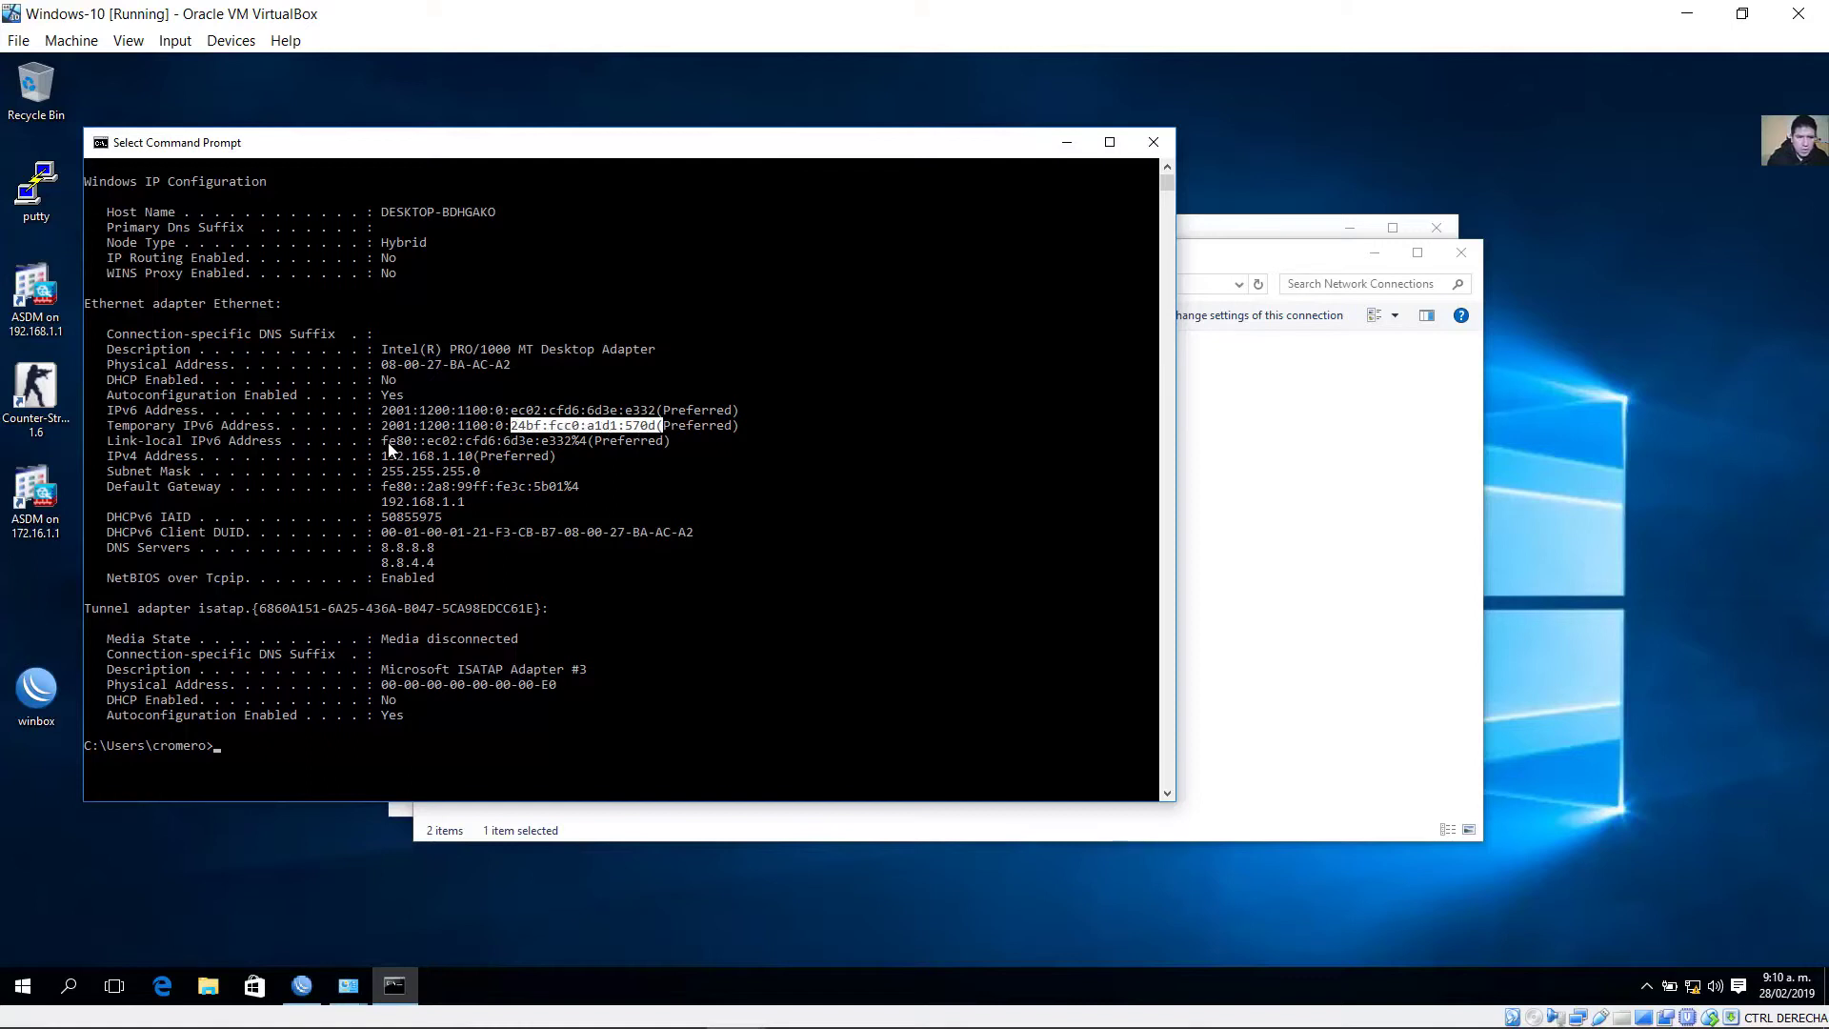
drag(388, 445, 578, 443)
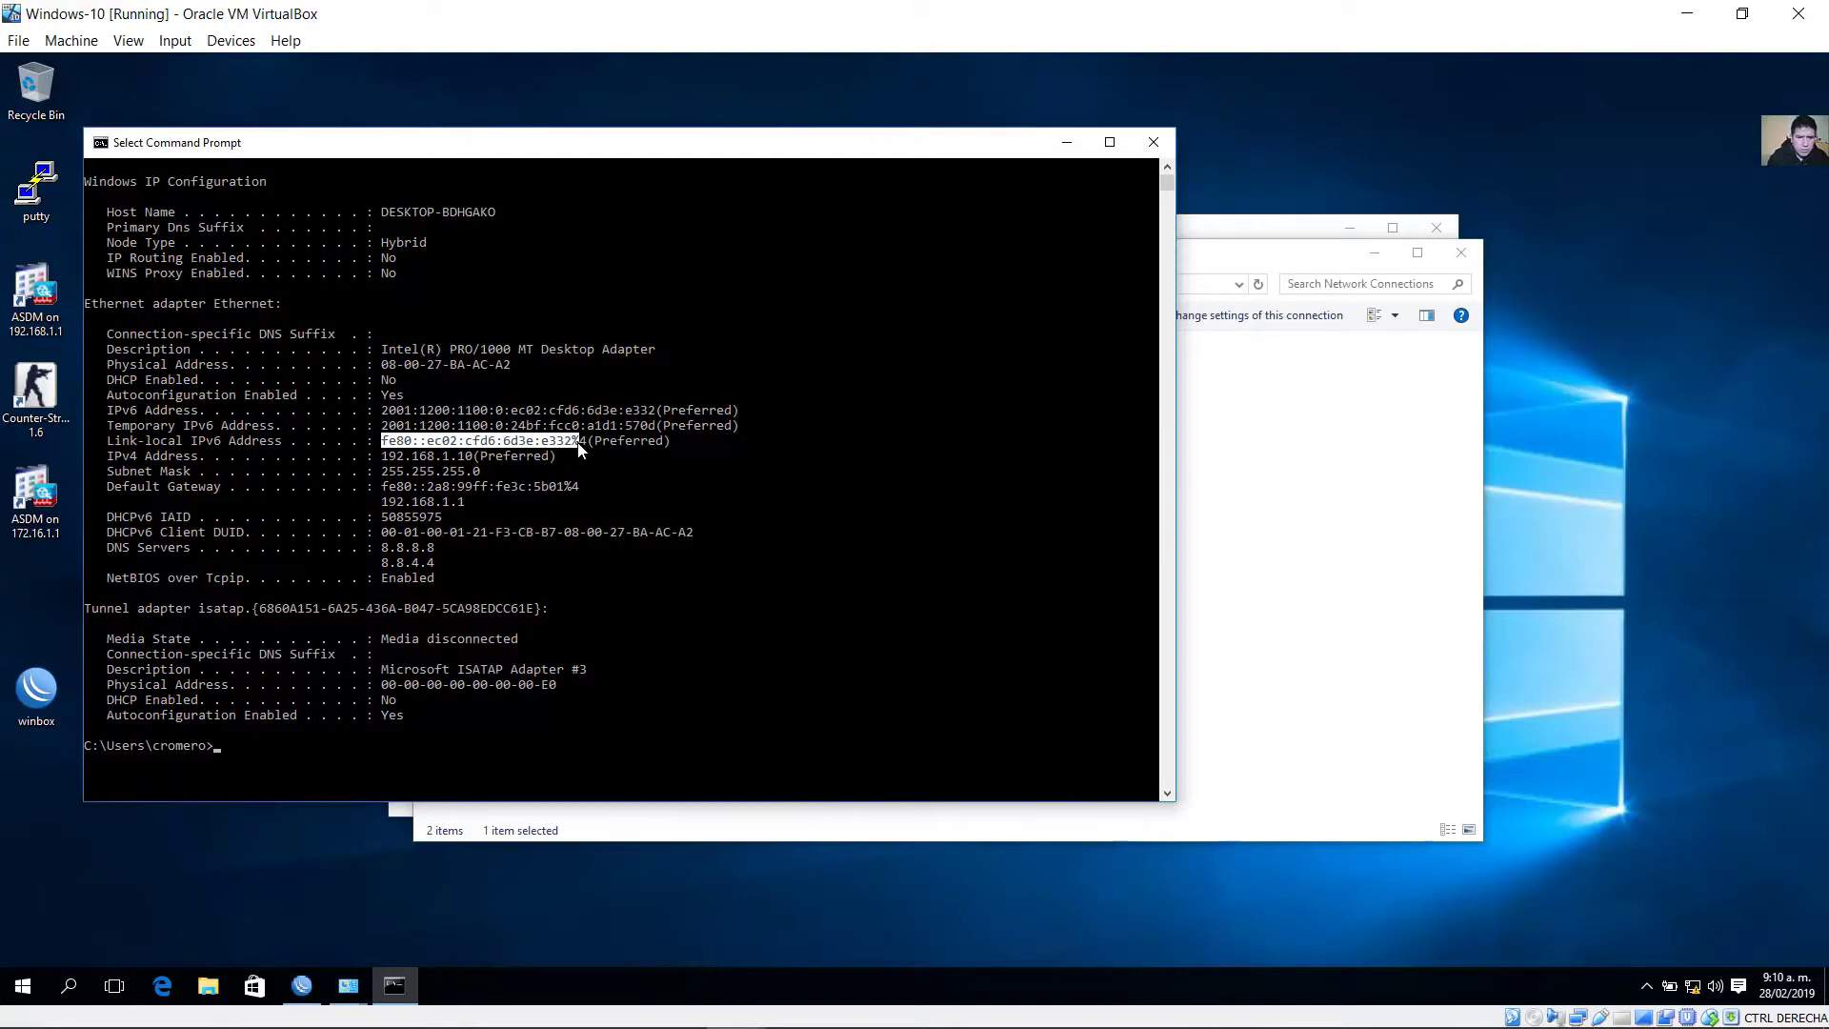
right_click(578, 448)
click(1083, 145)
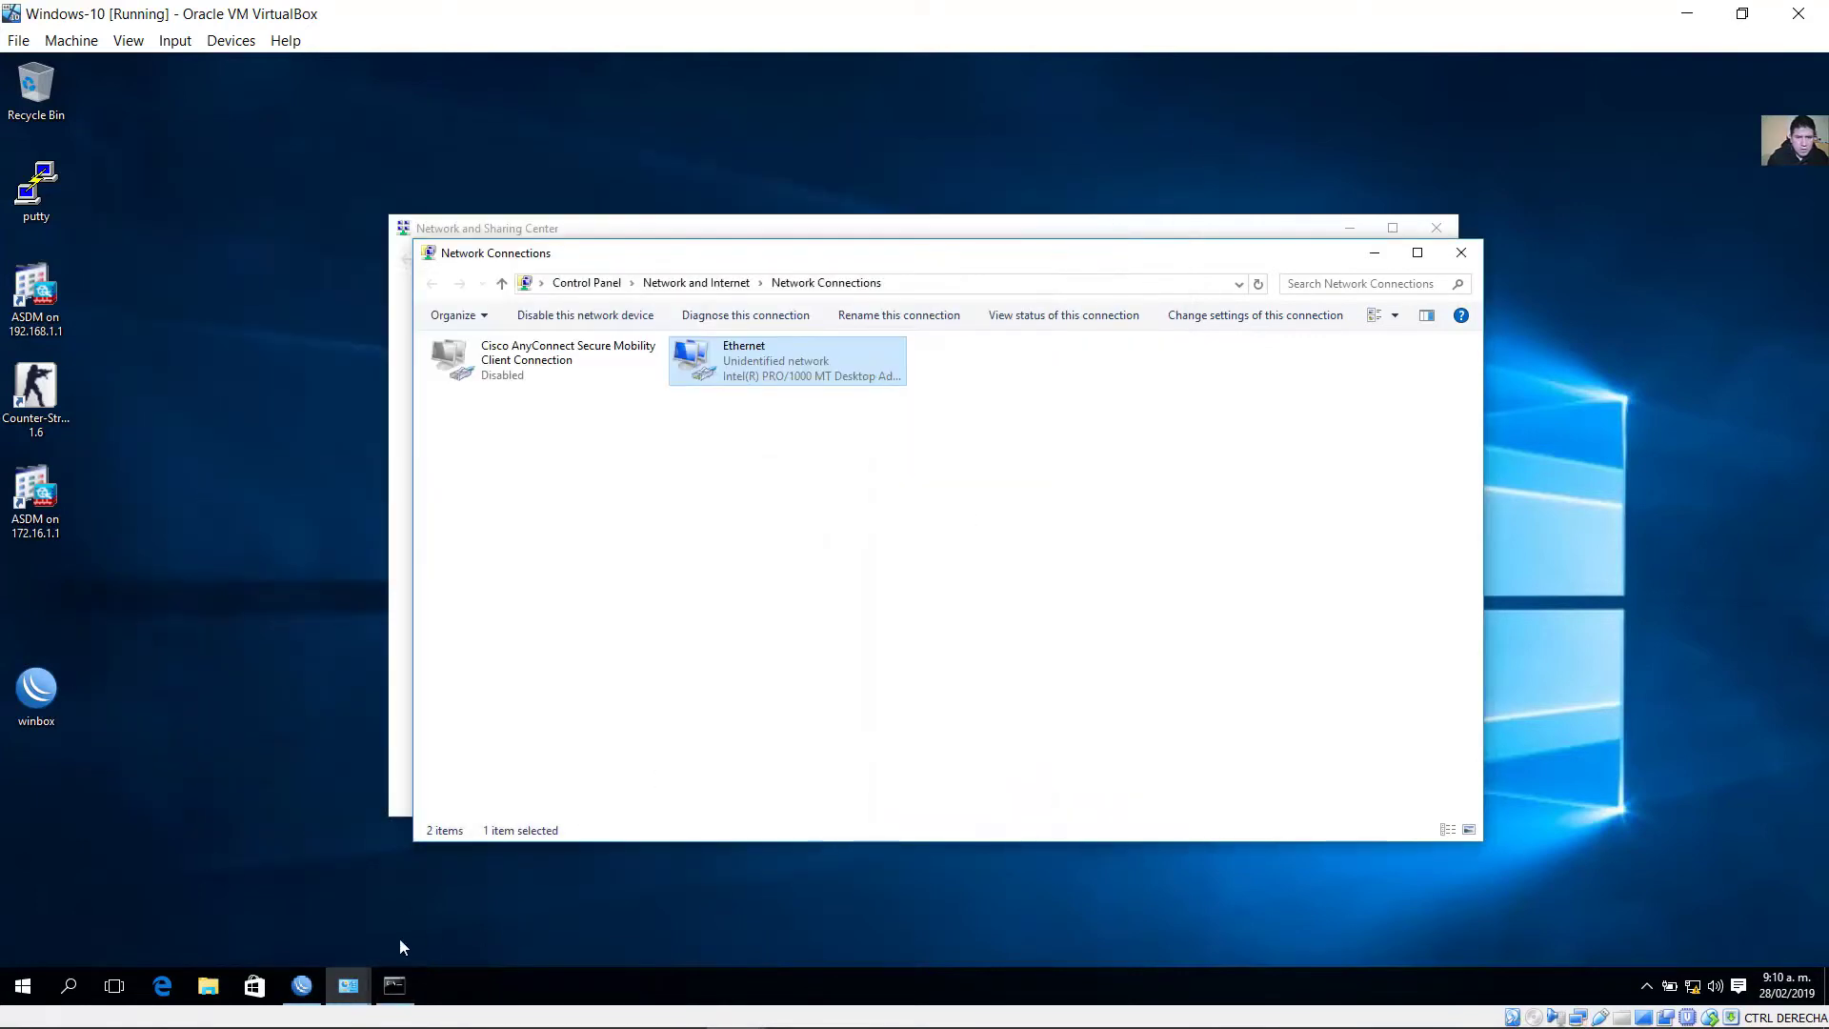
Restore WinBox and add a Neighbor Discovery entry for ether3 with Advertise DNS and Other Configuration enabled.
click(313, 988)
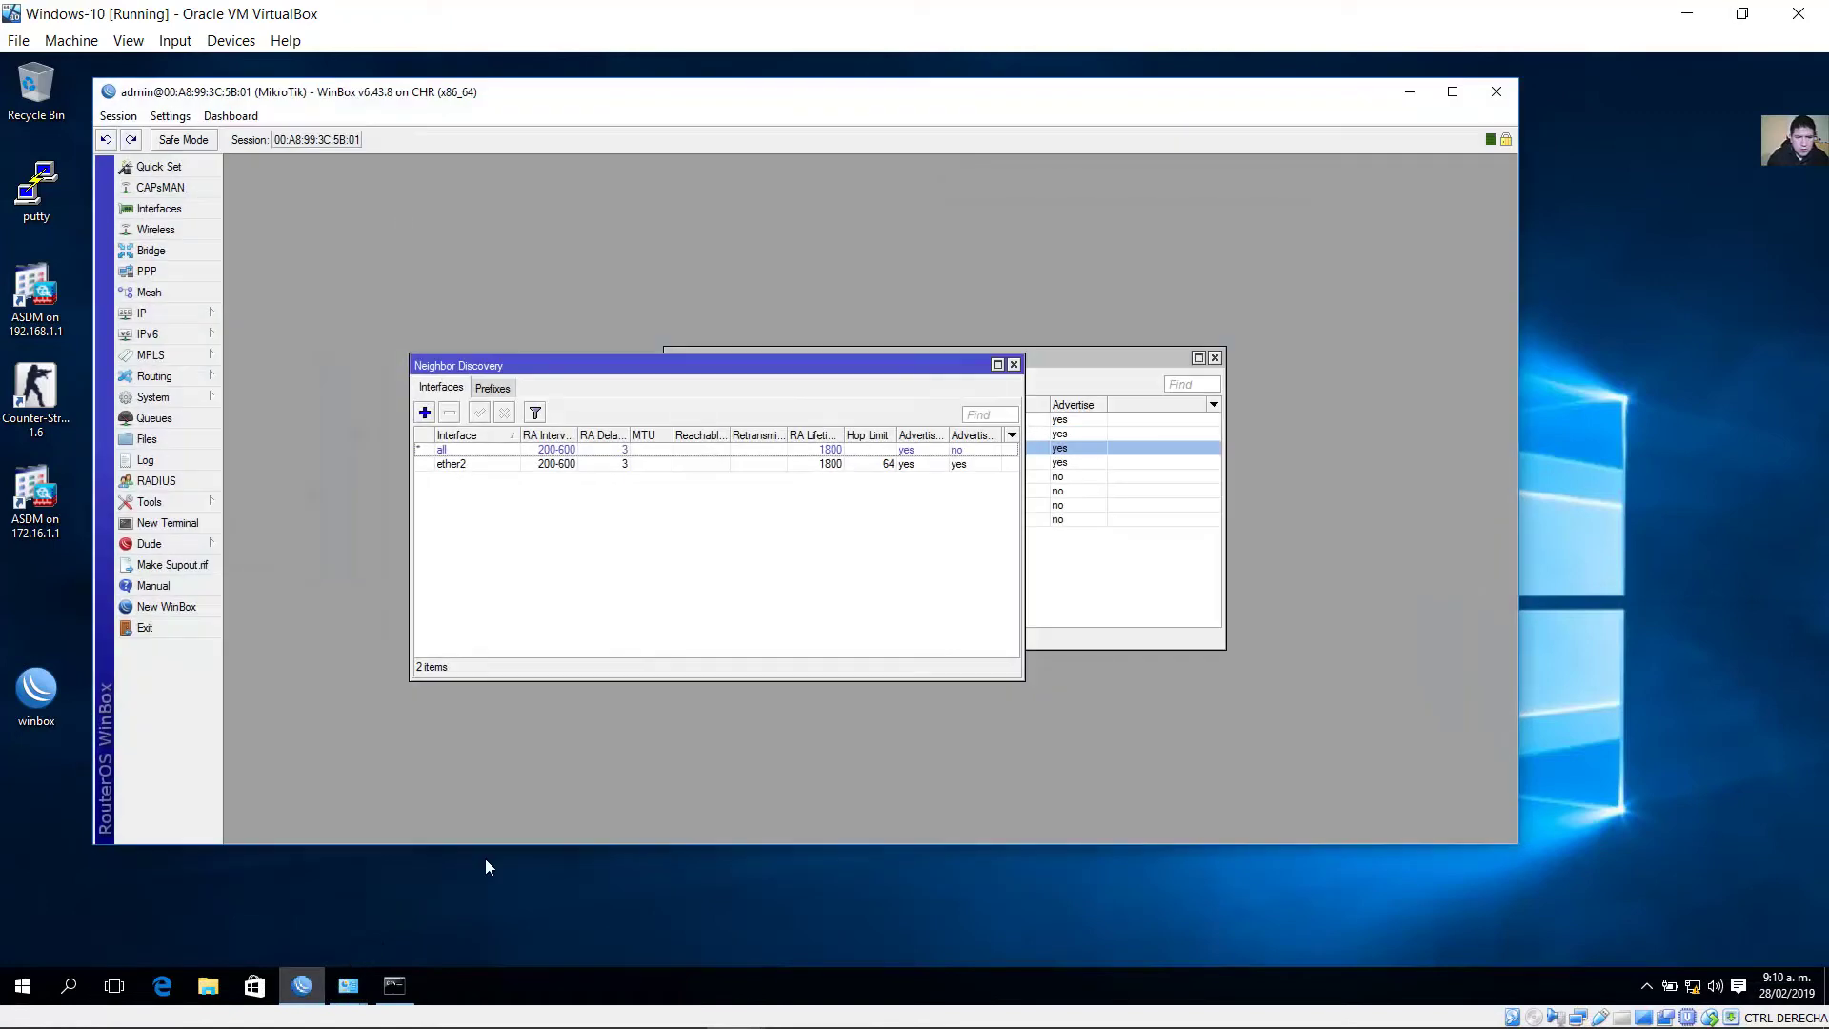
click(425, 412)
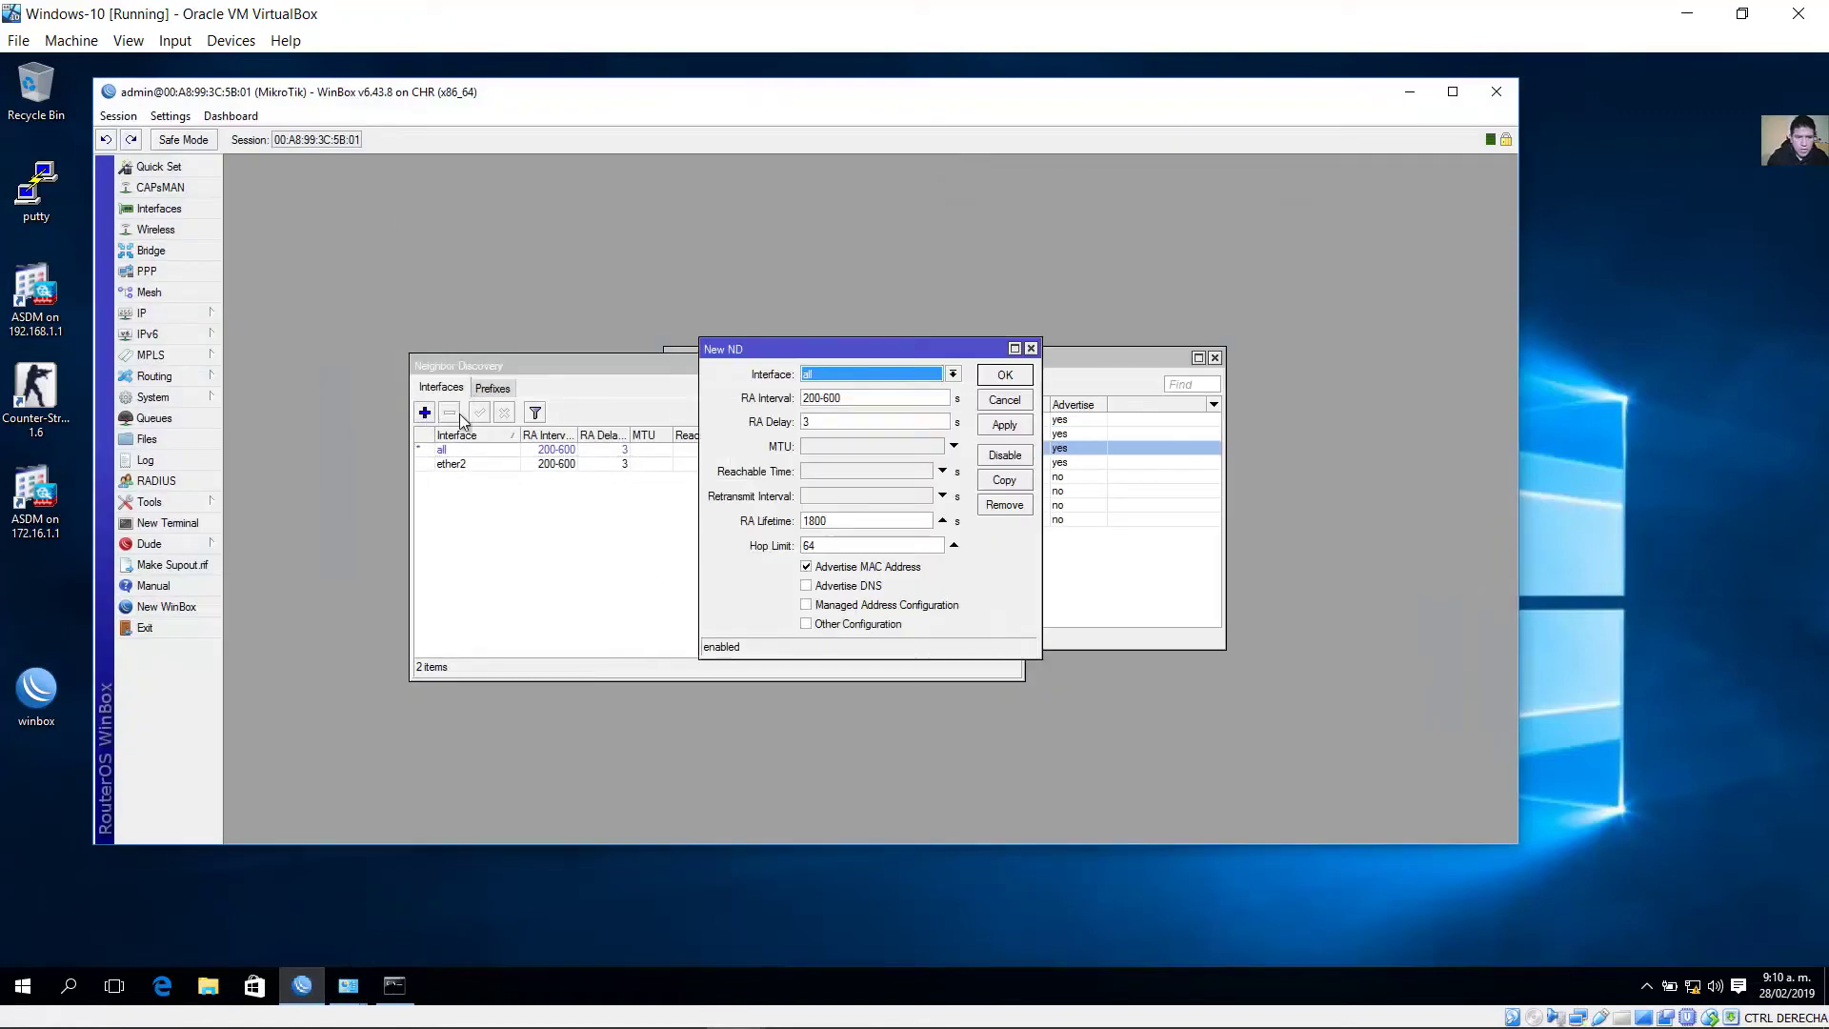
click(953, 374)
click(841, 426)
click(806, 586)
click(808, 625)
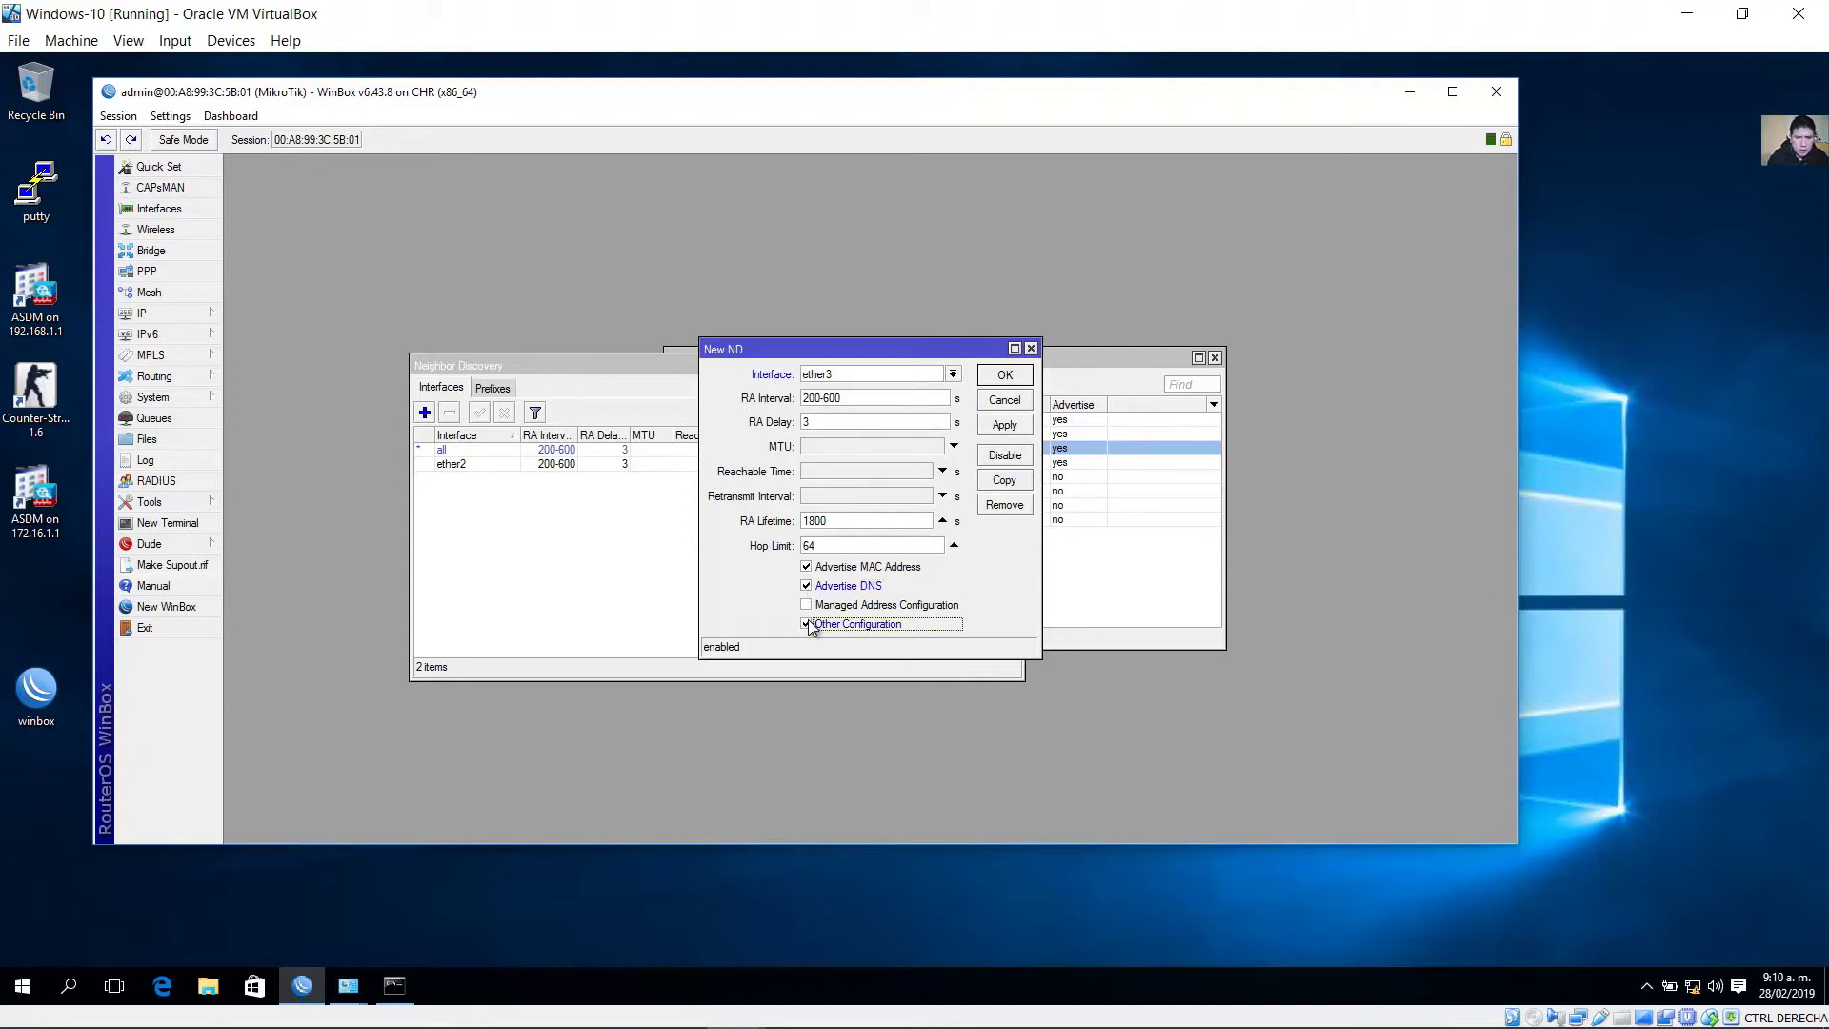
click(1005, 425)
click(1005, 376)
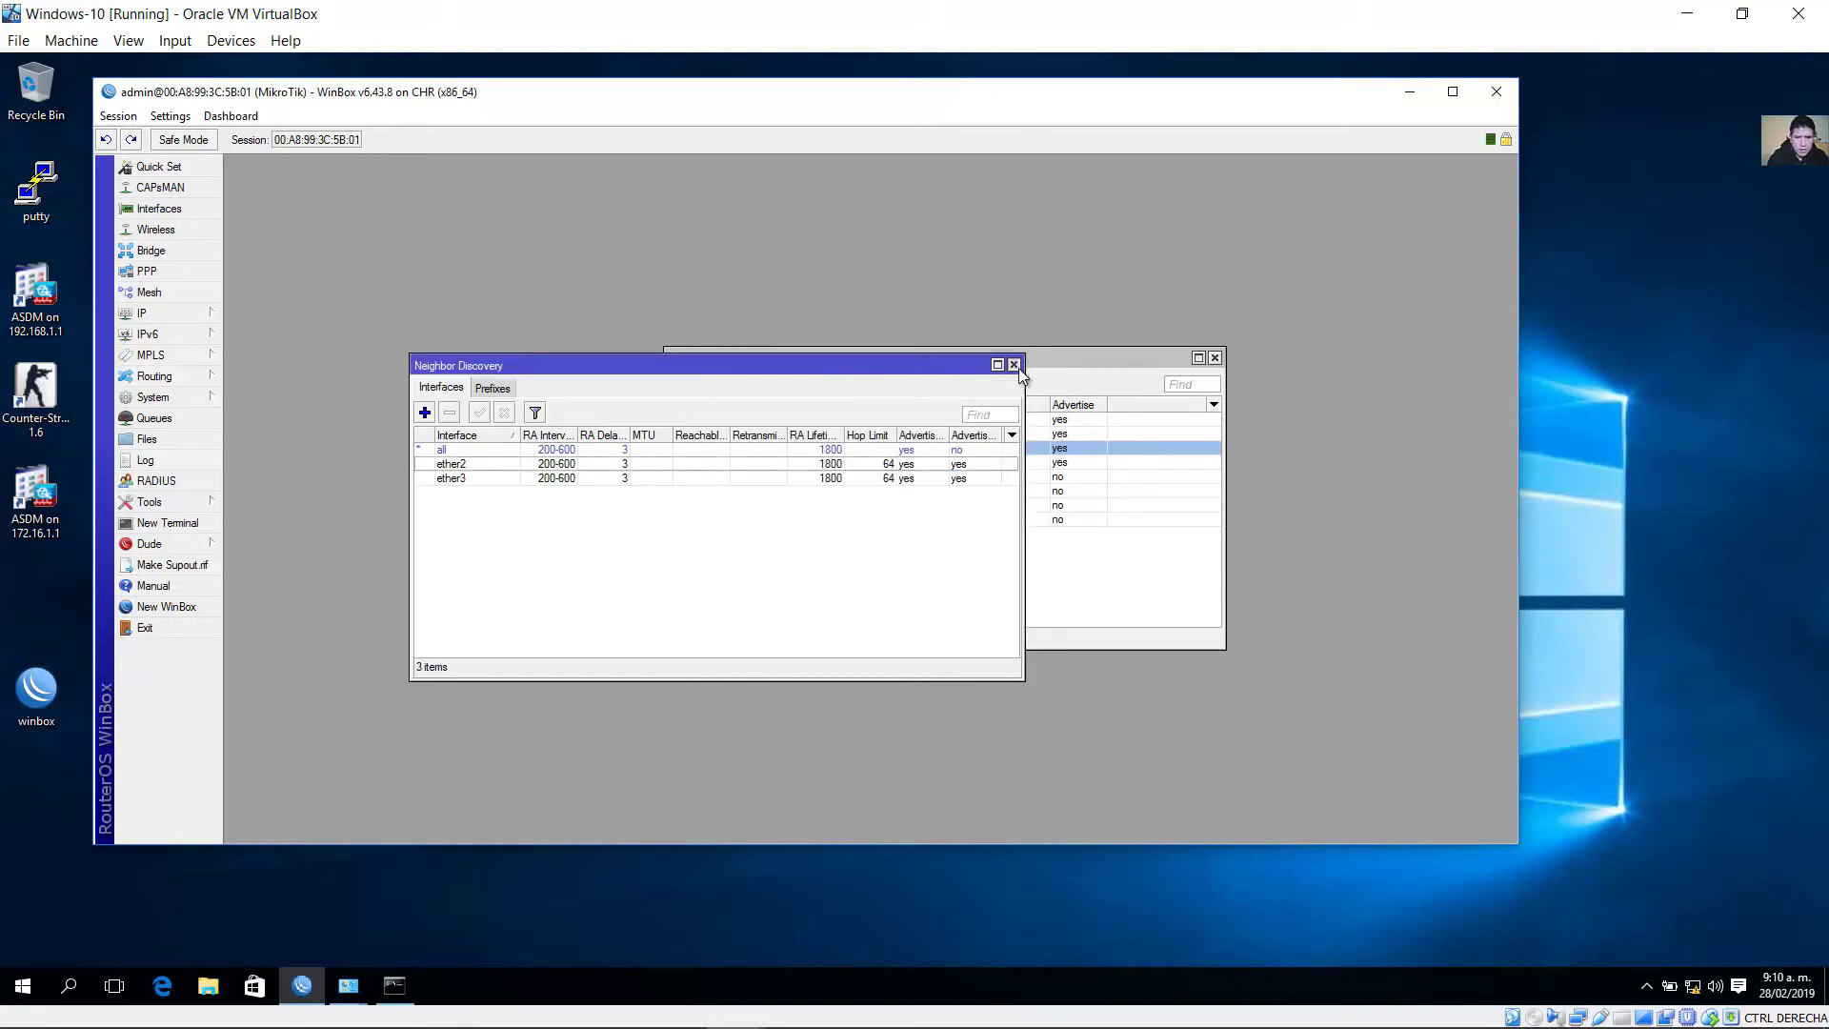
Close the Neighbor Discovery and IPv6 address lists, WinBox, and the open network settings windows in the VM.
click(1014, 365)
click(1214, 357)
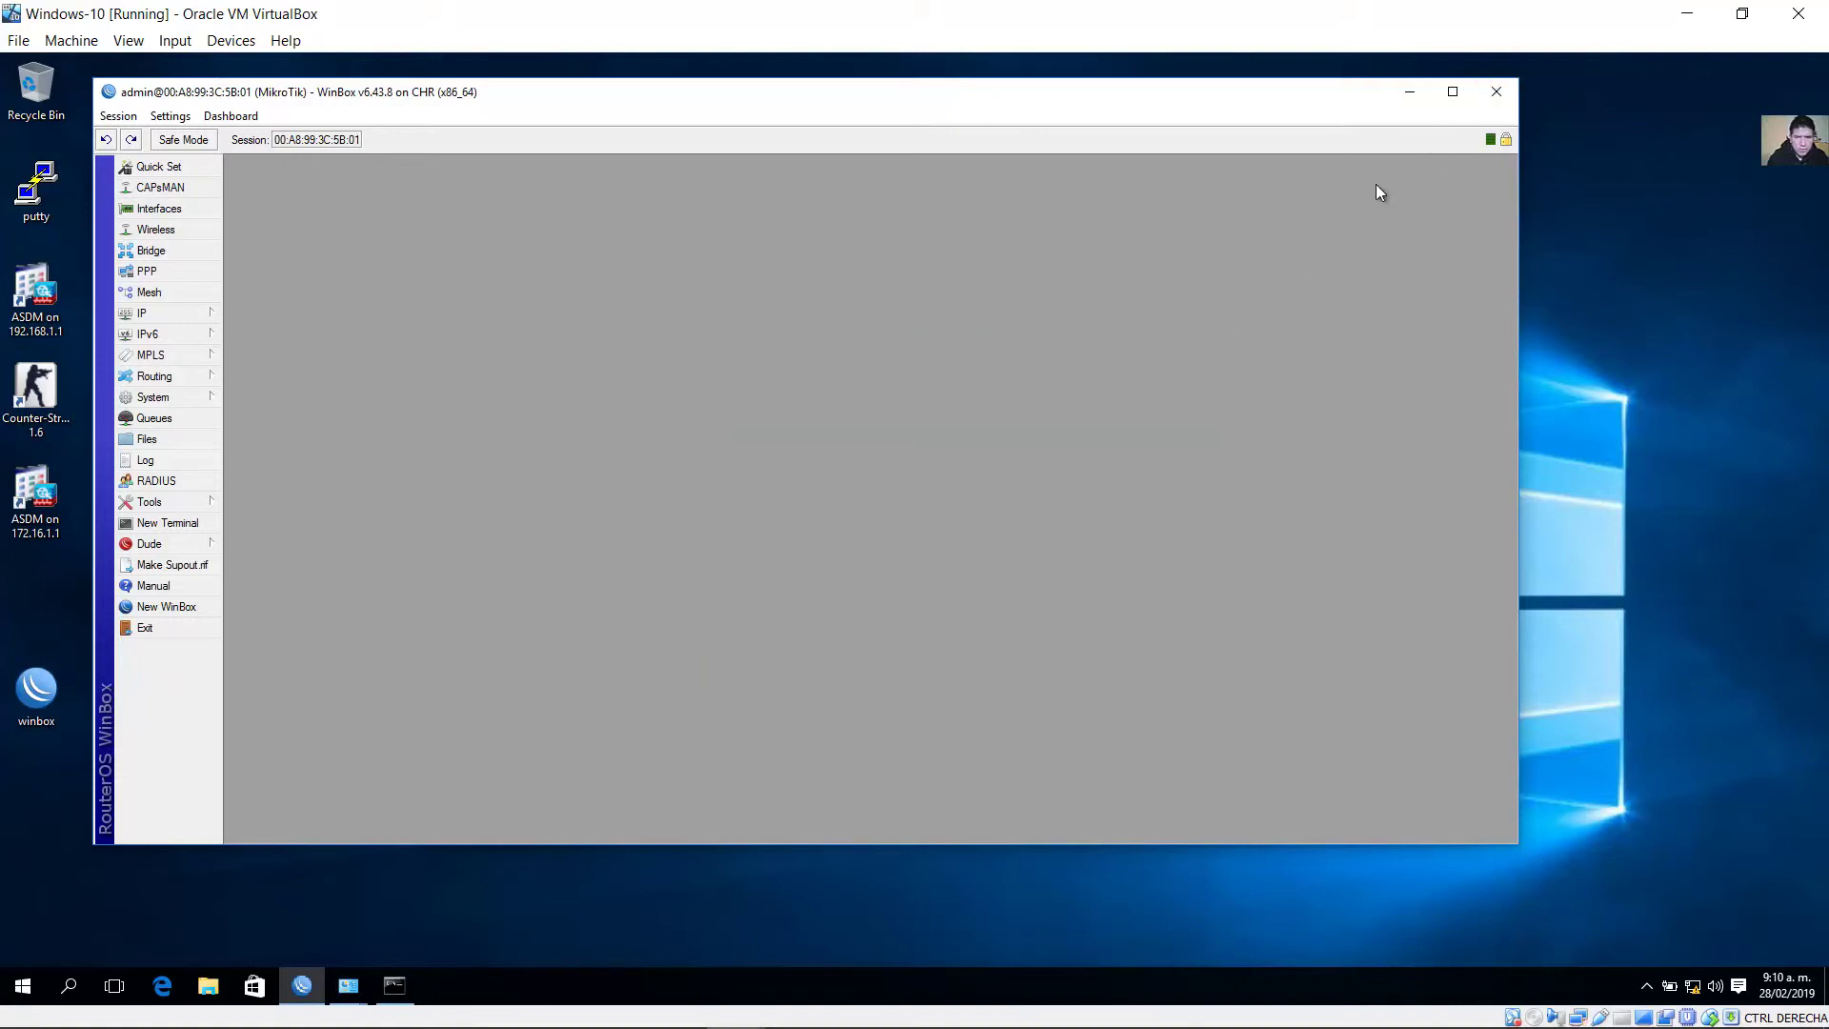
key(alt+F4)
key(alt+F4)
key(alt+F4)
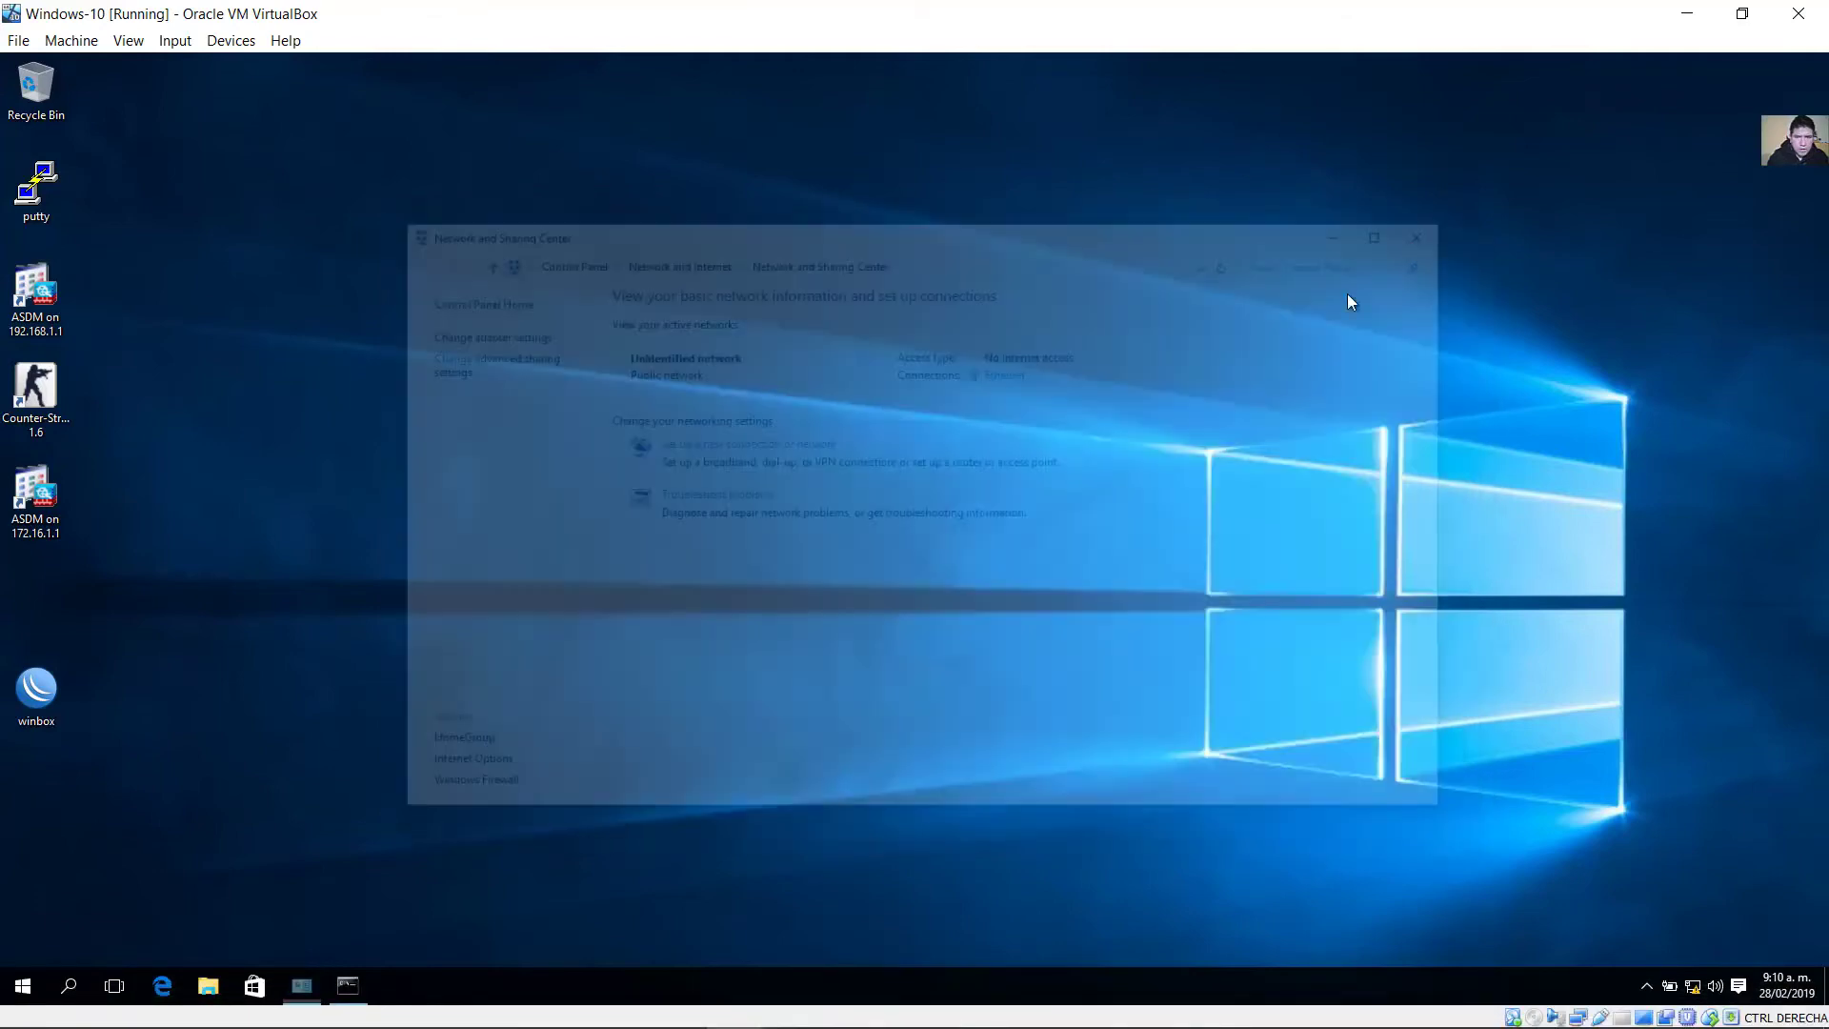
Switch to GNS3 and examine the Windows-10-2-1 host and the ether3 interface it connects to.
click(628, 1010)
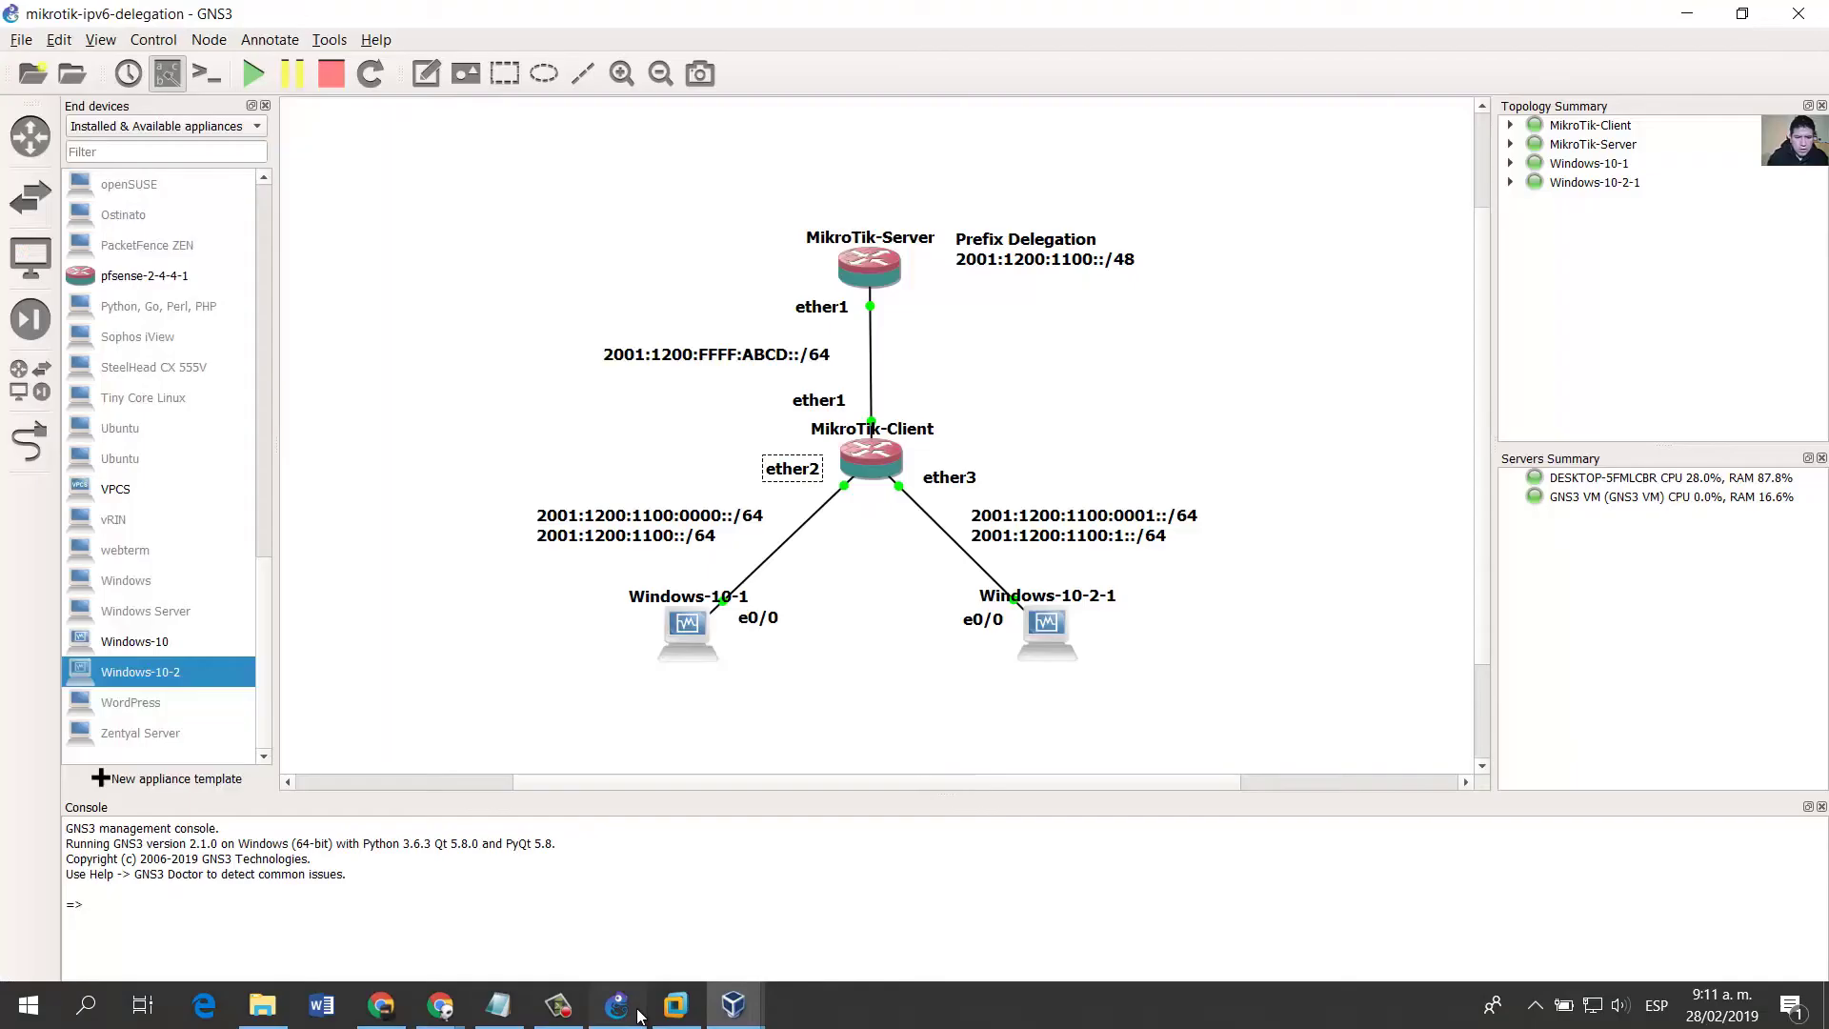
drag(1233, 689, 917, 575)
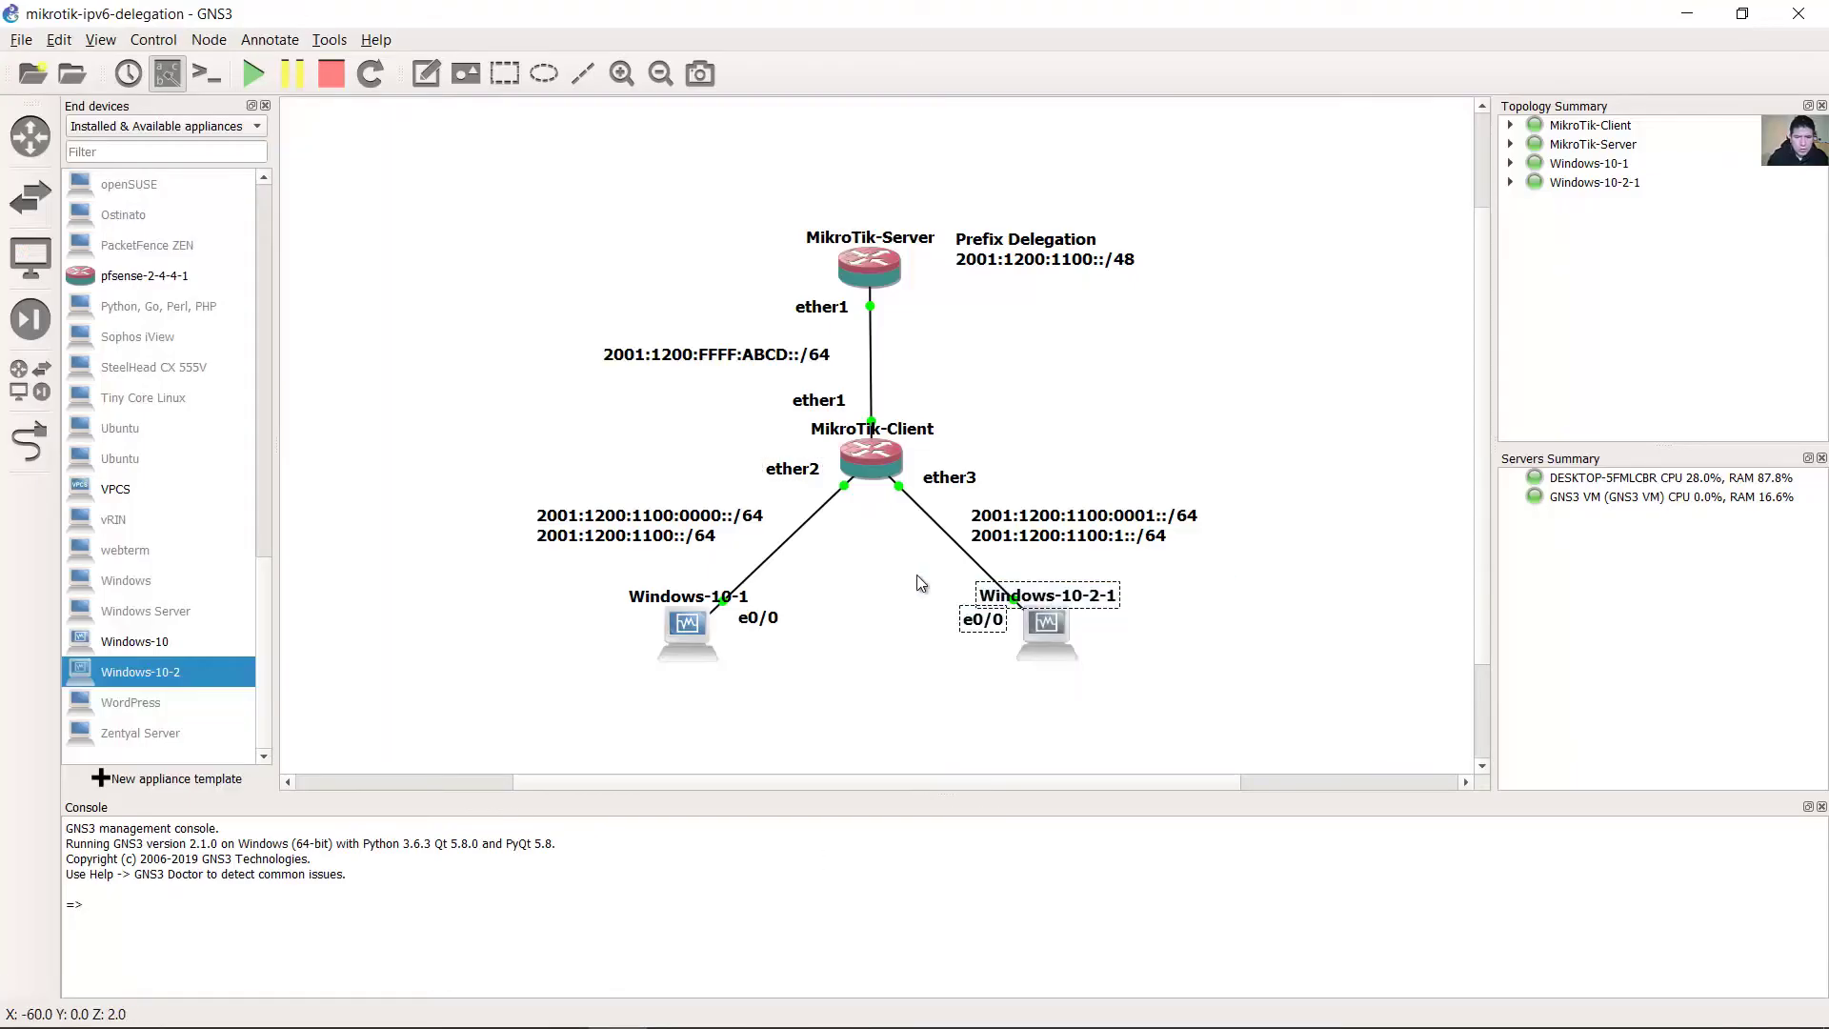
click(943, 478)
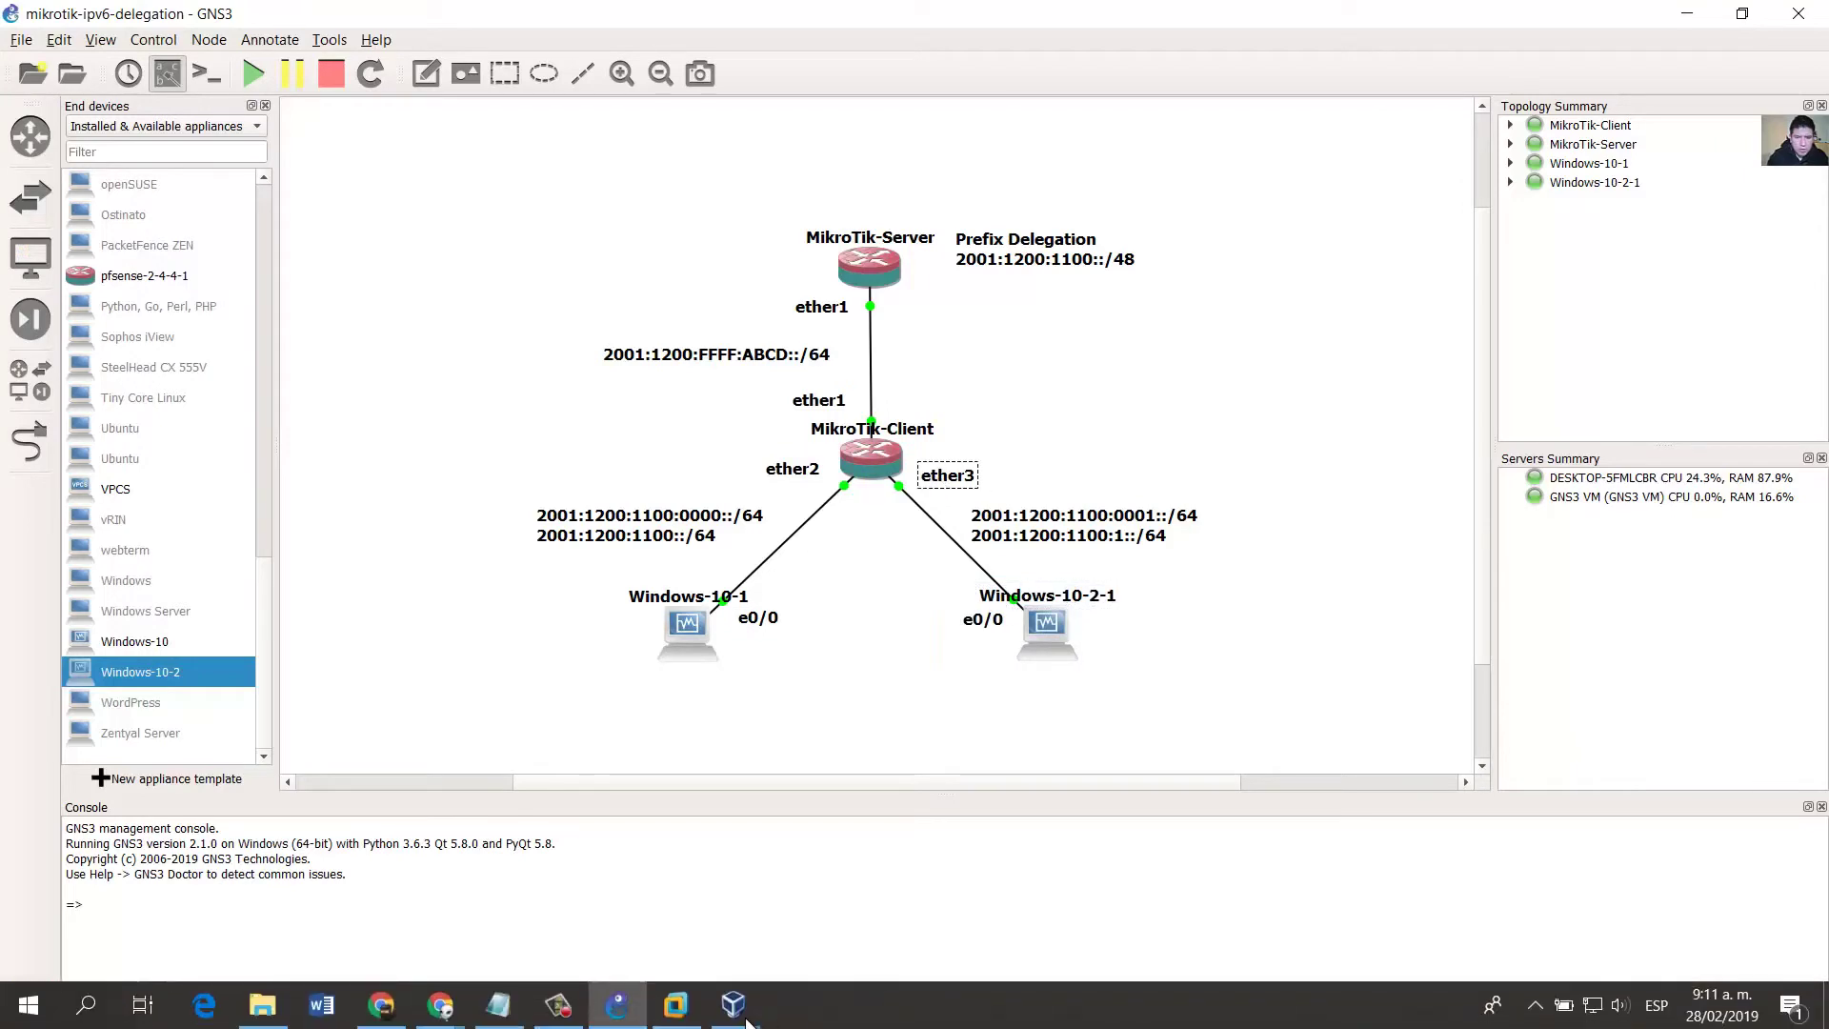
Switch to the Windows-10-2 VM, open a Command Prompt and run ipconfig /all.
mouse_move(747, 1017)
click(913, 877)
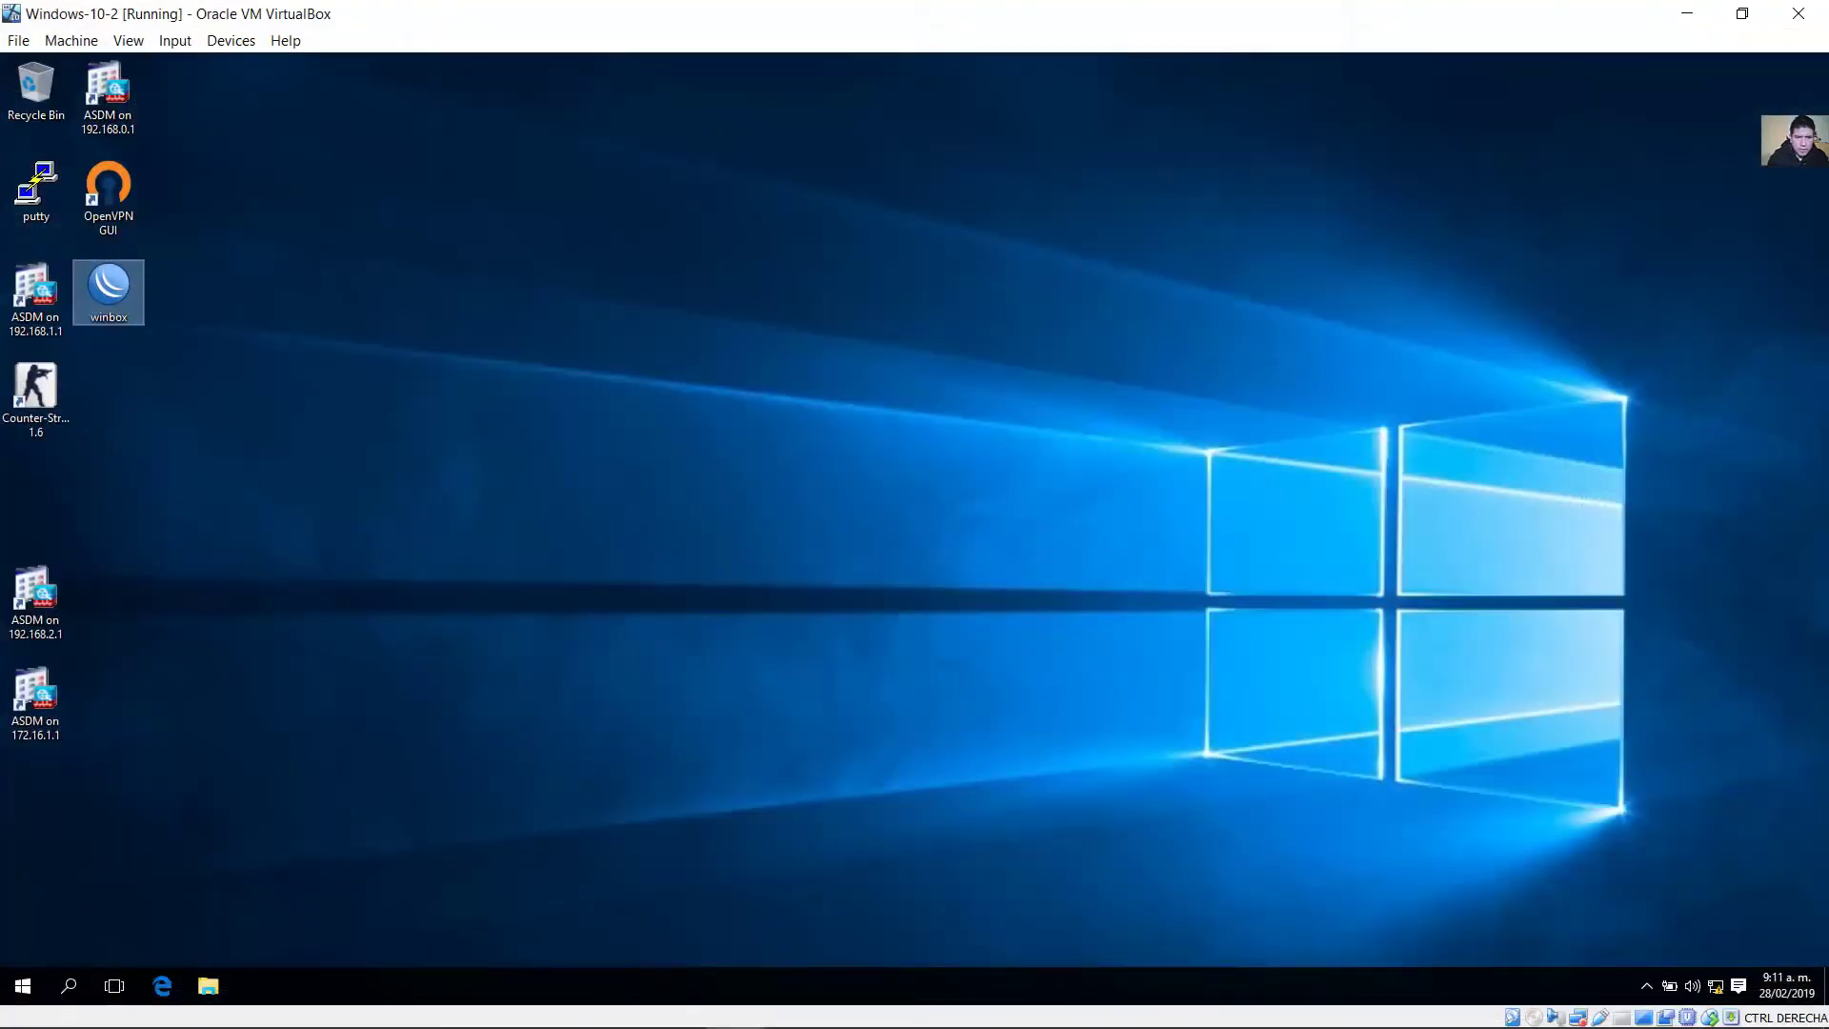
click(23, 986)
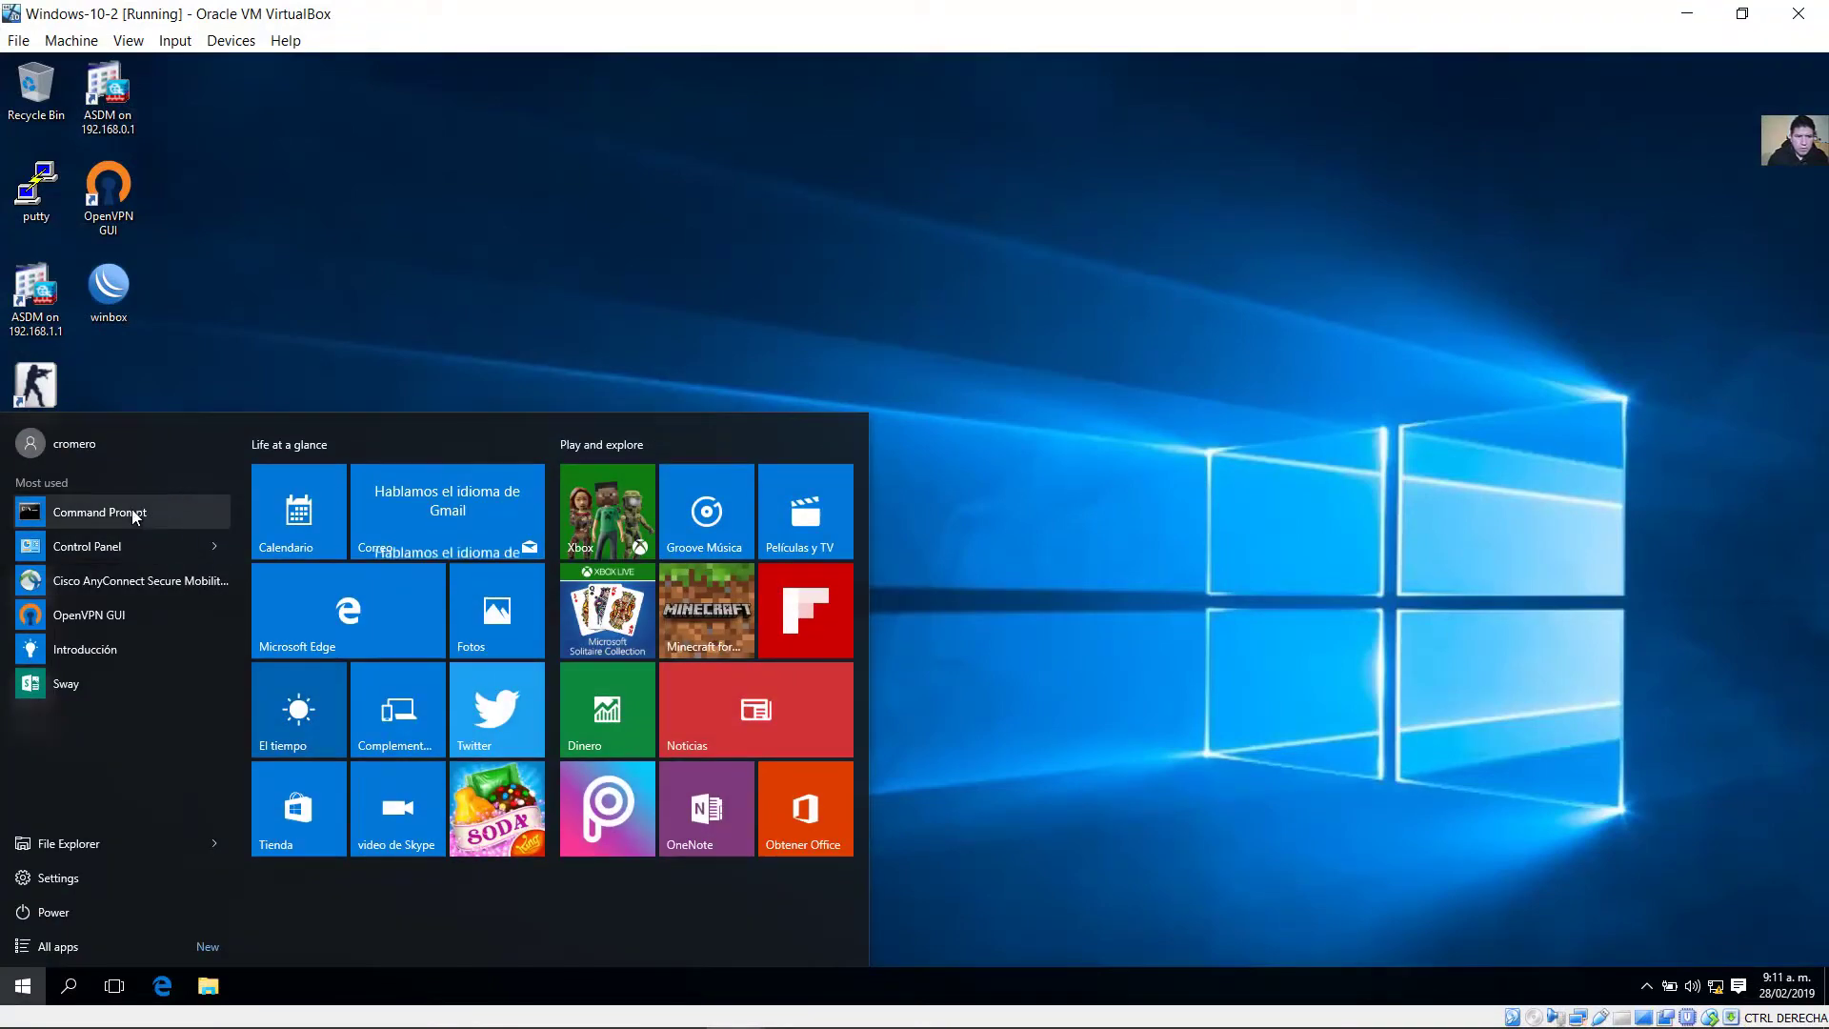
click(209, 523)
drag(1083, 724, 1250, 903)
click(753, 372)
text(ipconfig)
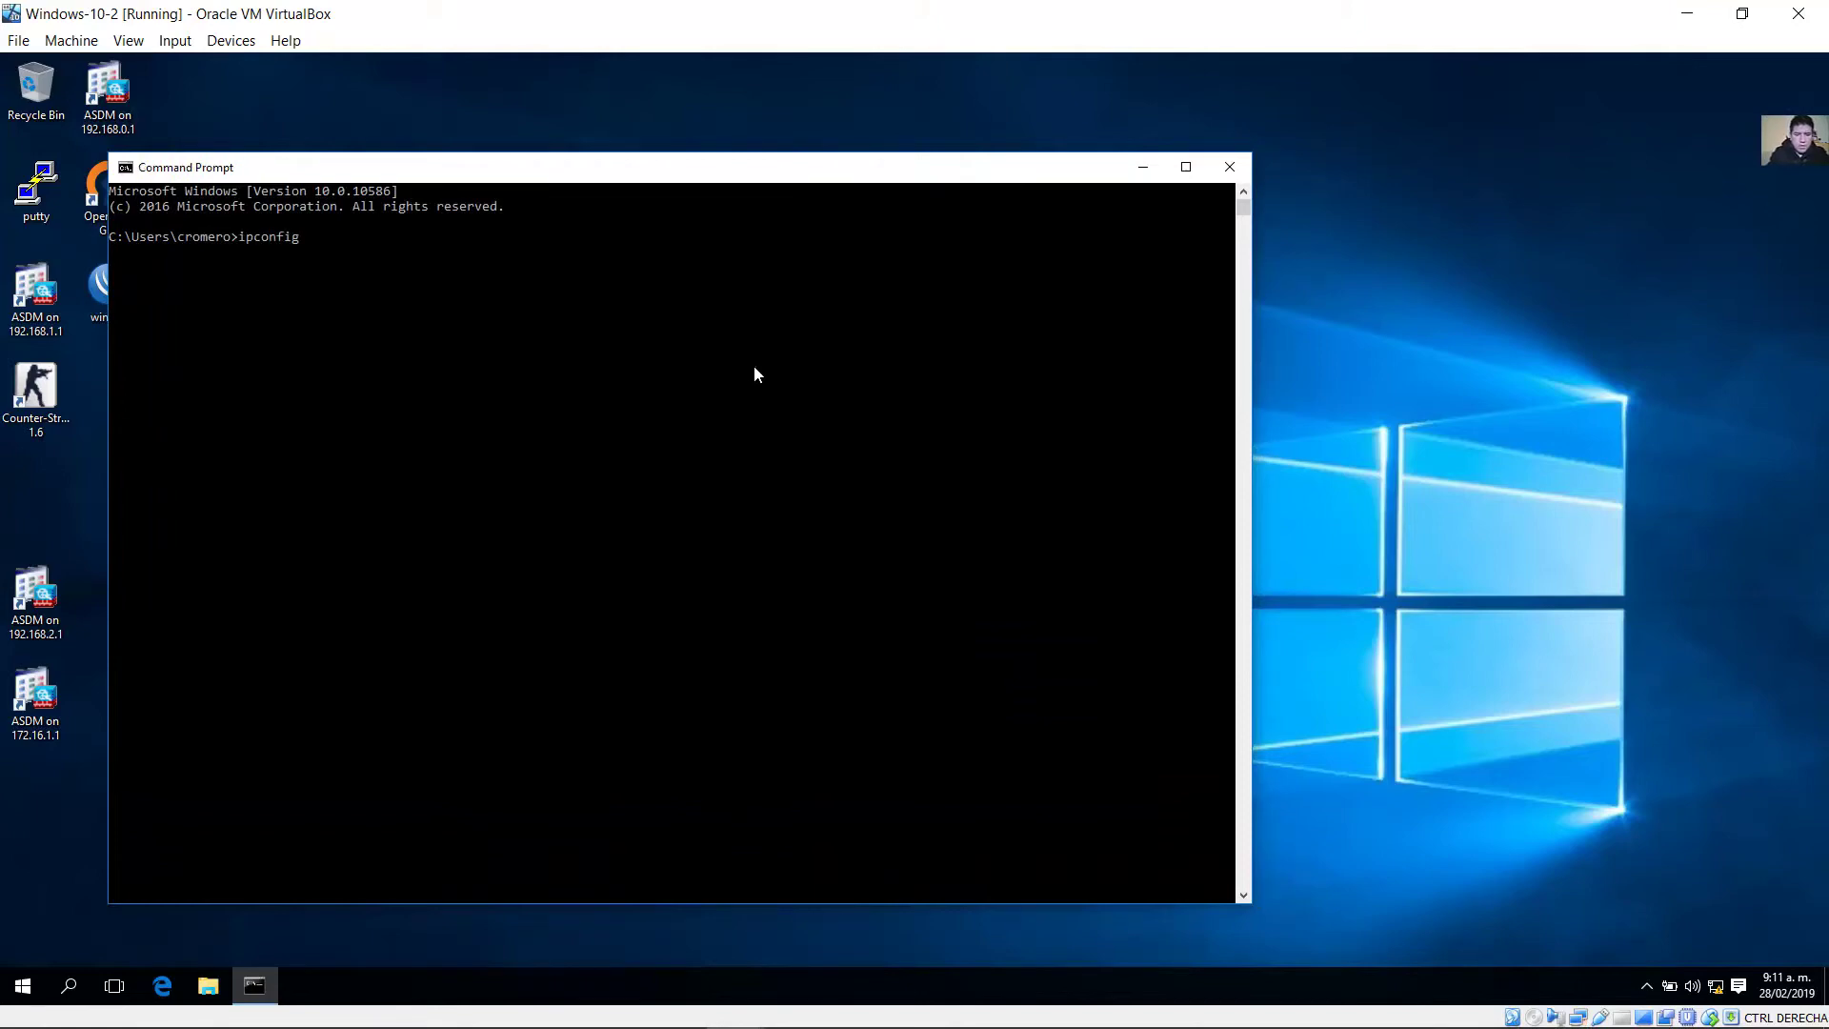
text(/all)
key(Return)
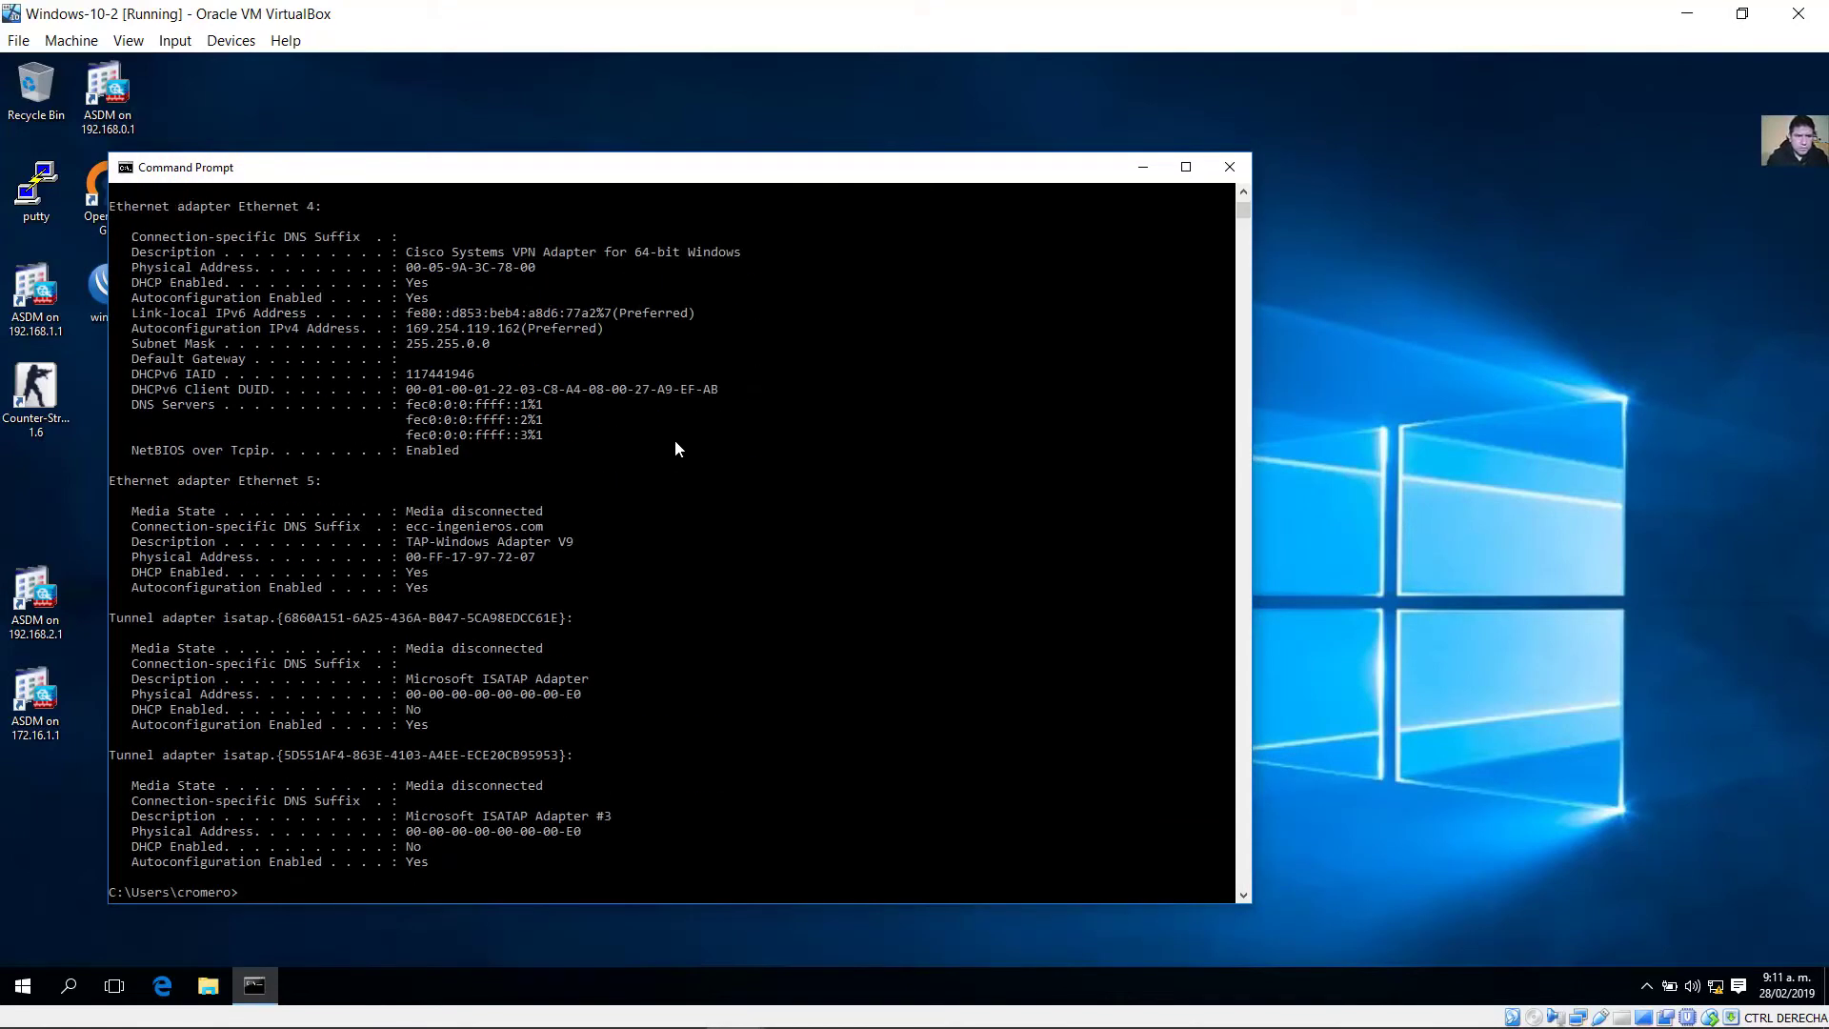
Examine the prefix of the Ethernet adapter's IPv6 and temporary IPv6 addresses, and return to the command line.
scroll(675, 443, up, 7)
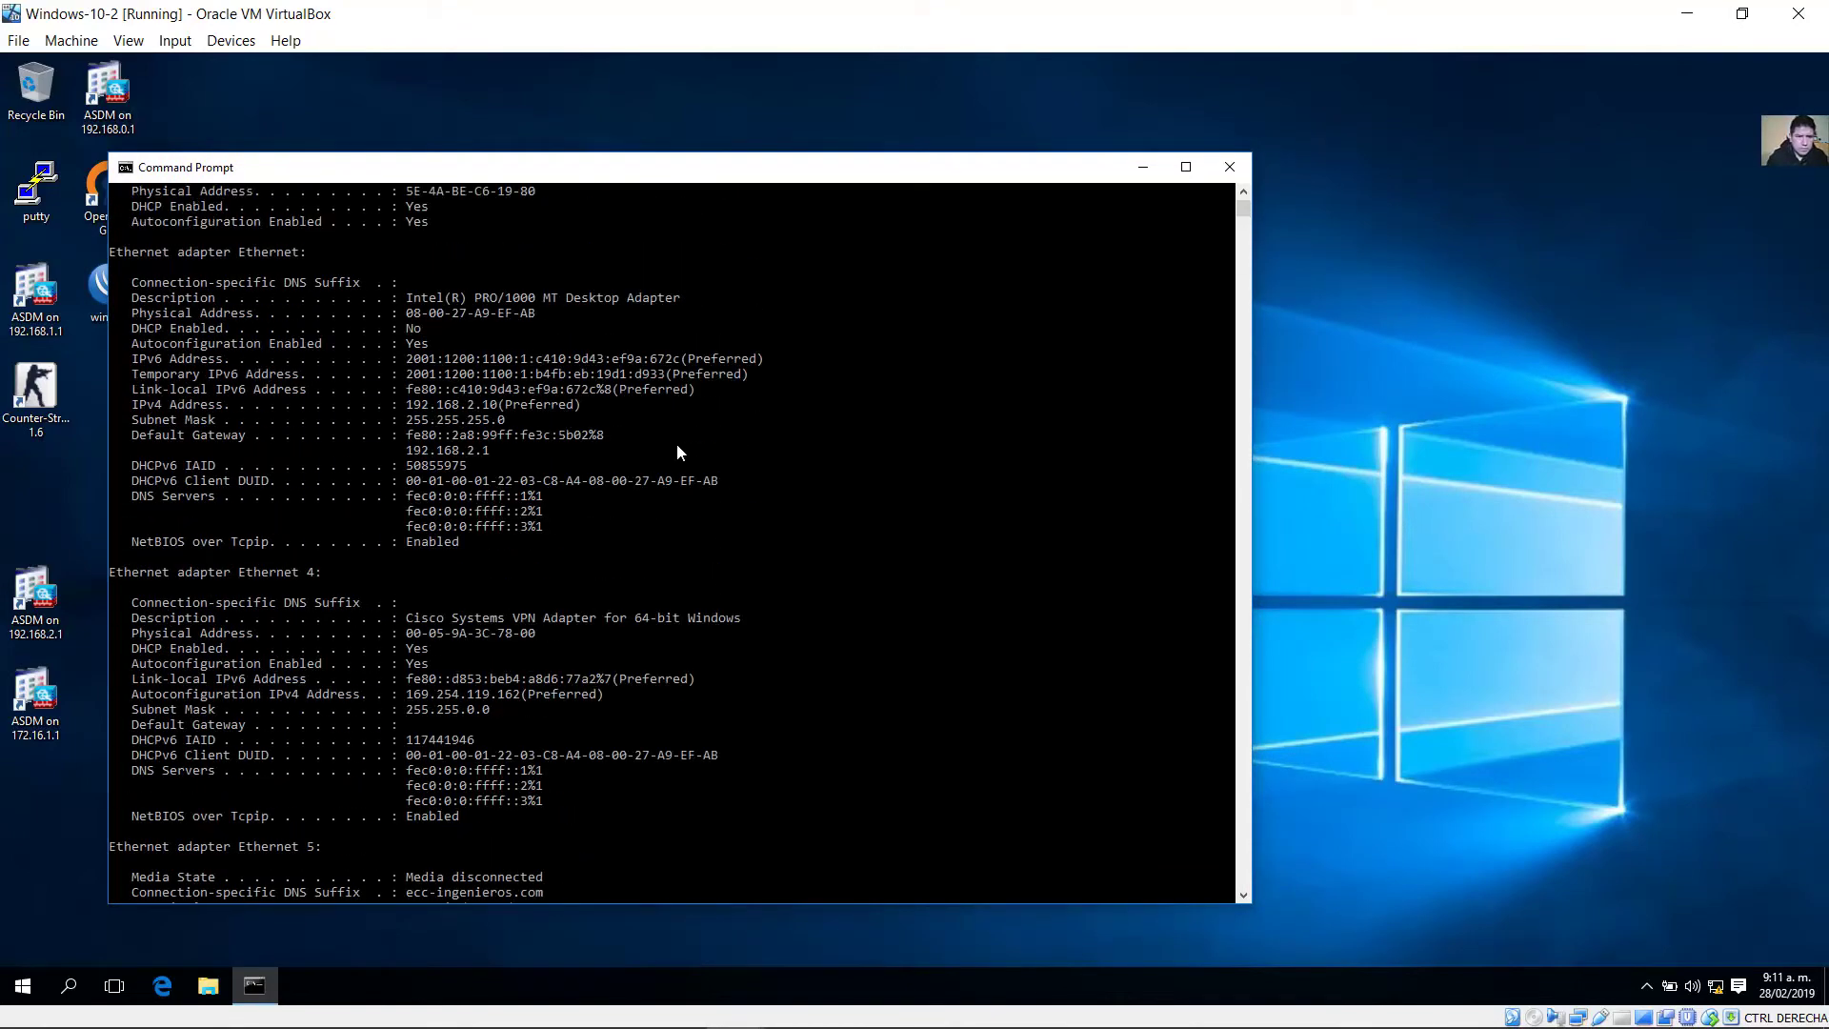
drag(202, 301, 326, 322)
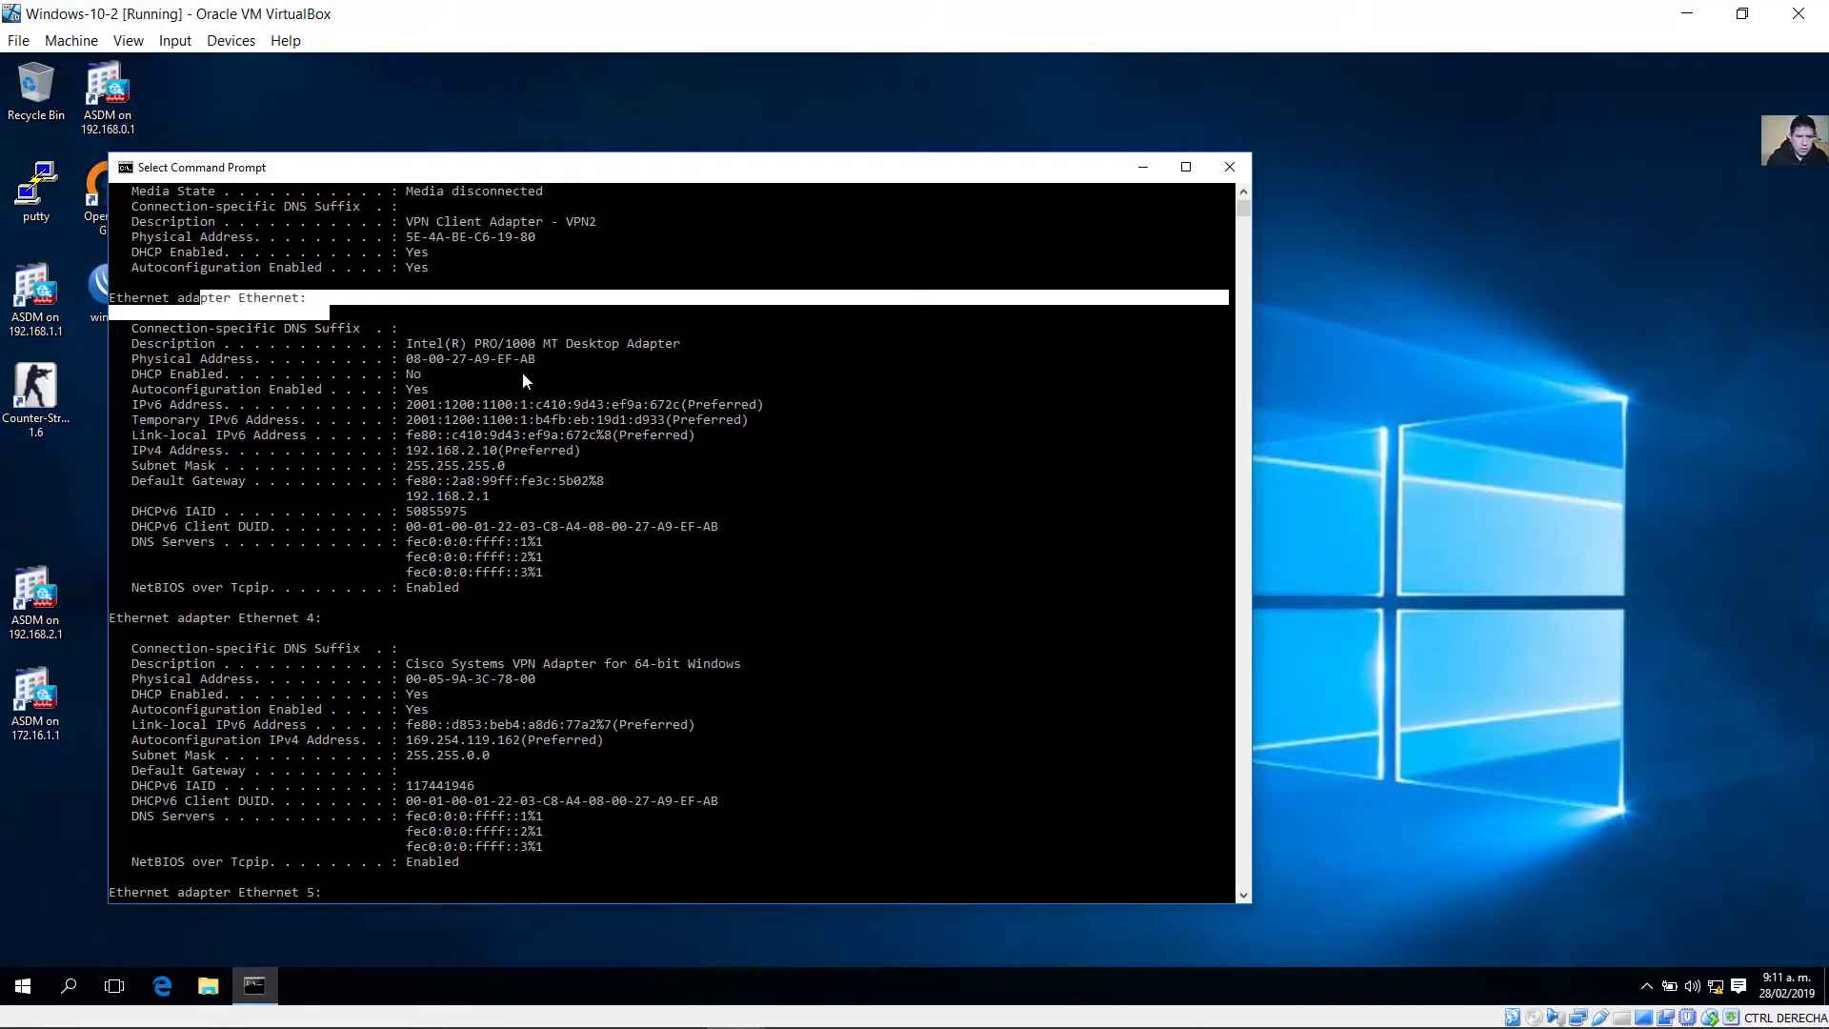
drag(408, 408, 674, 411)
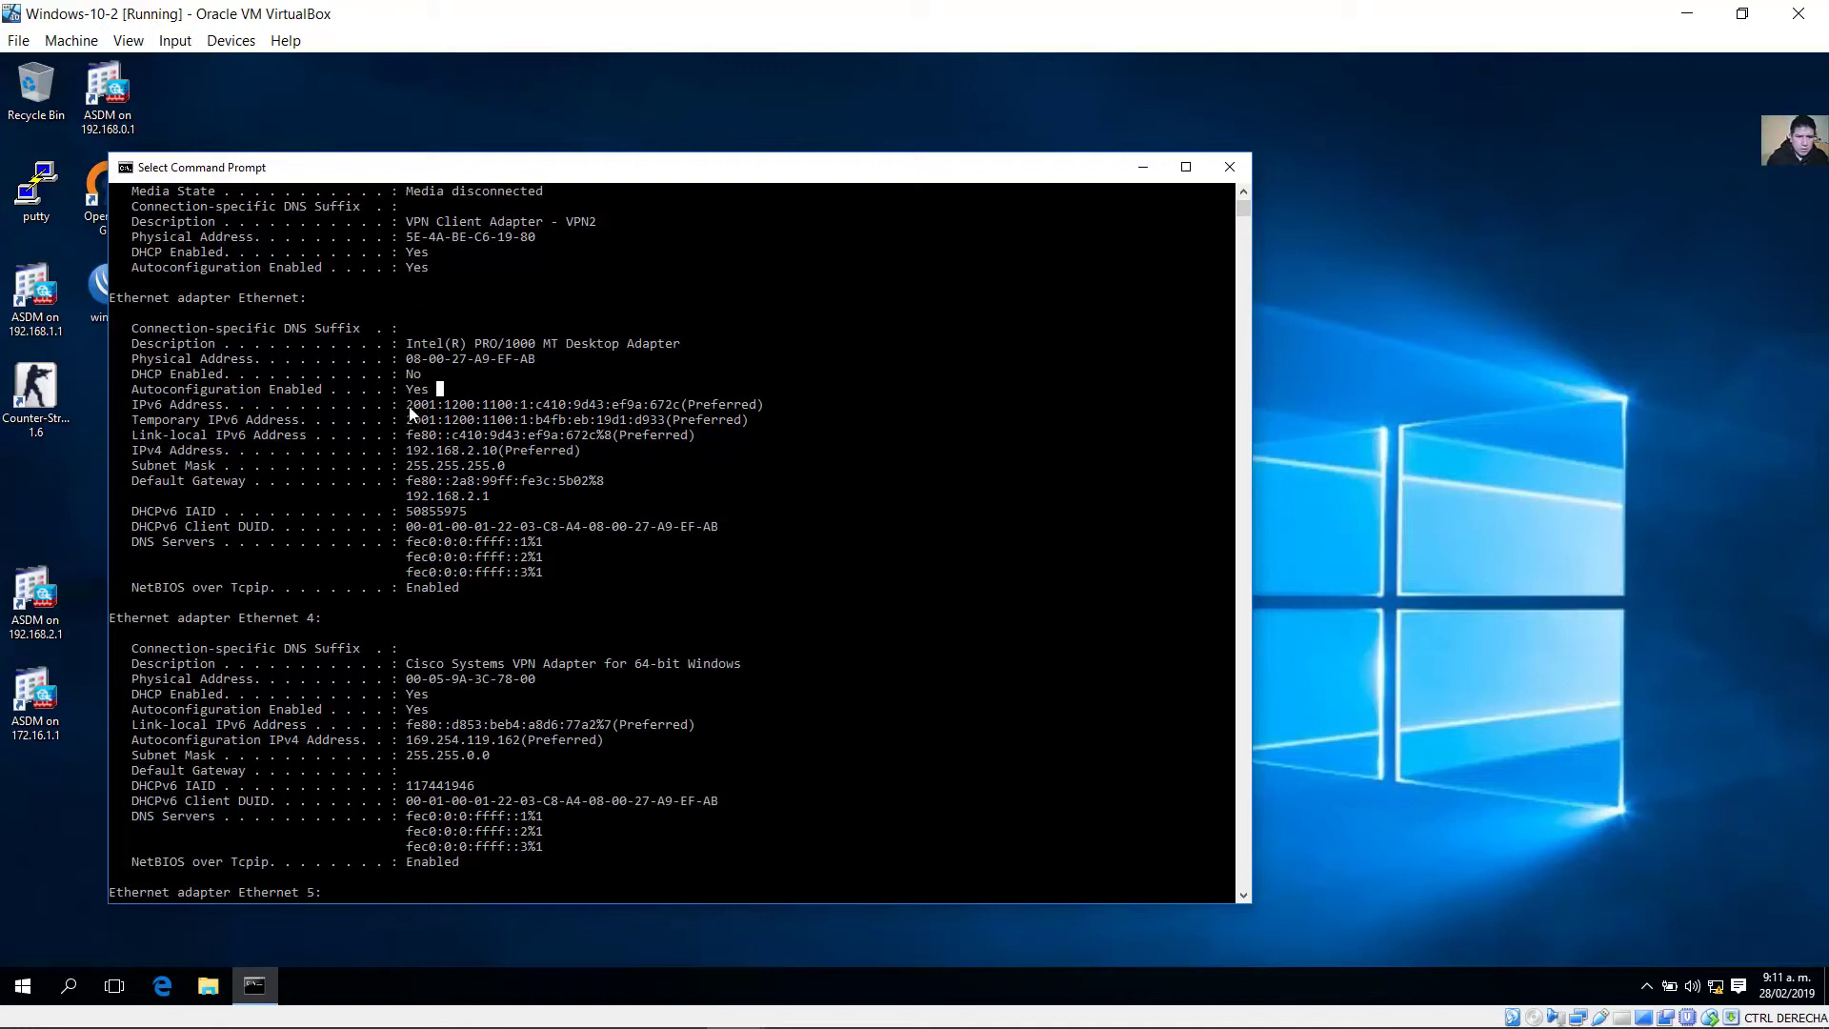
drag(407, 405, 529, 410)
drag(407, 421, 527, 422)
scroll(733, 629, down, 3)
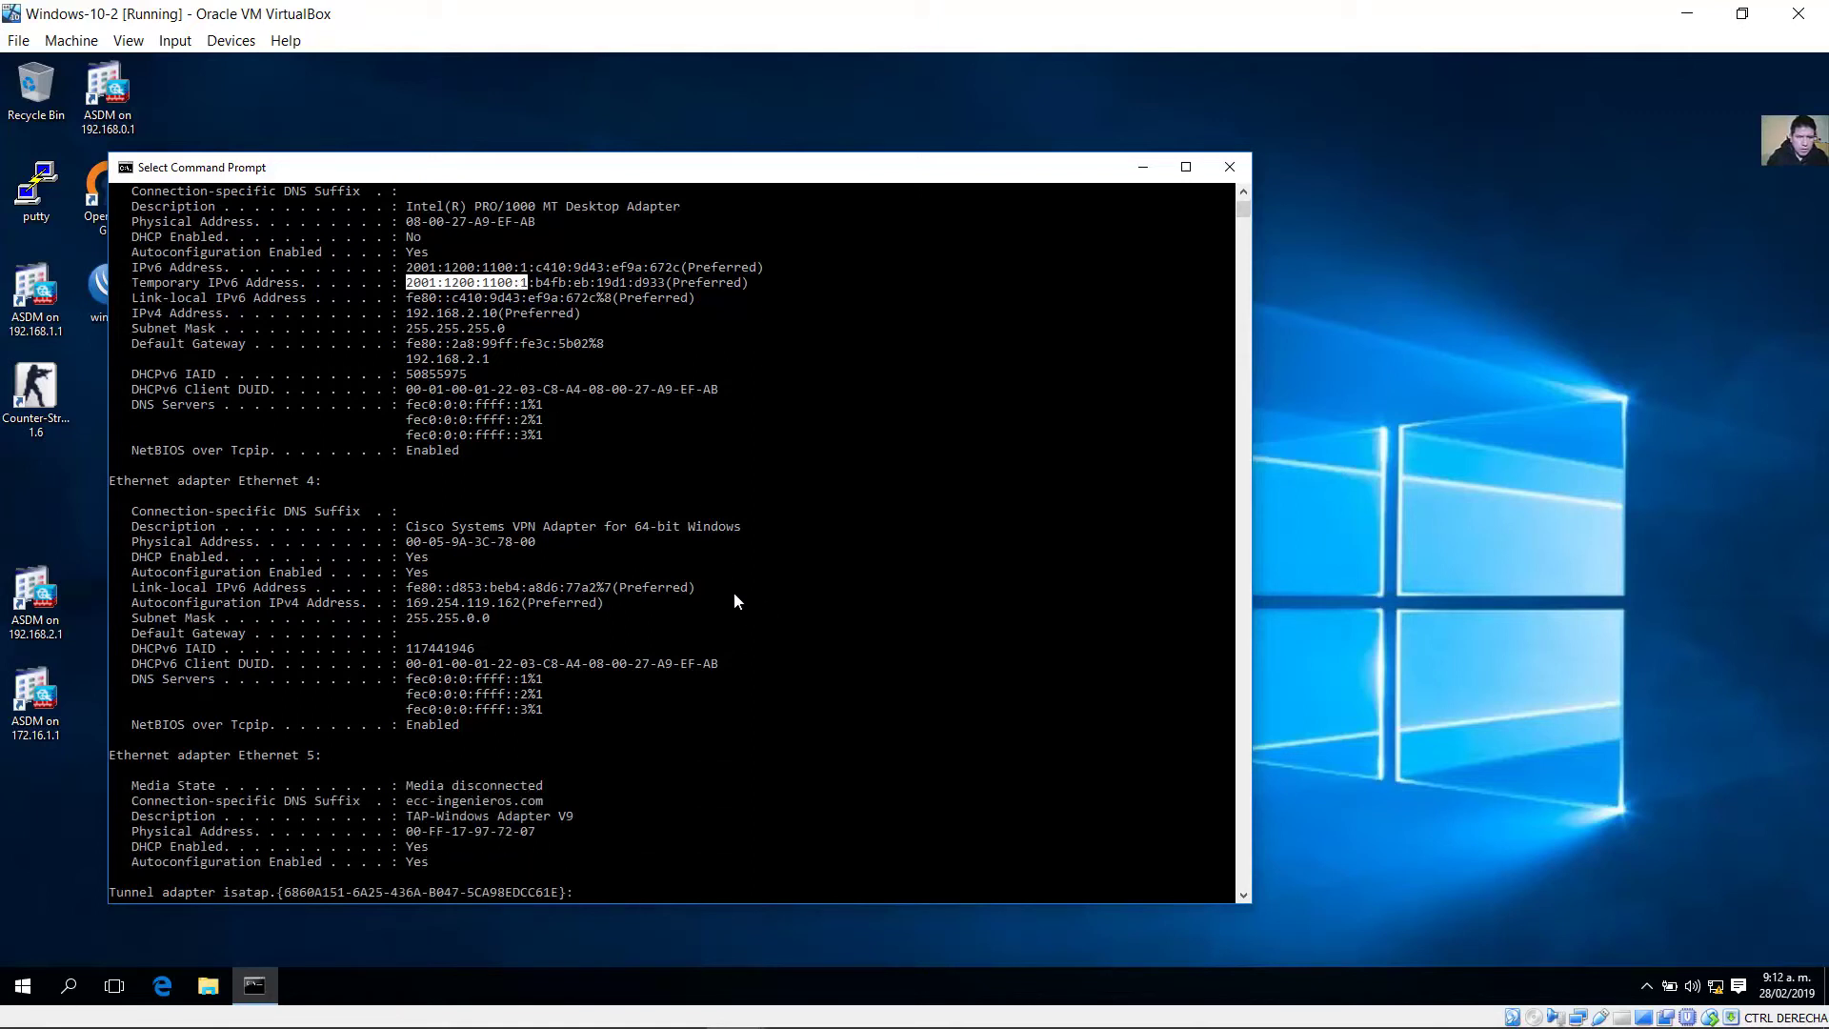
scroll(734, 601, down, 15)
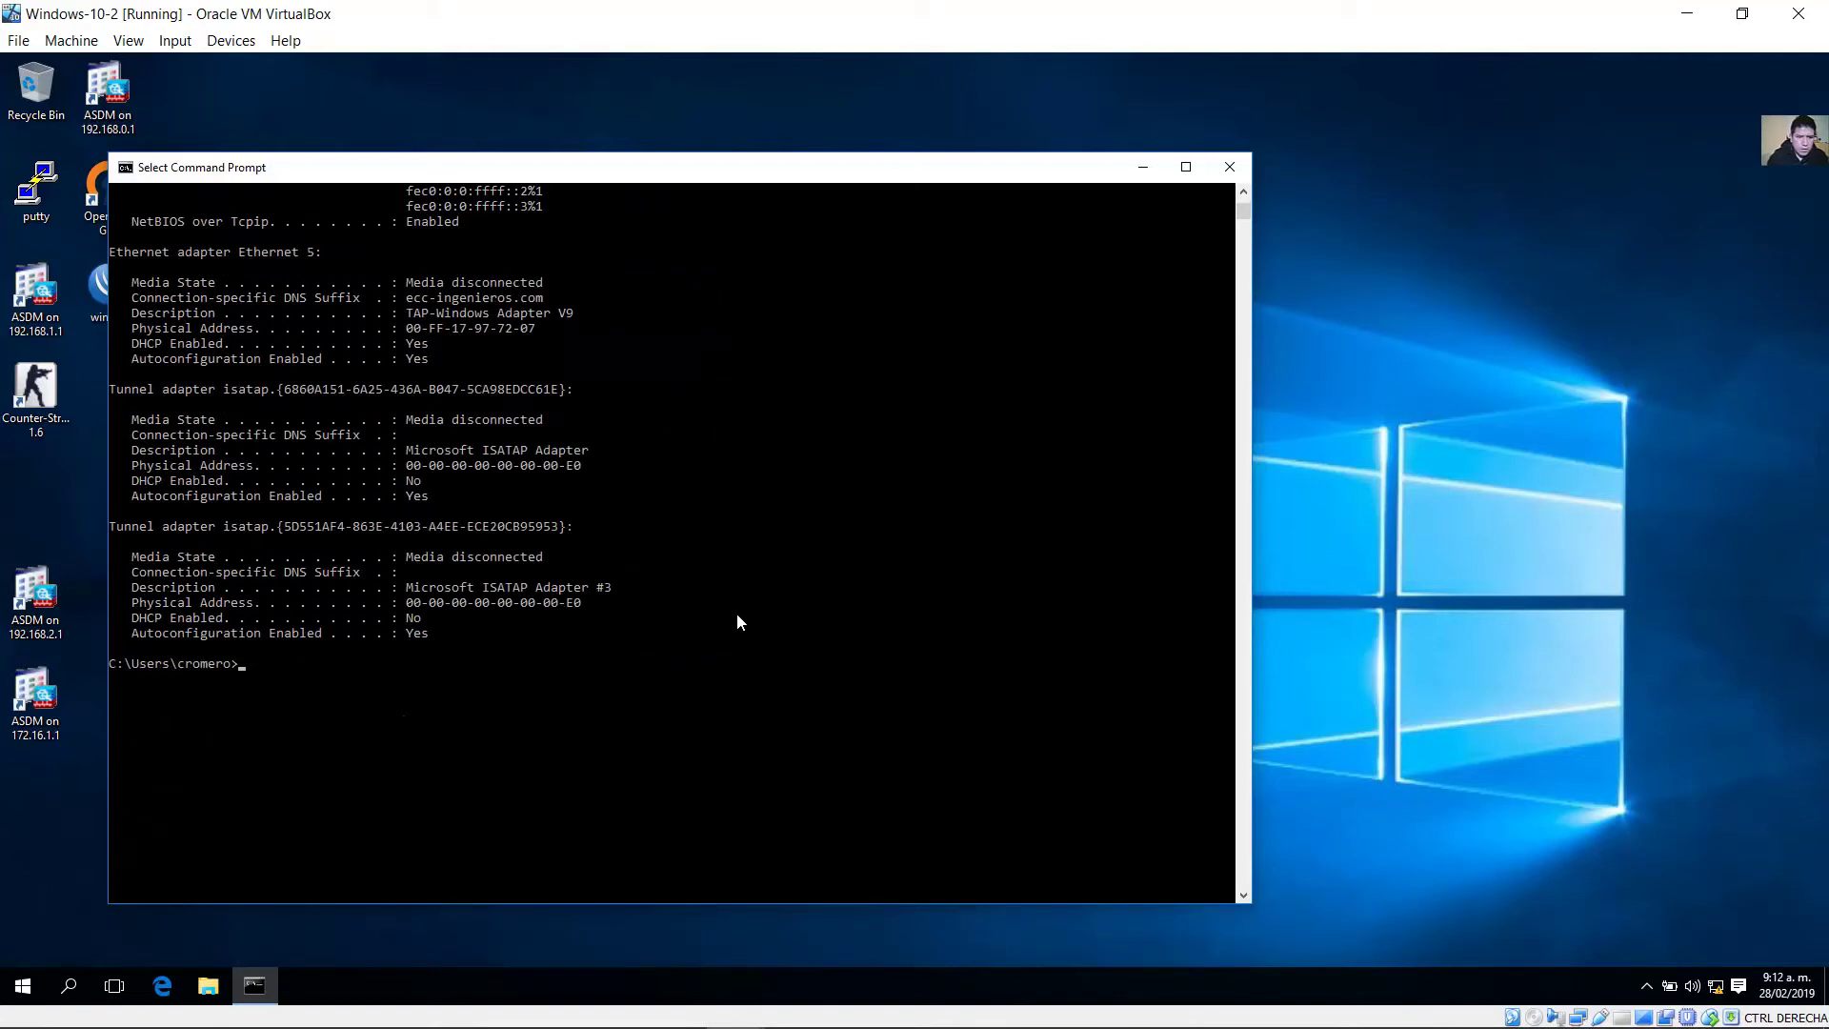
Switch to GNS3 and examine the Windows-10-2-1 and Windows-10-1 hosts as the ping's source and destination.
click(616, 1013)
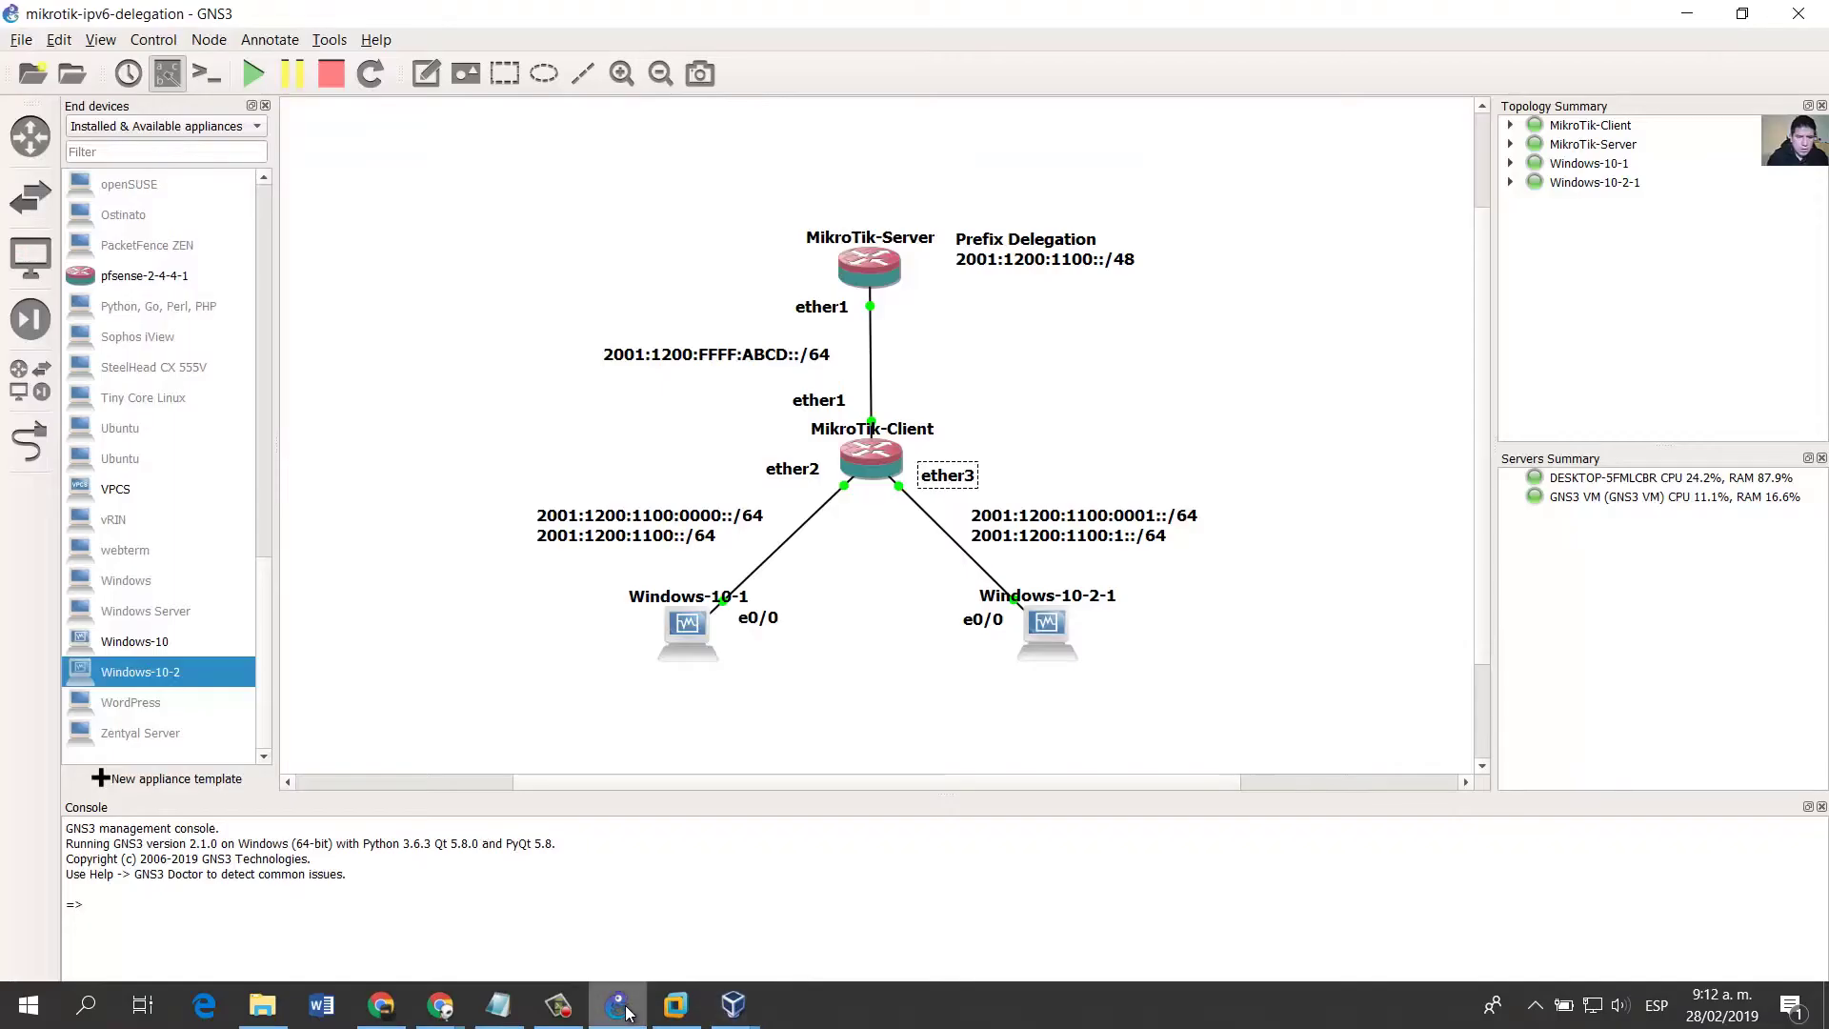
drag(1186, 696, 959, 584)
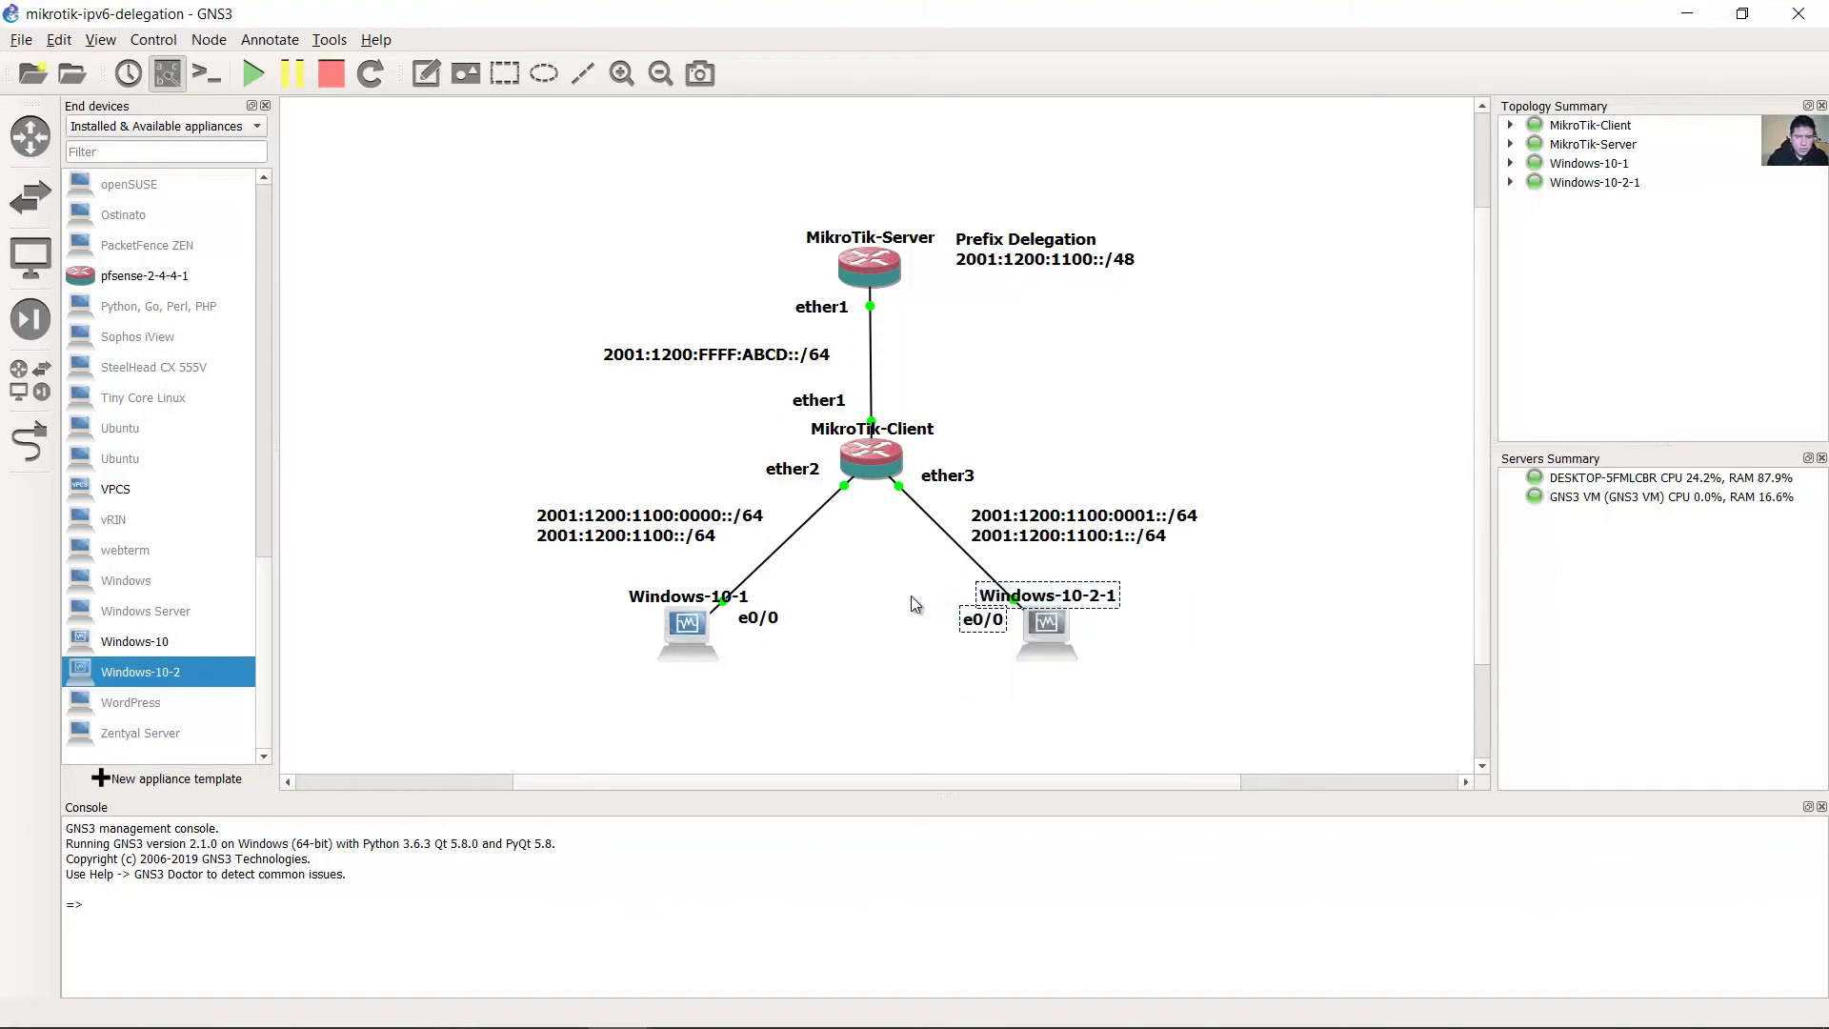
drag(782, 716, 599, 585)
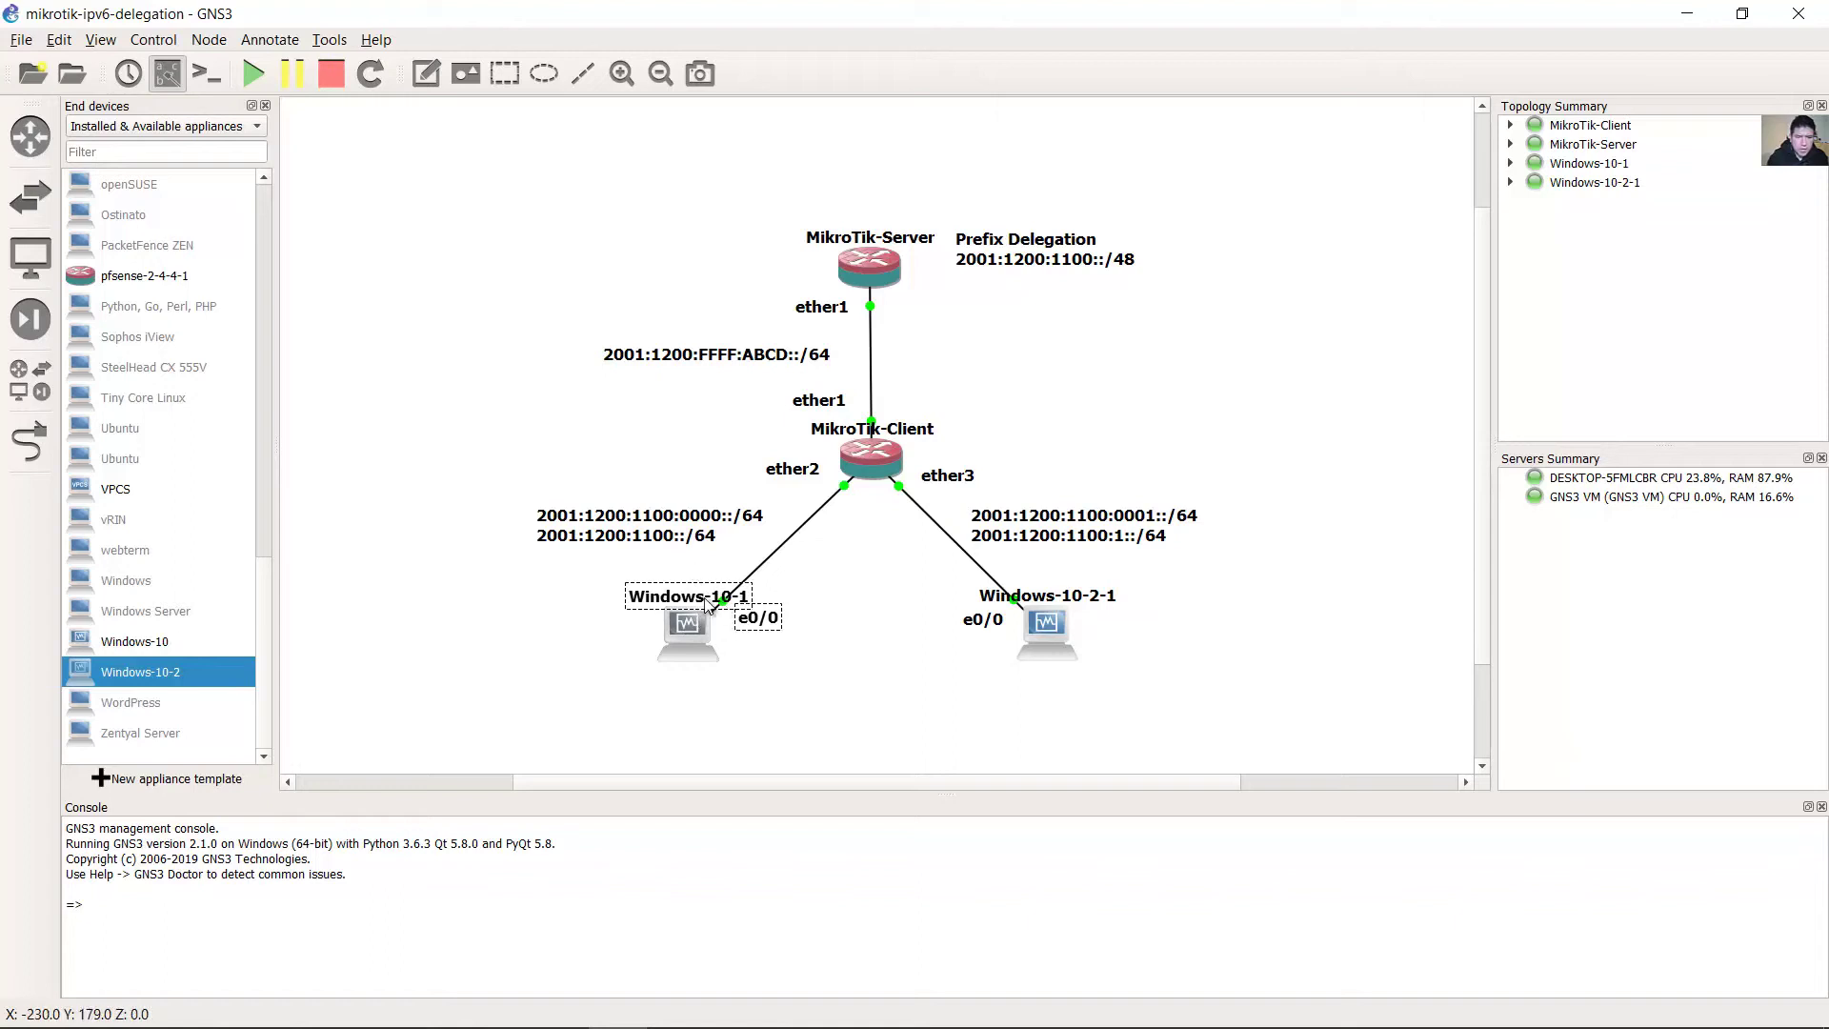
Restore the Command Prompt in the Windows-10 VM, examine its Ethernet adapter's full IPv6 address, and minimize the VM.
mouse_move(698, 1010)
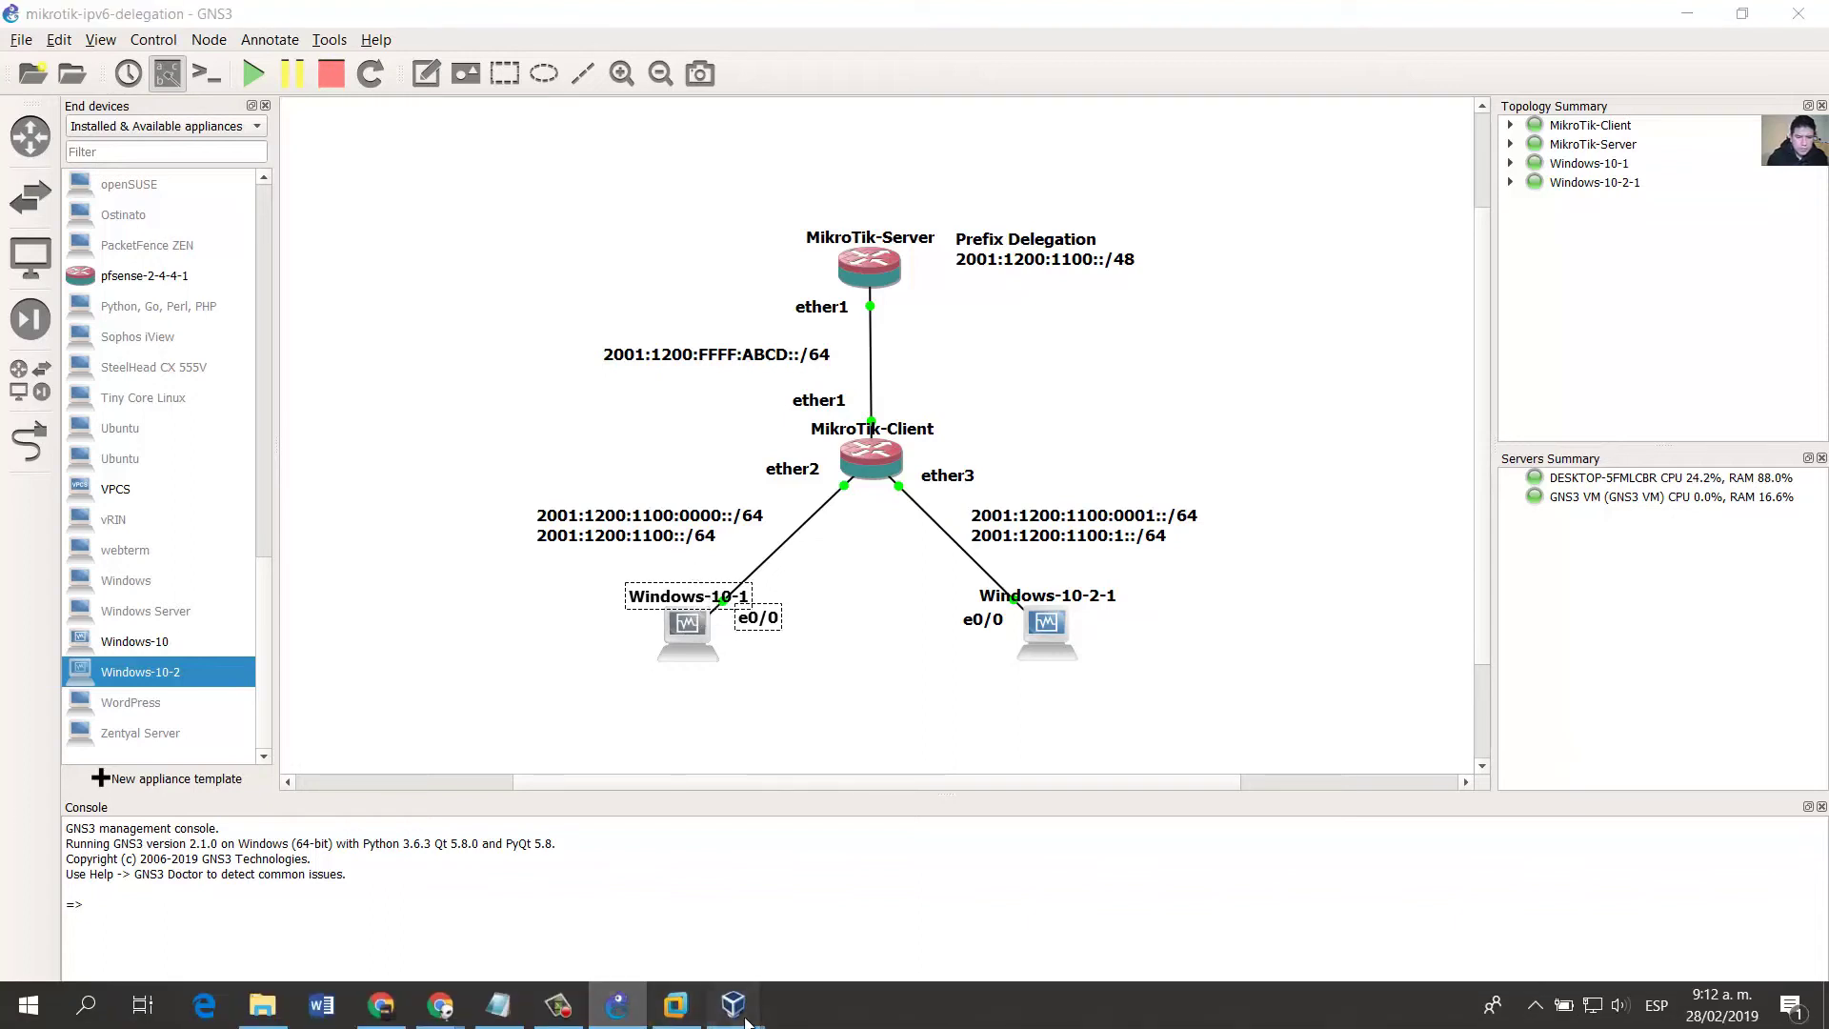
click(629, 886)
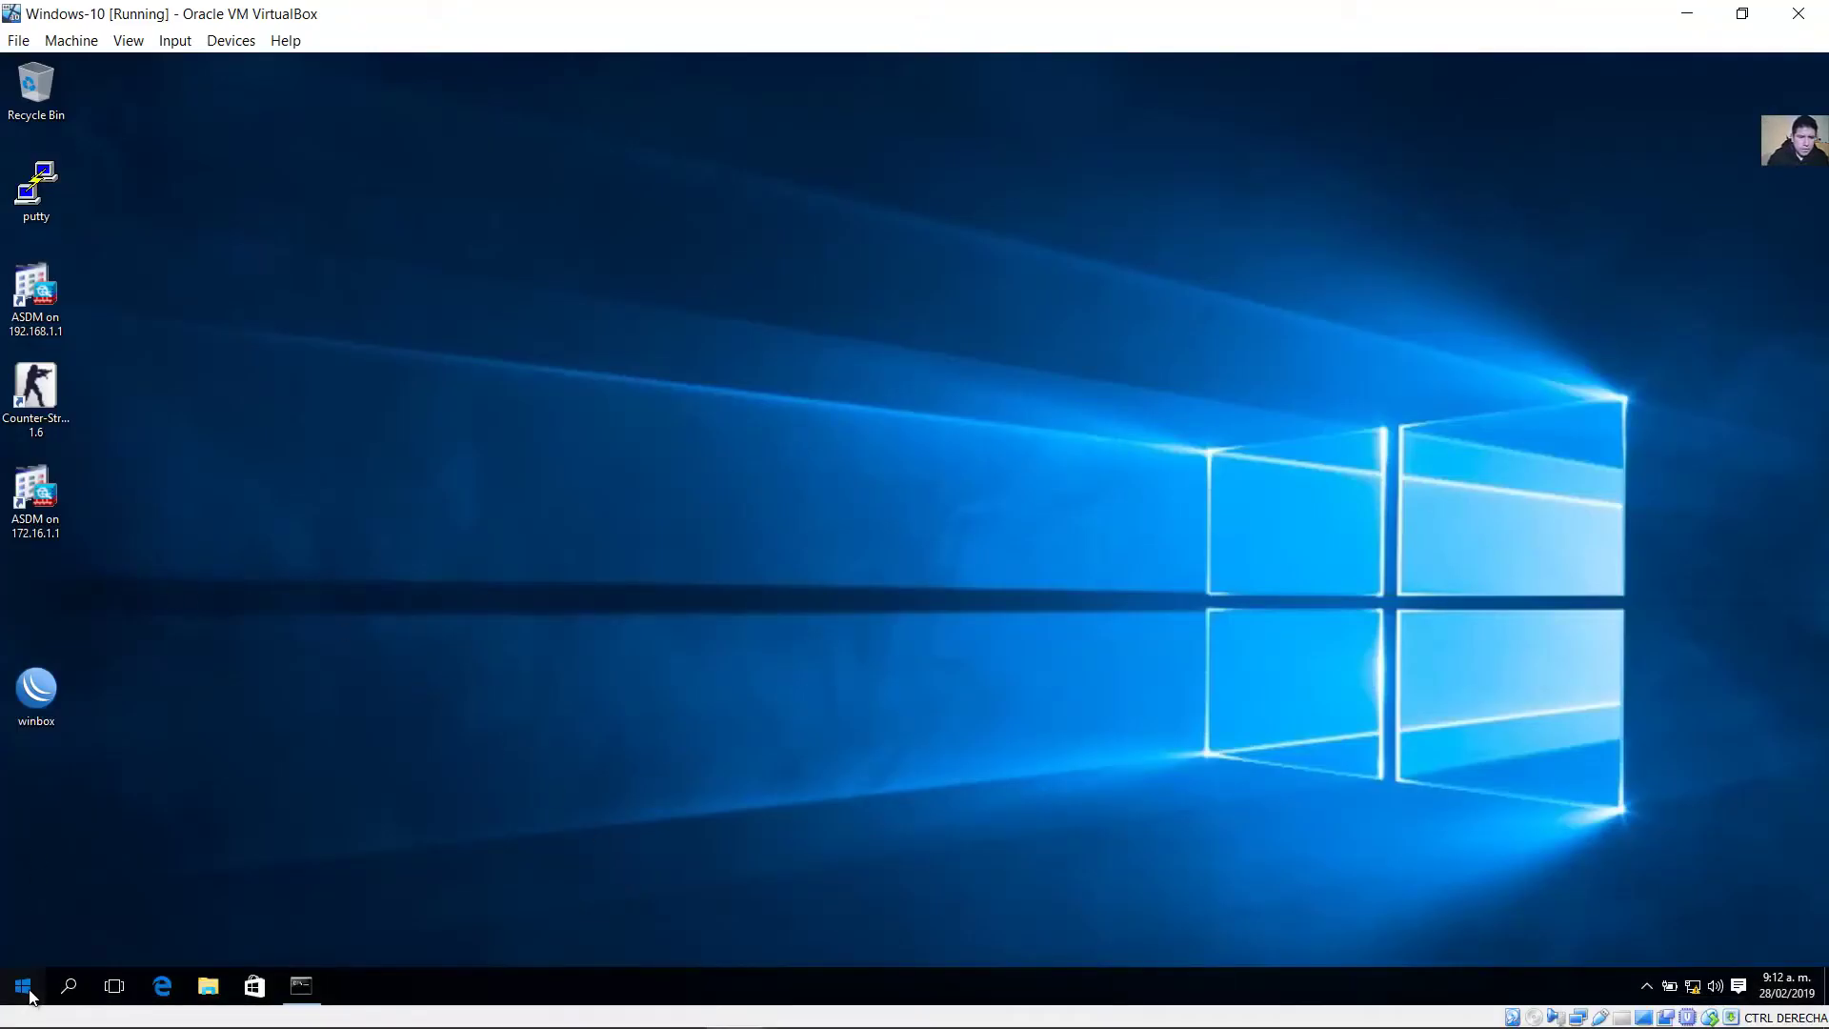
click(23, 986)
click(301, 986)
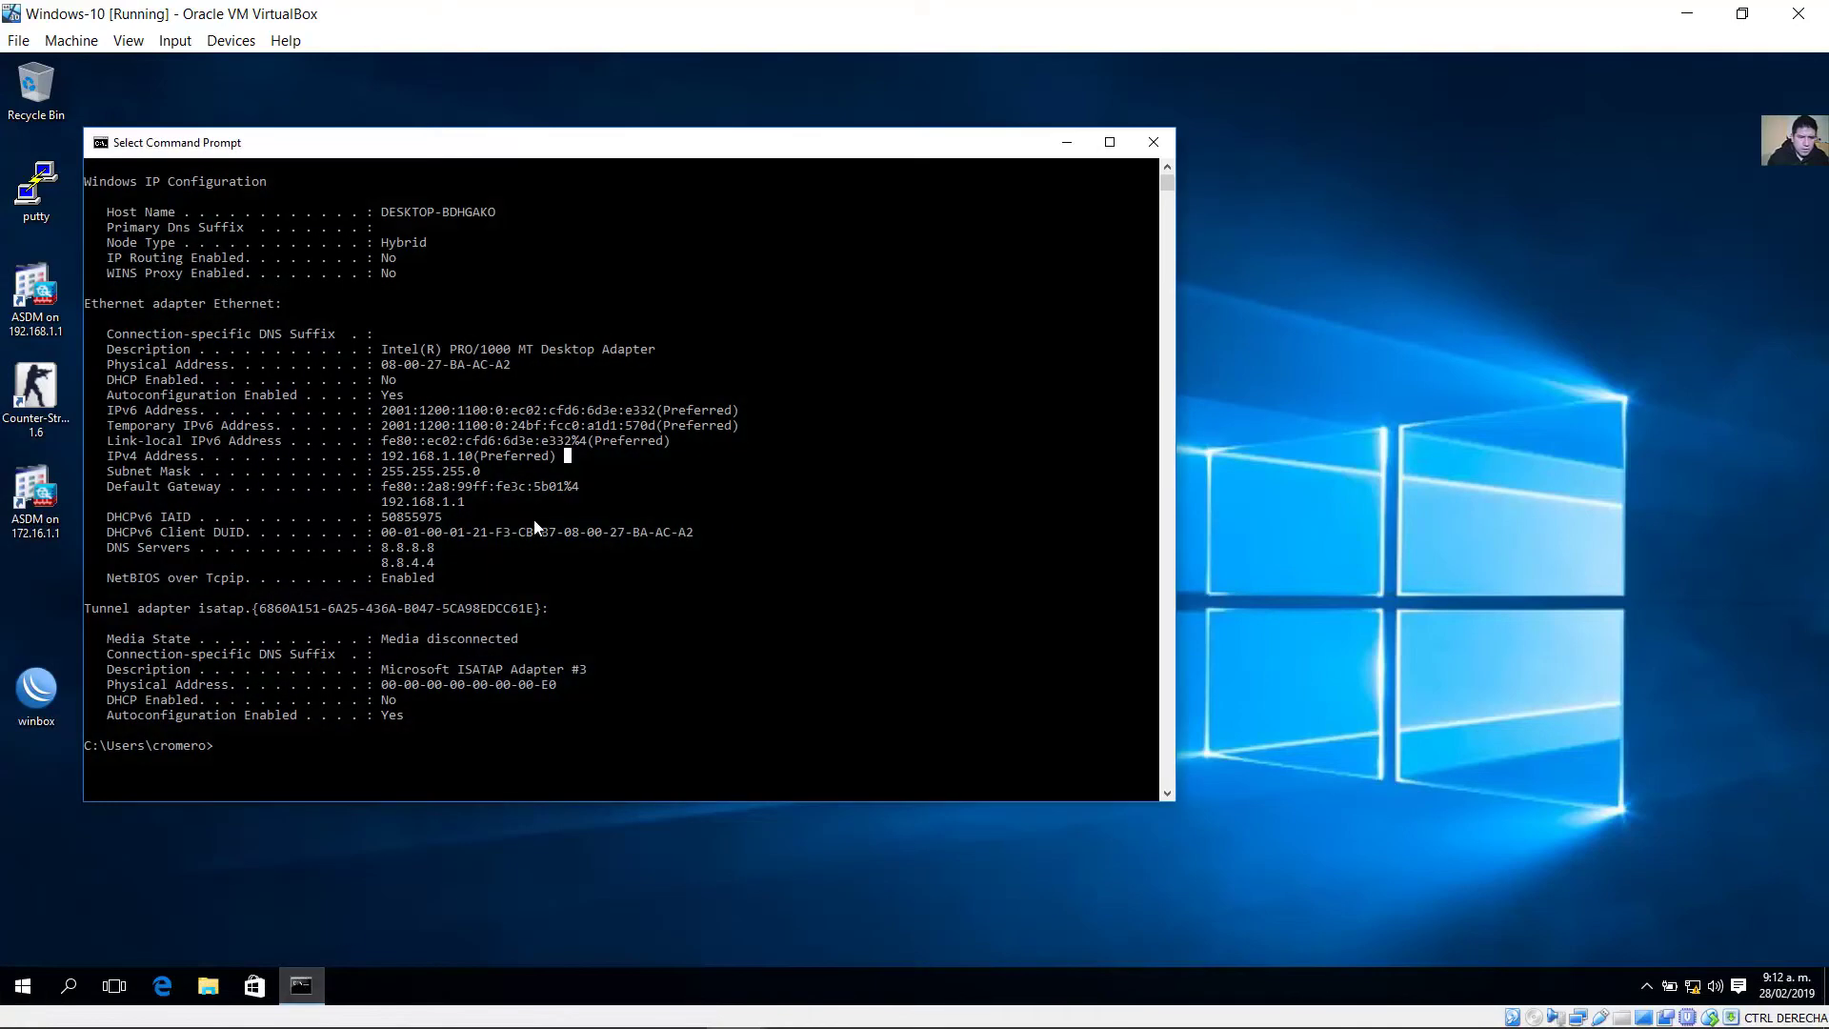
click(553, 410)
click(385, 409)
drag(386, 410, 653, 410)
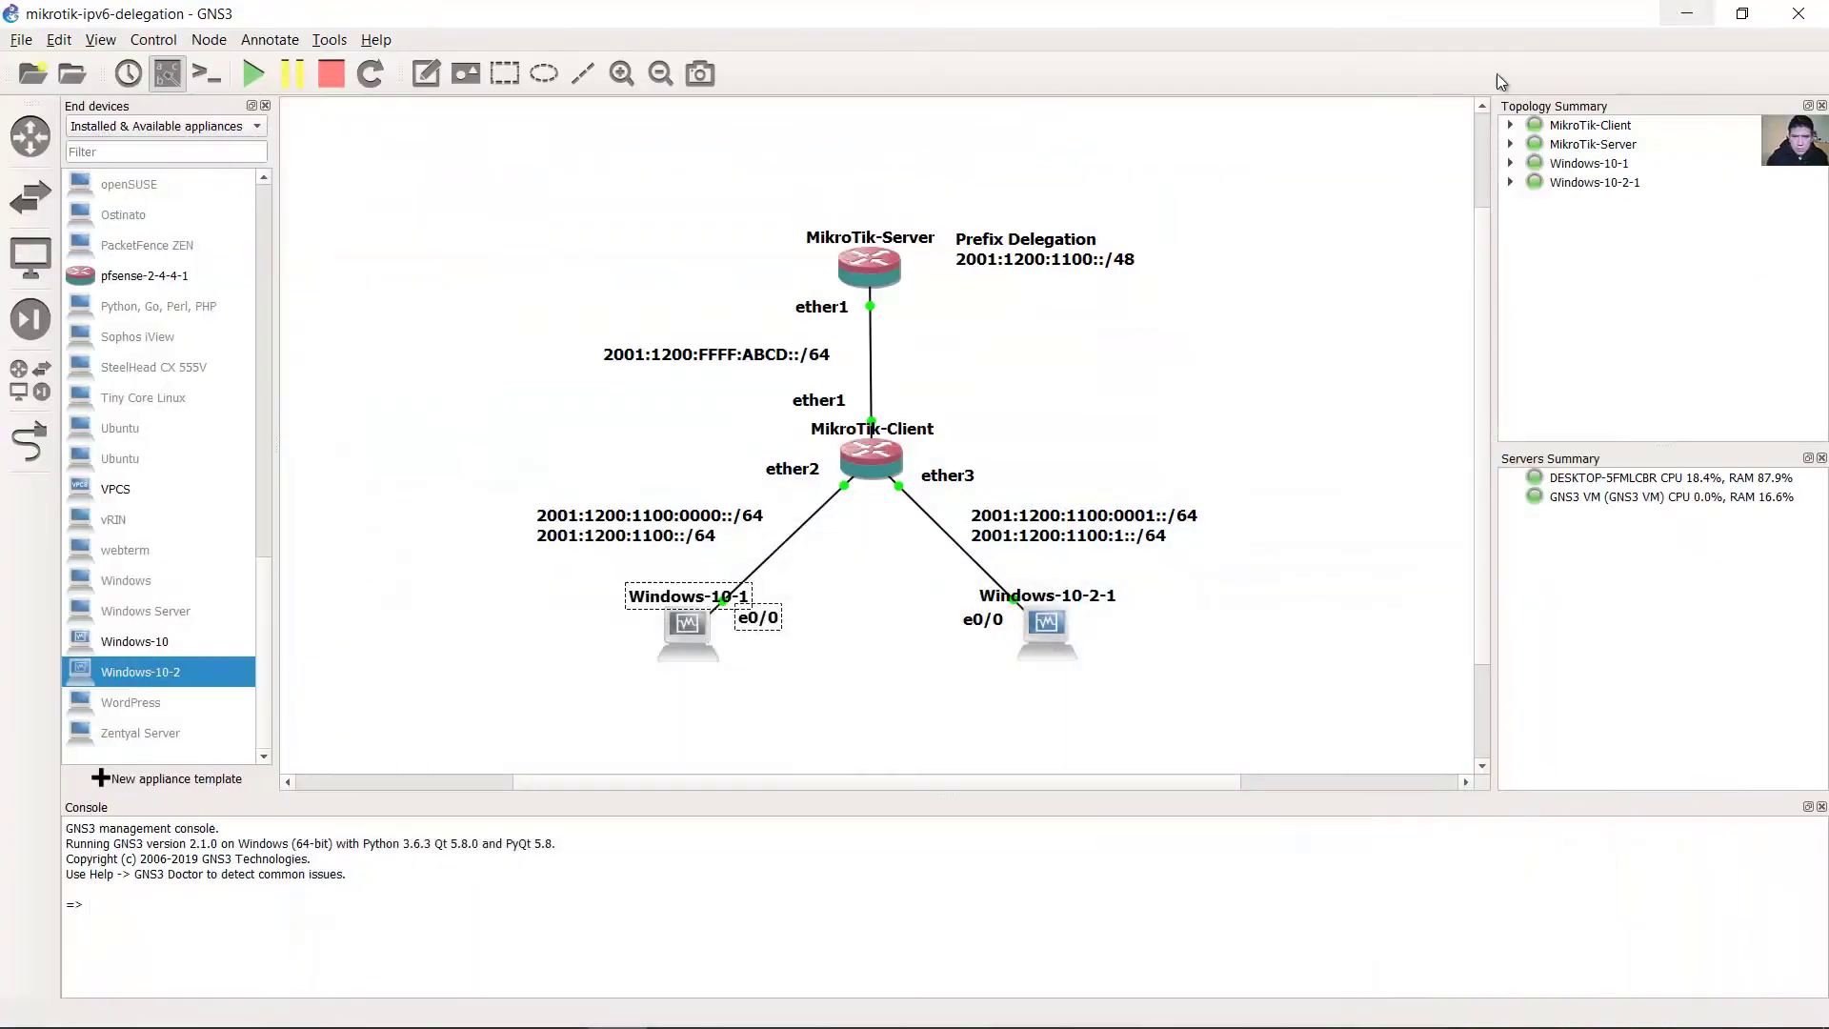
click(1687, 13)
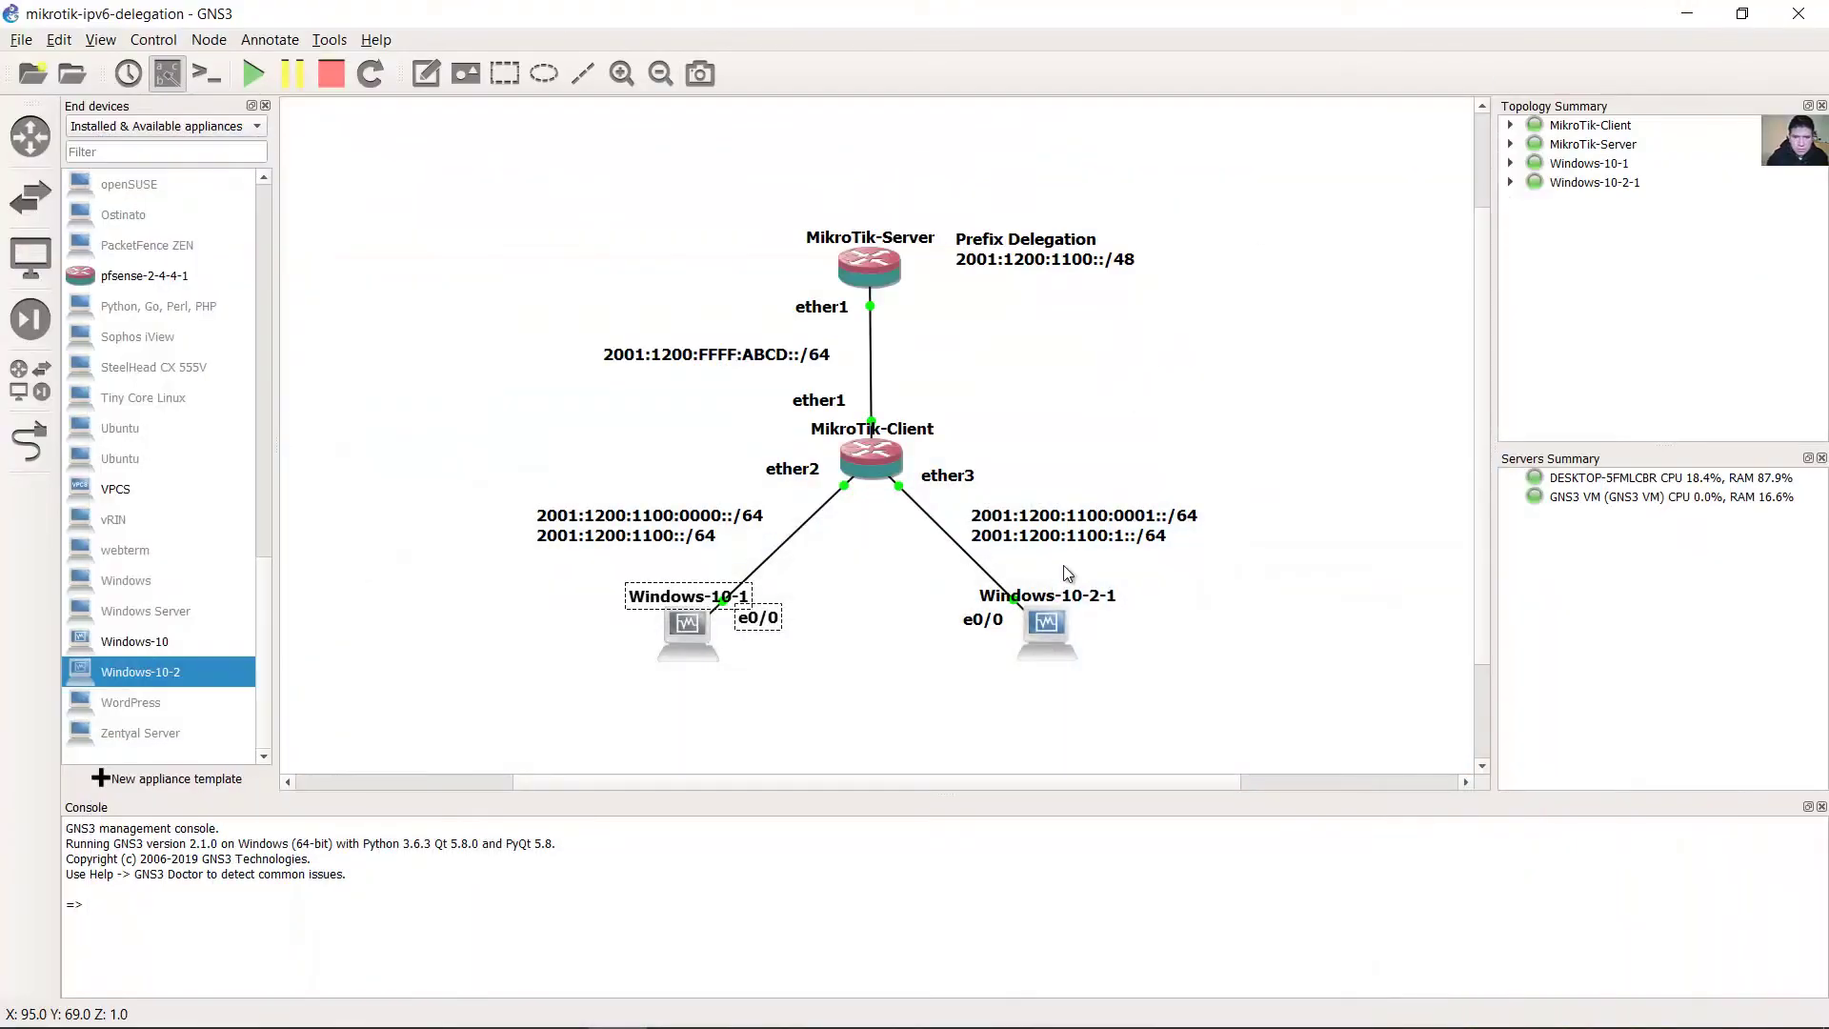
Return to the Windows-10-2 VM and enter a ping command for the Windows-10 host's IPv6 address, beginning 2001:1200:1100:0:ec02:cfd6:6d3e.
mouse_move(734, 1005)
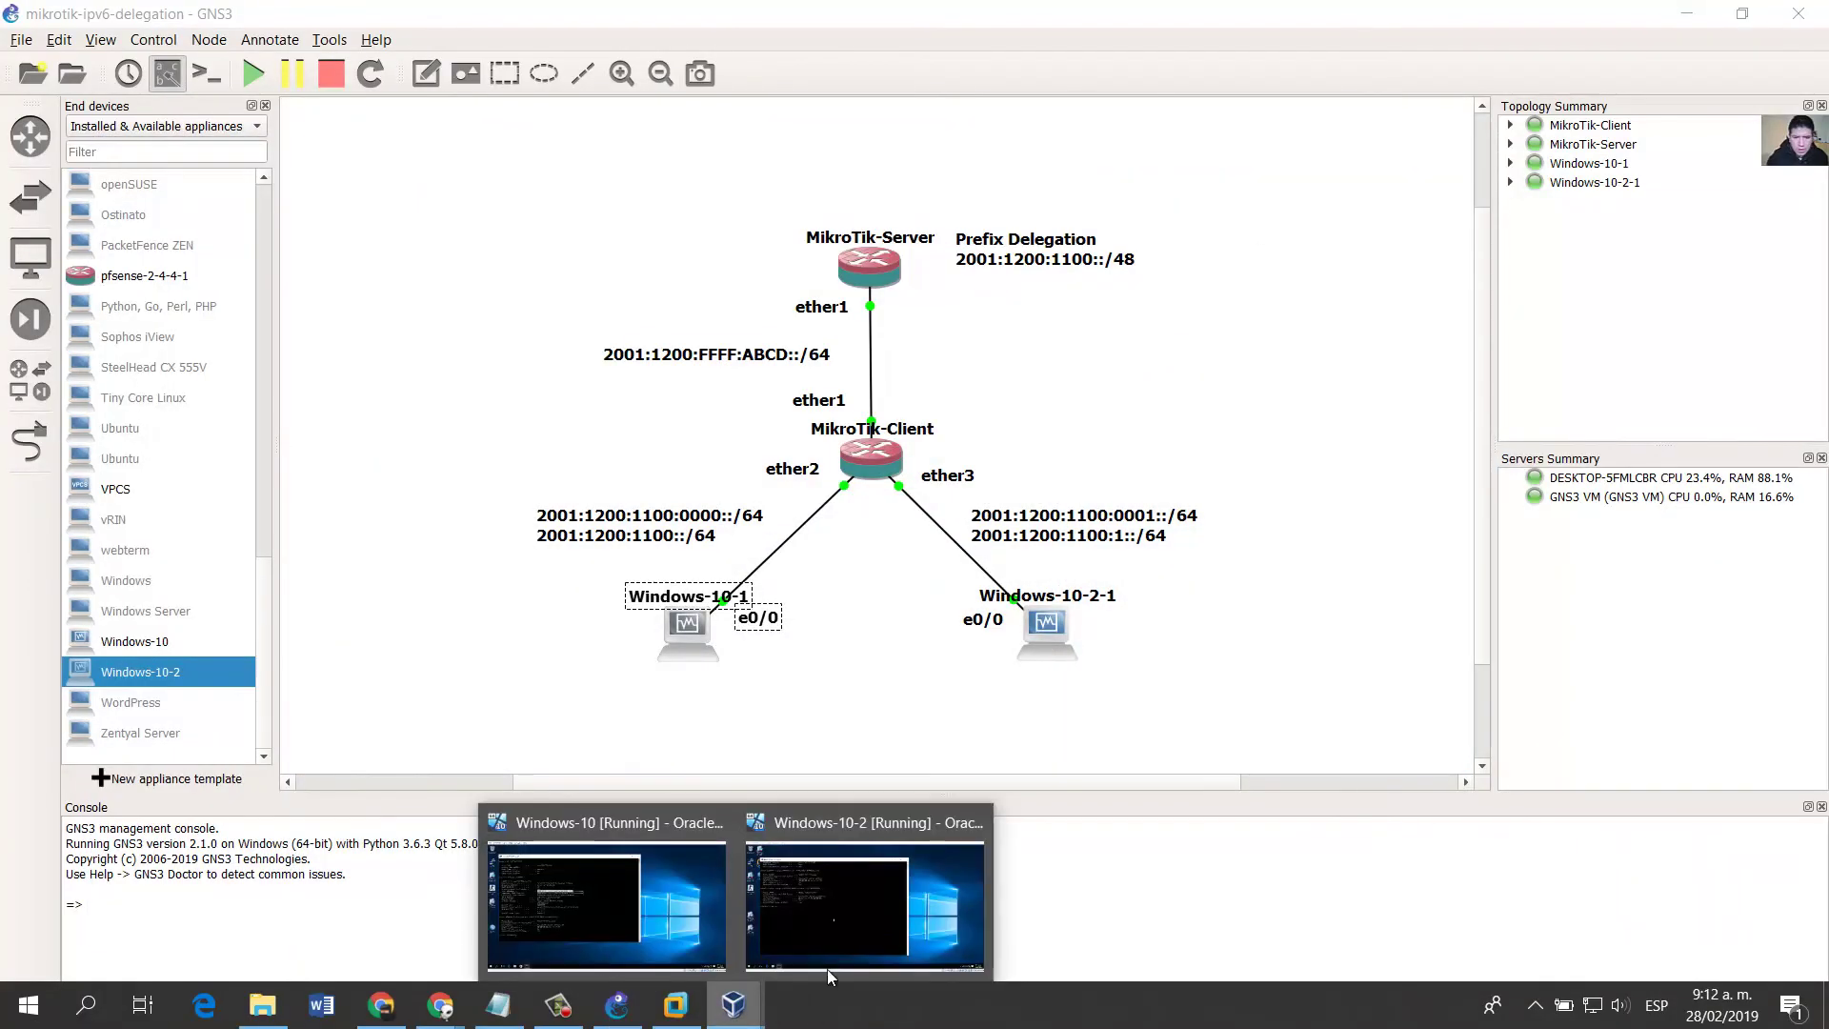
click(859, 912)
text(p)
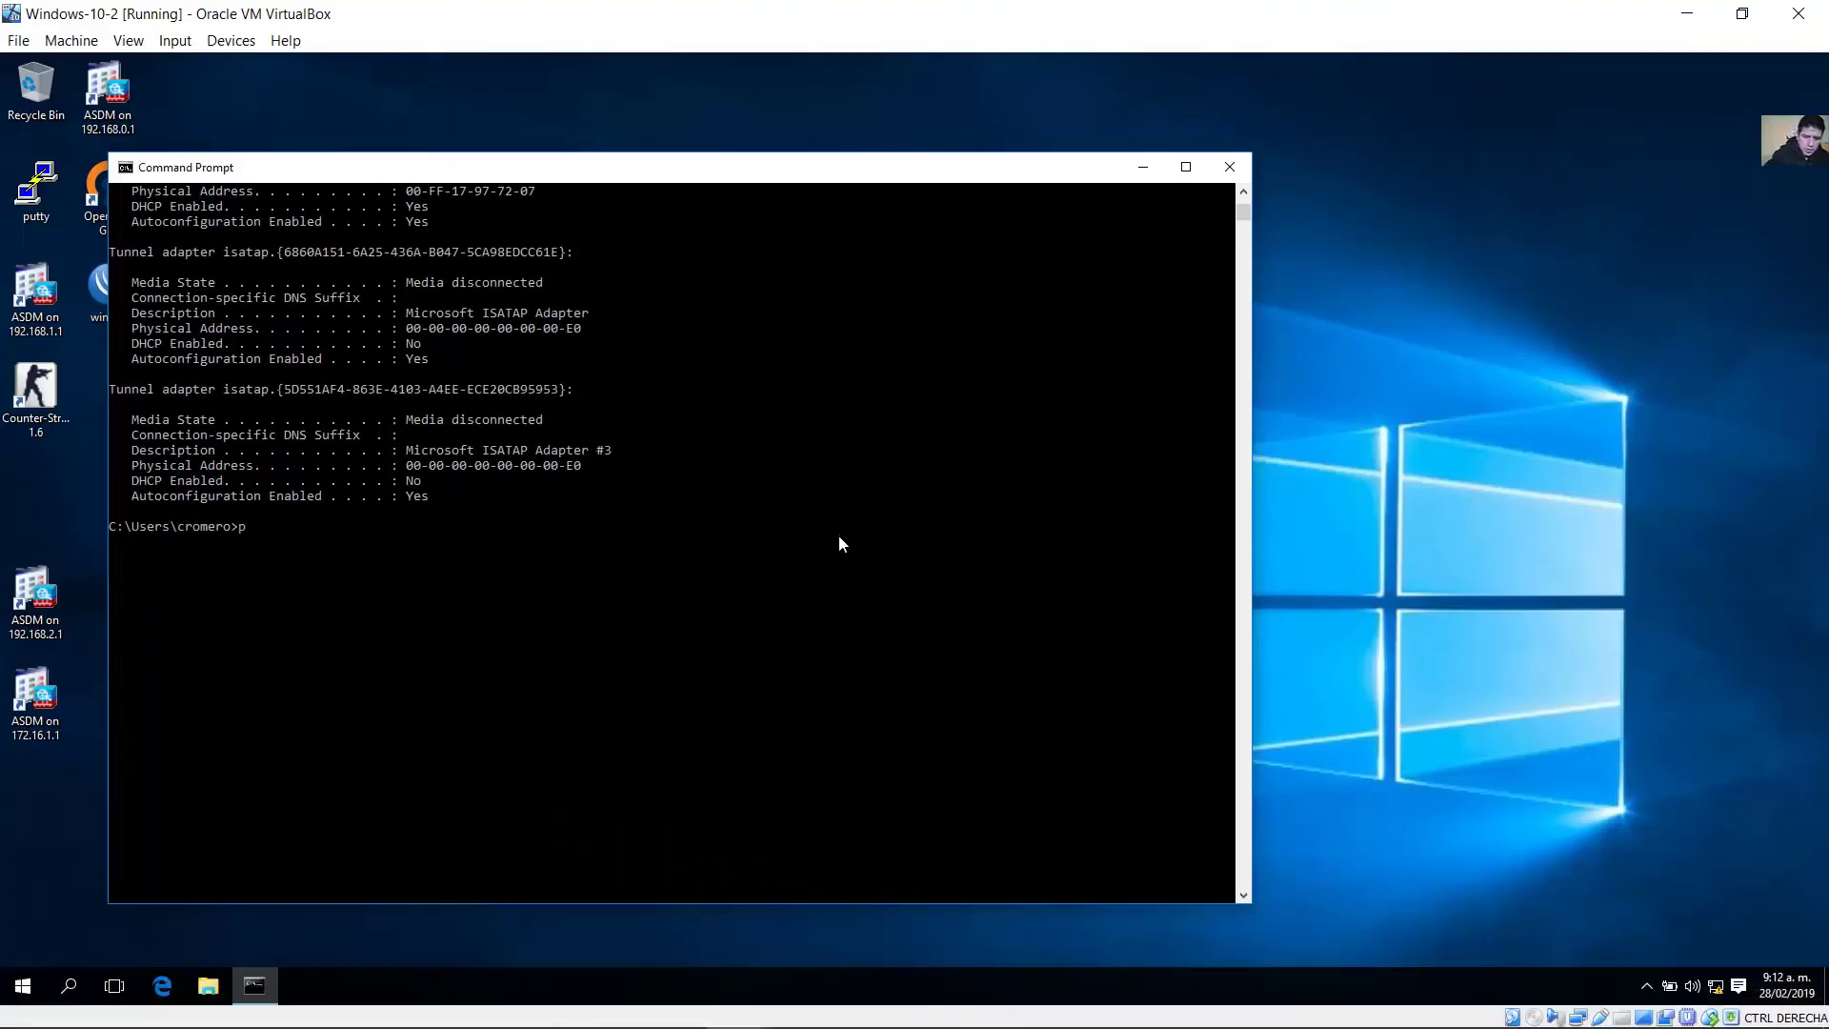
text(ing 2001:1200:1100)
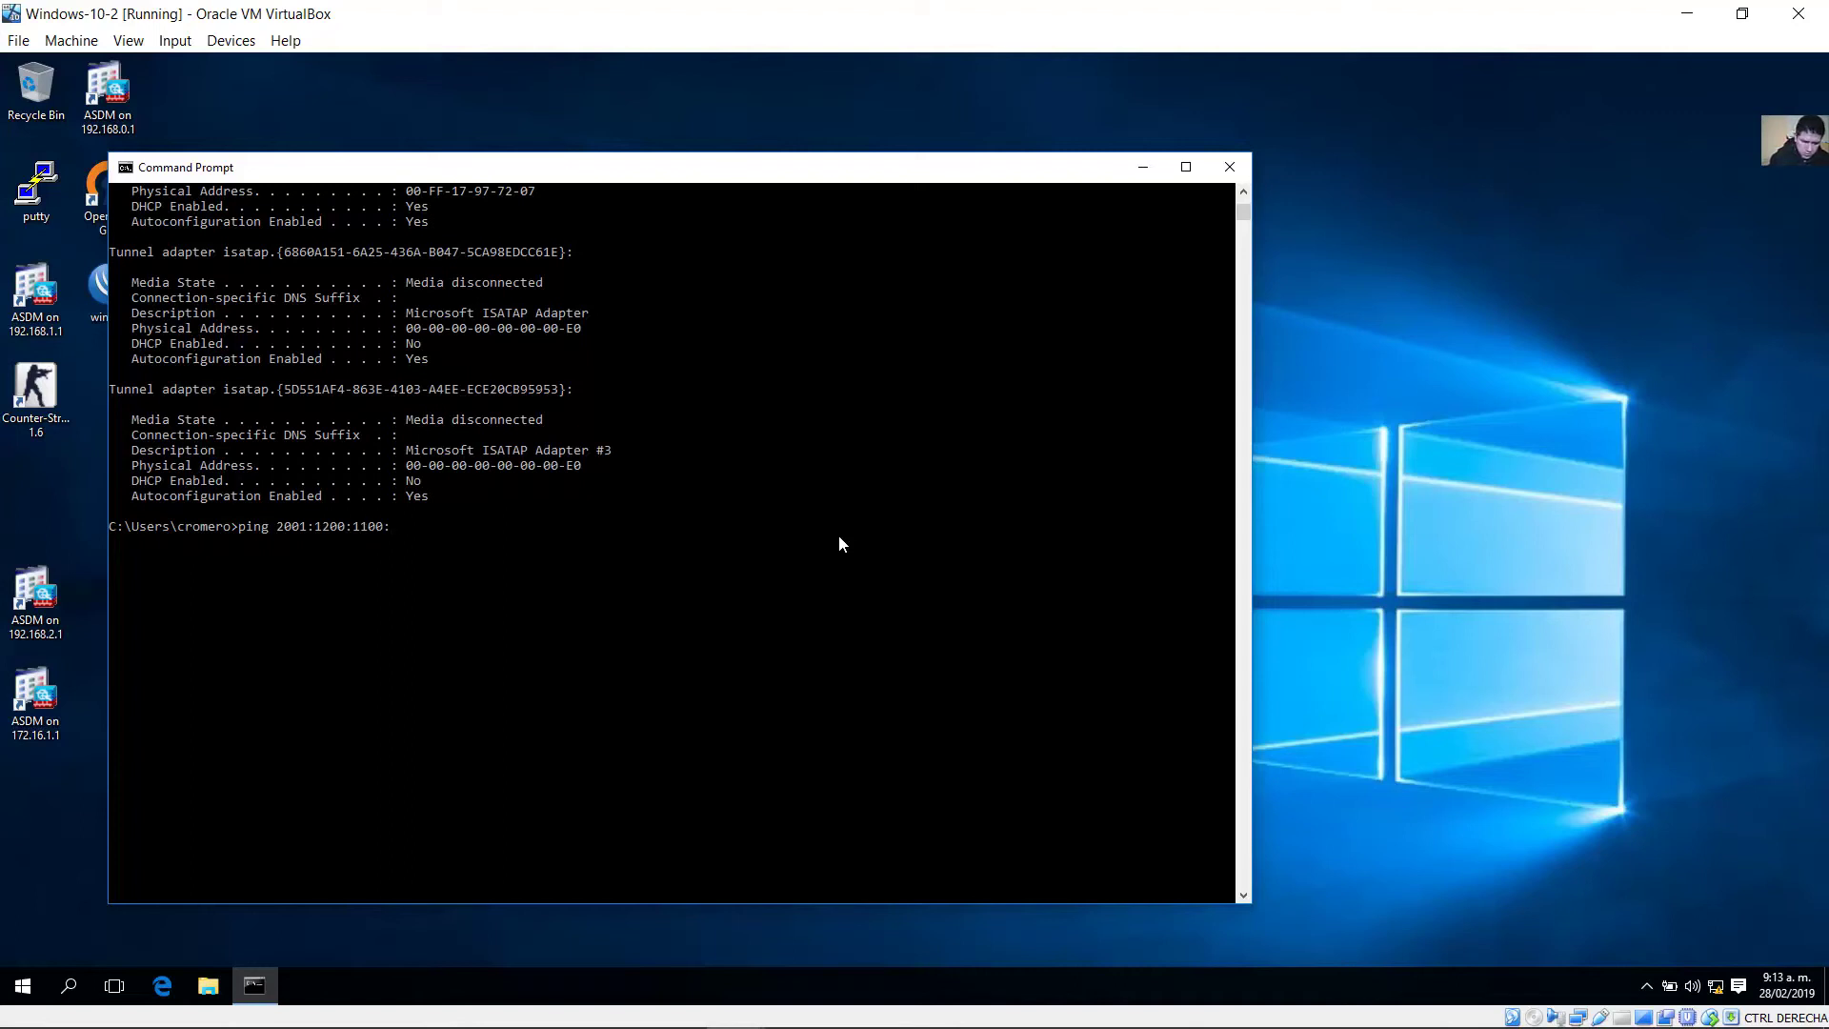
text(:0:ec02:cfd6:6d3e)
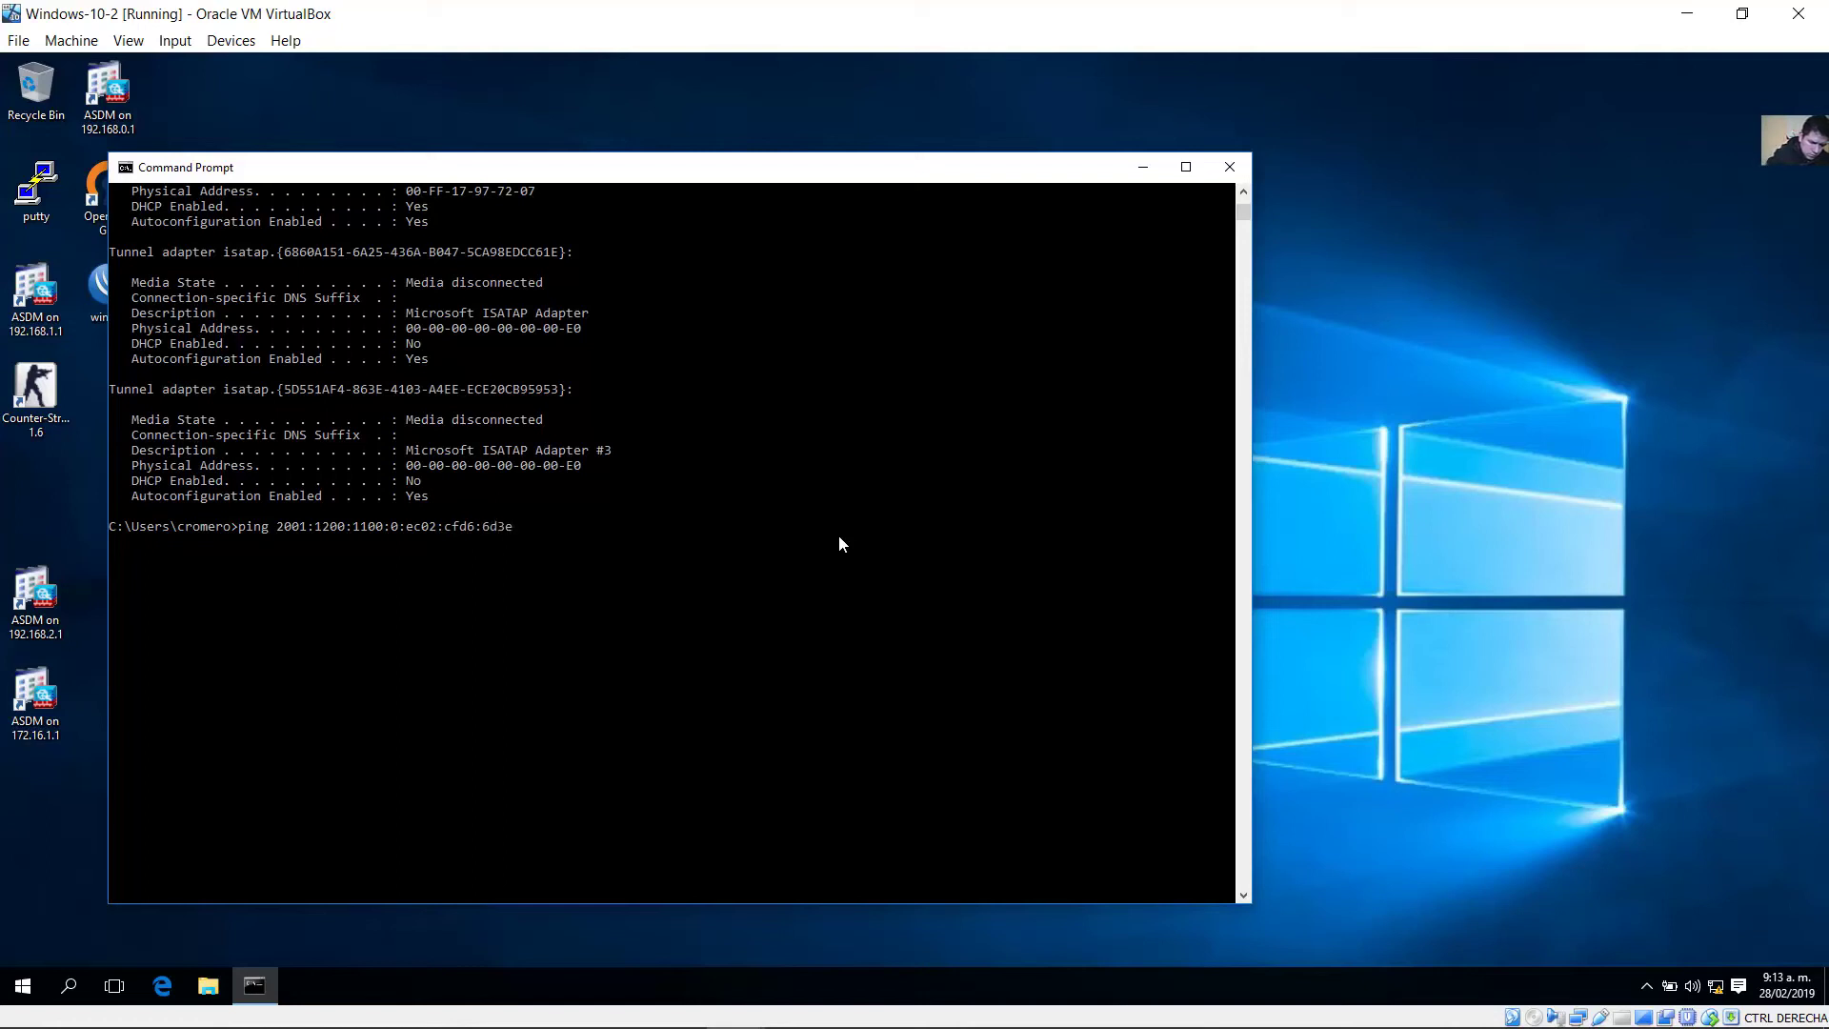